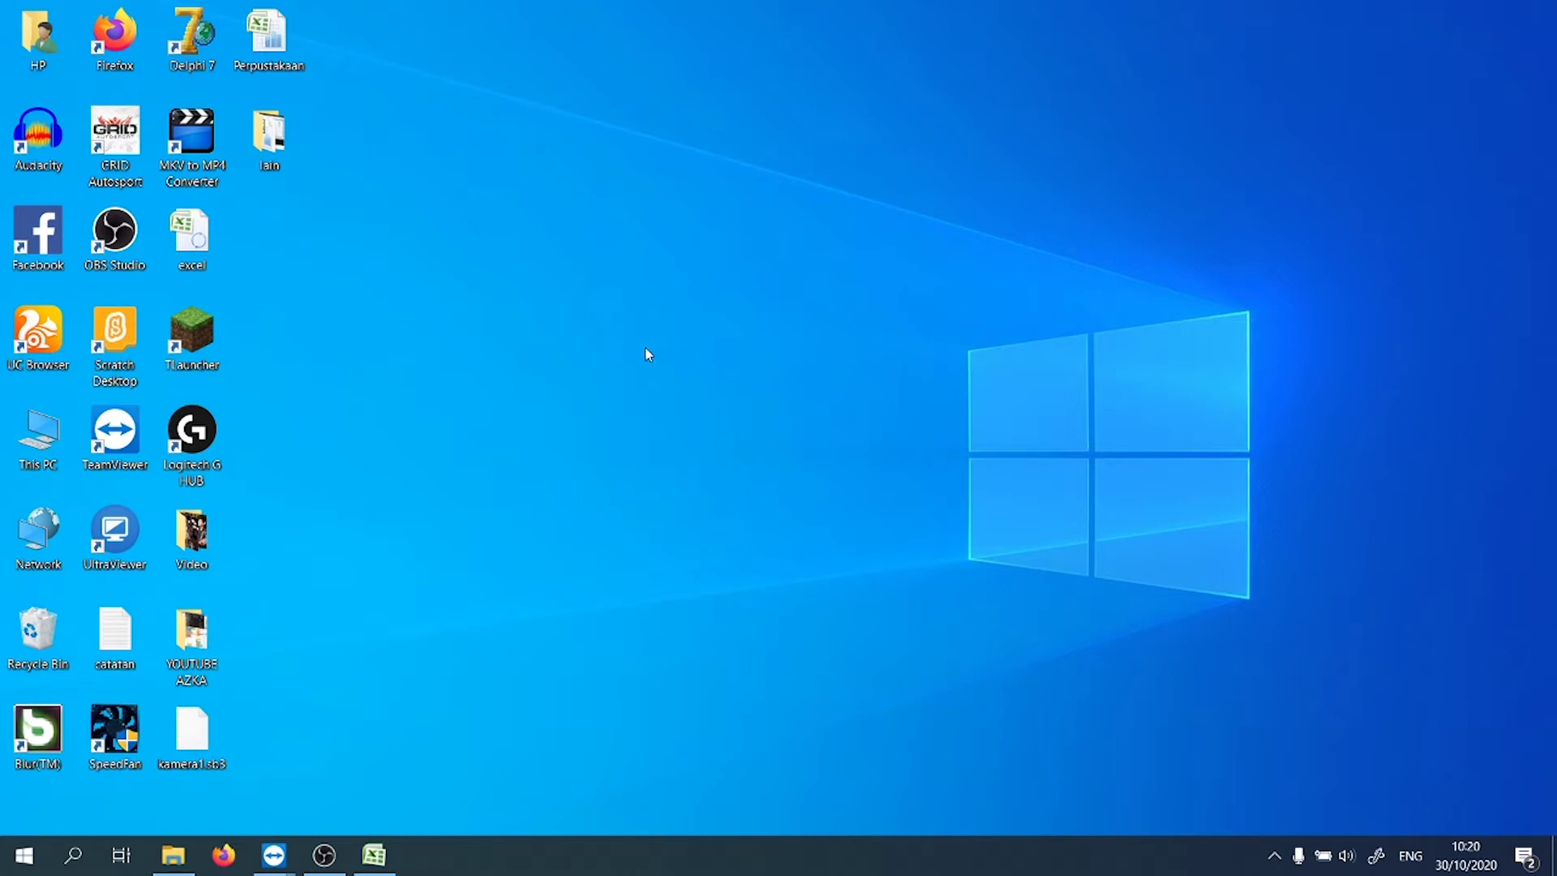
Step: Open the Perpustakaan workbook from its desktop icon
{"action": "double_click", "coordinate": [276, 47]}
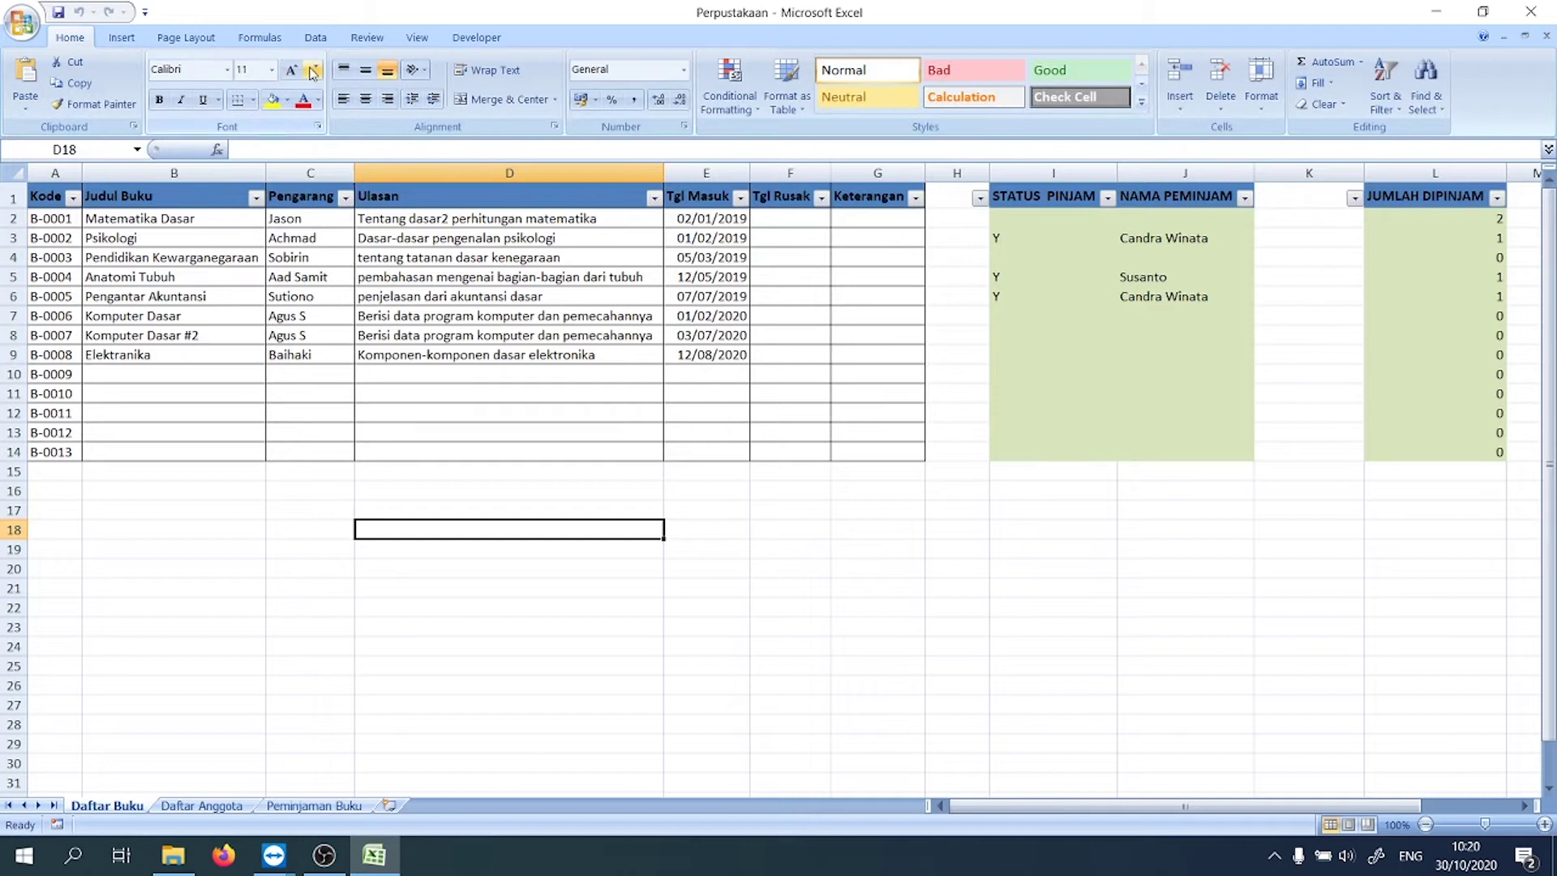
{"action": "left_click", "coordinate": [450, 724]}
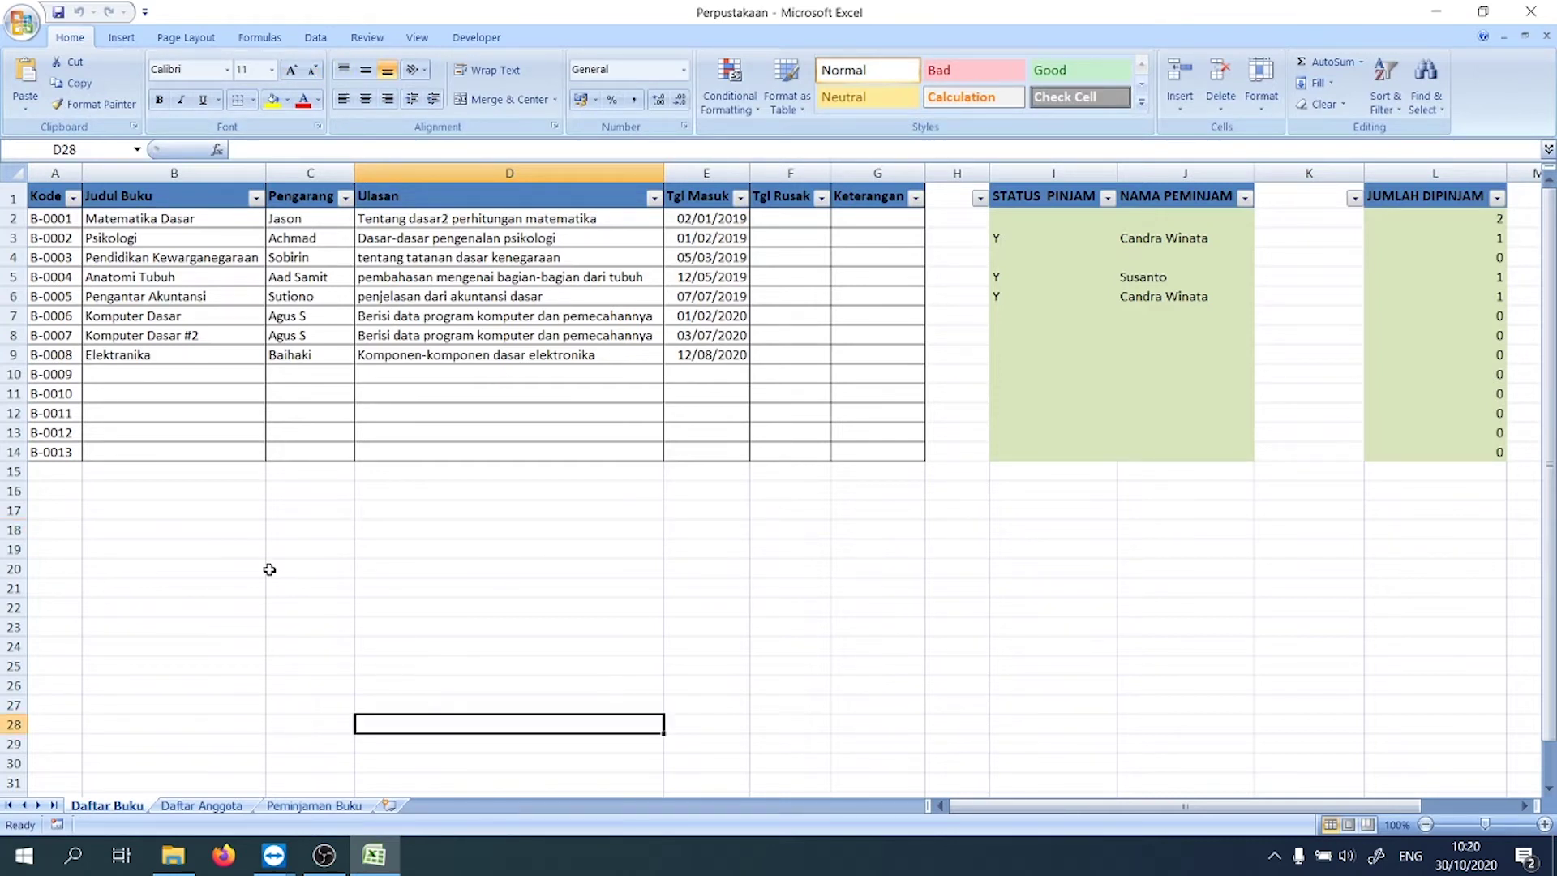
{"action": "left_click", "coordinate": [217, 528]}
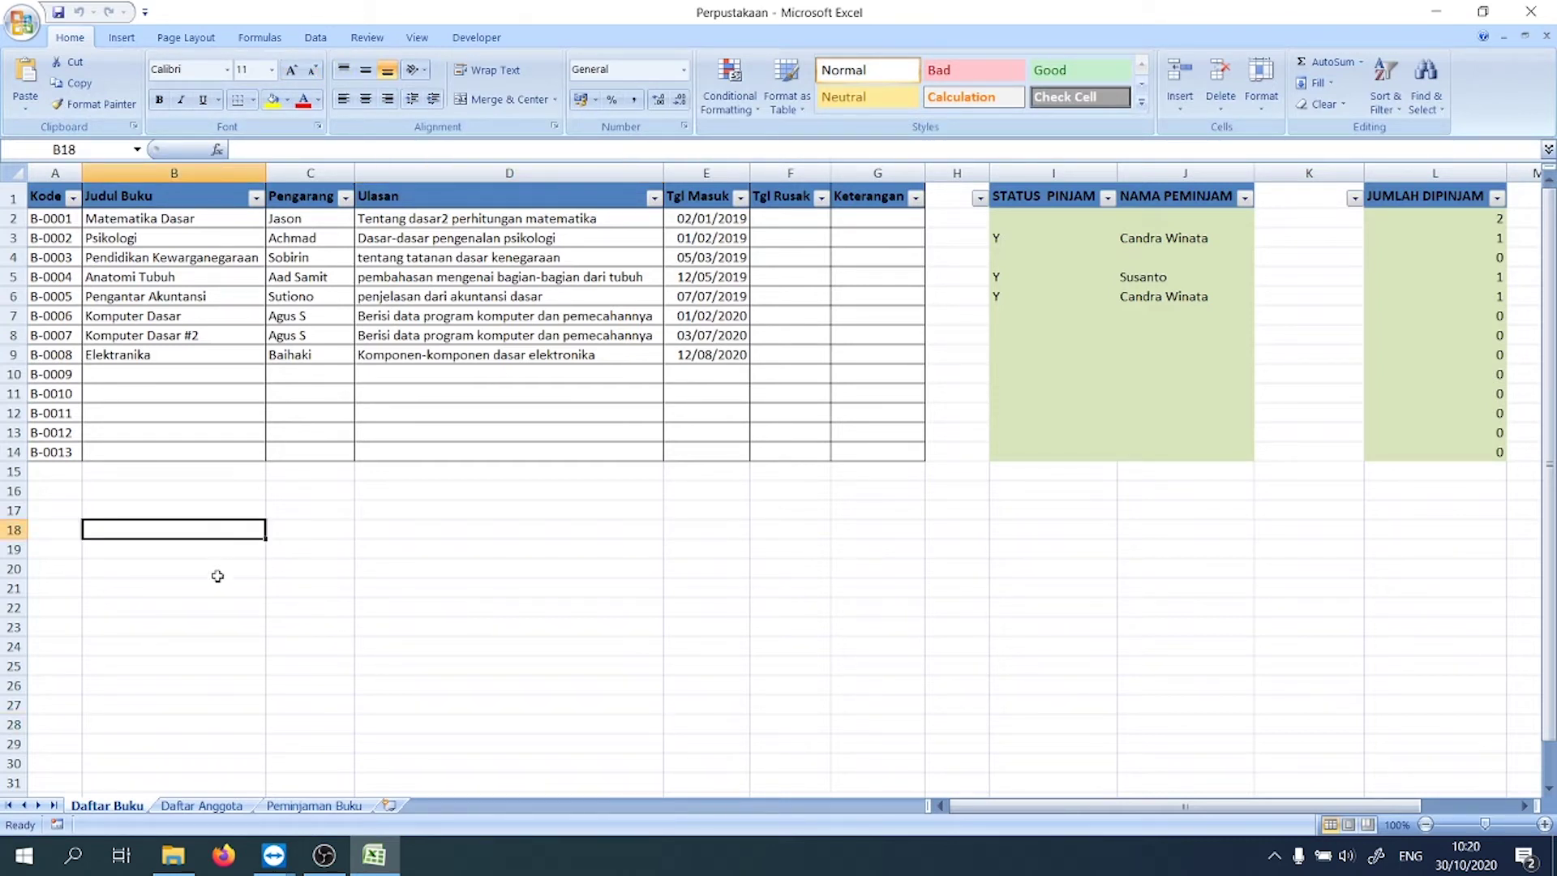
Step: Look through the Daftar Anggota and Peminjaman Buku sheets, then return to Daftar Buku
{"action": "left_click", "coordinate": [202, 806]}
{"action": "left_click", "coordinate": [316, 806]}
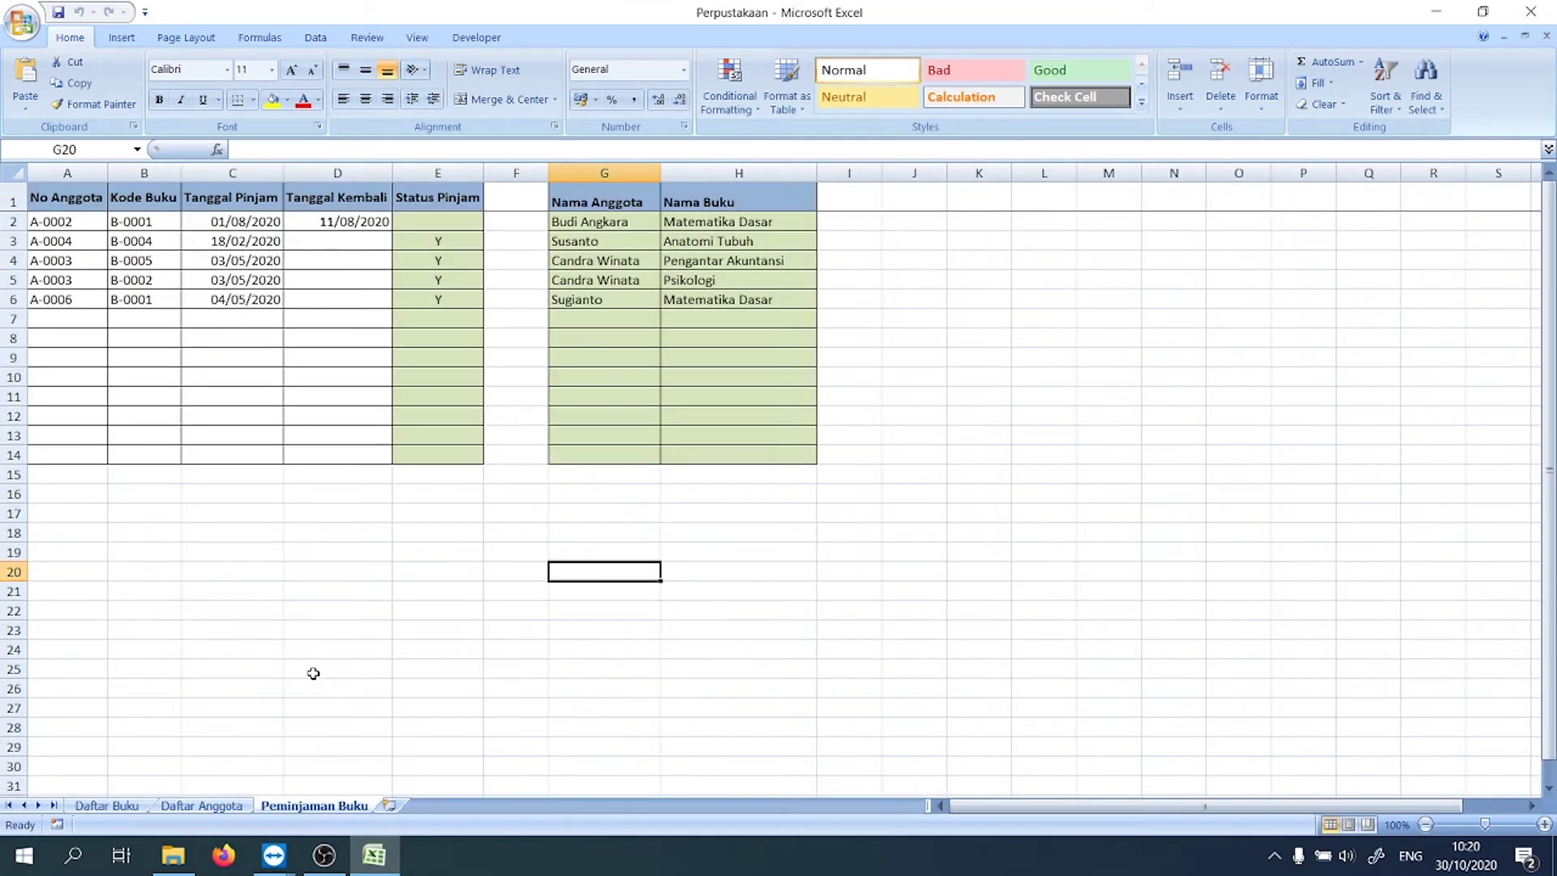
{"action": "left_click", "coordinate": [126, 802]}
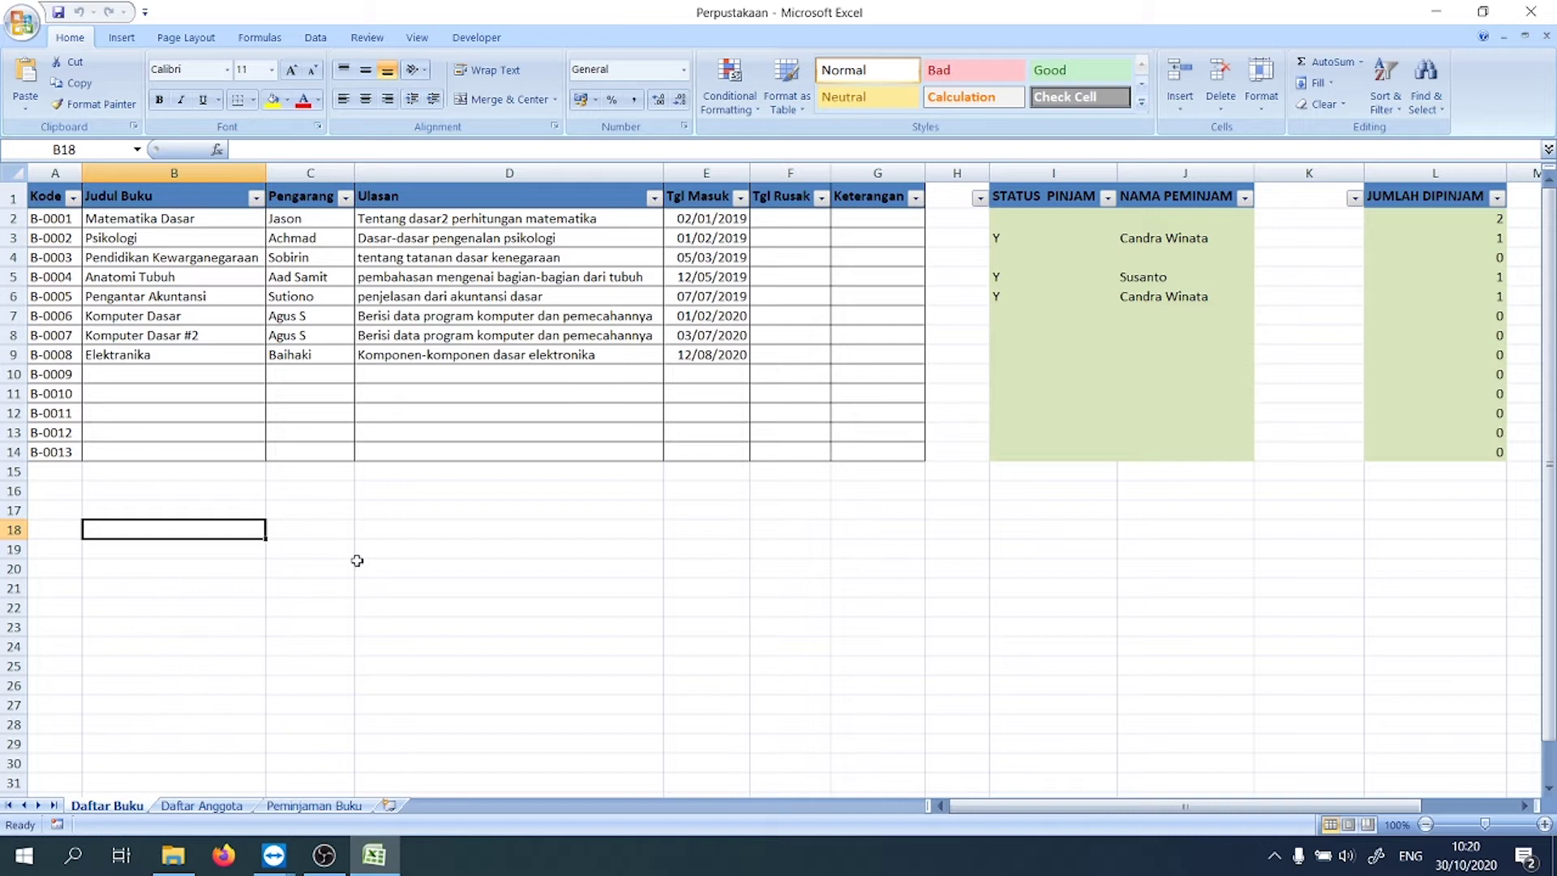
{"action": "left_click_drag", "start_coordinate": [358, 568], "coordinate": [362, 556]}
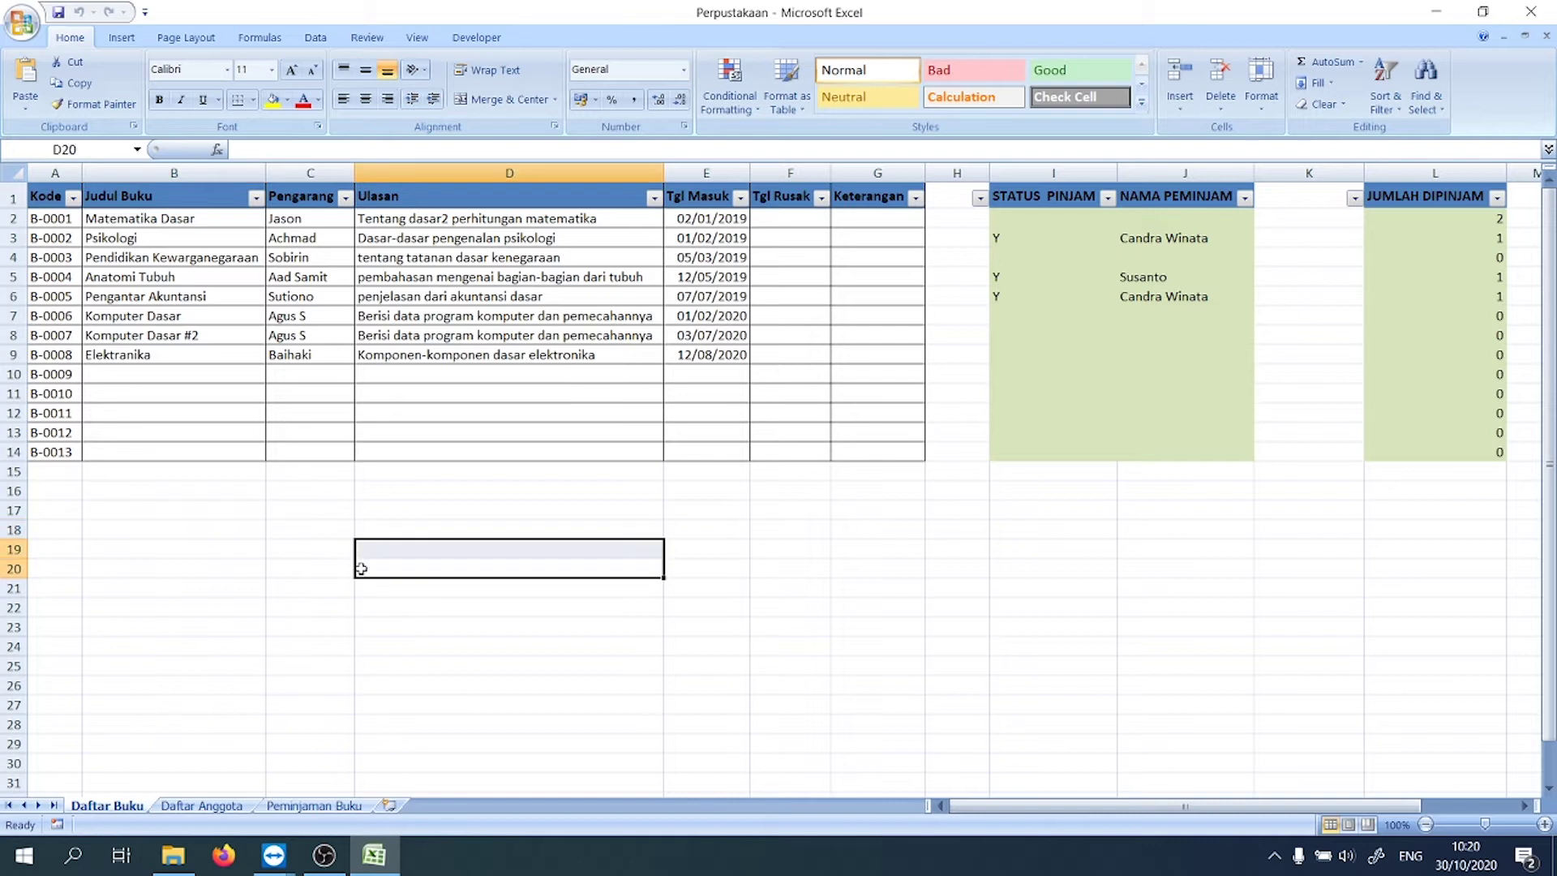
{"action": "left_click", "coordinate": [247, 565]}
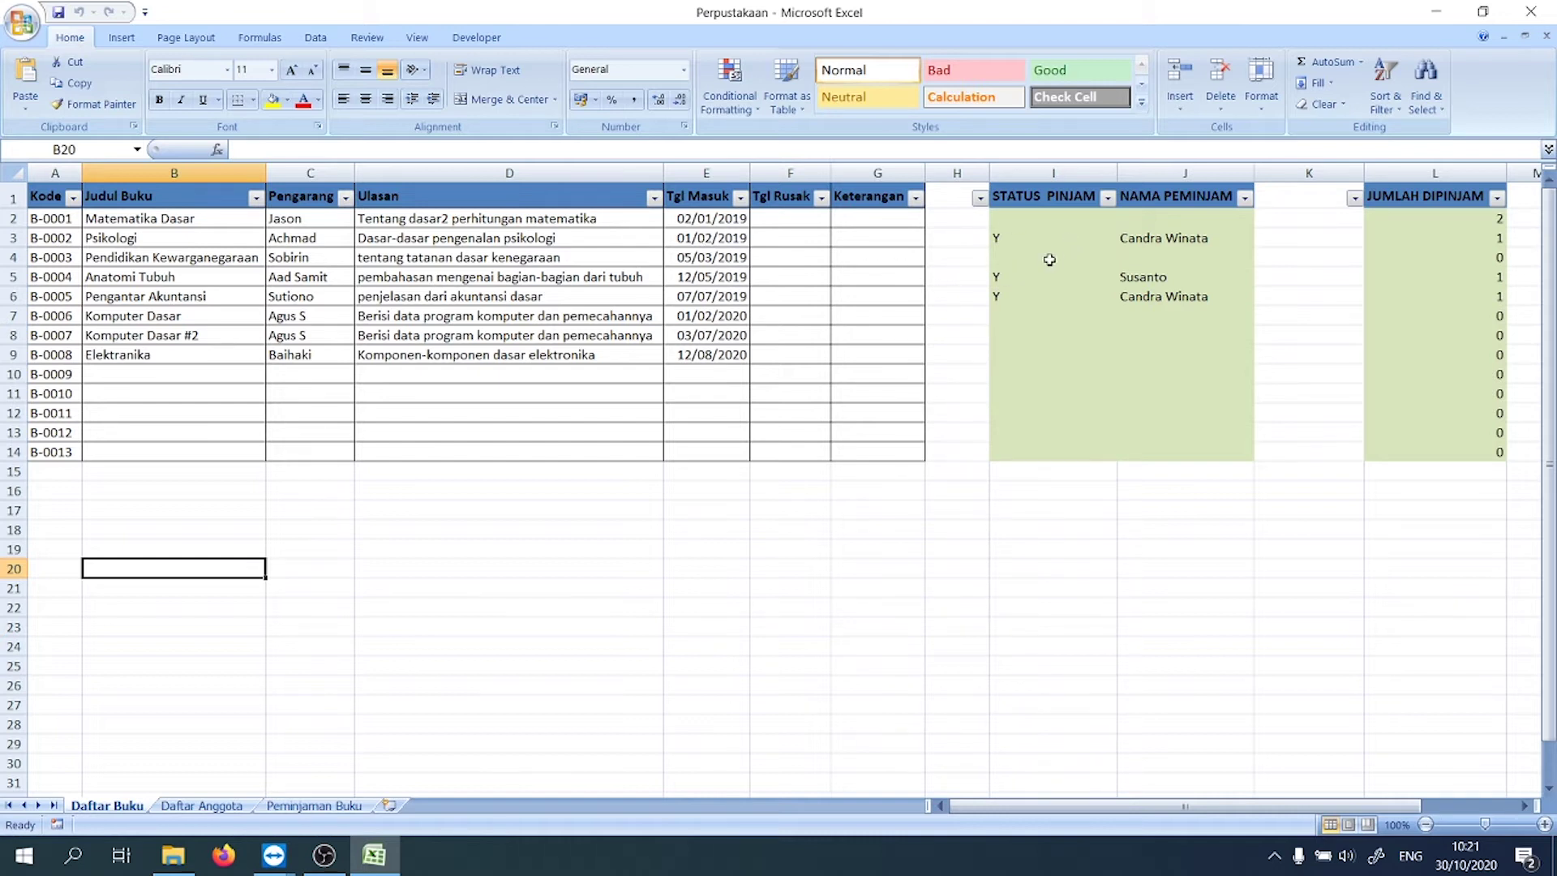
{"action": "left_click", "coordinate": [220, 236]}
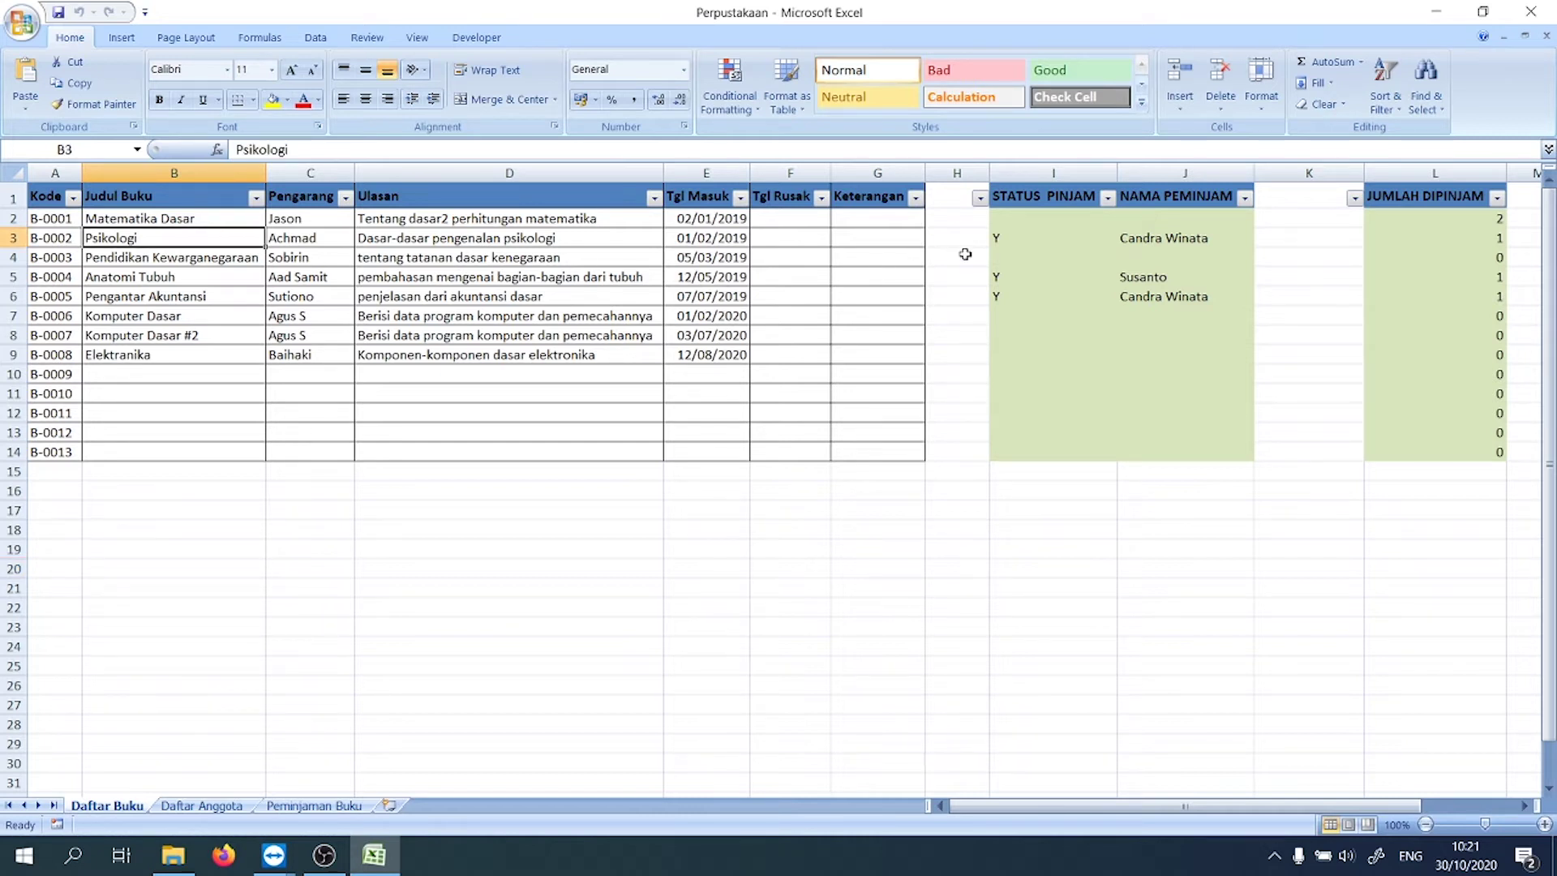
{"action": "left_click", "coordinate": [1010, 237]}
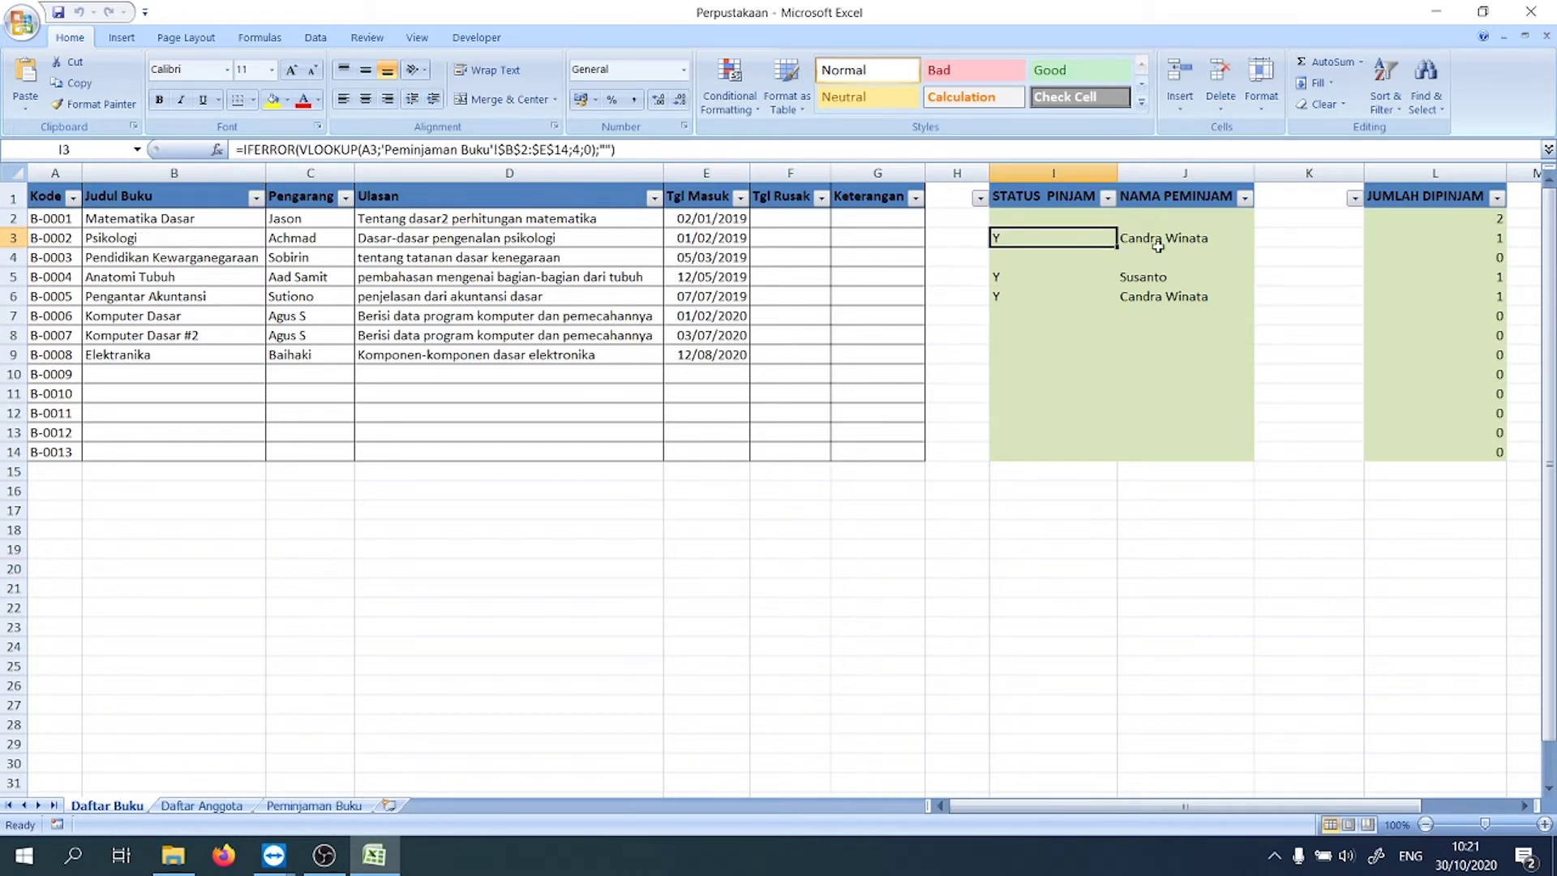
{"action": "left_click", "coordinate": [1187, 235]}
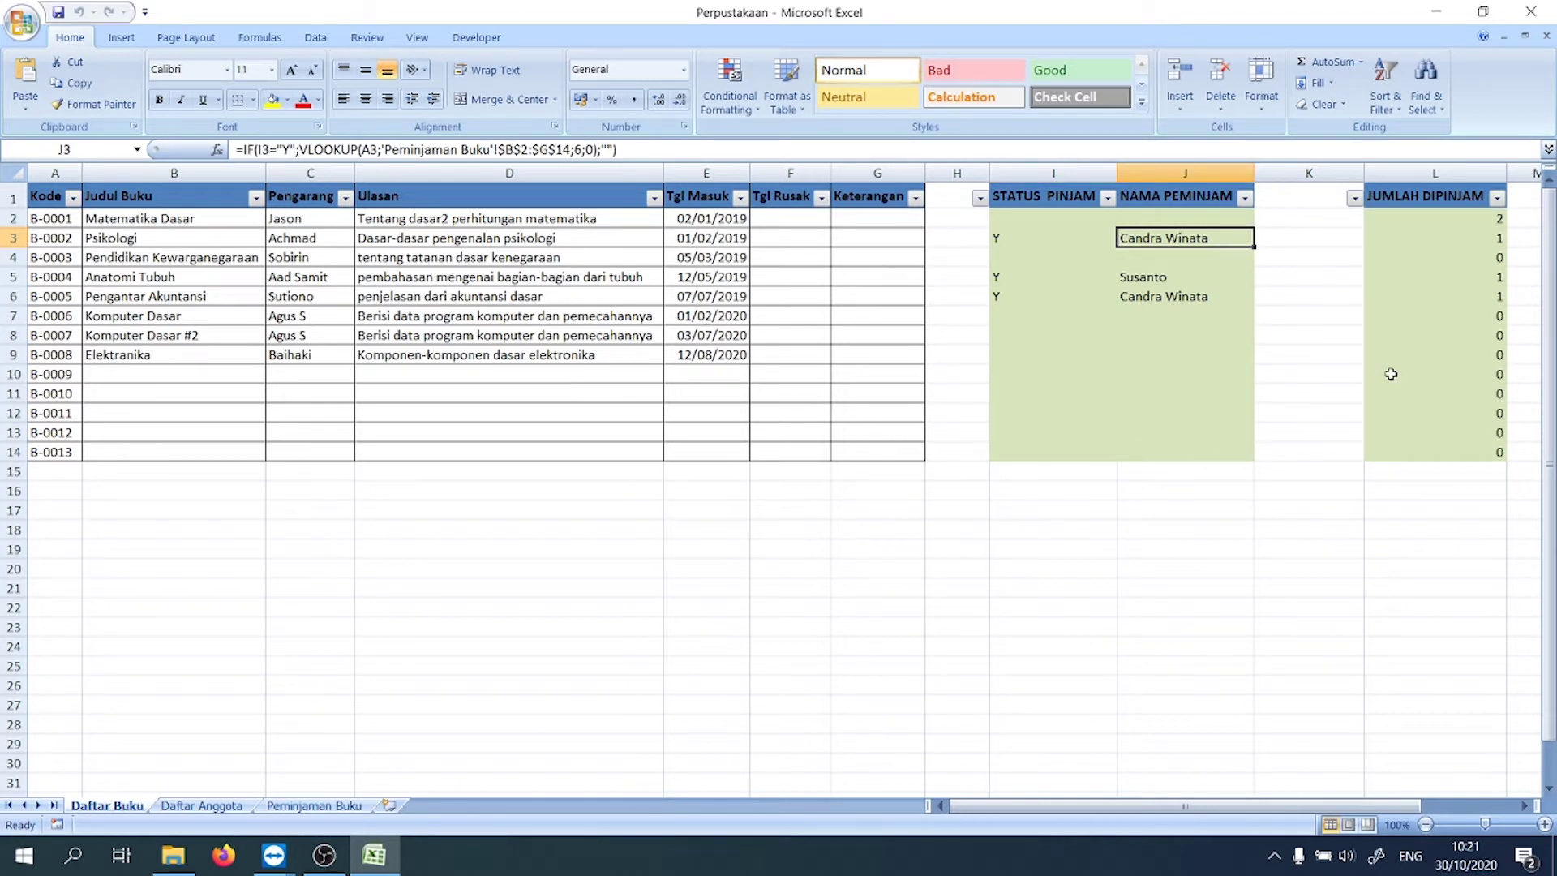
{"action": "left_click", "coordinate": [474, 580]}
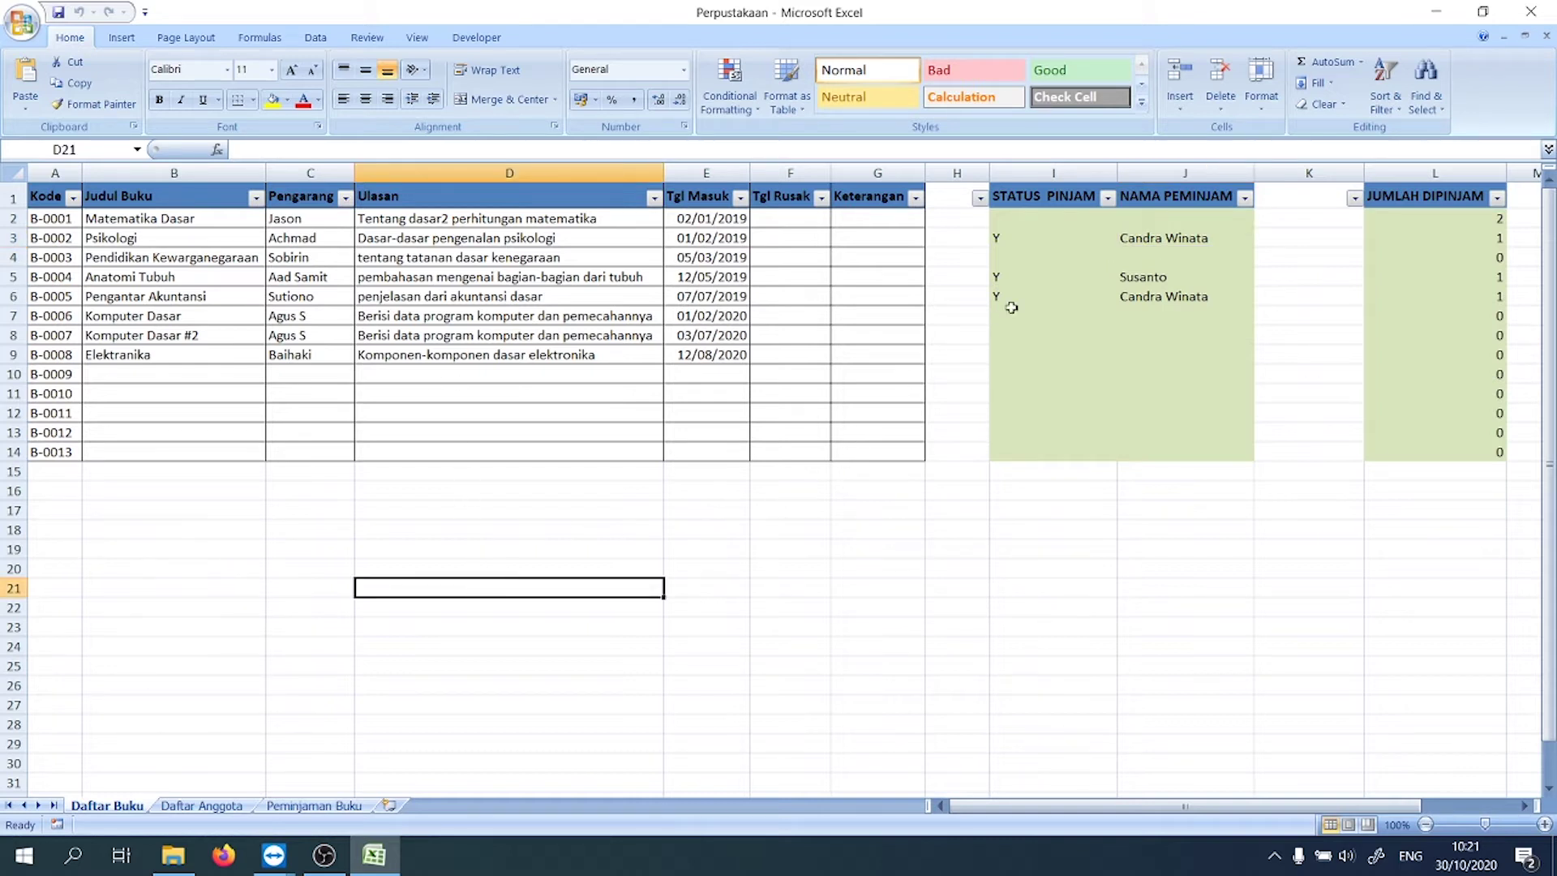
{"action": "left_click", "coordinate": [1486, 215]}
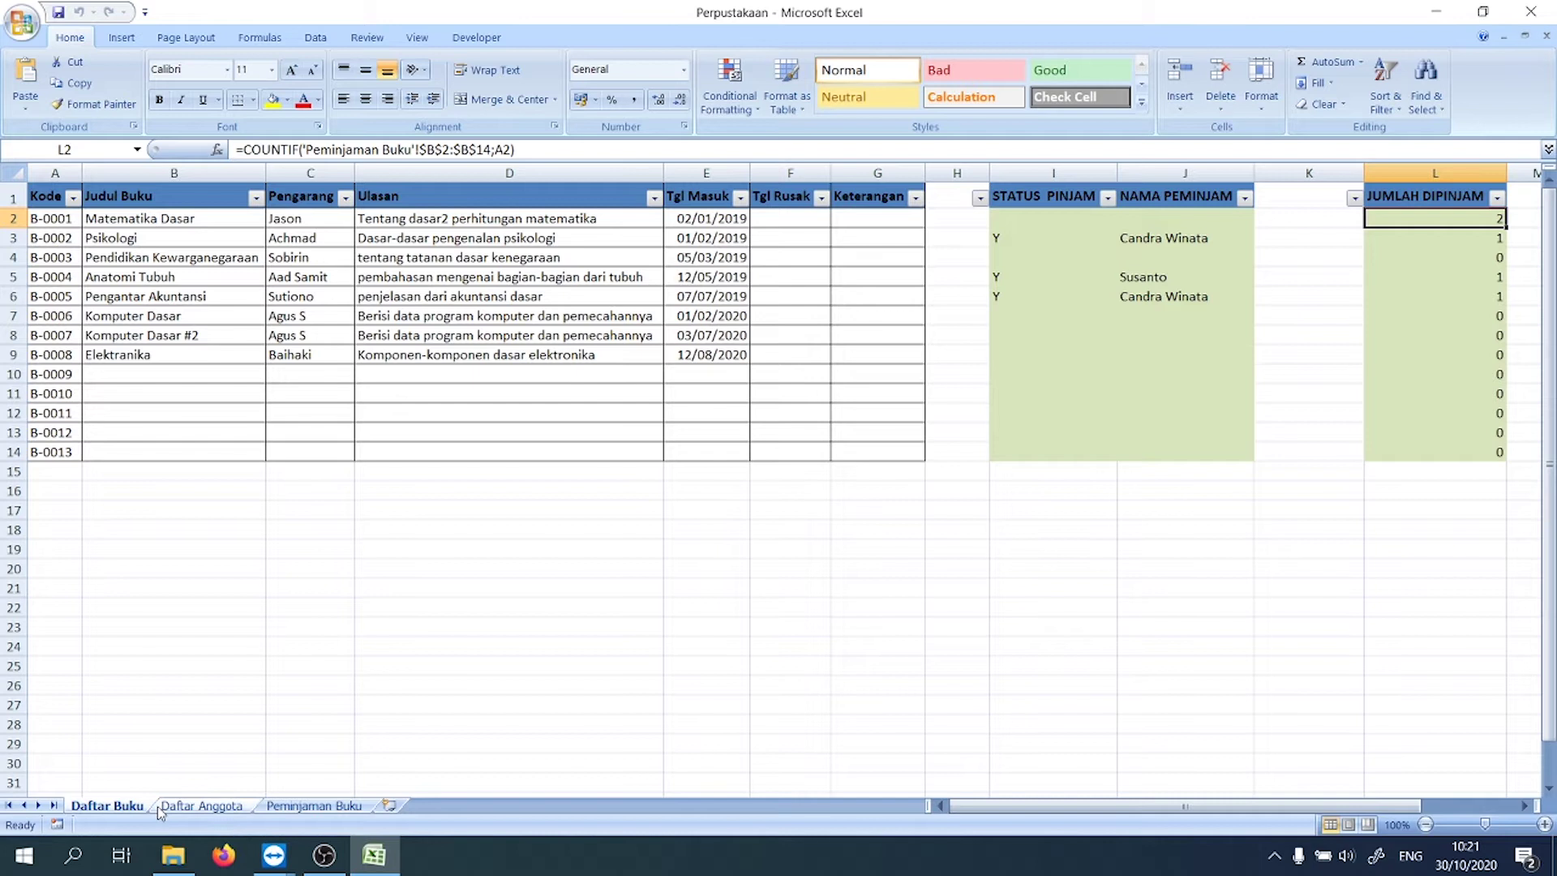
{"action": "left_click", "coordinate": [187, 805]}
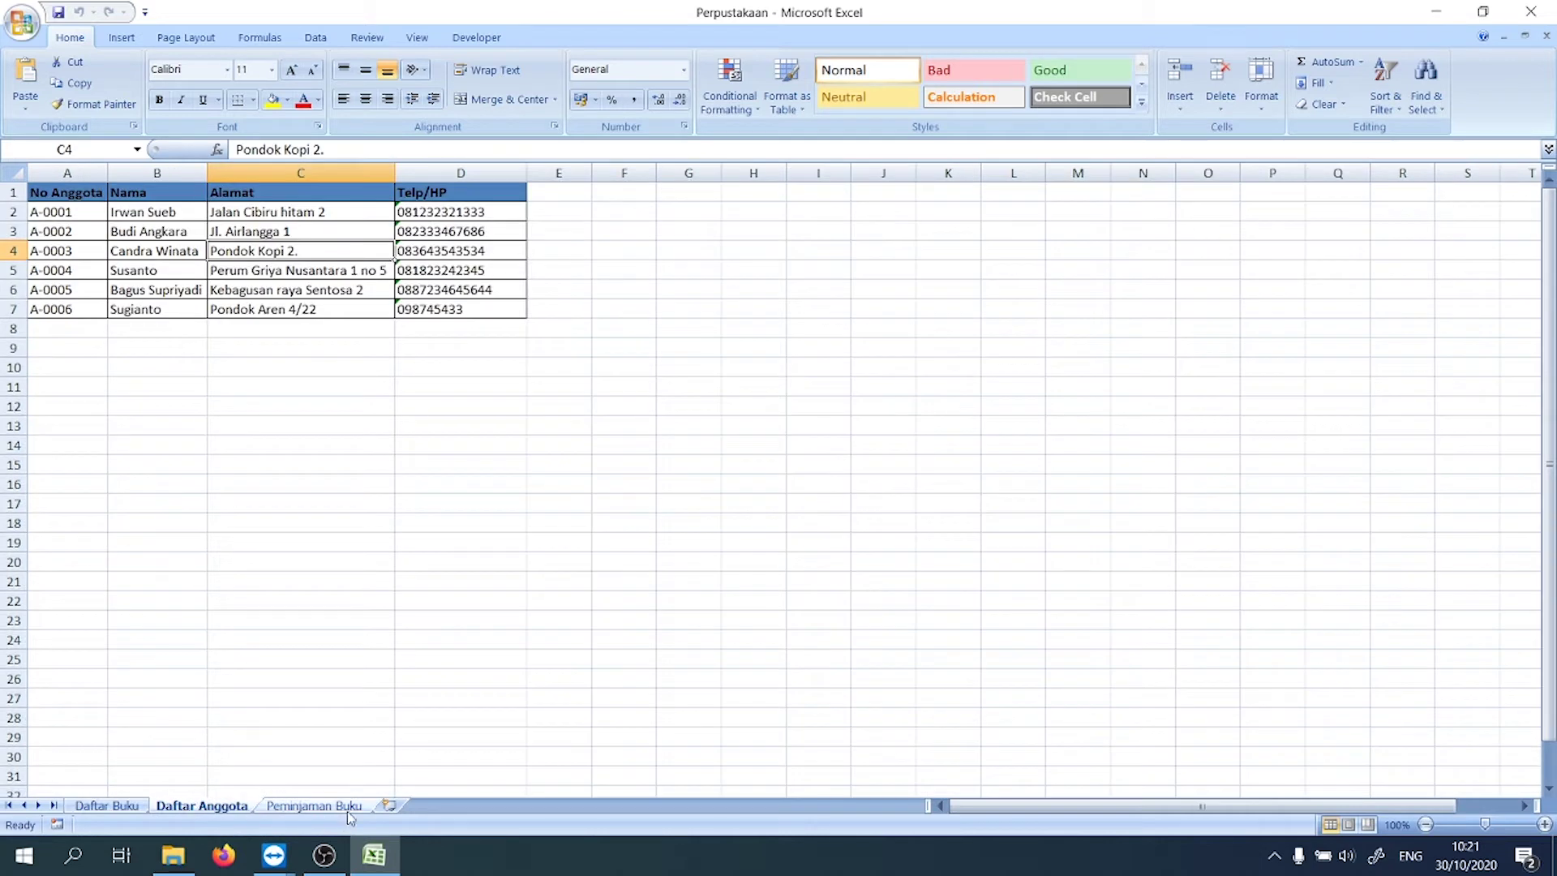
{"action": "left_click", "coordinate": [324, 807]}
{"action": "left_click", "coordinate": [132, 809]}
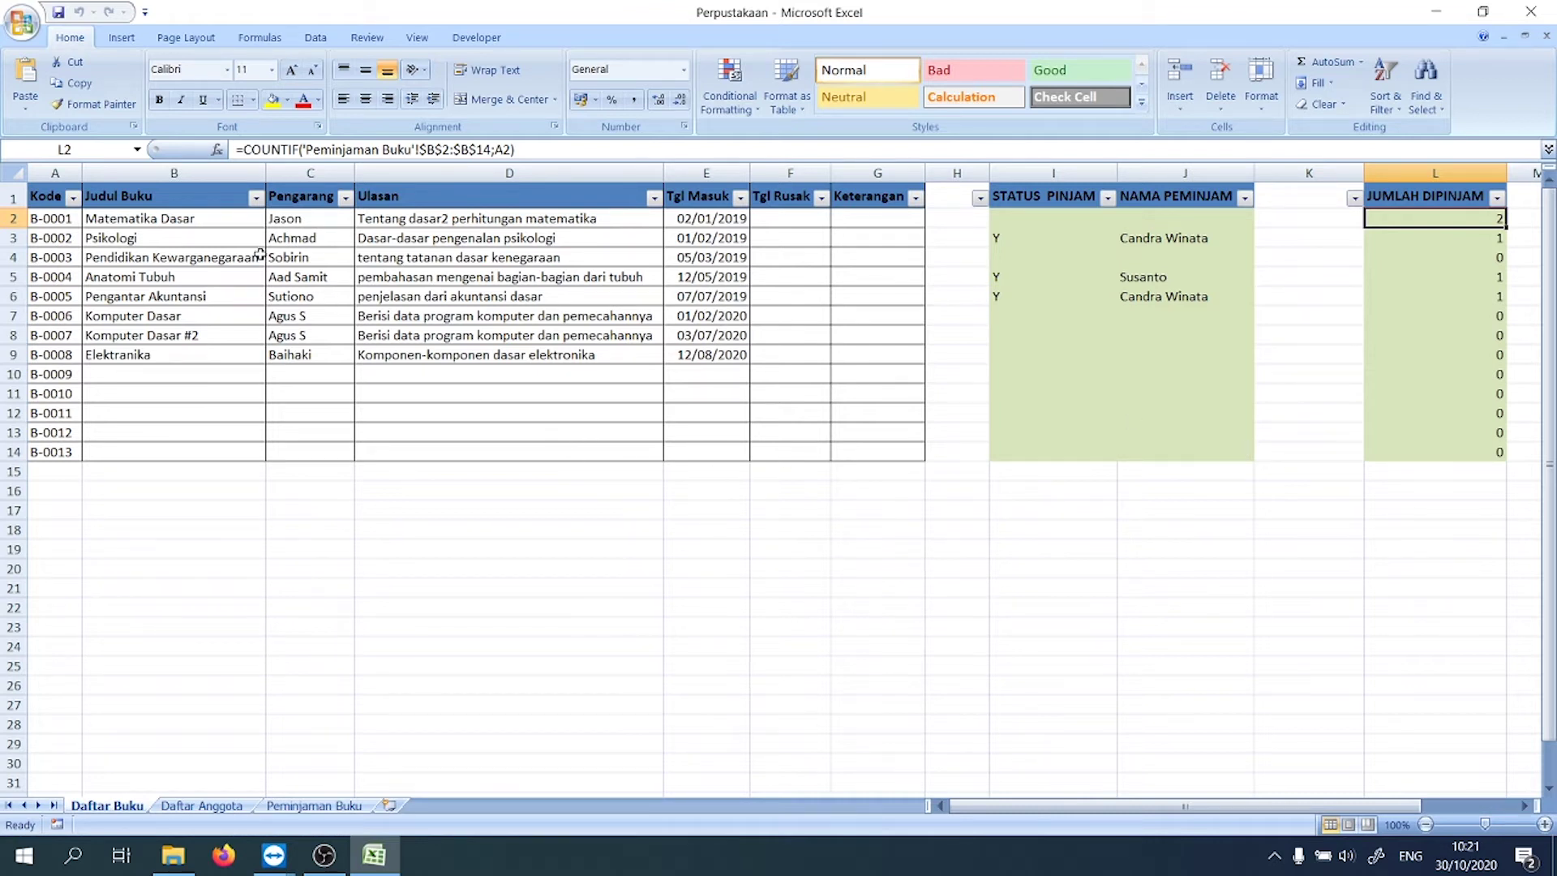
{"action": "left_click", "coordinate": [654, 198]}
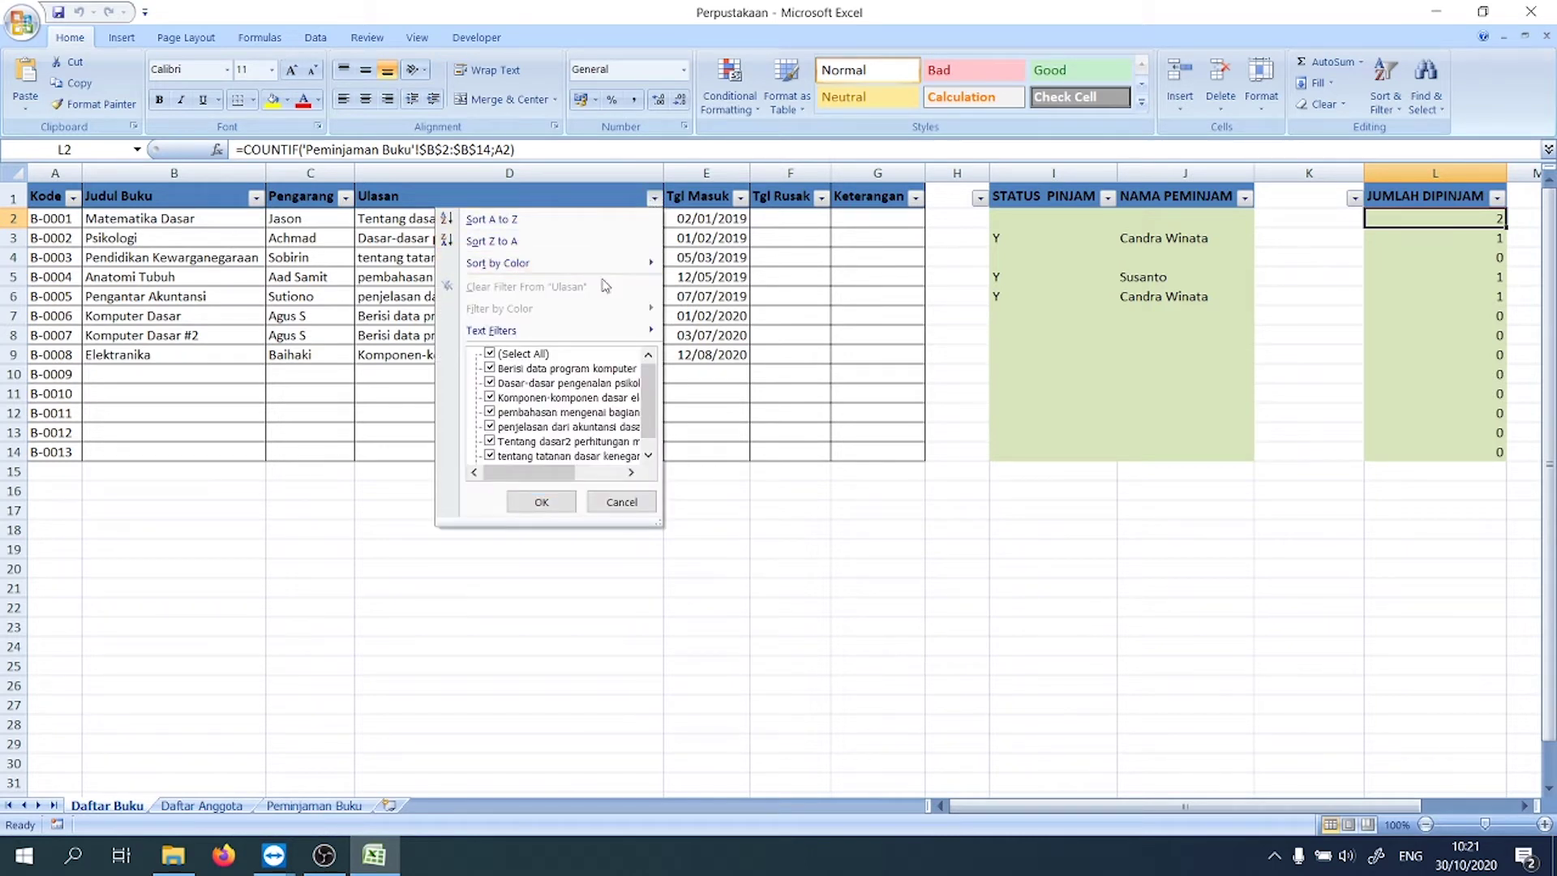
{"action": "mouse_move", "coordinate": [576, 329]}
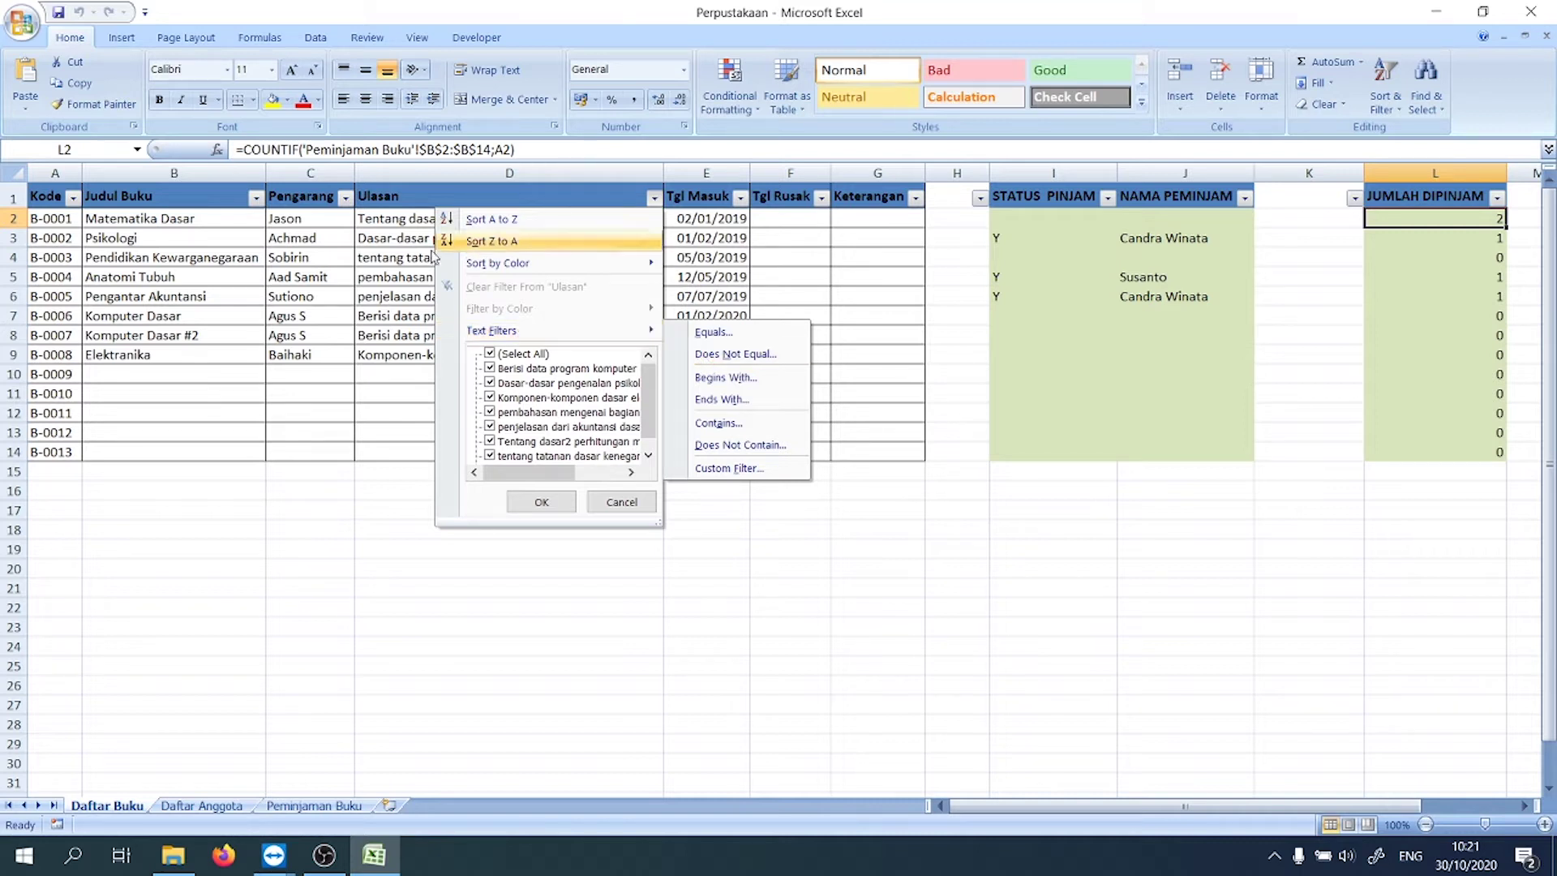
{"action": "left_click", "coordinate": [334, 318]}
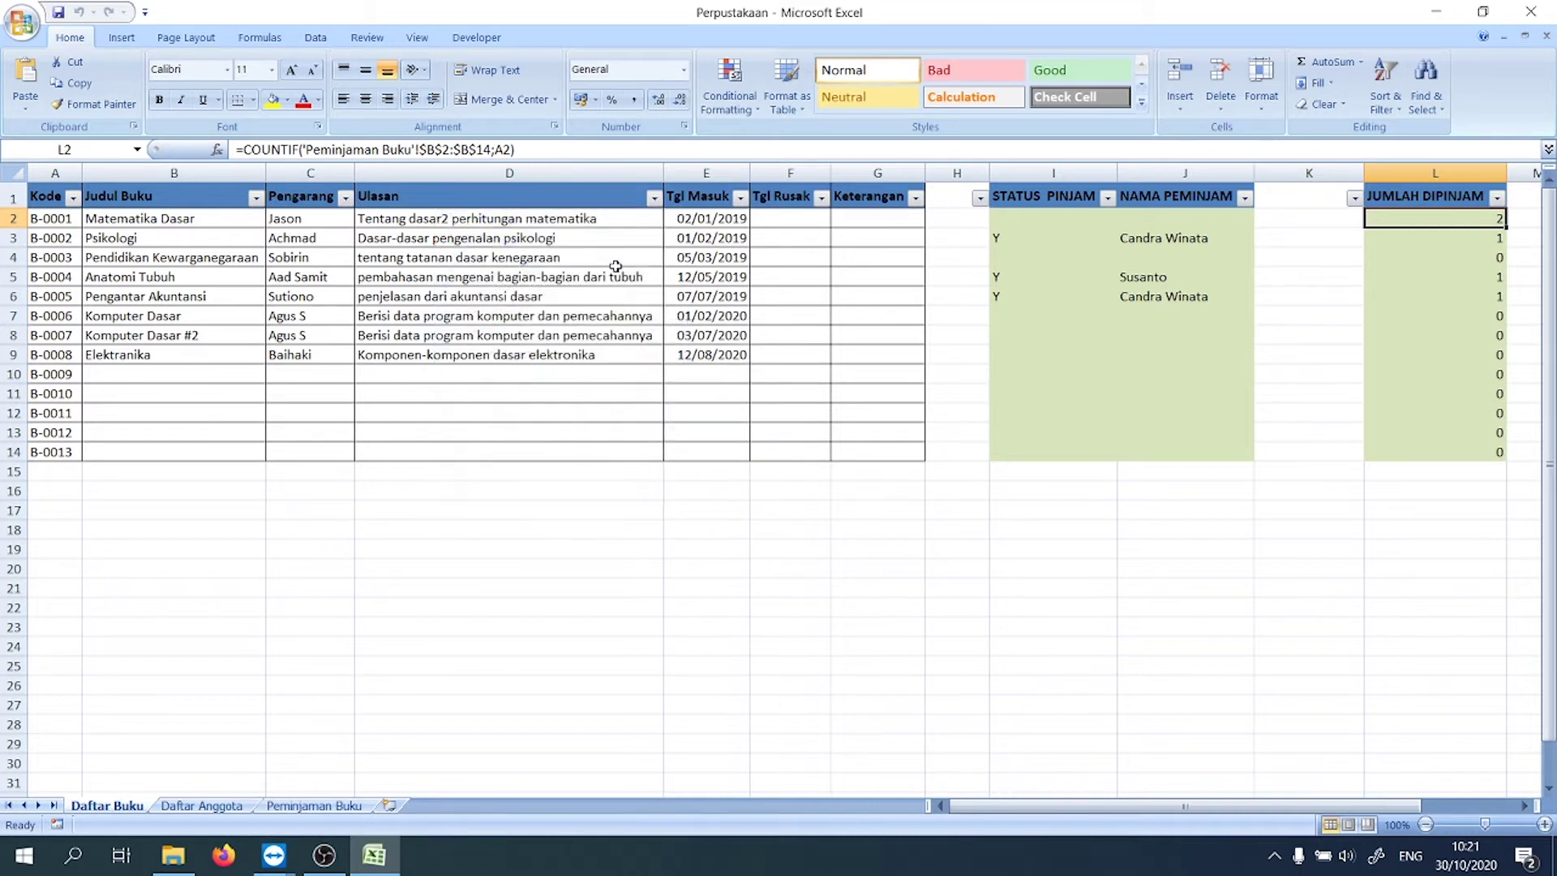
{"action": "left_click", "coordinate": [653, 198]}
{"action": "mouse_move", "coordinate": [590, 332]}
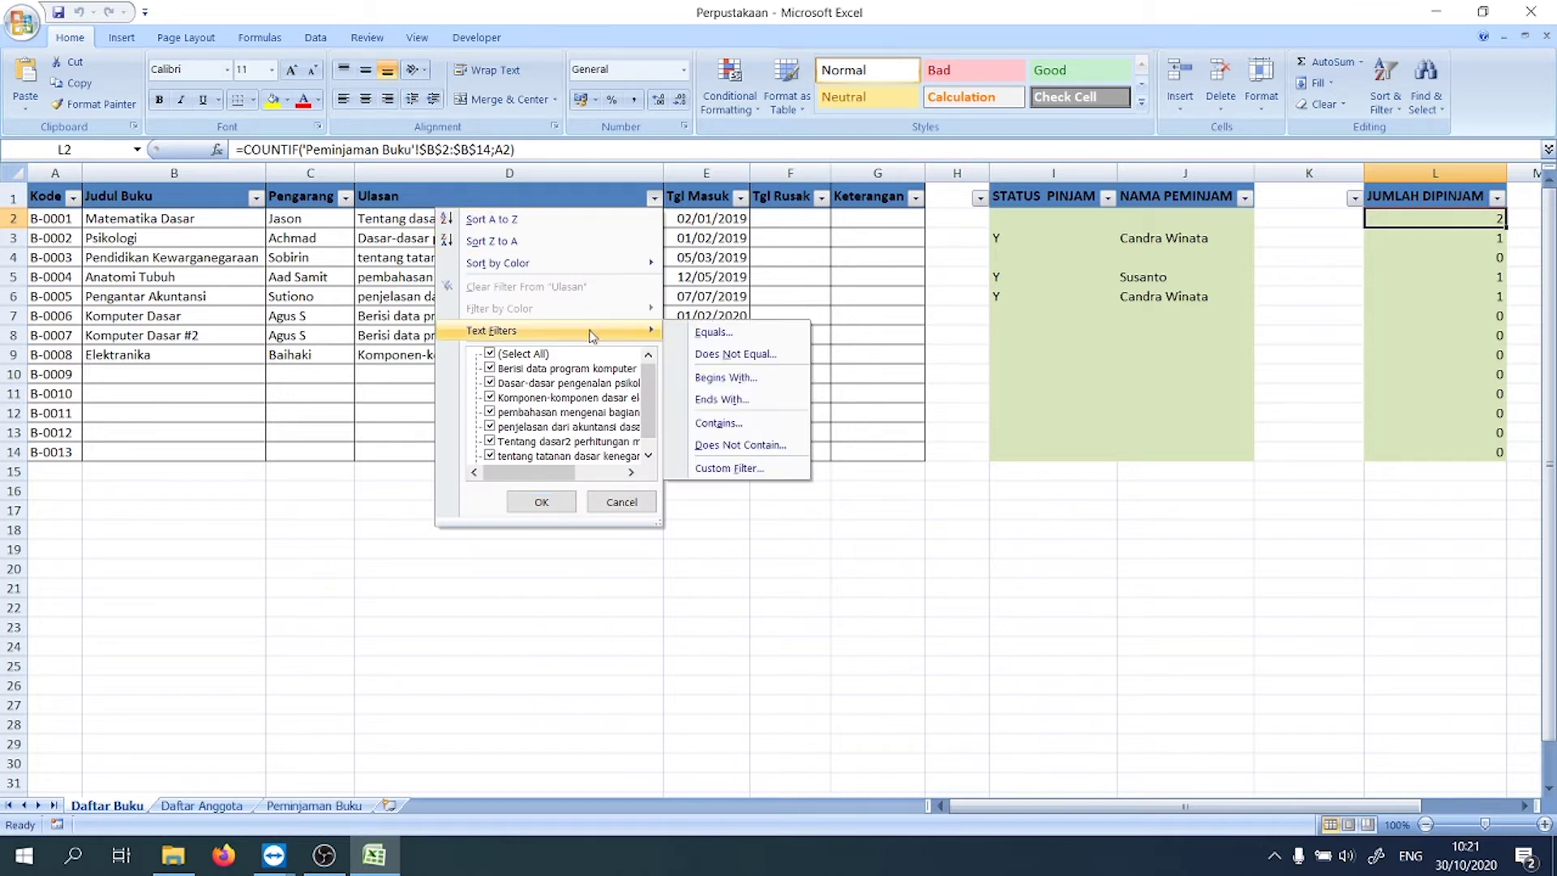
{"action": "left_click", "coordinate": [719, 424]}
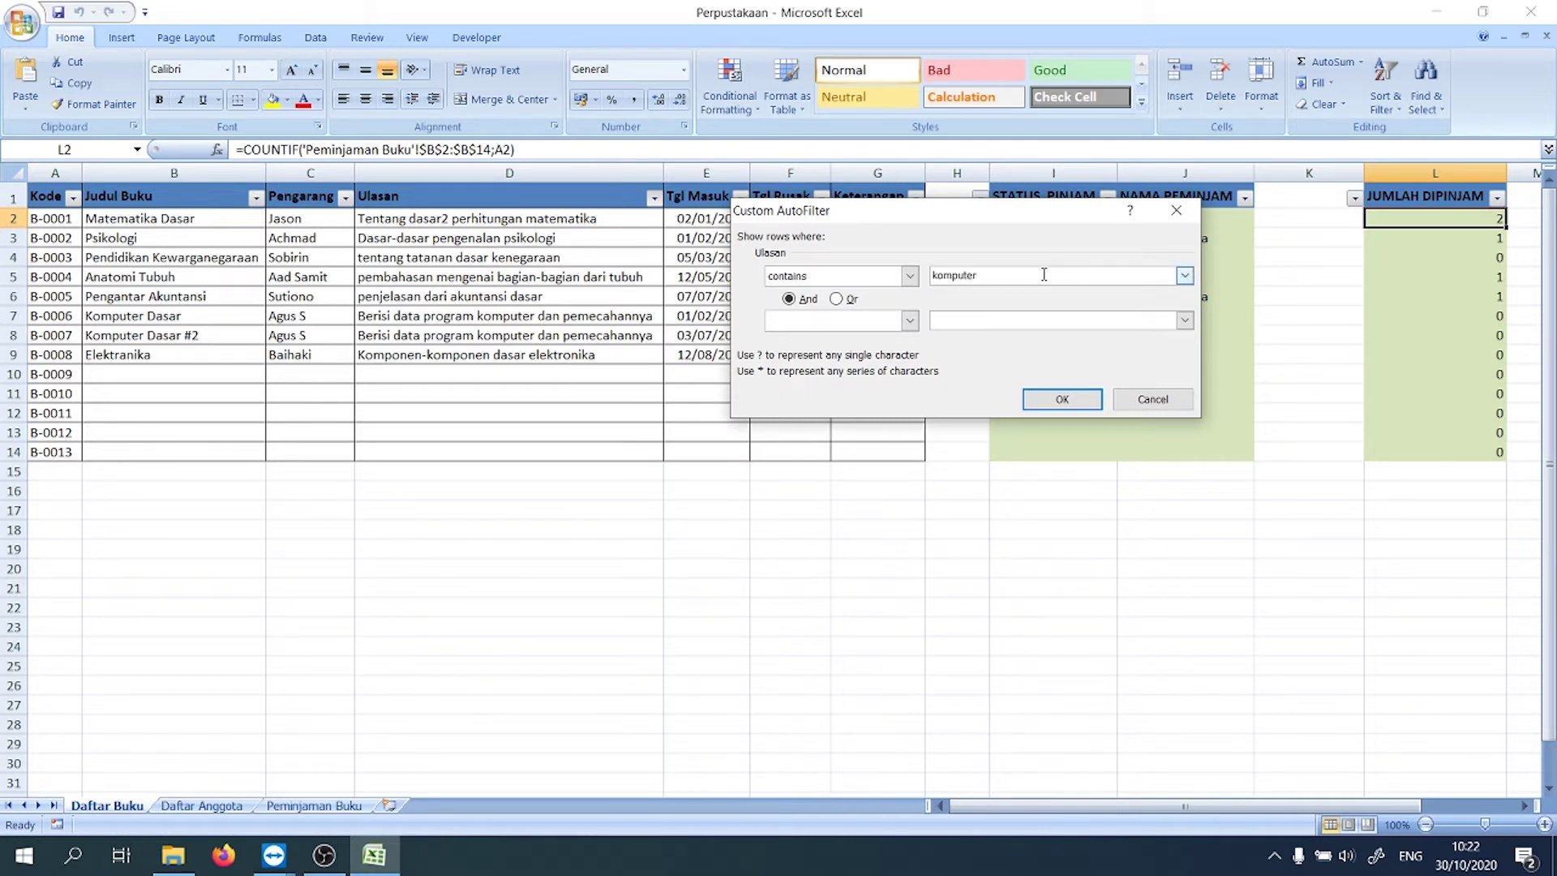
{"action": "left_click", "coordinate": [1063, 398]}
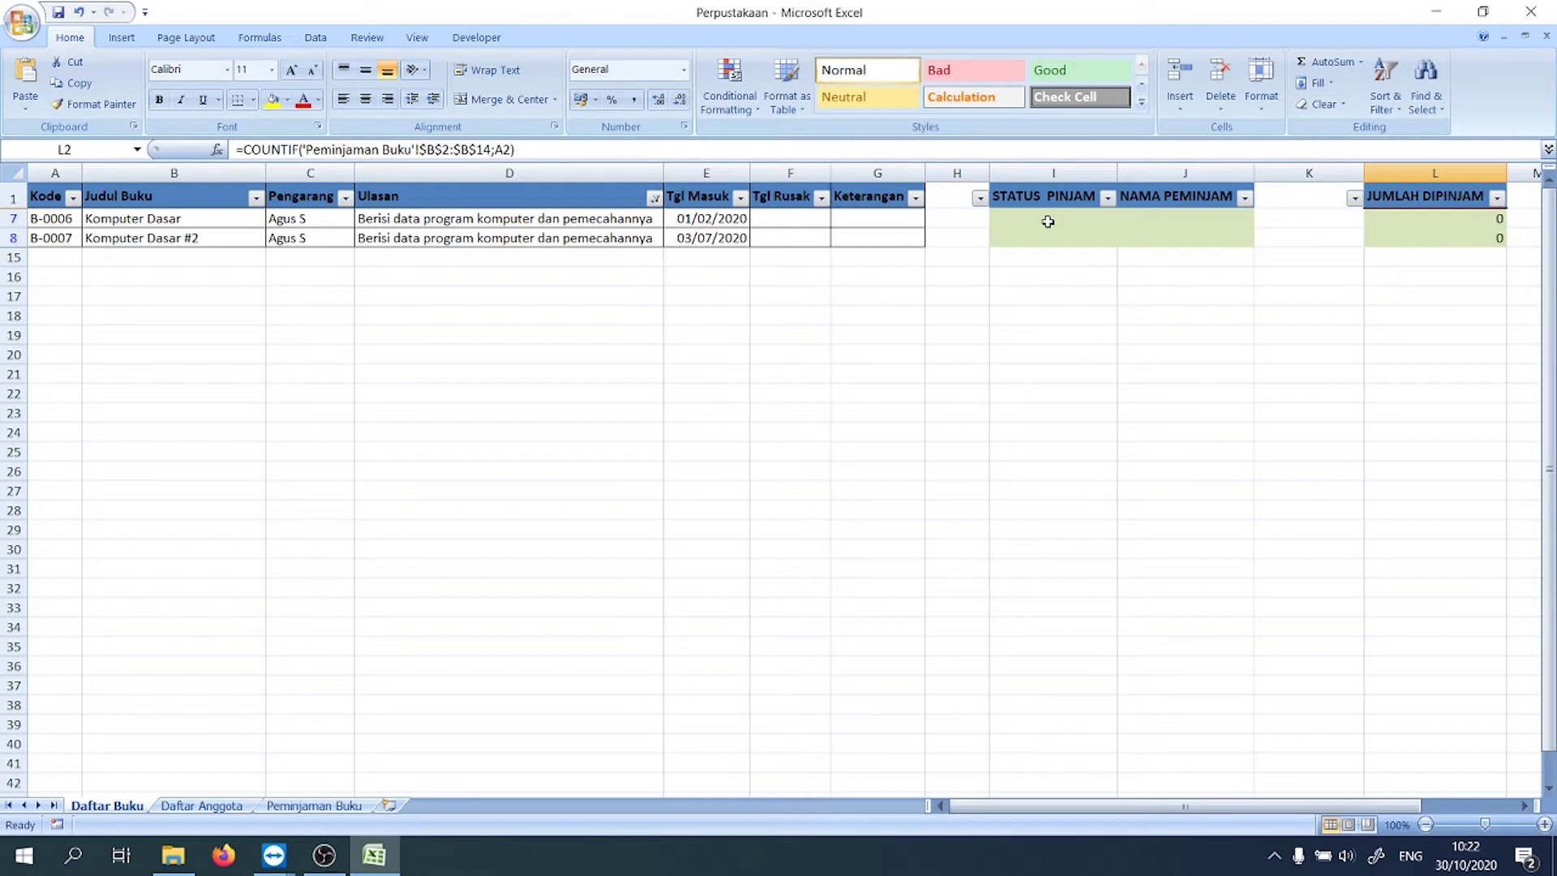
{"action": "left_click", "coordinate": [654, 198]}
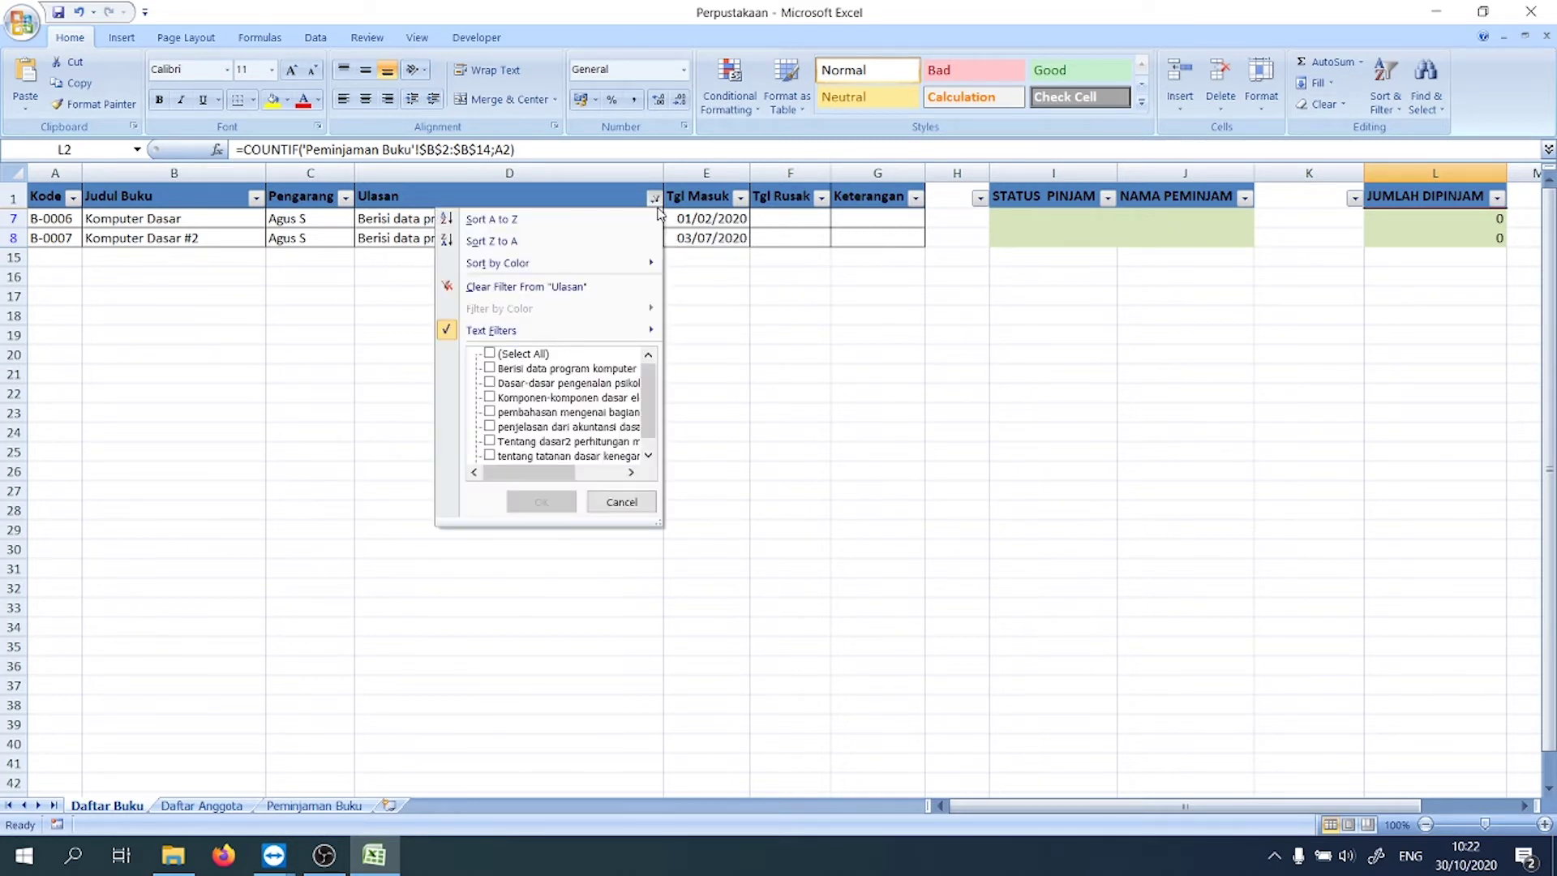
{"action": "left_click", "coordinate": [620, 288]}
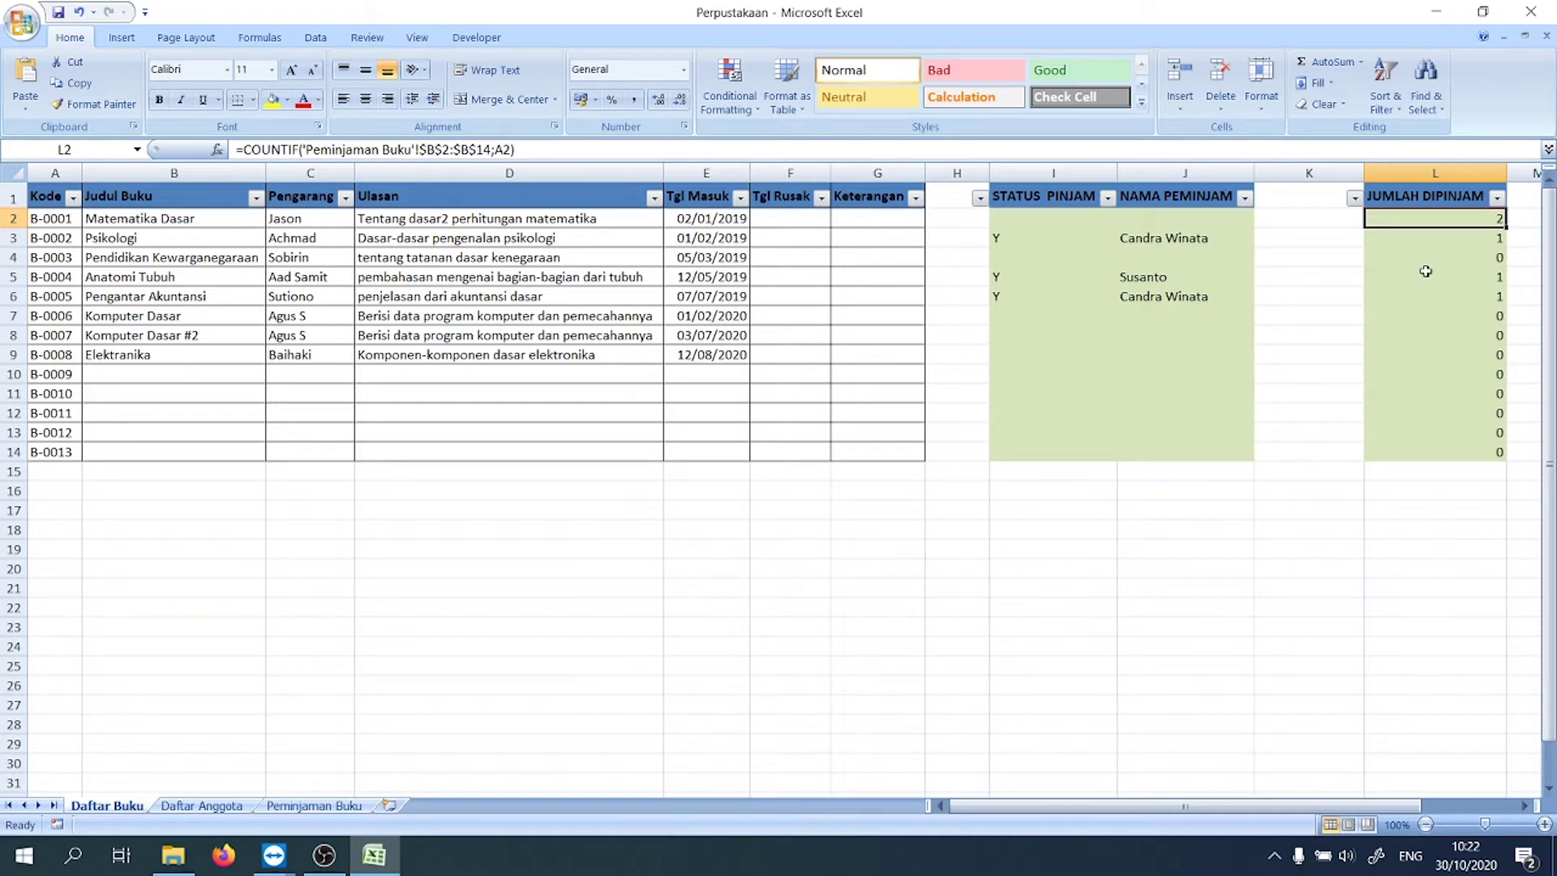
Step: Cycle through the sheets and review the Daftar Buku formulas in I5, J6 and L5
{"action": "left_click", "coordinate": [402, 507]}
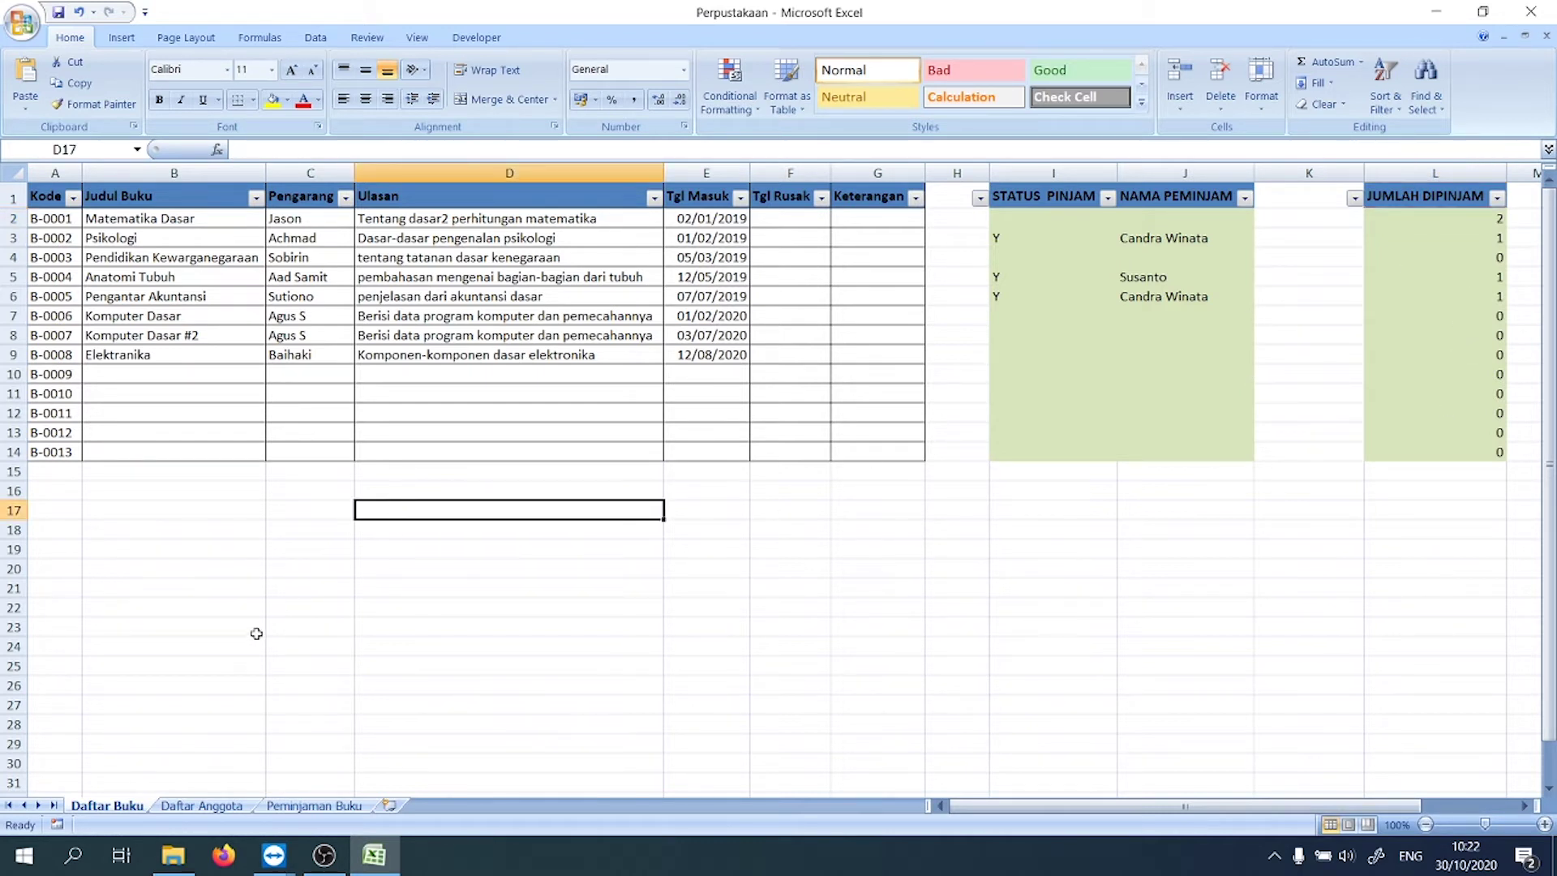
{"action": "left_click", "coordinate": [214, 811]}
{"action": "left_click", "coordinate": [340, 806]}
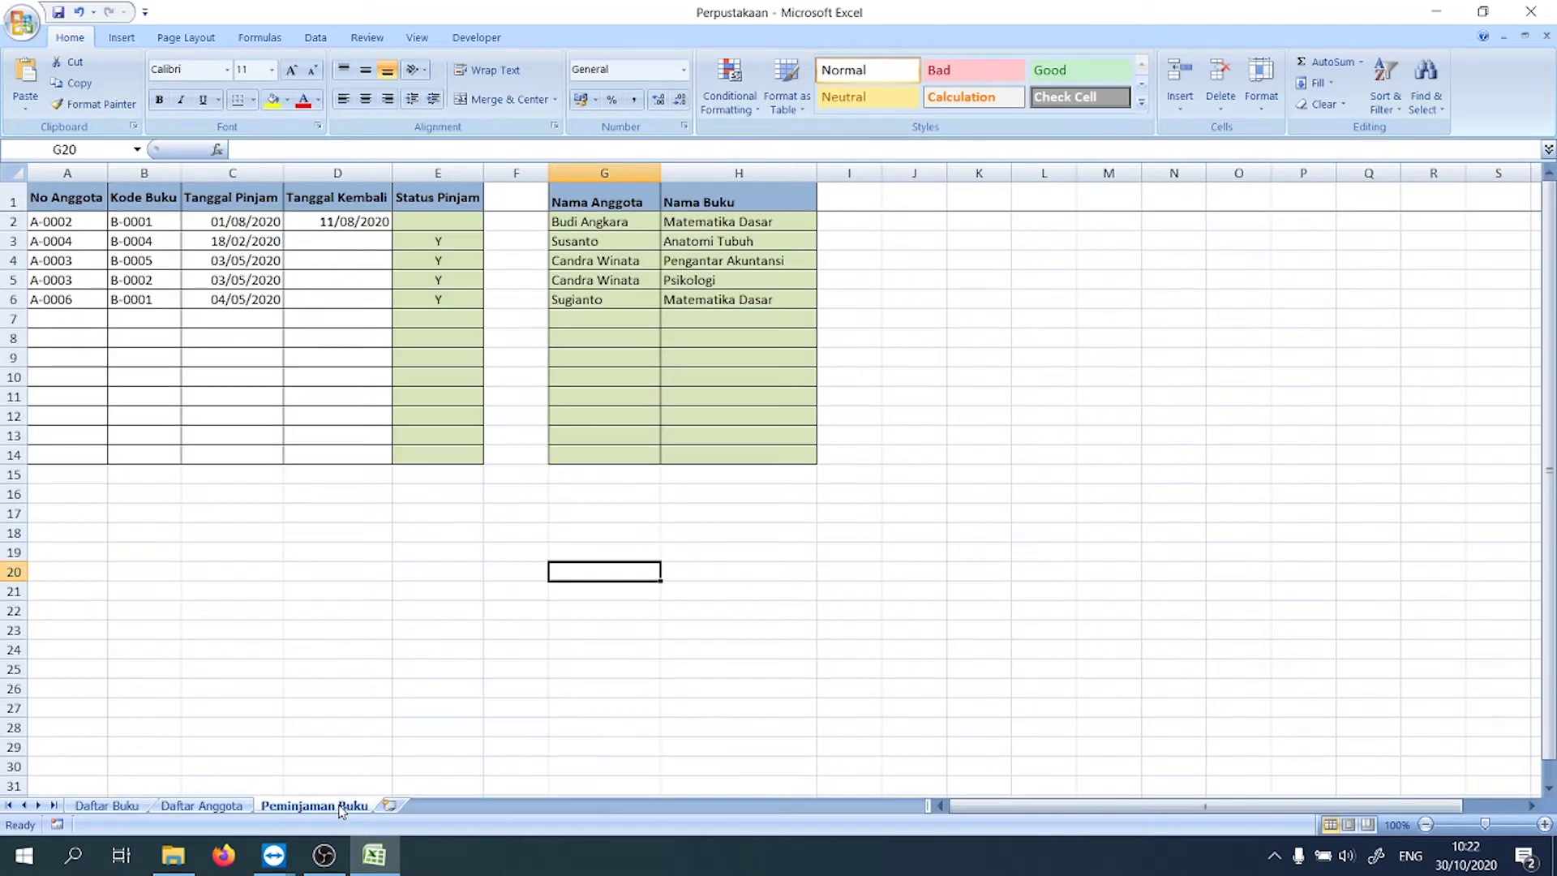
{"action": "left_click", "coordinate": [130, 808]}
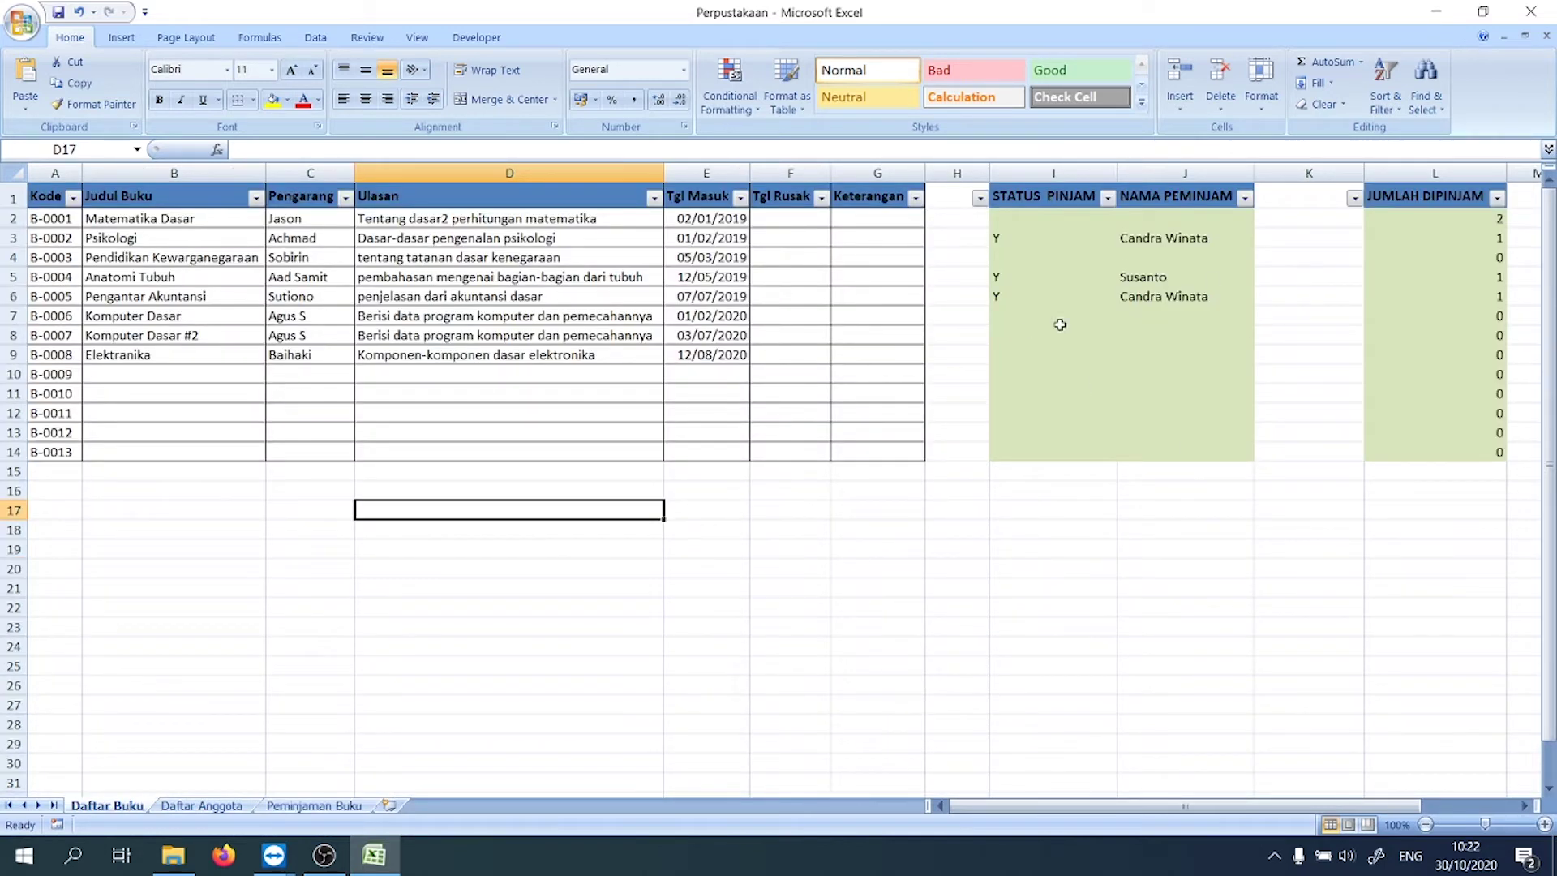
{"action": "left_click", "coordinate": [1065, 275]}
{"action": "left_click", "coordinate": [1185, 291]}
{"action": "left_click", "coordinate": [1447, 283]}
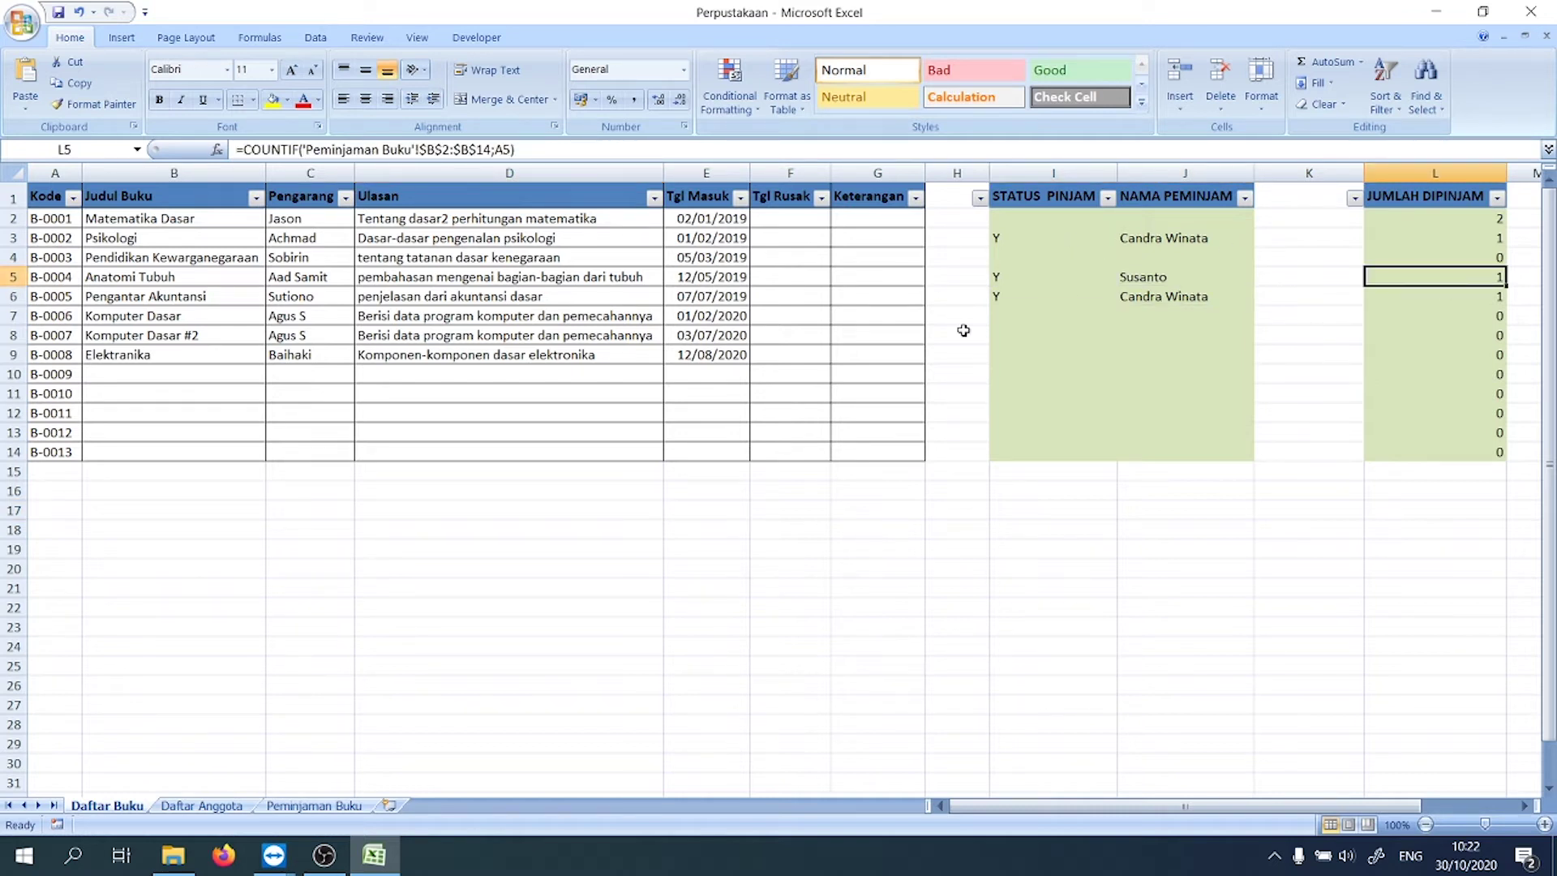
Step: Review the Peminjaman Buku status IF formula in E3 and the title lookup, then return to Daftar Buku
{"action": "left_click", "coordinate": [201, 806]}
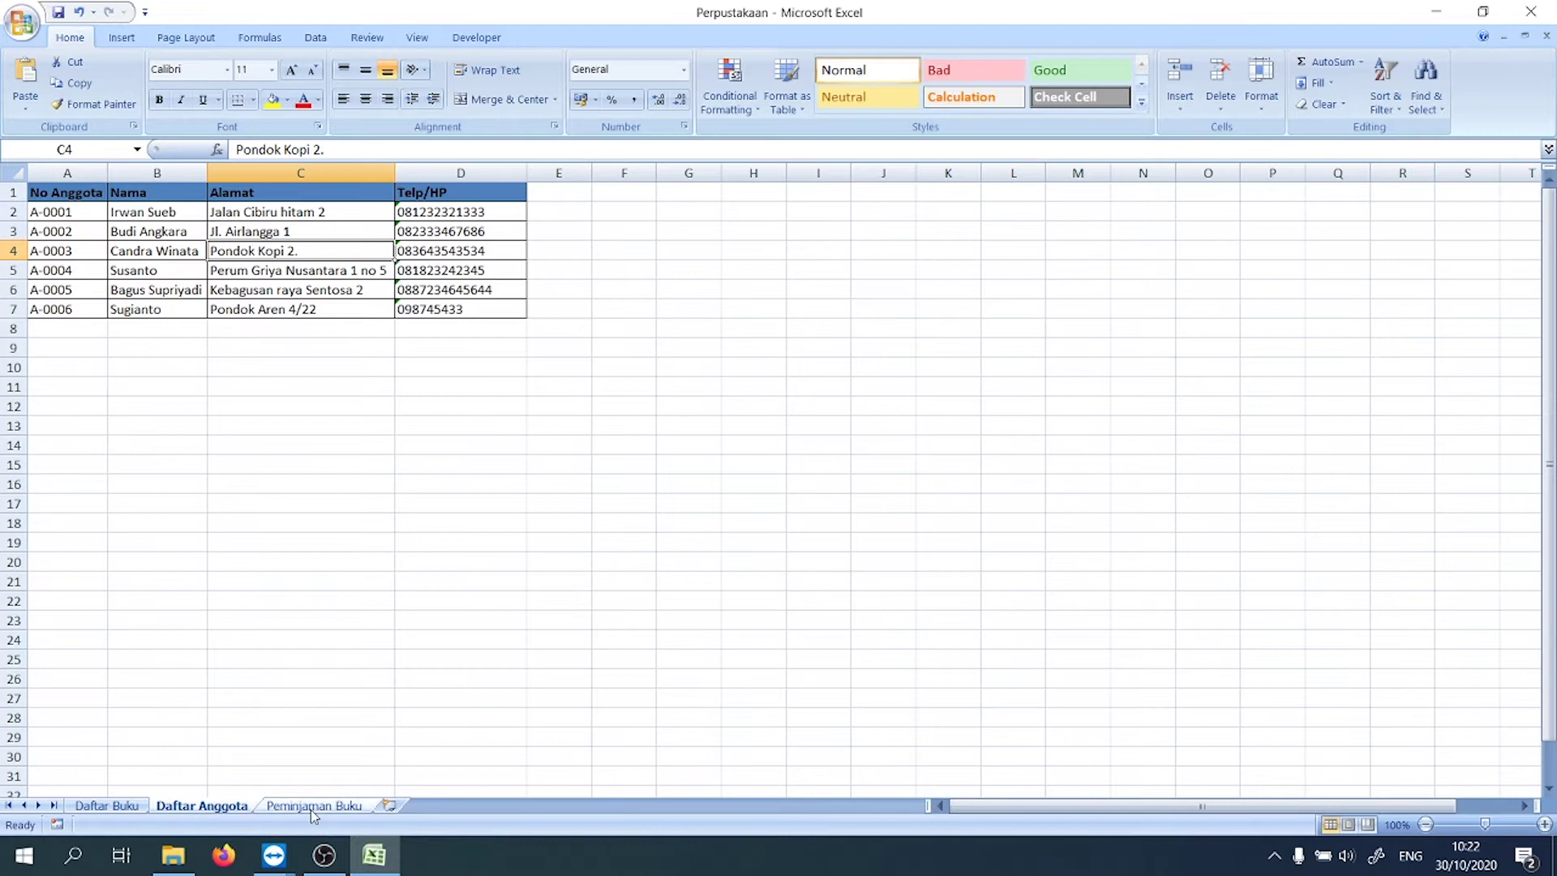
{"action": "left_click", "coordinate": [314, 807]}
{"action": "left_click", "coordinate": [435, 248]}
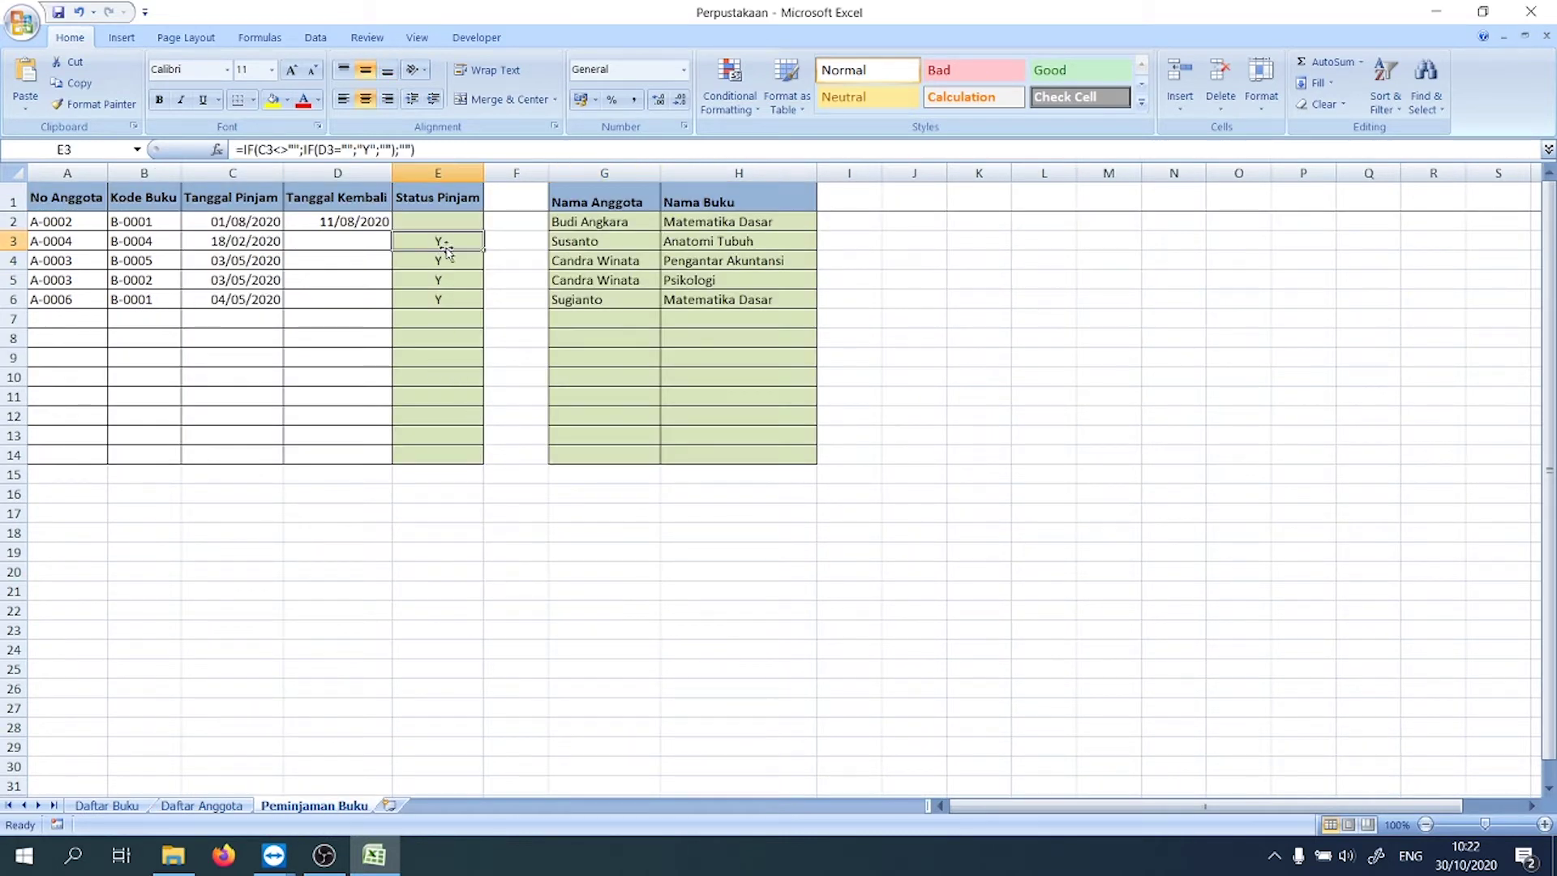
{"action": "left_click", "coordinate": [590, 238]}
{"action": "left_click", "coordinate": [799, 259]}
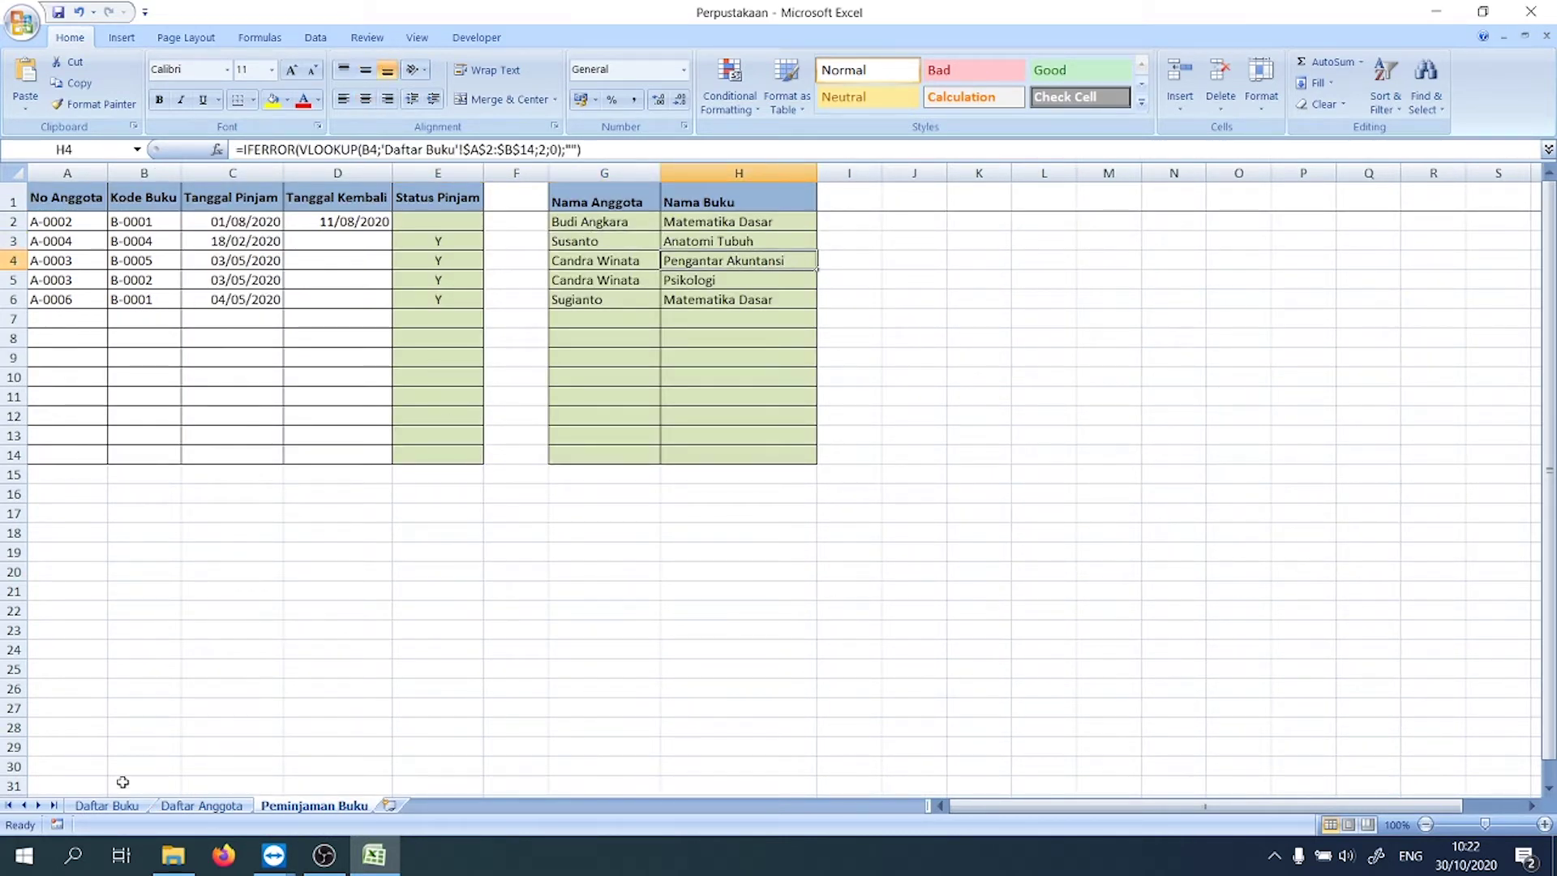
{"action": "left_click", "coordinate": [122, 809]}
{"action": "left_click", "coordinate": [472, 659]}
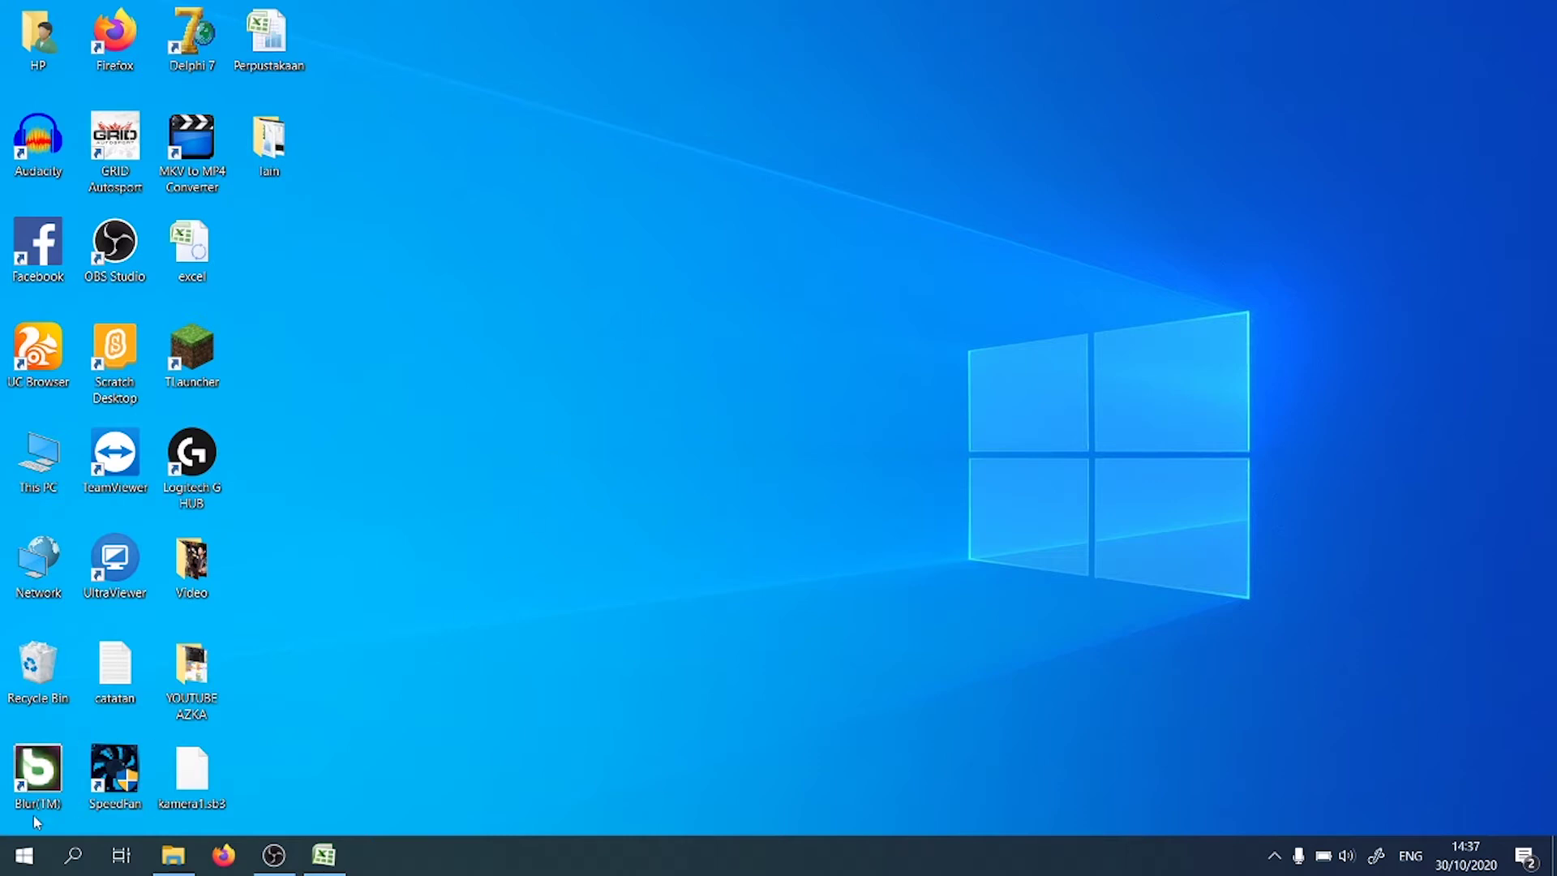
Step: Launch Excel 2007 from Start search with a blank workbook
{"action": "left_click", "coordinate": [11, 864]}
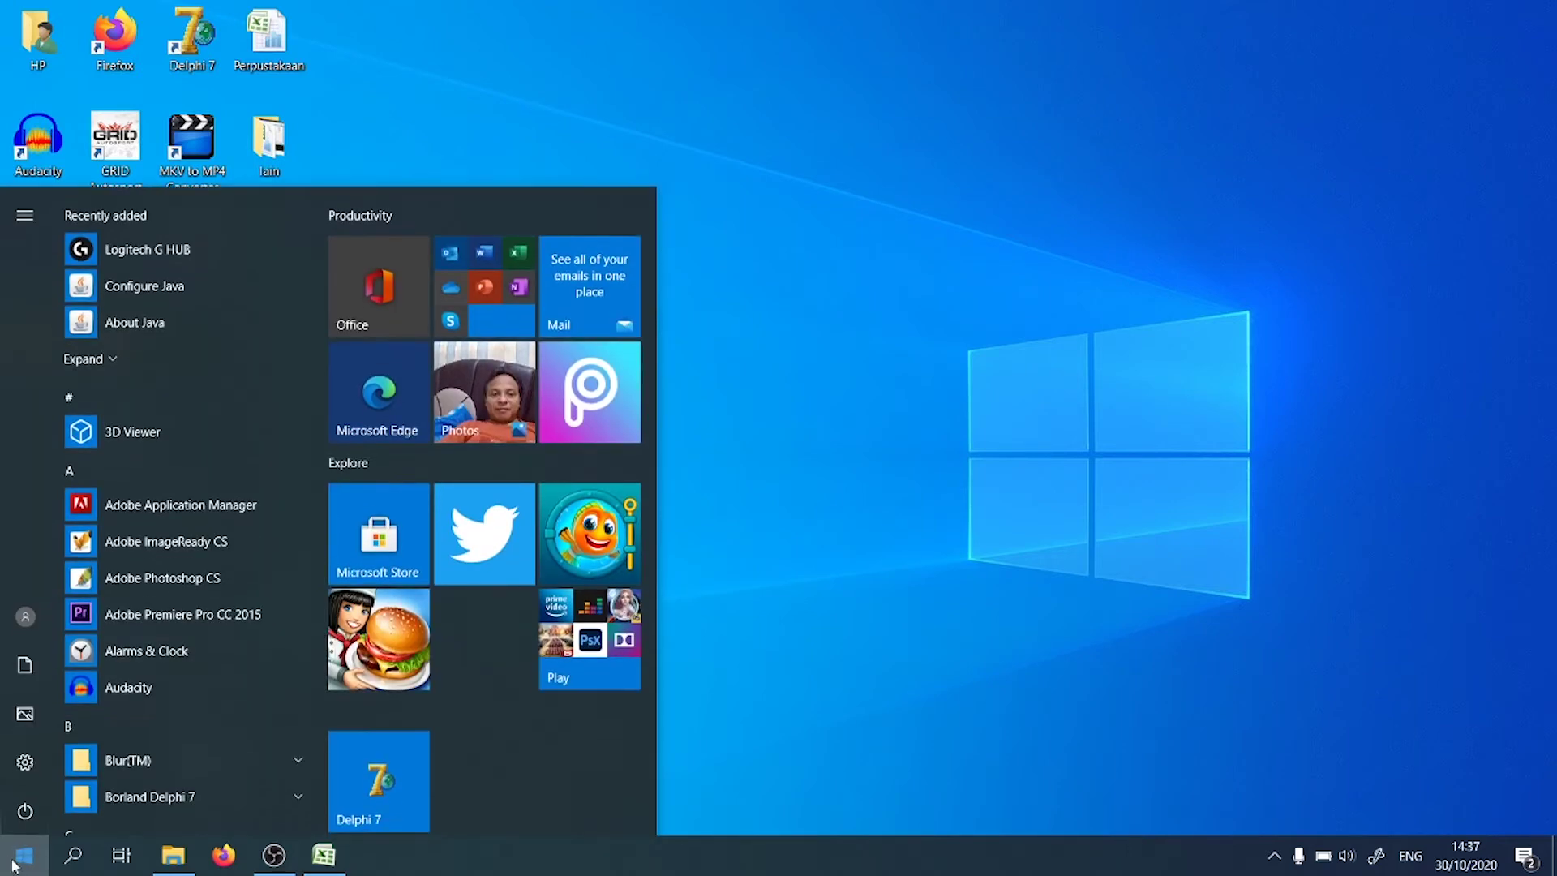
{"action": "type", "text": "excel"}
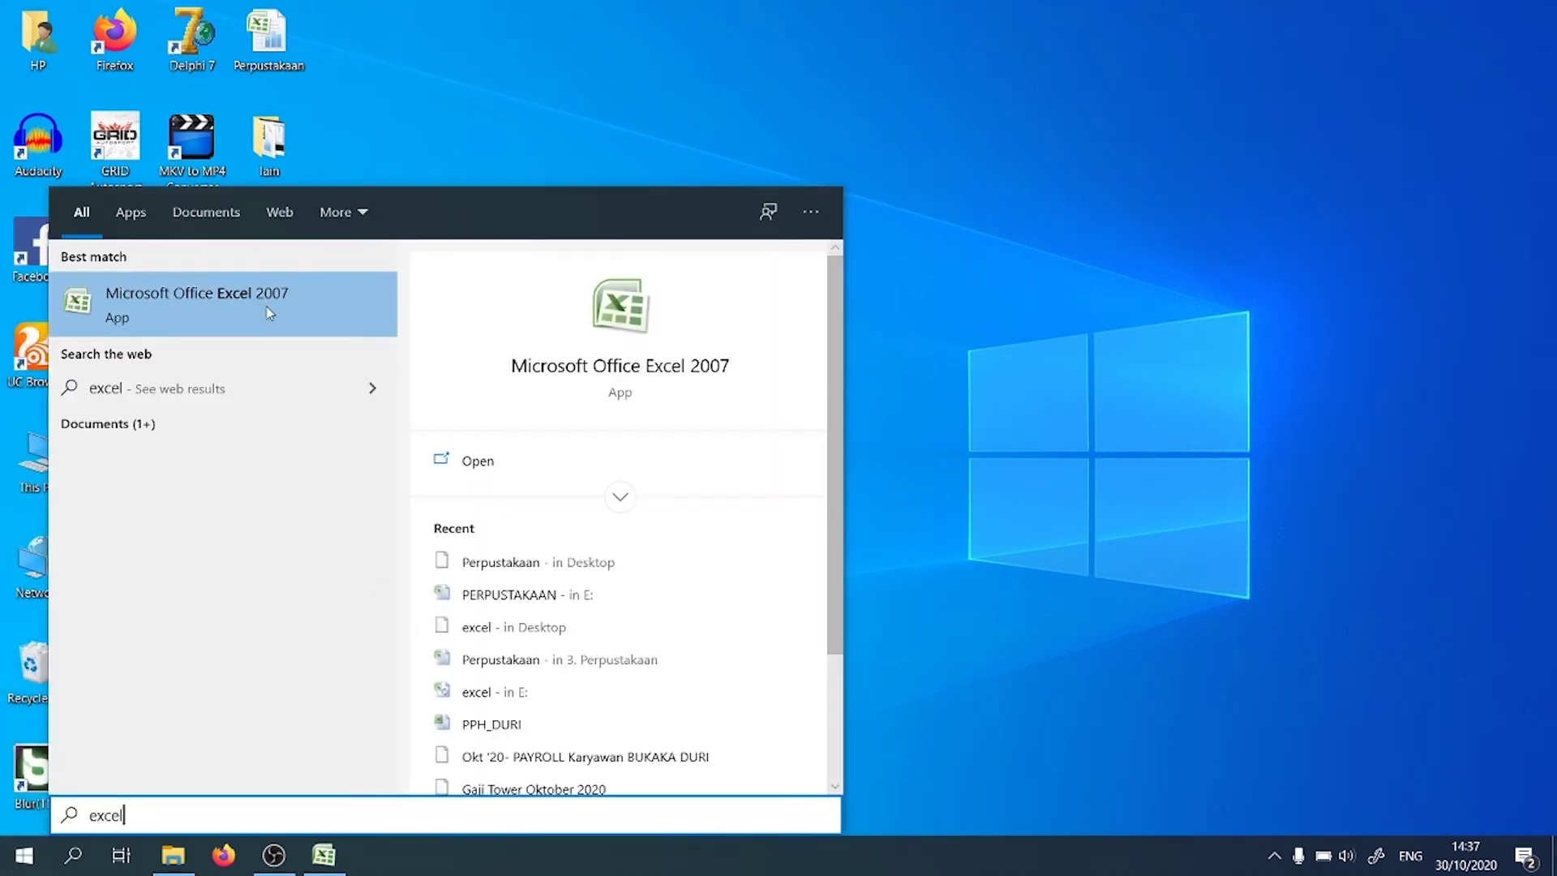
{"action": "left_click", "coordinate": [266, 296]}
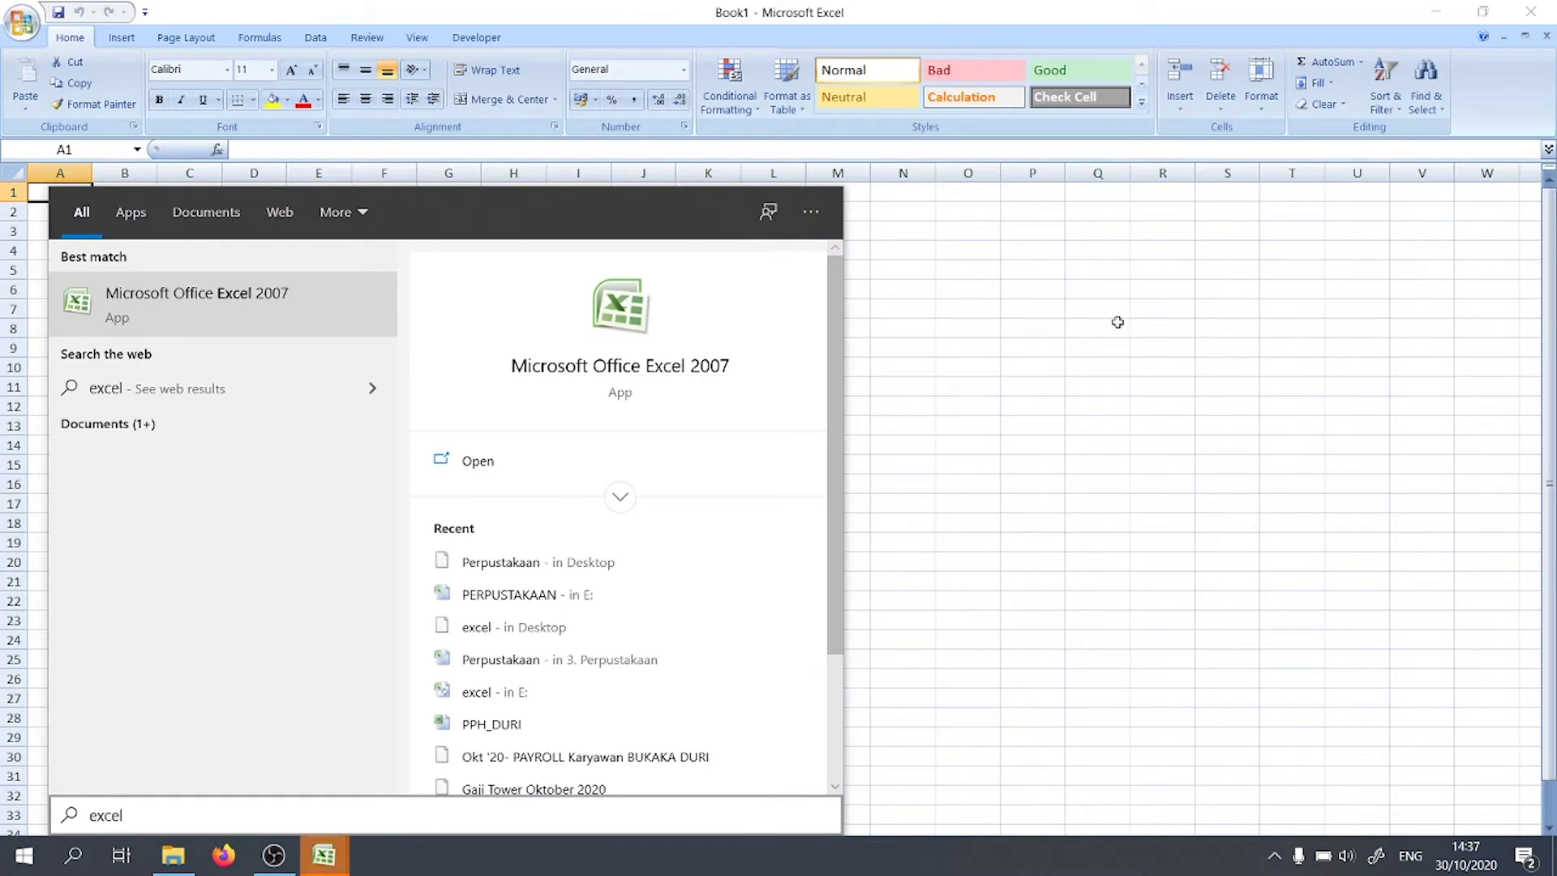
{"action": "left_click", "coordinate": [1113, 324]}
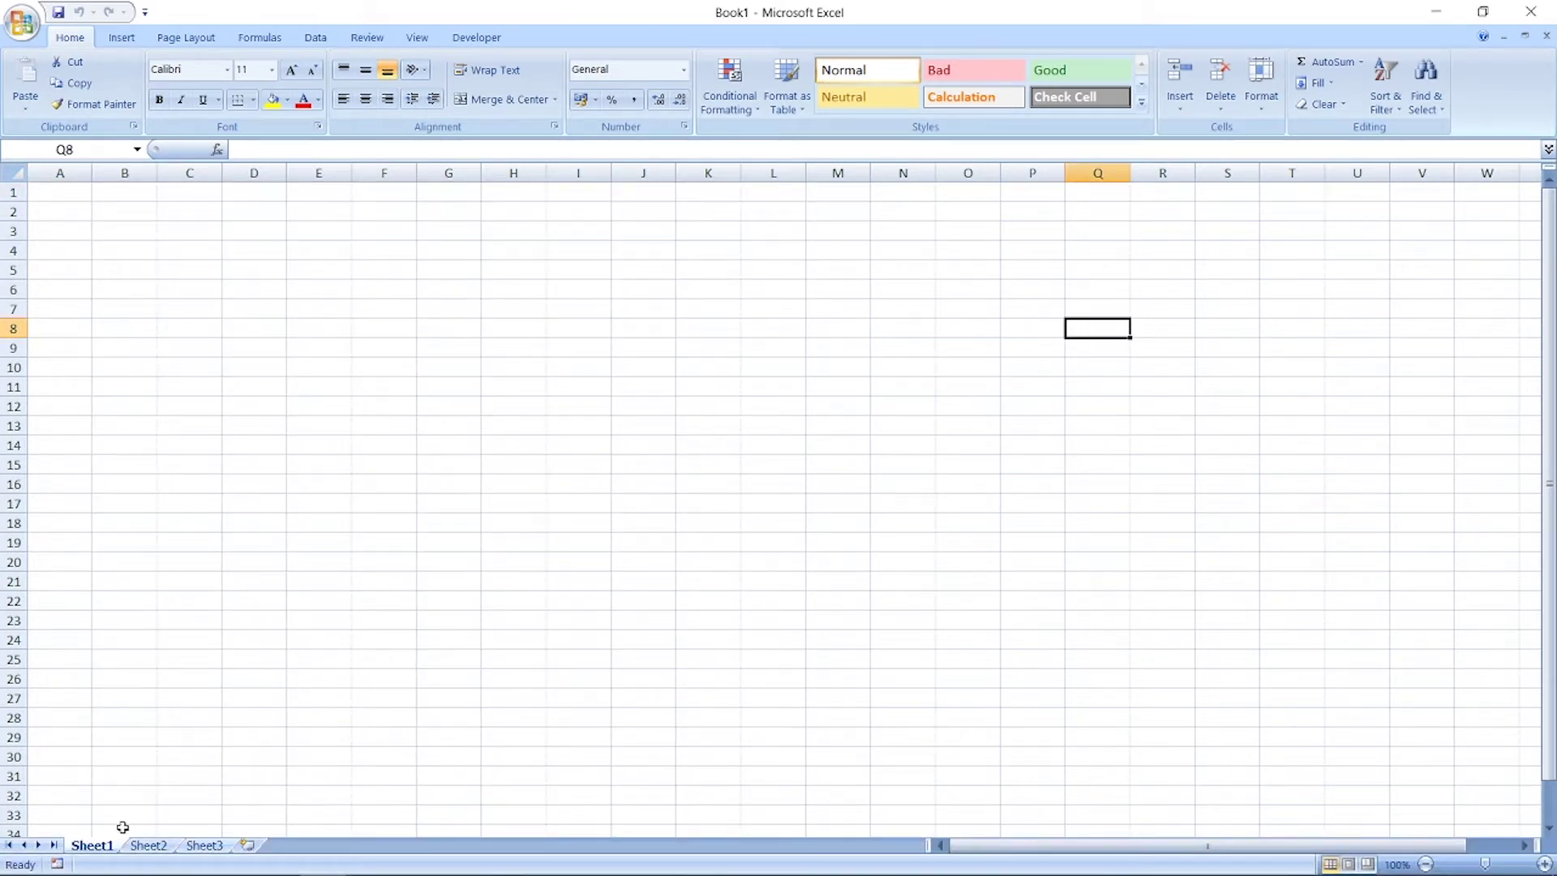
Step: Rename the three sheets BUKU, ANGGOTA and PEMINJAMAN BUKU
{"action": "double_click", "coordinate": [109, 848]}
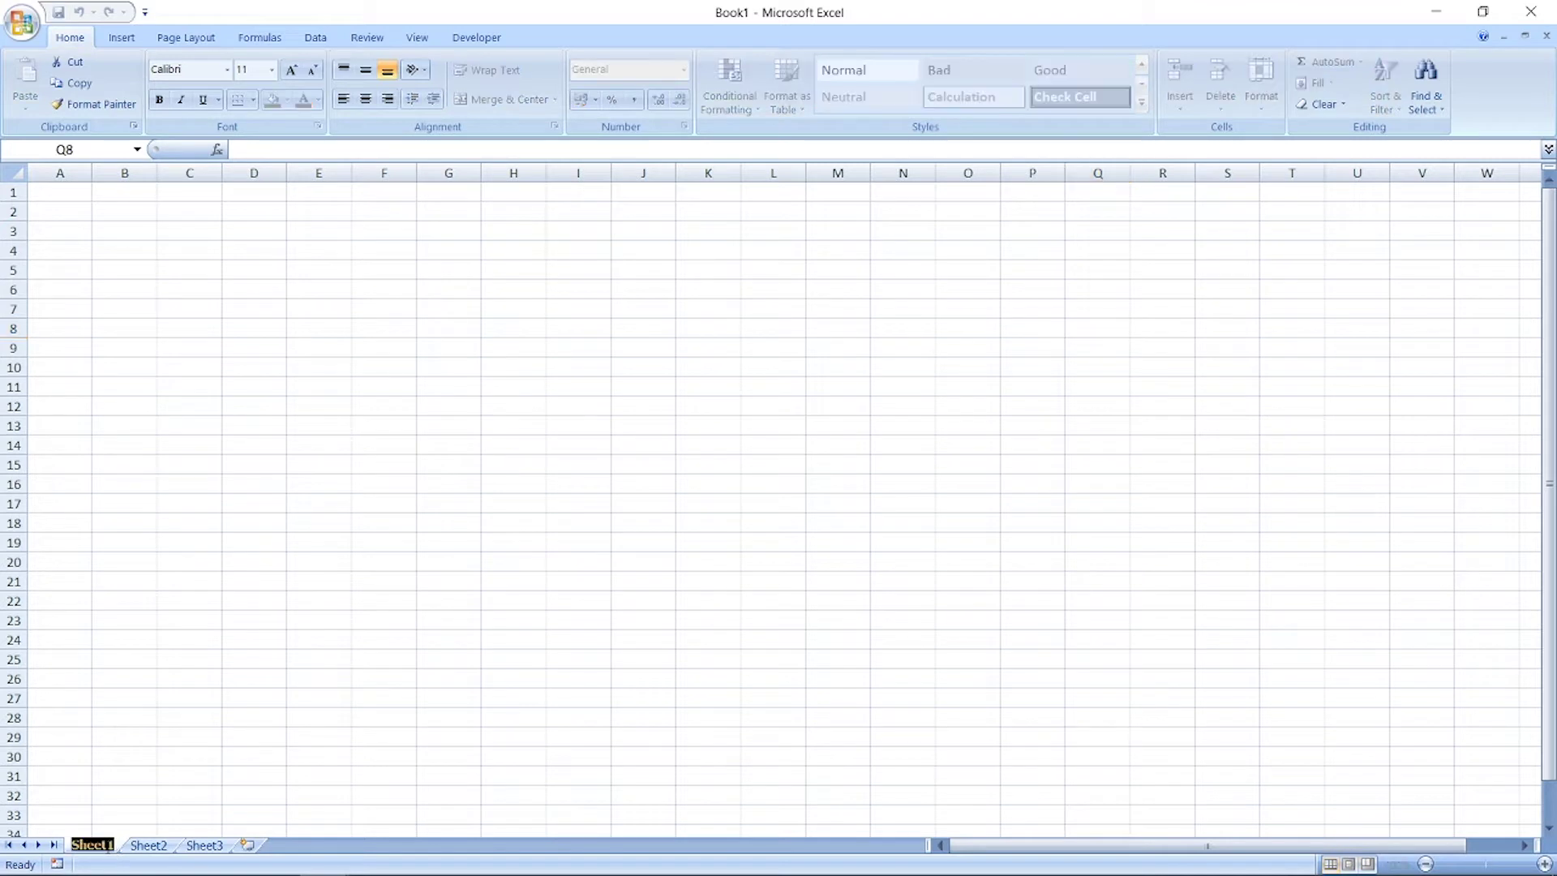
{"action": "type", "text": "BUKU"}
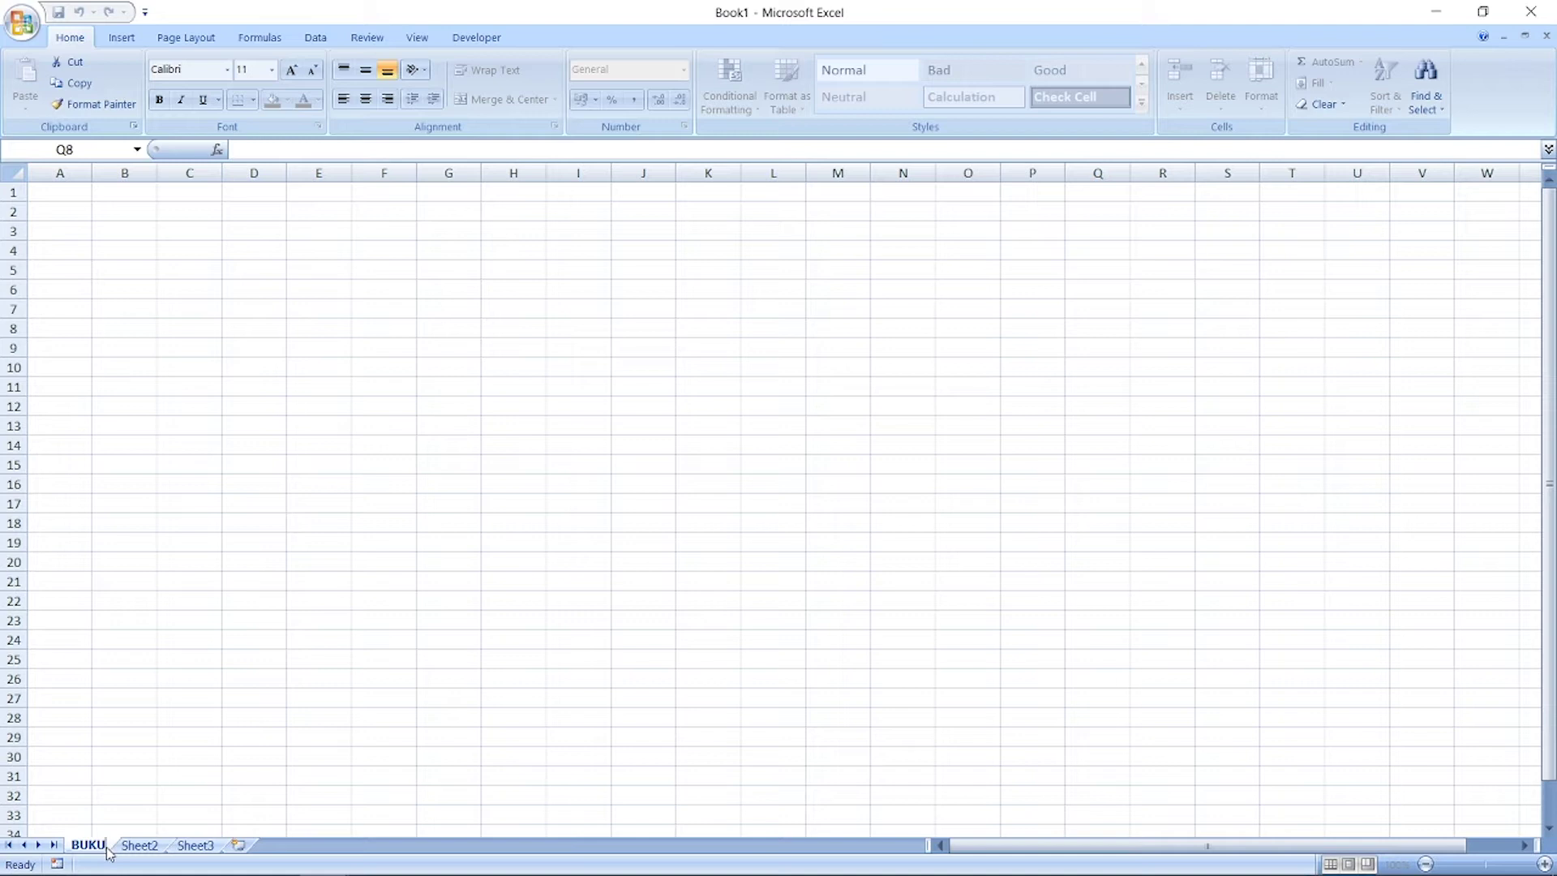
{"action": "double_click", "coordinate": [121, 847]}
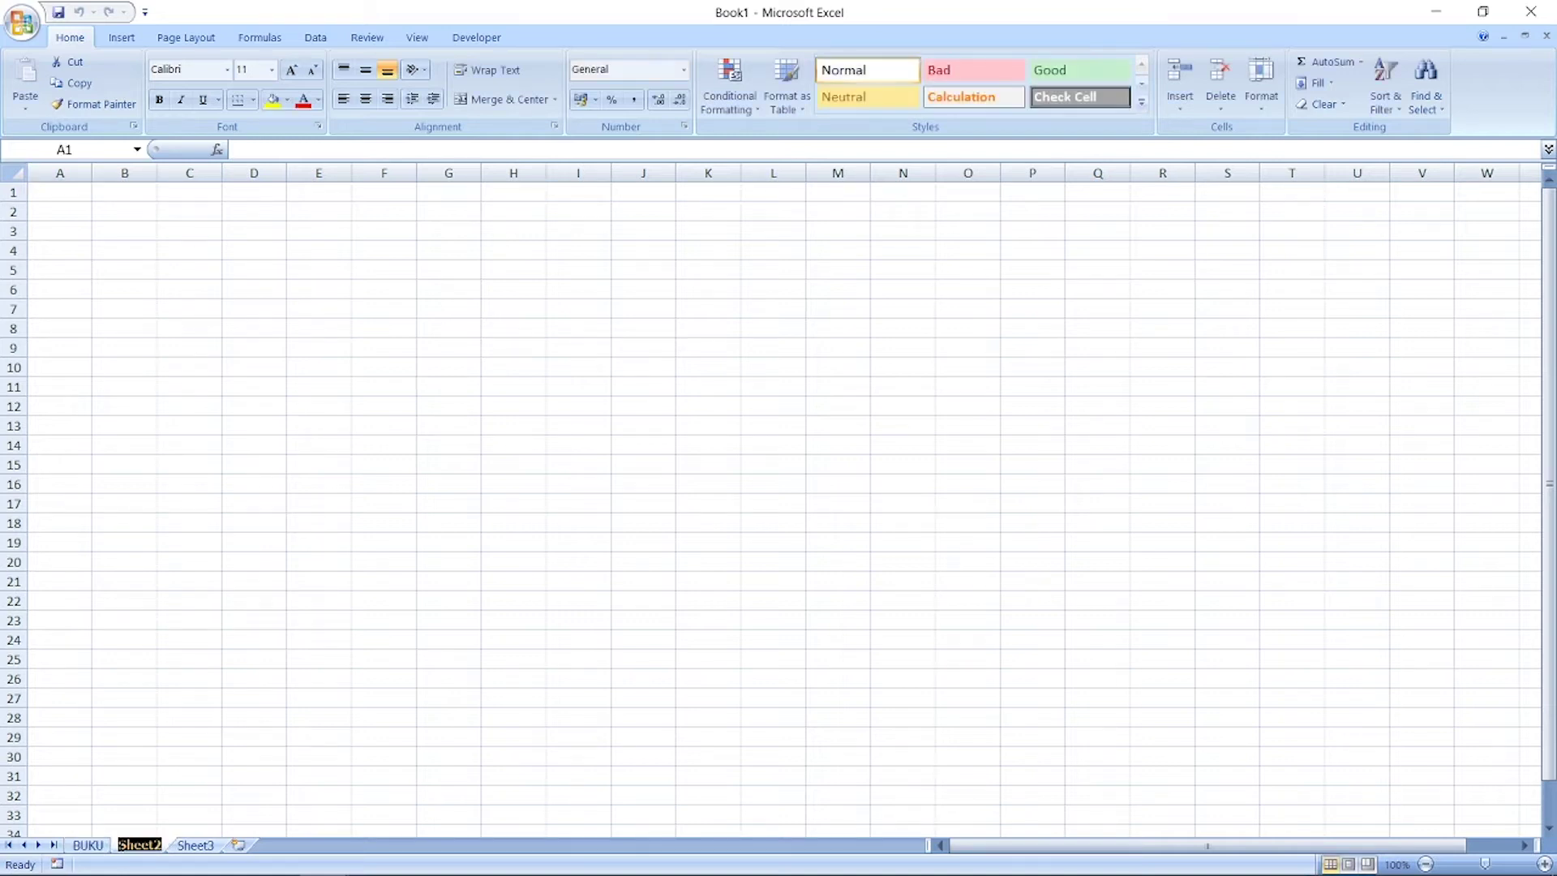
{"action": "type", "text": "ANGGOTA"}
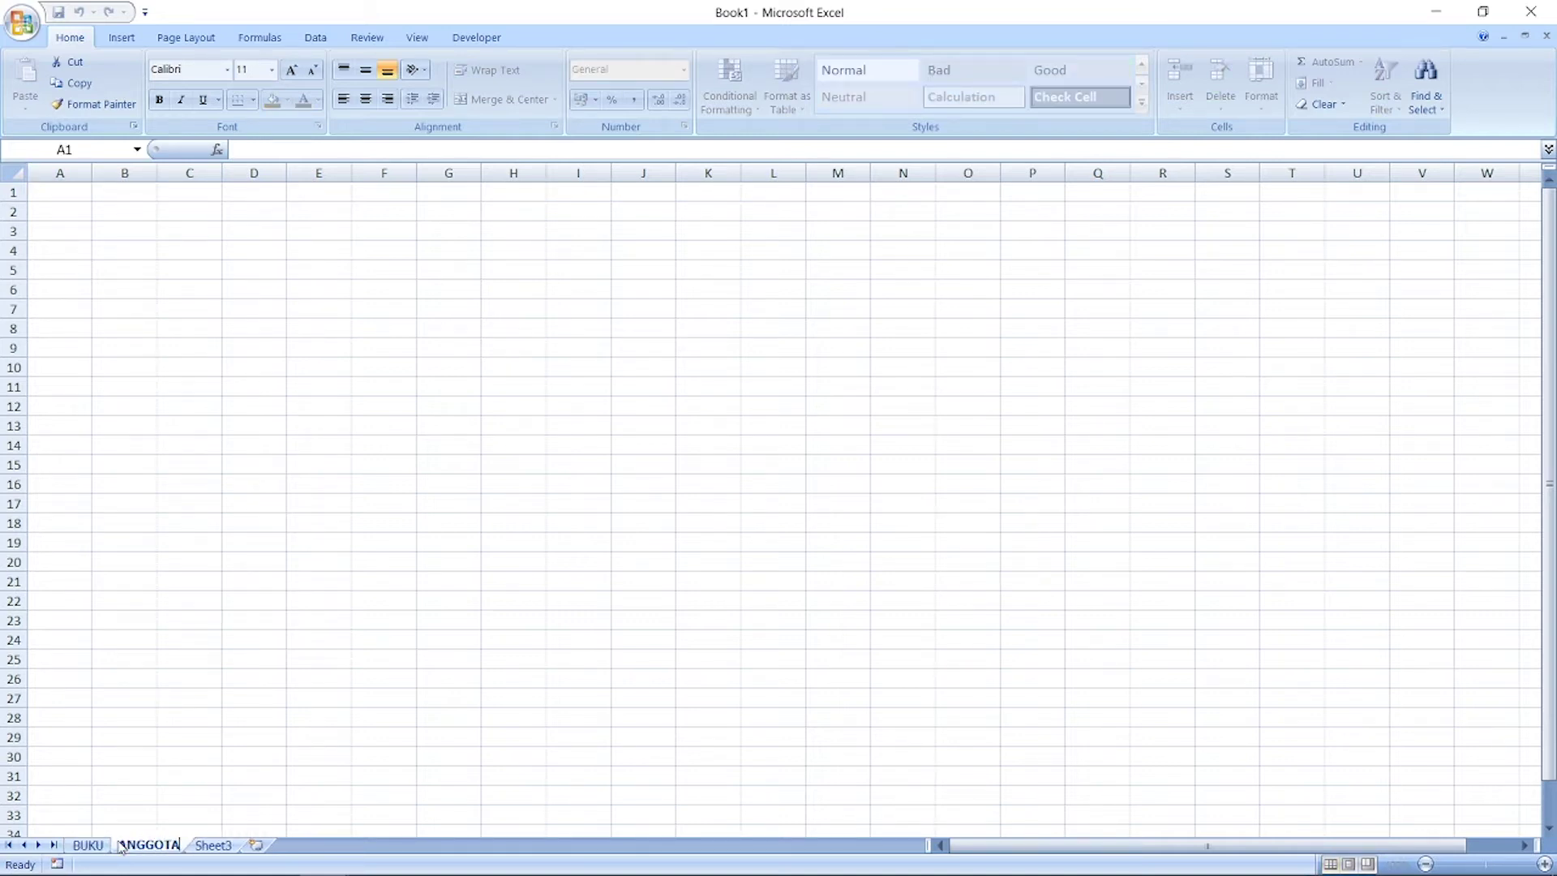
{"action": "key", "text": "Return"}
{"action": "double_click", "coordinate": [214, 848]}
{"action": "type", "text": "PEMINJAMAN BUKU"}
{"action": "key", "text": "Return"}
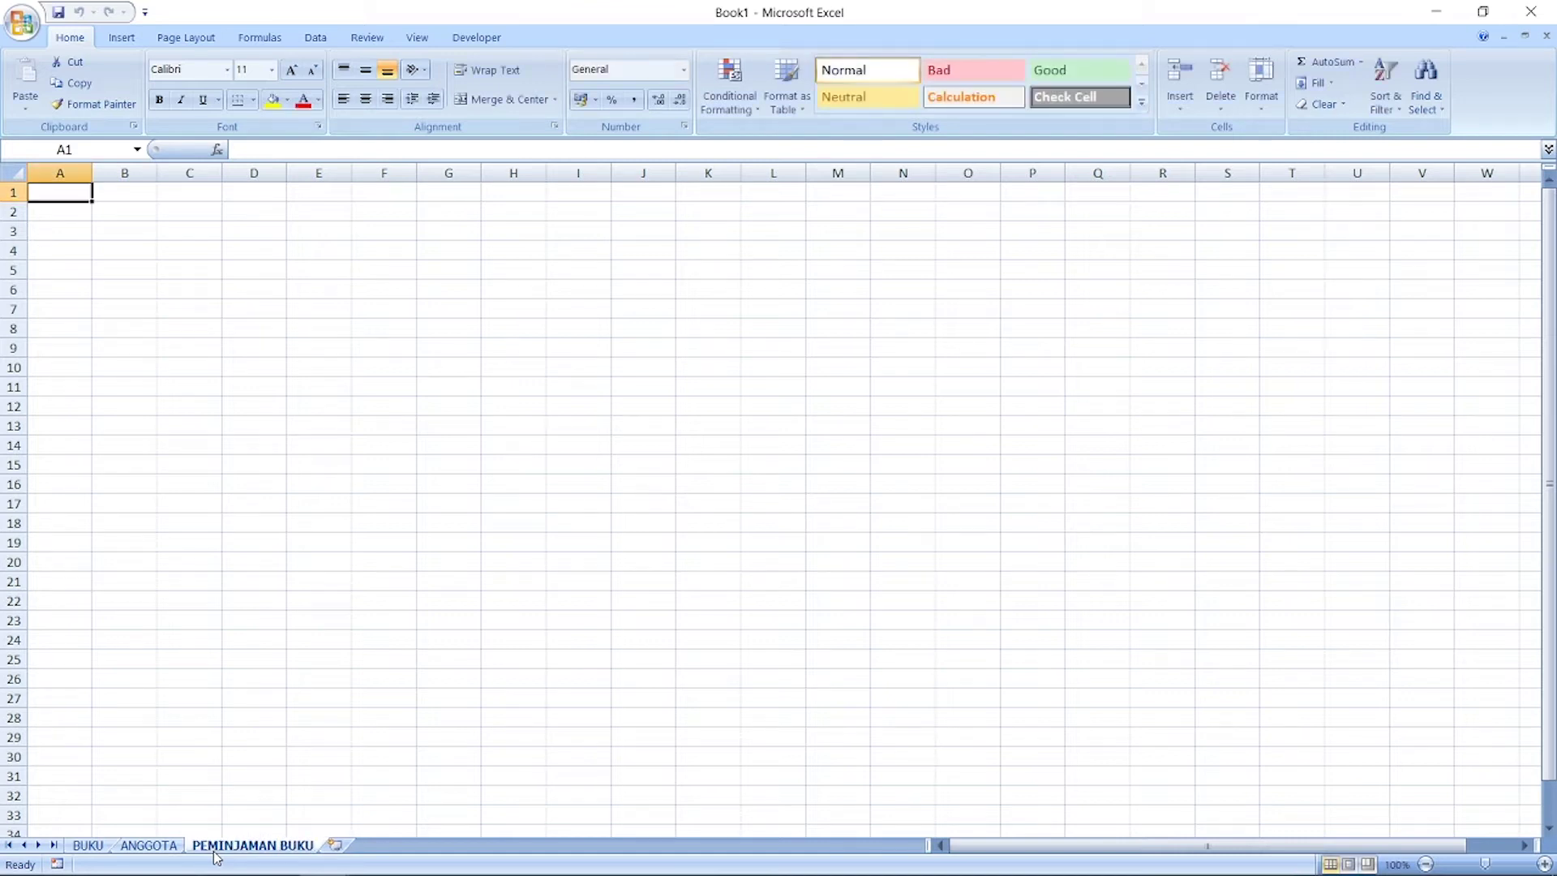
Step: Go back to cell A1 on the BUKU sheet
{"action": "left_click", "coordinate": [89, 846]}
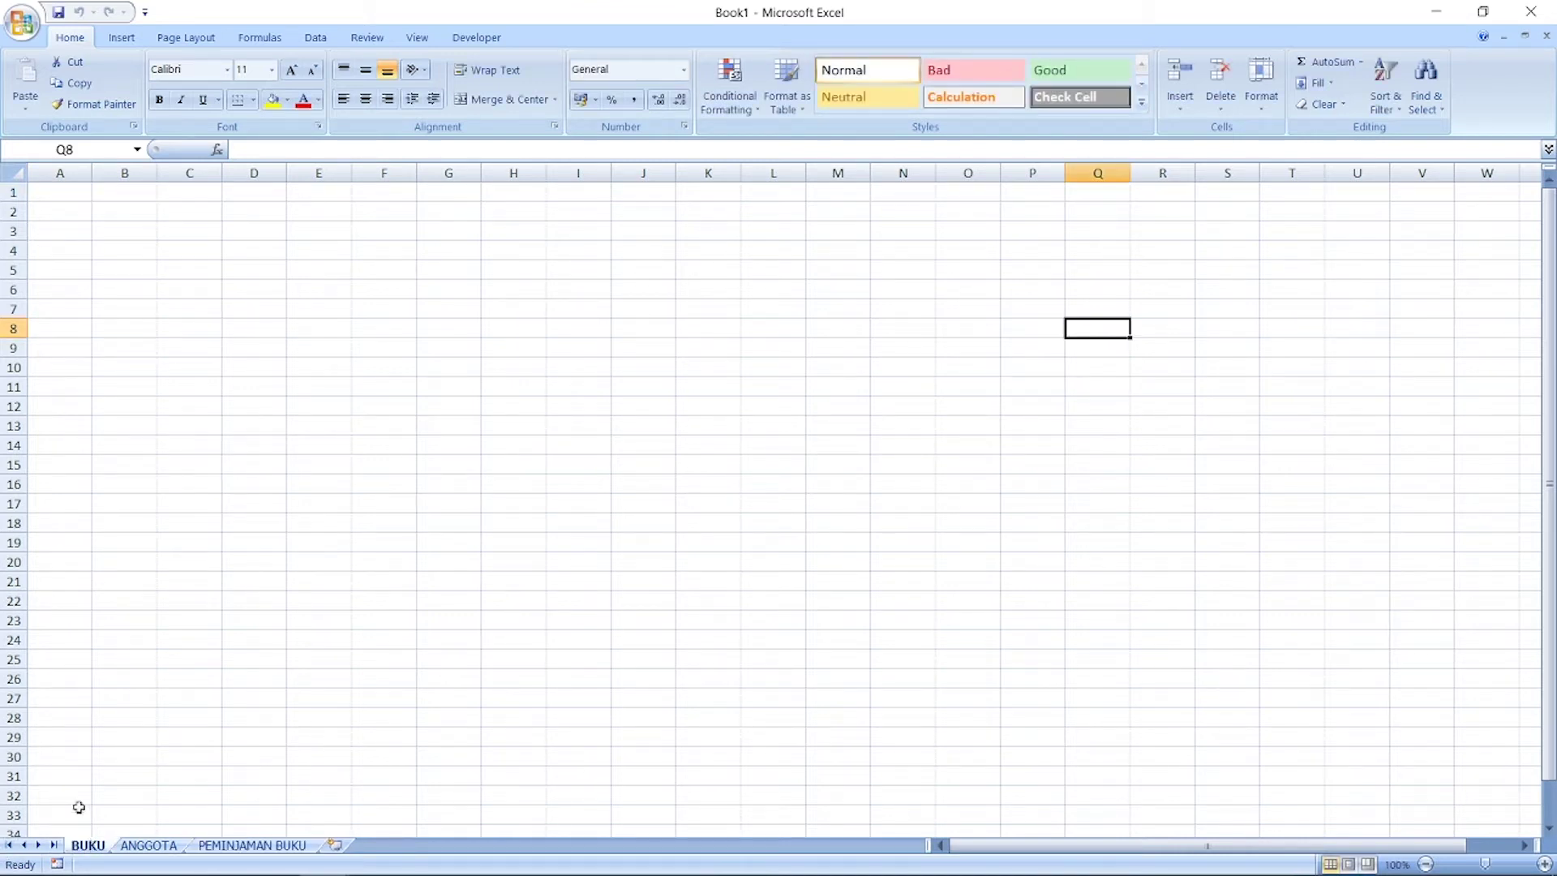
{"action": "left_click", "coordinate": [177, 328]}
{"action": "key", "text": "Home"}
{"action": "key", "text": "ctrl+Home"}
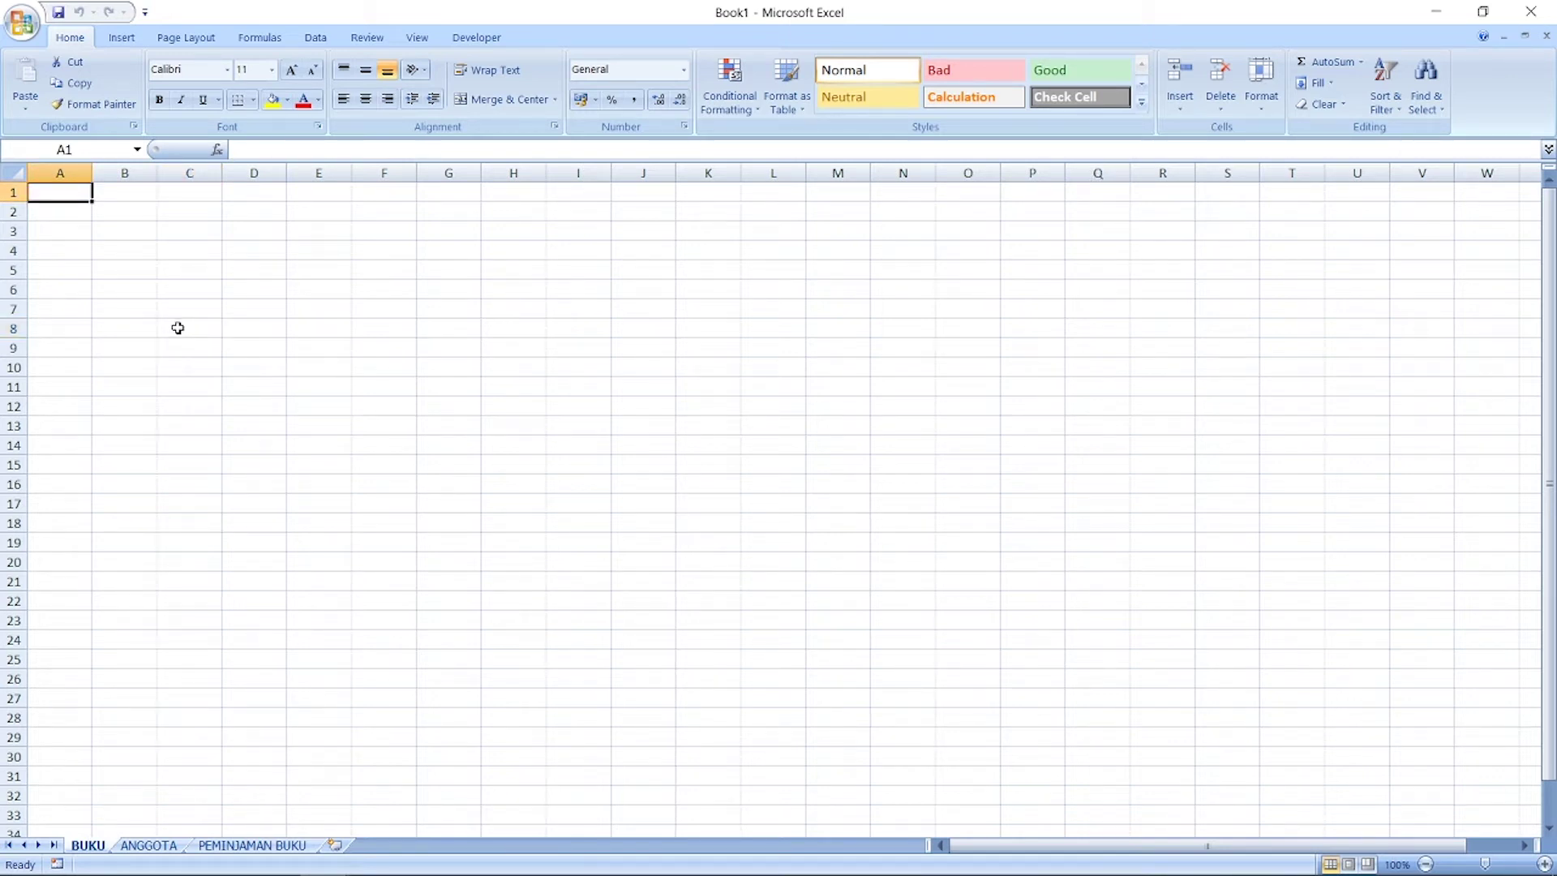
Step: Enter headers KODE BUKU, JUDUL, PENGARANG, ULASAN and TGL MASUK in A1:E1
{"action": "type", "text": "KODE BUKU"}
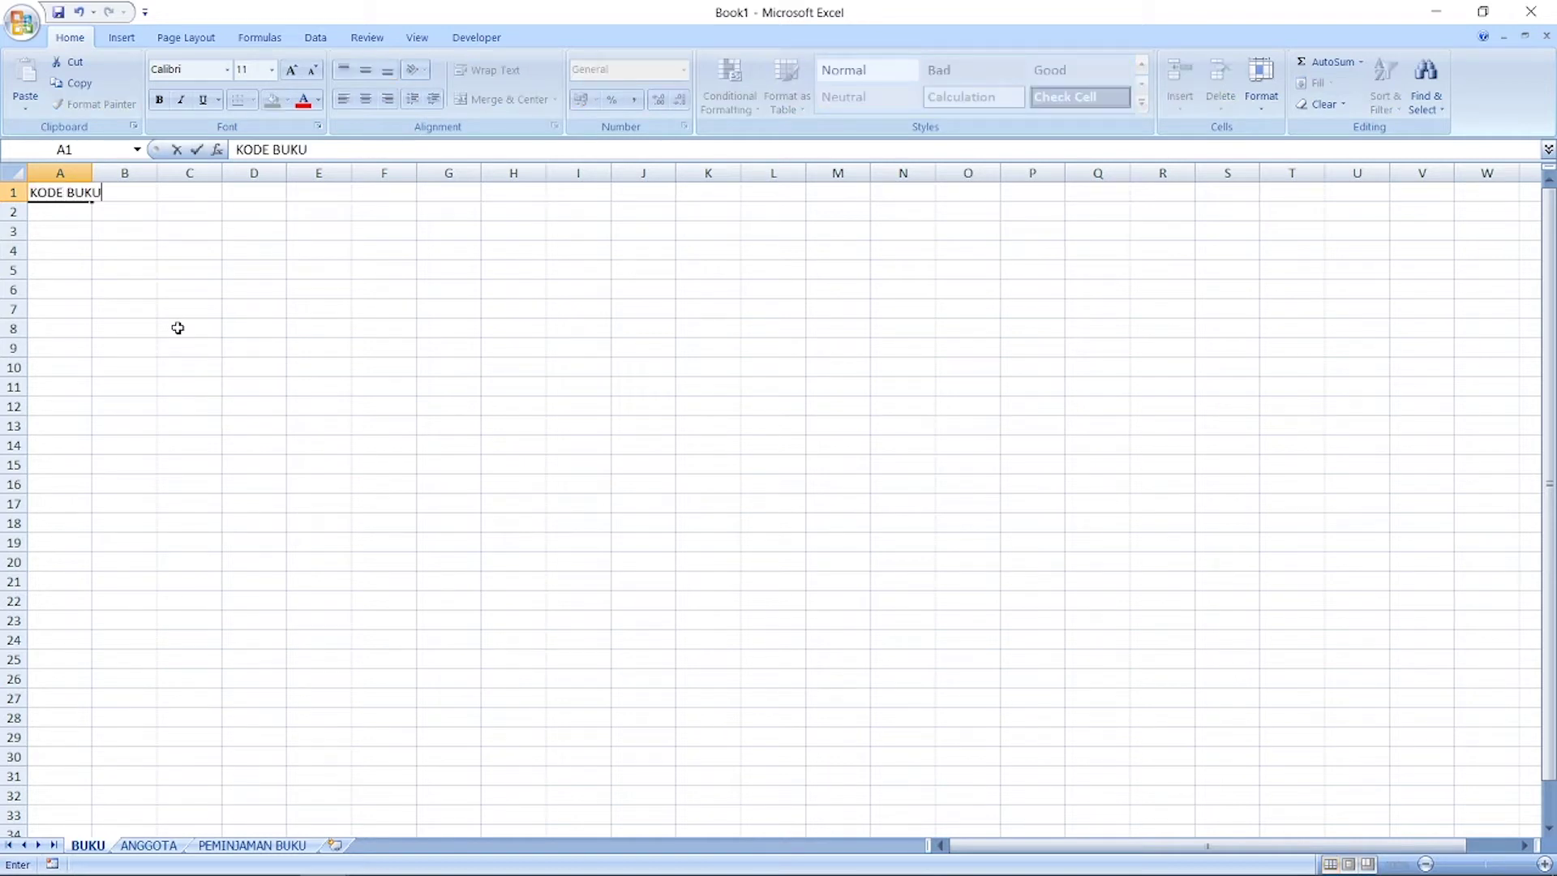
{"action": "key", "text": "Tab"}
{"action": "type", "text": "JUDU"}
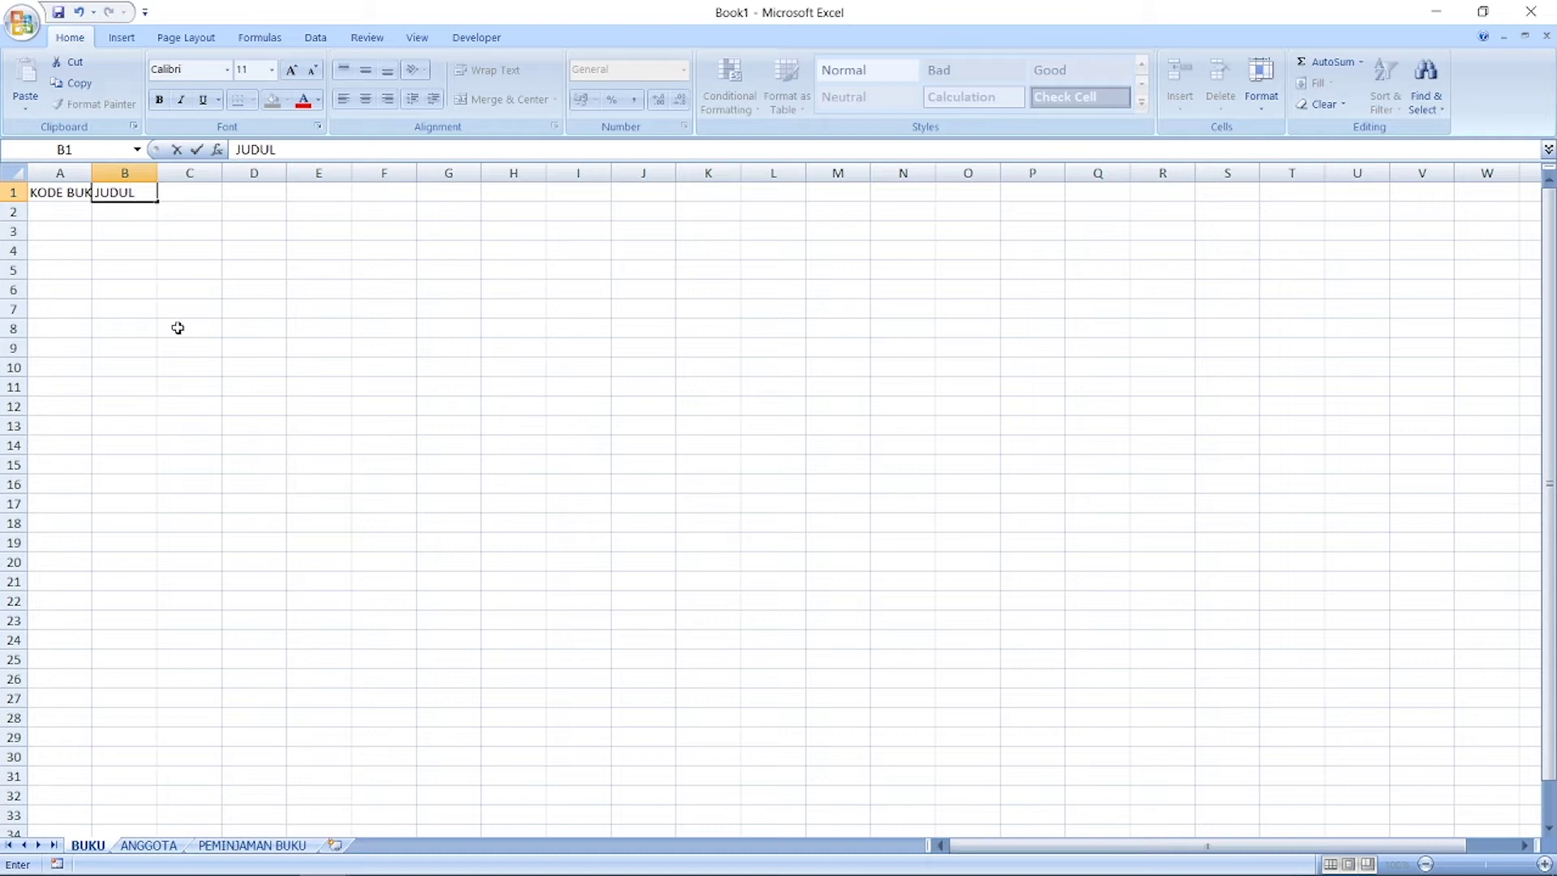
{"action": "key", "text": "Tab"}
{"action": "type", "text": "PENGARANG"}
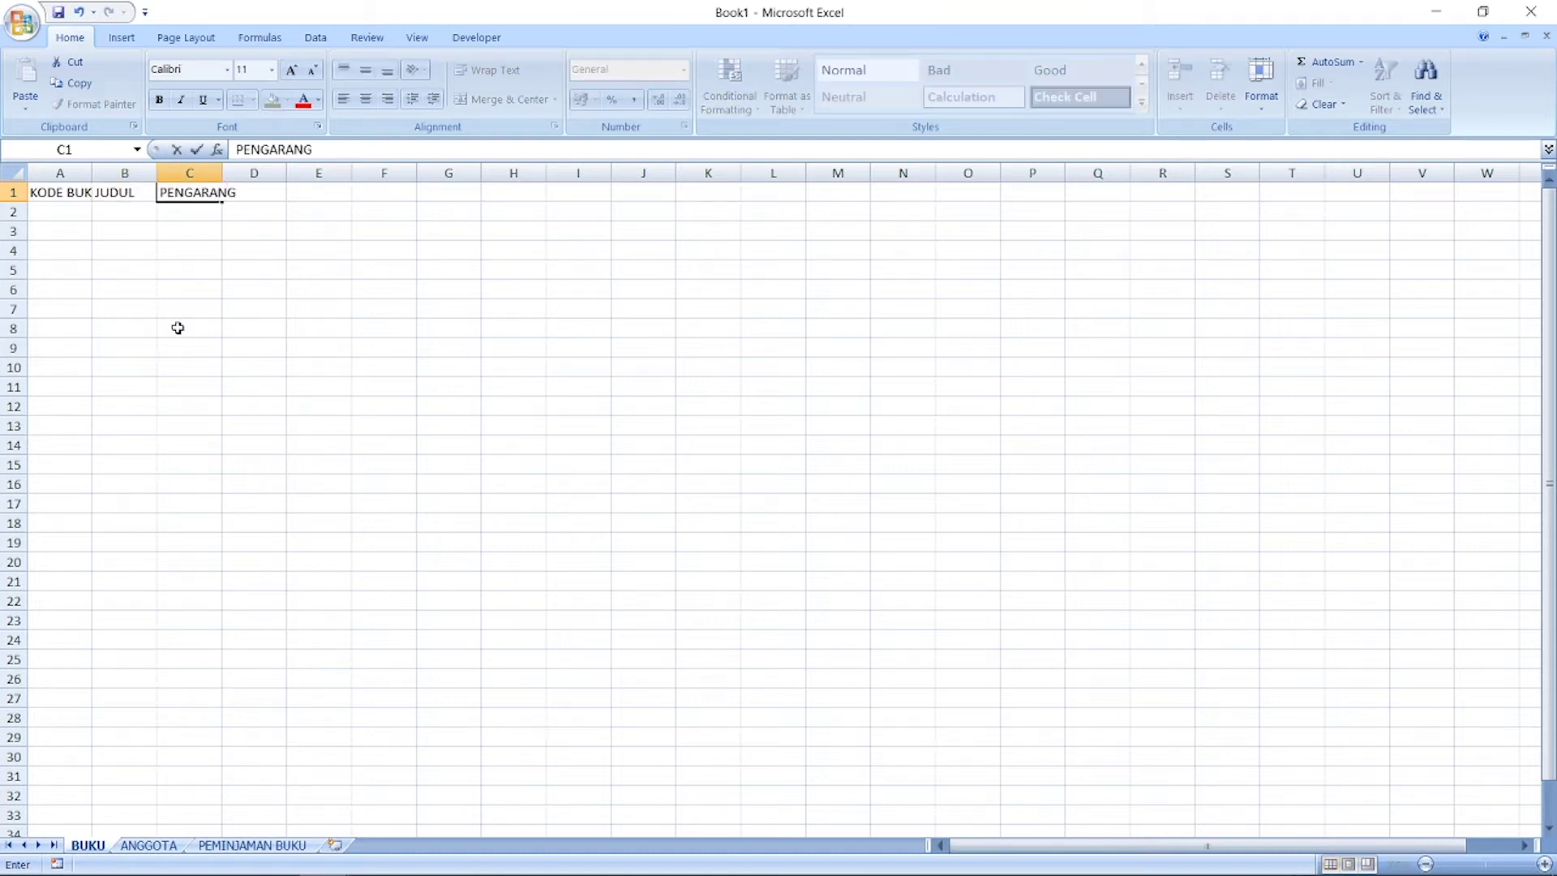
{"action": "key", "text": "Tab"}
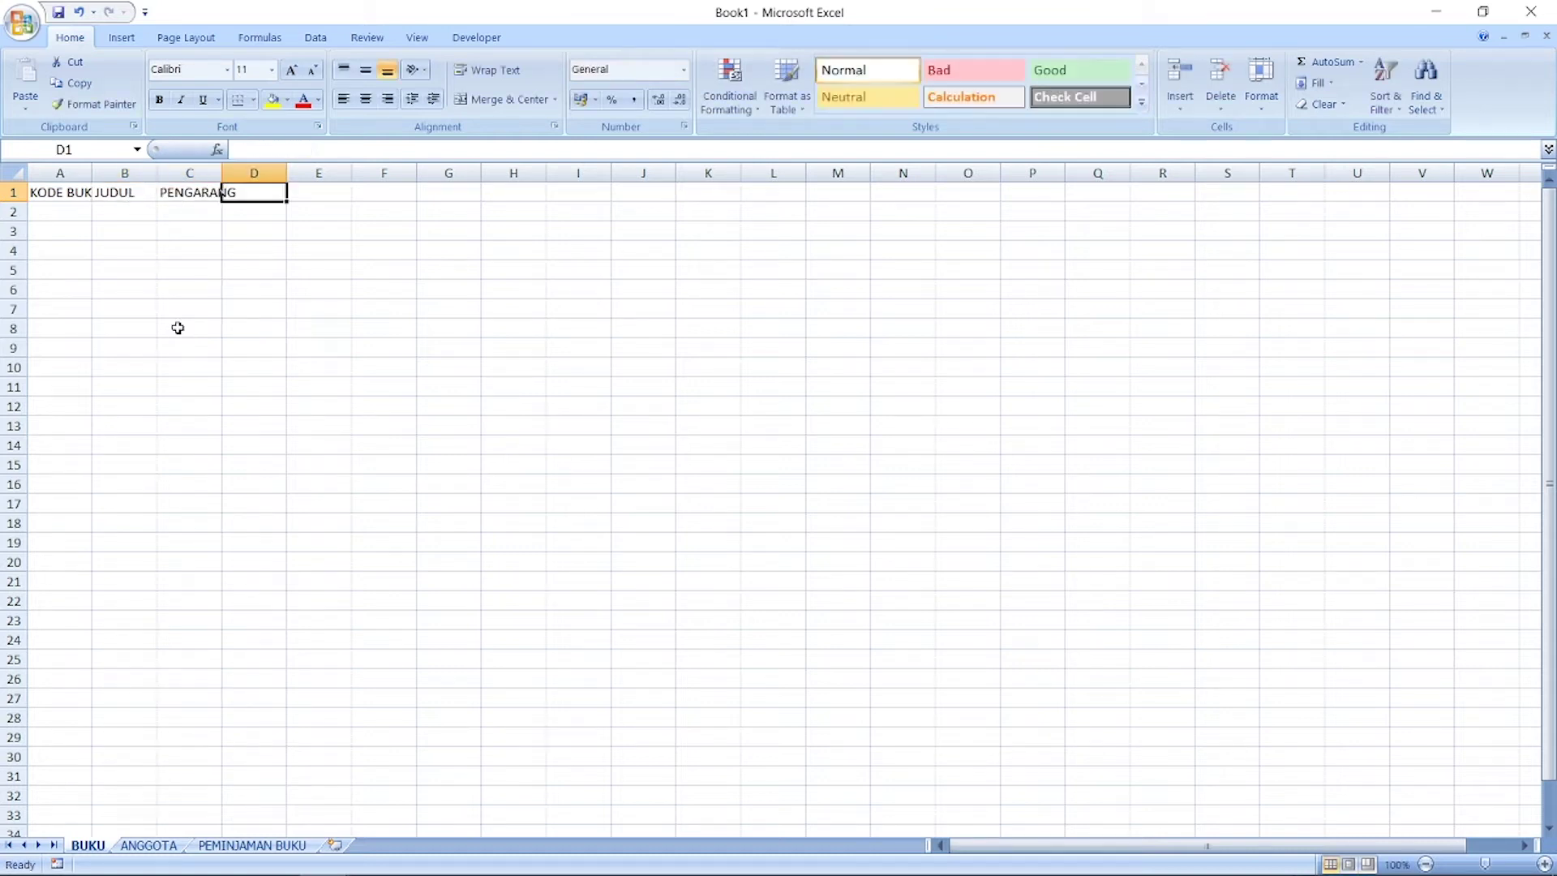
{"action": "type", "text": "ULASAN"}
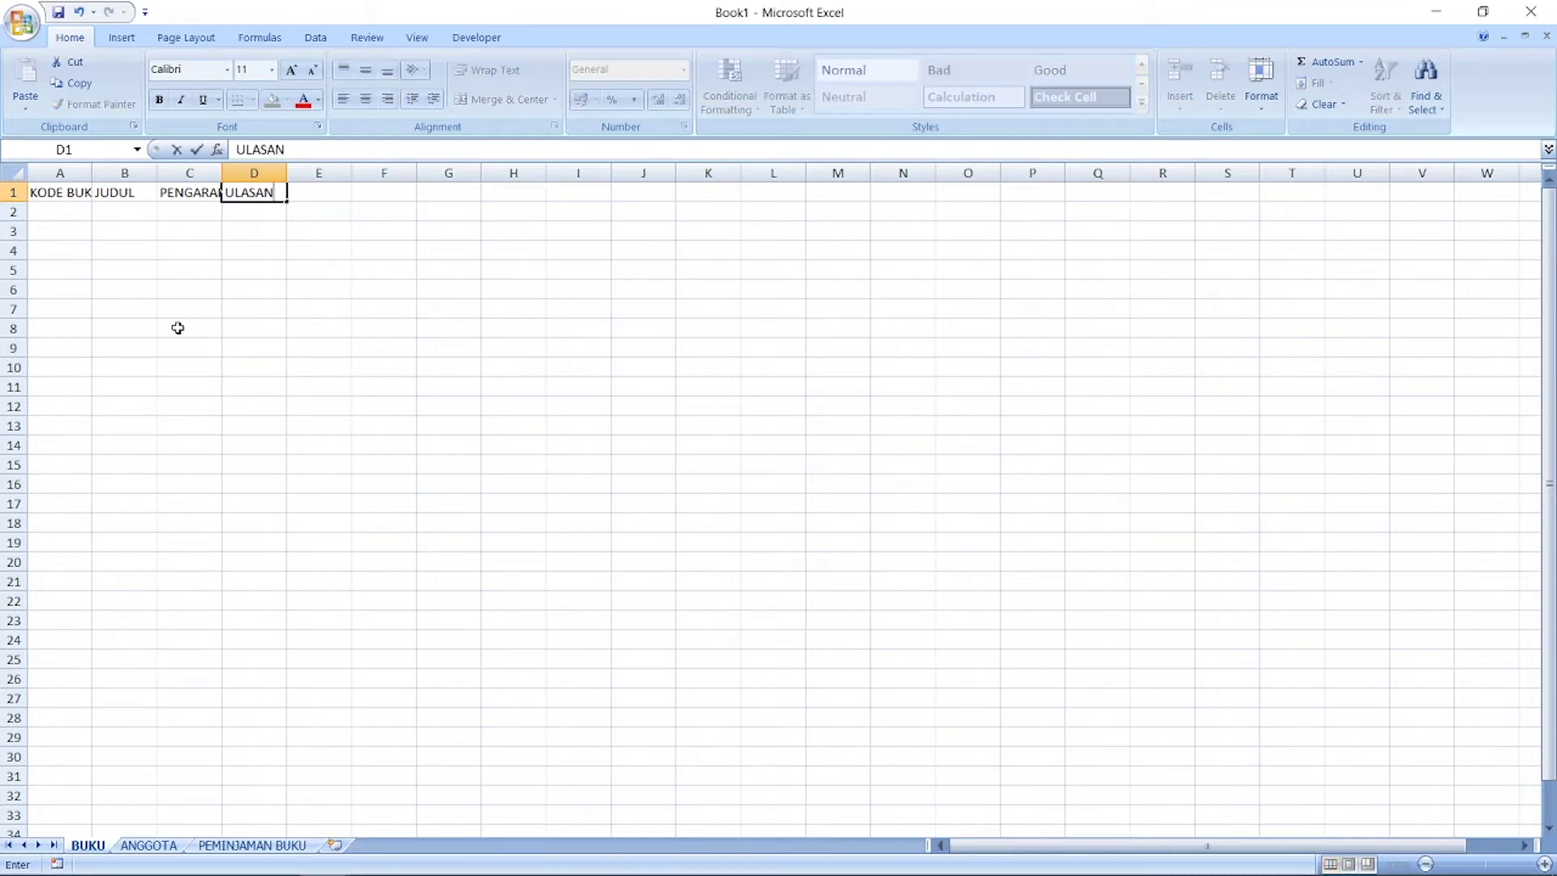
{"action": "key", "text": "Tab"}
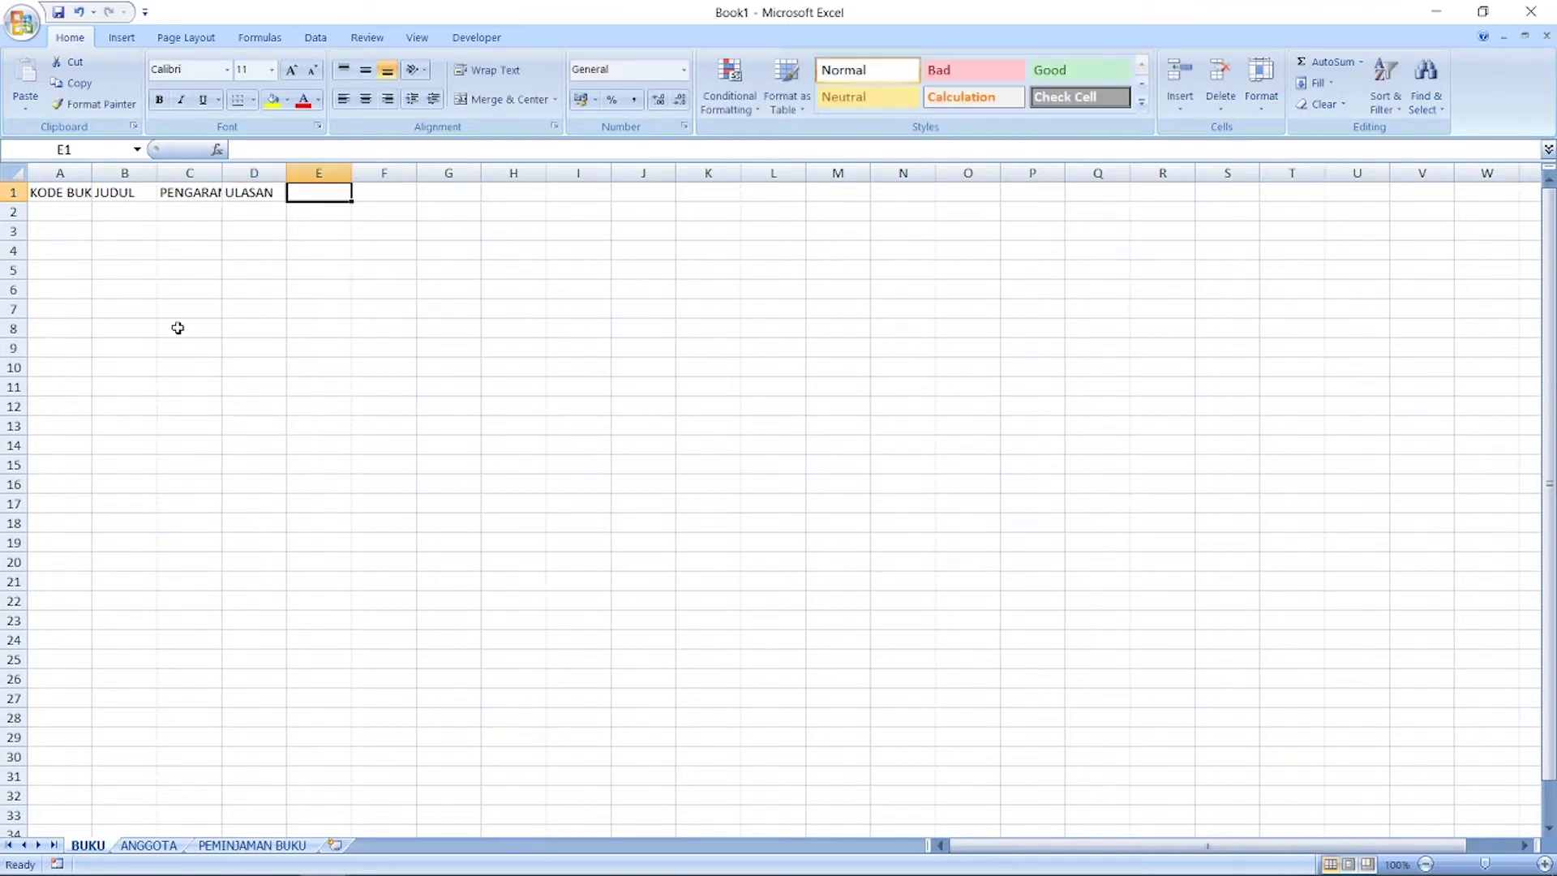
{"action": "type", "text": "TGL "}
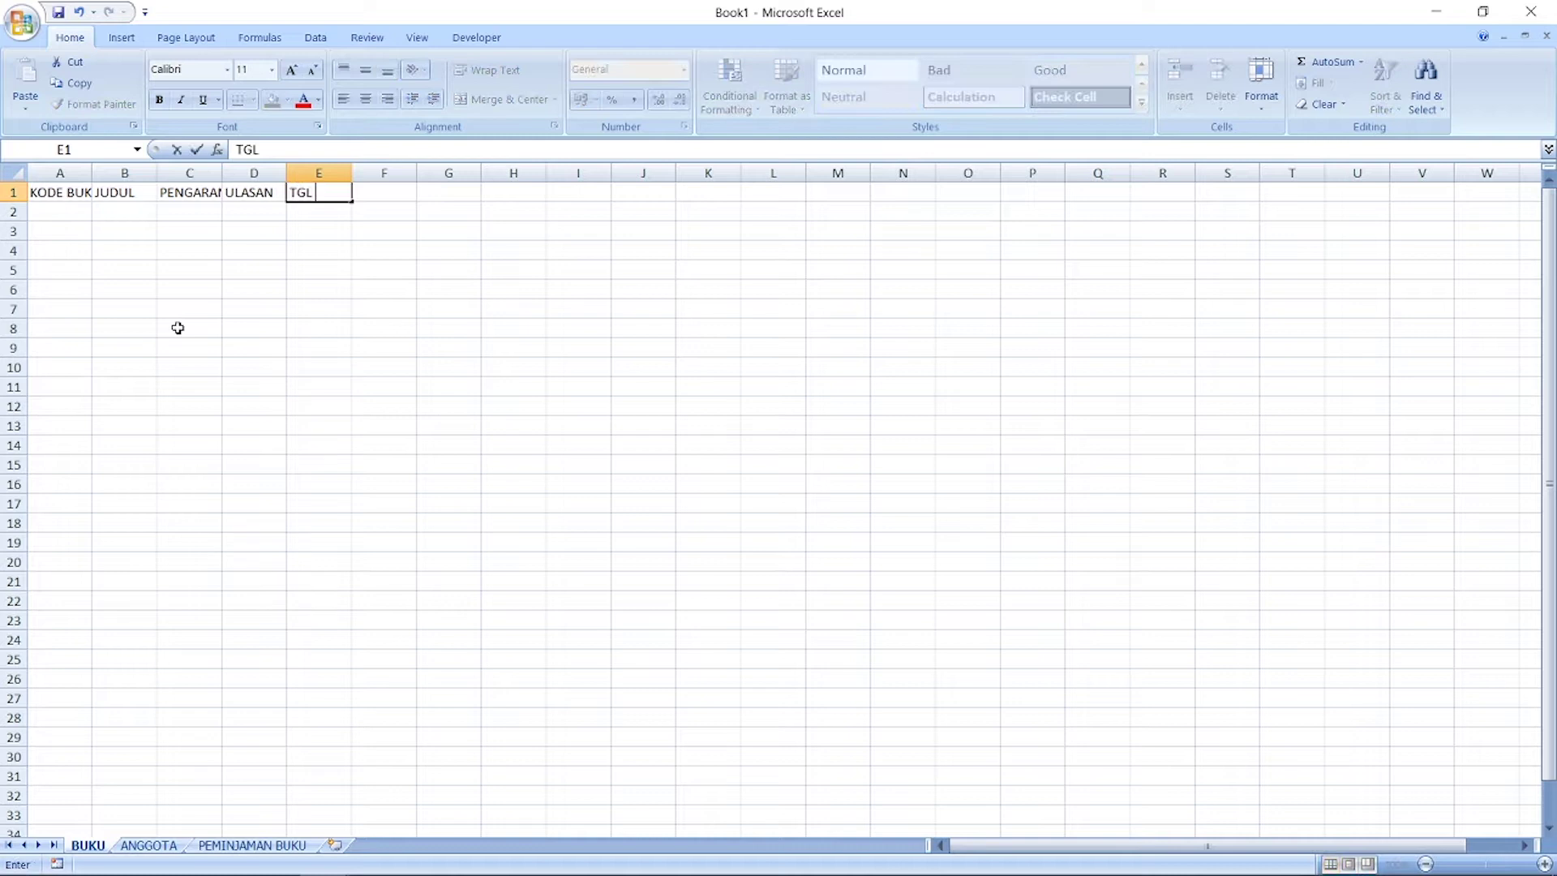
{"action": "type", "text": "MASUK"}
{"action": "key", "text": "Tab"}
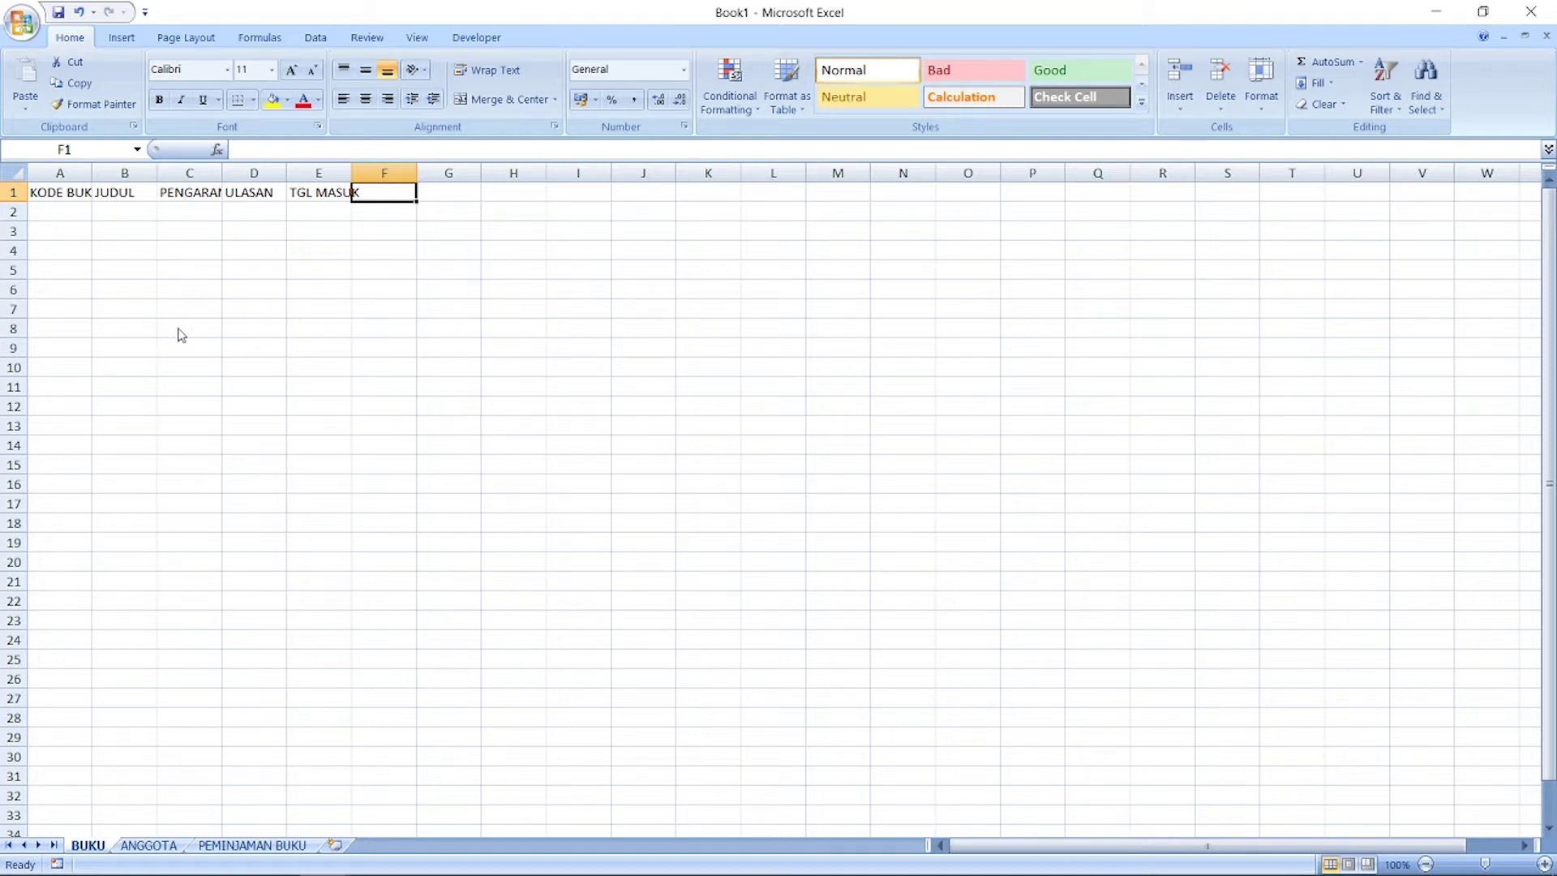
Step: Add the TGL RUSAK header in F1 and KETERANGAN in G1
{"action": "type", "text": "TGL RU"}
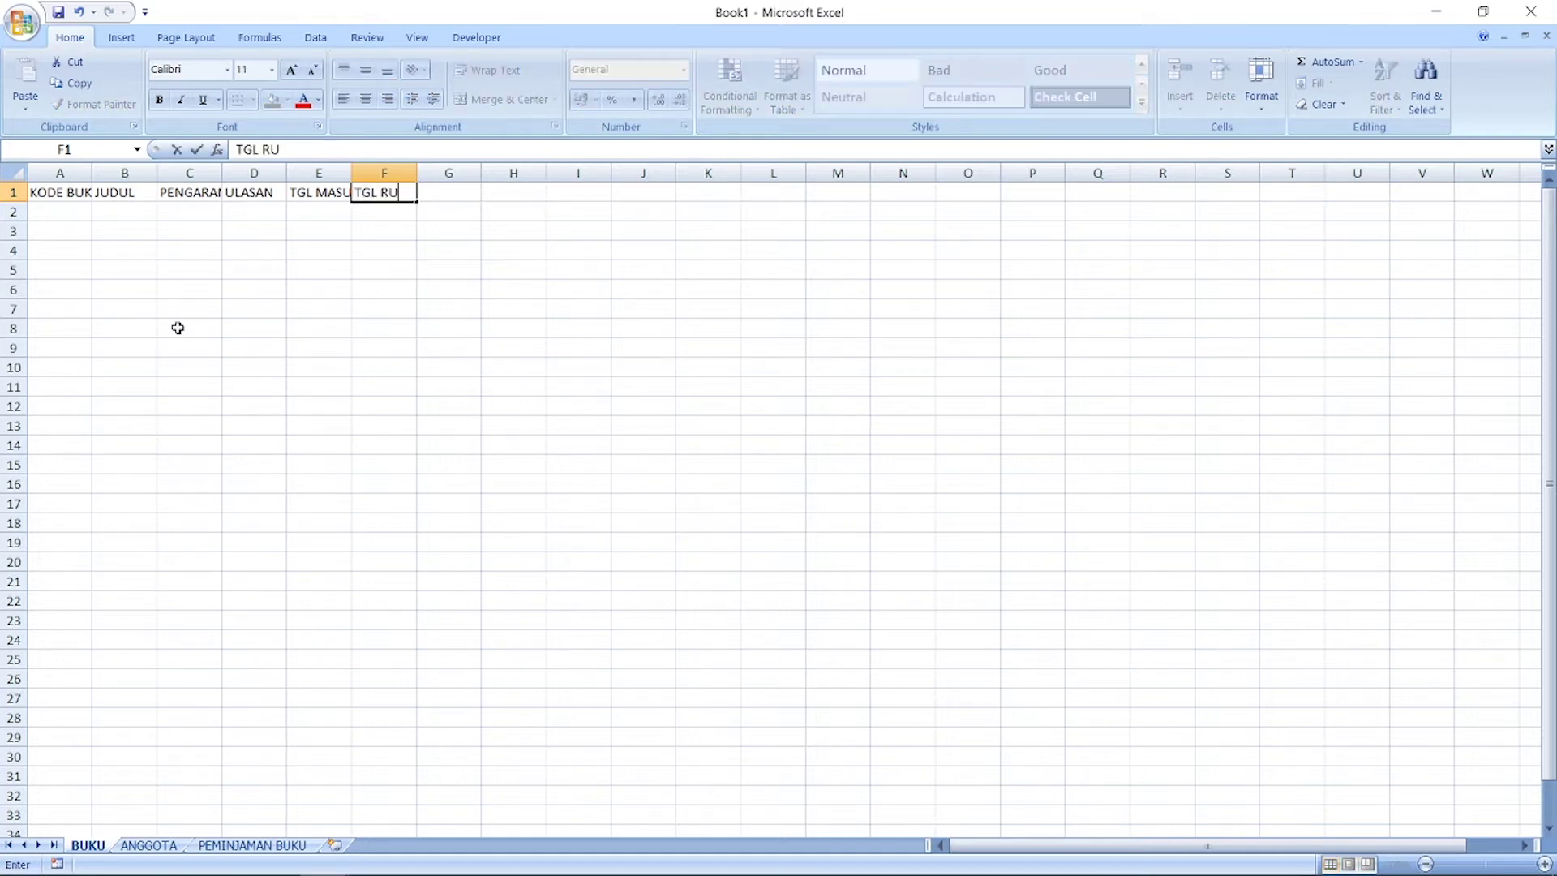
{"action": "type", "text": "SAL"}
{"action": "type", "text": "K"}
{"action": "key", "text": "Return"}
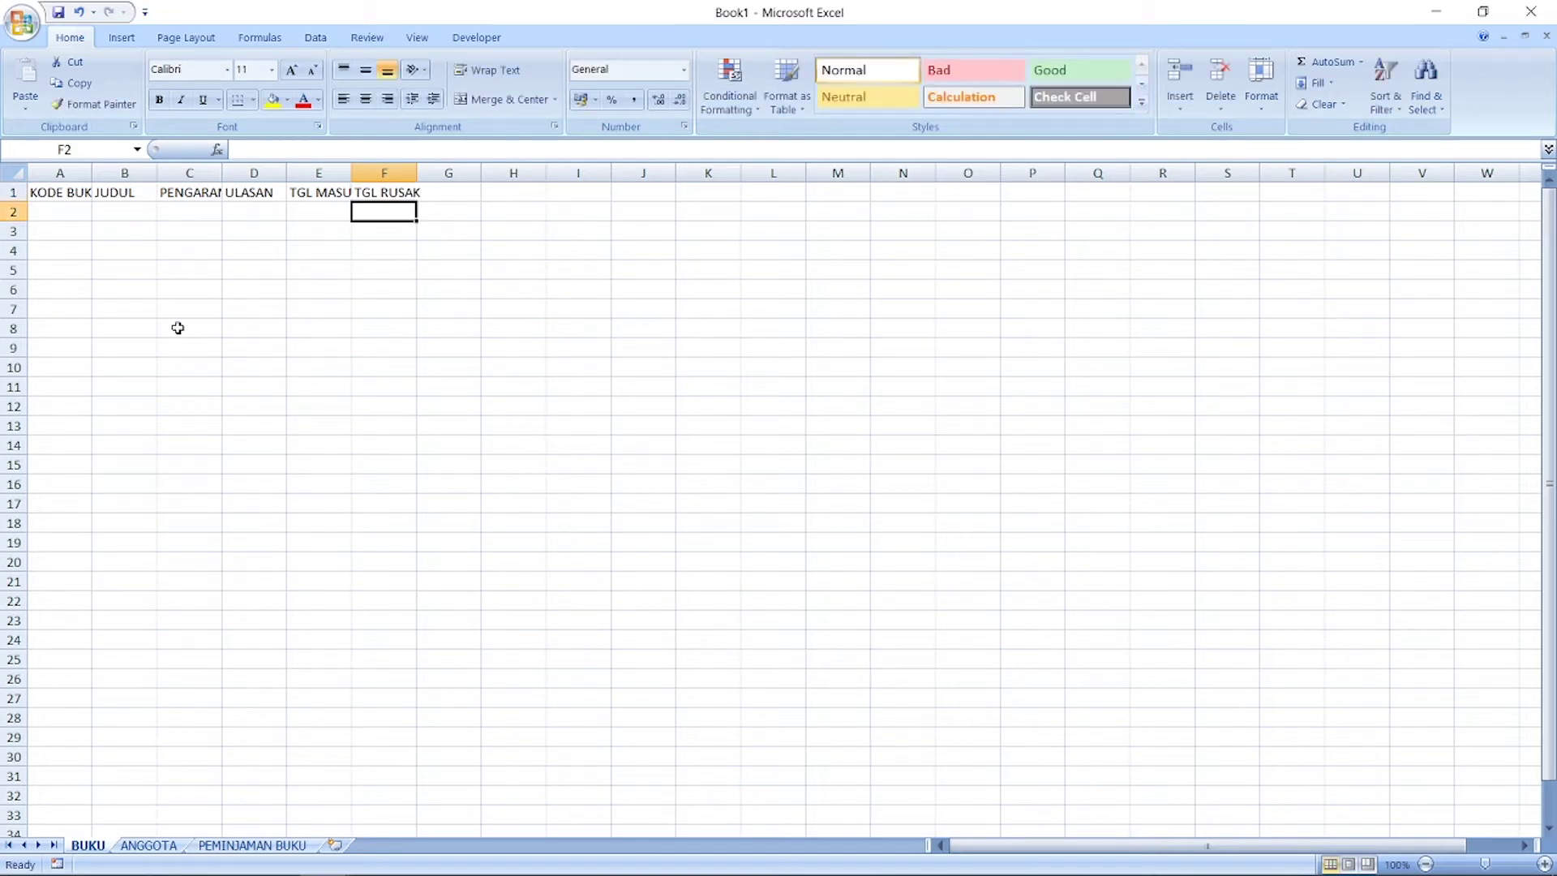
{"action": "key", "text": "Up"}
{"action": "key", "text": "Right"}
{"action": "type", "text": "KETRA"}
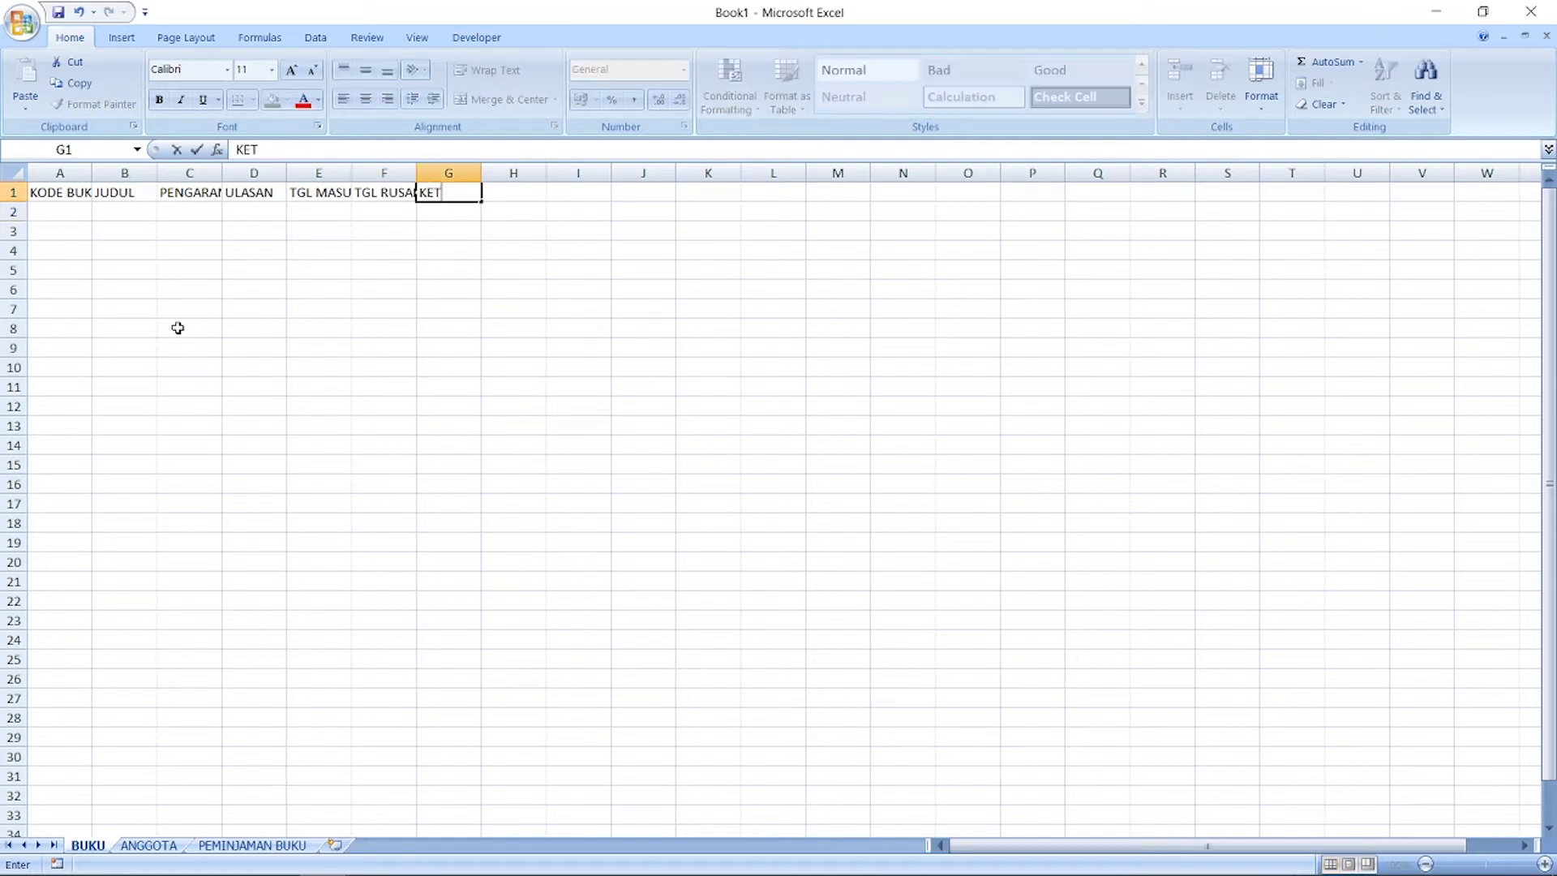
{"action": "key", "text": "BackSpace"}
{"action": "type", "text": "ERANGAN"}
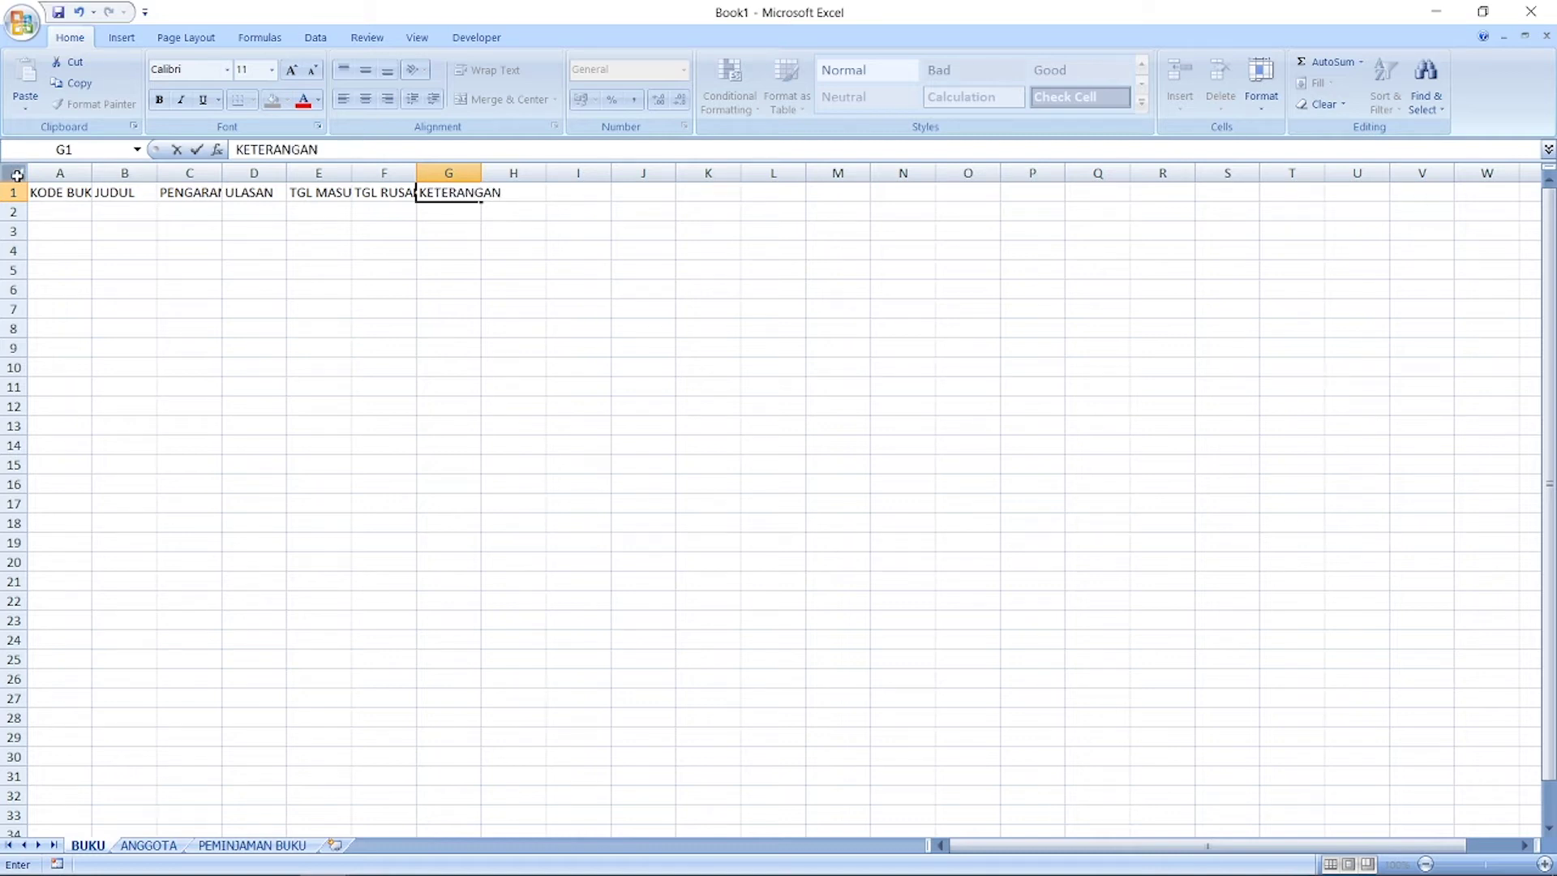
{"action": "left_click", "coordinate": [14, 173]}
Step: Auto-fit the BUKU columns and check the book records, such as code B-0004 in A5
{"action": "double_click", "coordinate": [92, 178]}
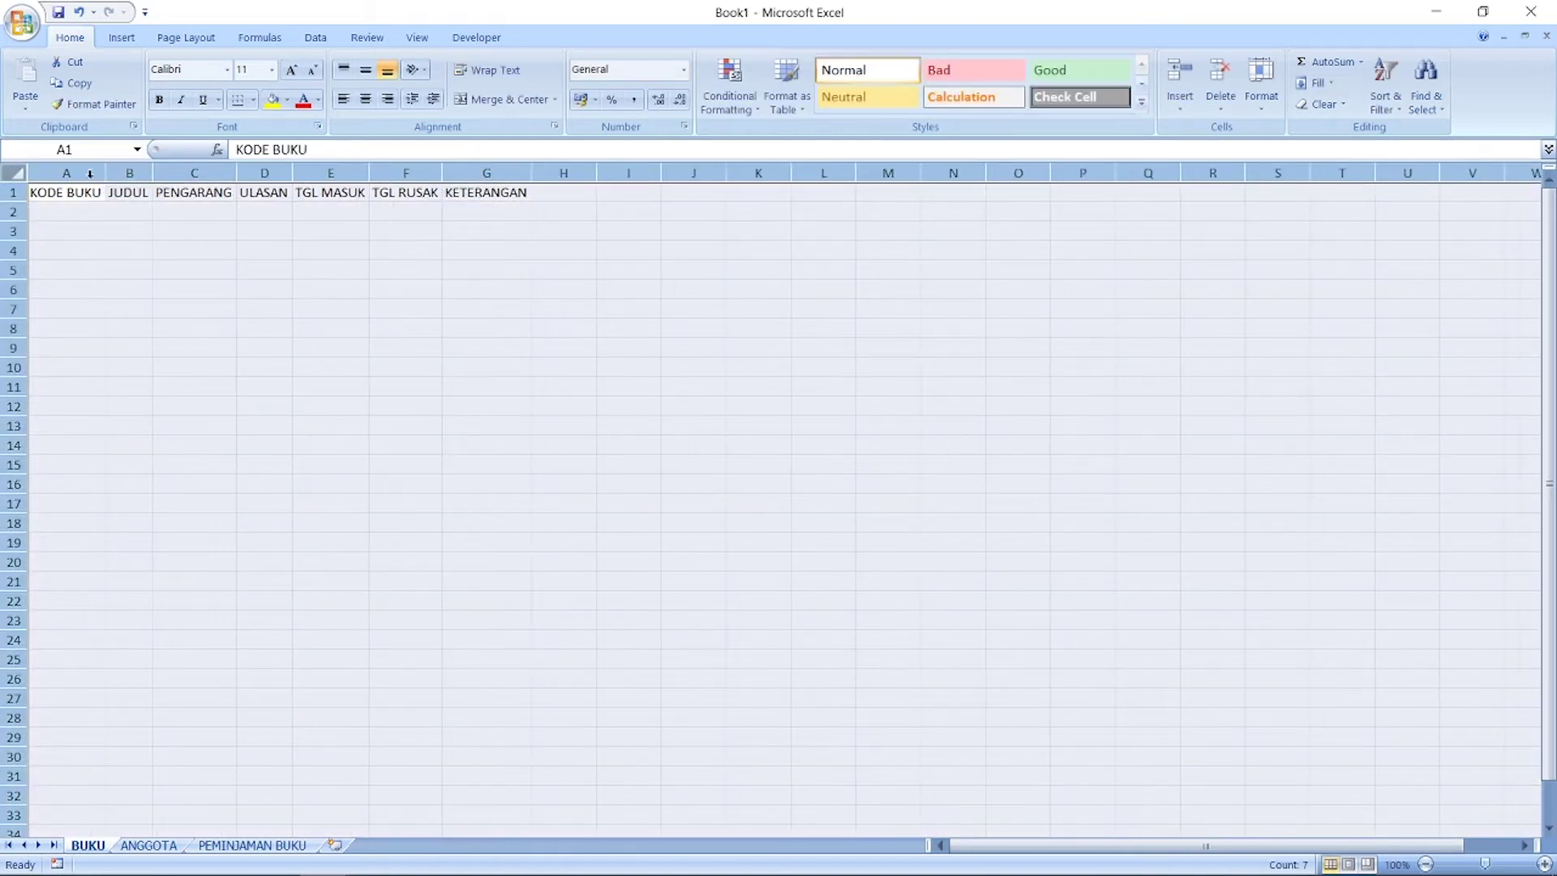
{"action": "left_click", "coordinate": [111, 234]}
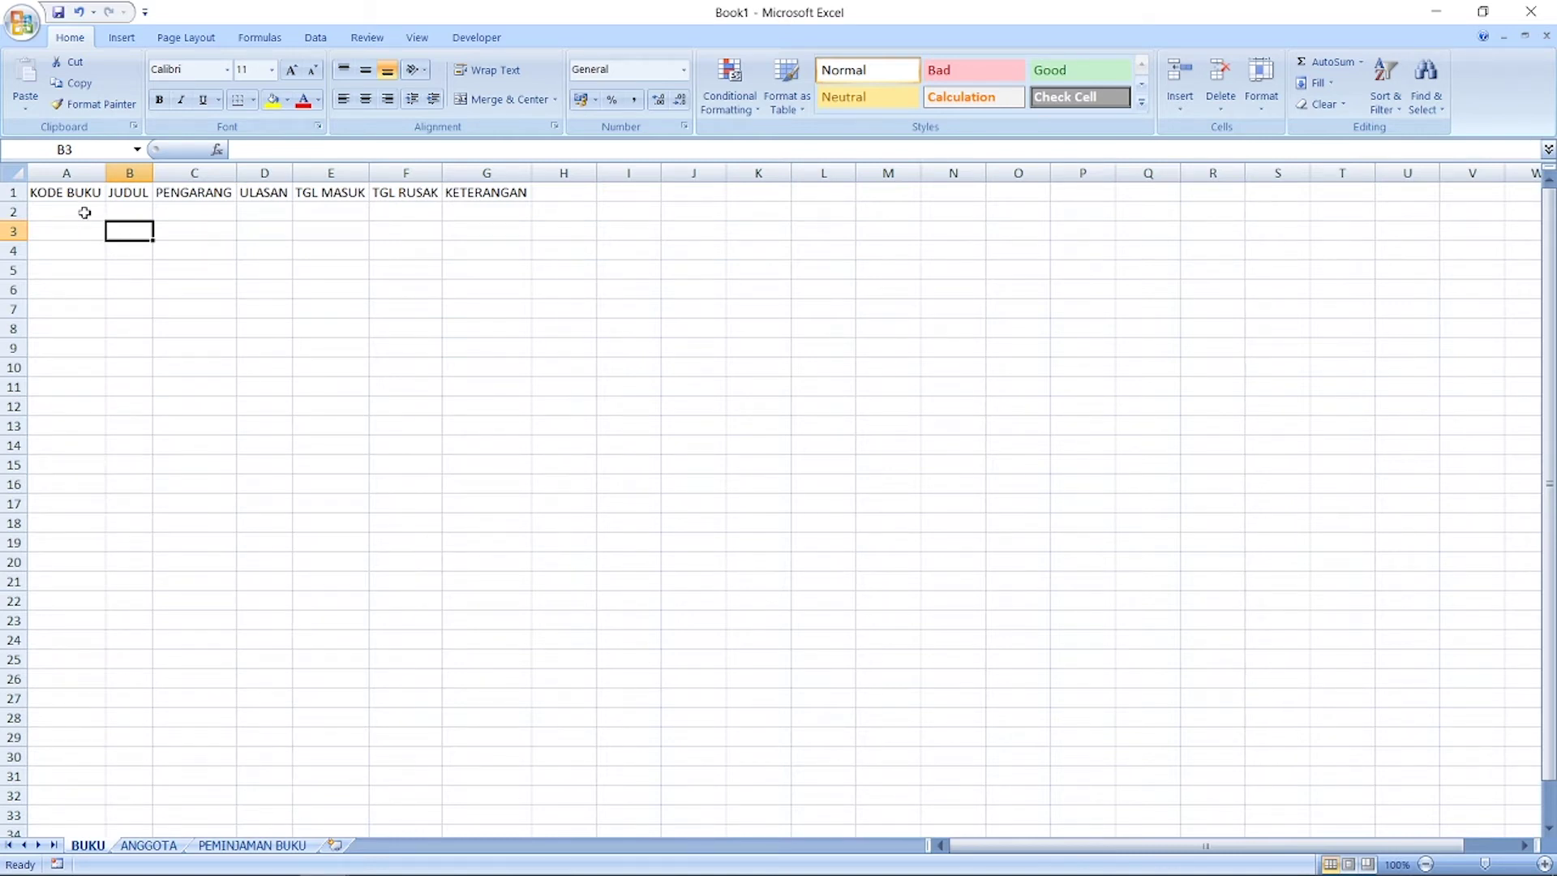
{"action": "left_click", "coordinate": [84, 212]}
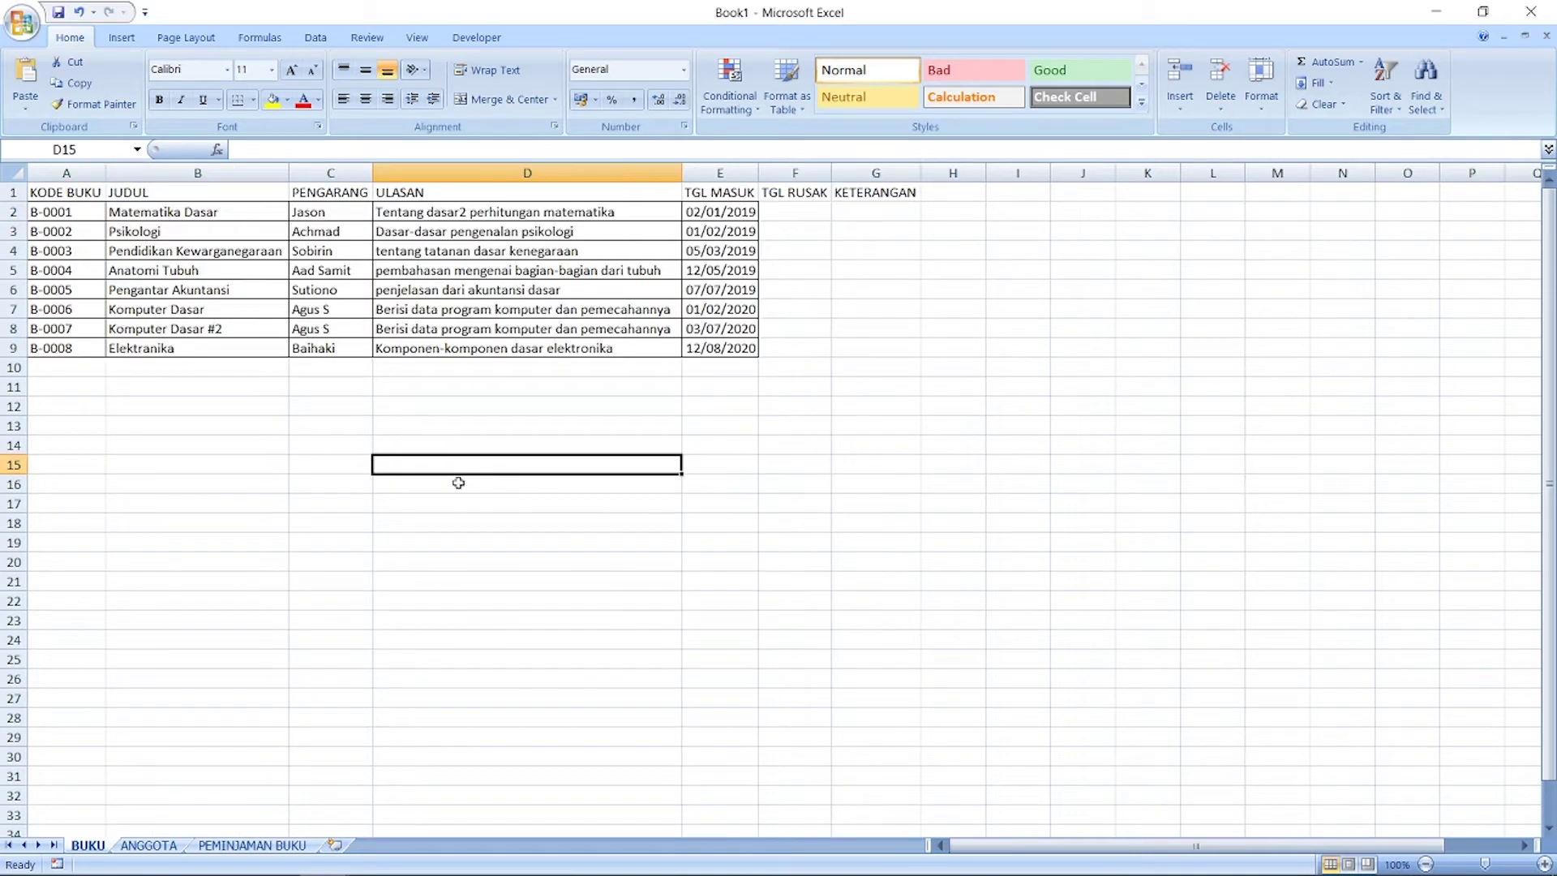
{"action": "left_click", "coordinate": [166, 405]}
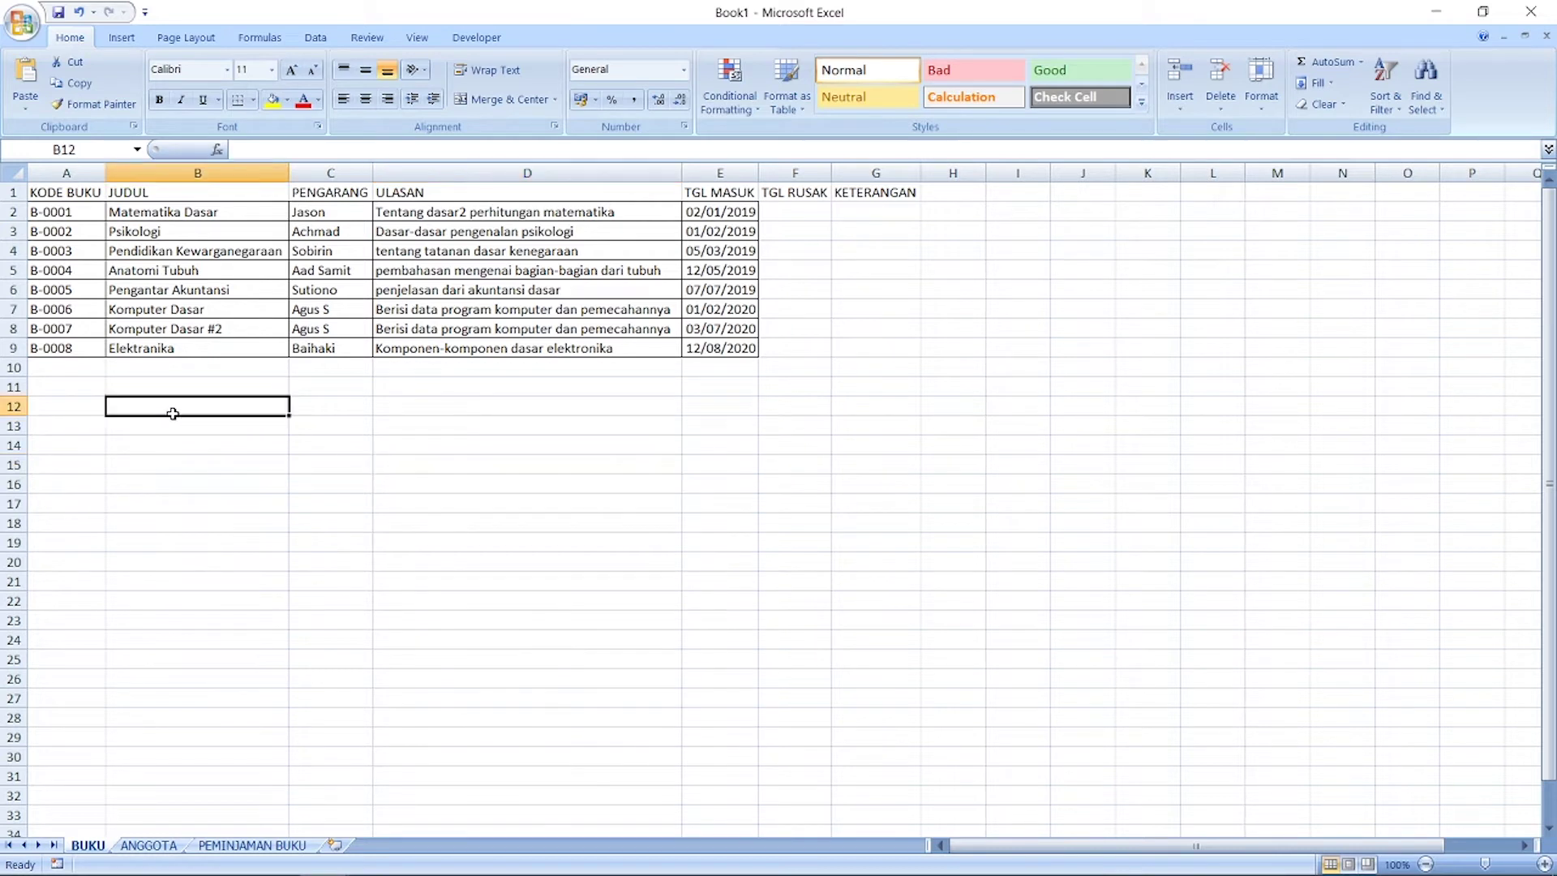
{"action": "left_click", "coordinate": [68, 272]}
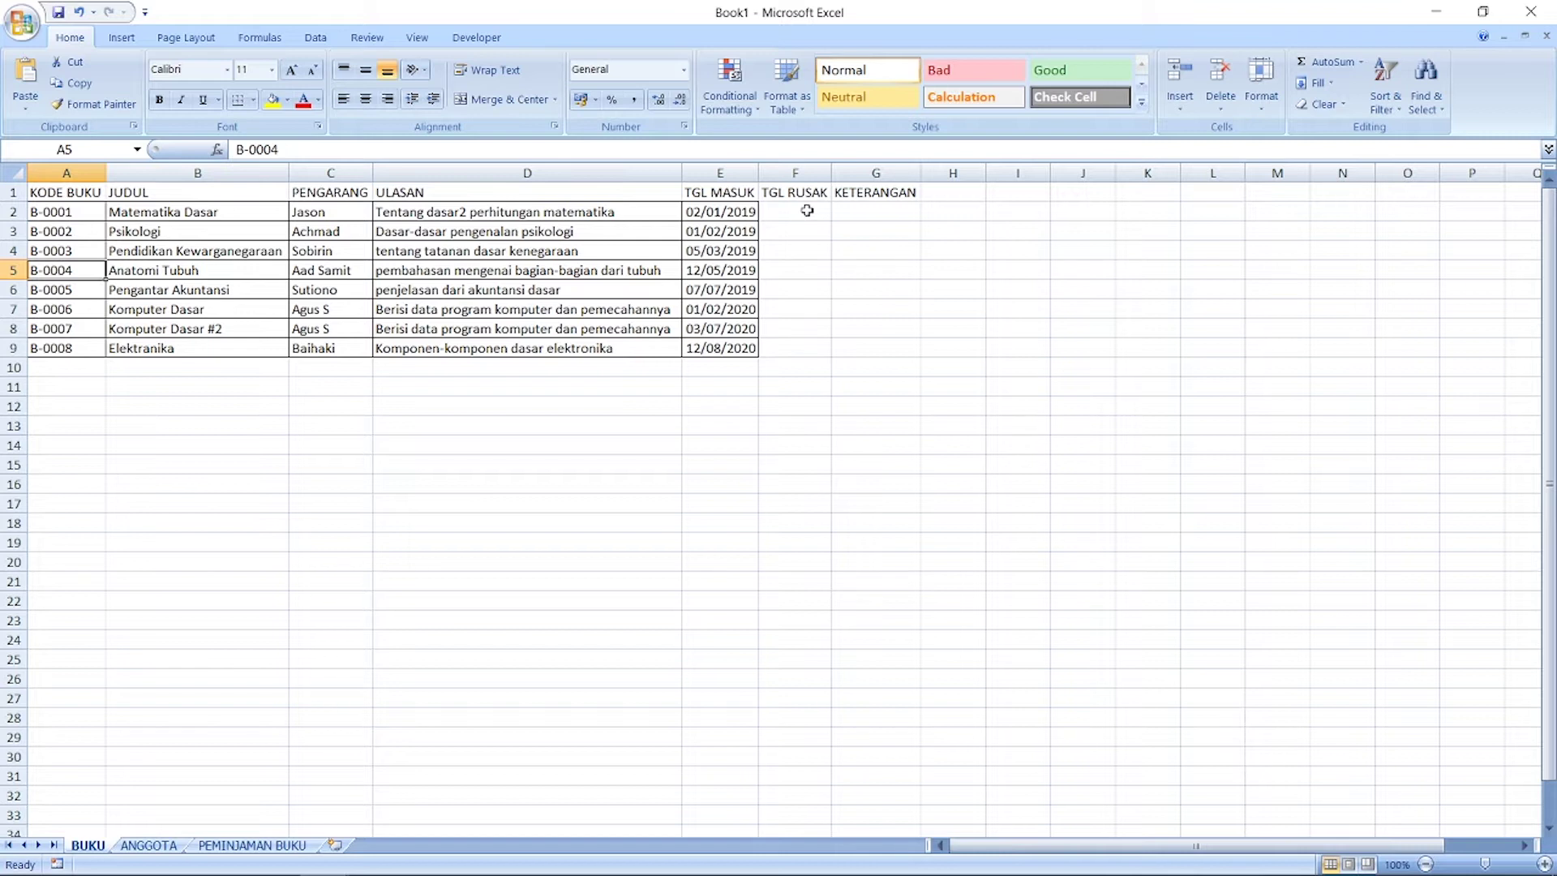
Step: Apply All Borders to BUKU range A1:G33 and drag row 1 taller
{"action": "left_click_drag", "start_coordinate": [895, 194], "coordinate": [64, 811]}
{"action": "right_click", "coordinate": [170, 499]}
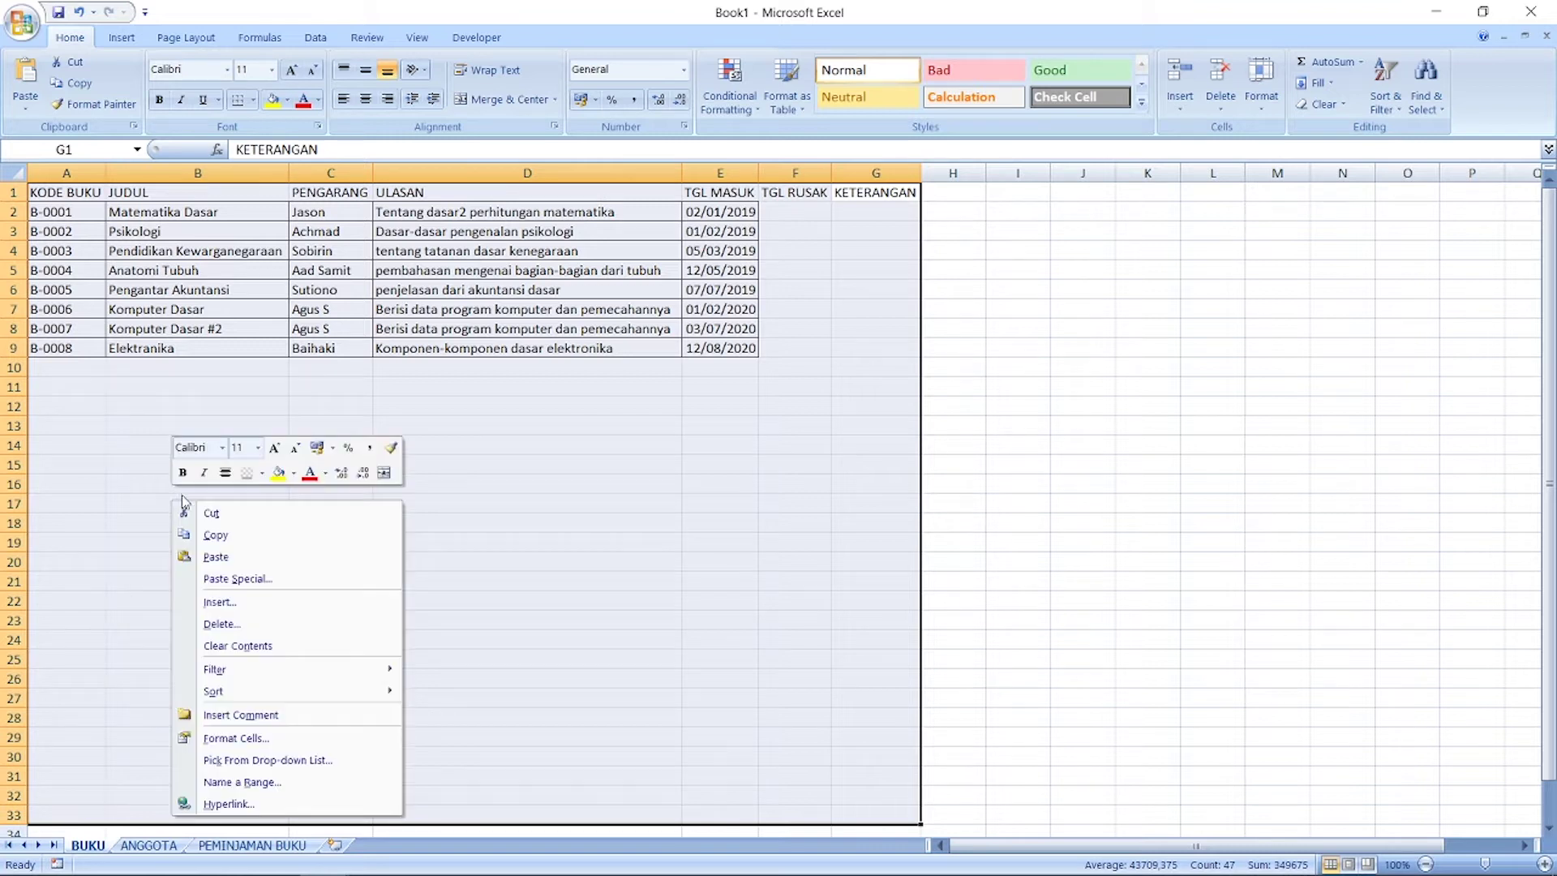
{"action": "left_click", "coordinate": [266, 474]}
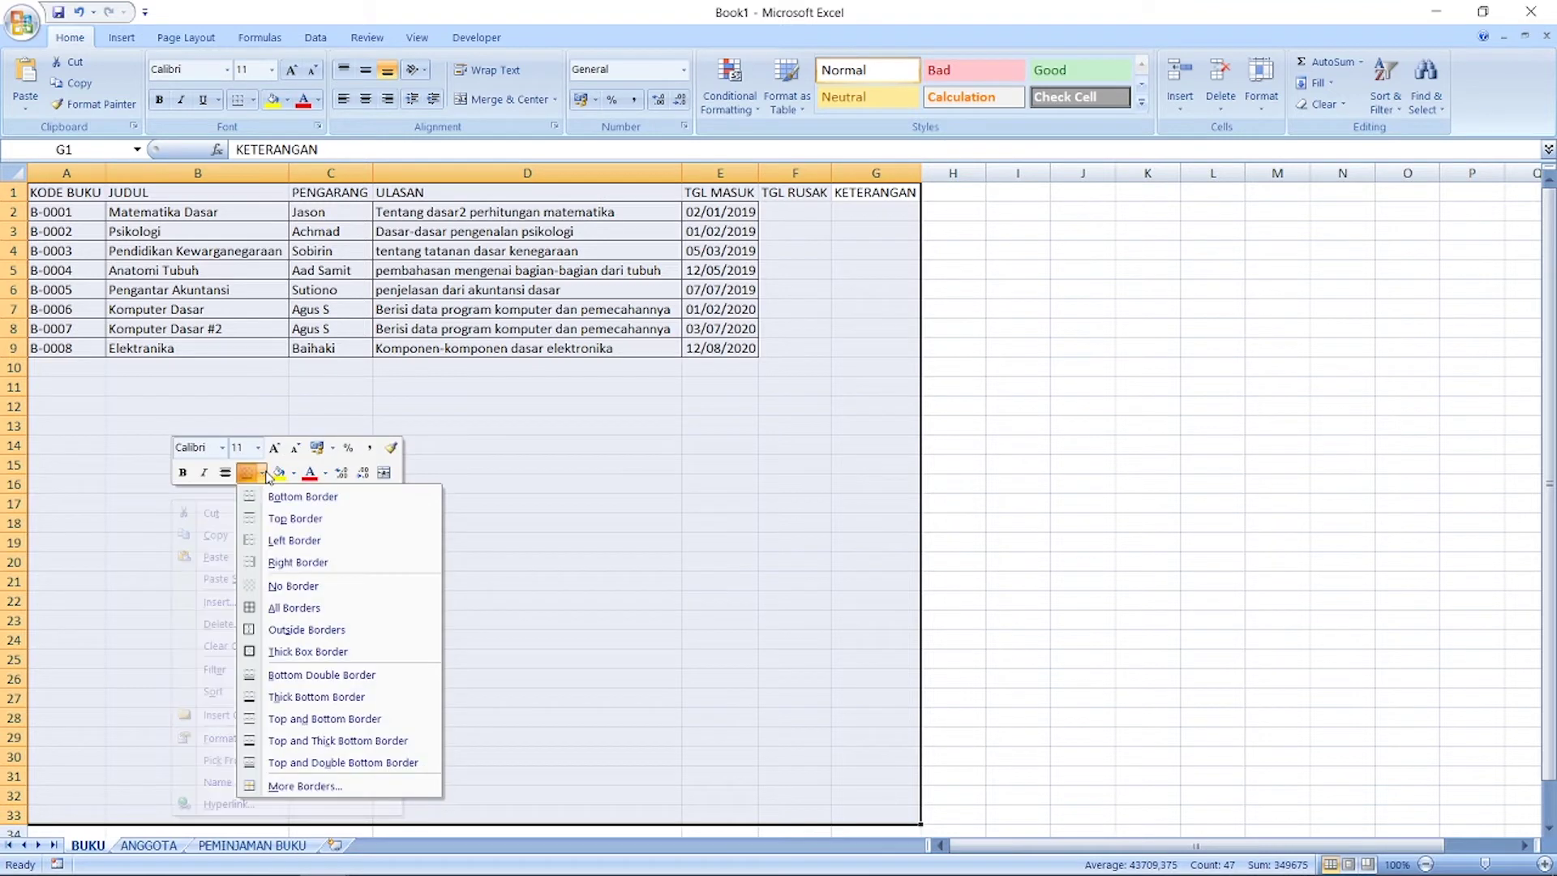
{"action": "left_click", "coordinate": [293, 607]}
{"action": "left_click", "coordinate": [528, 526]}
{"action": "left_click_drag", "start_coordinate": [11, 202], "coordinate": [8, 209]}
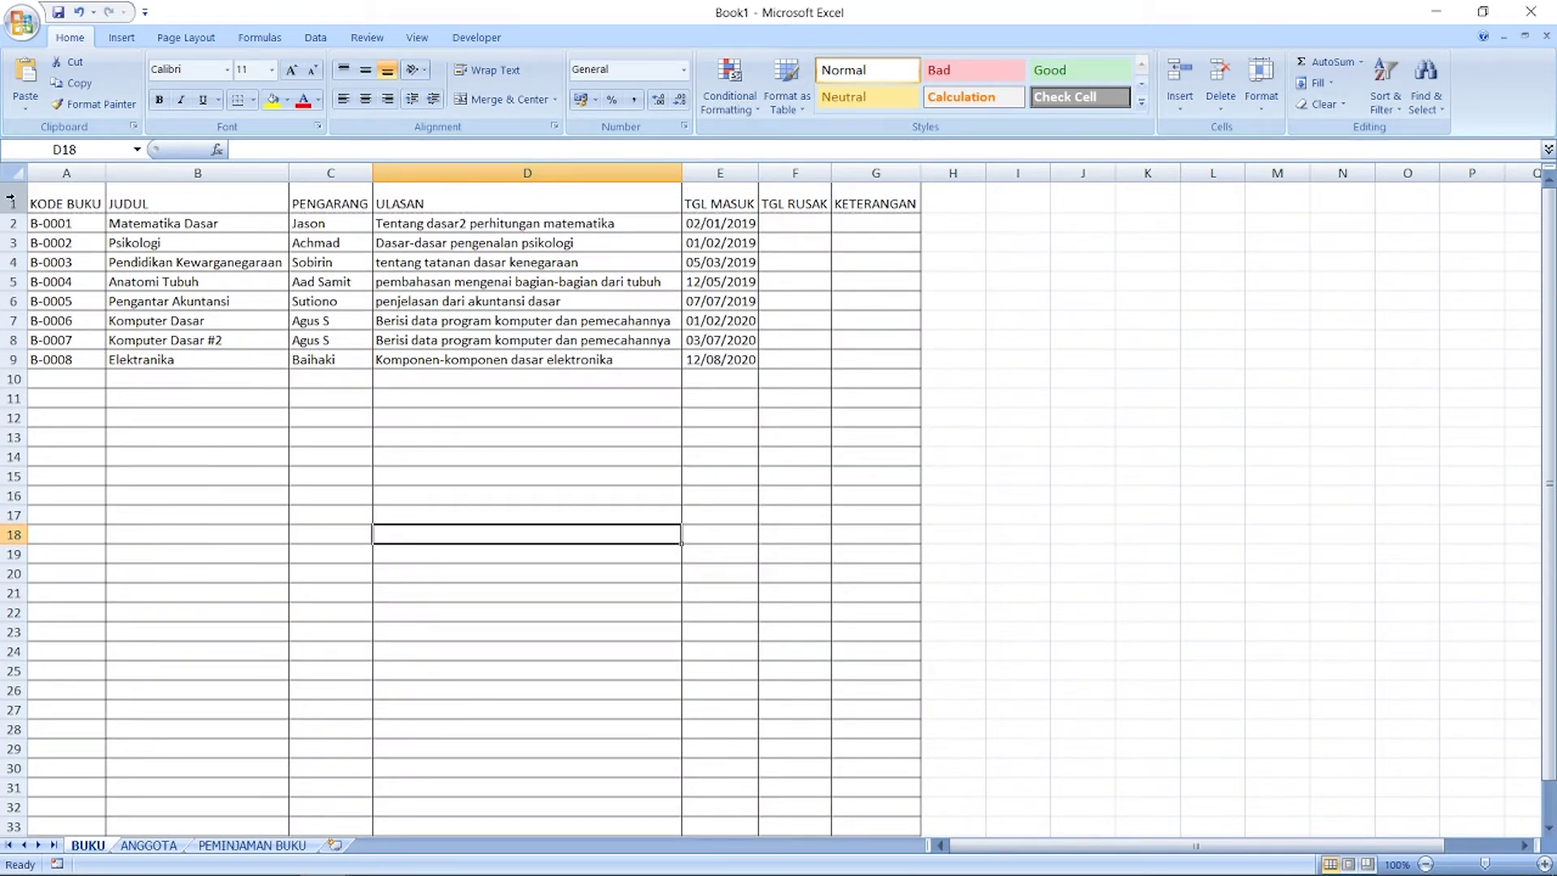
{"action": "left_click", "coordinate": [10, 199]}
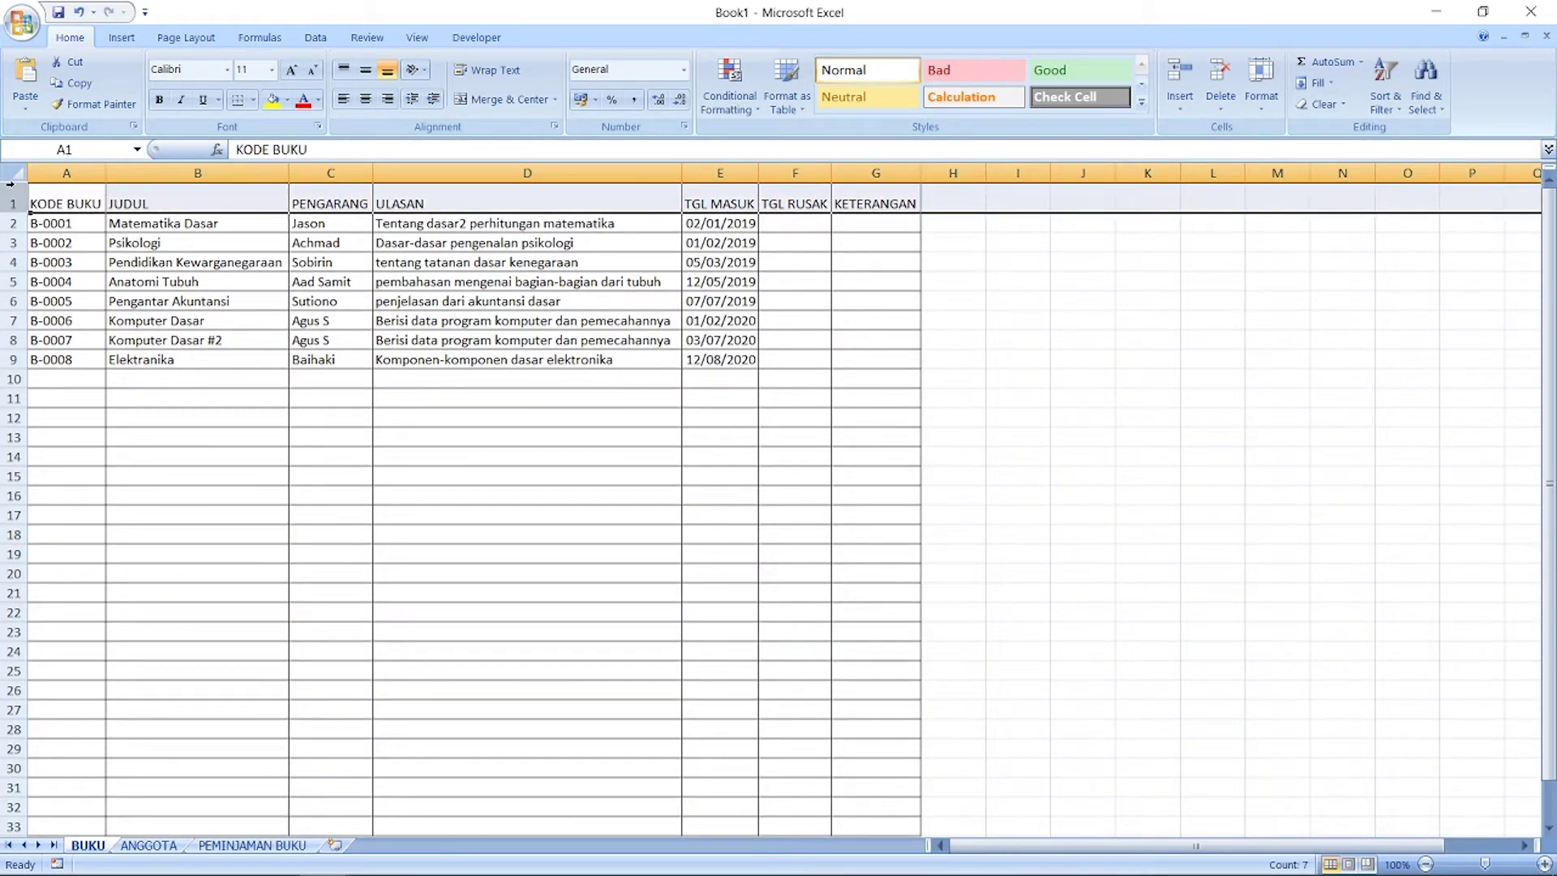
Step: Make the BUKU headers bold and middle-aligned, with a blue fill on A1:G1
{"action": "left_click", "coordinate": [159, 101]}
{"action": "left_click", "coordinate": [366, 72]}
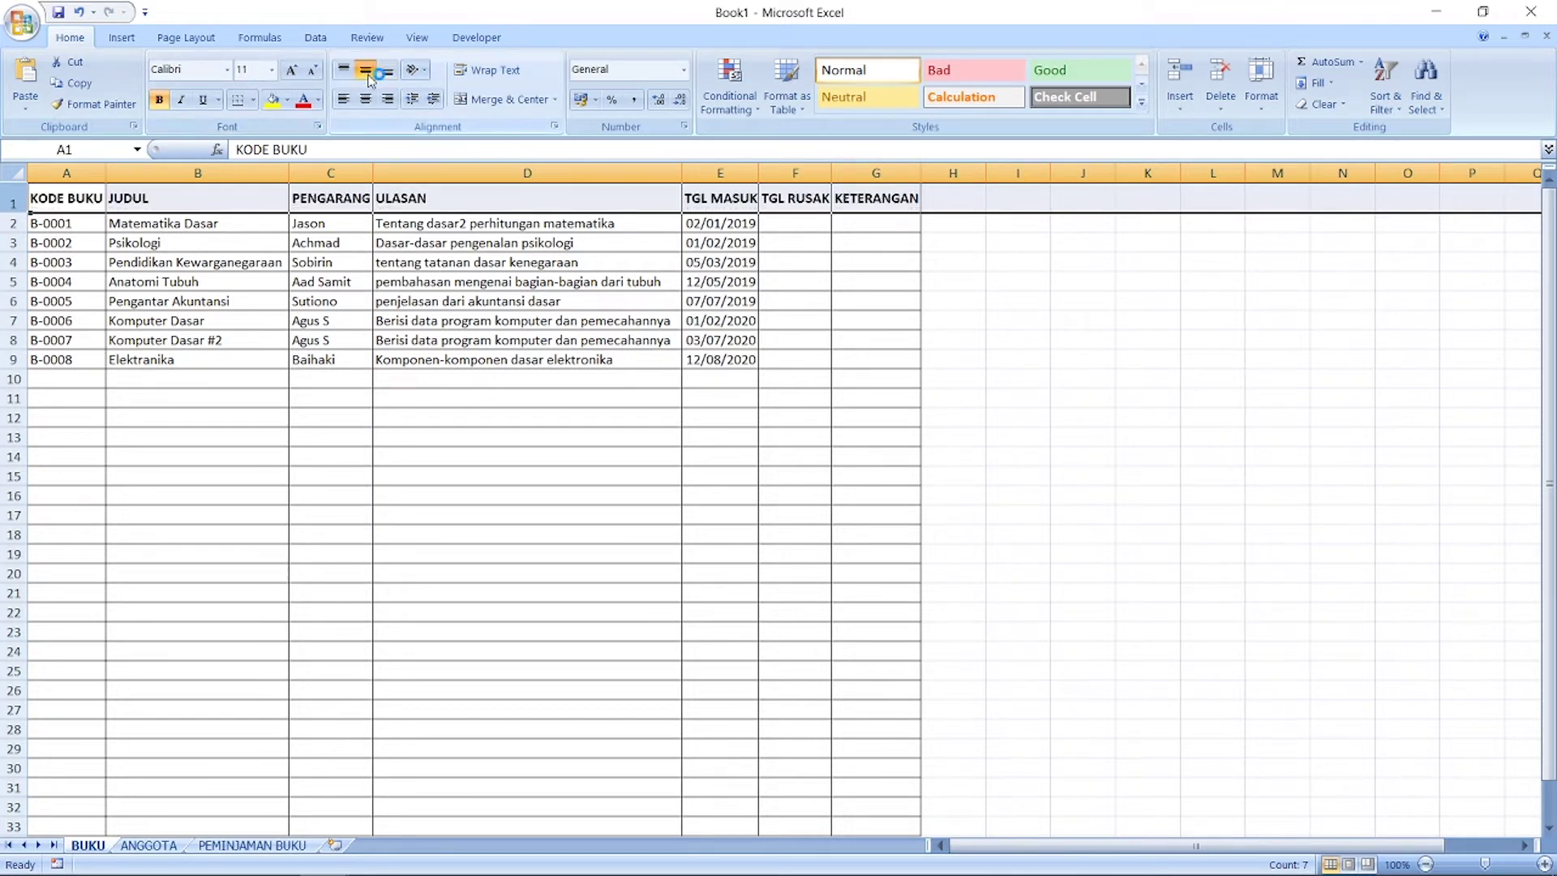
{"action": "left_click", "coordinate": [720, 232]}
{"action": "left_click_drag", "start_coordinate": [868, 195], "coordinate": [37, 199]}
{"action": "right_click", "coordinate": [47, 201]}
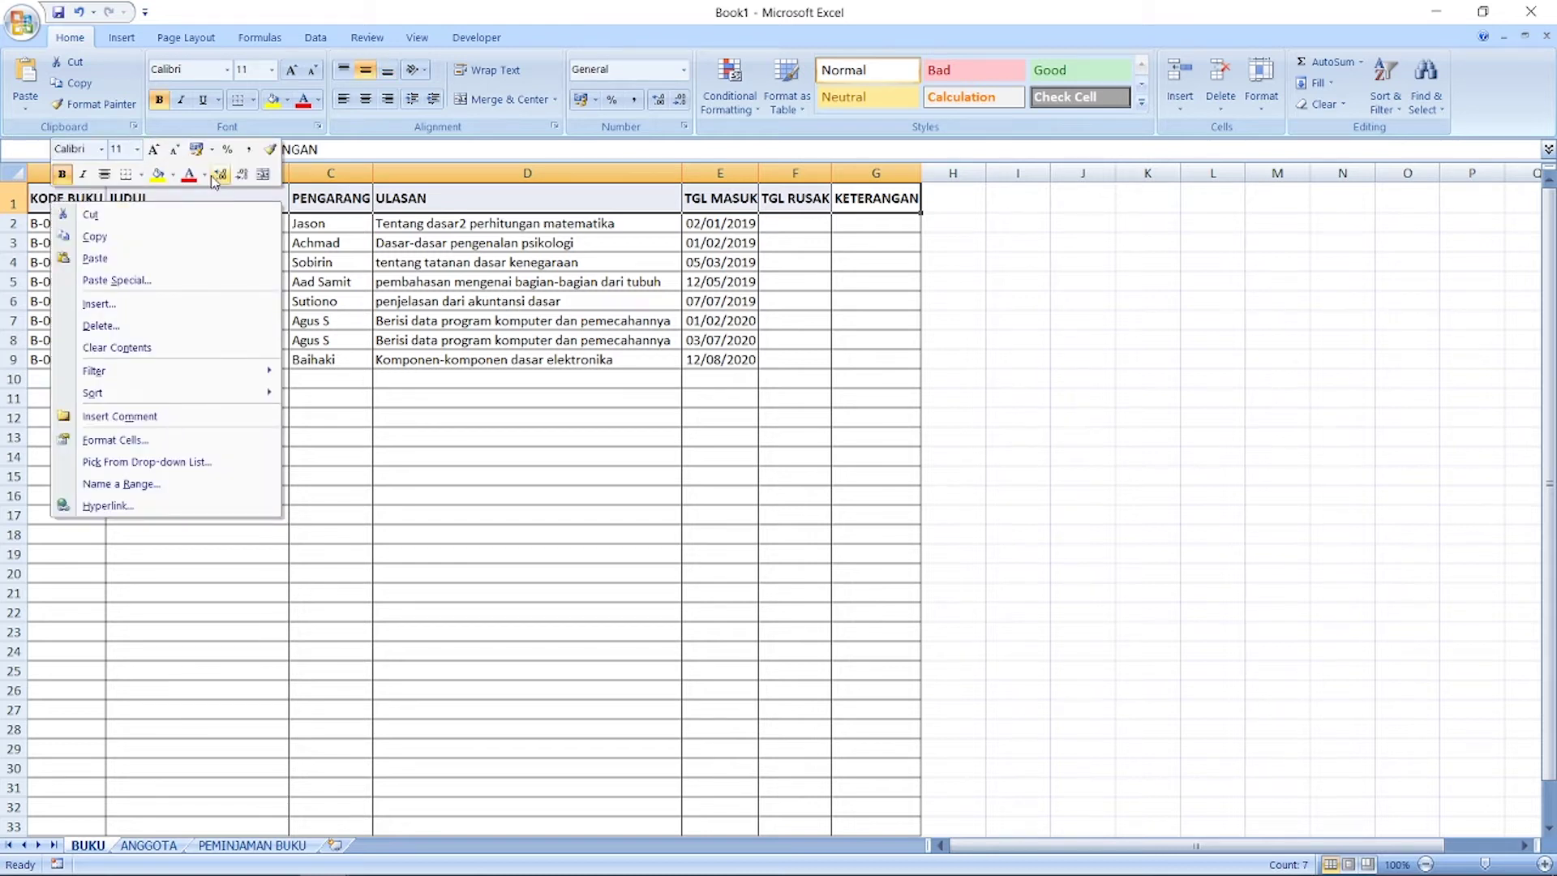
{"action": "left_click", "coordinate": [173, 175]}
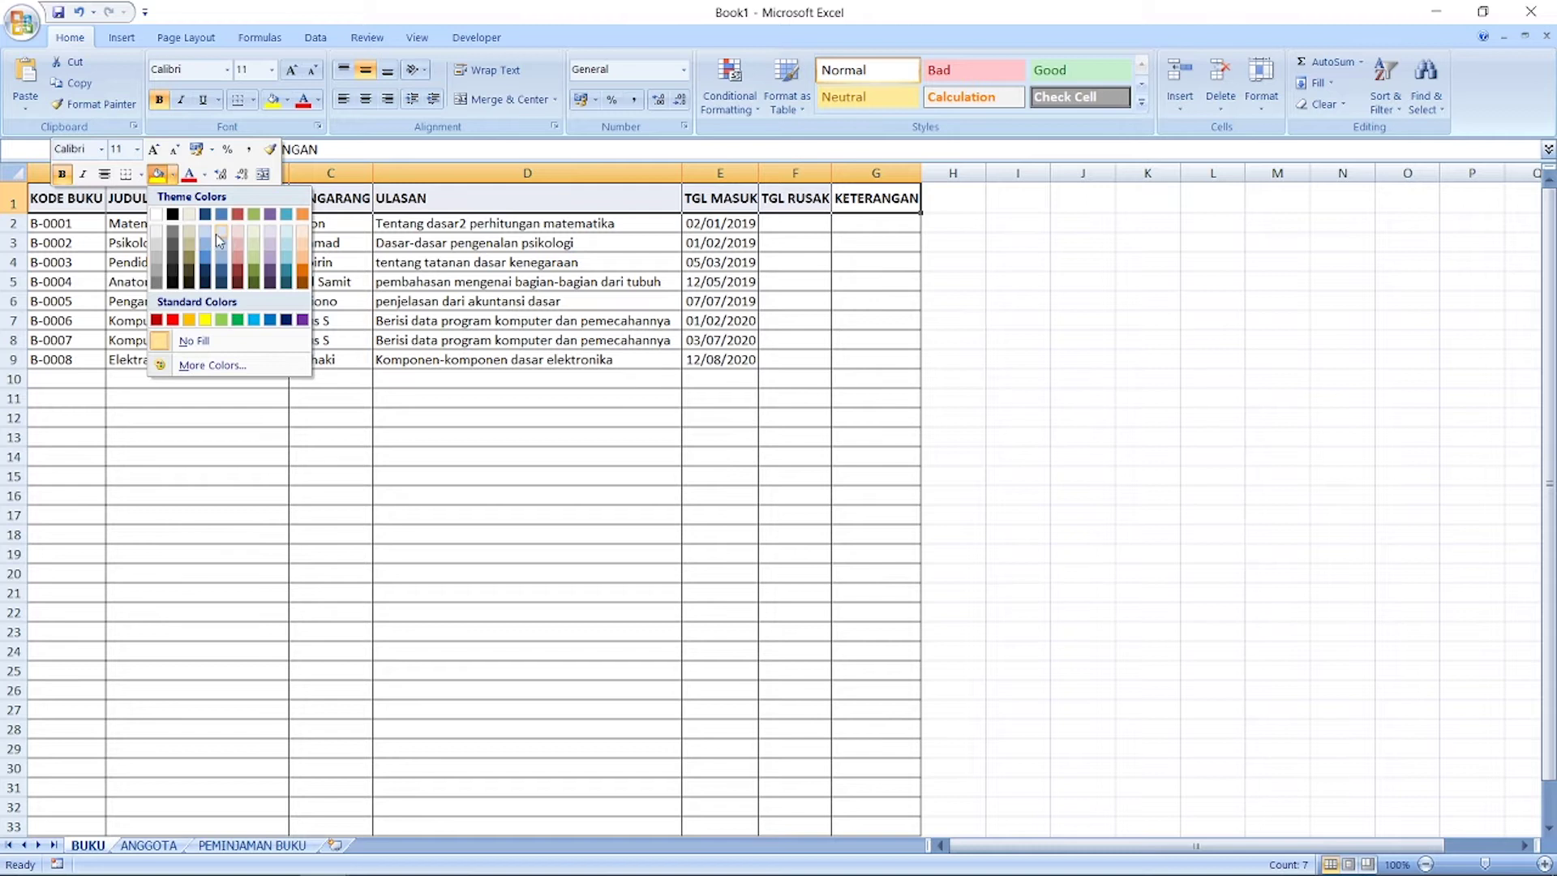
{"action": "left_click", "coordinate": [206, 258]}
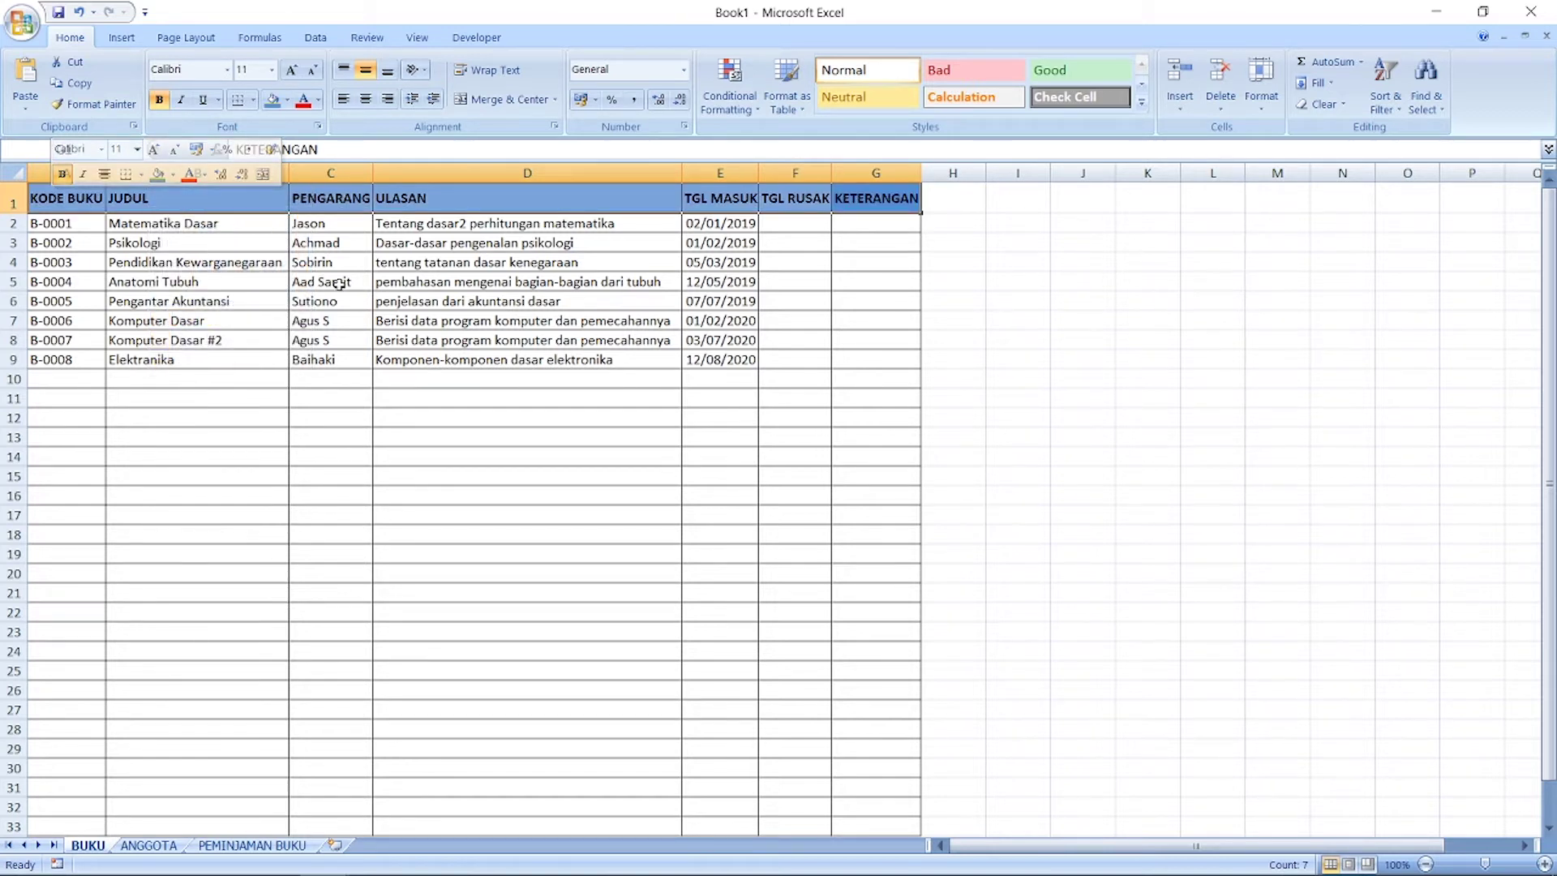
Step: Auto-fit every BUKU column width to its contents
{"action": "left_click", "coordinate": [14, 173]}
{"action": "double_click", "coordinate": [100, 173]}
{"action": "left_click", "coordinate": [294, 282]}
{"action": "left_click", "coordinate": [488, 379]}
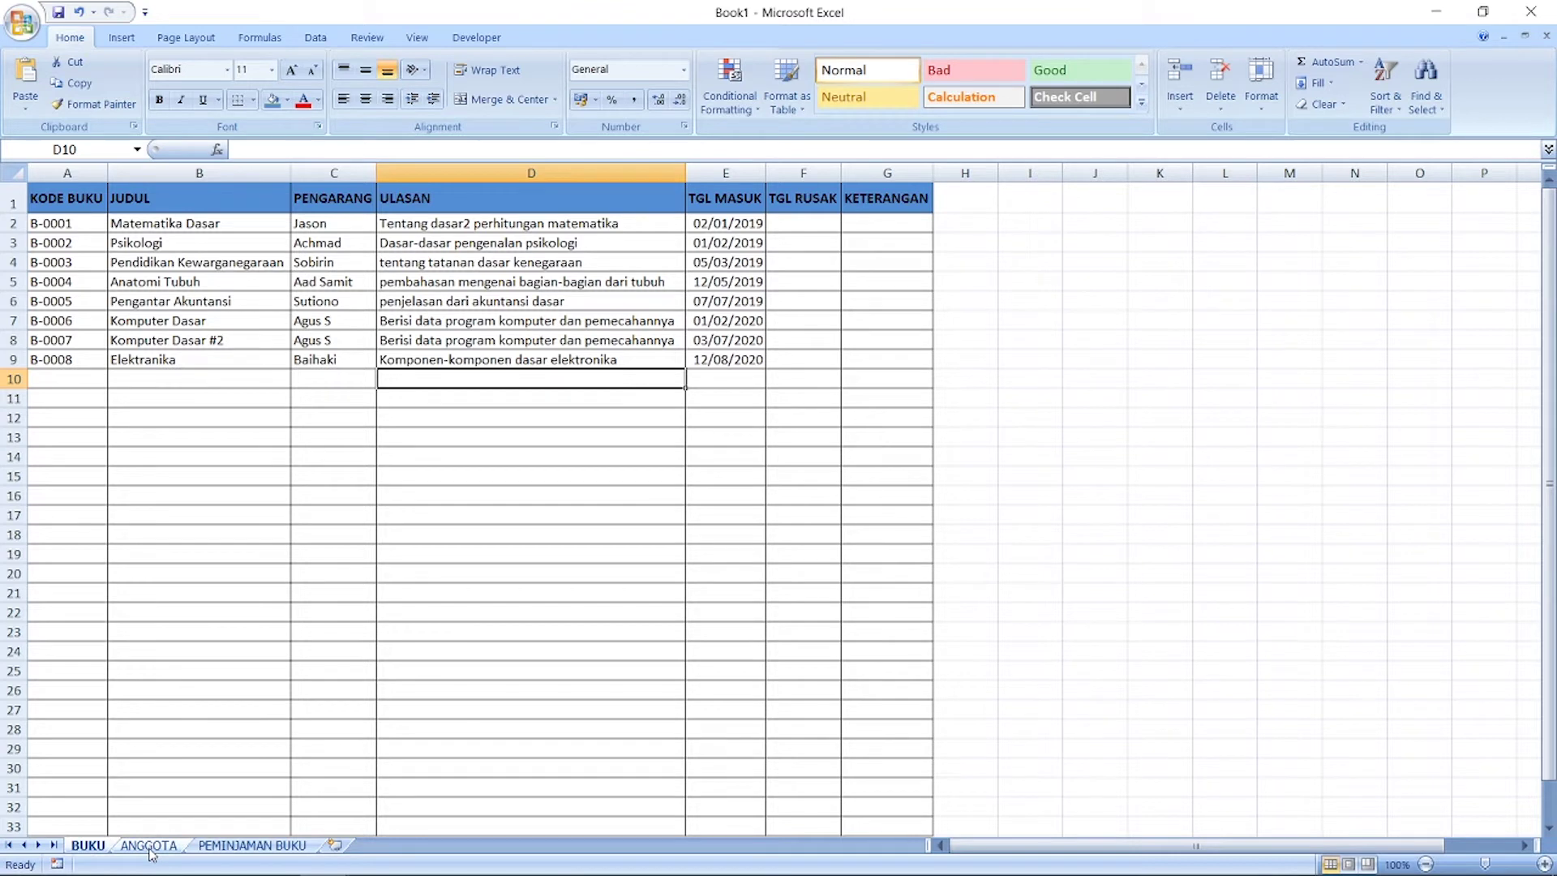
Step: On the ANGGOTA sheet, enter headers NO ANGGOTA, NAMA, ALAMAT and TELP across A1:D1
{"action": "left_click", "coordinate": [149, 845]}
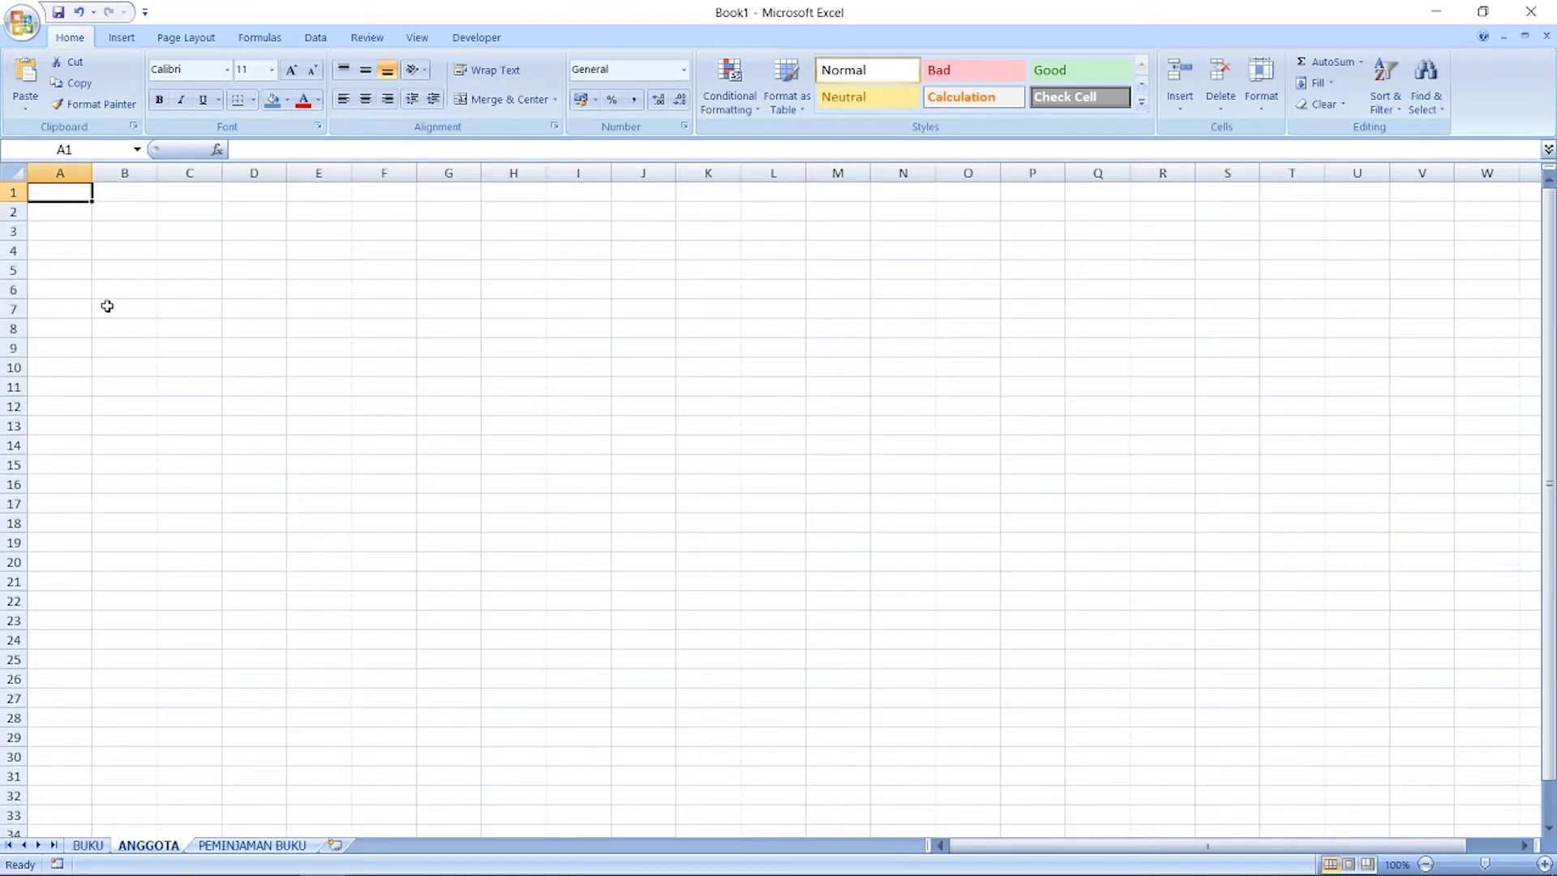
{"action": "left_click", "coordinate": [96, 847]}
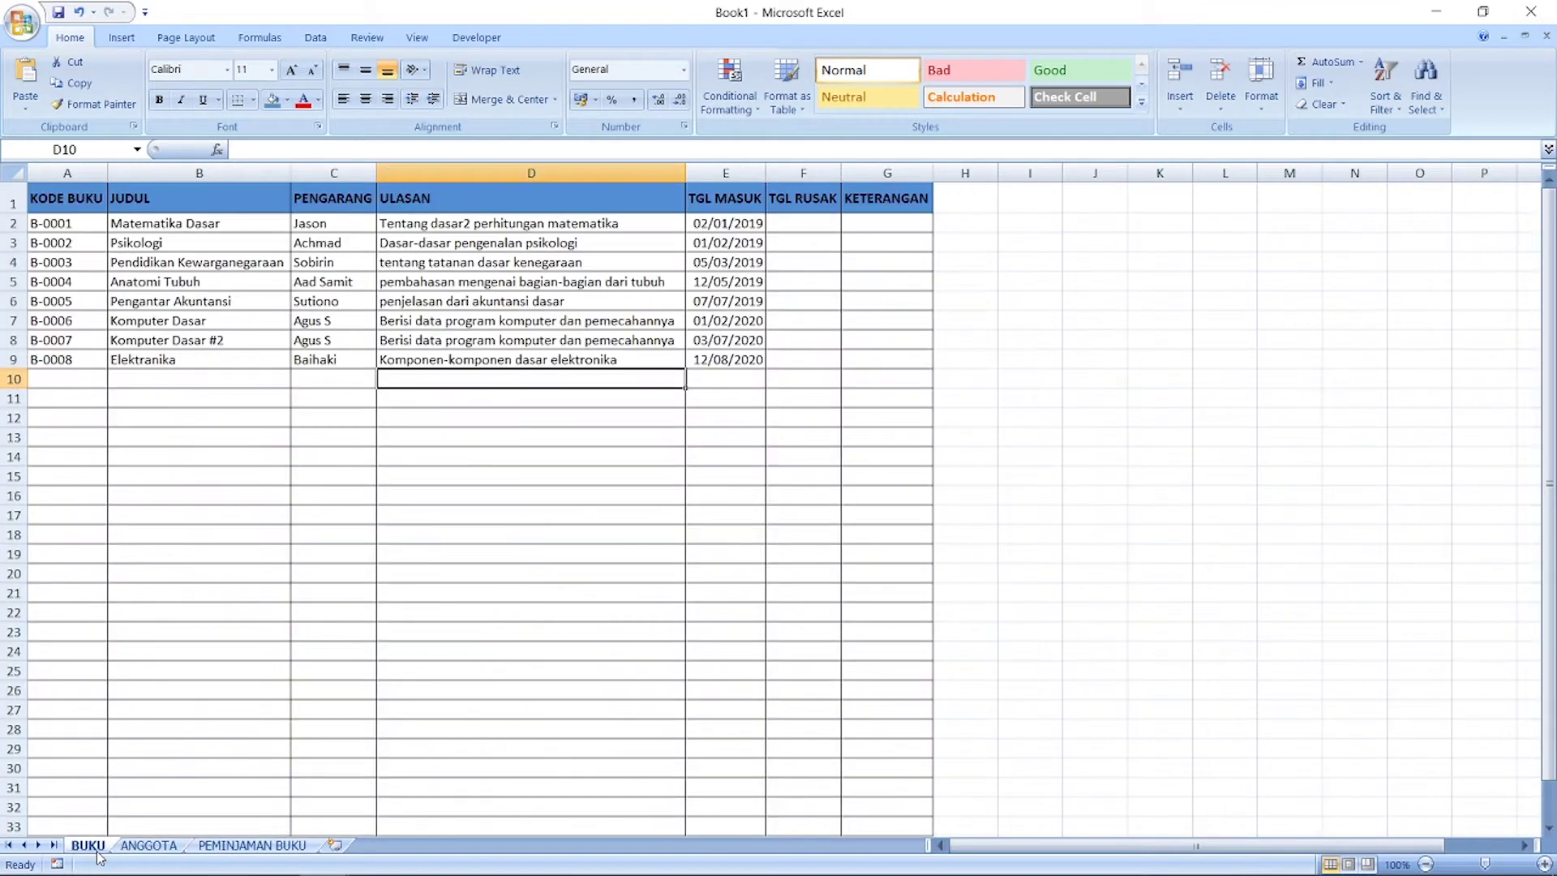
{"action": "left_click", "coordinate": [138, 846]}
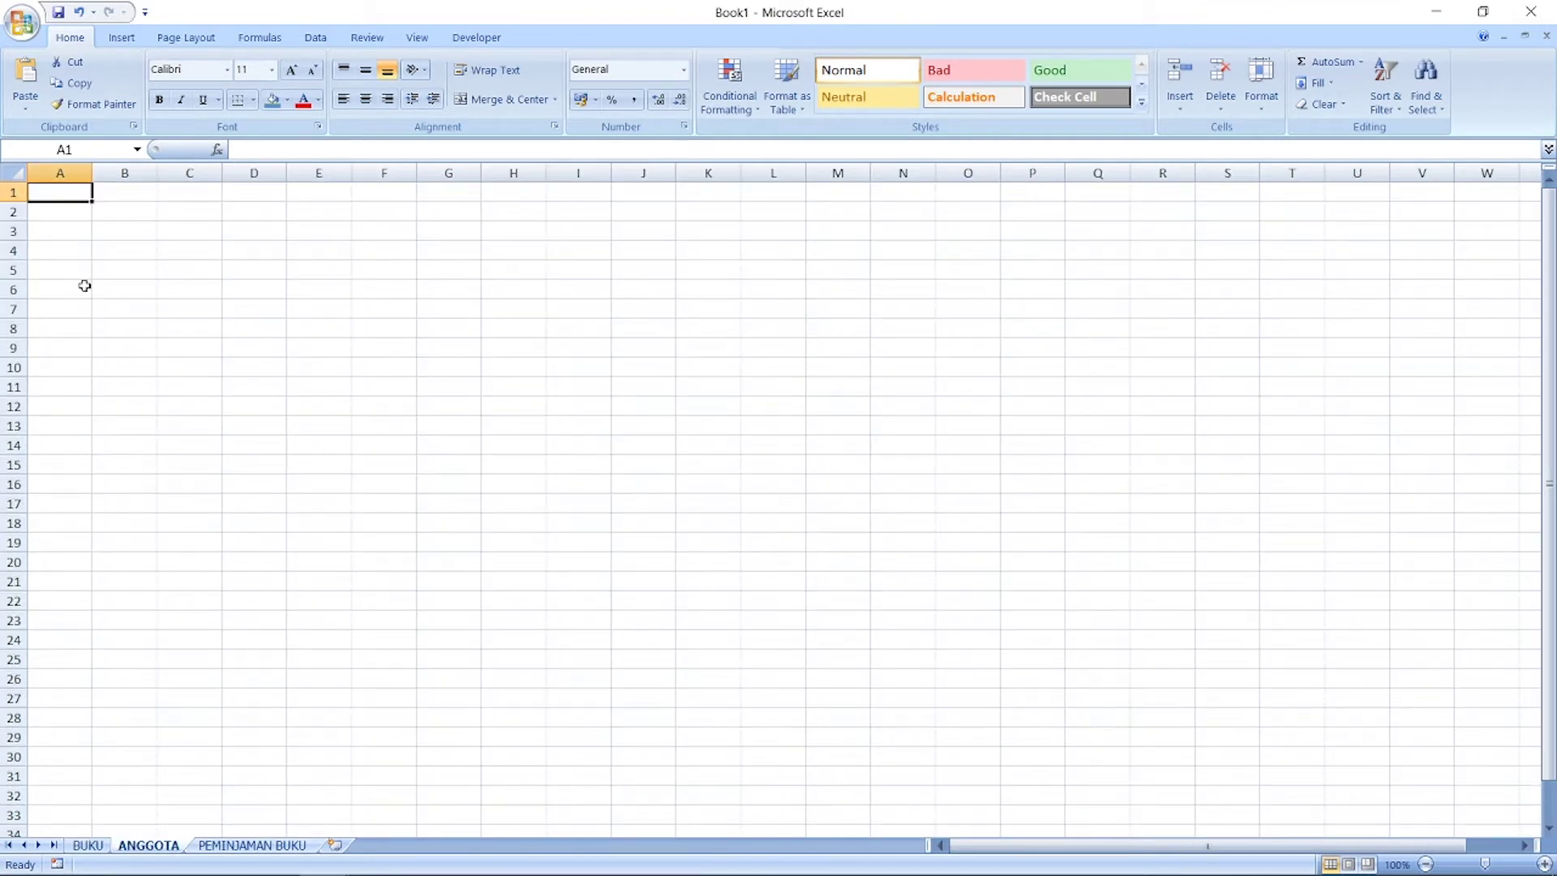
{"action": "type", "text": "NO ANGGOTA"}
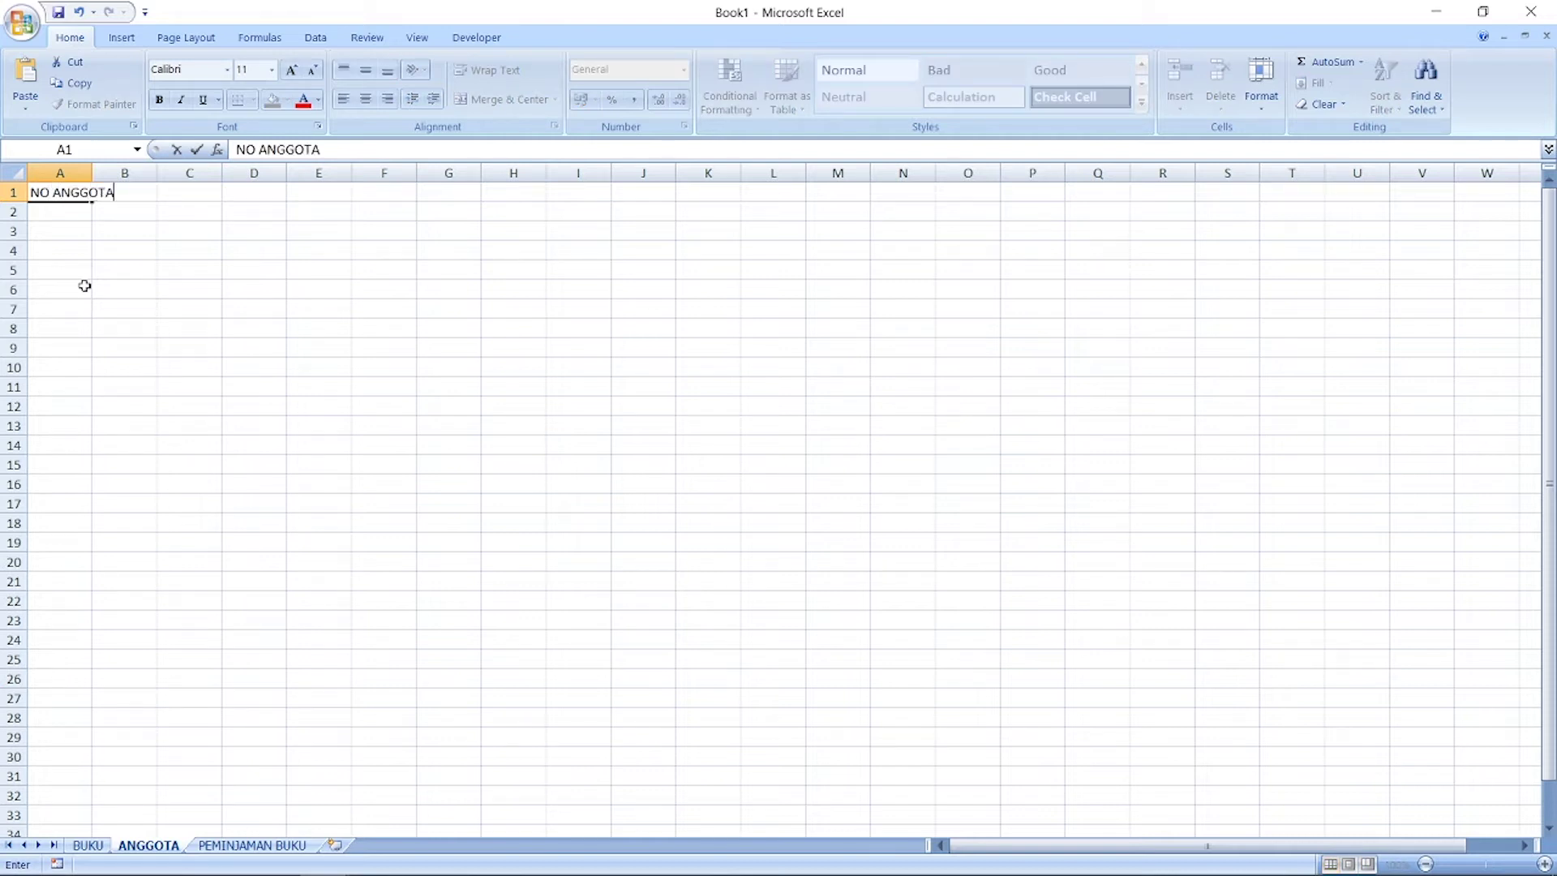
{"action": "key", "text": "Tab"}
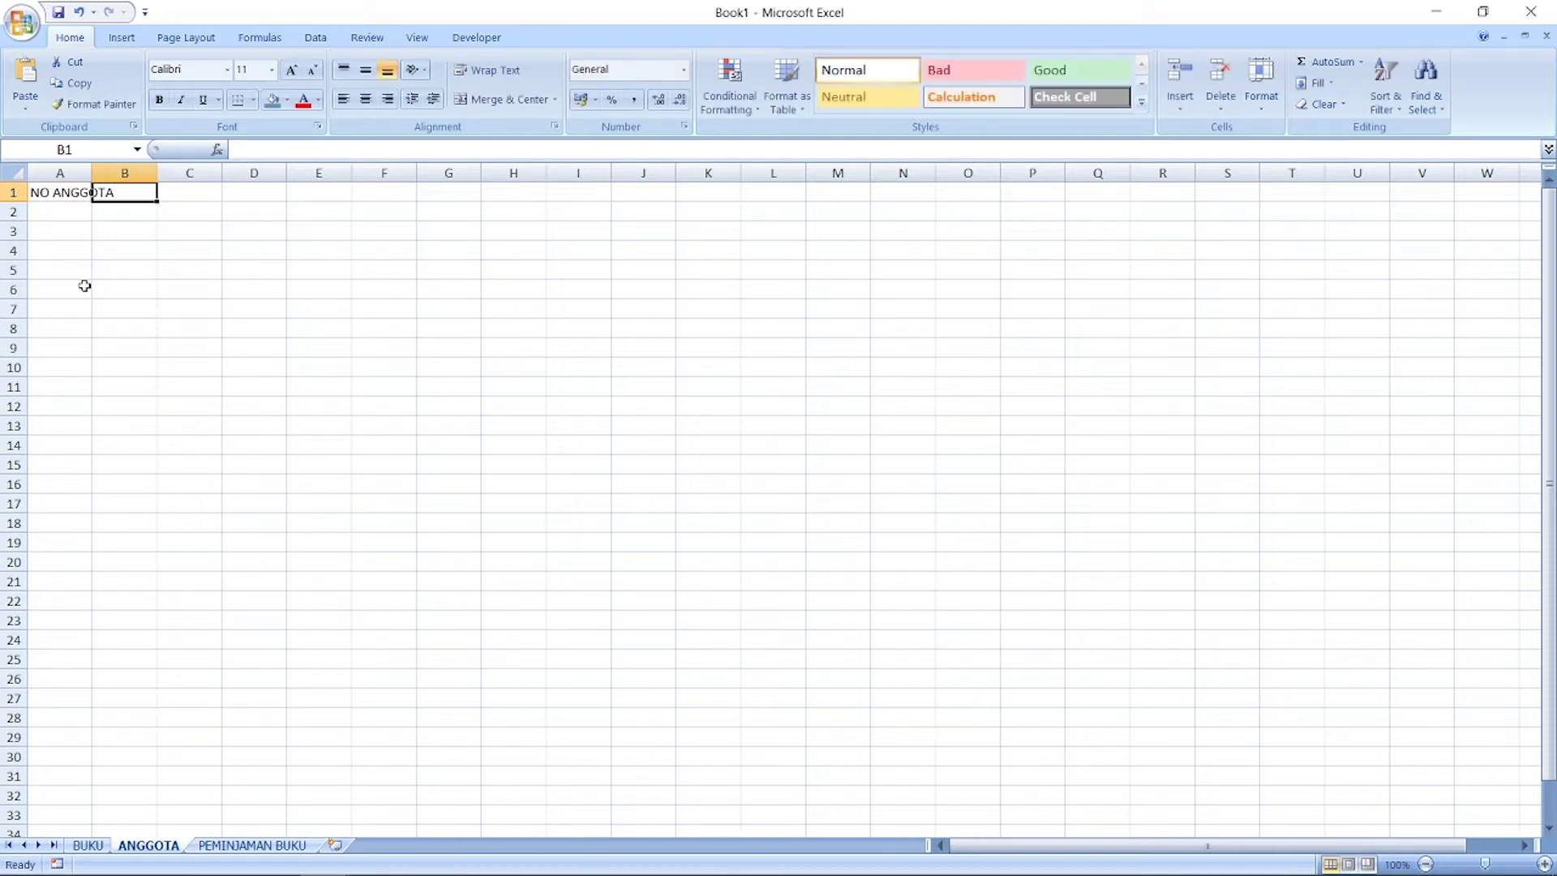
{"action": "type", "text": "NAMA"}
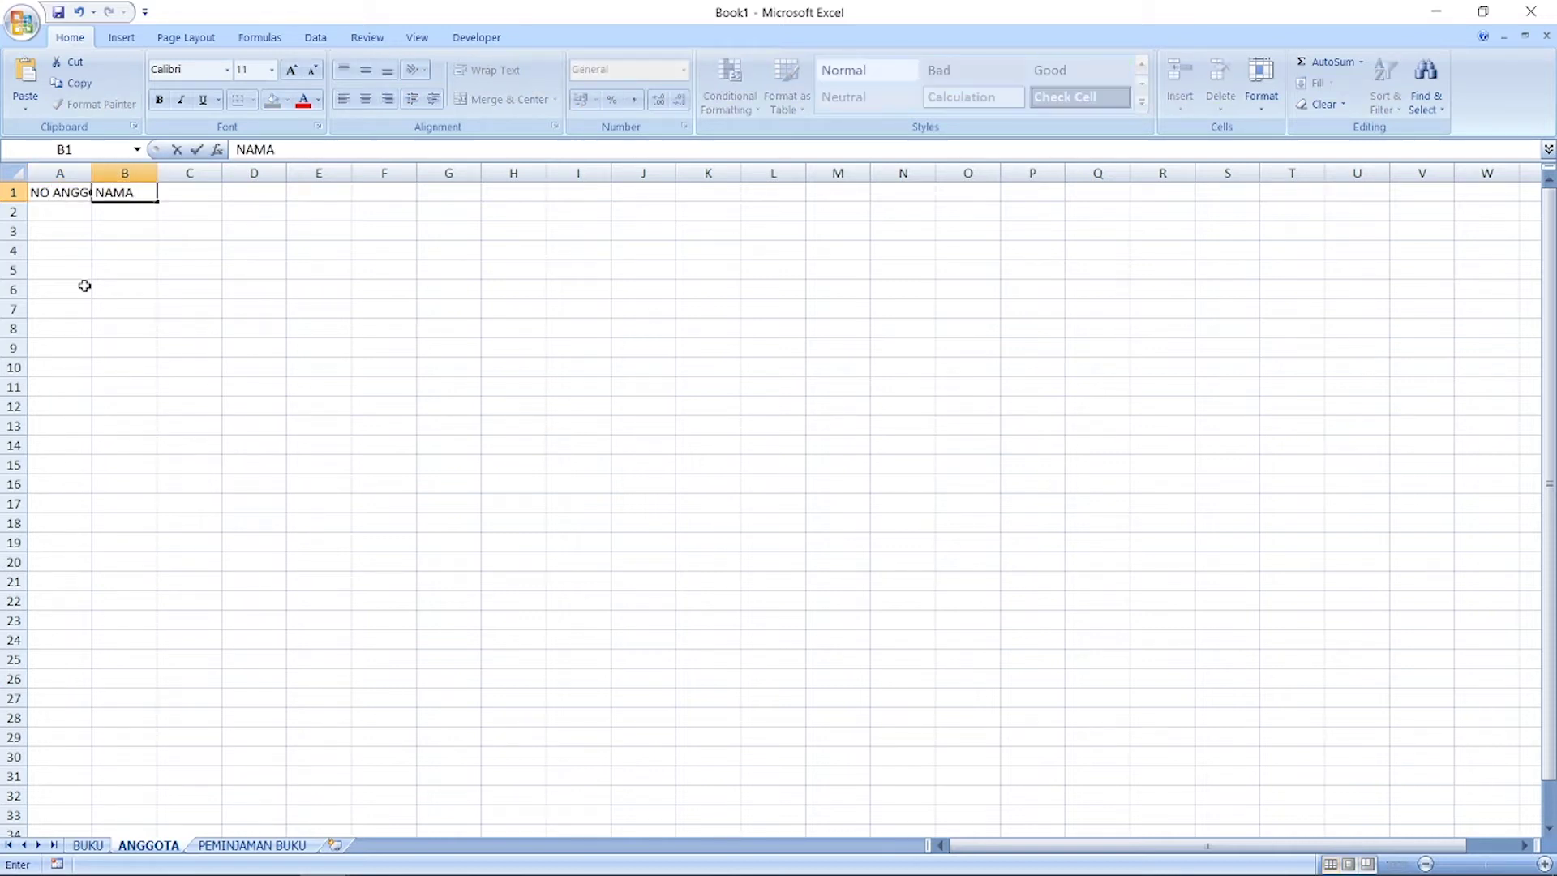
{"action": "key", "text": "Tab"}
{"action": "type", "text": "ALAMAT"}
{"action": "key", "text": "Tab"}
{"action": "type", "text": "TEL"}
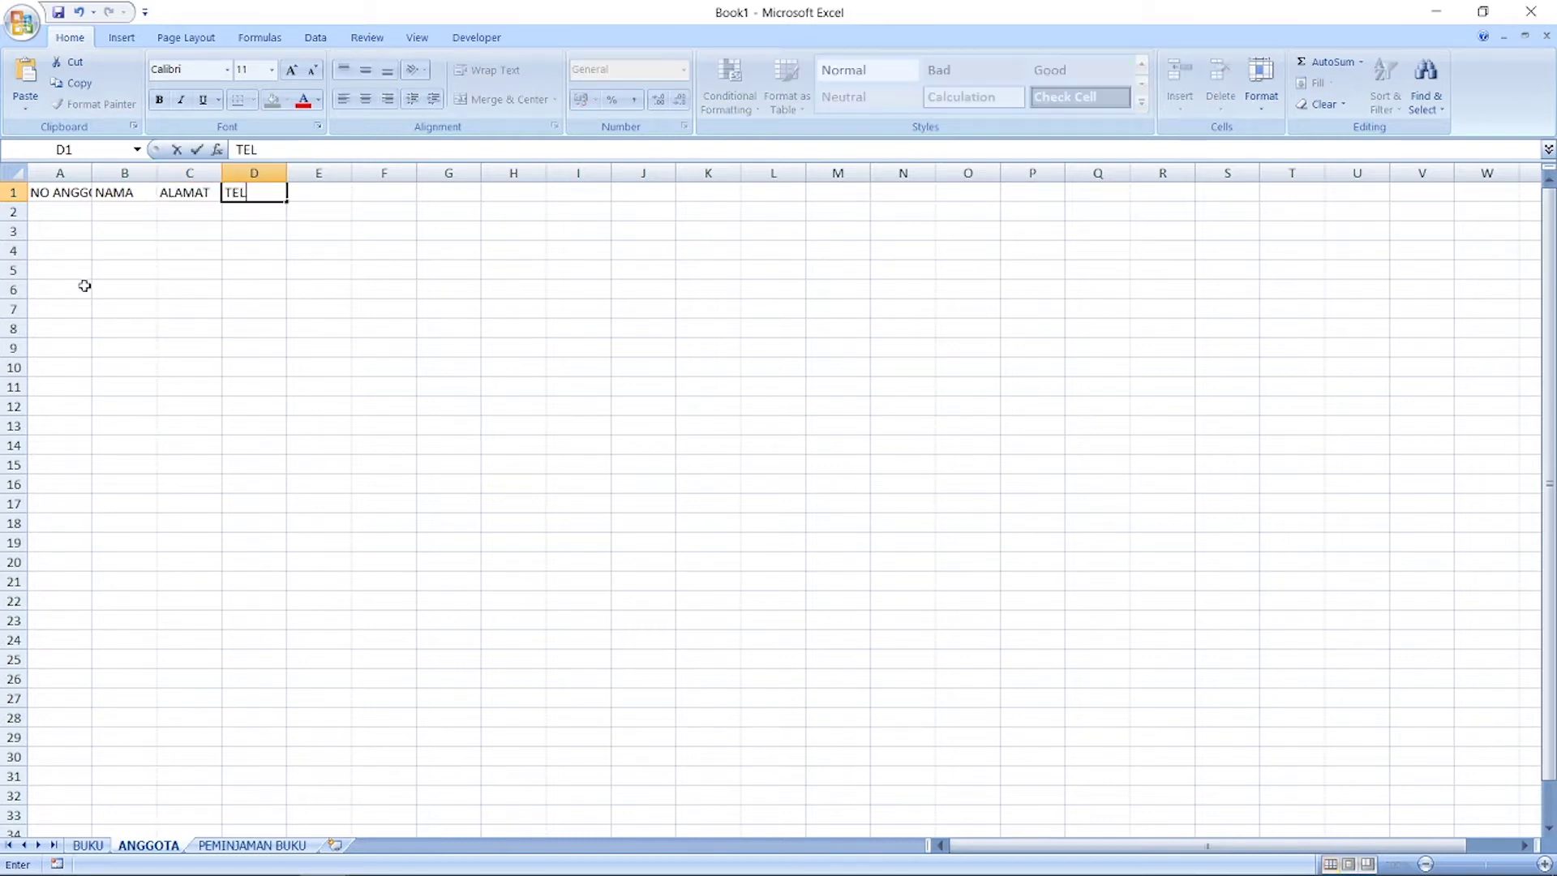
{"action": "type", "text": "P"}
{"action": "key", "text": "Tab"}
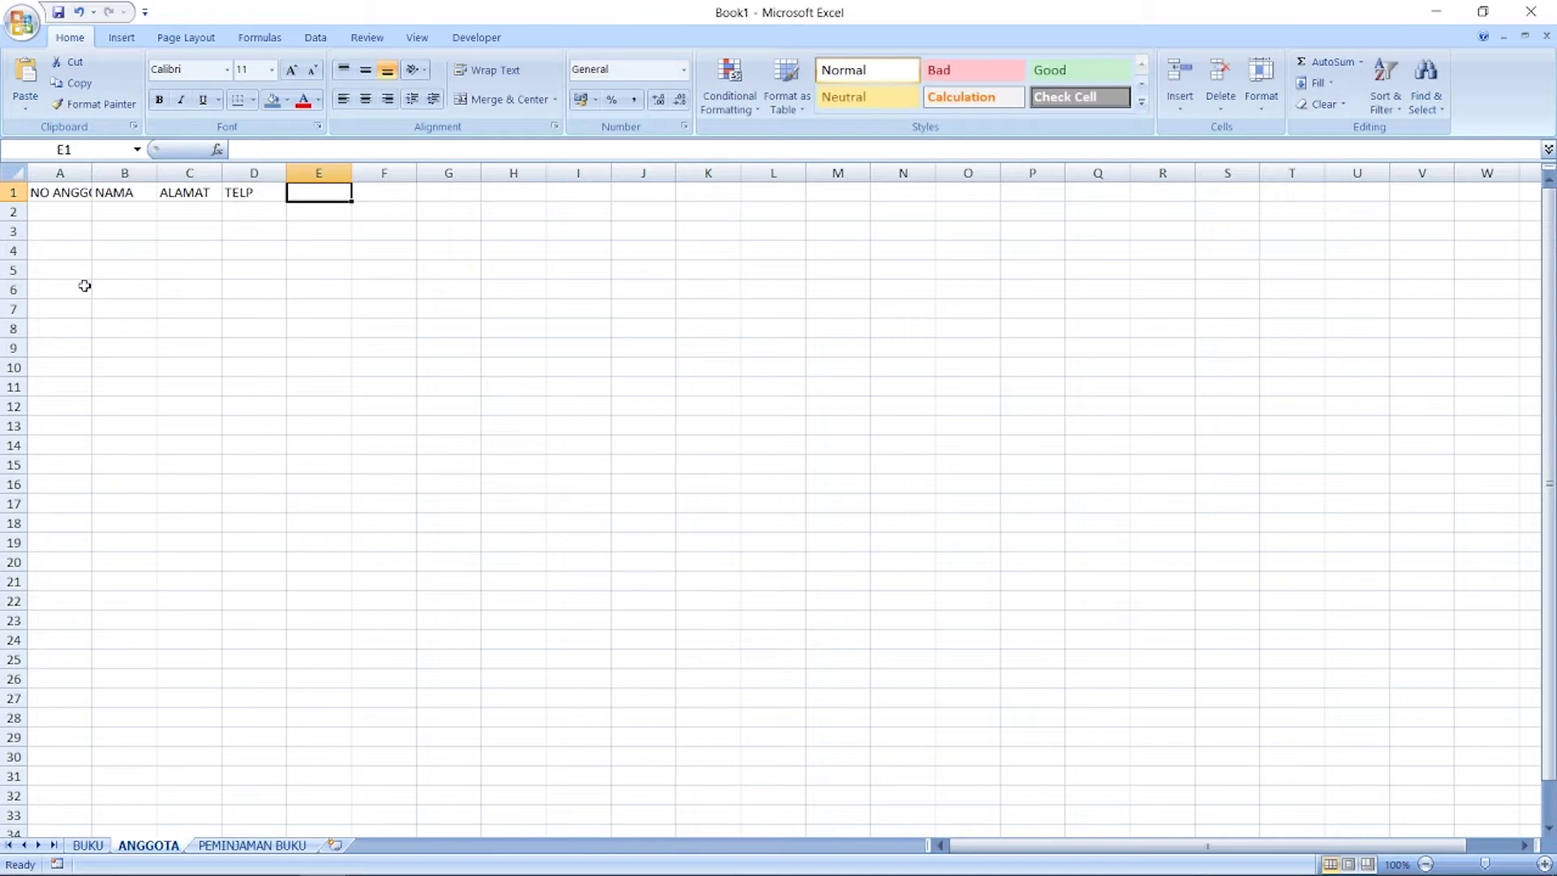
{"action": "key", "text": "Left"}
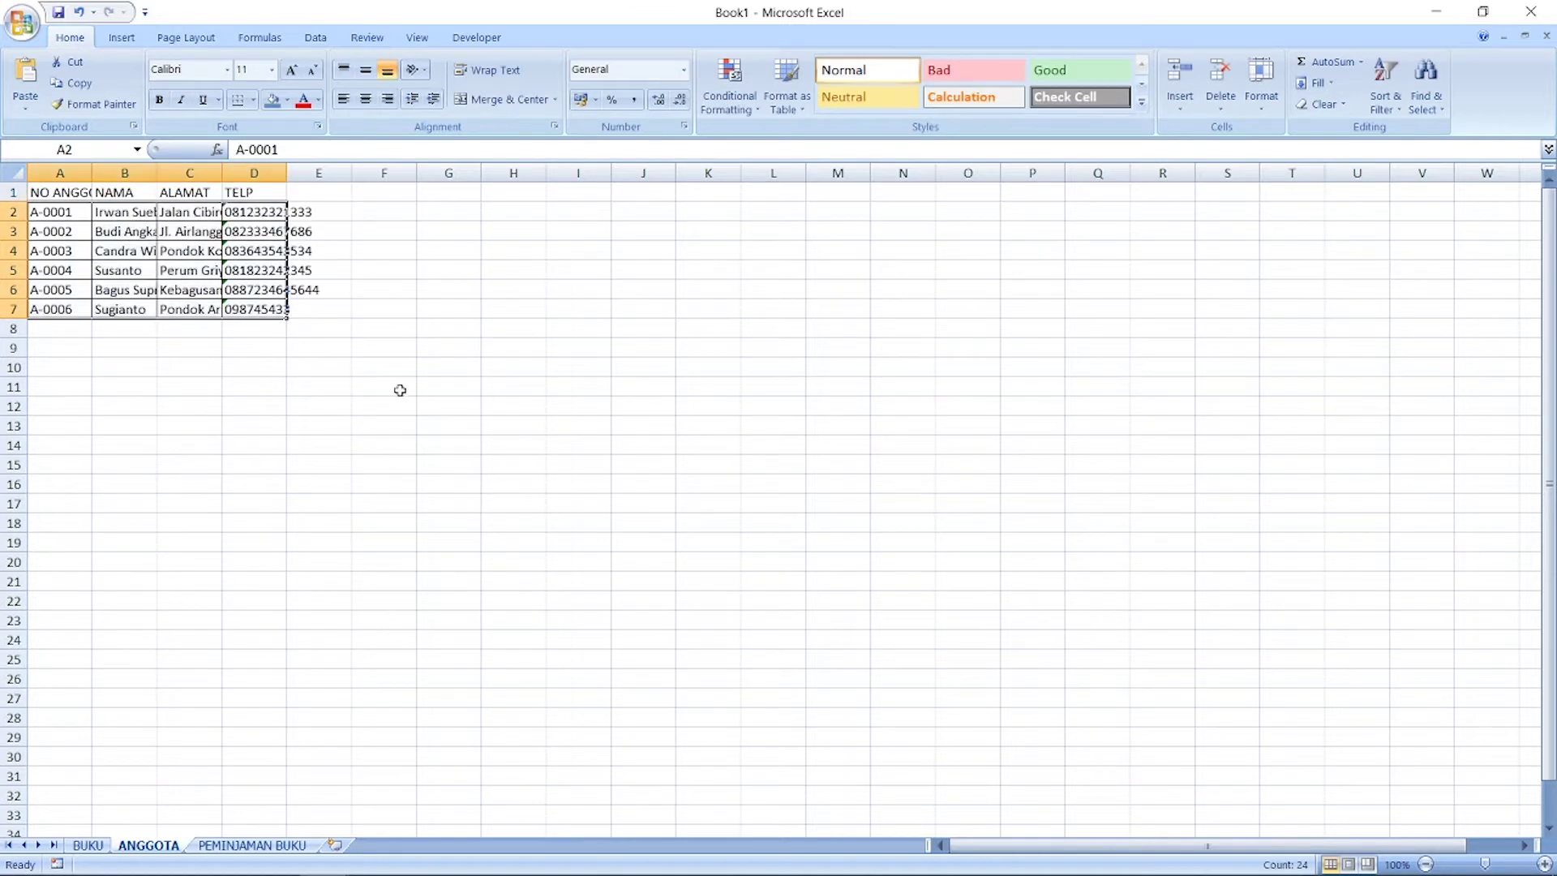
Step: Auto-fit all ANGGOTA column widths to their contents
{"action": "left_click", "coordinate": [400, 390]}
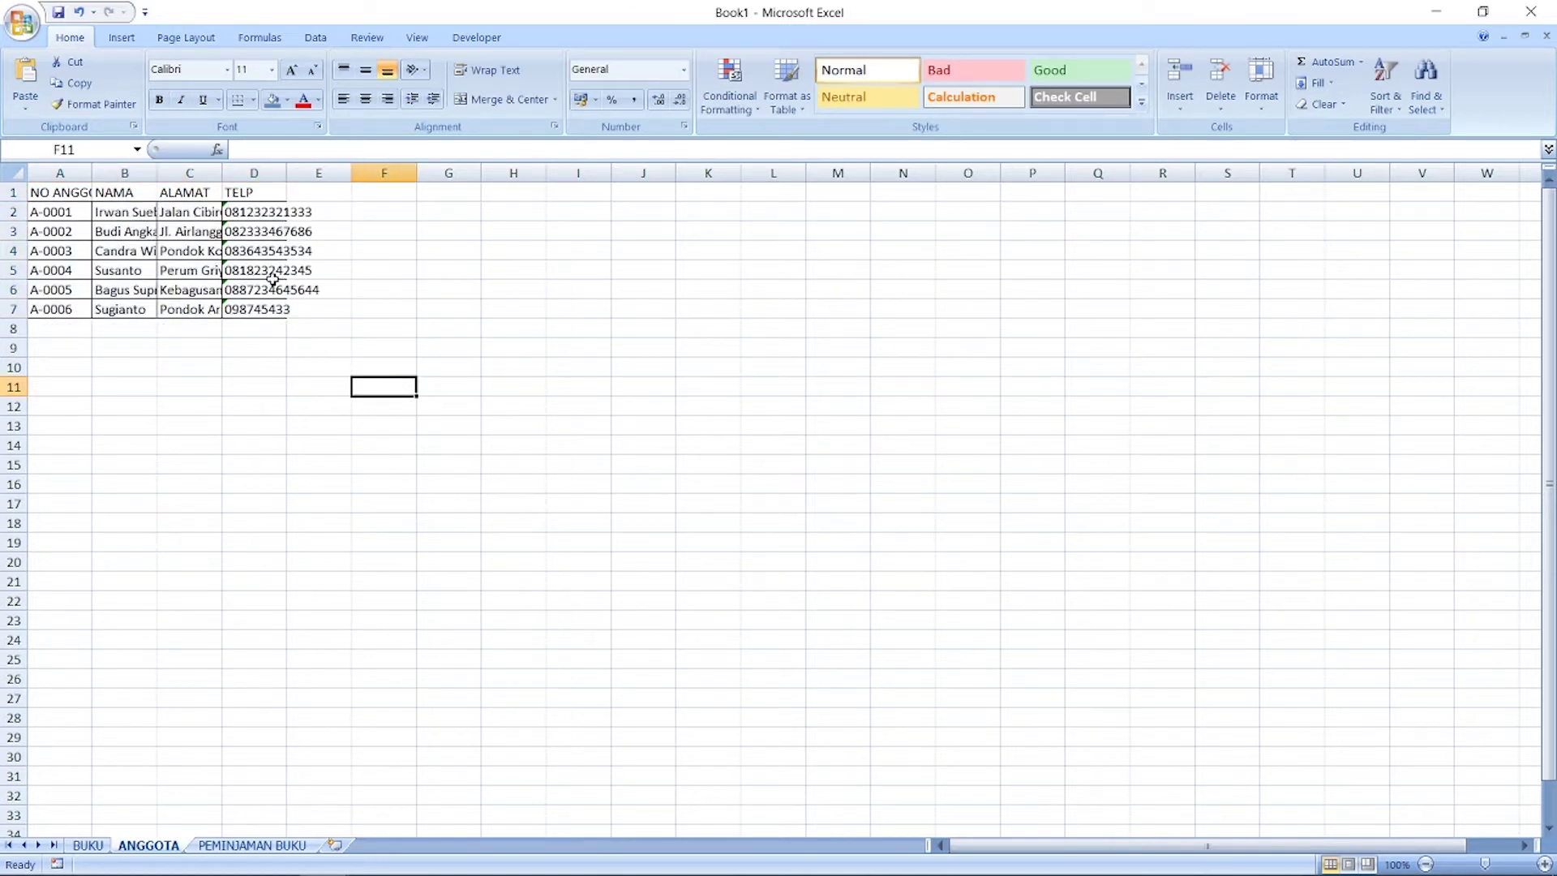
{"action": "left_click", "coordinate": [13, 173]}
{"action": "double_click", "coordinate": [92, 172]}
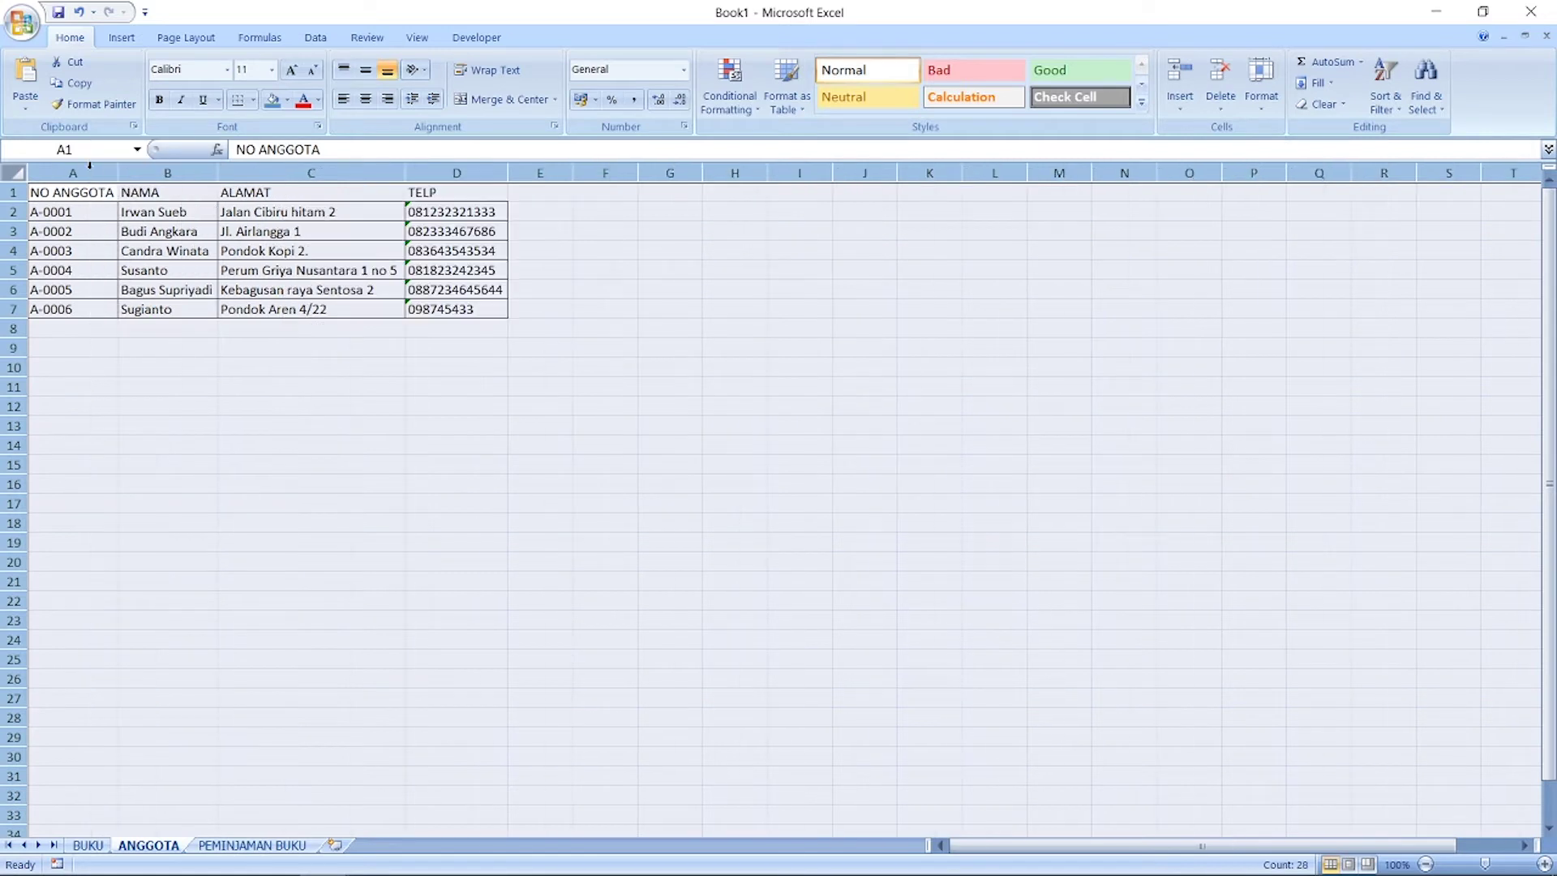
{"action": "left_click", "coordinate": [219, 384]}
Step: Apply All Borders to A1:D32 and drag the header row taller
{"action": "left_click_drag", "start_coordinate": [462, 188], "coordinate": [63, 793]}
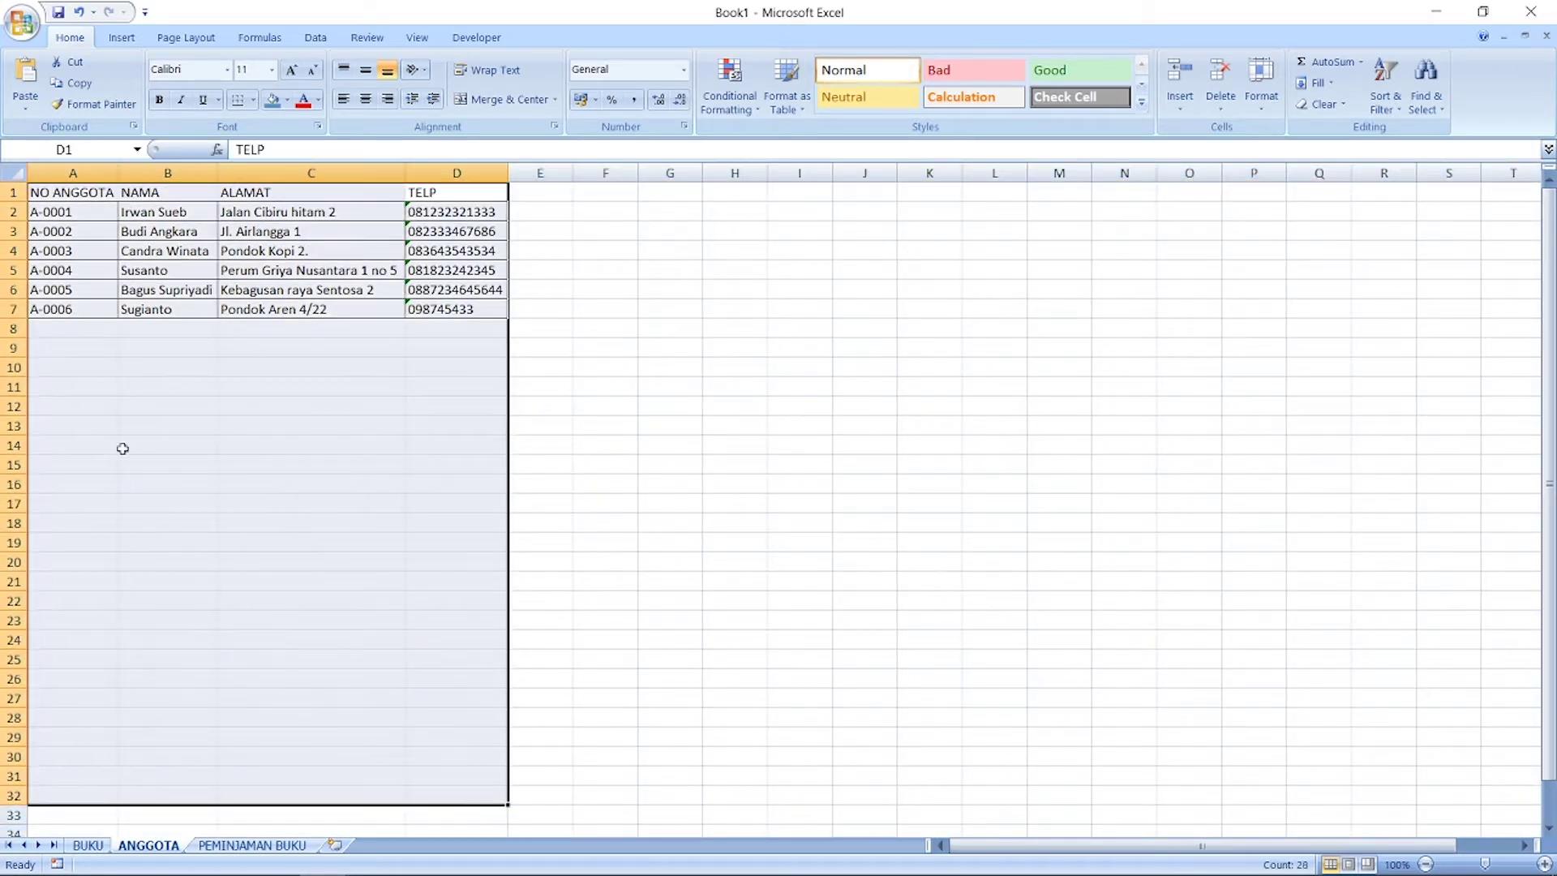
{"action": "right_click", "coordinate": [250, 333]}
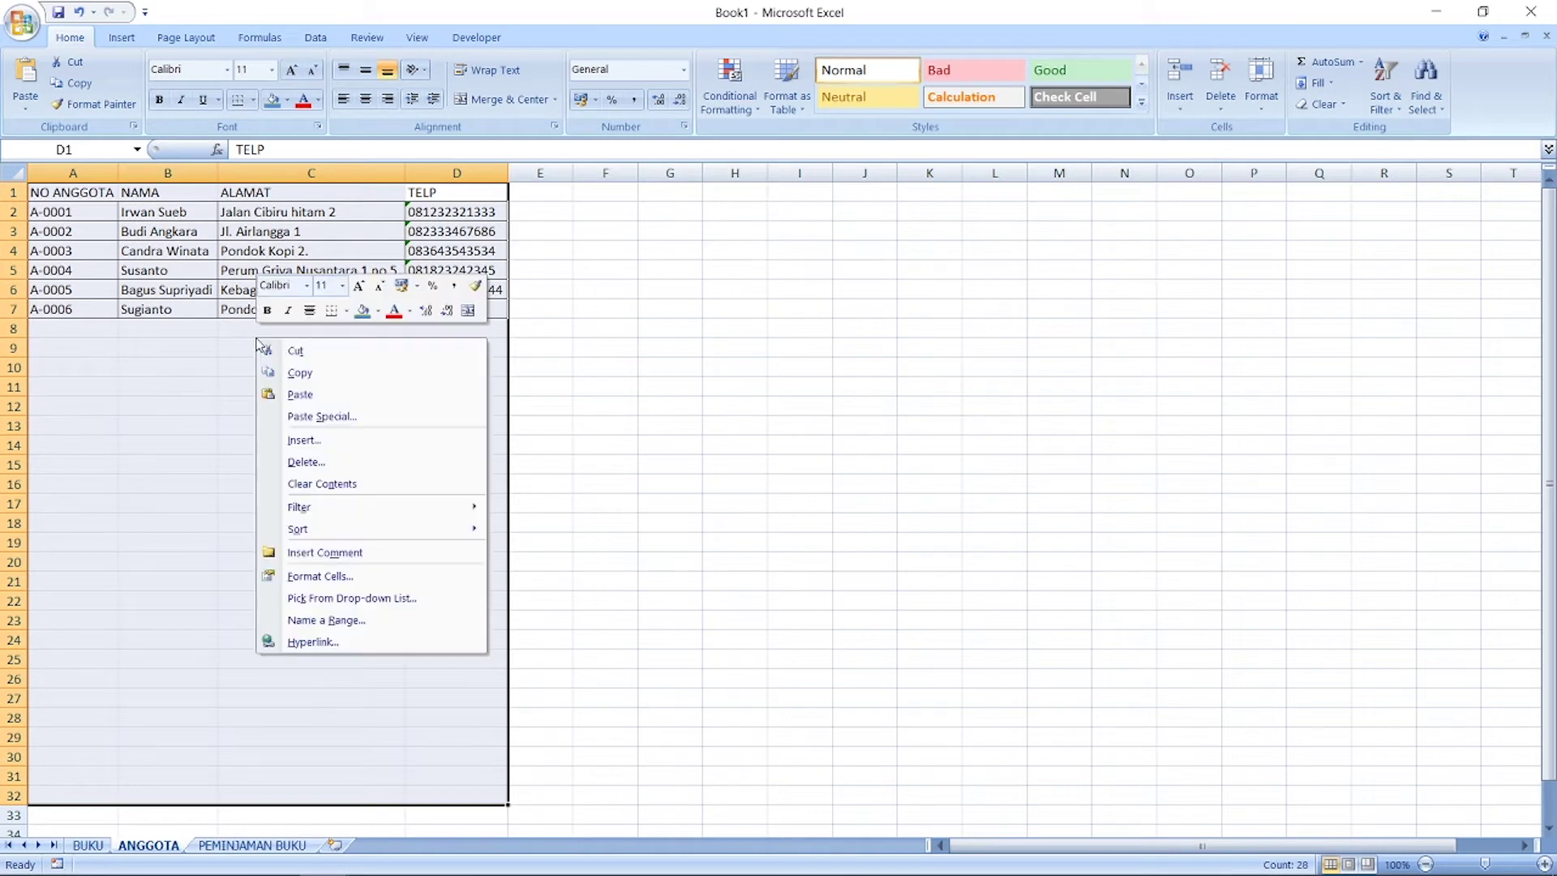
{"action": "left_click", "coordinate": [346, 311]}
{"action": "left_click", "coordinate": [335, 446]}
{"action": "left_click", "coordinate": [260, 427]}
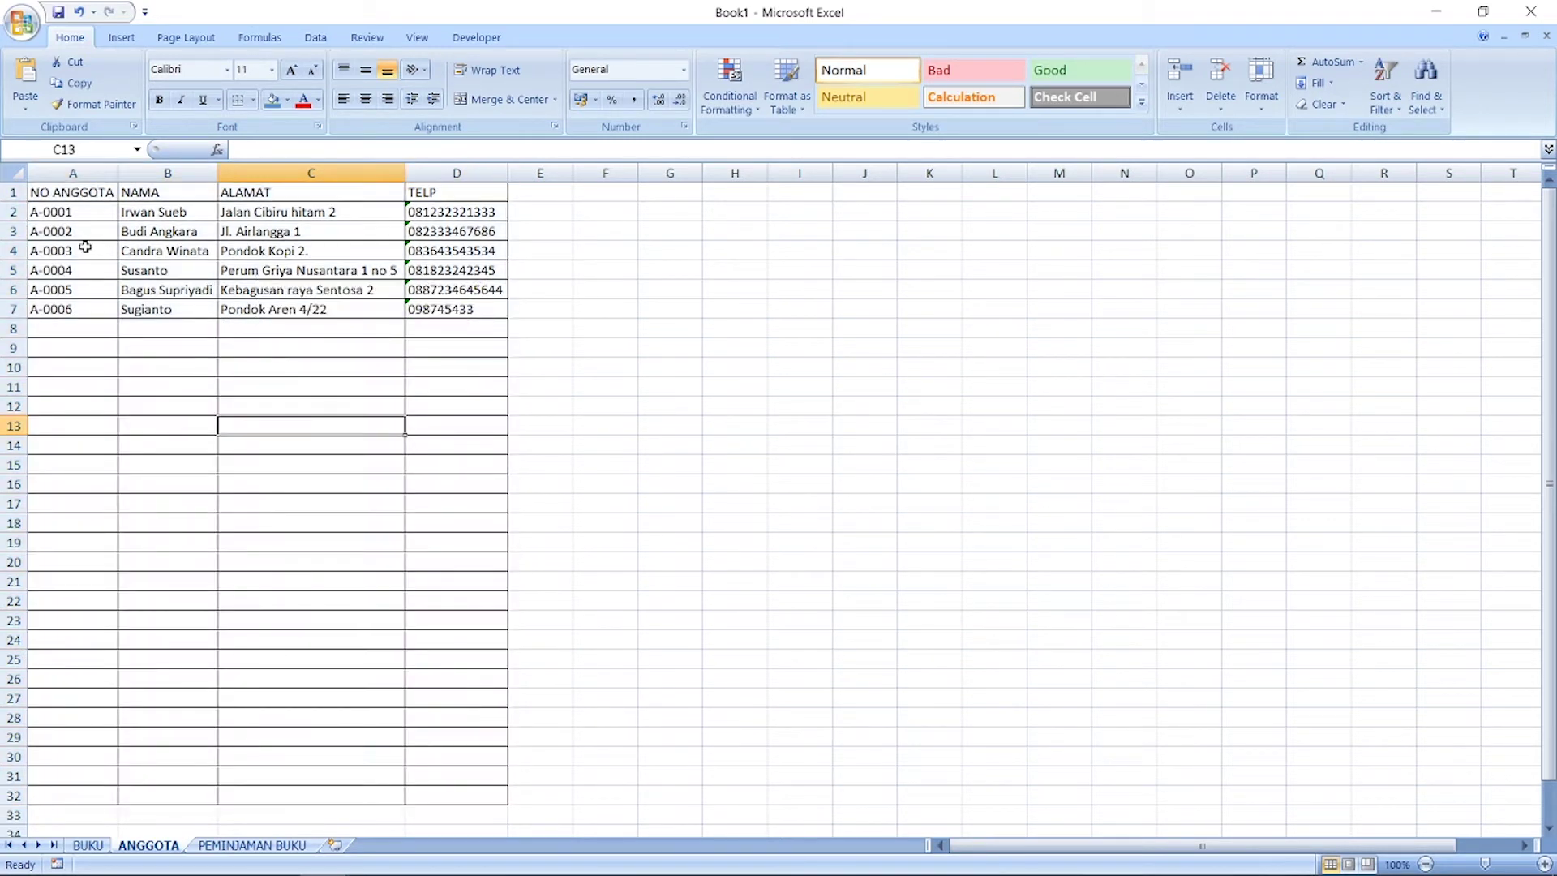
{"action": "left_click_drag", "start_coordinate": [10, 203], "coordinate": [10, 210]}
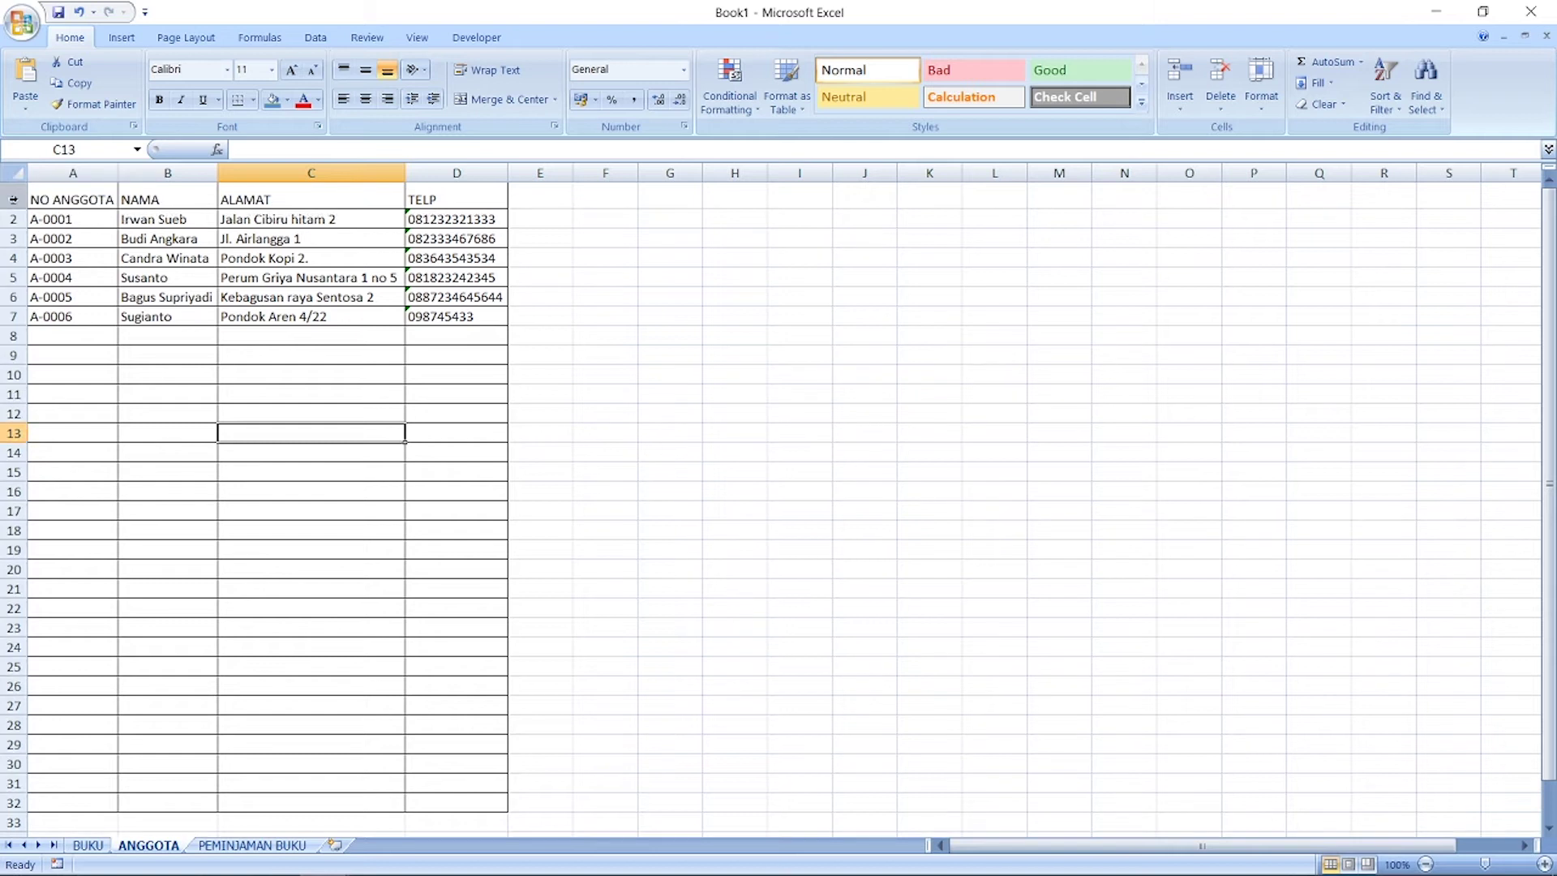
{"action": "left_click", "coordinate": [13, 196]}
Step: Make the ANGGOTA headers bold and middle-aligned, with blue fill on A1:D1 only
{"action": "left_click", "coordinate": [159, 99]}
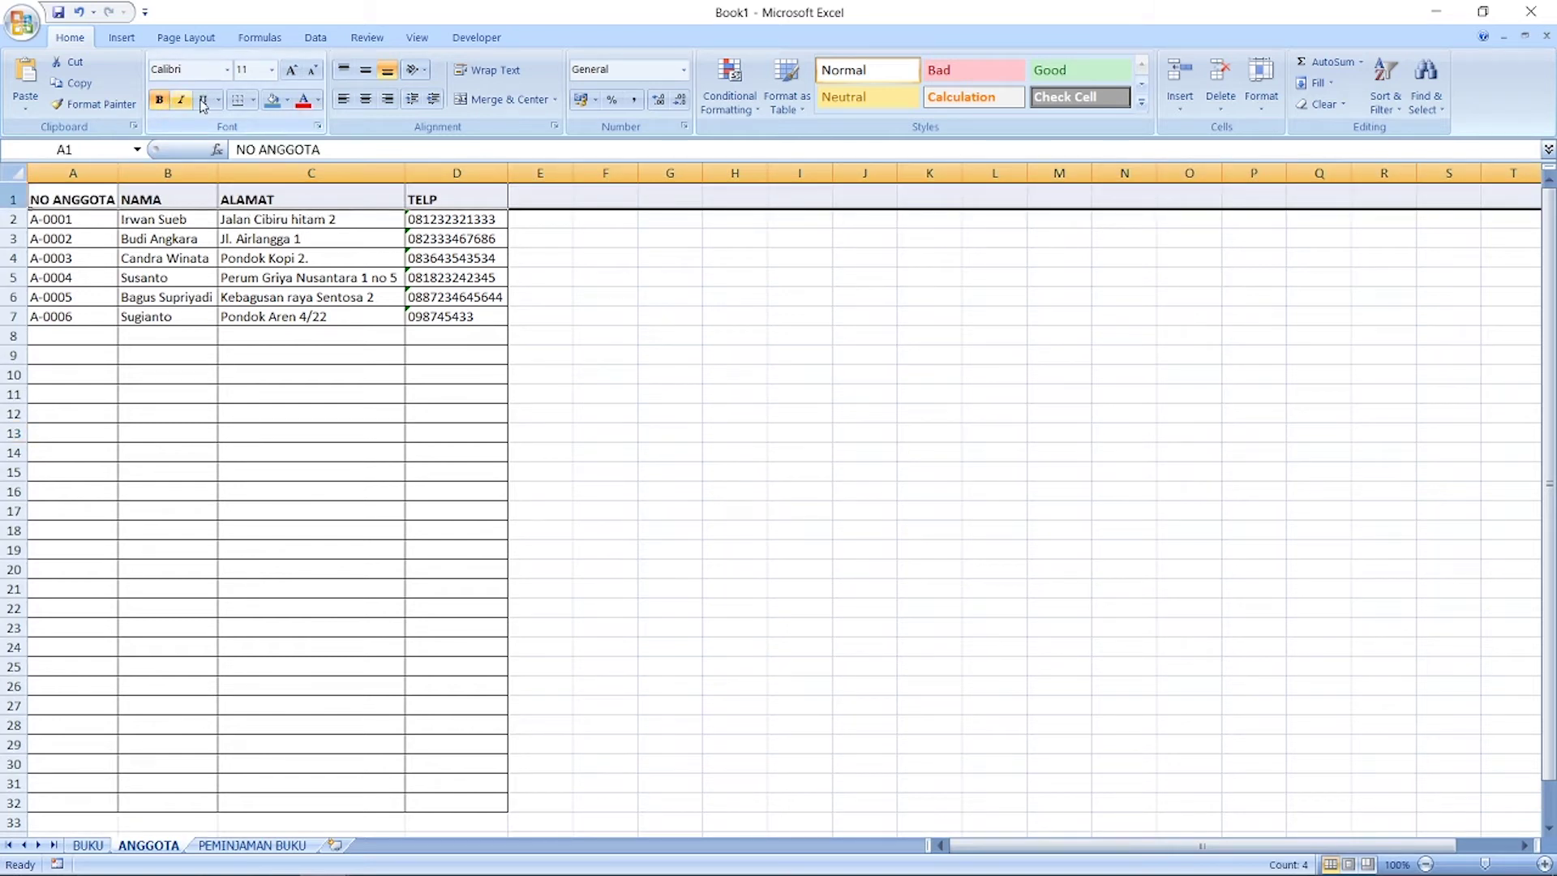
{"action": "left_click", "coordinate": [270, 100]}
{"action": "left_click", "coordinate": [439, 352]}
{"action": "key", "text": "ctrl+z"}
{"action": "left_click_drag", "start_coordinate": [438, 202], "coordinate": [64, 187]}
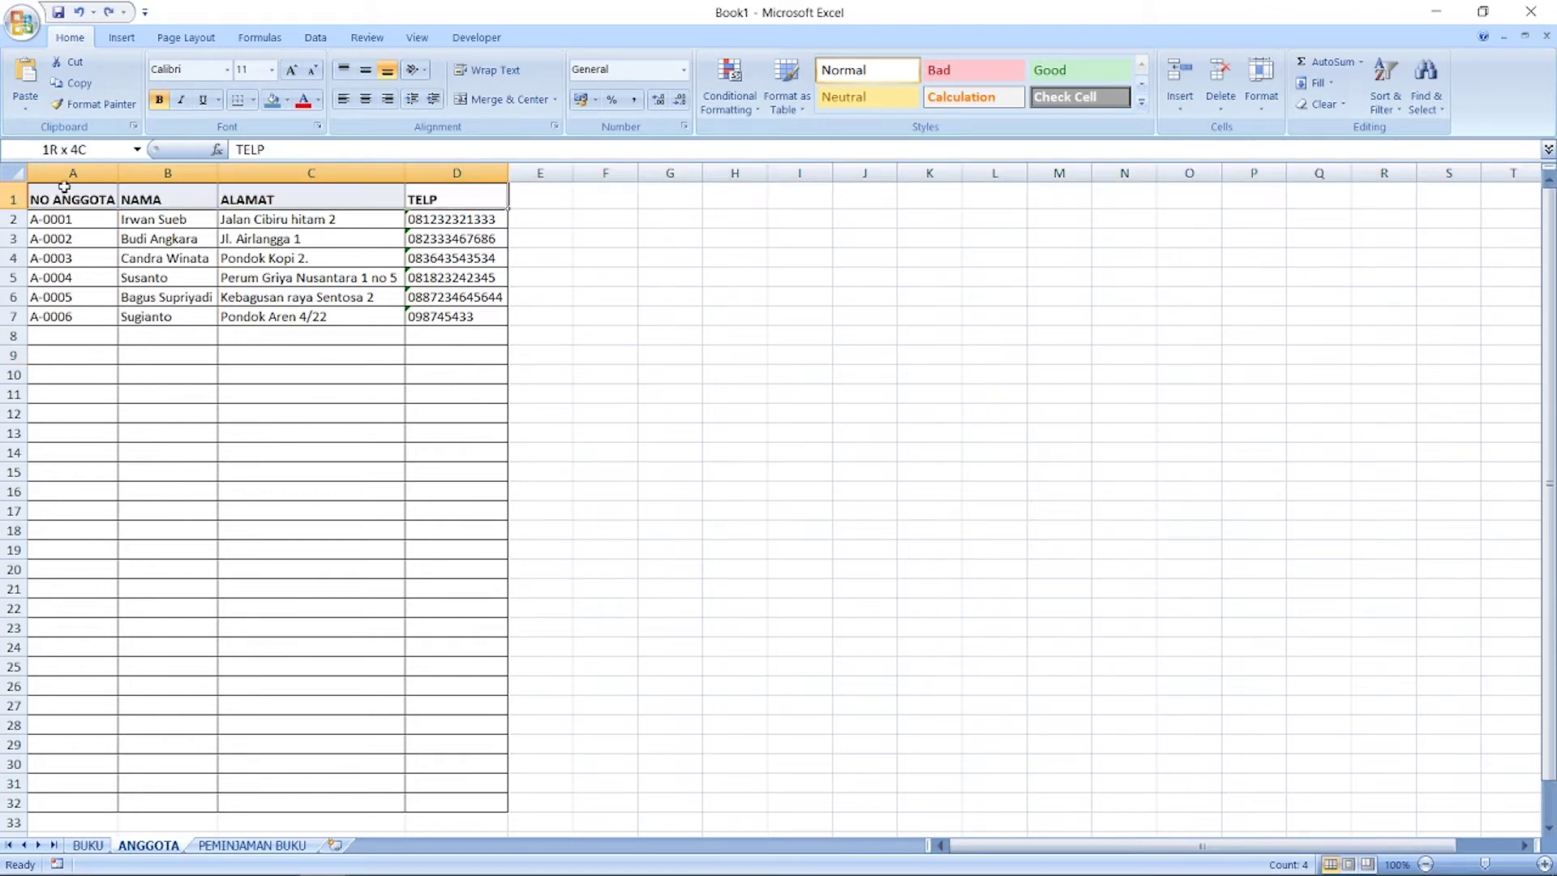
{"action": "left_click", "coordinate": [273, 99]}
{"action": "left_click", "coordinate": [366, 70]}
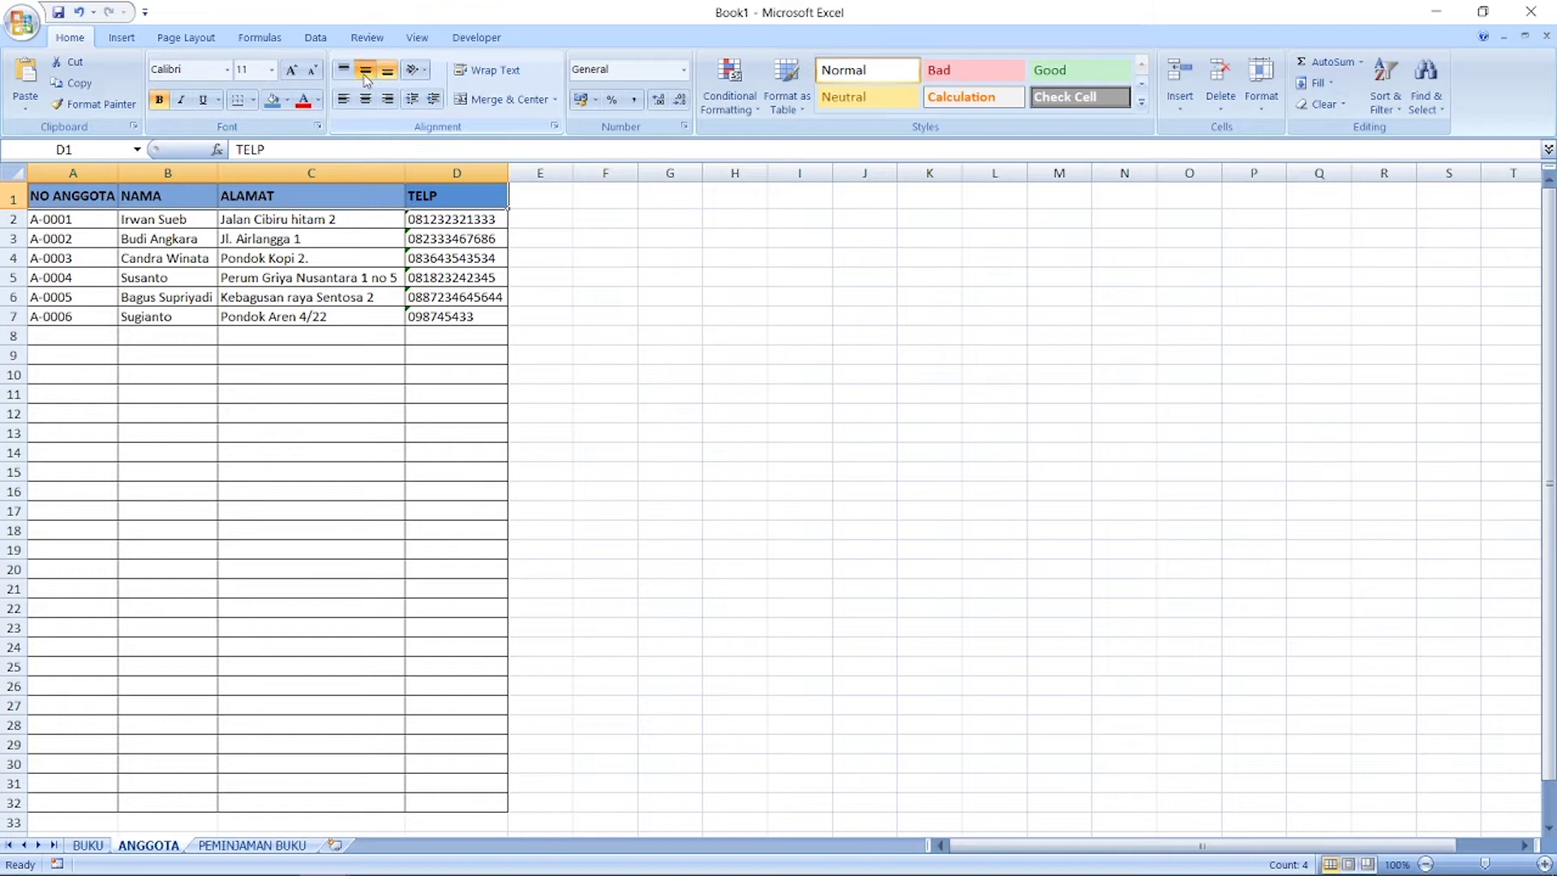
{"action": "left_click", "coordinate": [364, 378]}
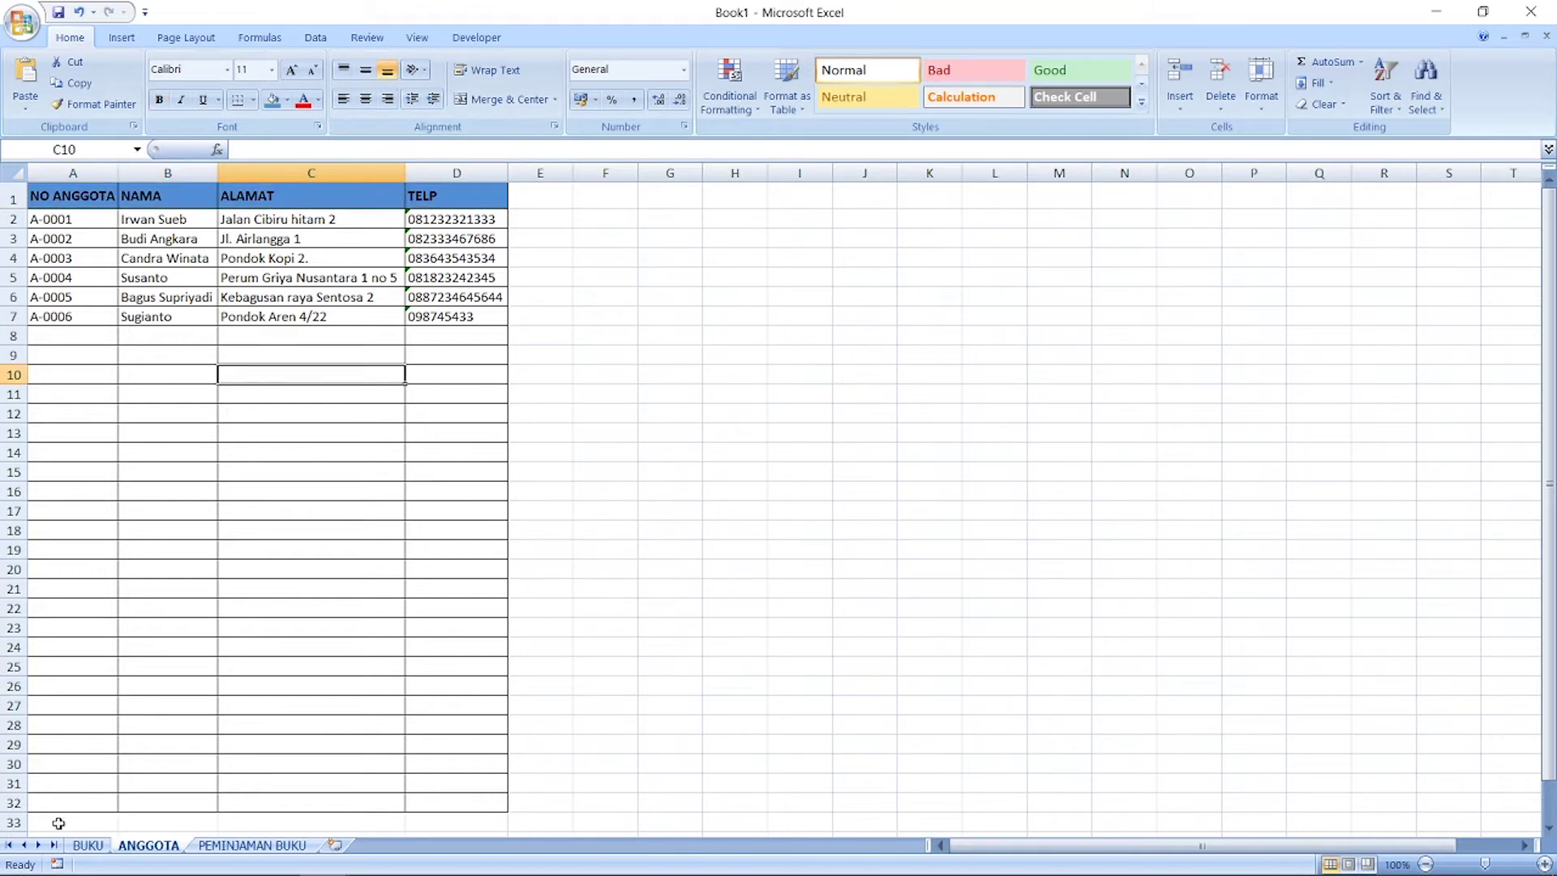
Step: Check the BUKU and ANGGOTA sheets, then open the empty PEMINJAMAN BUKU sheet
{"action": "left_click", "coordinate": [79, 848]}
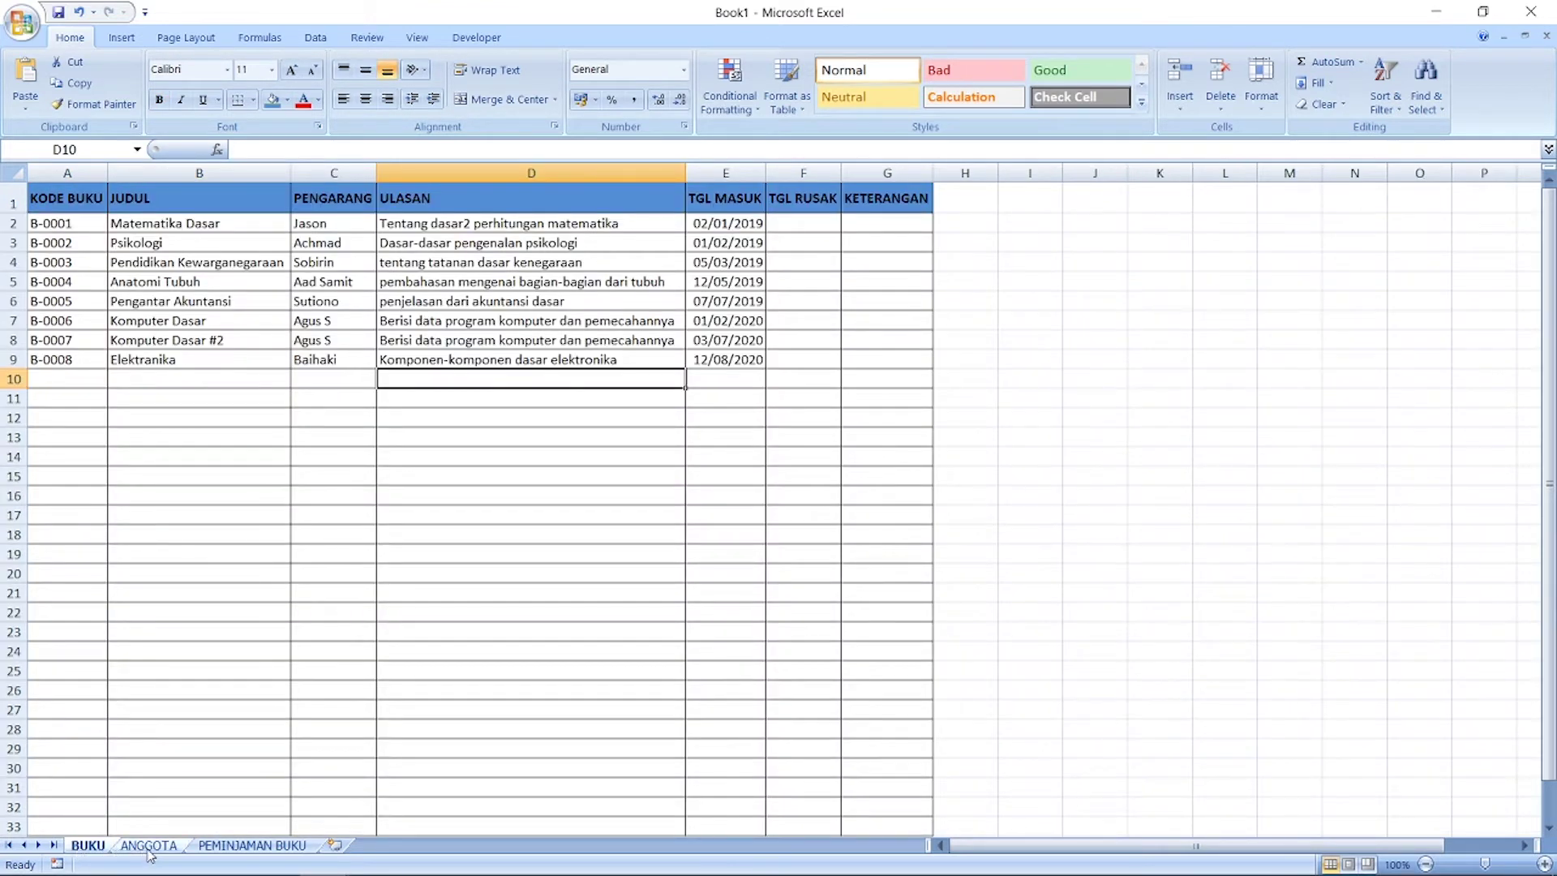
{"action": "left_click", "coordinate": [170, 848]}
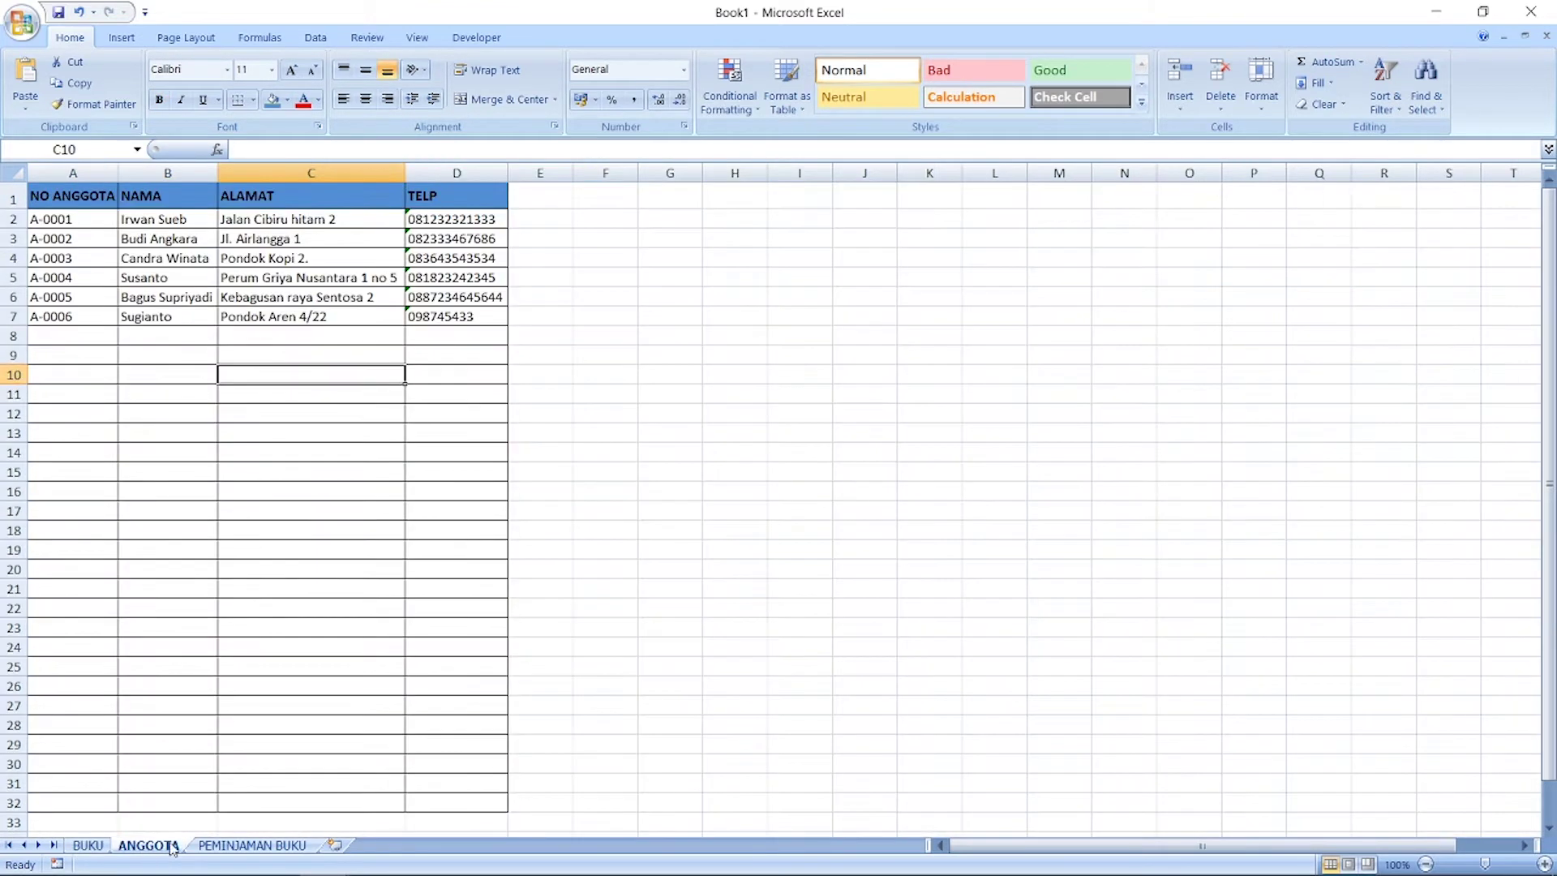
{"action": "left_click", "coordinate": [244, 846]}
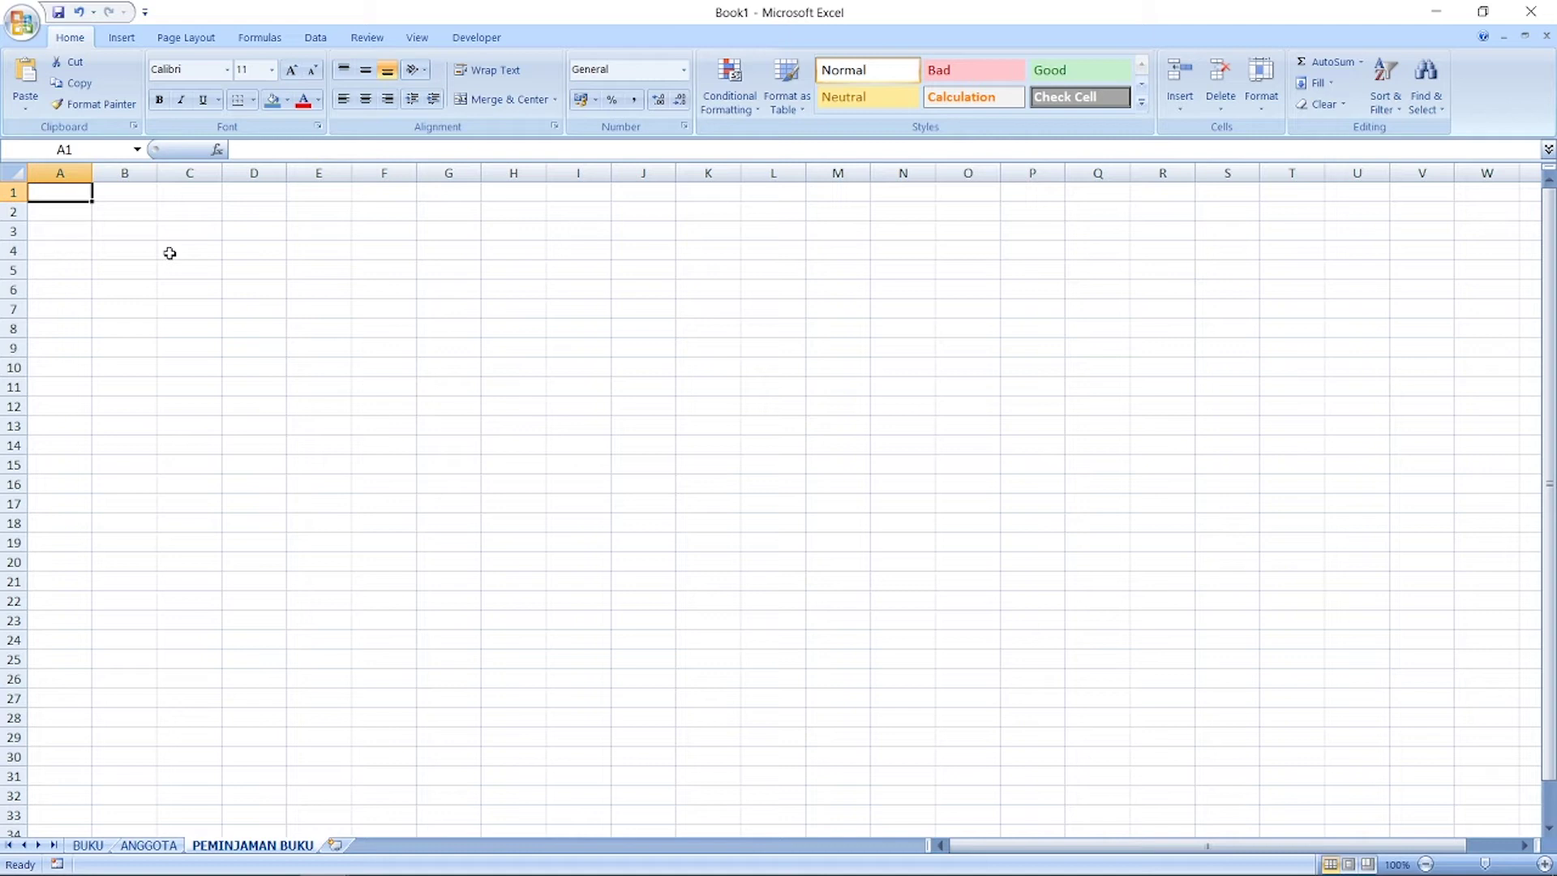
Step: Enter the headers NO ANGGOTA, KODE BUKU, TGL PINJAM and TGL KEMBALI in A1 through D1
{"action": "type", "text": "NO ANGGOTA"}
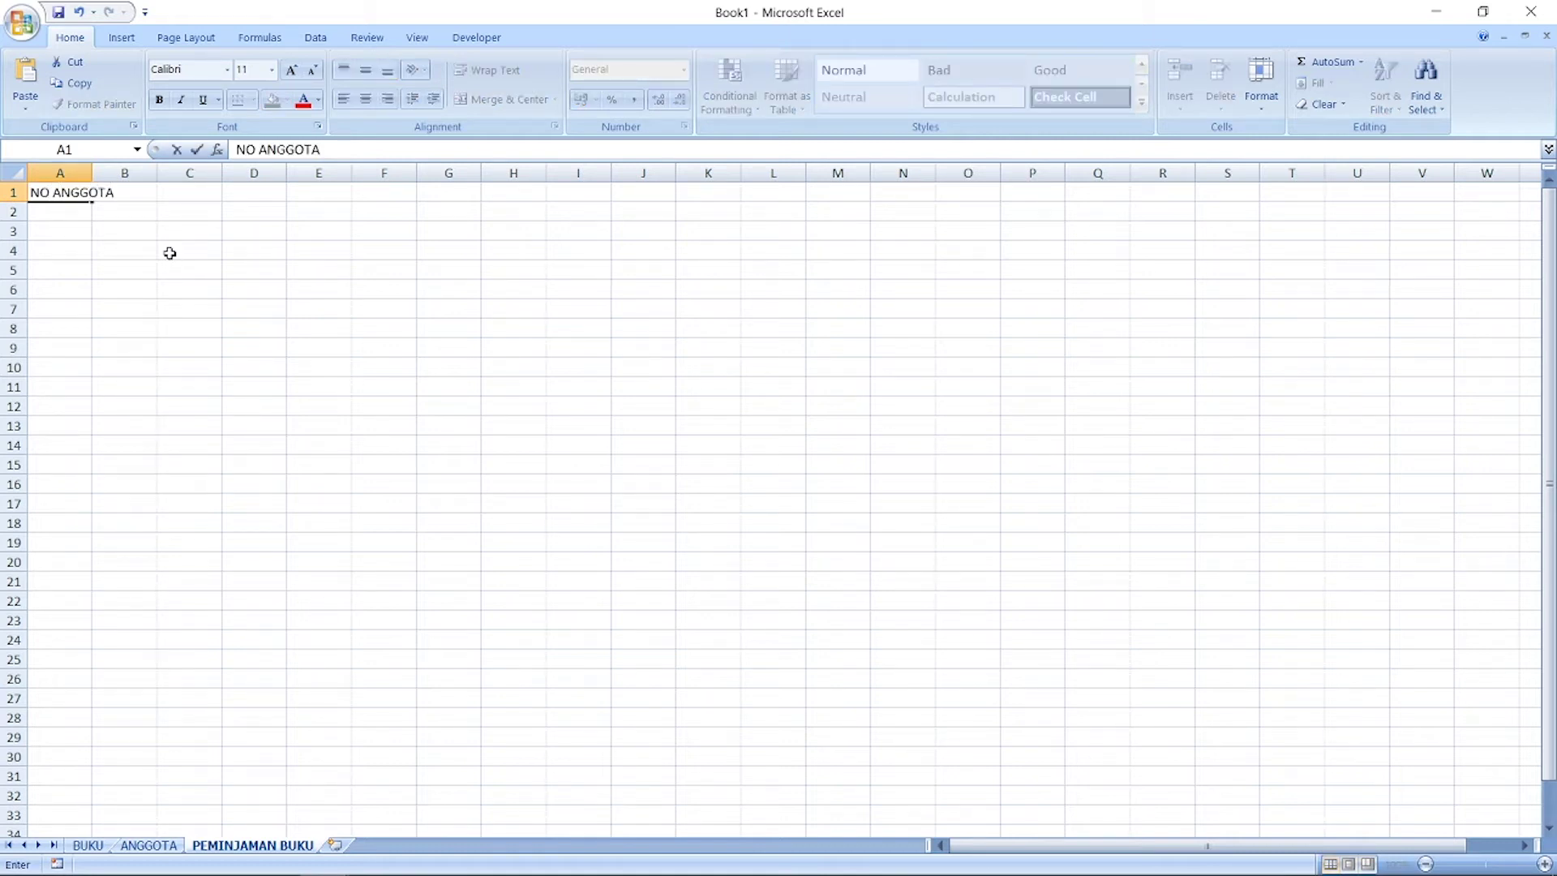
{"action": "key", "text": "Tab"}
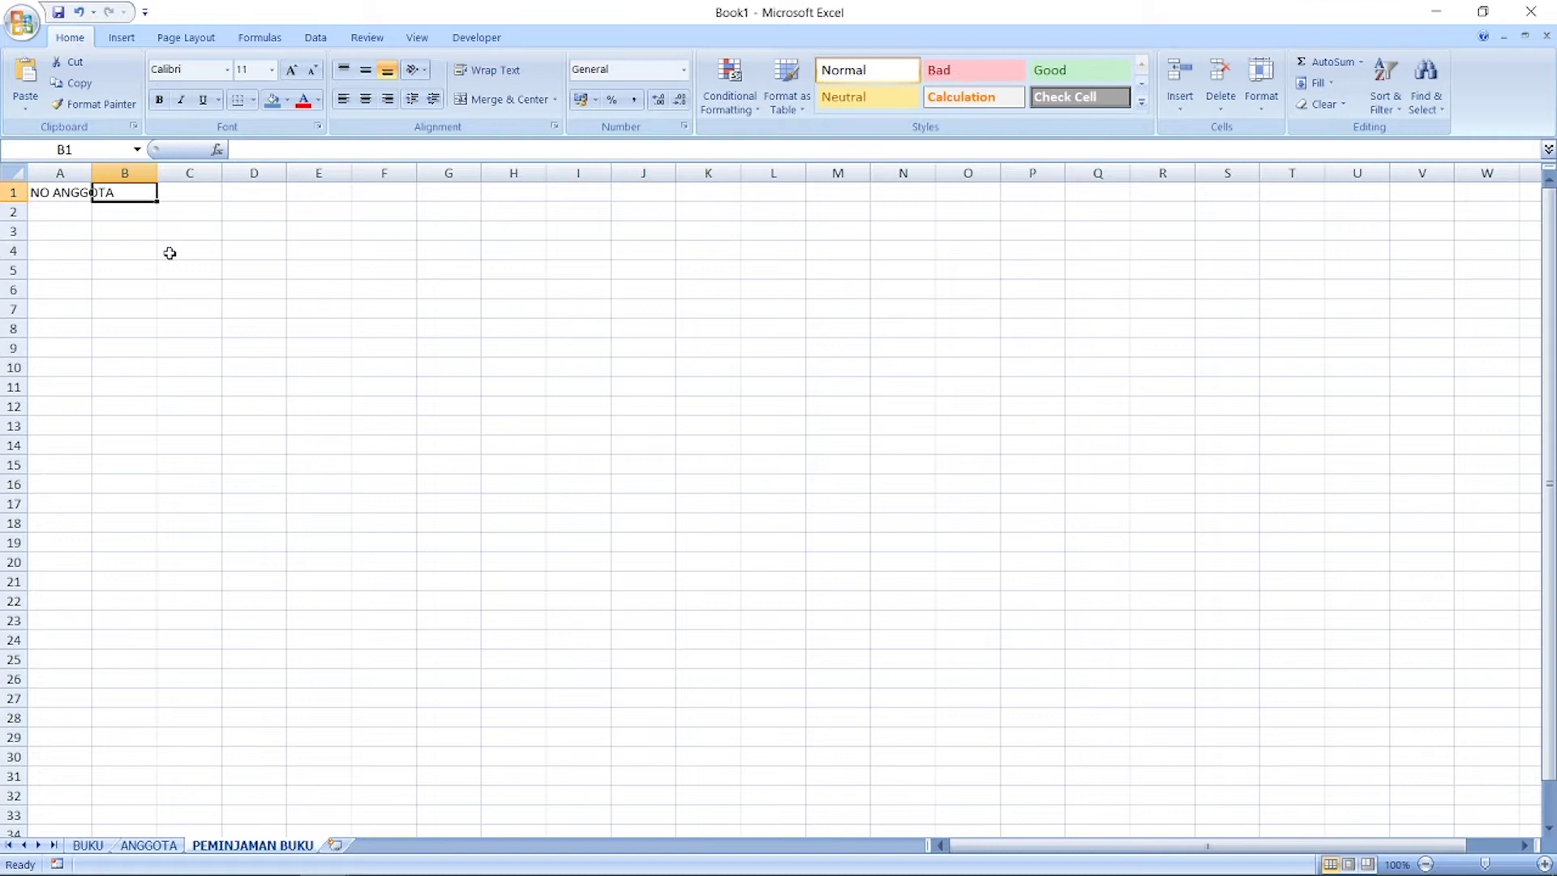
{"action": "type", "text": "KODE BUKU"}
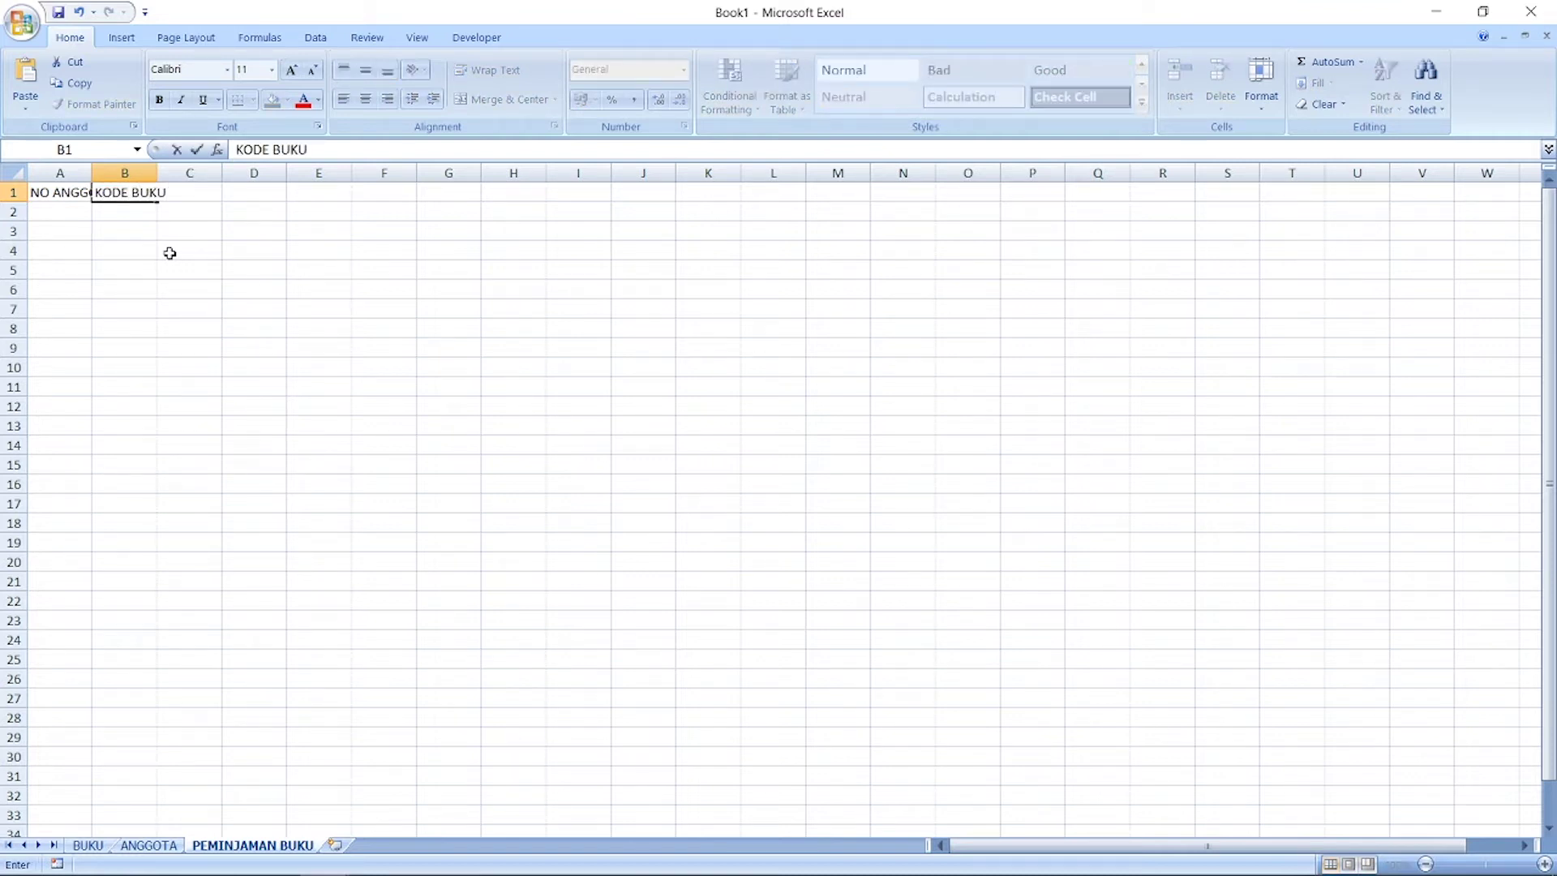
{"action": "key", "text": "Tab"}
{"action": "type", "text": "TGL PINJAM"}
{"action": "key", "text": "Tab"}
{"action": "type", "text": "TGL KEMBALI"}
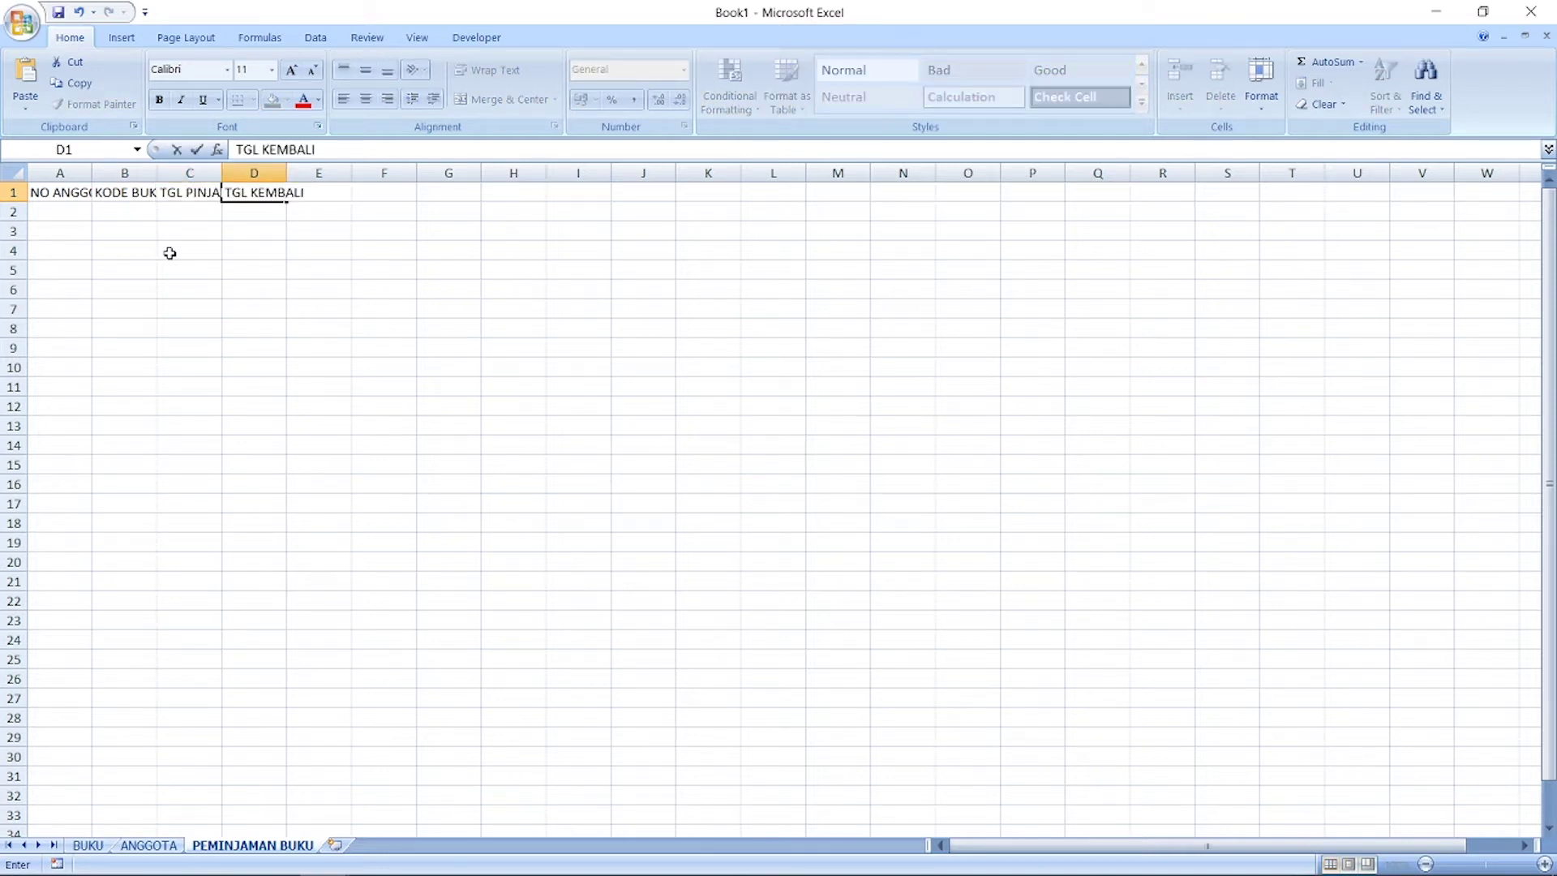
{"action": "key", "text": "Tab"}
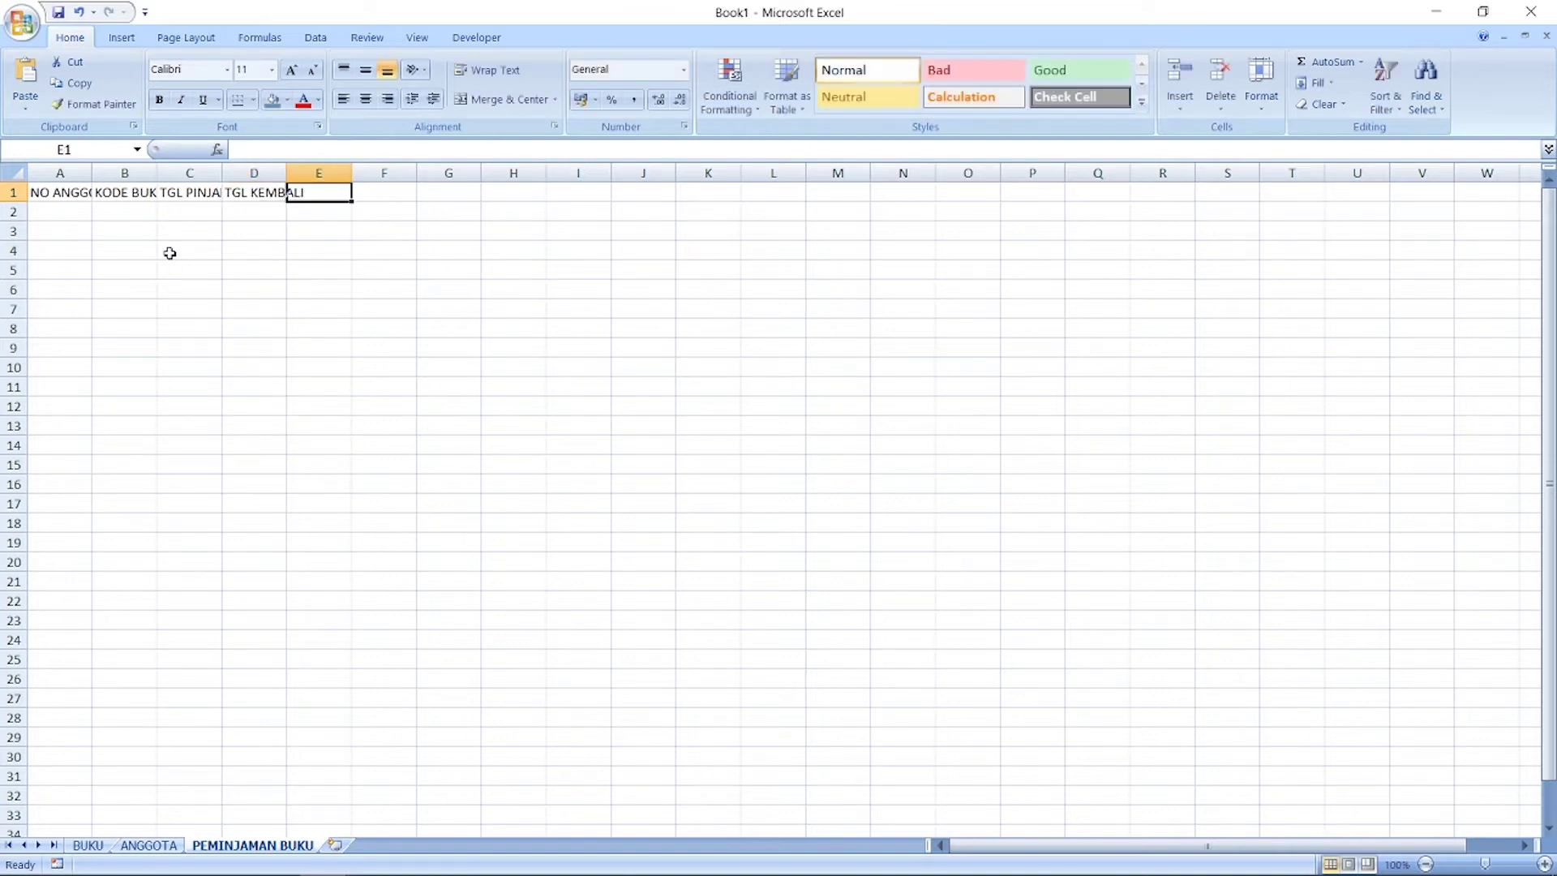
{"action": "left_click", "coordinate": [14, 172]}
Step: AutoFit columns A–D to their header text
{"action": "double_click", "coordinate": [92, 172]}
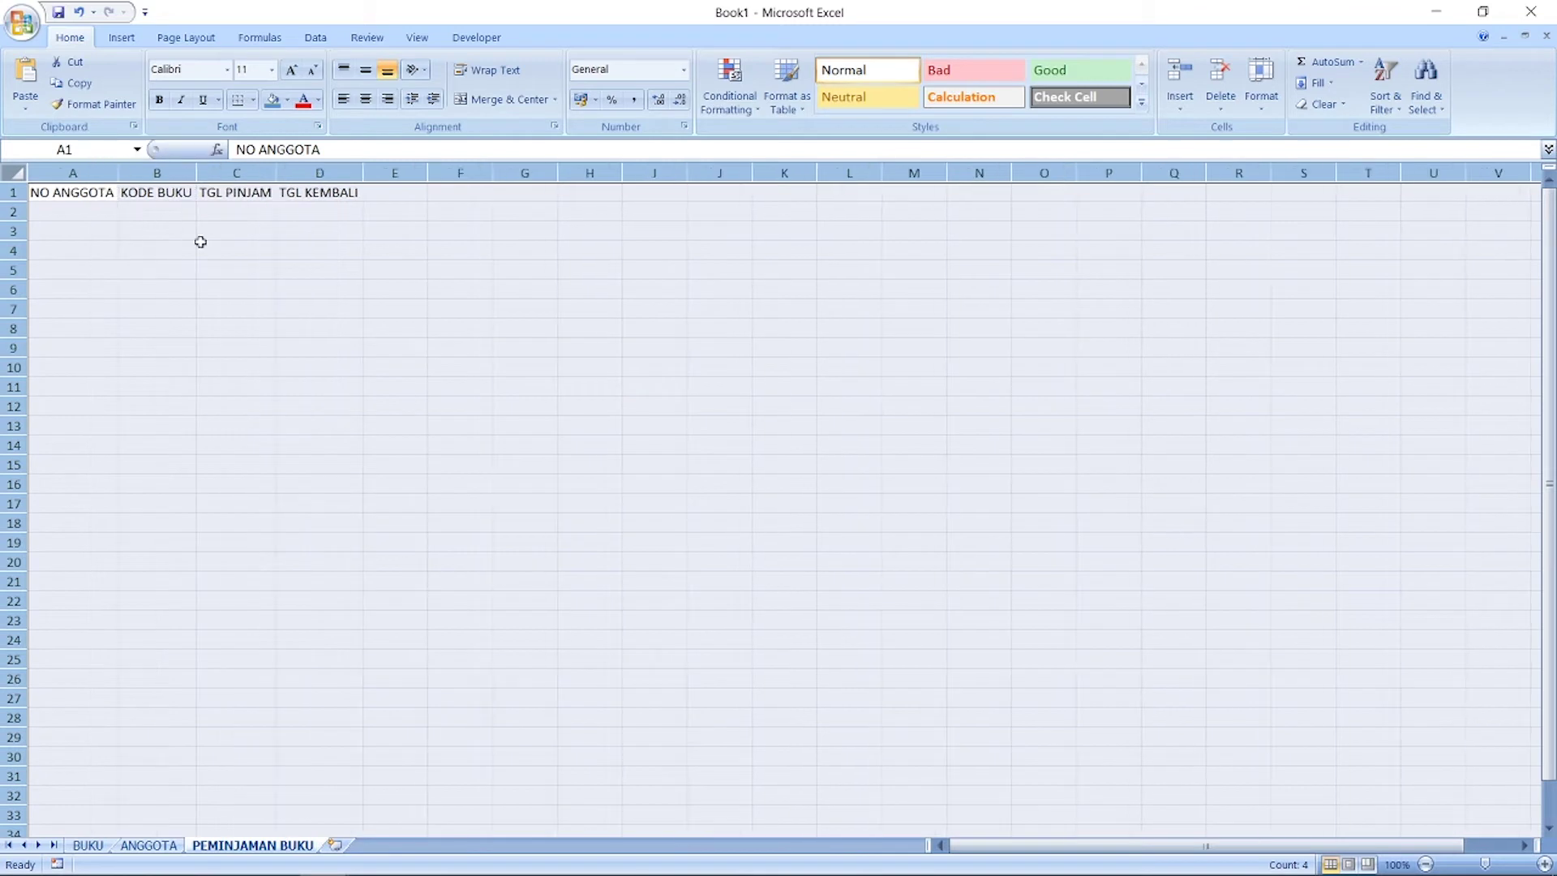
{"action": "left_click", "coordinate": [200, 242]}
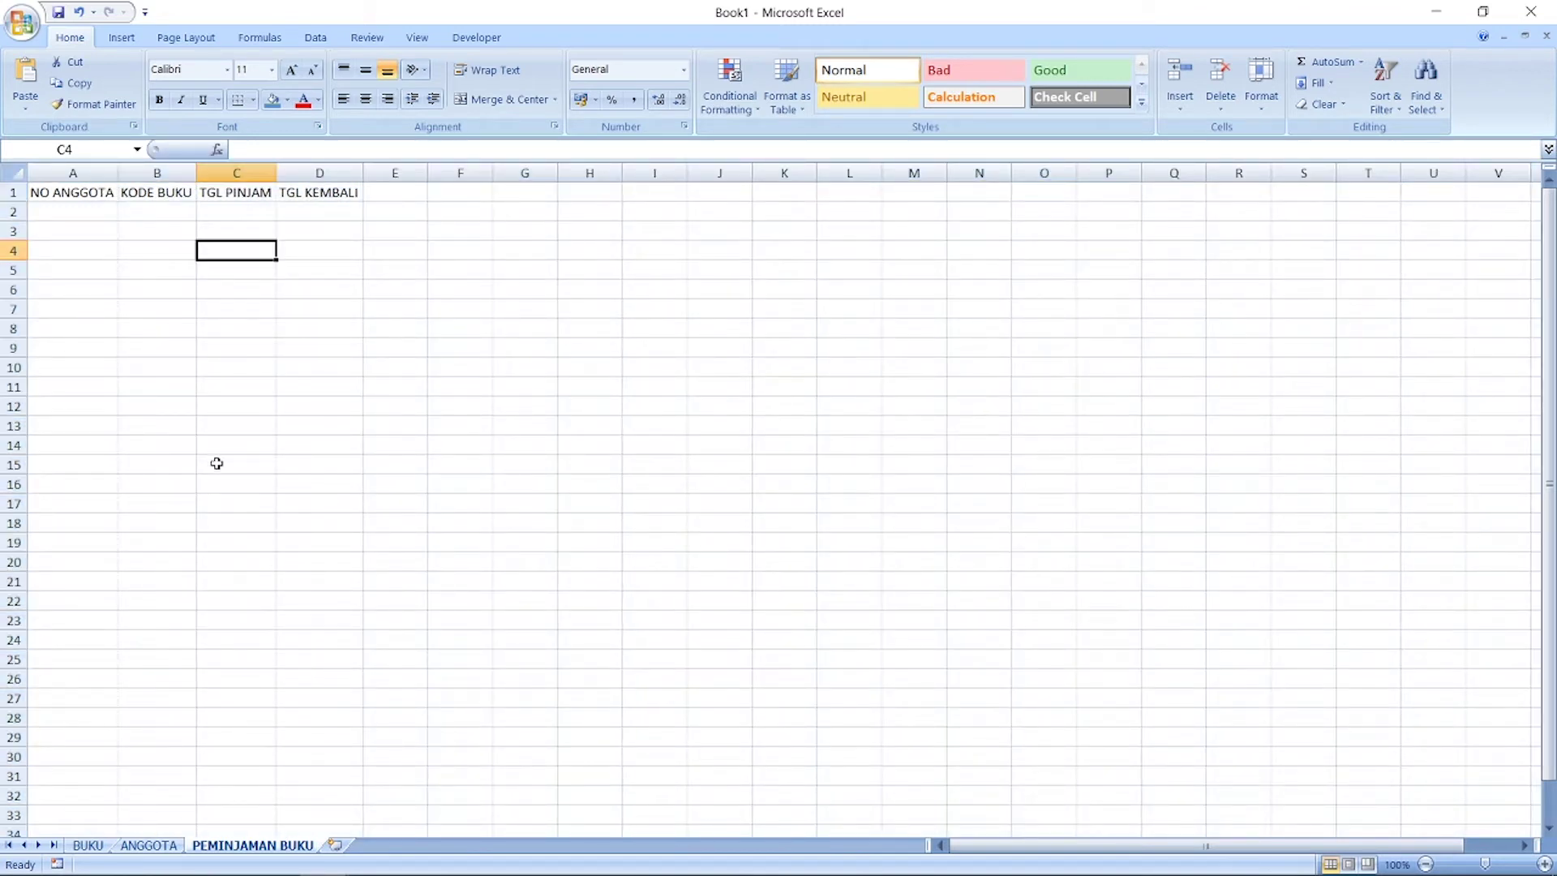
{"action": "left_click", "coordinate": [81, 210]}
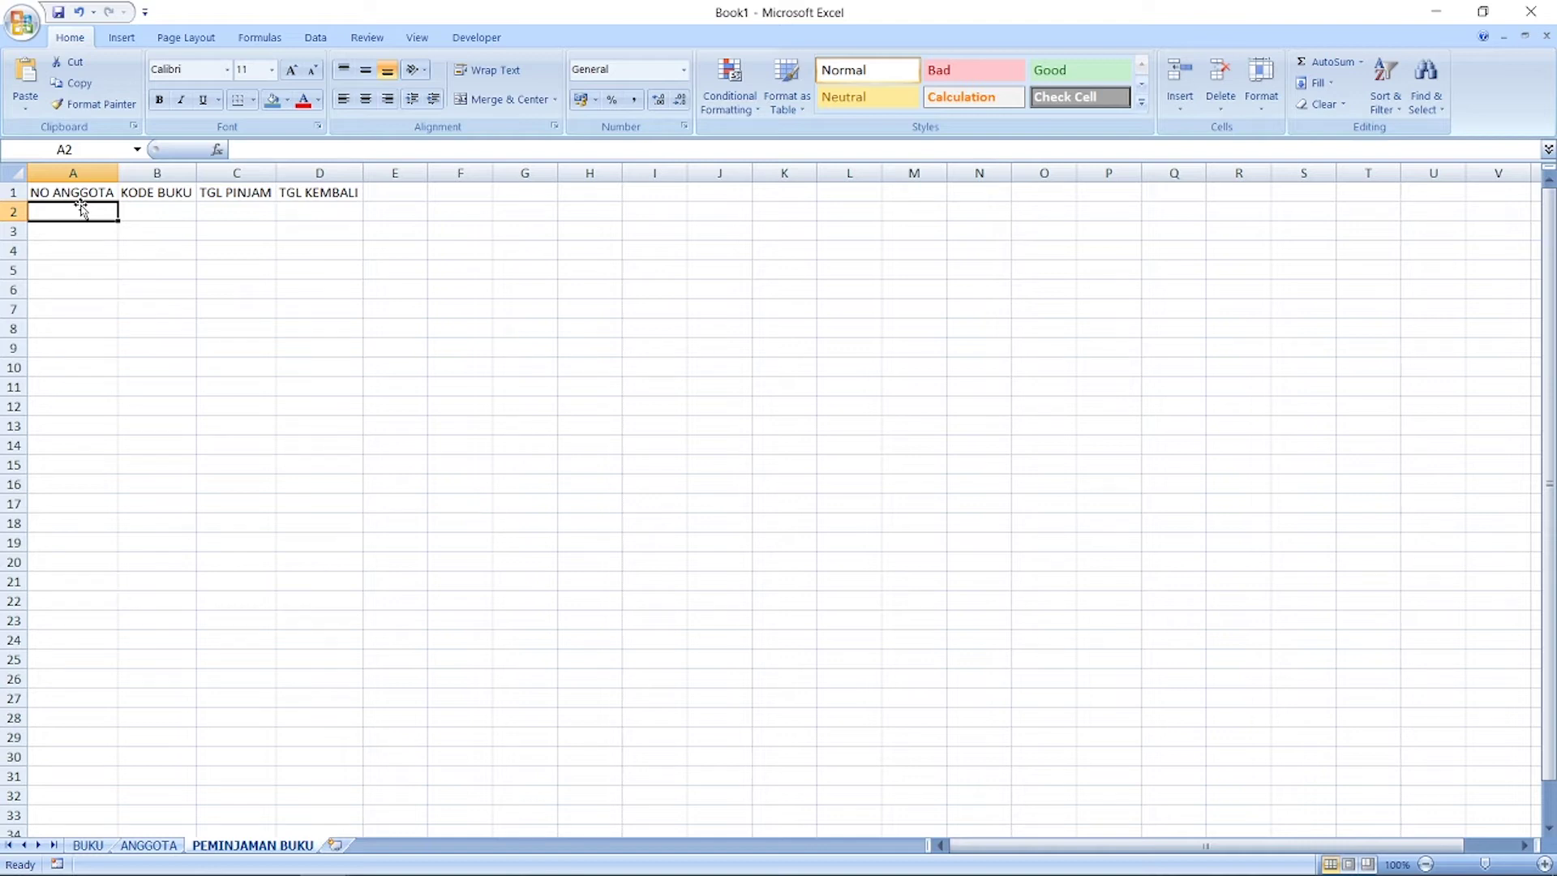
Step: Go over cells B1, C1, C2, D2, A2 and F2 to review the layout
{"action": "left_click", "coordinate": [172, 199]}
{"action": "left_click", "coordinate": [239, 198]}
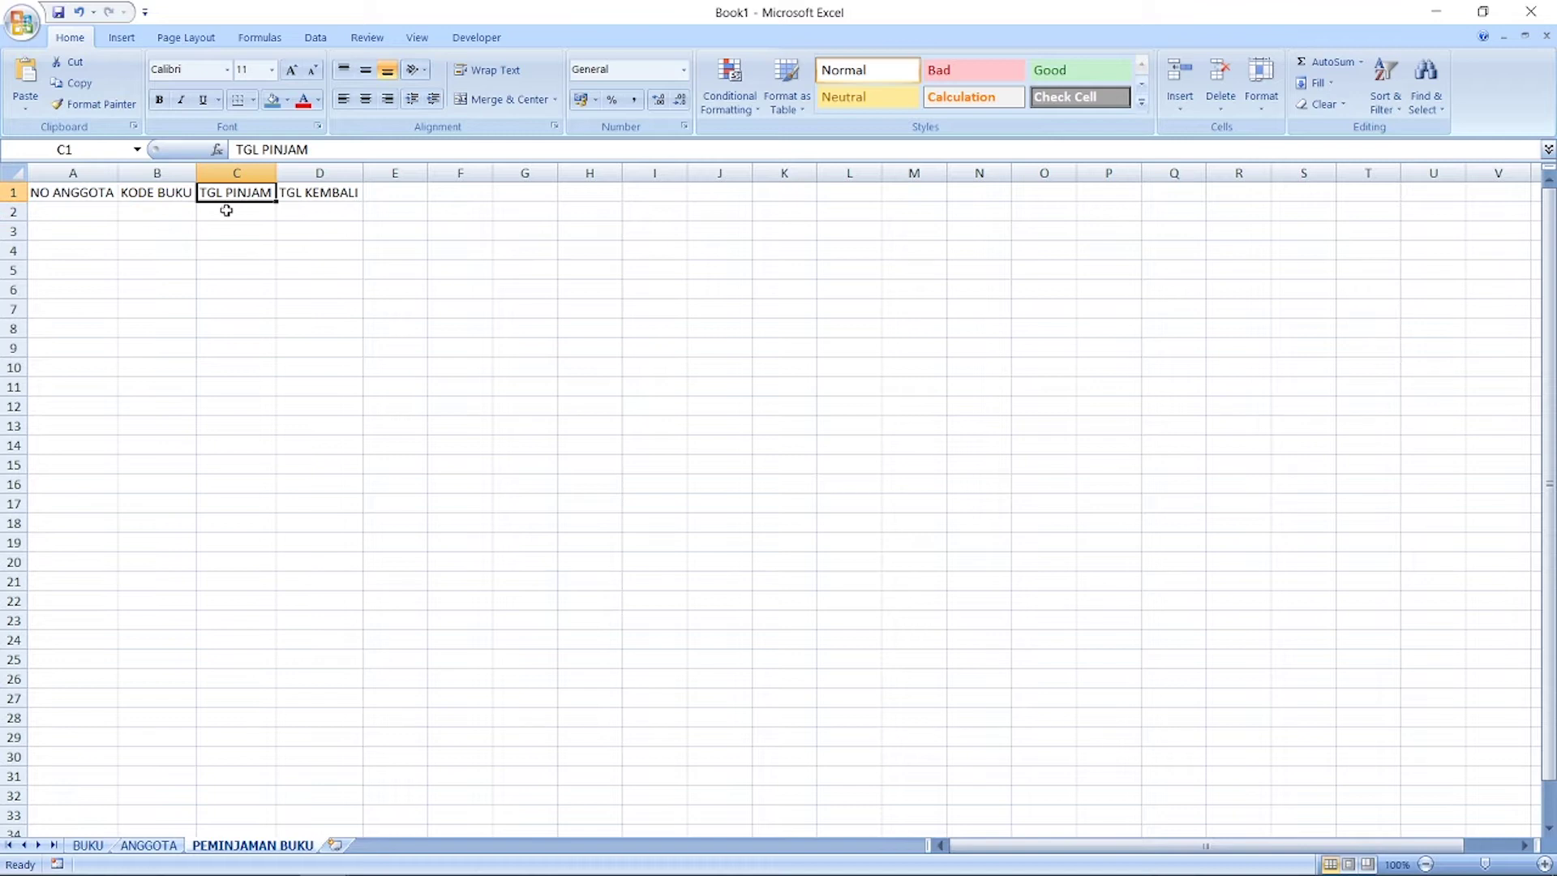
{"action": "left_click", "coordinate": [226, 211]}
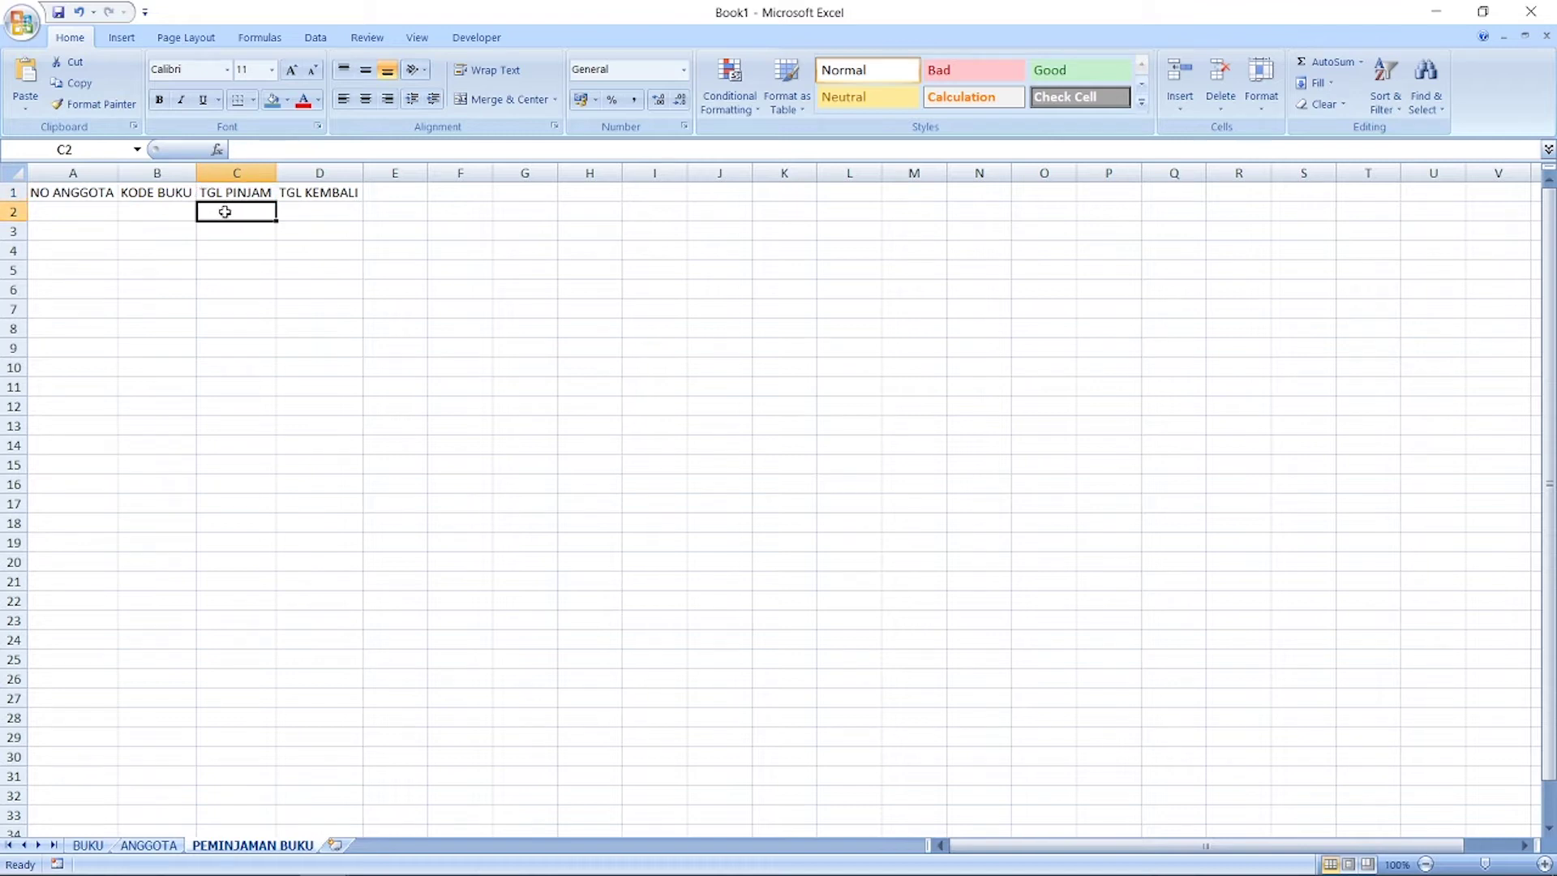
{"action": "left_click", "coordinate": [321, 210]}
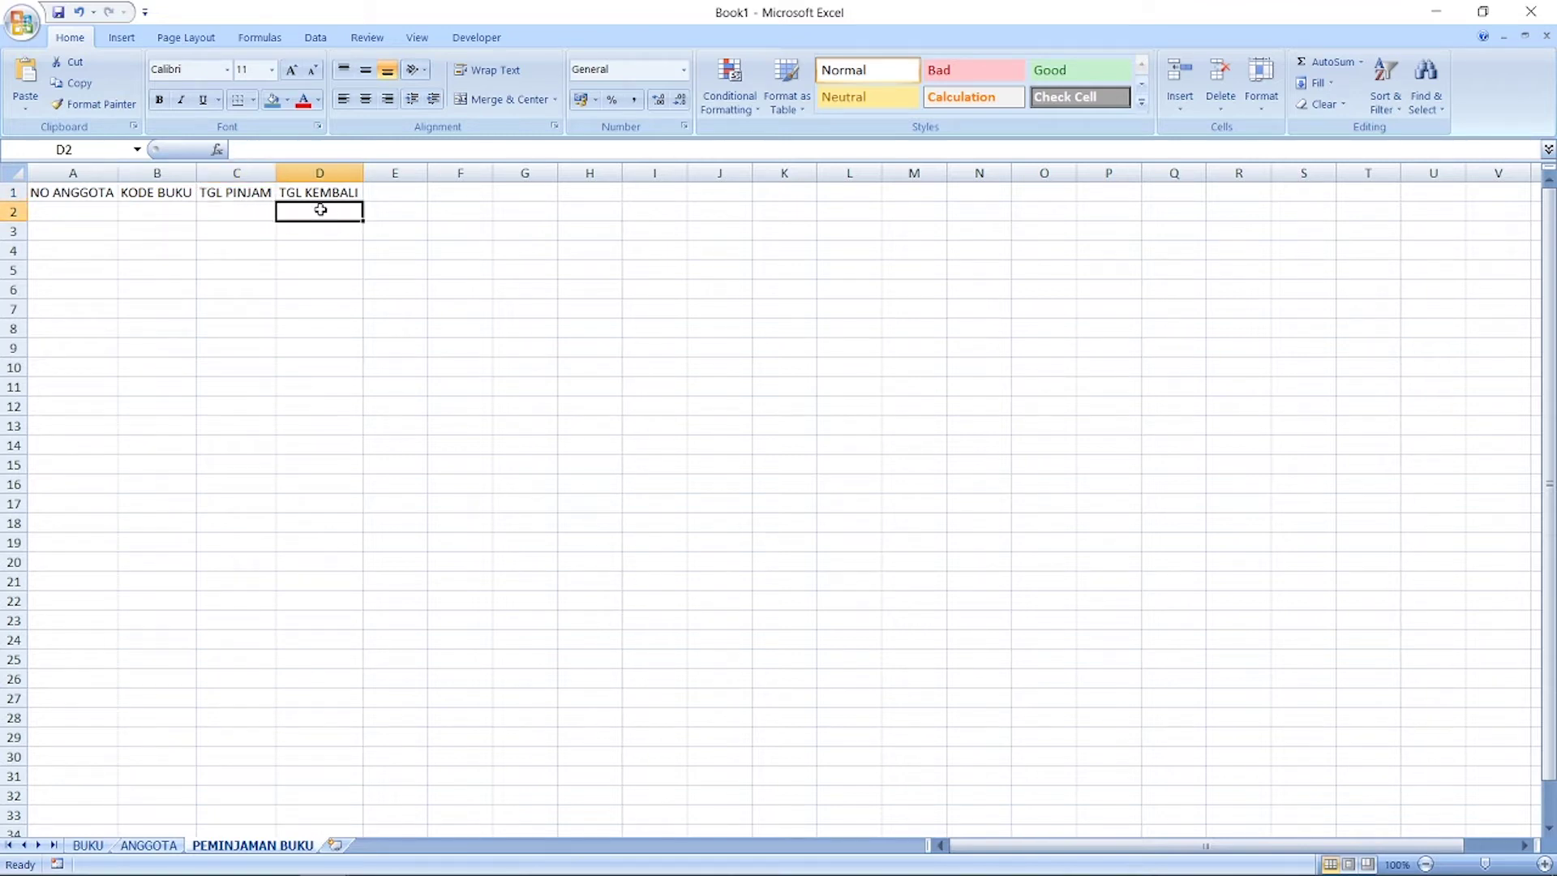
{"action": "left_click", "coordinate": [70, 210]}
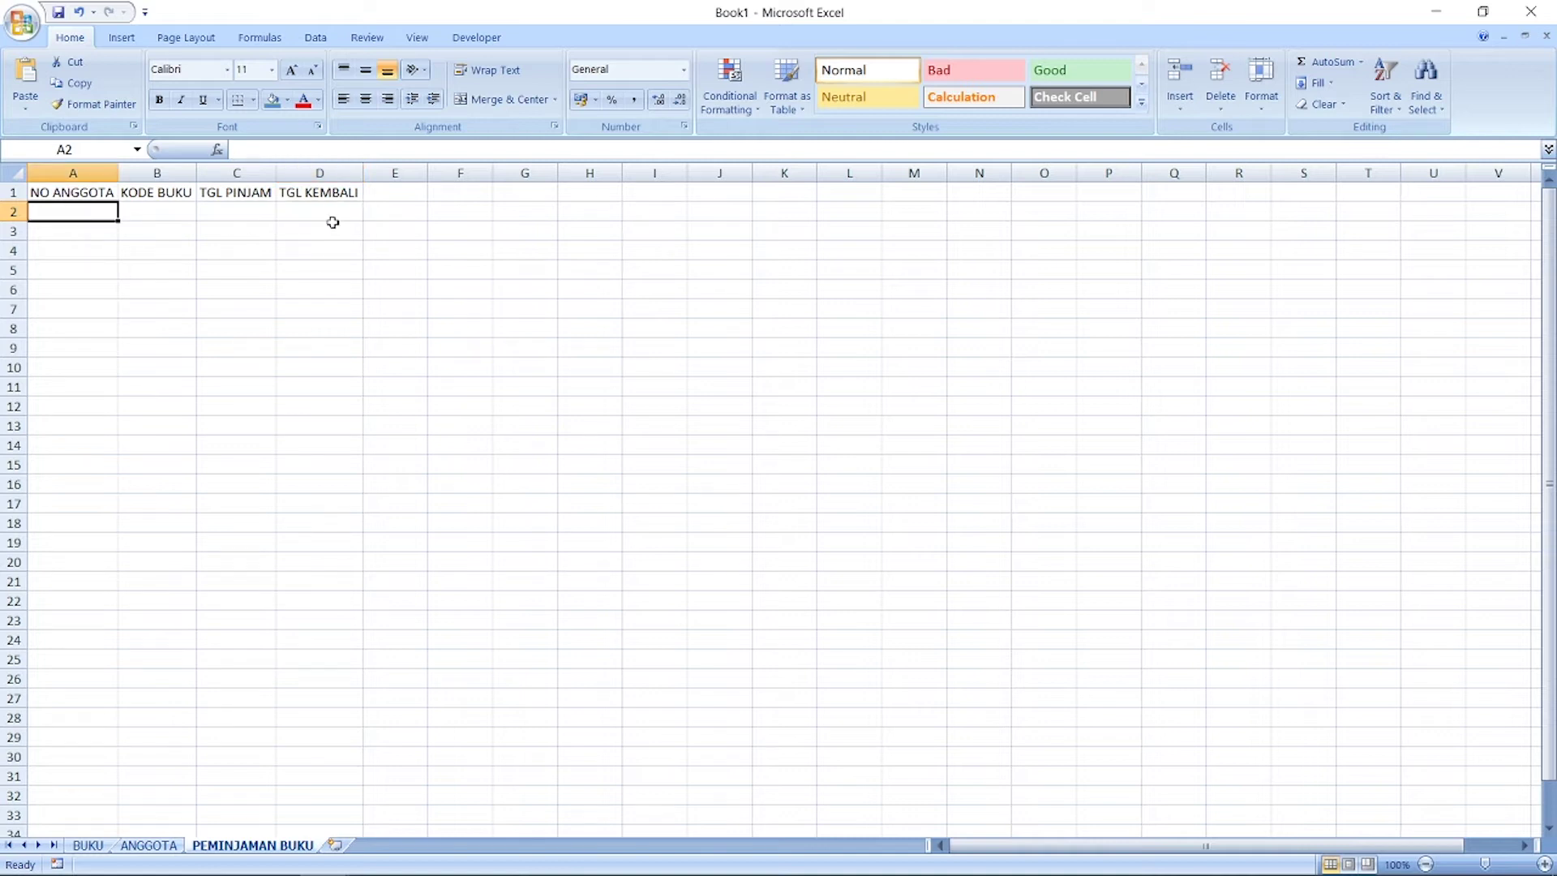
{"action": "left_click", "coordinate": [483, 209]}
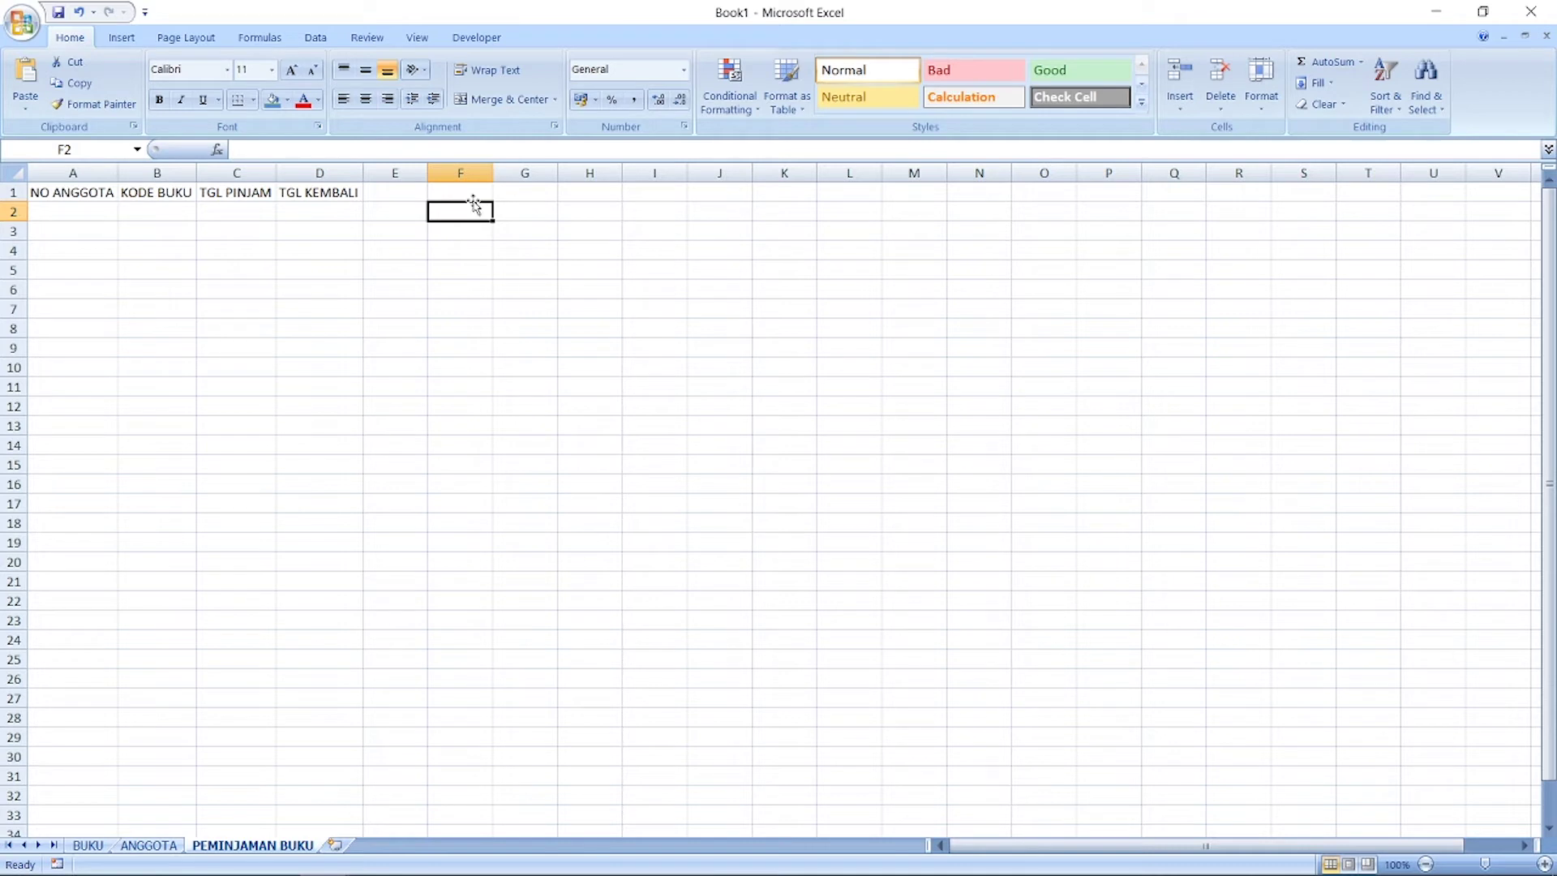
Step: Add headers NAMA ANGGOTA in F1 and NAMA BUKU in G1, fitting both columns
{"action": "left_click", "coordinate": [473, 192]}
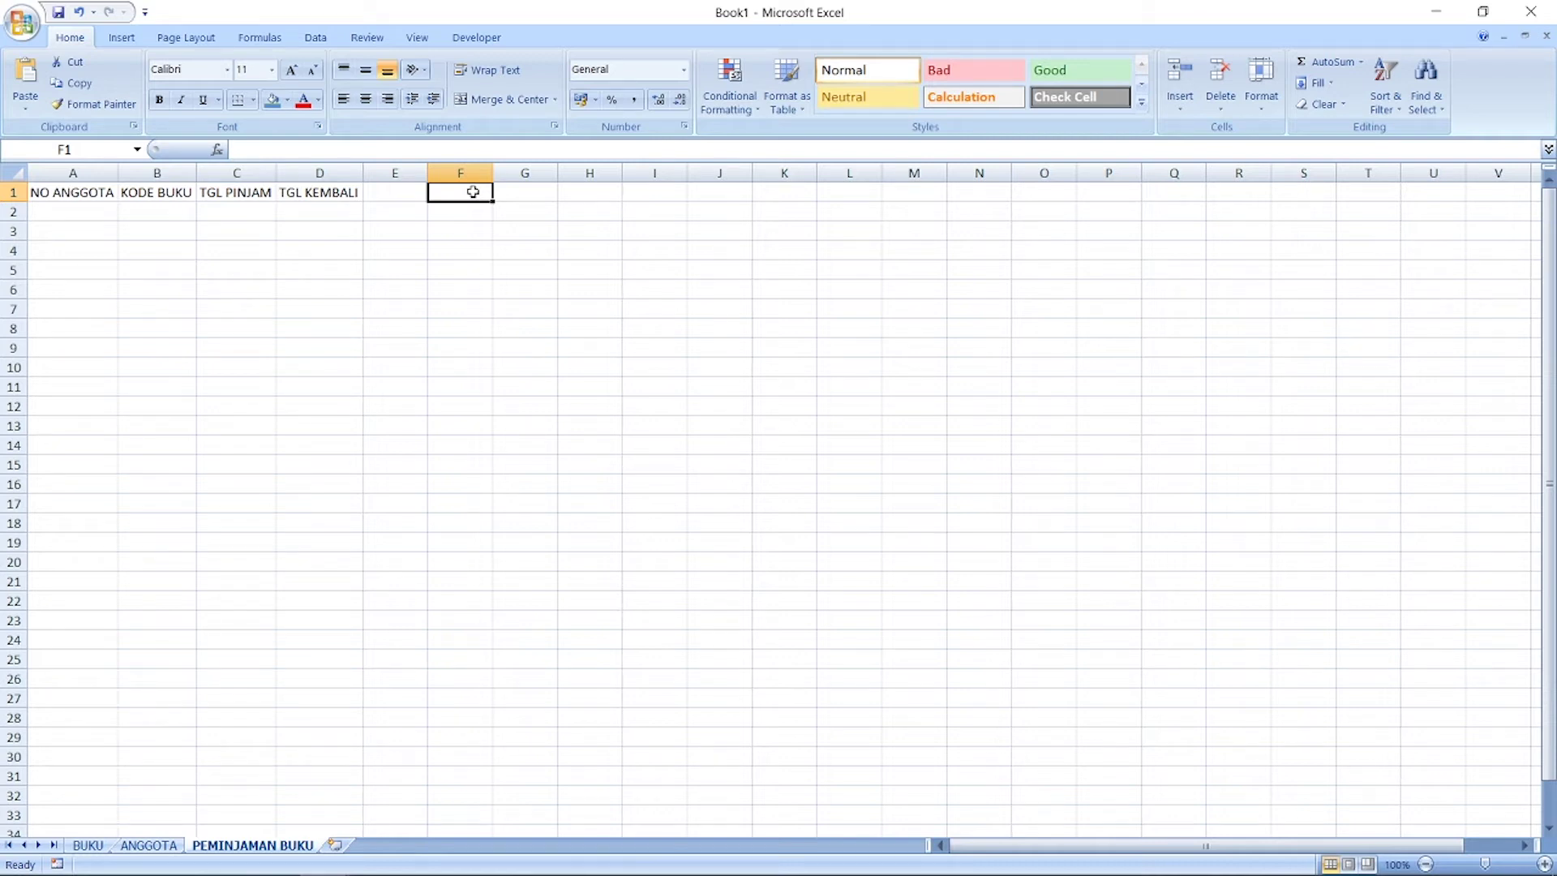
{"action": "type", "text": "NA"}
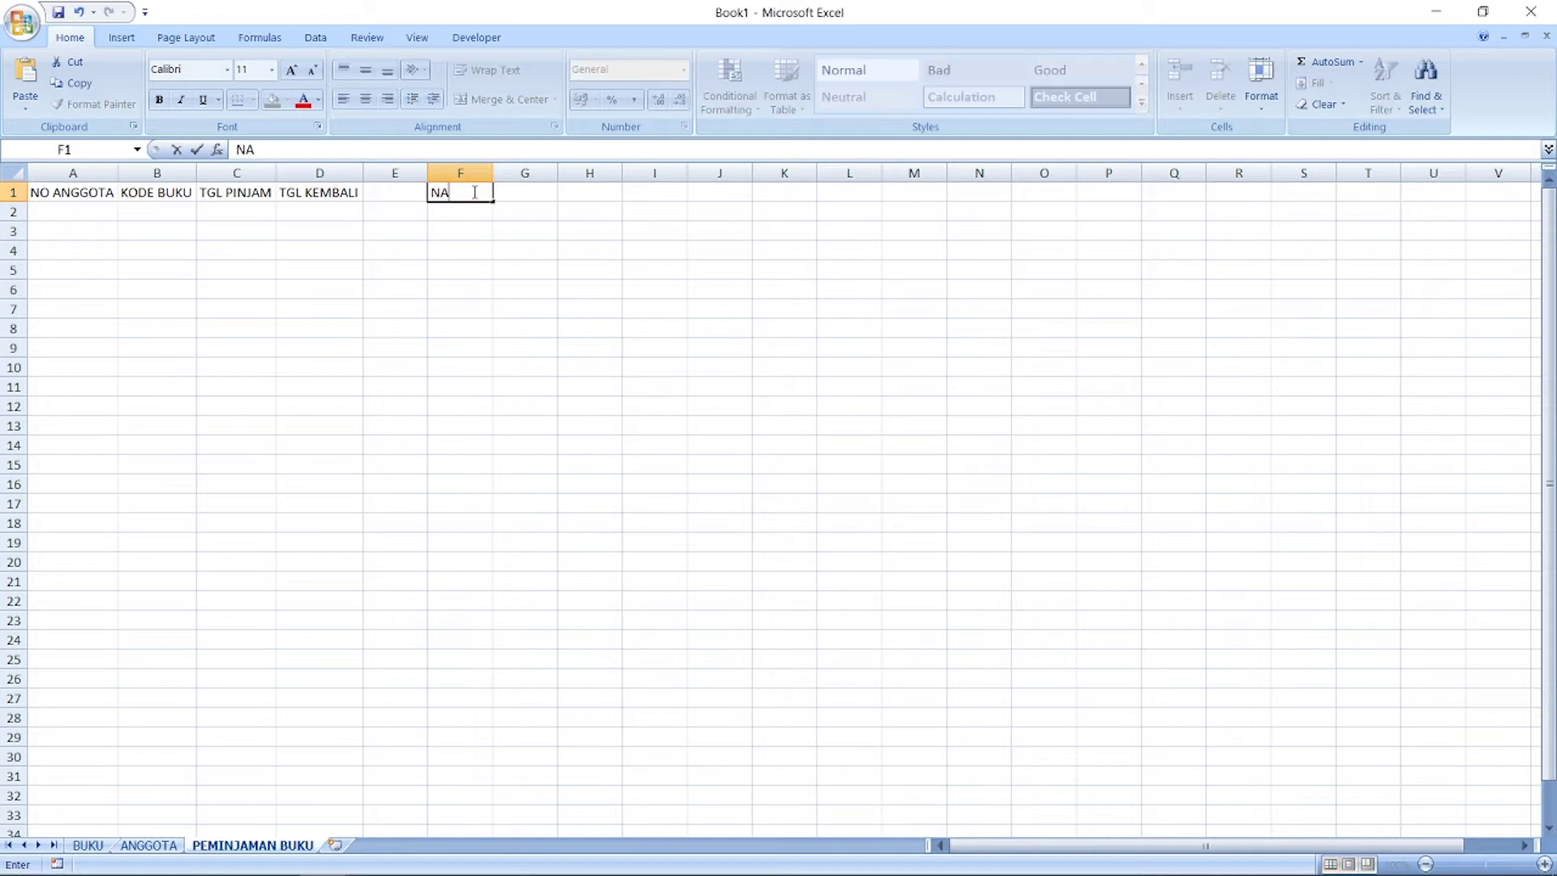
{"action": "type", "text": "MA ANGGOTA"}
{"action": "key", "text": "Tab"}
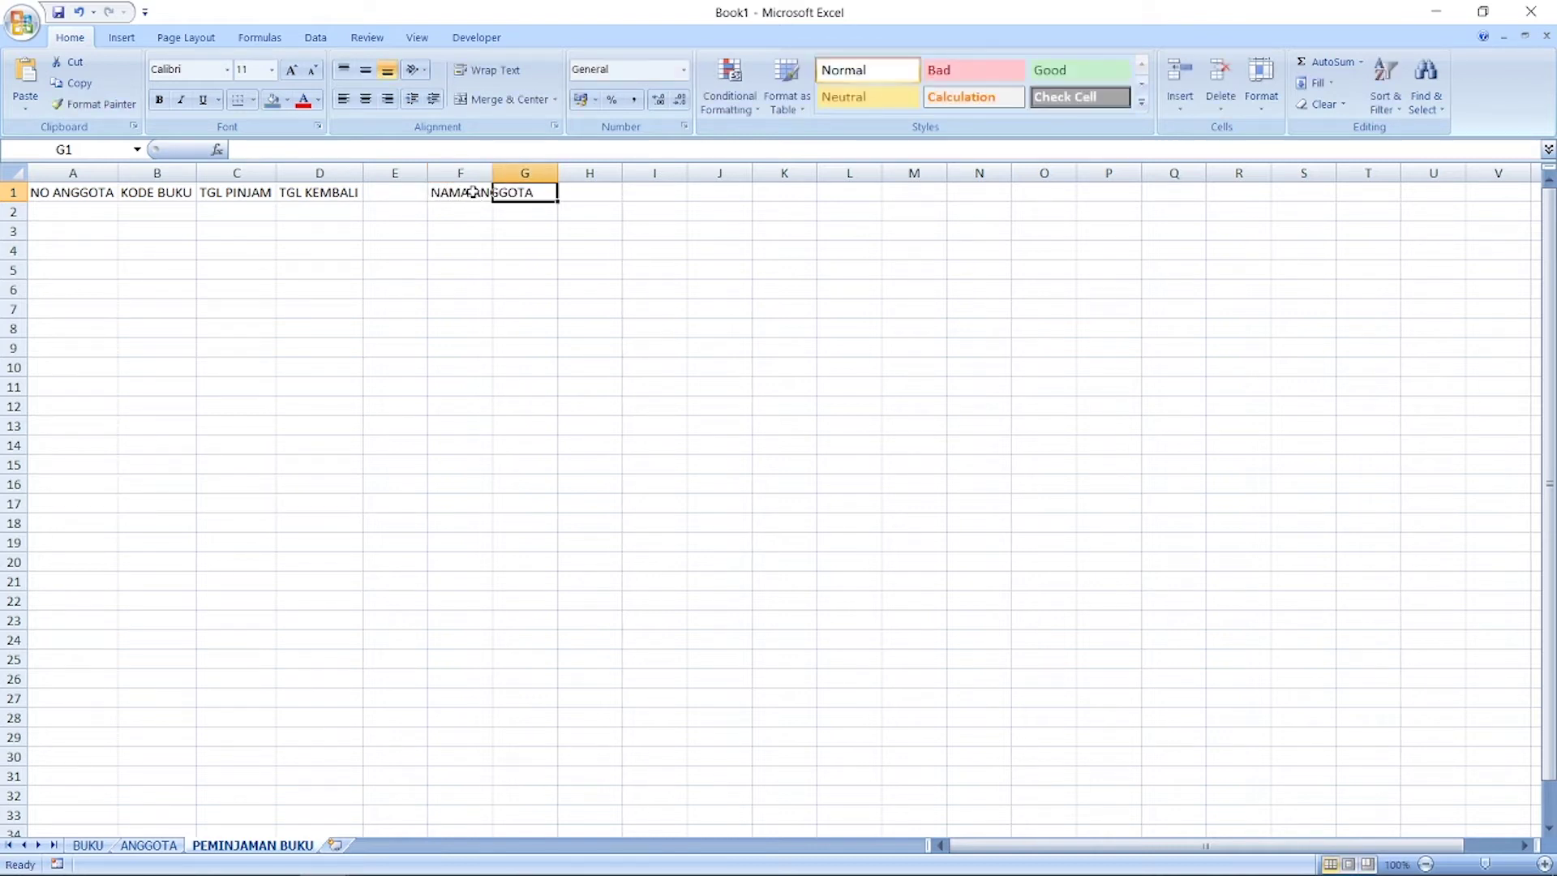
{"action": "type", "text": "NAMA BUKU"}
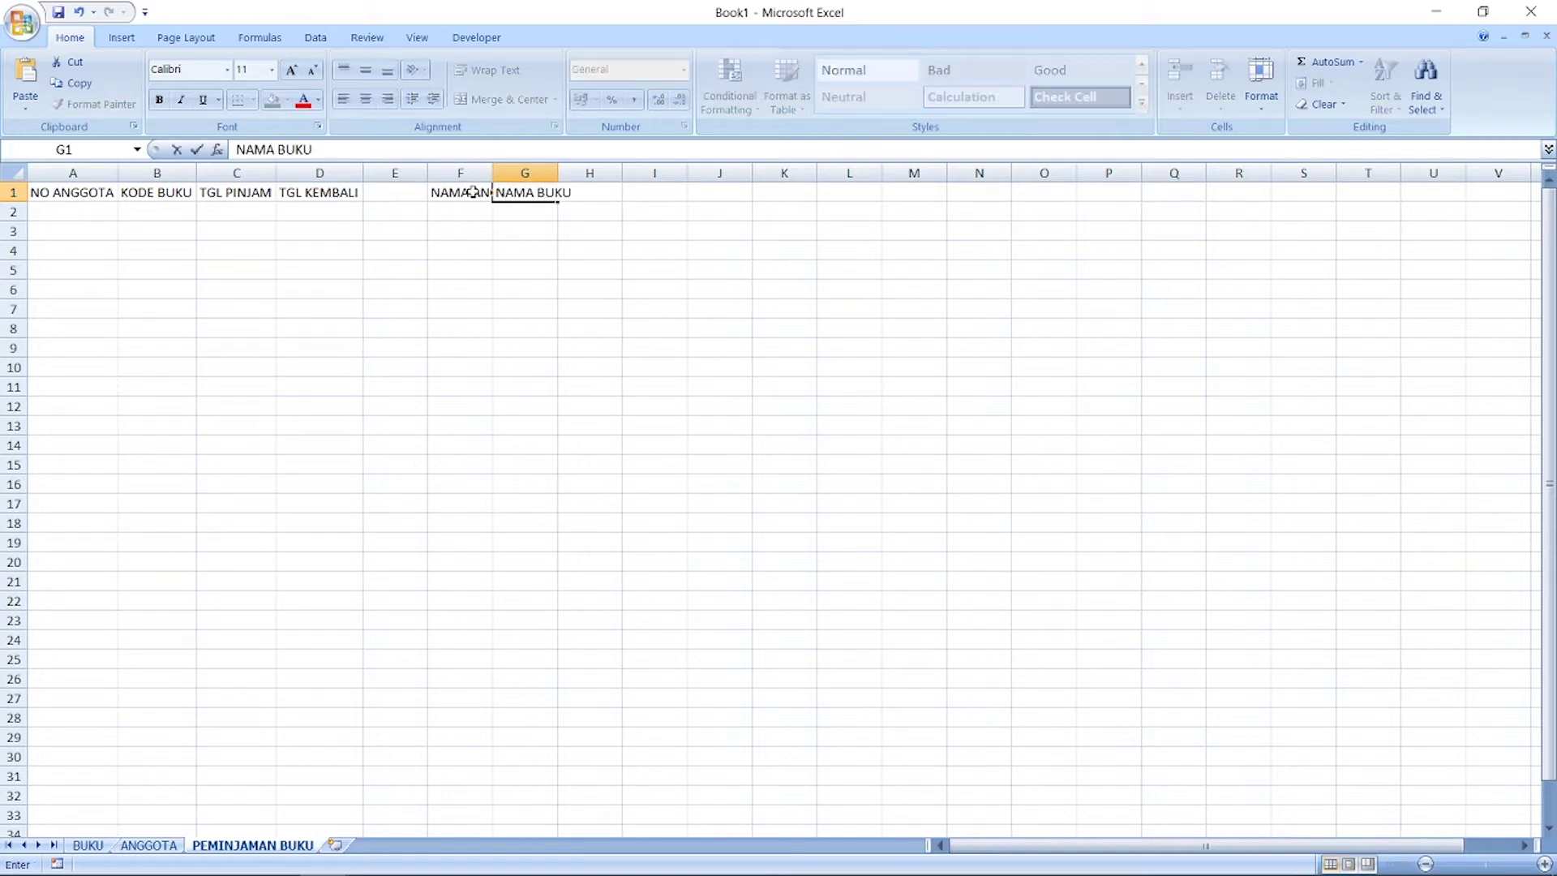
{"action": "key", "text": "Tab"}
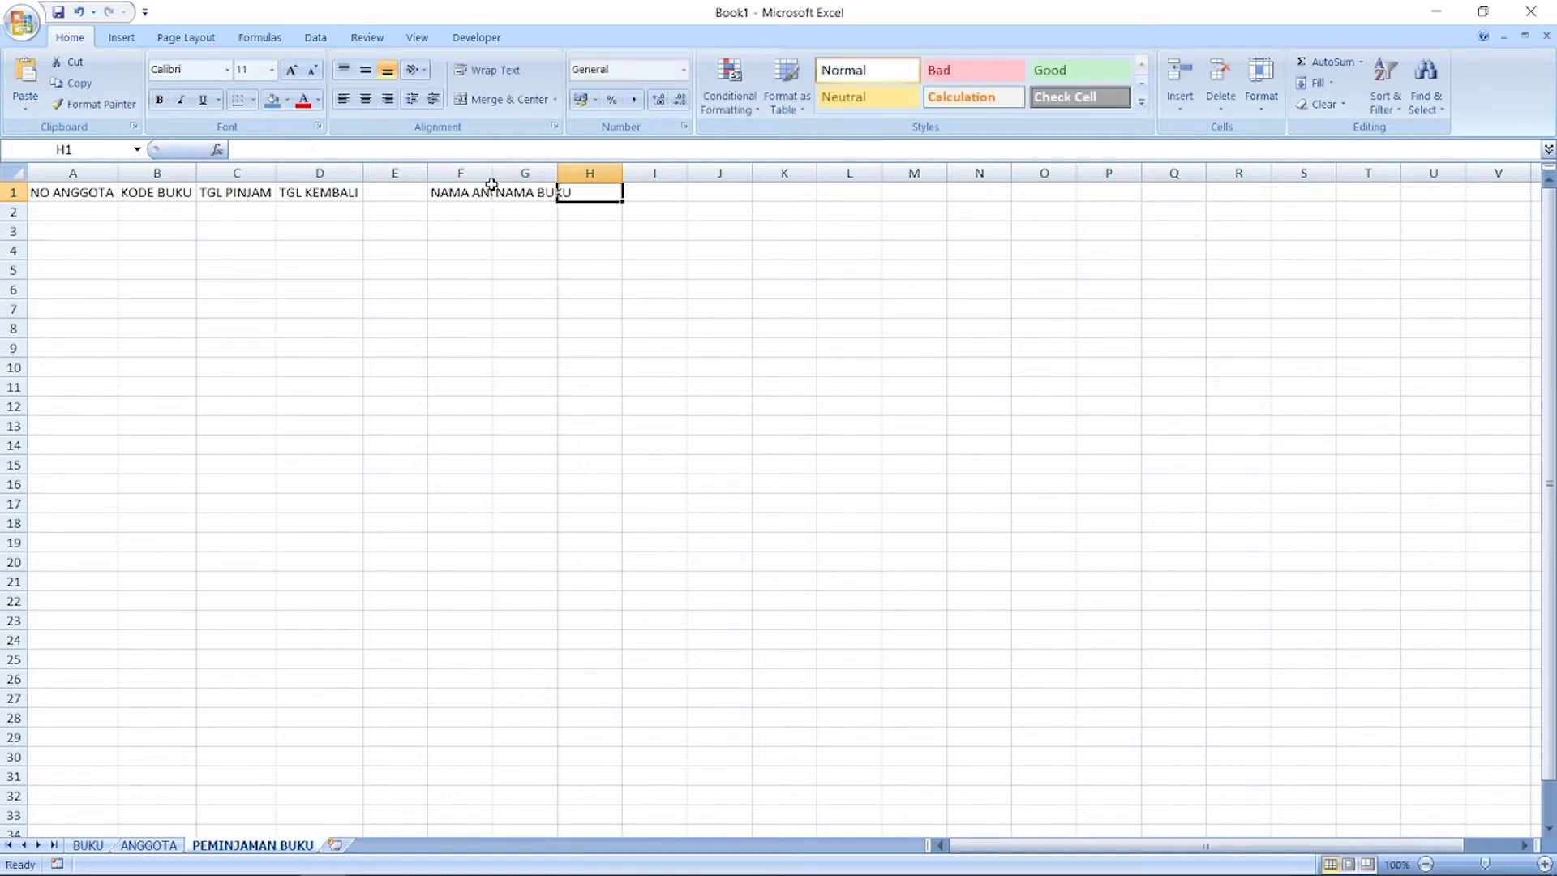
{"action": "double_click", "coordinate": [491, 176]}
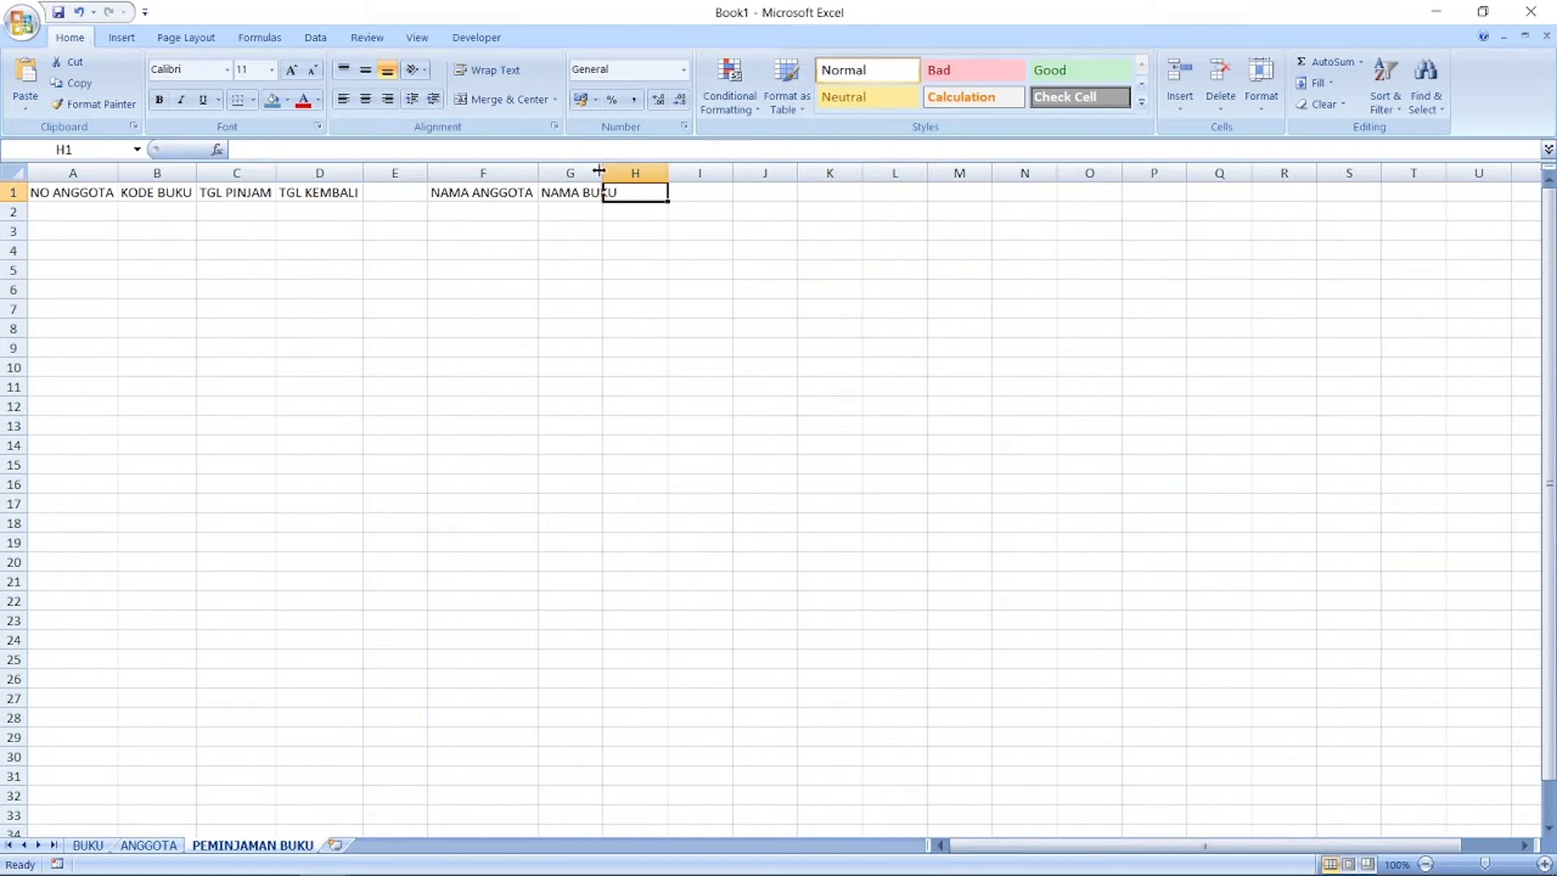
{"action": "double_click", "coordinate": [600, 171]}
Step: Add the STATUS PINJAM header in I1 and fit column I to it
{"action": "left_click", "coordinate": [705, 199]}
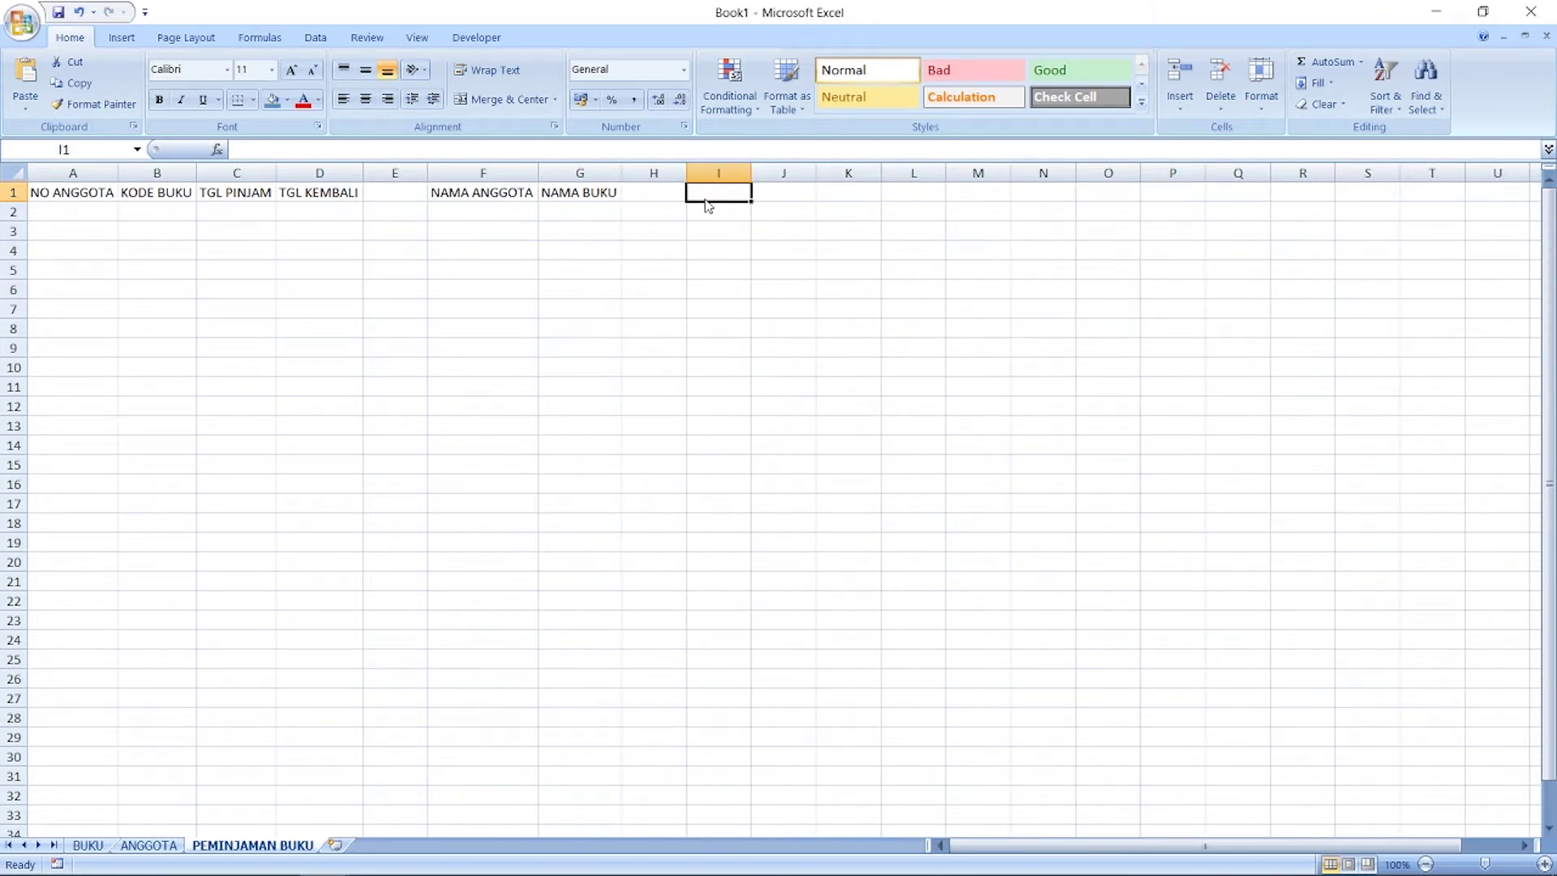
{"action": "type", "text": "SATA"}
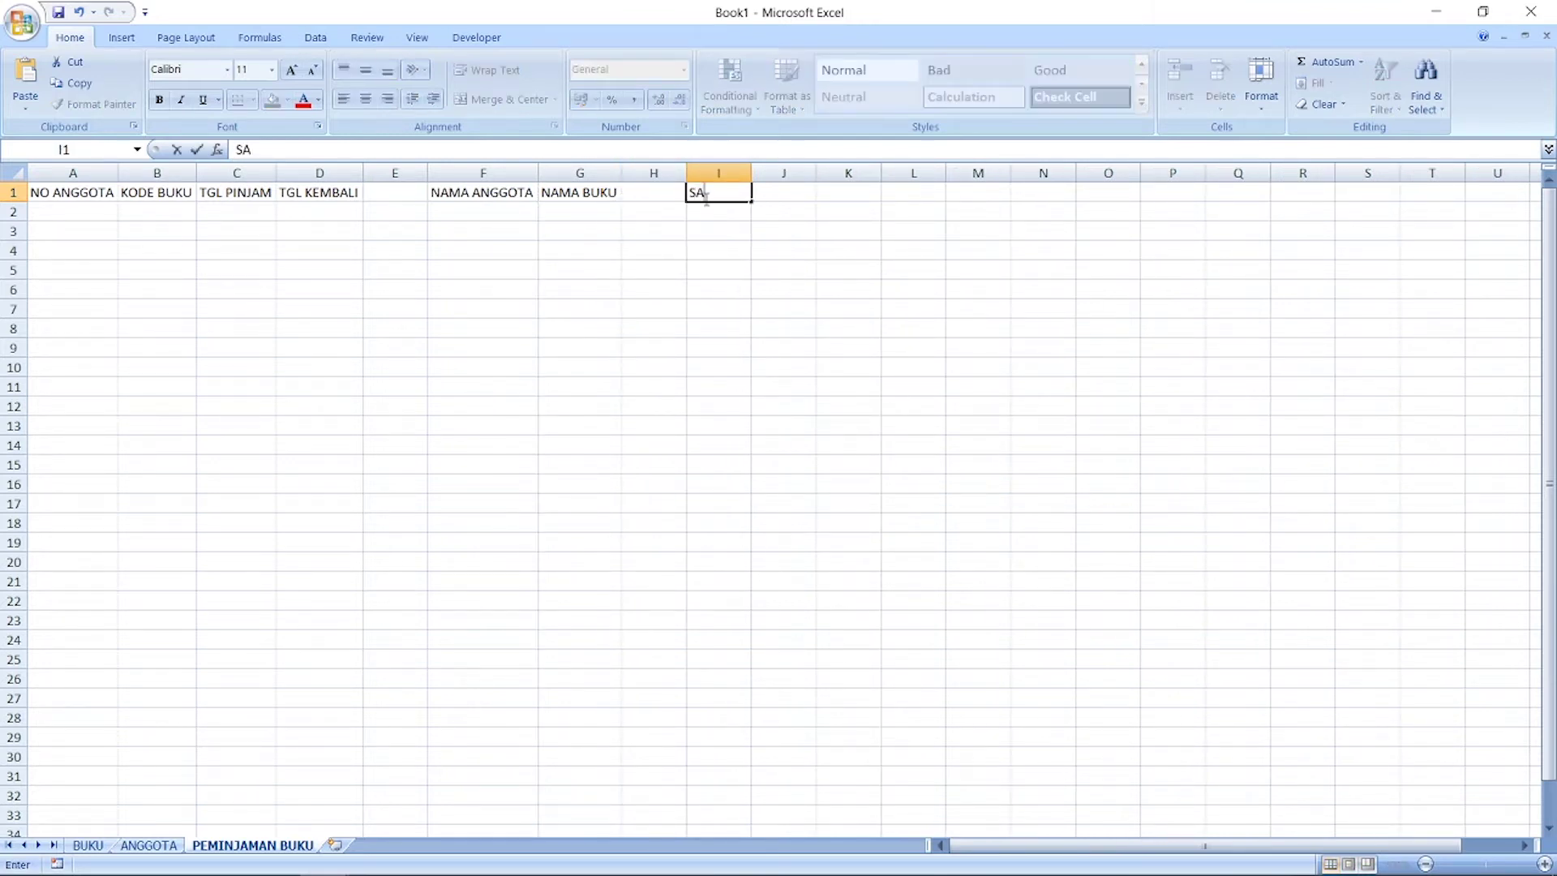
{"action": "key", "text": "BackSpace"}
{"action": "key", "text": "BackSpace"}
{"action": "type", "text": "TATUS PINJAM"}
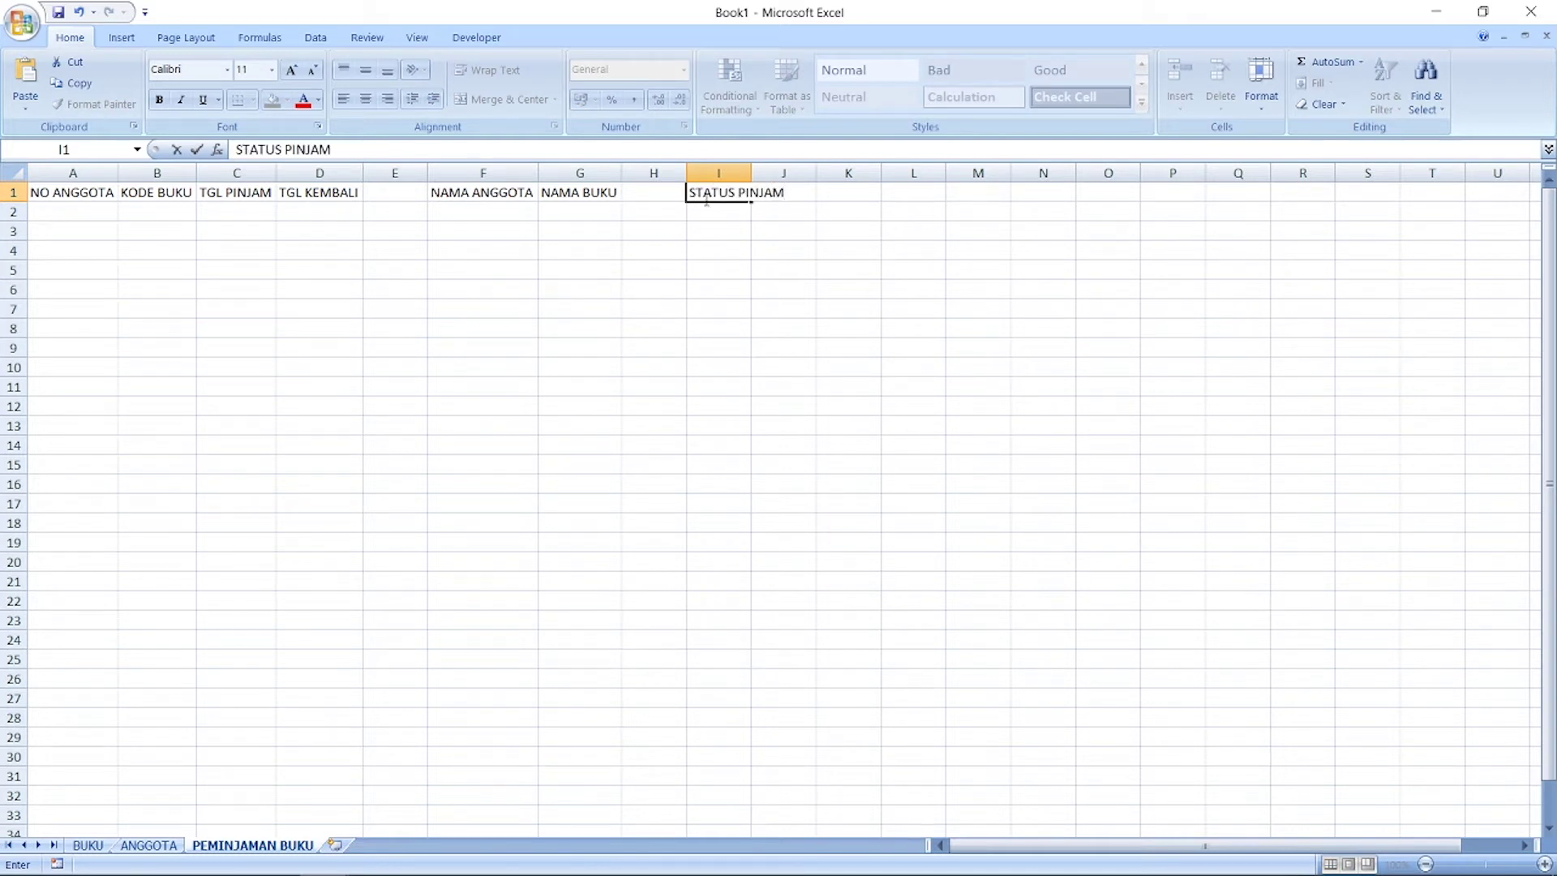
{"action": "left_click", "coordinate": [747, 173]}
{"action": "left_click", "coordinate": [848, 270]}
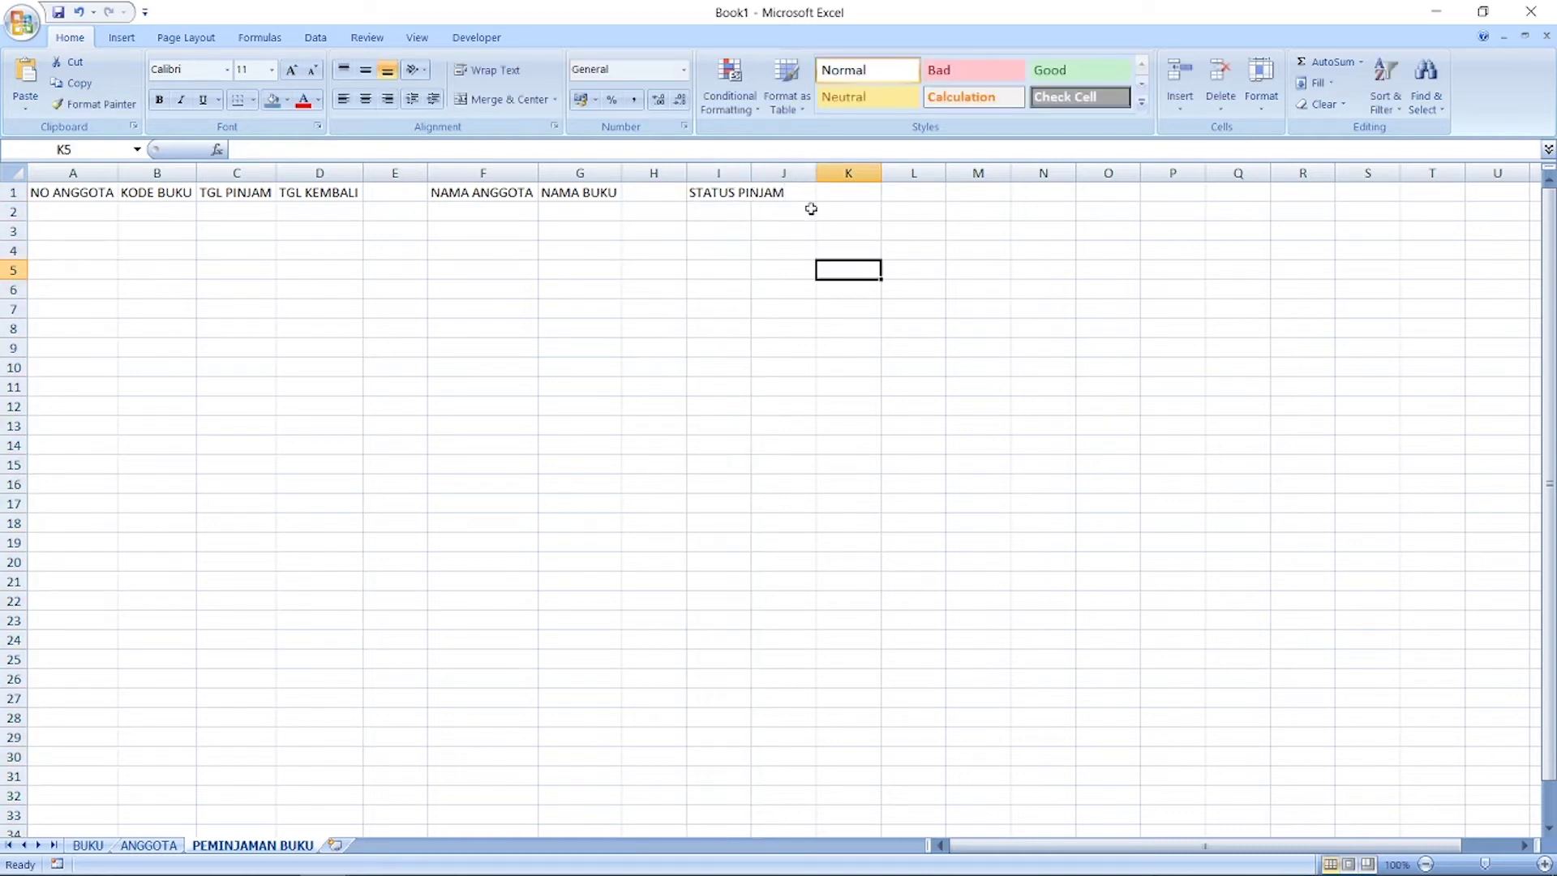
{"action": "double_click", "coordinate": [751, 171]}
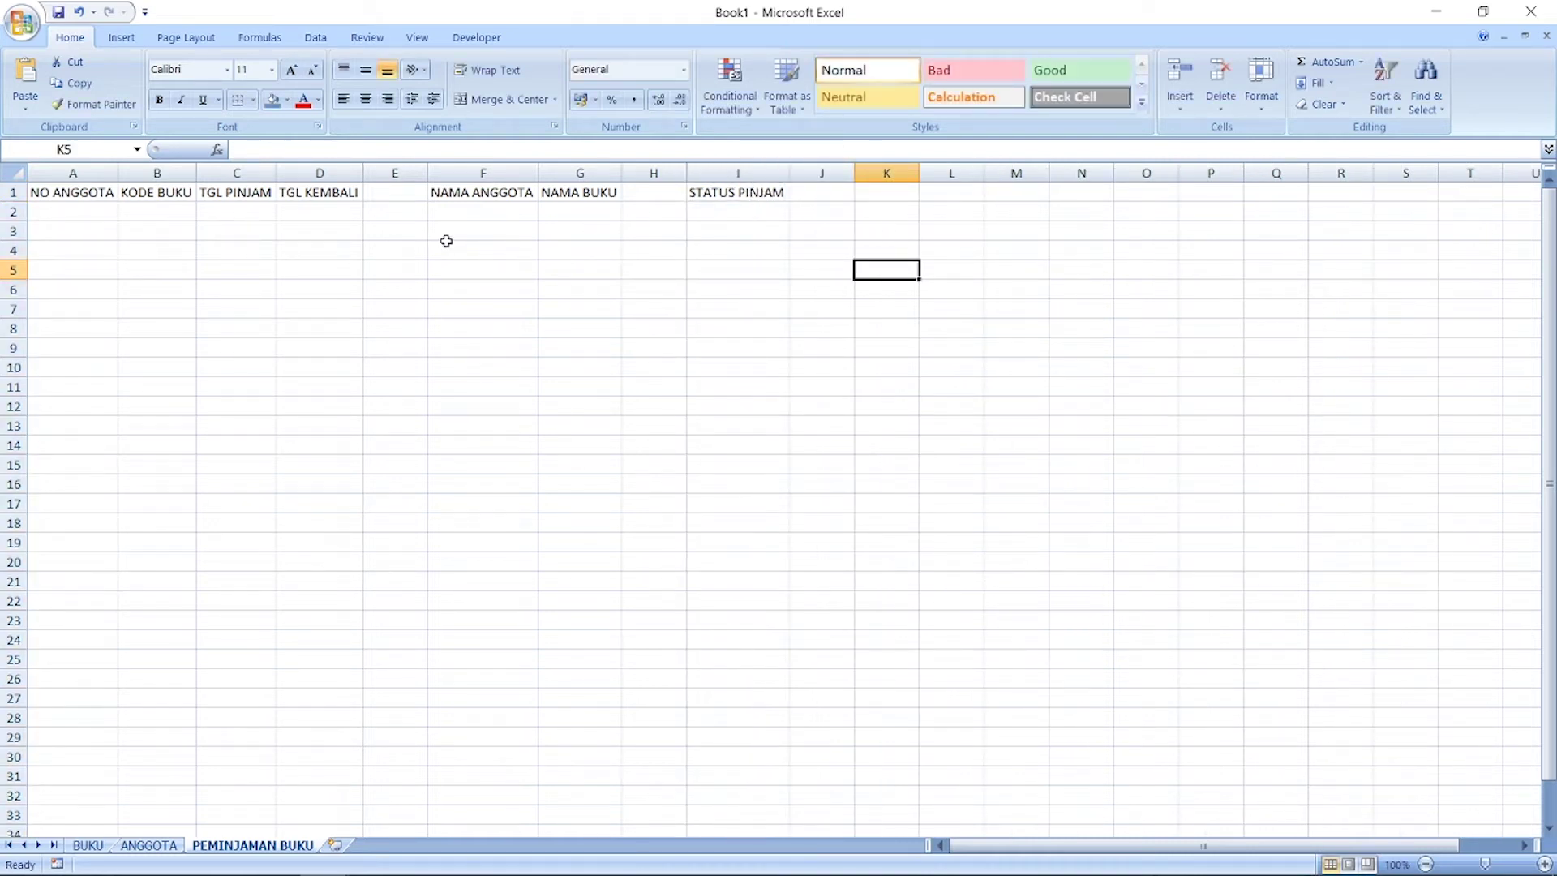
Step: Review the loan sheet's row-2 entry cells, then view the BUKU book table
{"action": "left_click", "coordinate": [470, 209]}
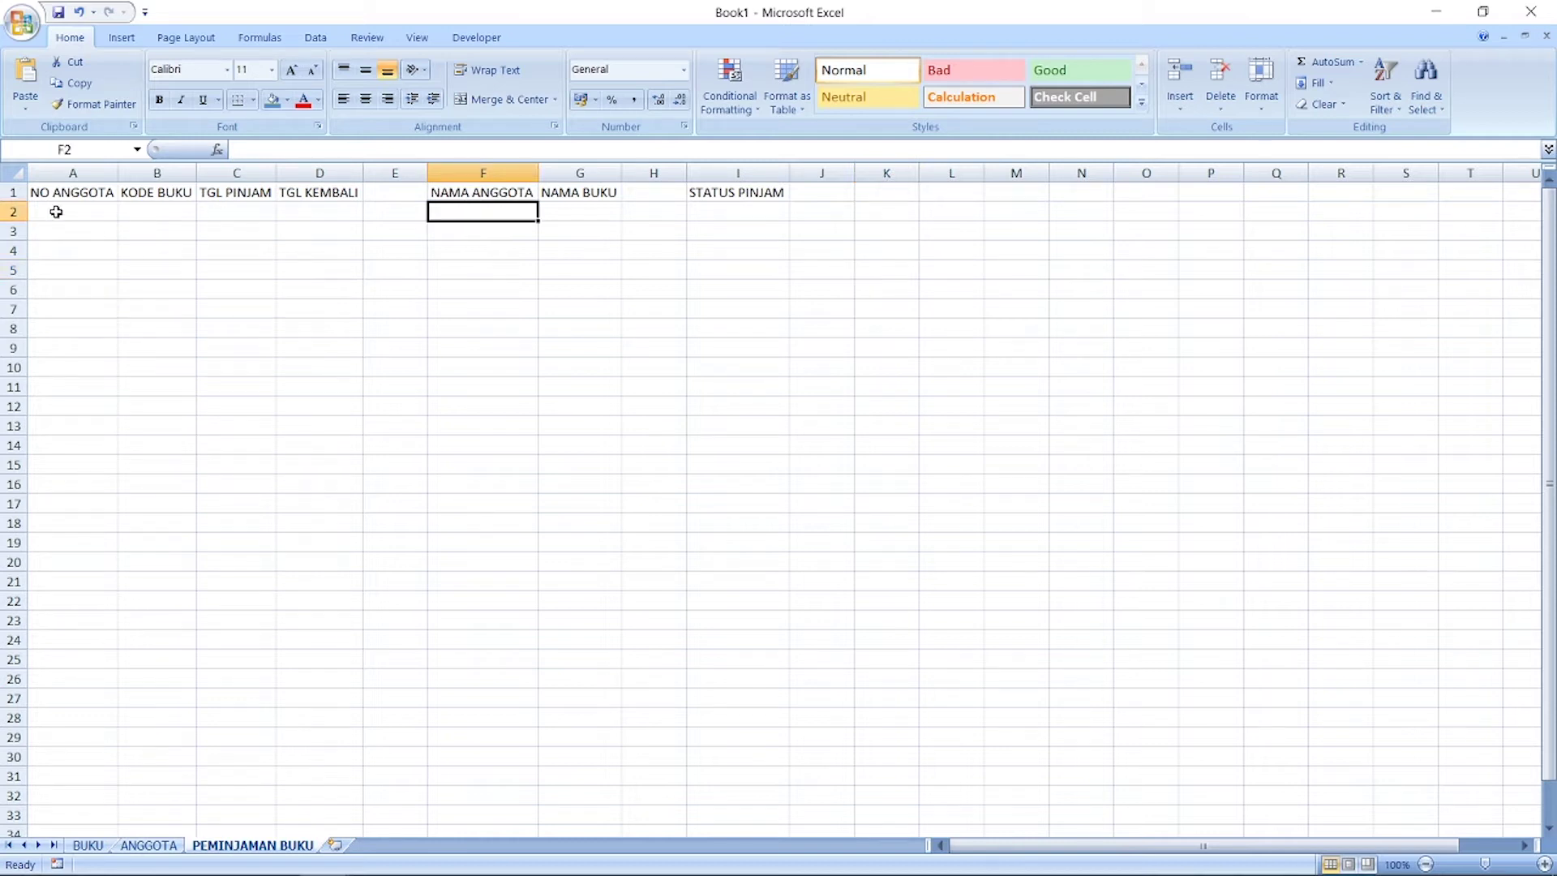
{"action": "left_click", "coordinate": [61, 212]}
{"action": "left_click", "coordinate": [151, 215]}
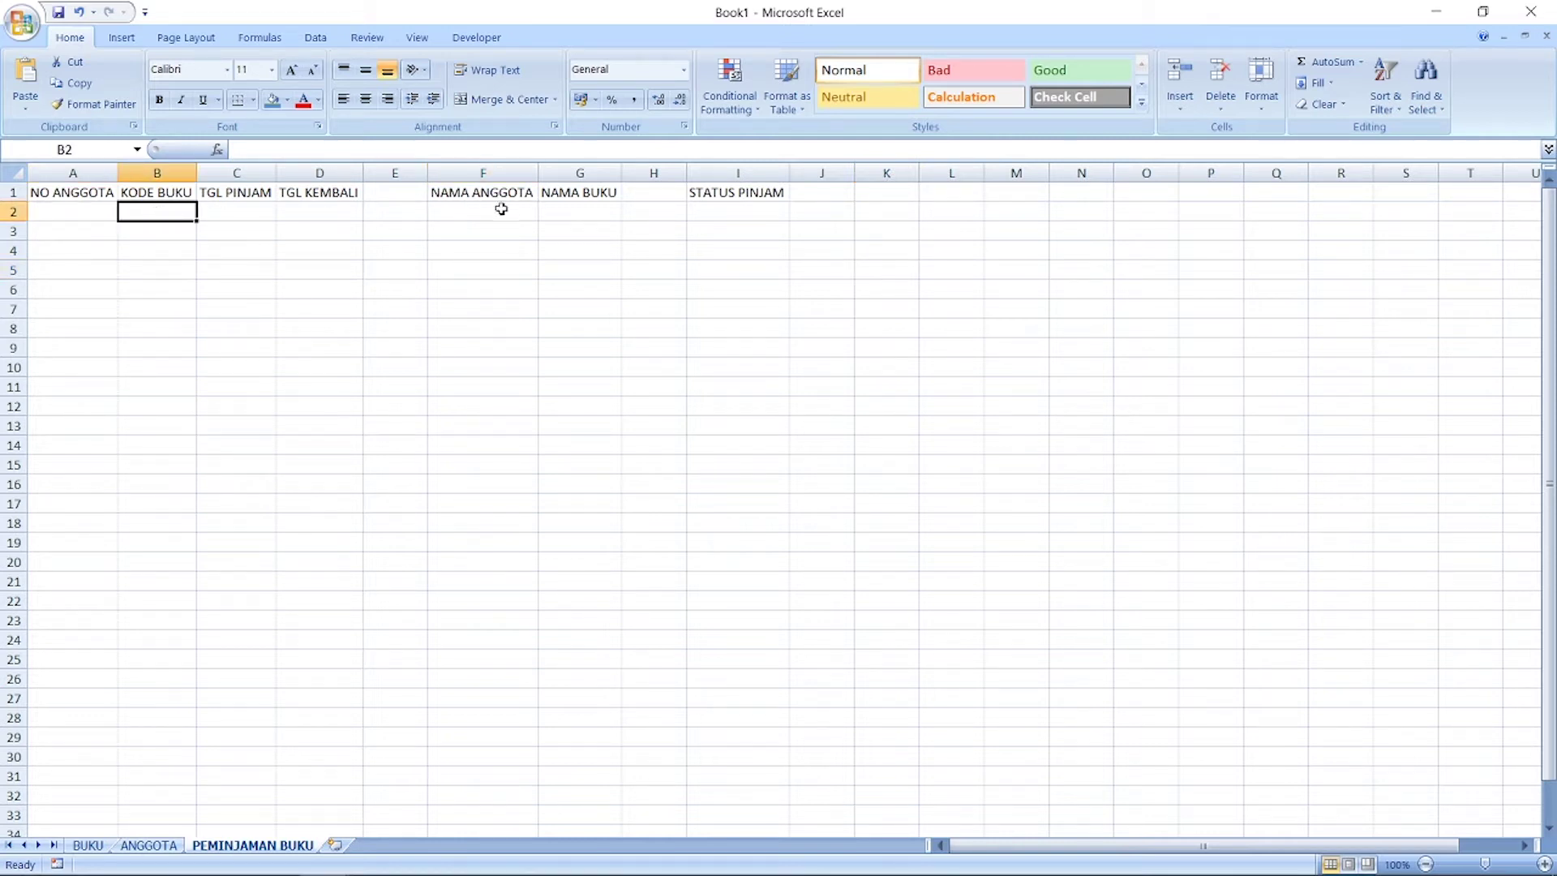
{"action": "left_click", "coordinate": [586, 206]}
{"action": "left_click", "coordinate": [157, 210]}
{"action": "left_click", "coordinate": [251, 211]}
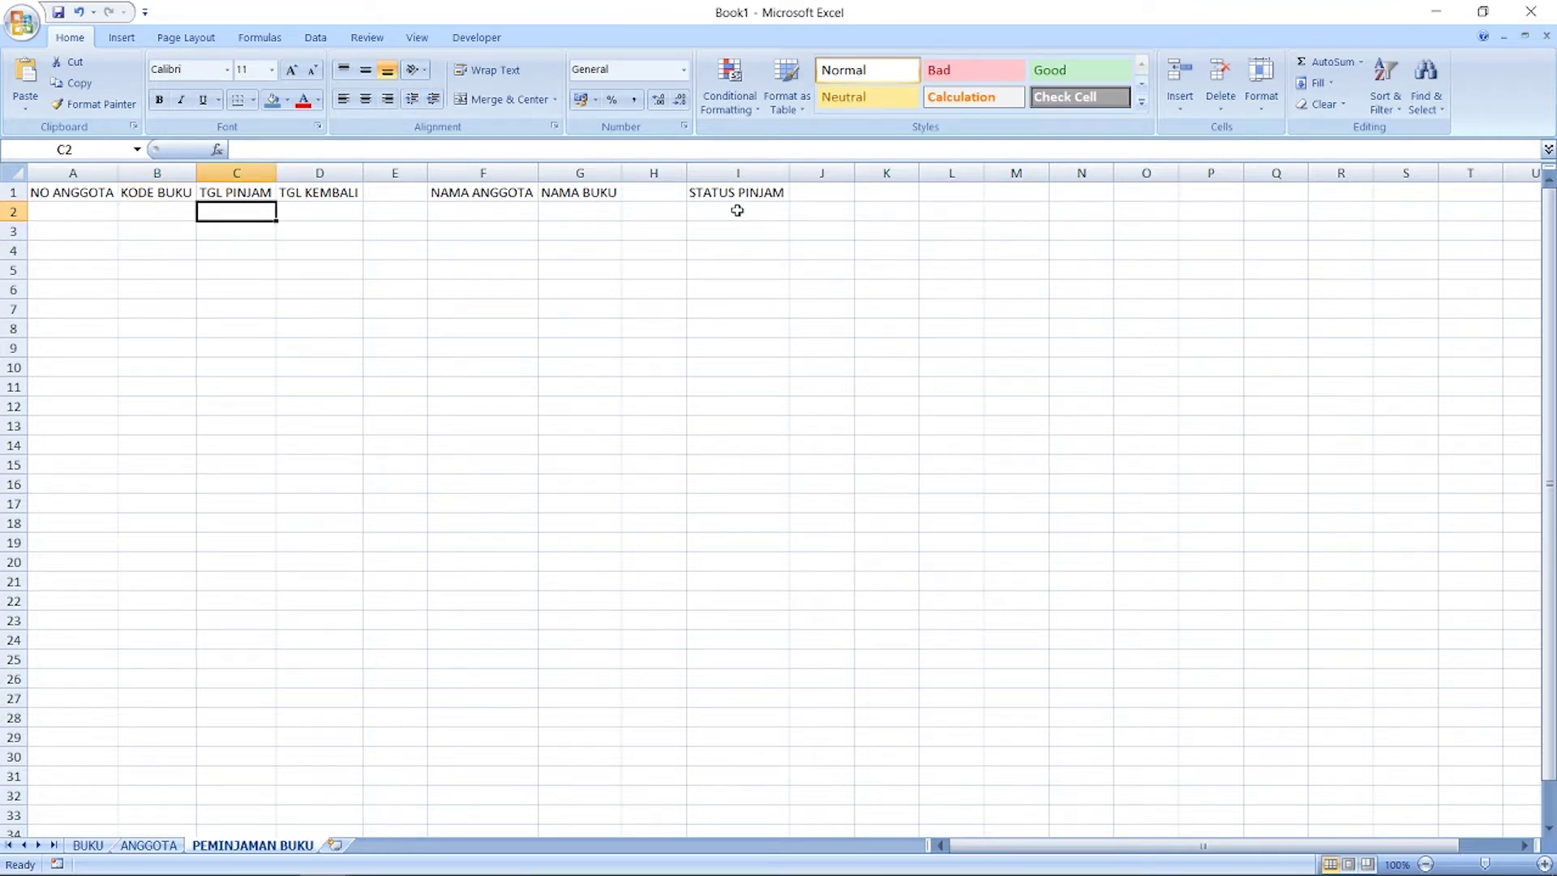
{"action": "left_click", "coordinate": [737, 210]}
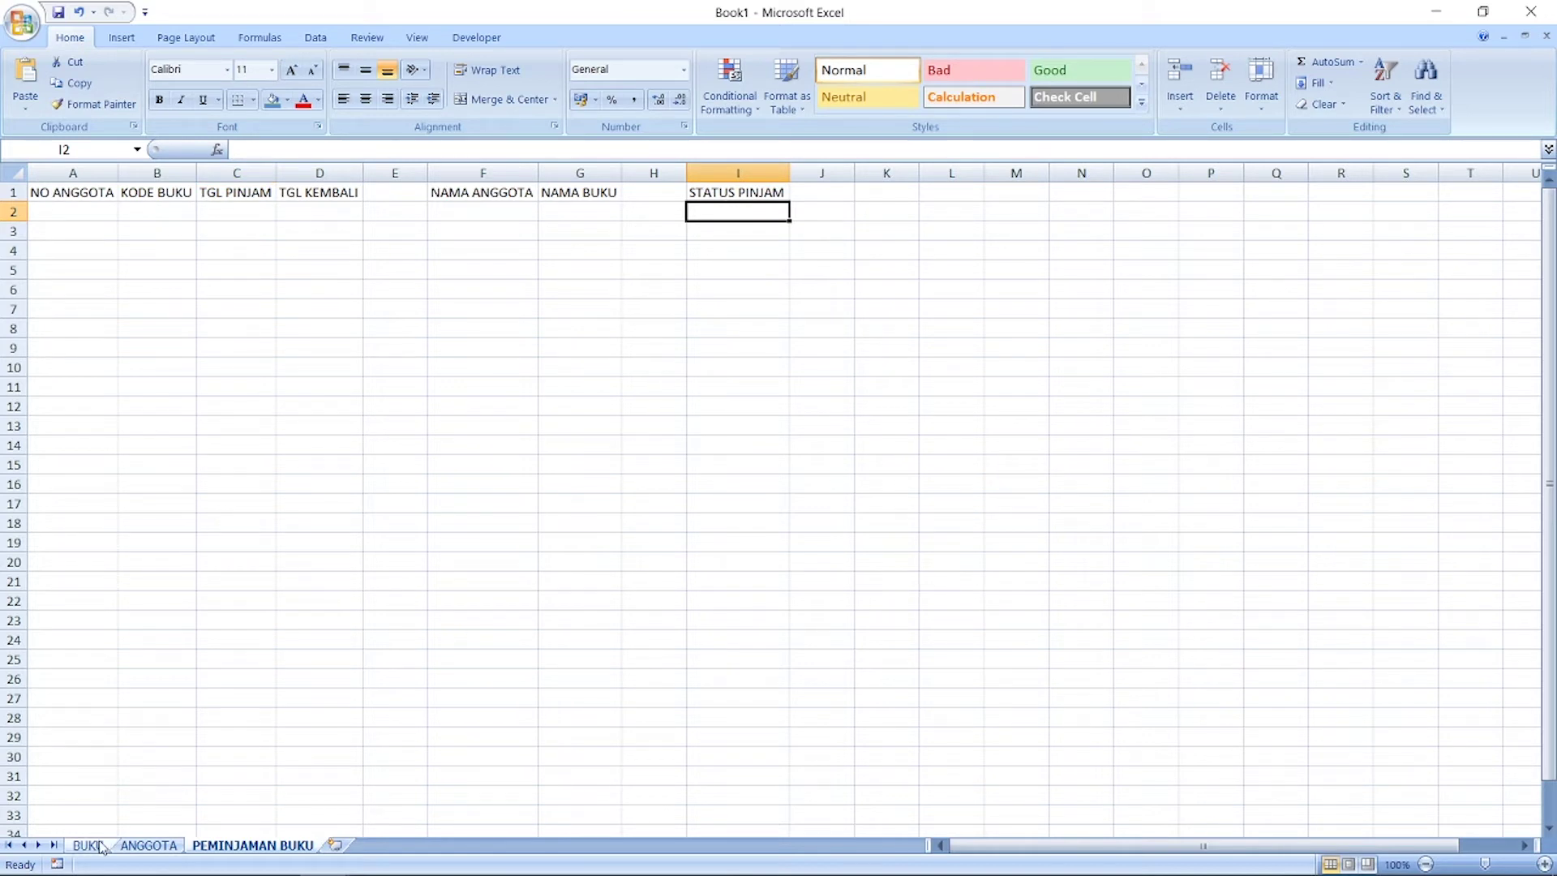
{"action": "left_click", "coordinate": [89, 845]}
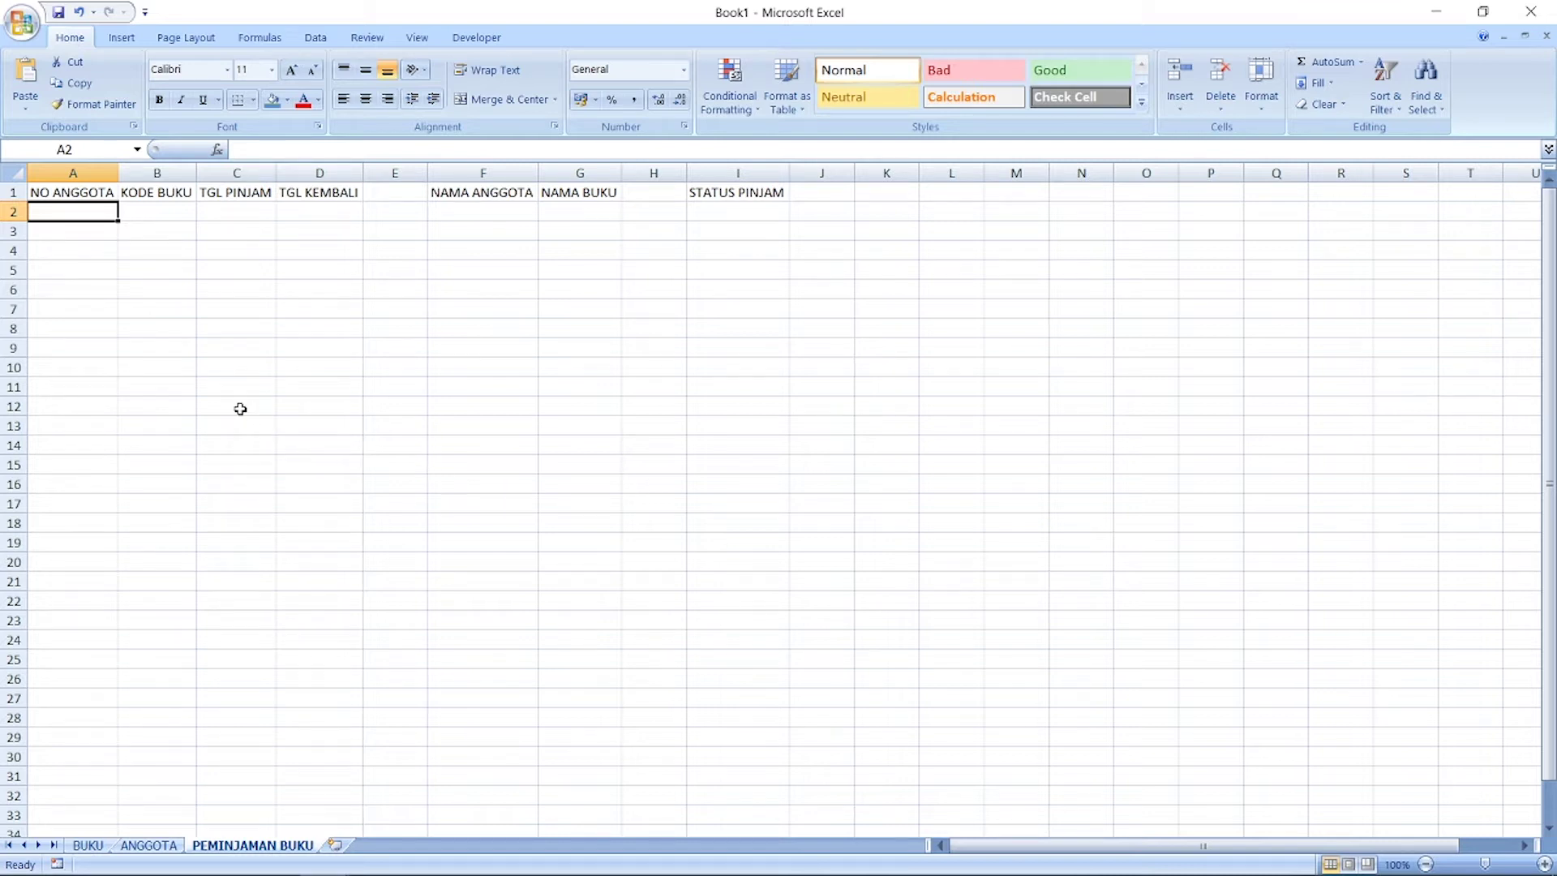
Step: Go over entry cells A2, B2, C2, G2 and I2 again, then return to BUKU
{"action": "left_click", "coordinate": [91, 294]}
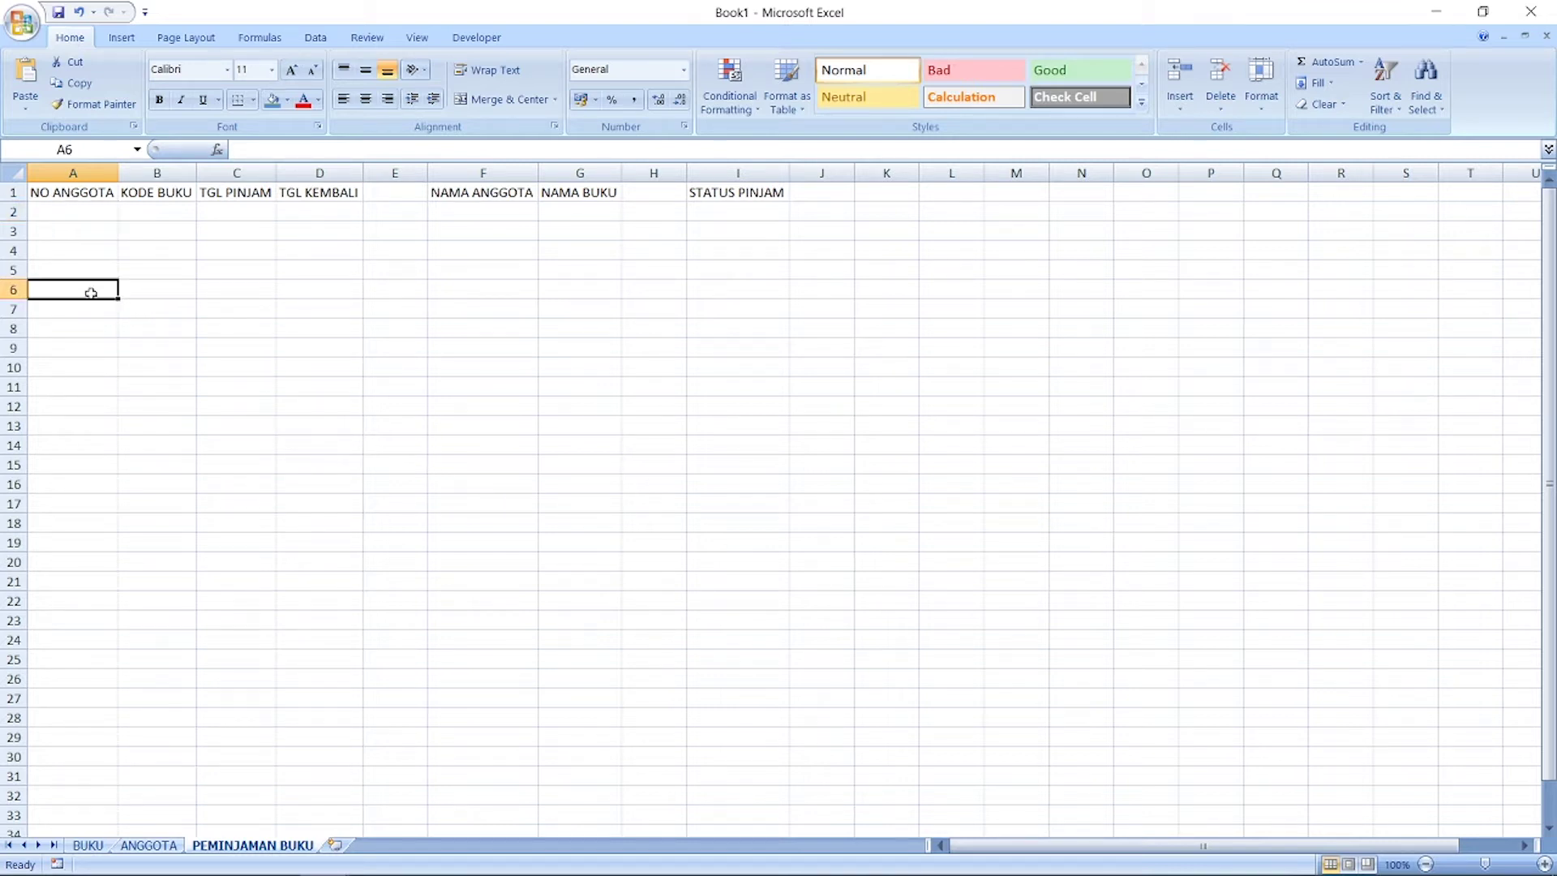
{"action": "left_click", "coordinate": [159, 214]}
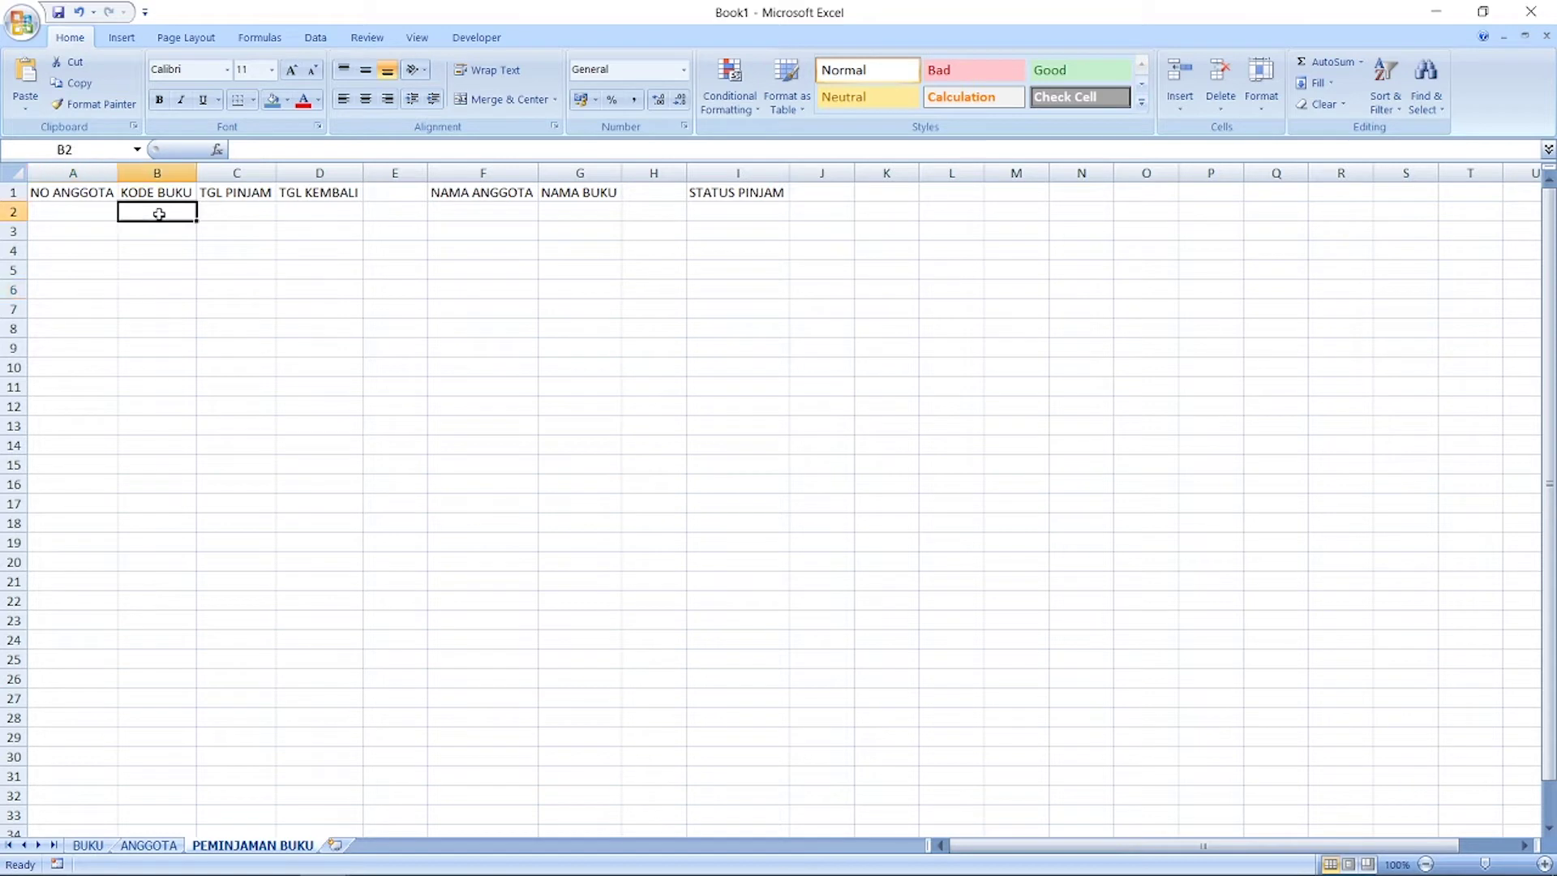
{"action": "left_click", "coordinate": [247, 217]}
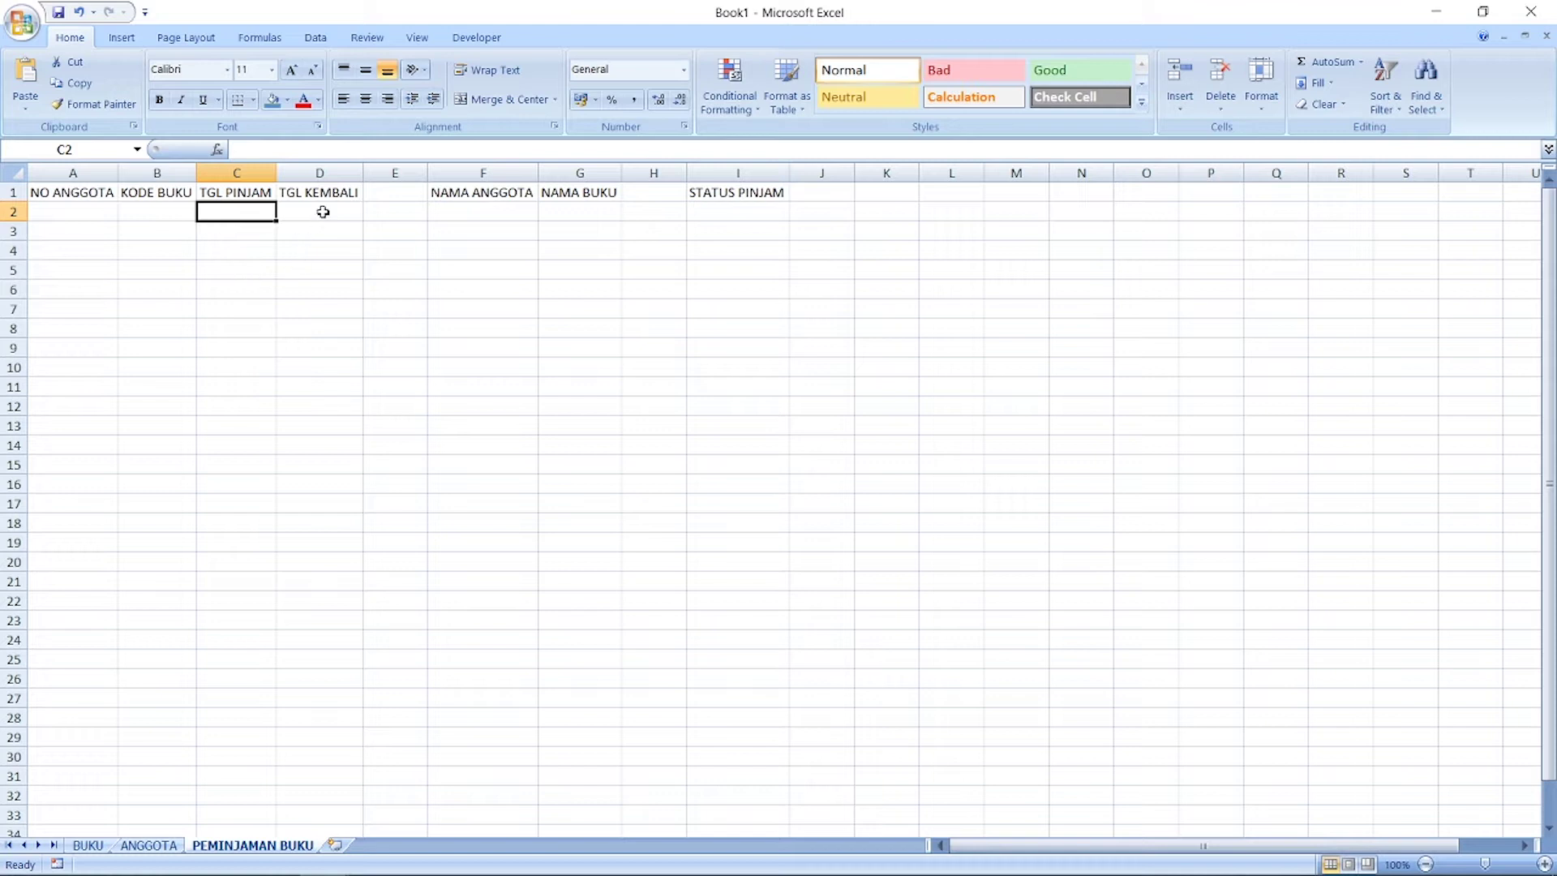
{"action": "left_click", "coordinate": [85, 211]}
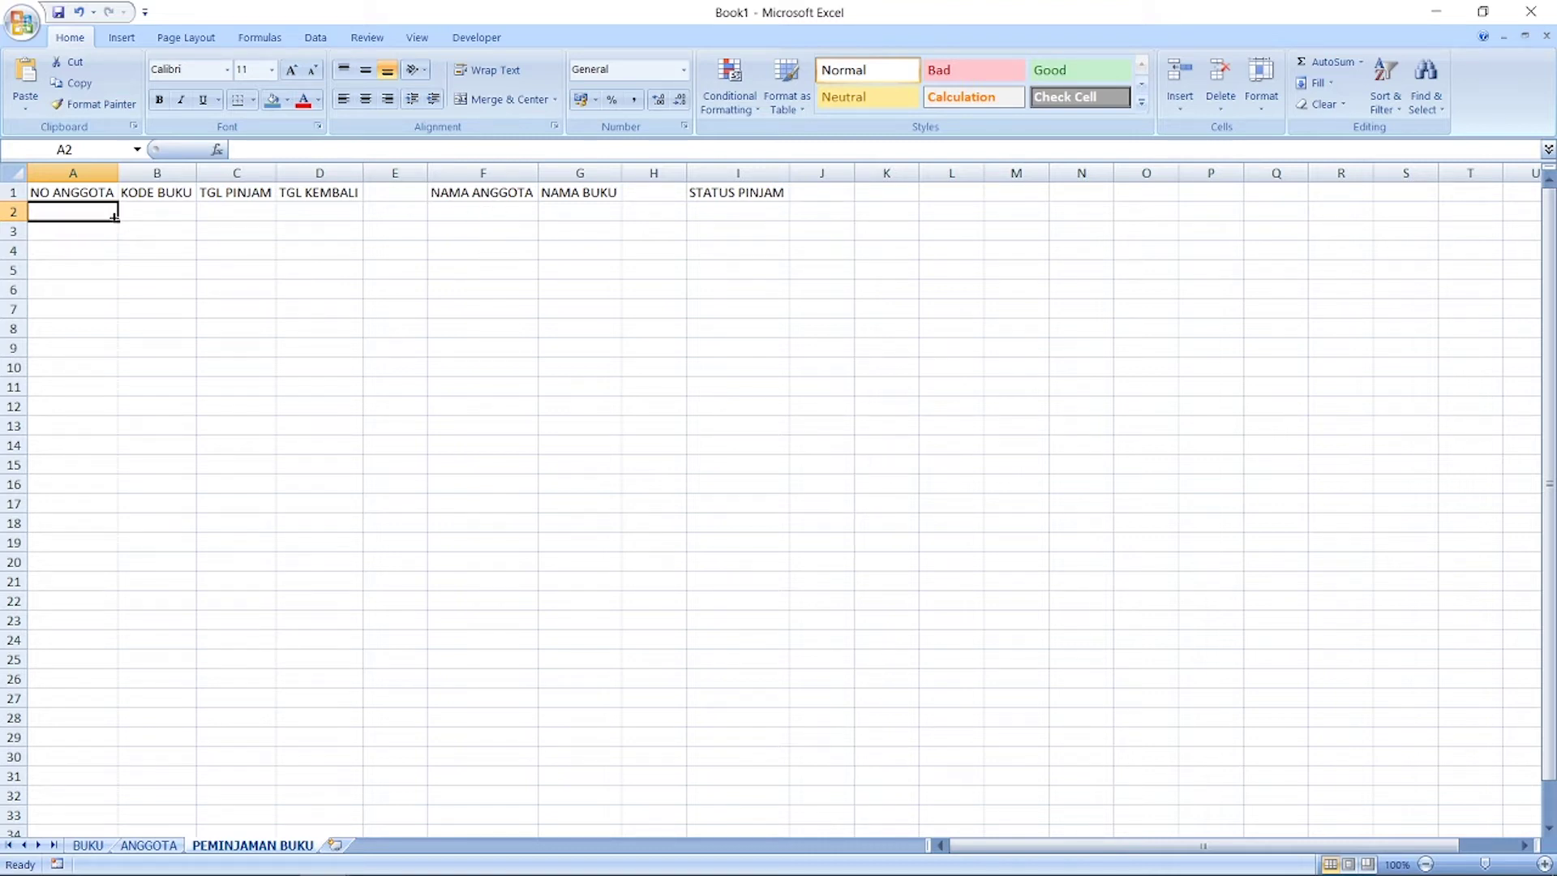
{"action": "left_click", "coordinate": [161, 209]}
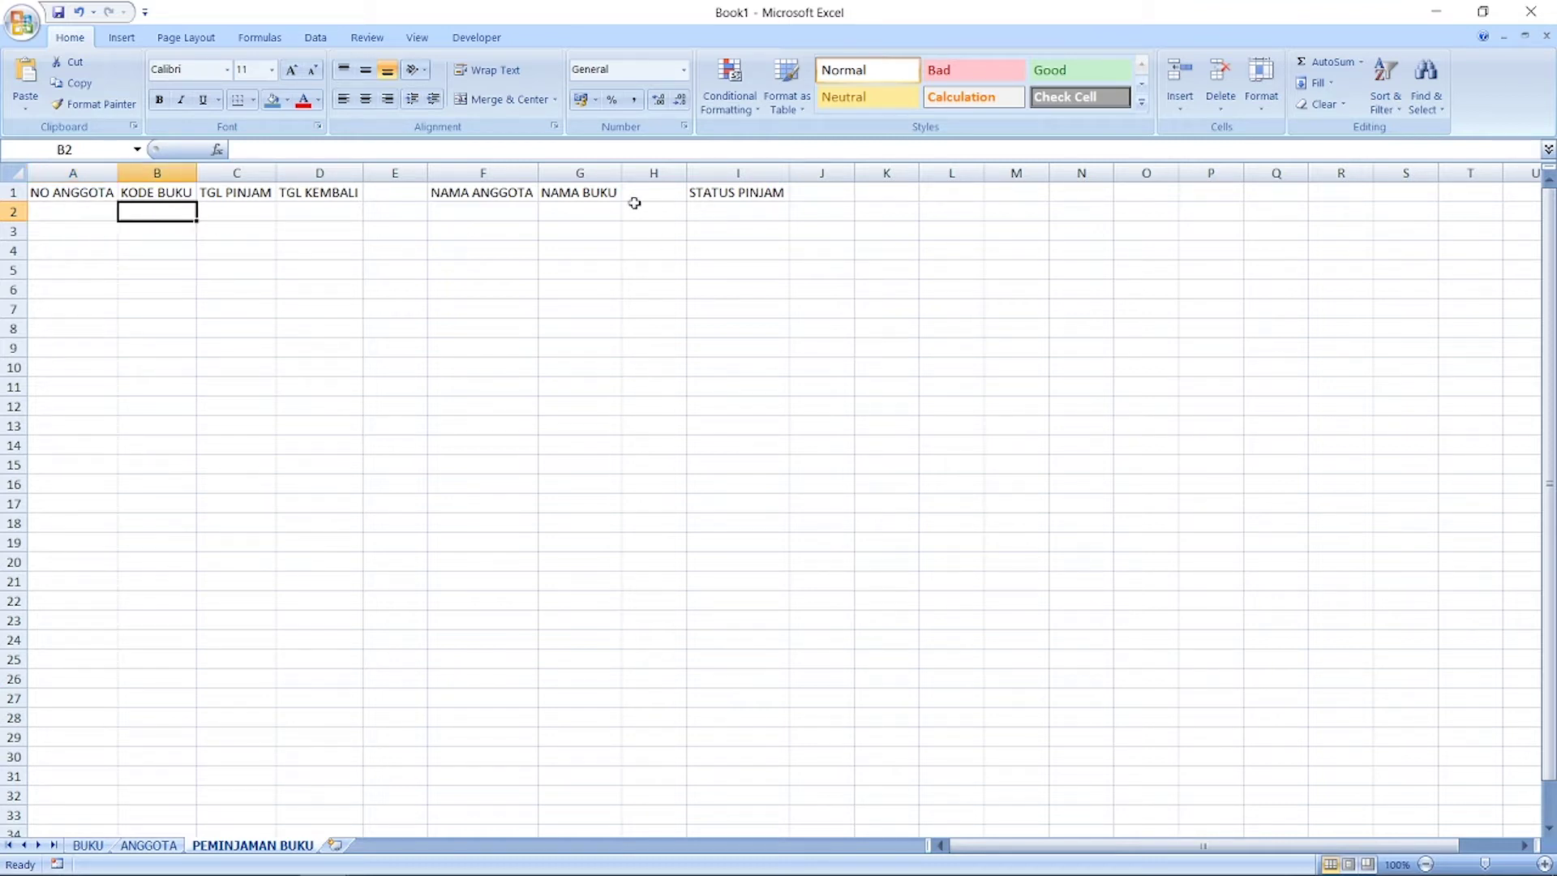
{"action": "left_click", "coordinate": [604, 207]}
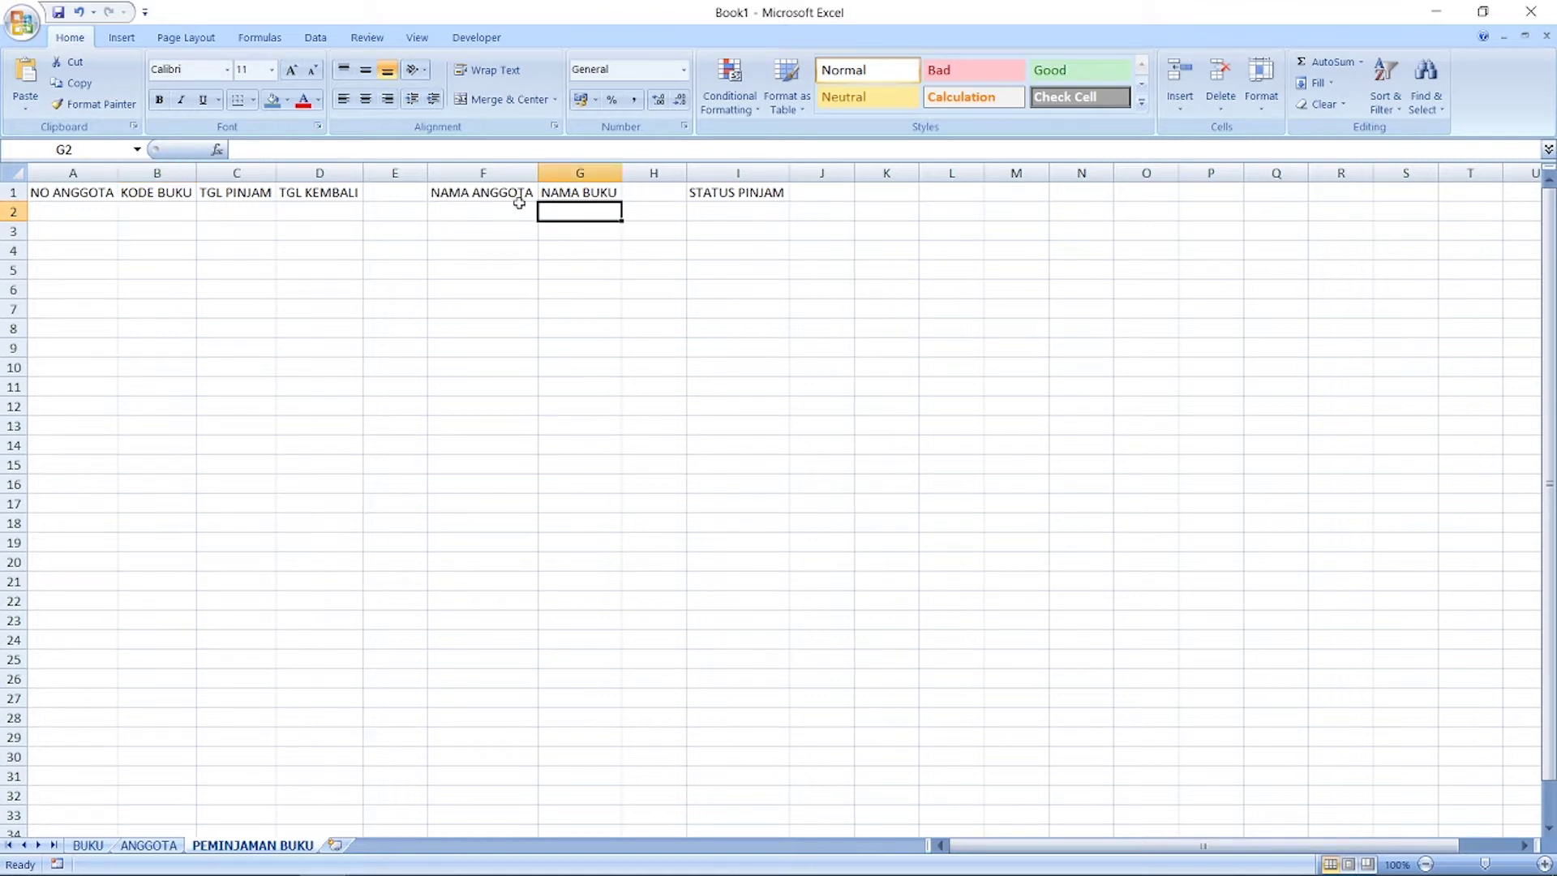
{"action": "left_click", "coordinate": [244, 208]}
{"action": "left_click", "coordinate": [736, 209]}
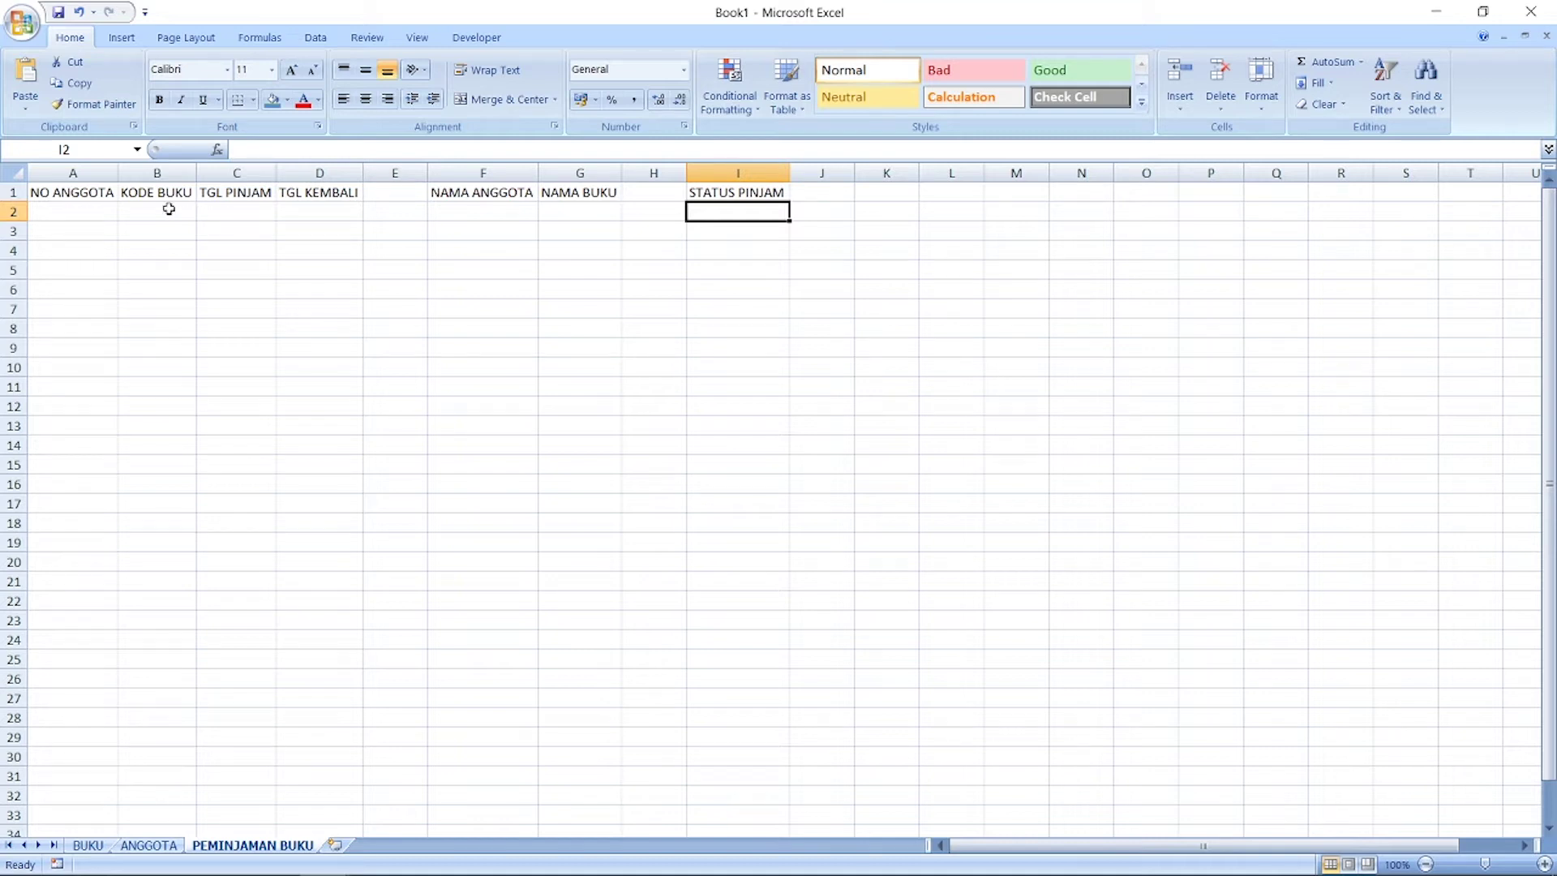
{"action": "left_click", "coordinate": [87, 845]}
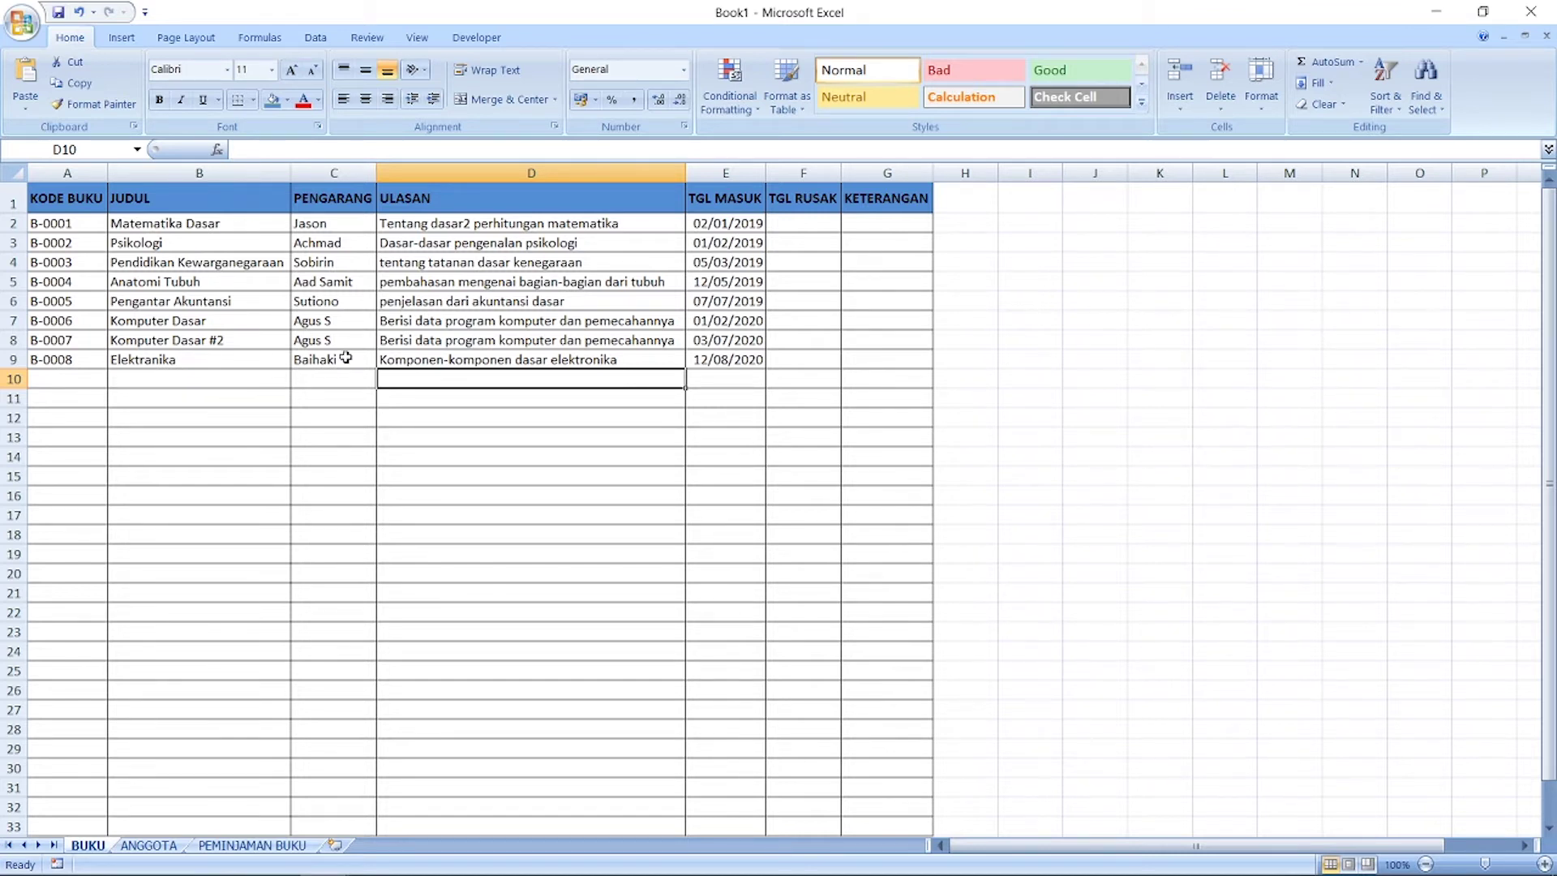
Step: Check the ANGGOTA member and BUKU book tables, ending on the PEMINJAMAN BUKU sheet
{"action": "left_click", "coordinate": [248, 847]}
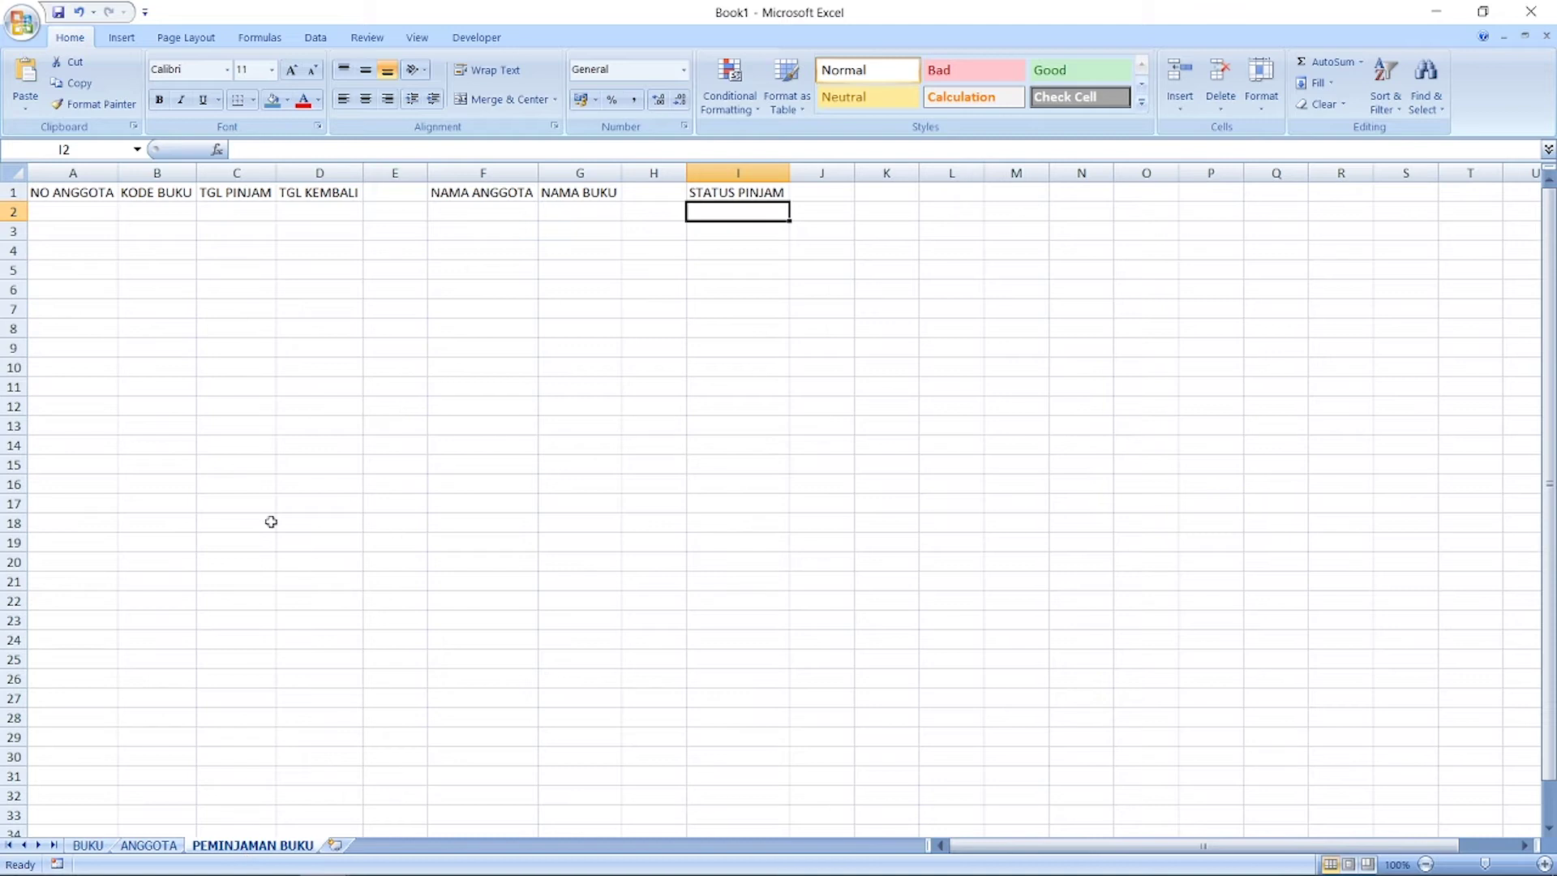
{"action": "left_click", "coordinate": [97, 211]}
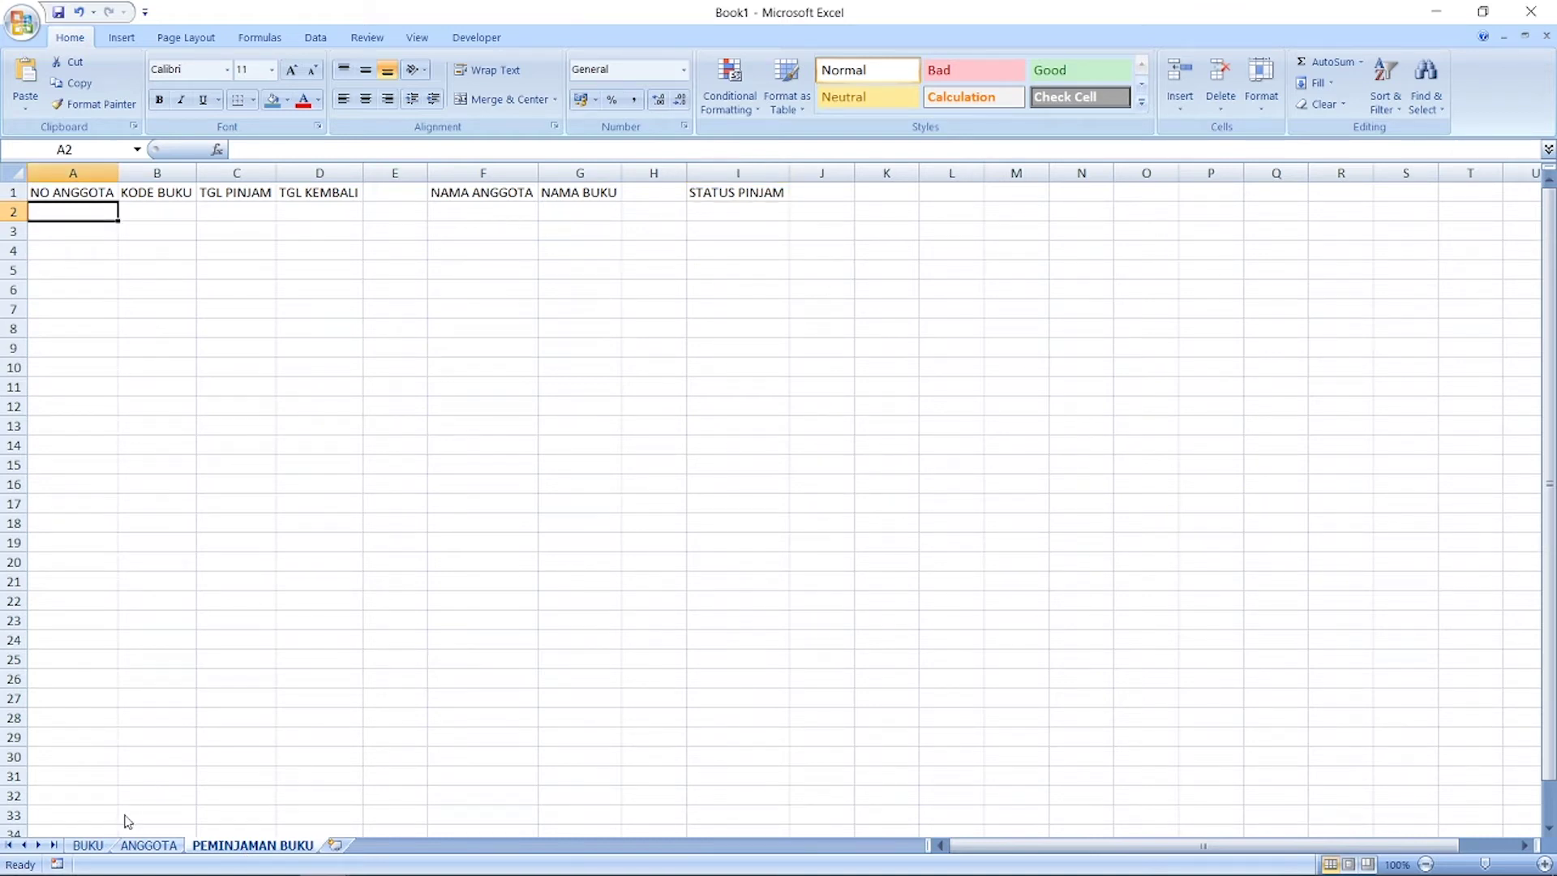
{"action": "left_click", "coordinate": [162, 846]}
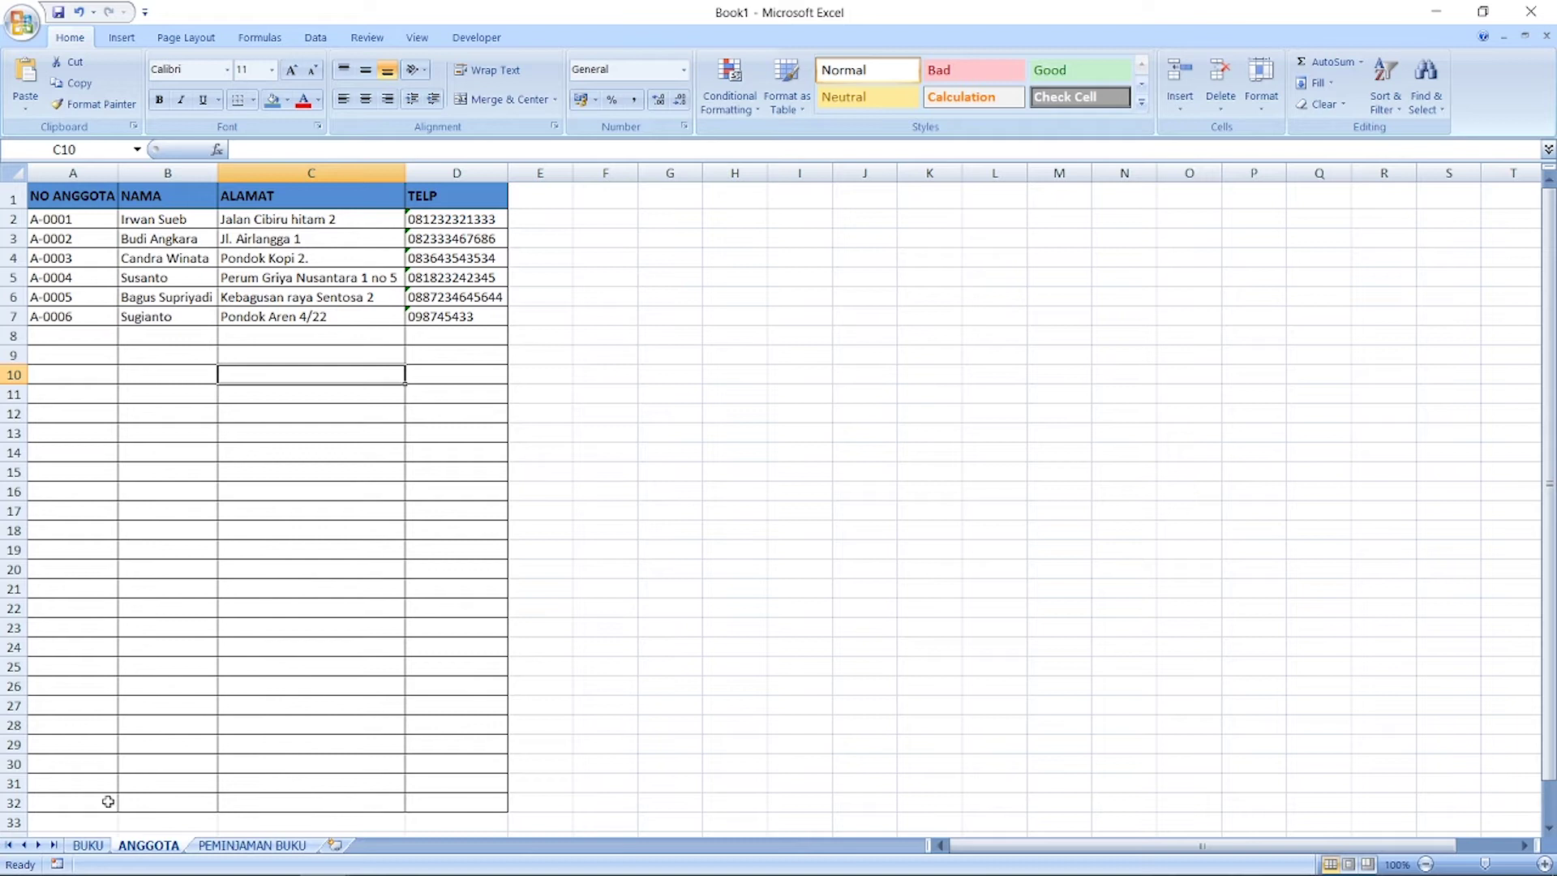
{"action": "left_click", "coordinate": [89, 846]}
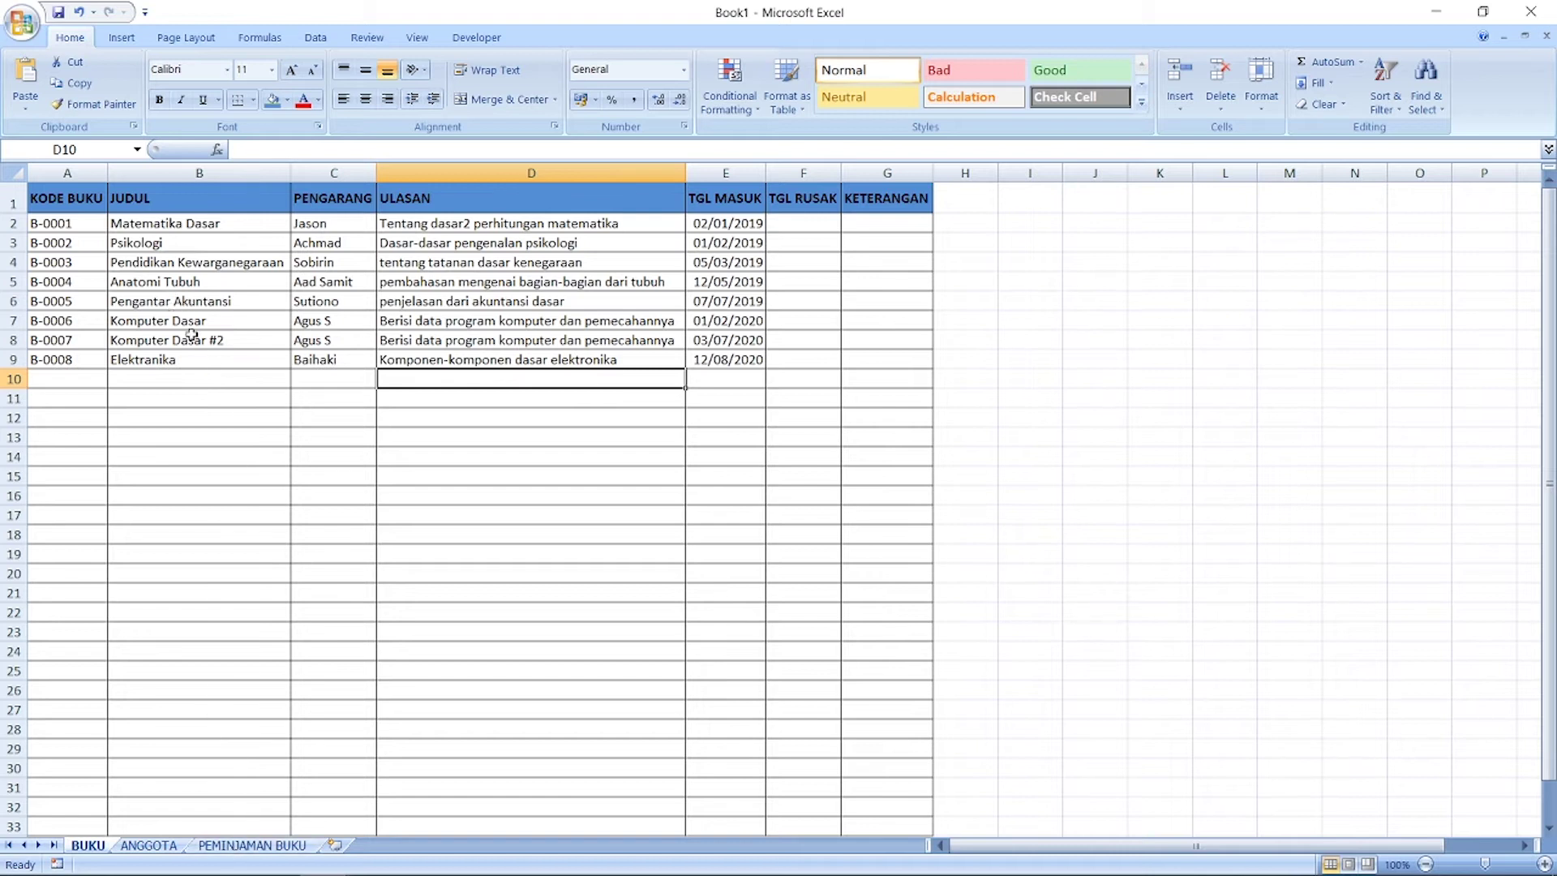
{"action": "left_click", "coordinate": [91, 306]}
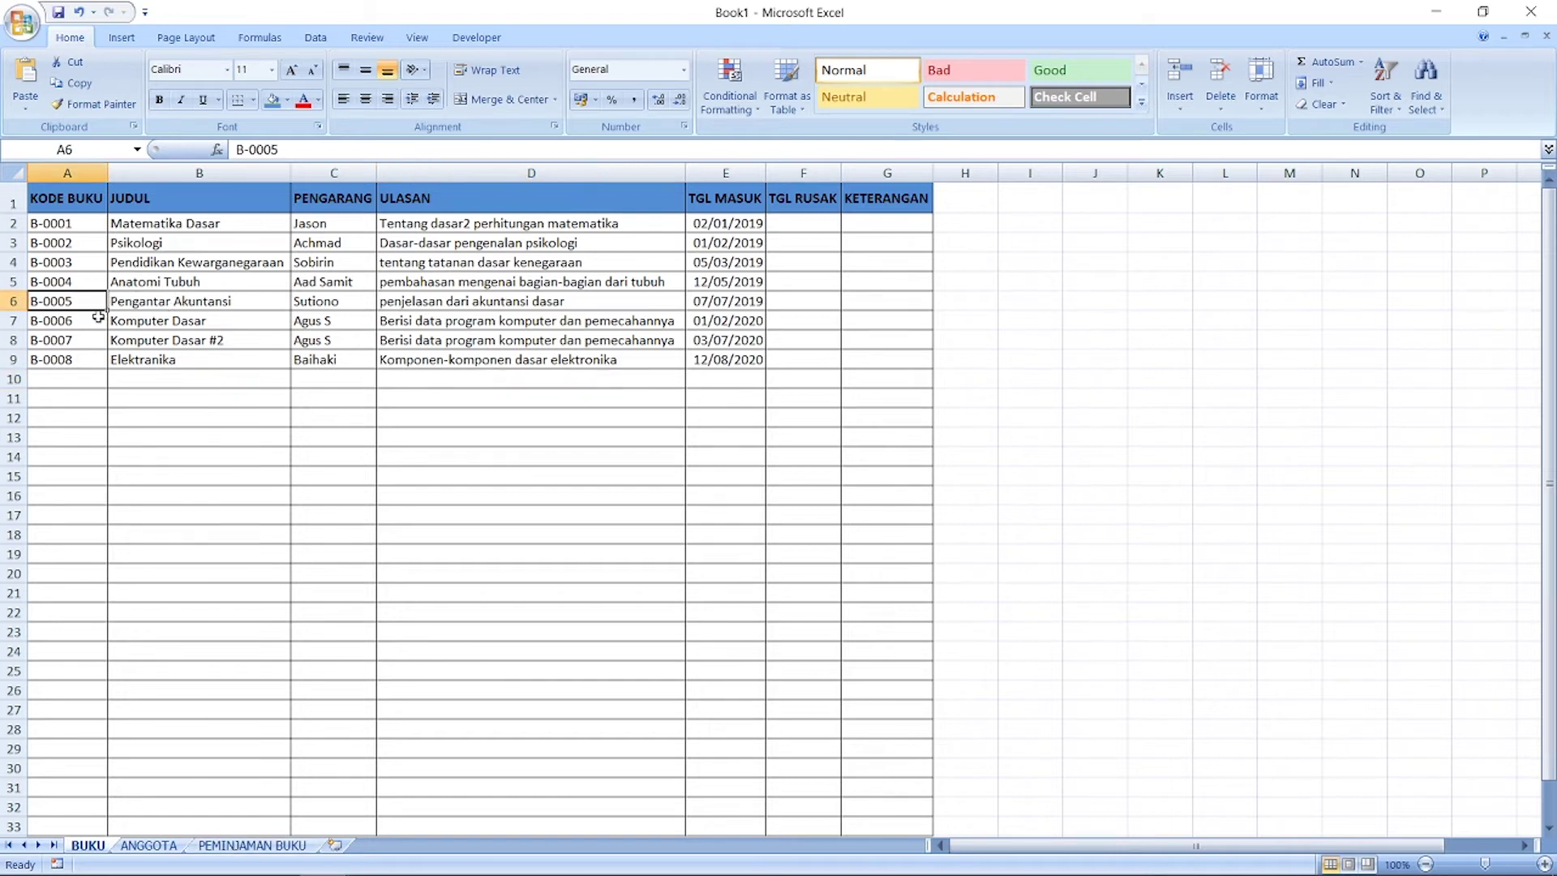
{"action": "left_click", "coordinate": [149, 845]}
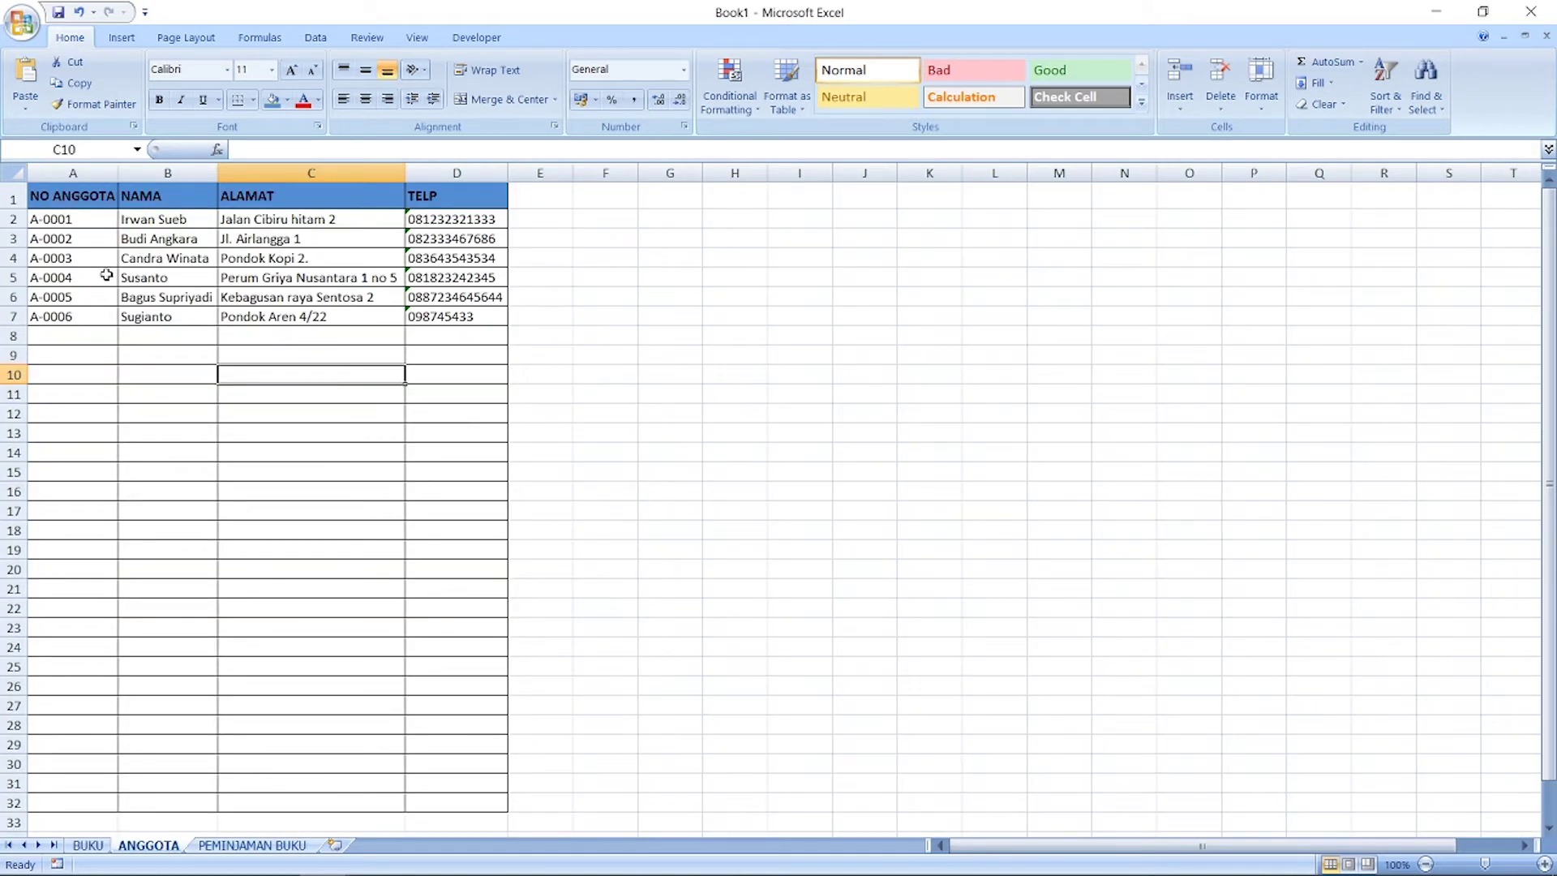
{"action": "left_click", "coordinate": [250, 846]}
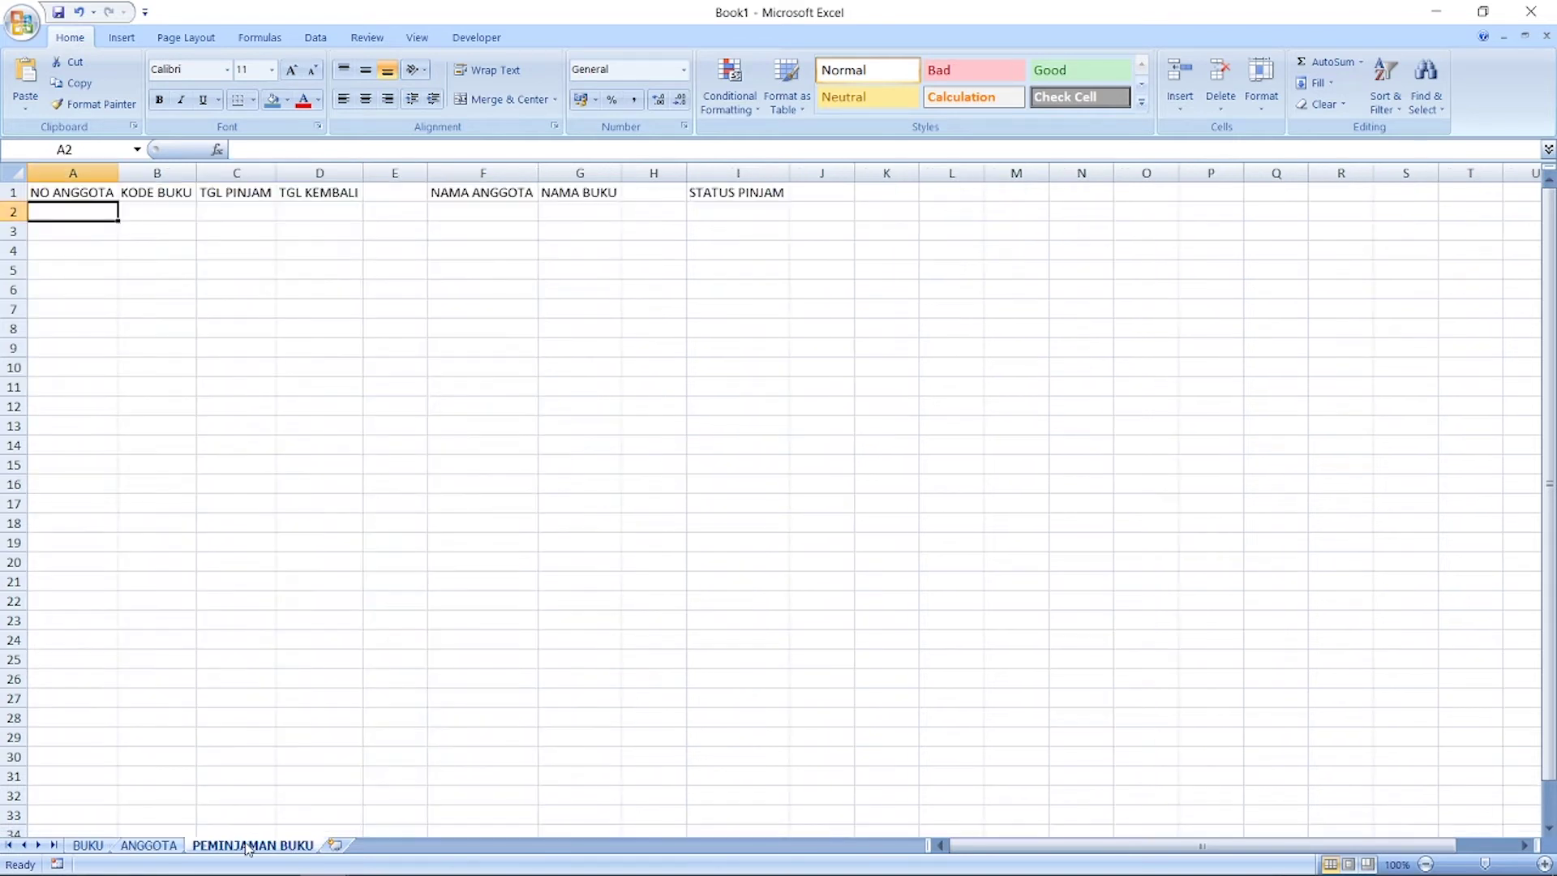
Step: Enter member number A-0002 in cell A2
{"action": "type", "text": "A-"}
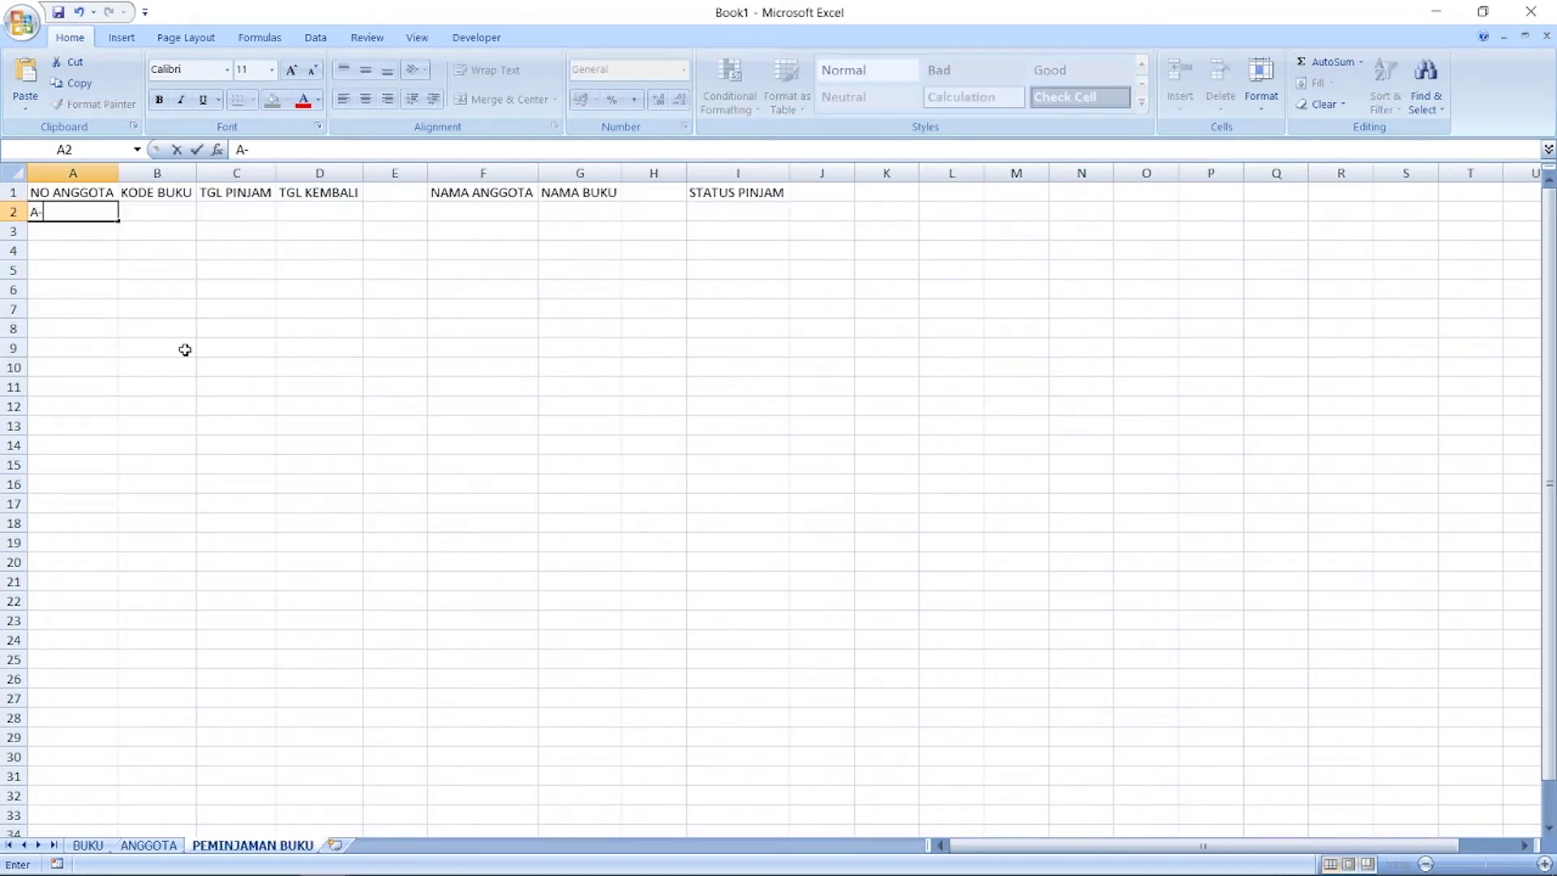
{"action": "type", "text": "0002"}
{"action": "key", "text": "Return"}
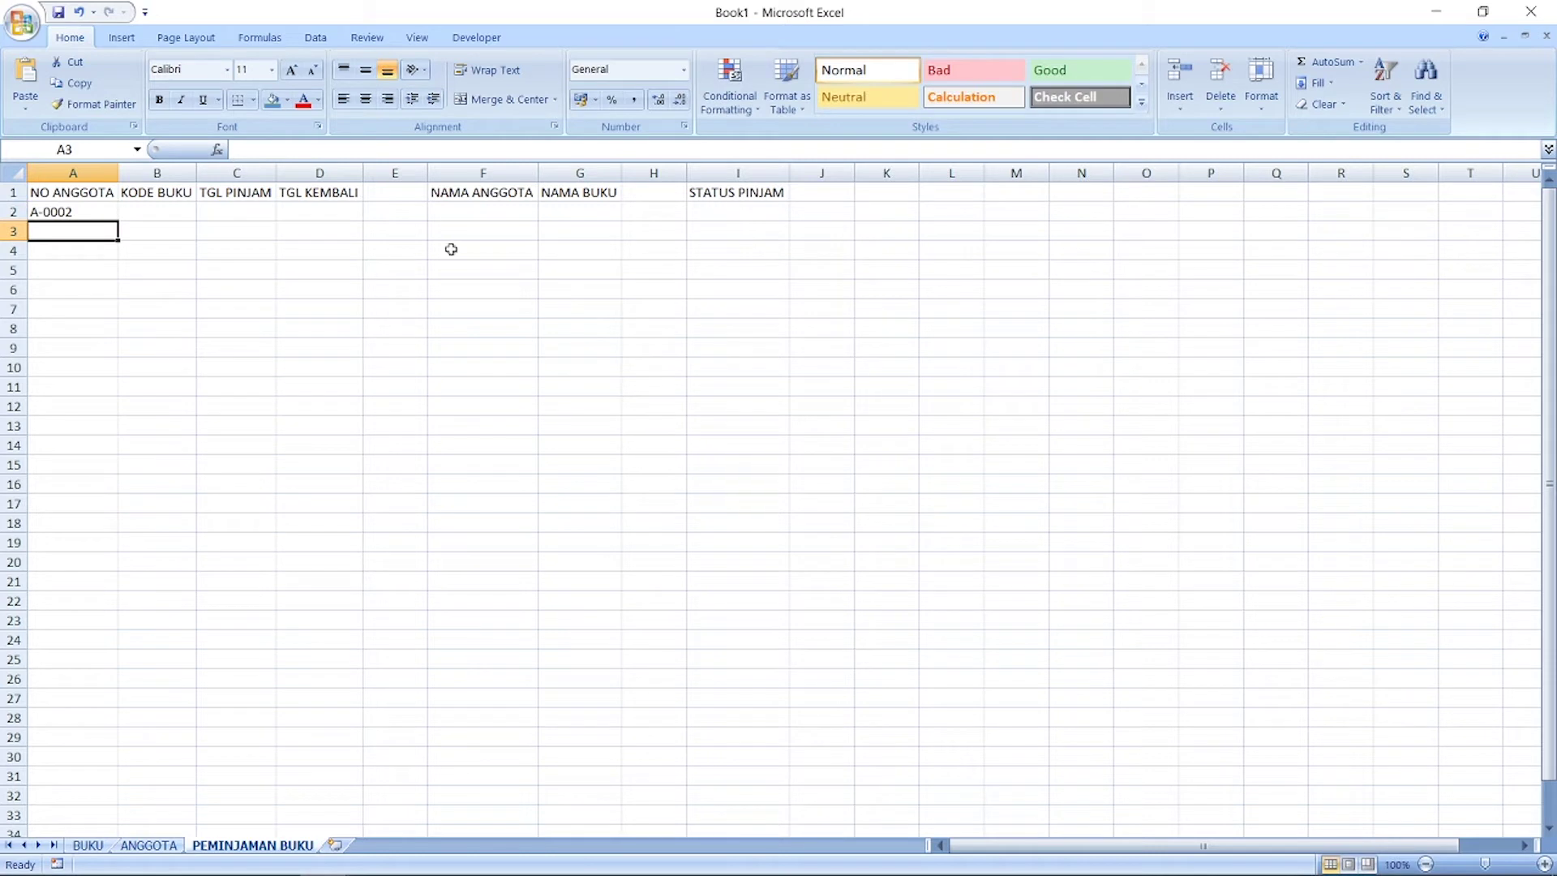
{"action": "left_click", "coordinate": [484, 211]}
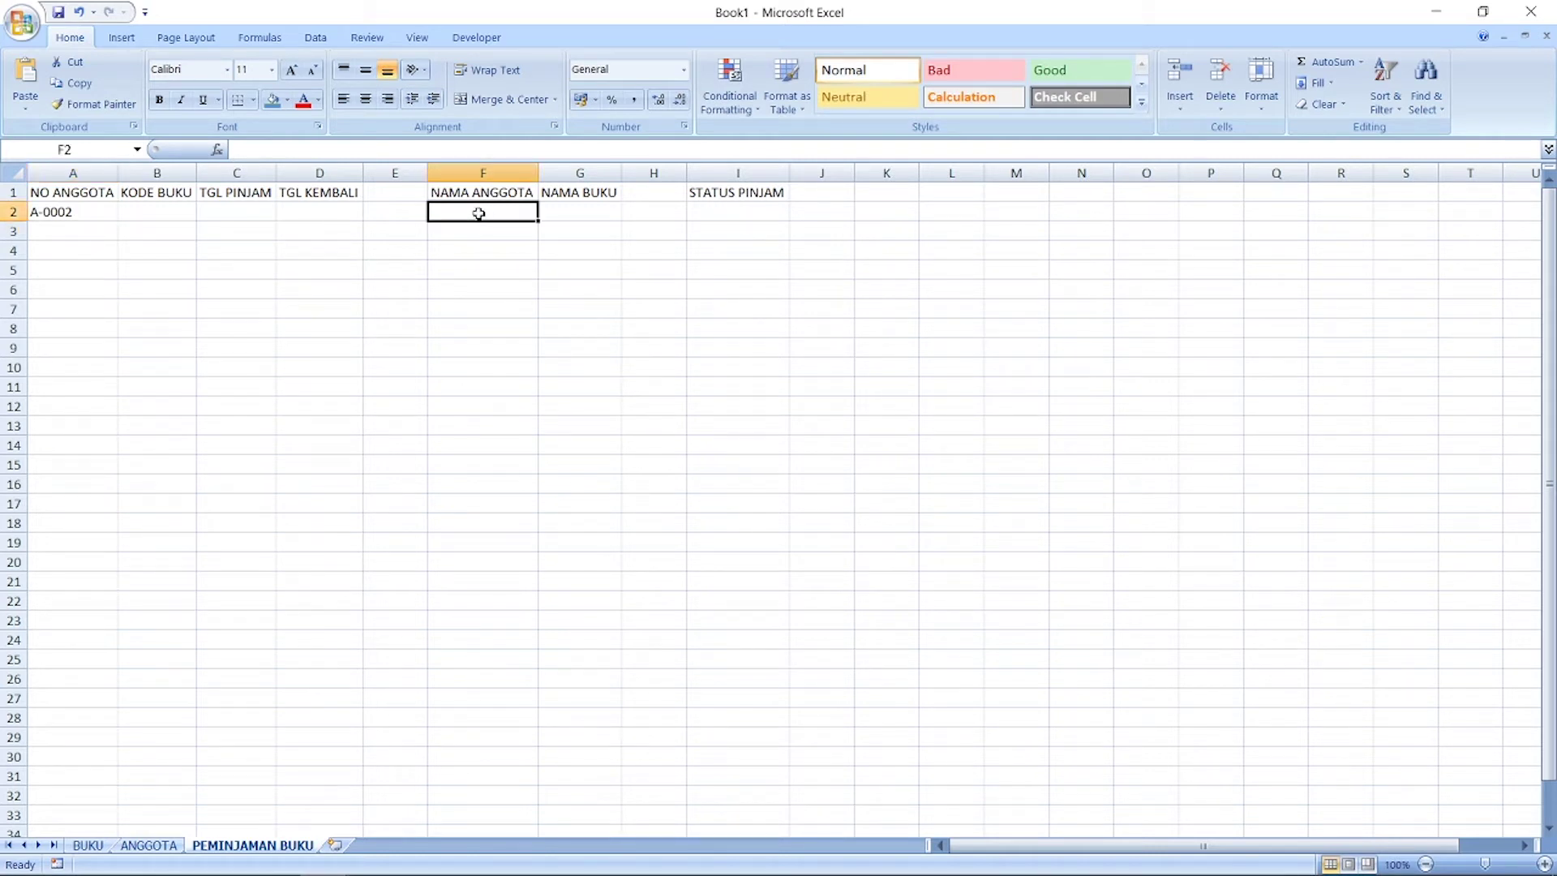
Step: Insert a VLOOKUP function into F2 from the All functions category
{"action": "left_click", "coordinate": [217, 149]}
{"action": "left_click", "coordinate": [1083, 225]}
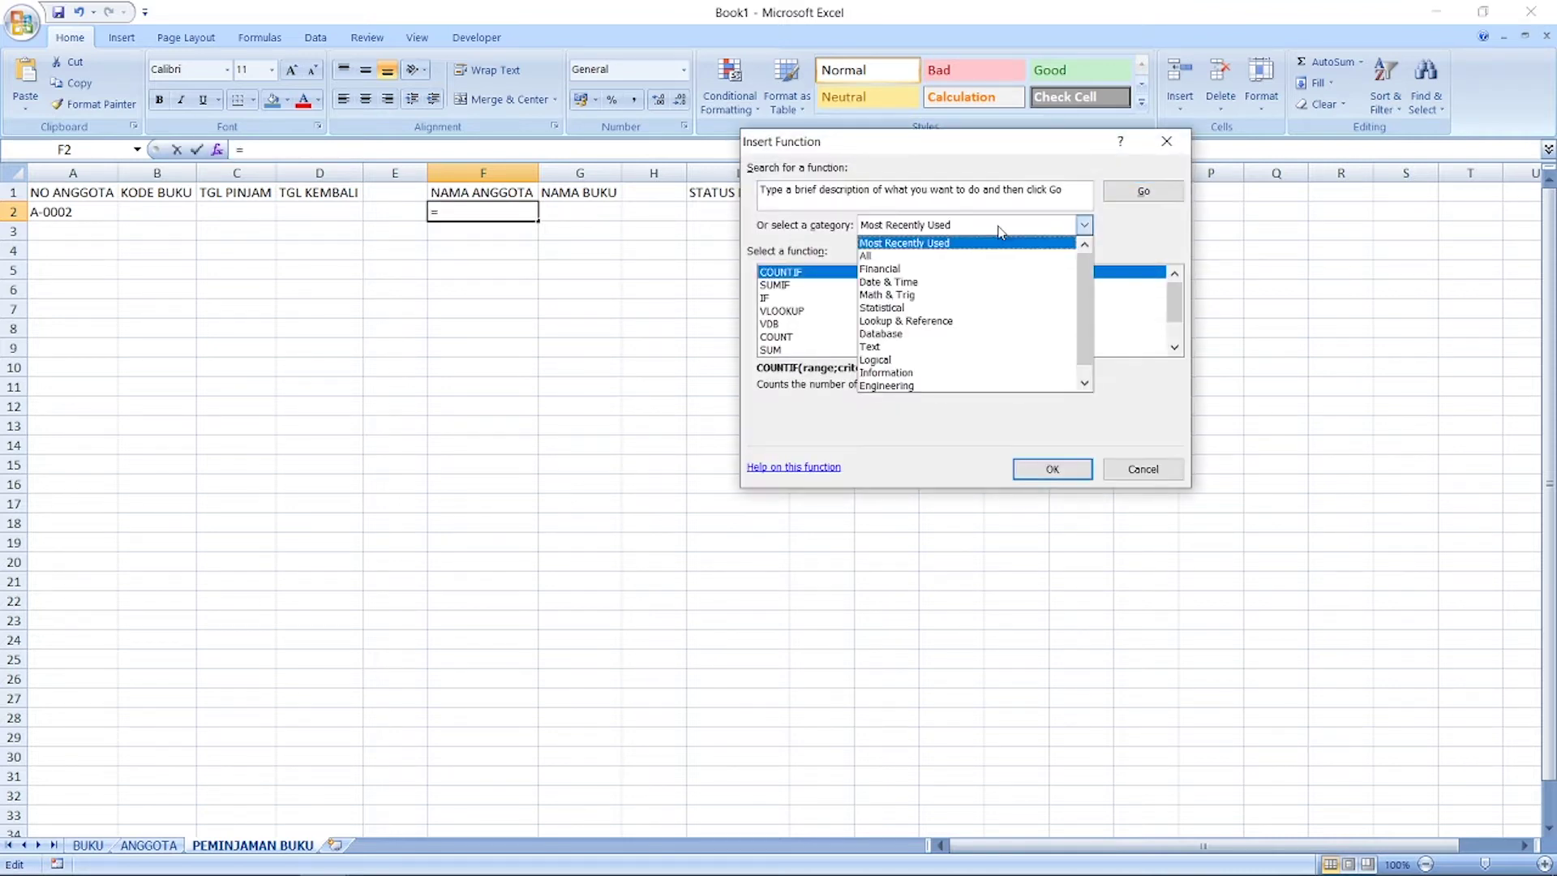
{"action": "left_click", "coordinate": [947, 252]}
{"action": "left_click", "coordinate": [827, 286]}
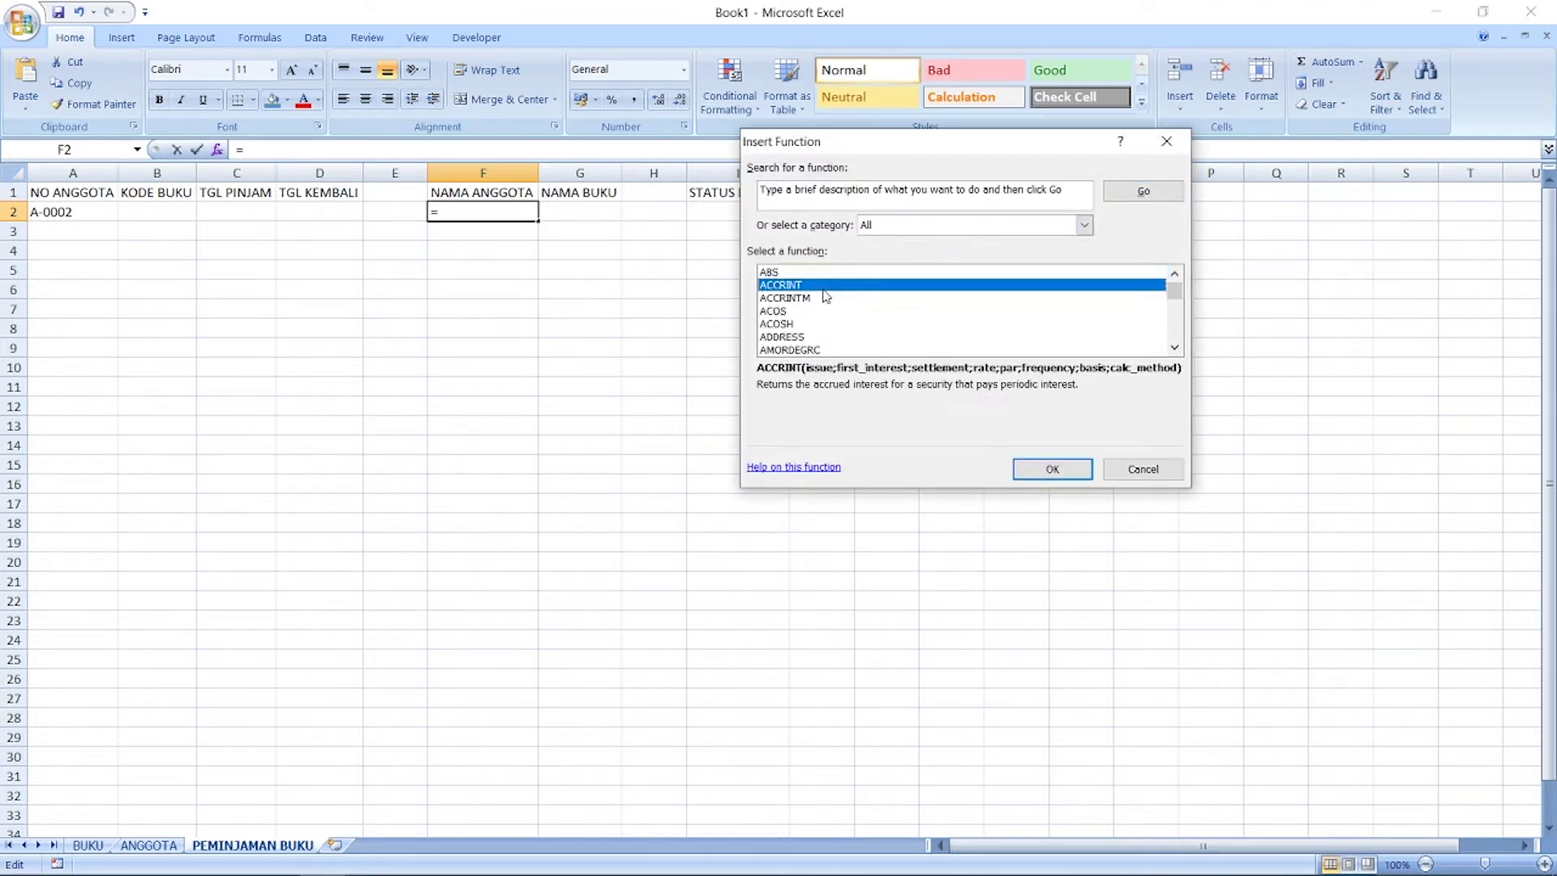
{"action": "key", "text": "v"}
{"action": "key", "text": "l"}
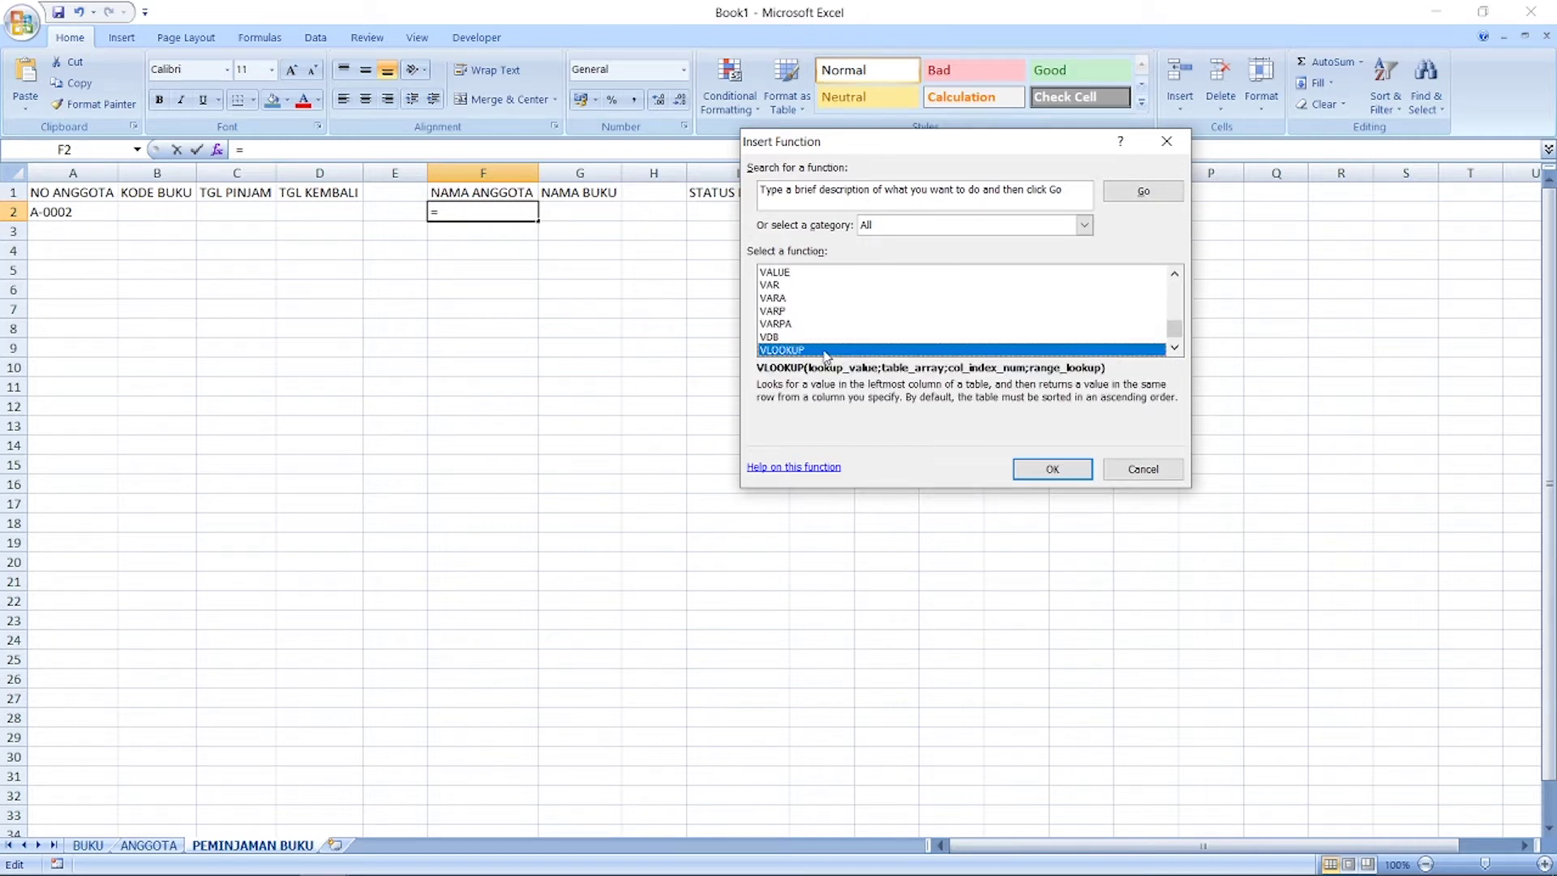
{"action": "left_click", "coordinate": [1046, 477]}
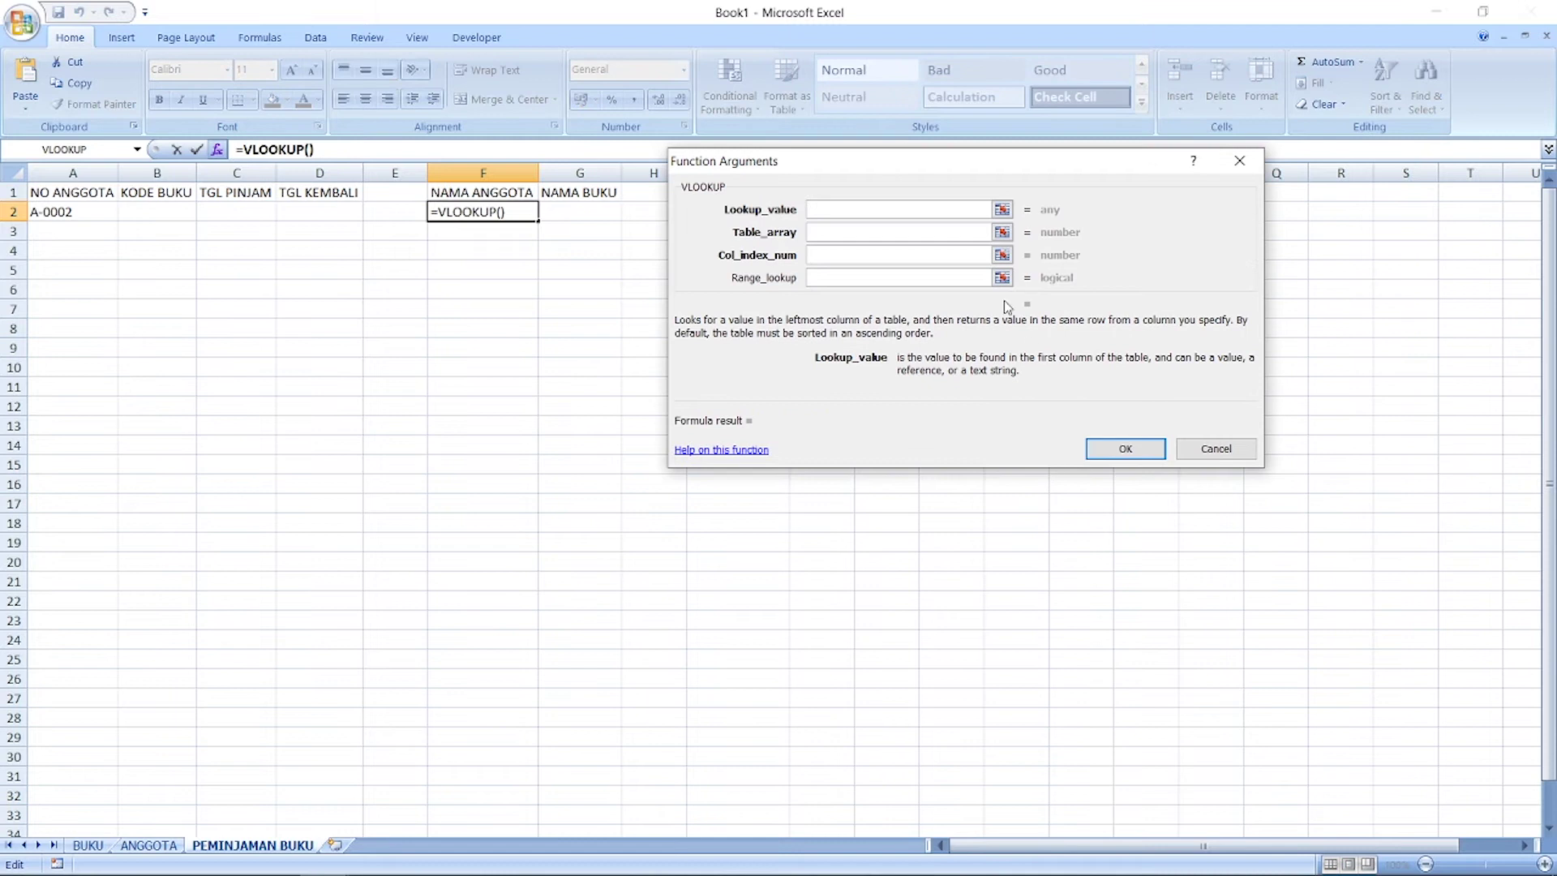
Step: Set F2's VLOOKUP to lookup A2 in ANGGOTA!A2:B32, column 2, exact match 0
{"action": "left_click", "coordinate": [1003, 210]}
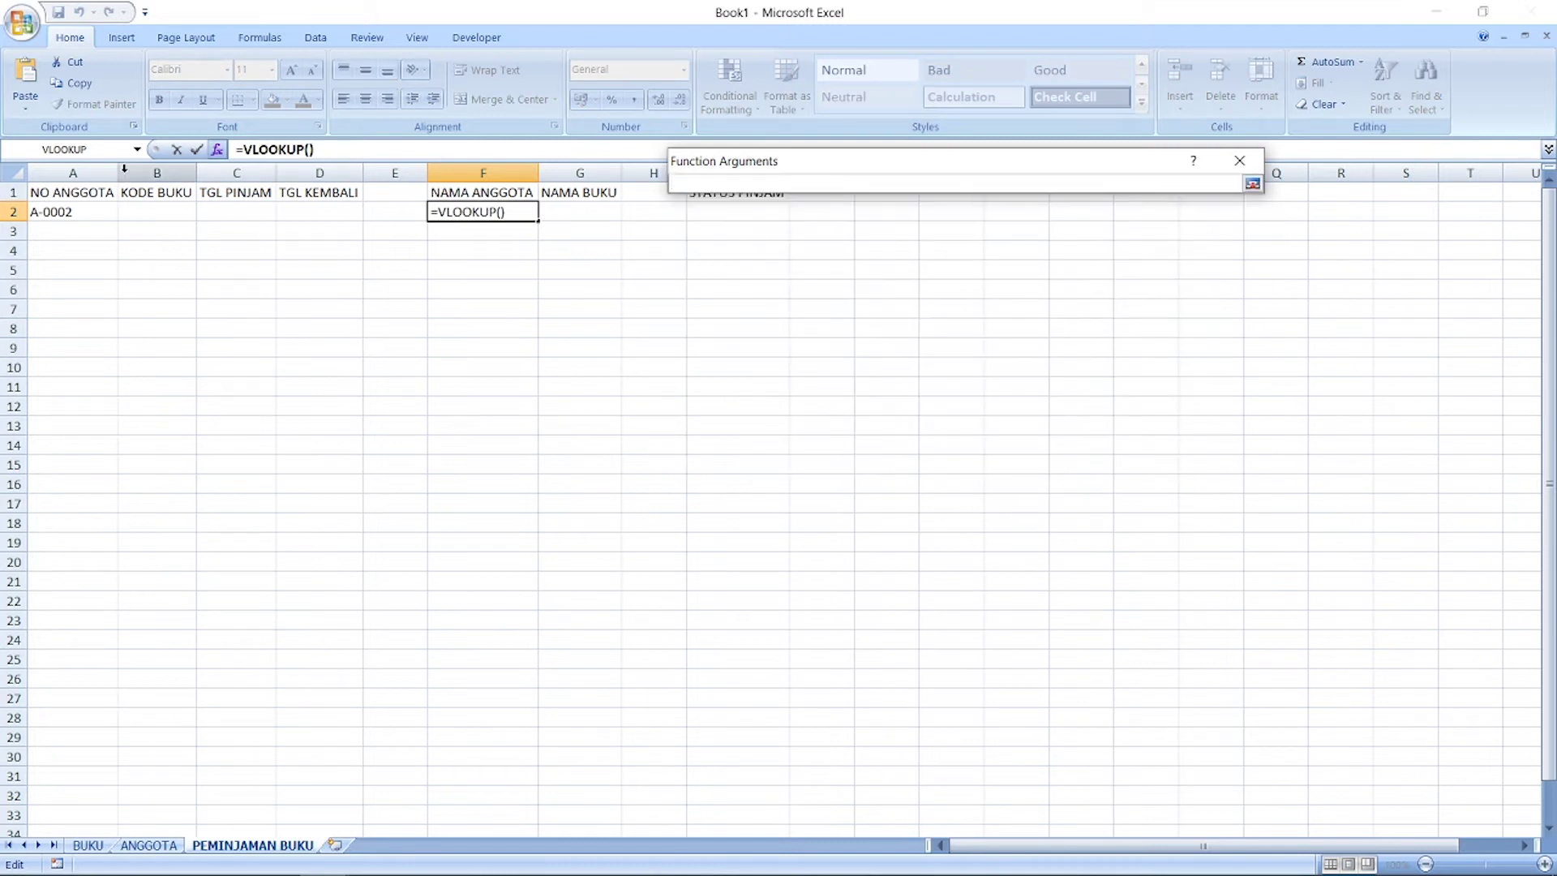
{"action": "left_click", "coordinate": [82, 211]}
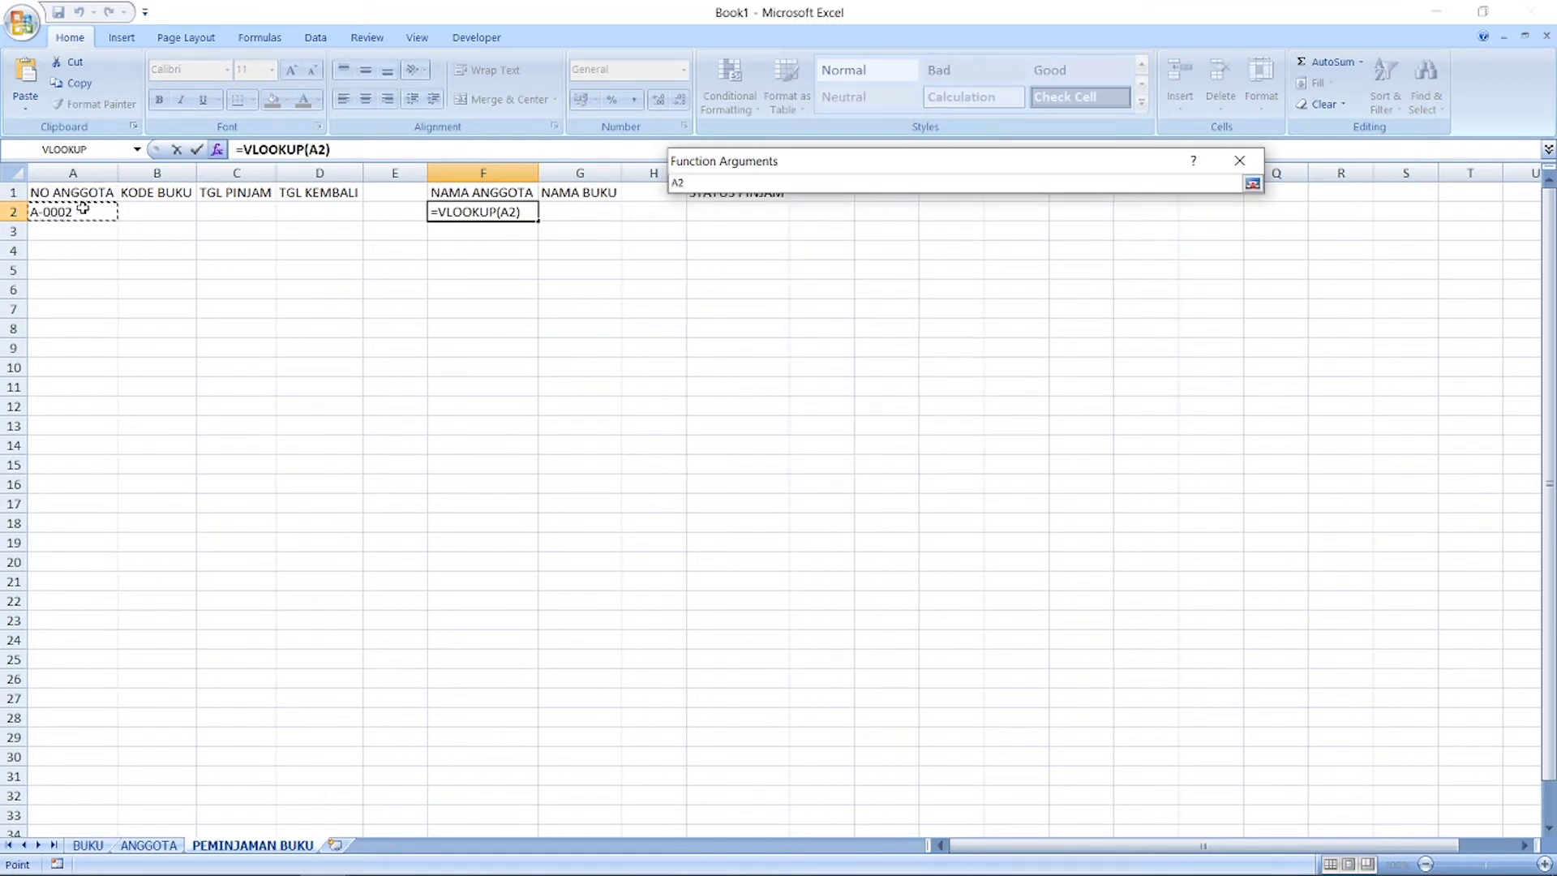
{"action": "left_click", "coordinate": [1253, 184]}
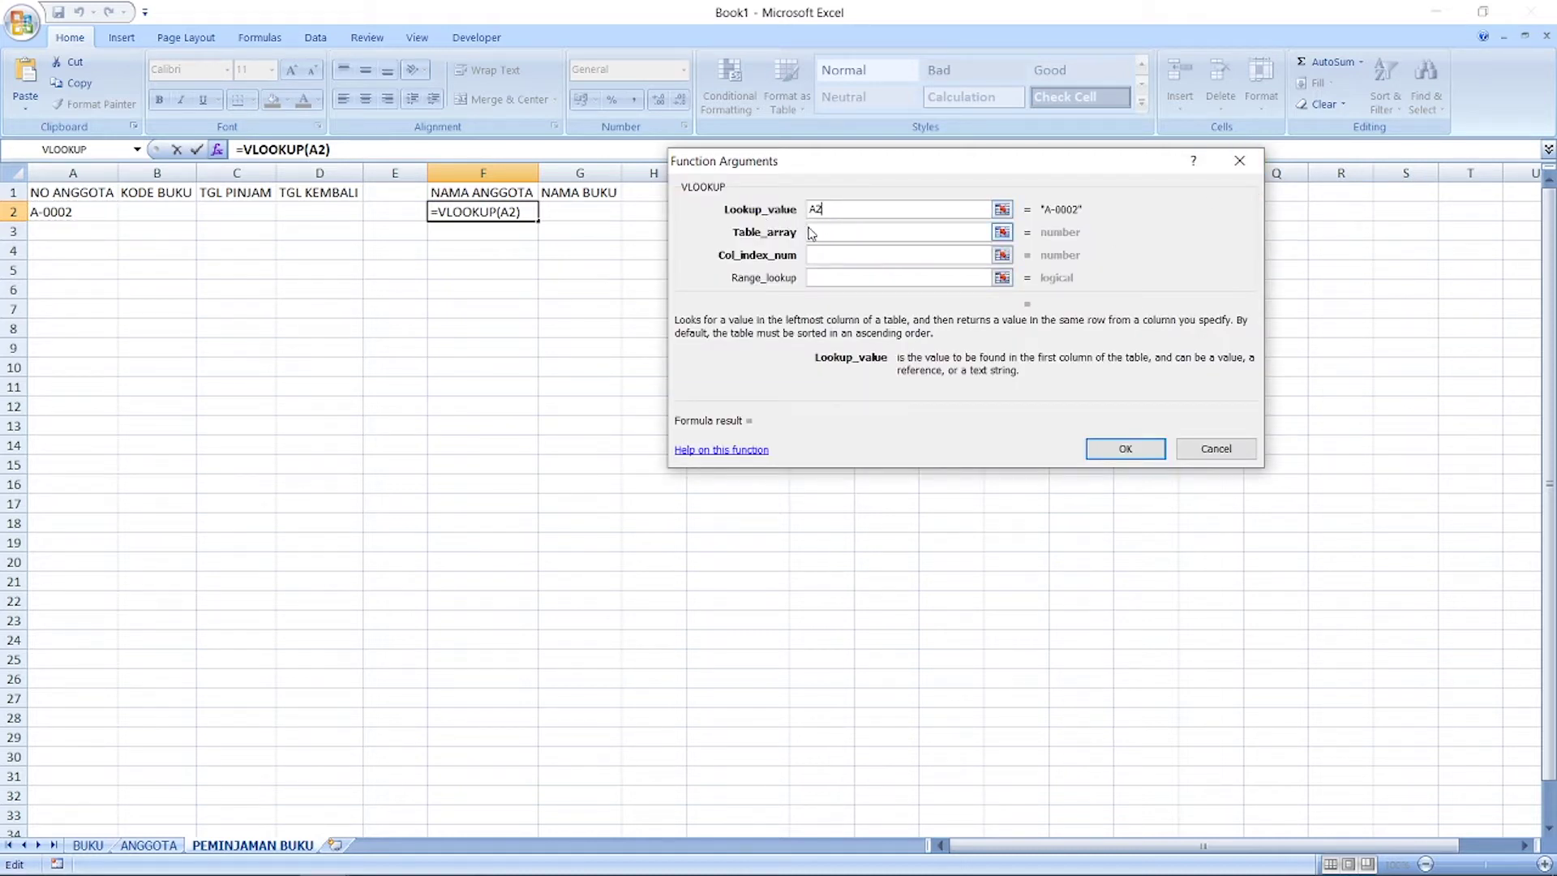
{"action": "left_click", "coordinate": [1002, 234]}
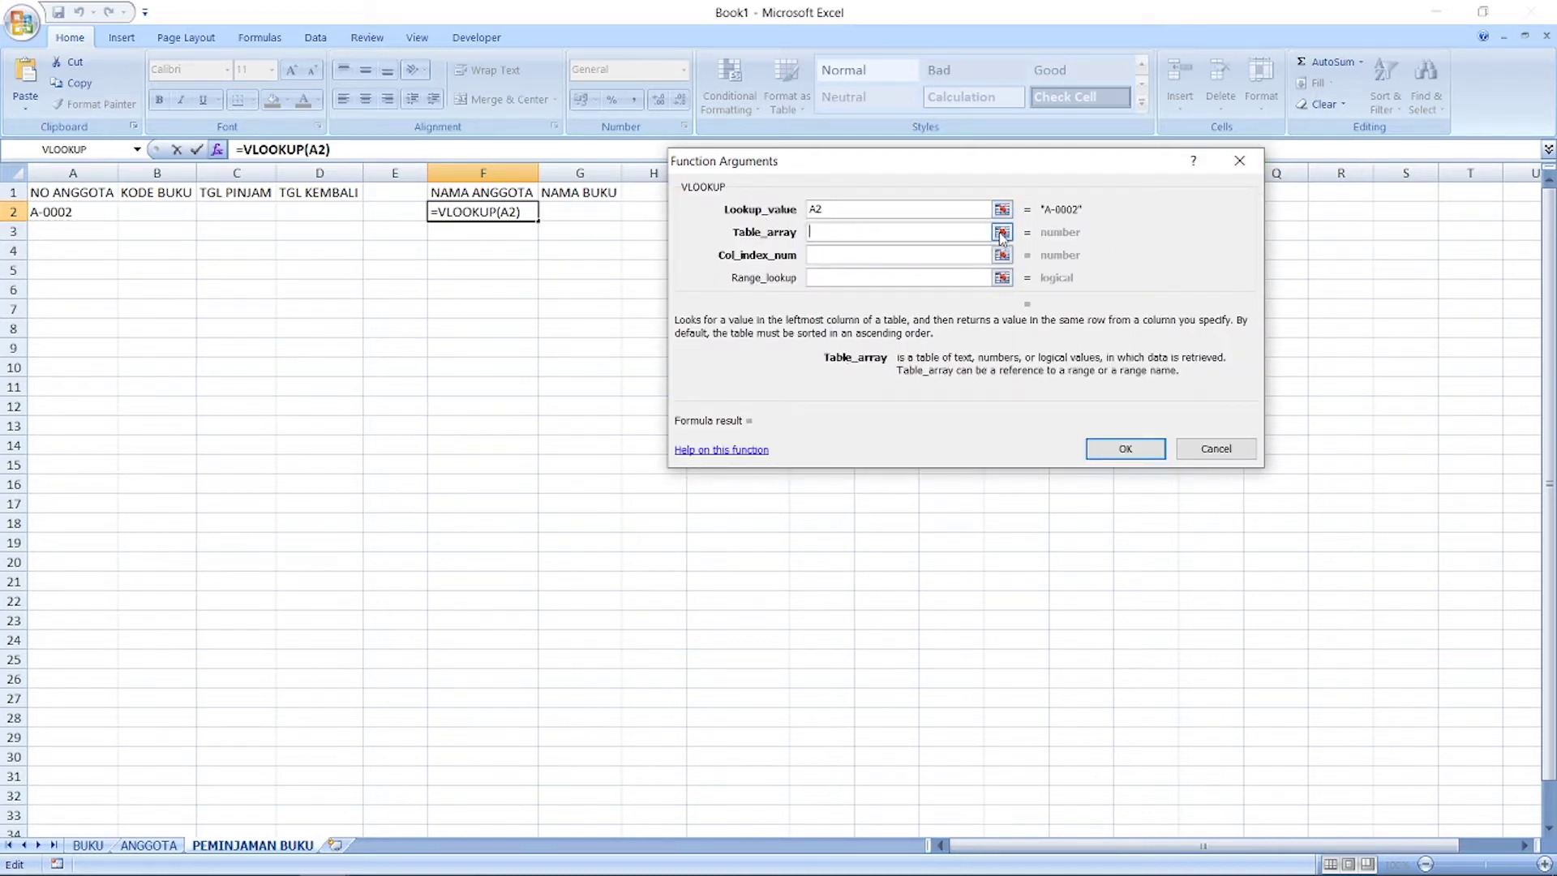
{"action": "left_click", "coordinate": [149, 846]}
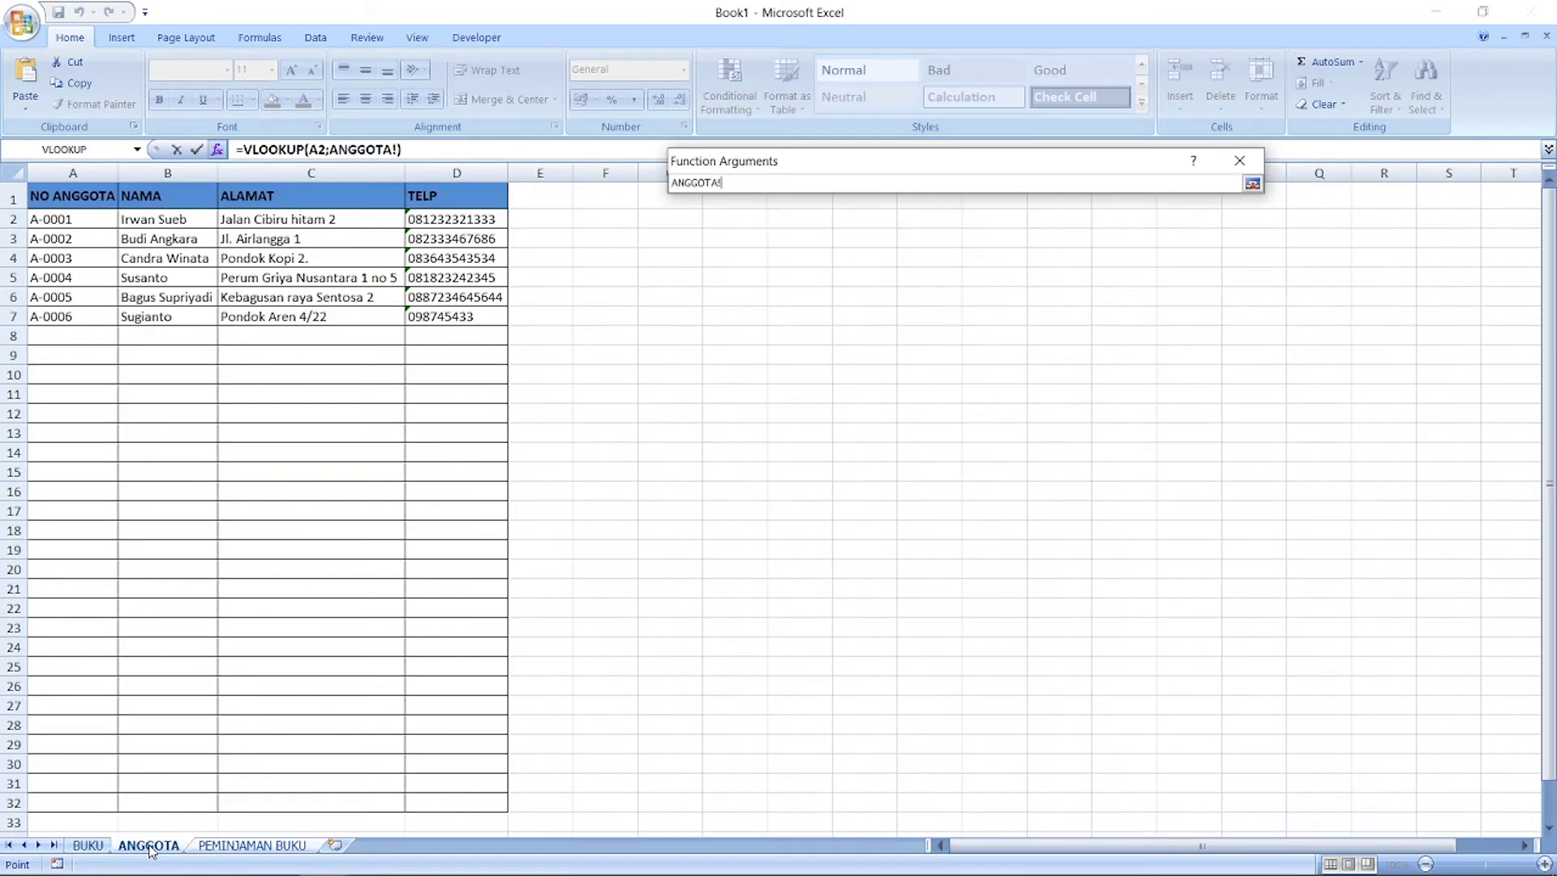
{"action": "left_click_drag", "start_coordinate": [76, 218], "coordinate": [177, 803]}
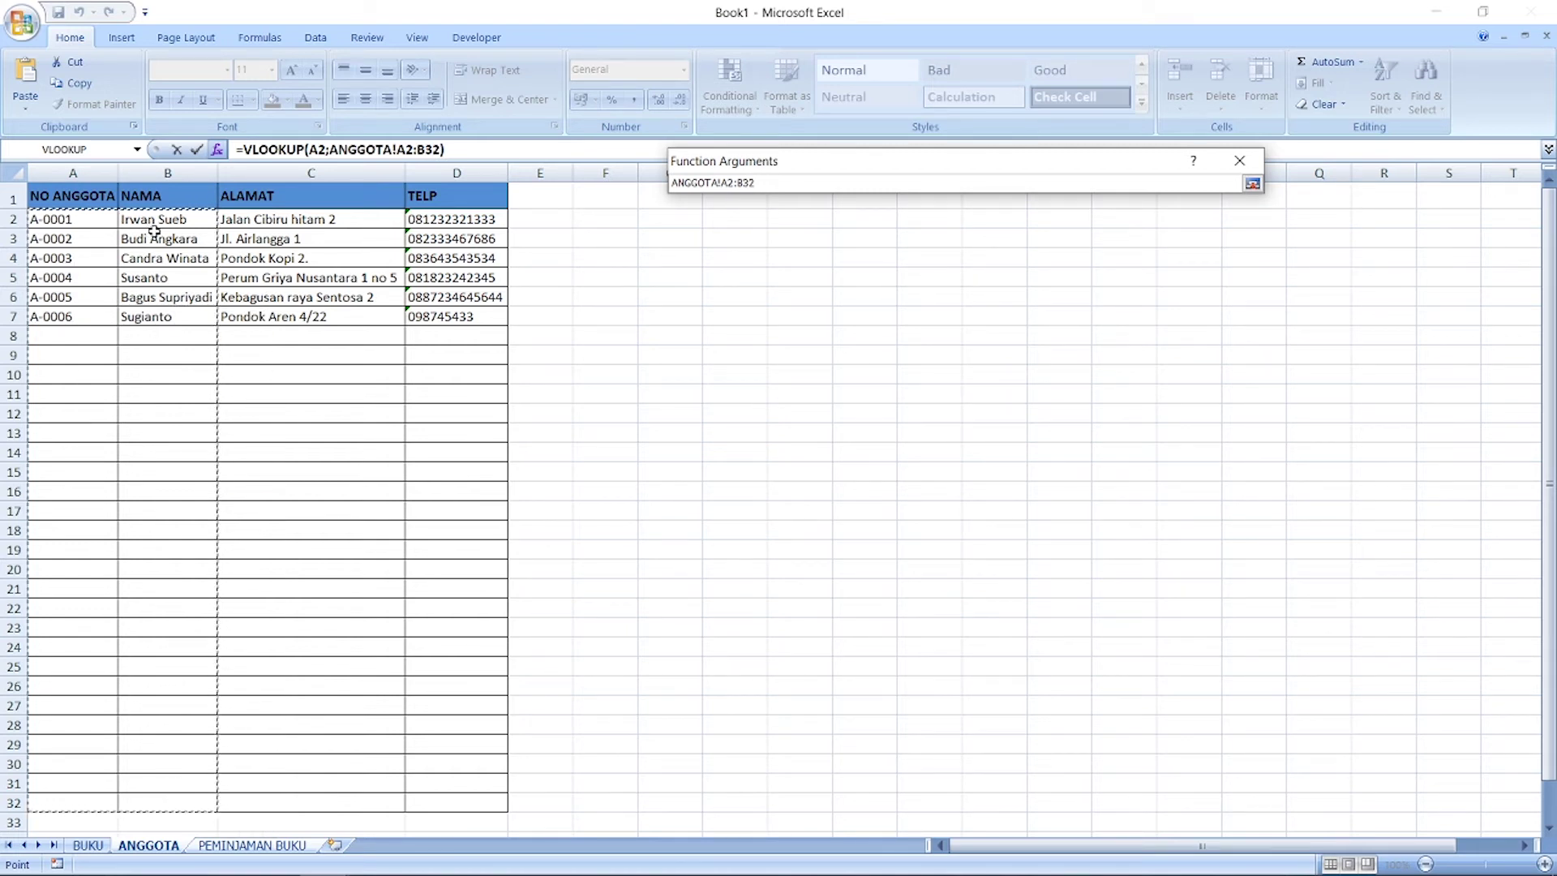
{"action": "left_click", "coordinate": [1253, 183]}
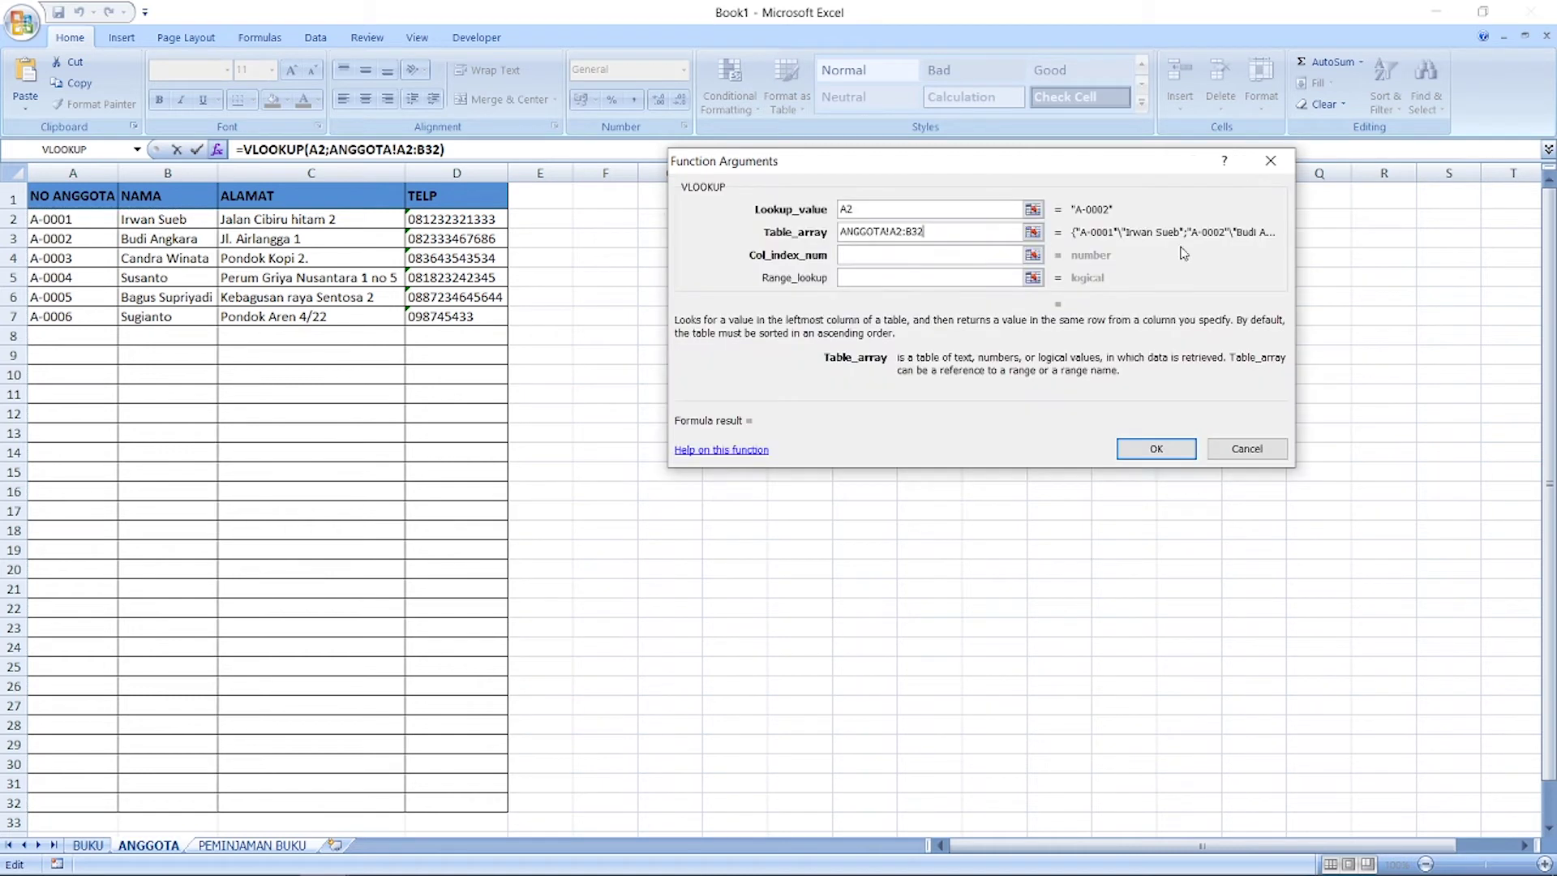
{"action": "left_click", "coordinate": [890, 258]}
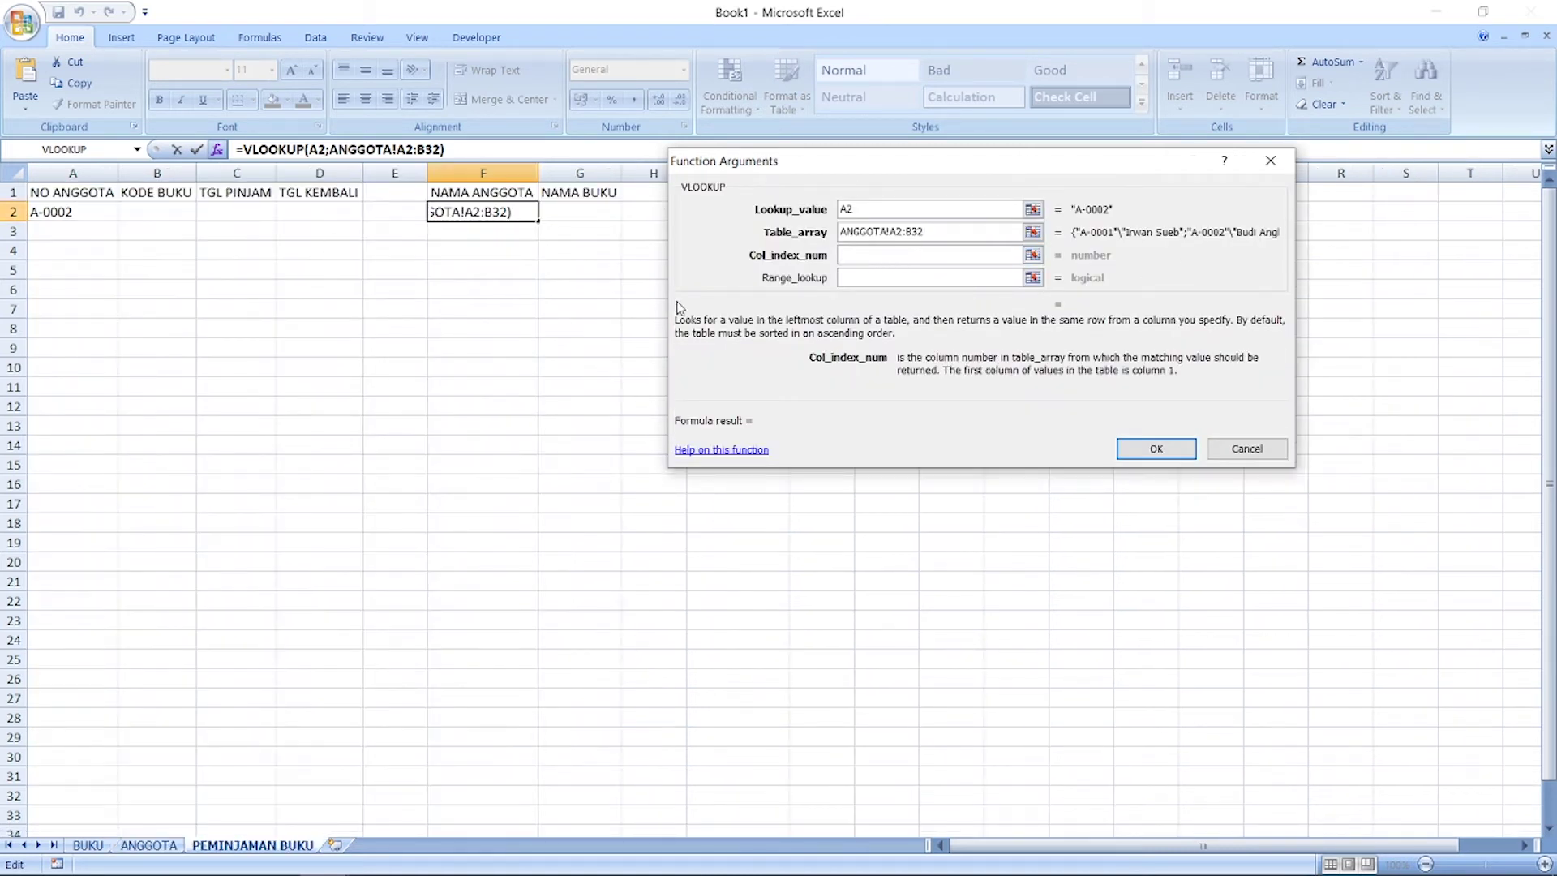
{"action": "type", "text": "2"}
{"action": "left_click", "coordinate": [924, 278]}
{"action": "type", "text": "0"}
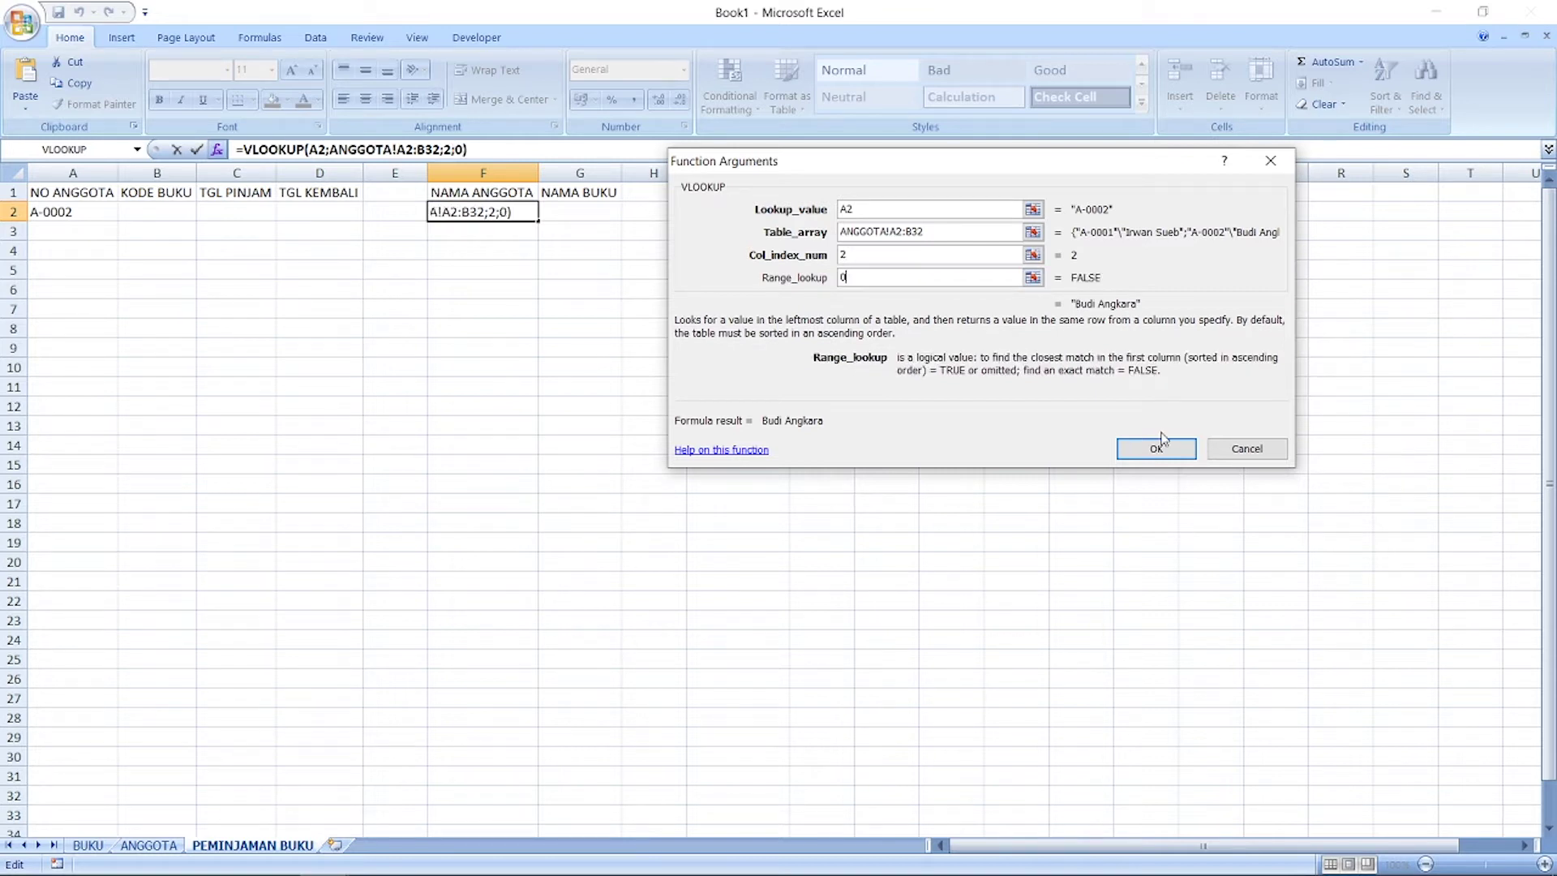
{"action": "left_click", "coordinate": [1156, 450]}
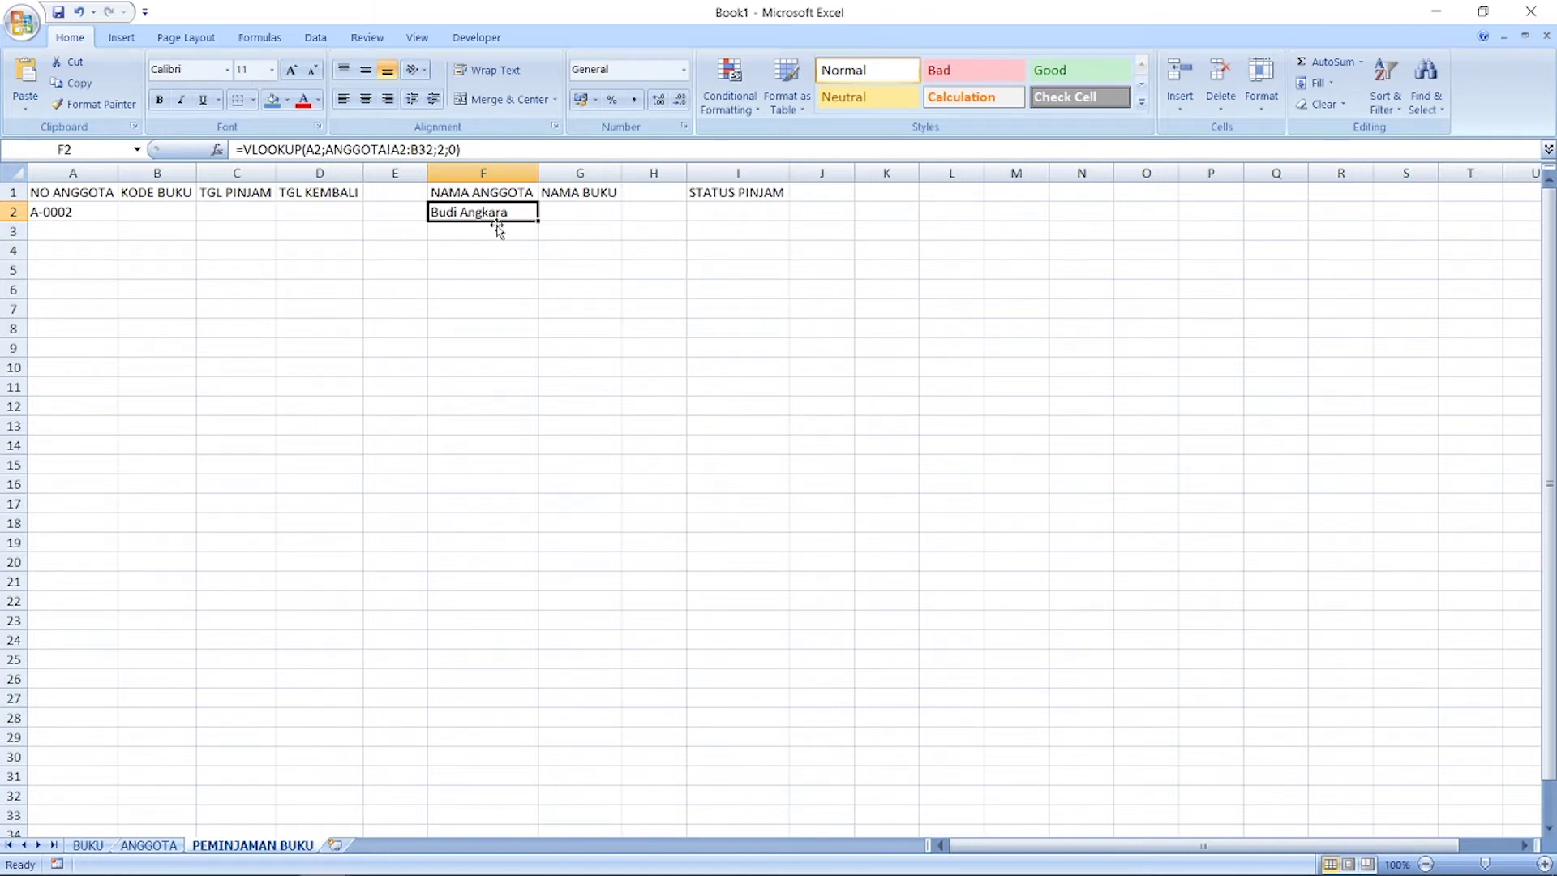
Step: Copy the F2 lookup formula into F3:F15
{"action": "left_click", "coordinate": [90, 231]}
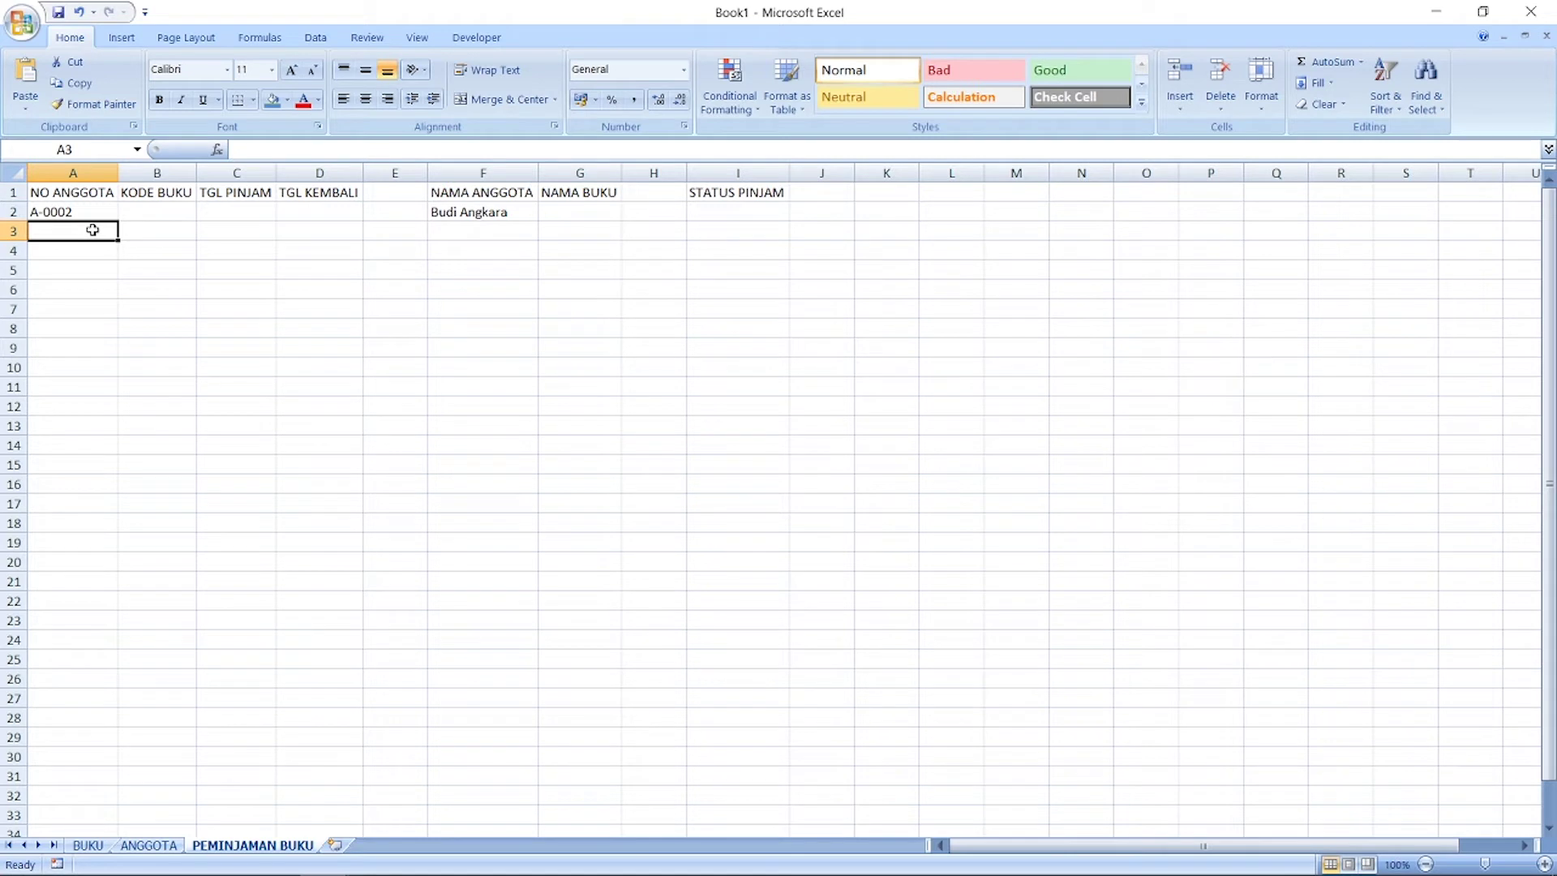
{"action": "type", "text": "A"}
{"action": "key", "text": "Escape"}
{"action": "left_click", "coordinate": [482, 216]}
{"action": "key", "text": "ctrl+c"}
{"action": "left_click_drag", "start_coordinate": [479, 232], "coordinate": [505, 461]}
{"action": "key", "text": "ctrl+v"}
{"action": "left_click", "coordinate": [654, 426]}
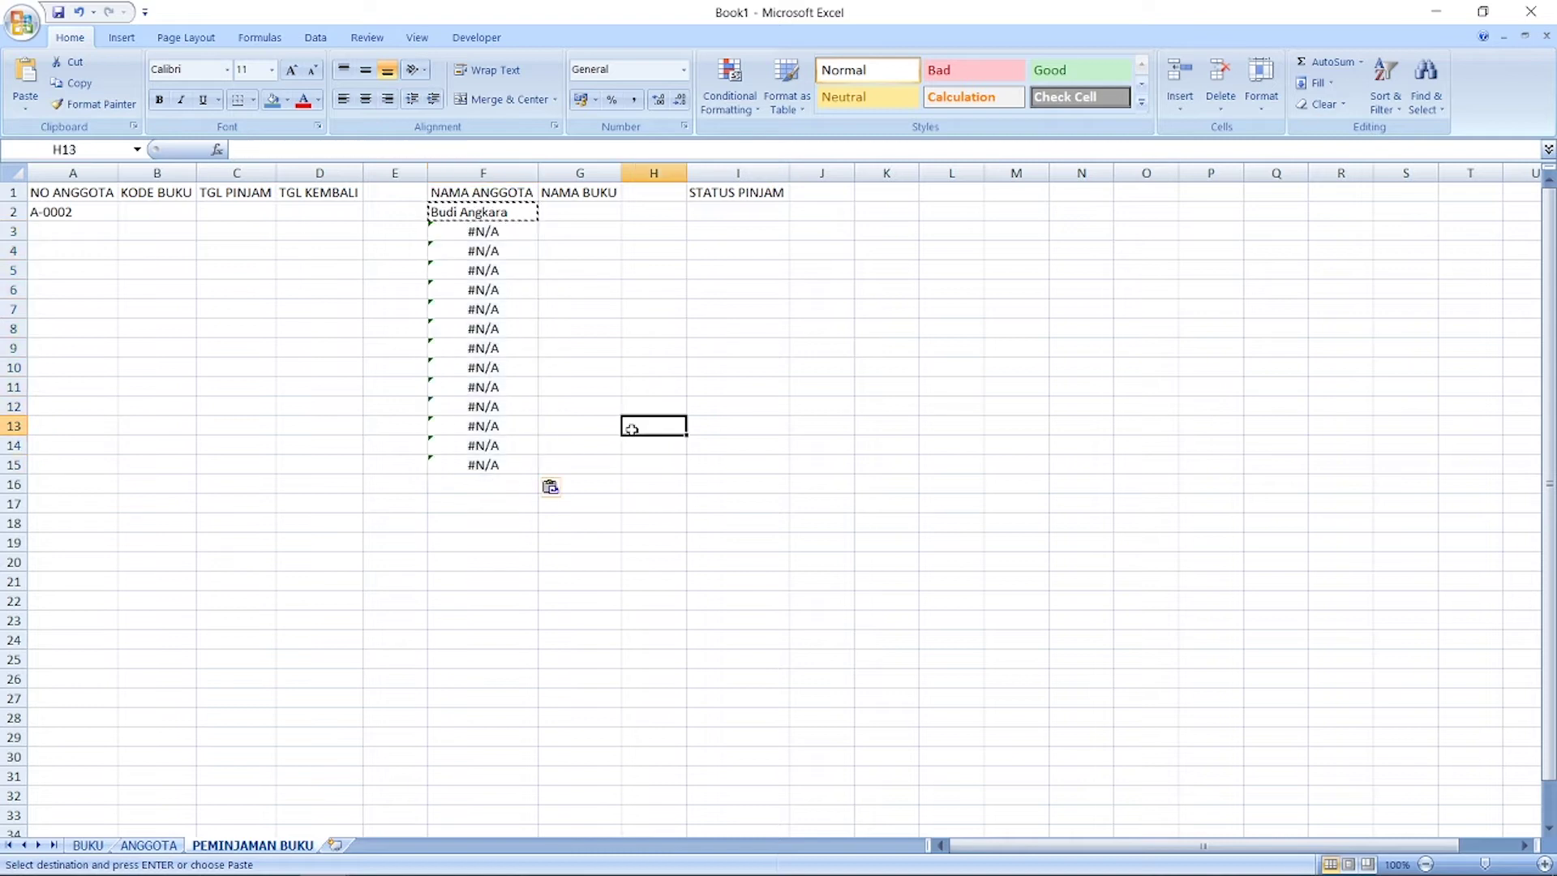
{"action": "key", "text": "Escape"}
{"action": "left_click", "coordinate": [487, 233]}
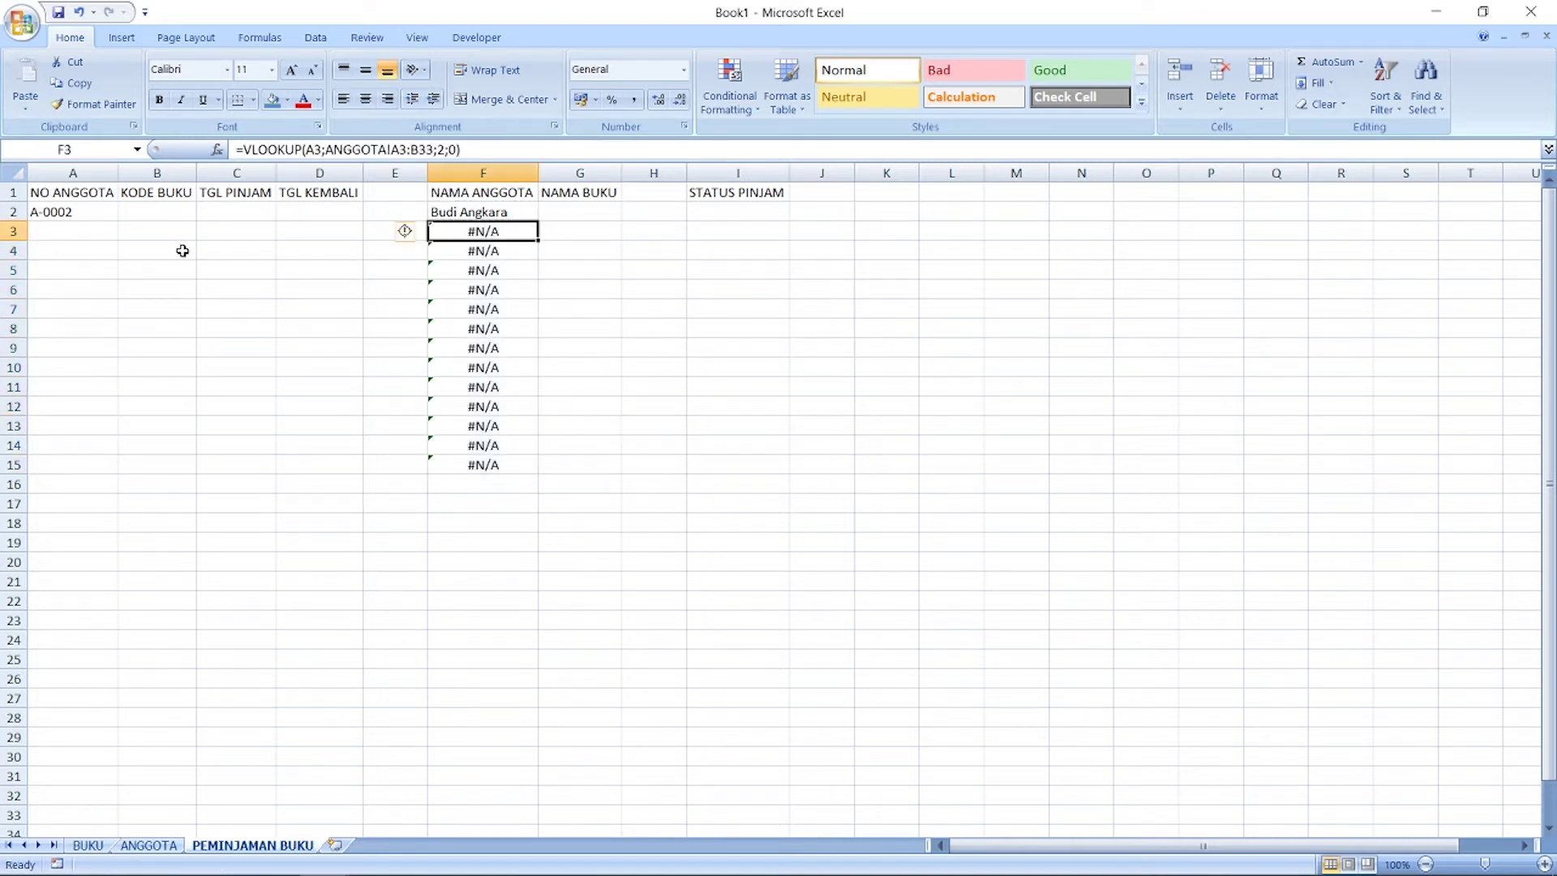
Step: Enter member number A-0001 in A3, replacing an initial A-0003
{"action": "left_click", "coordinate": [87, 232]}
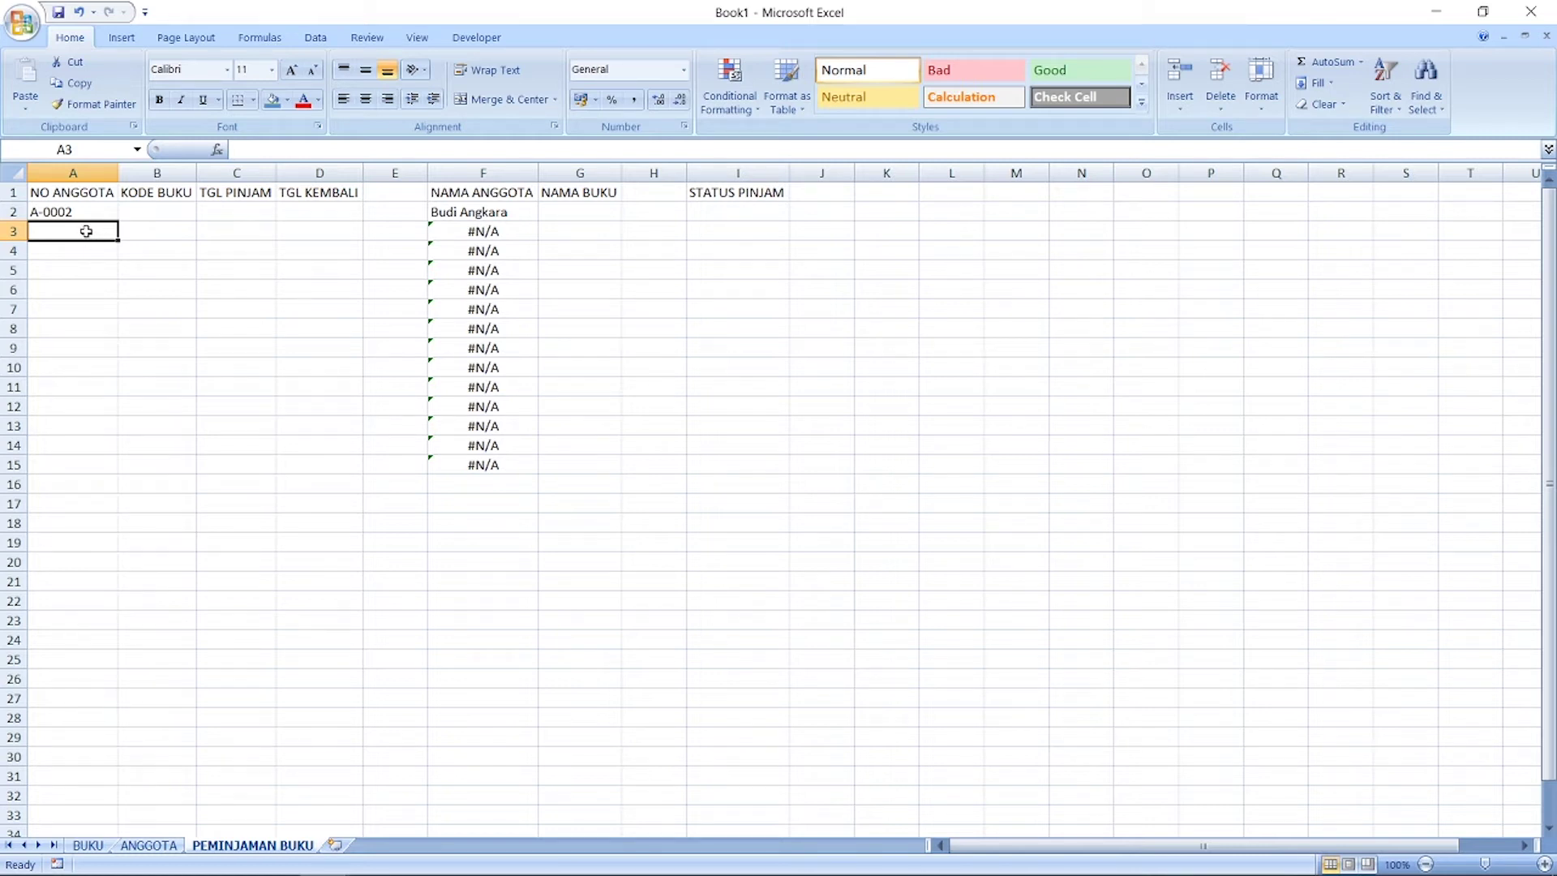
{"action": "type", "text": "A"}
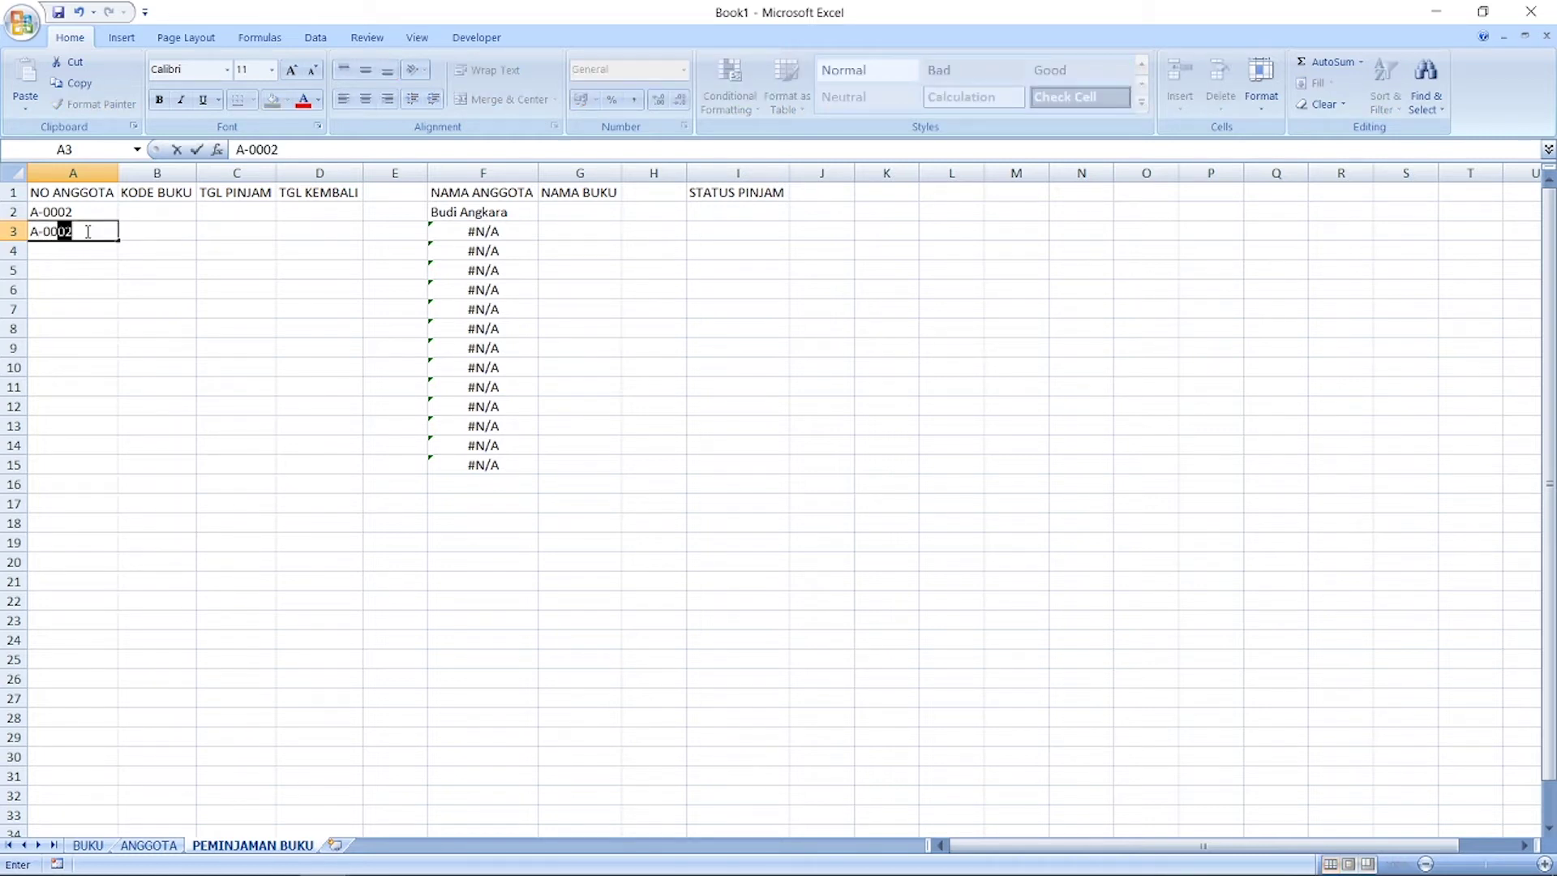
{"action": "type", "text": "-0003"}
{"action": "key", "text": "Return"}
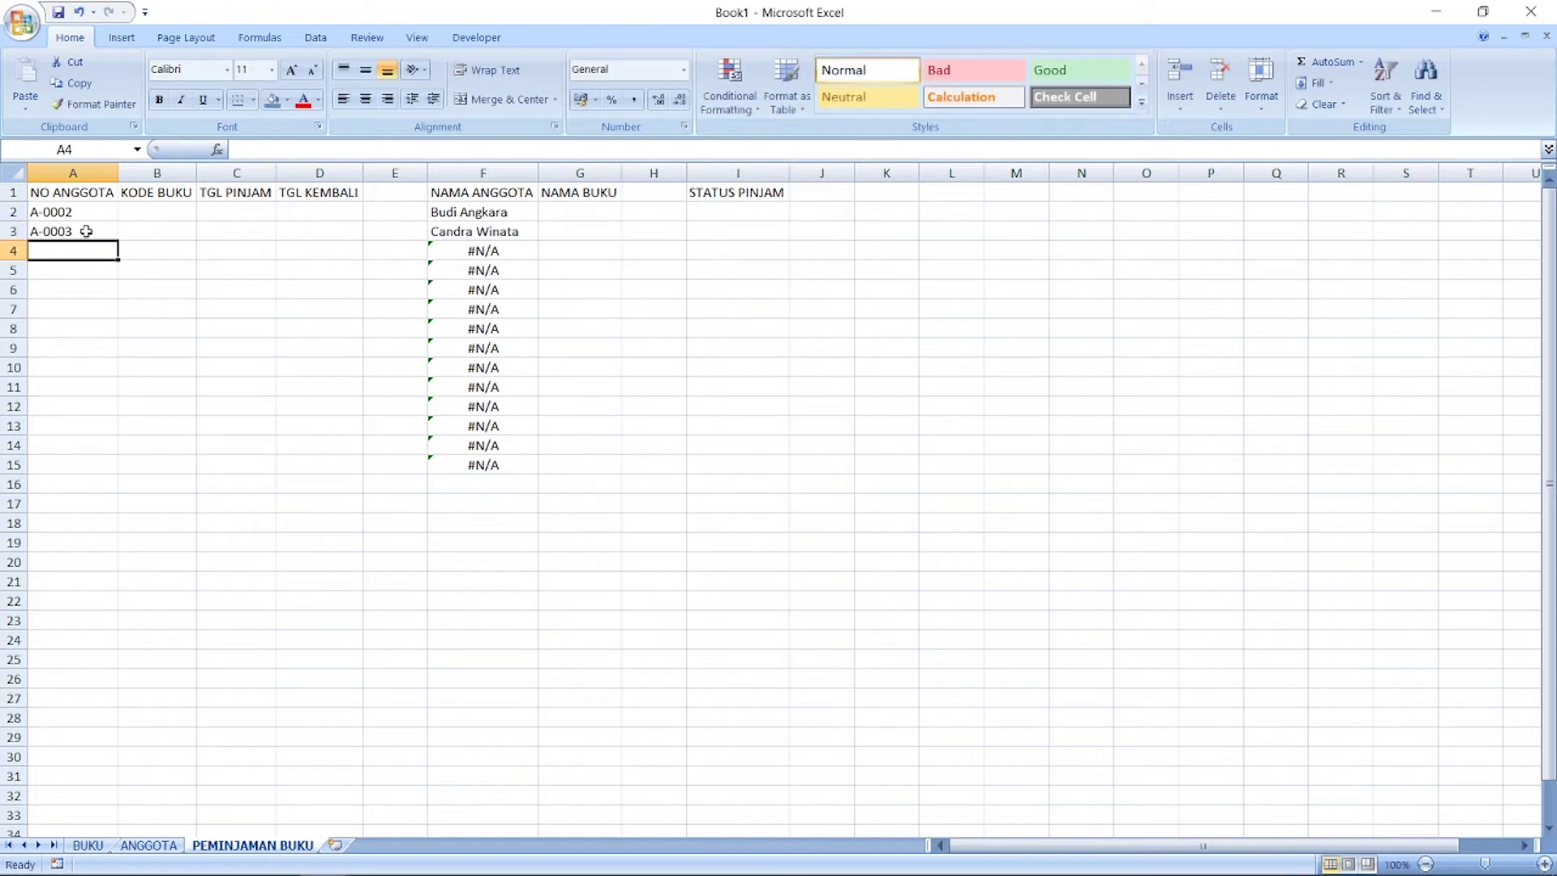
{"action": "left_click", "coordinate": [86, 231]}
{"action": "type", "text": "A"}
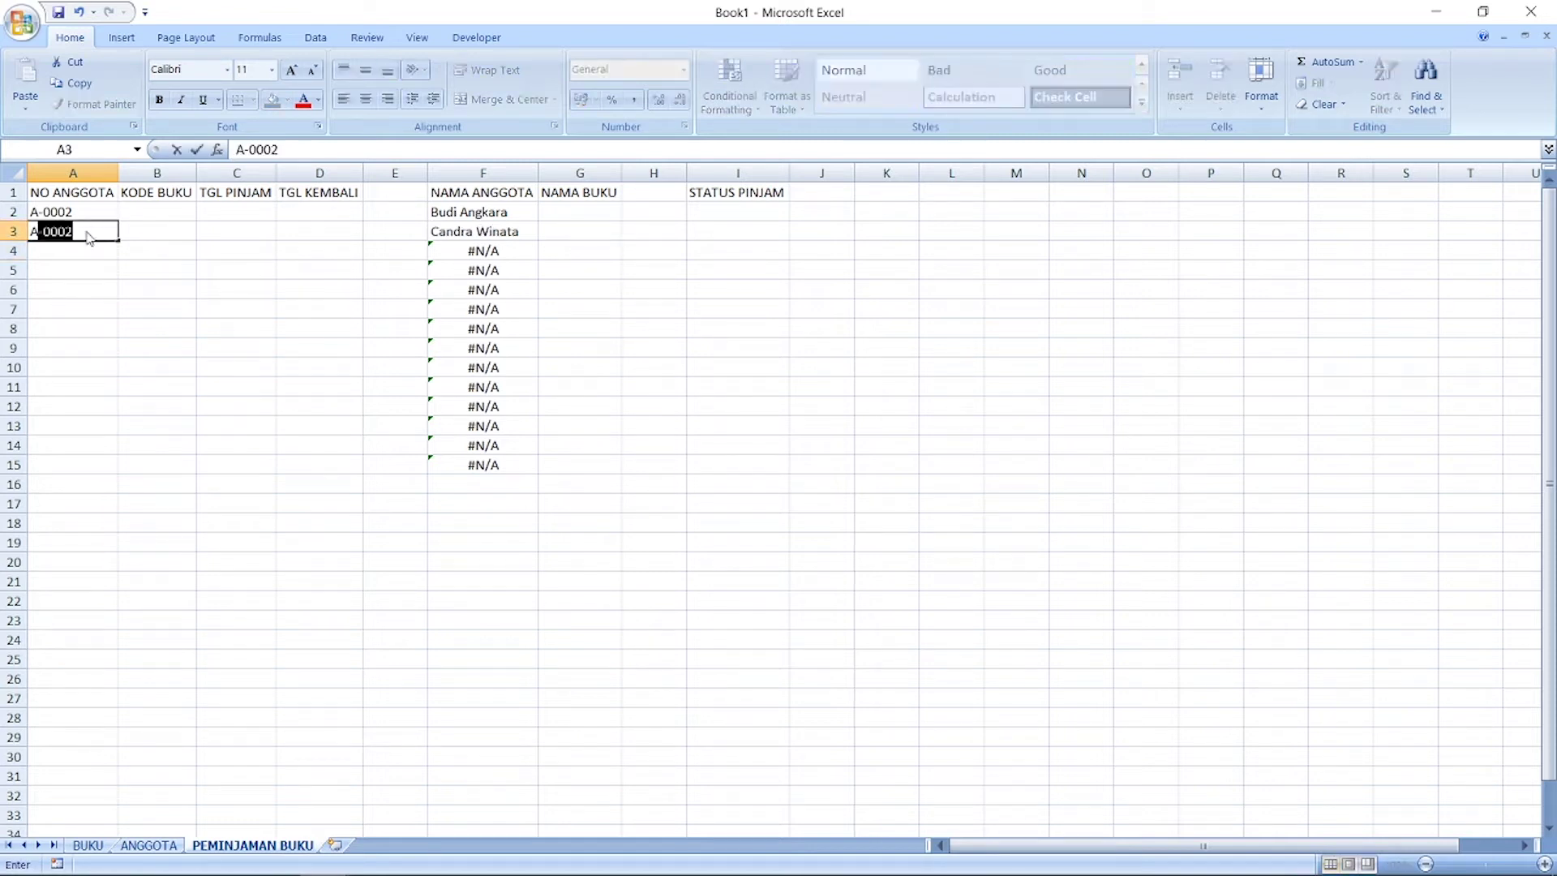
{"action": "key", "text": "Return"}
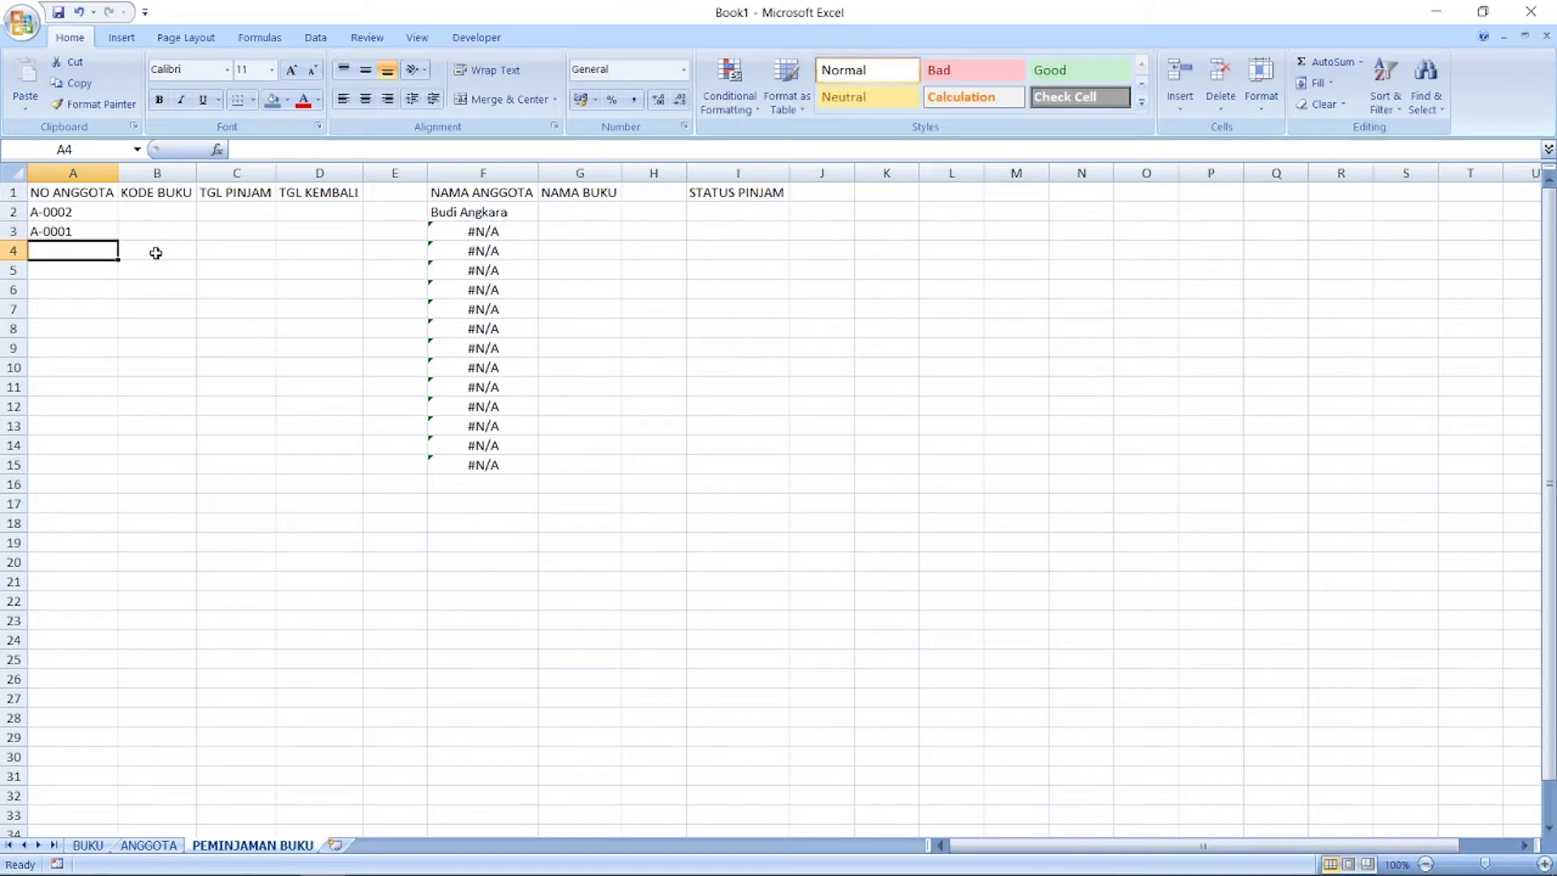
{"action": "left_click", "coordinate": [459, 212]}
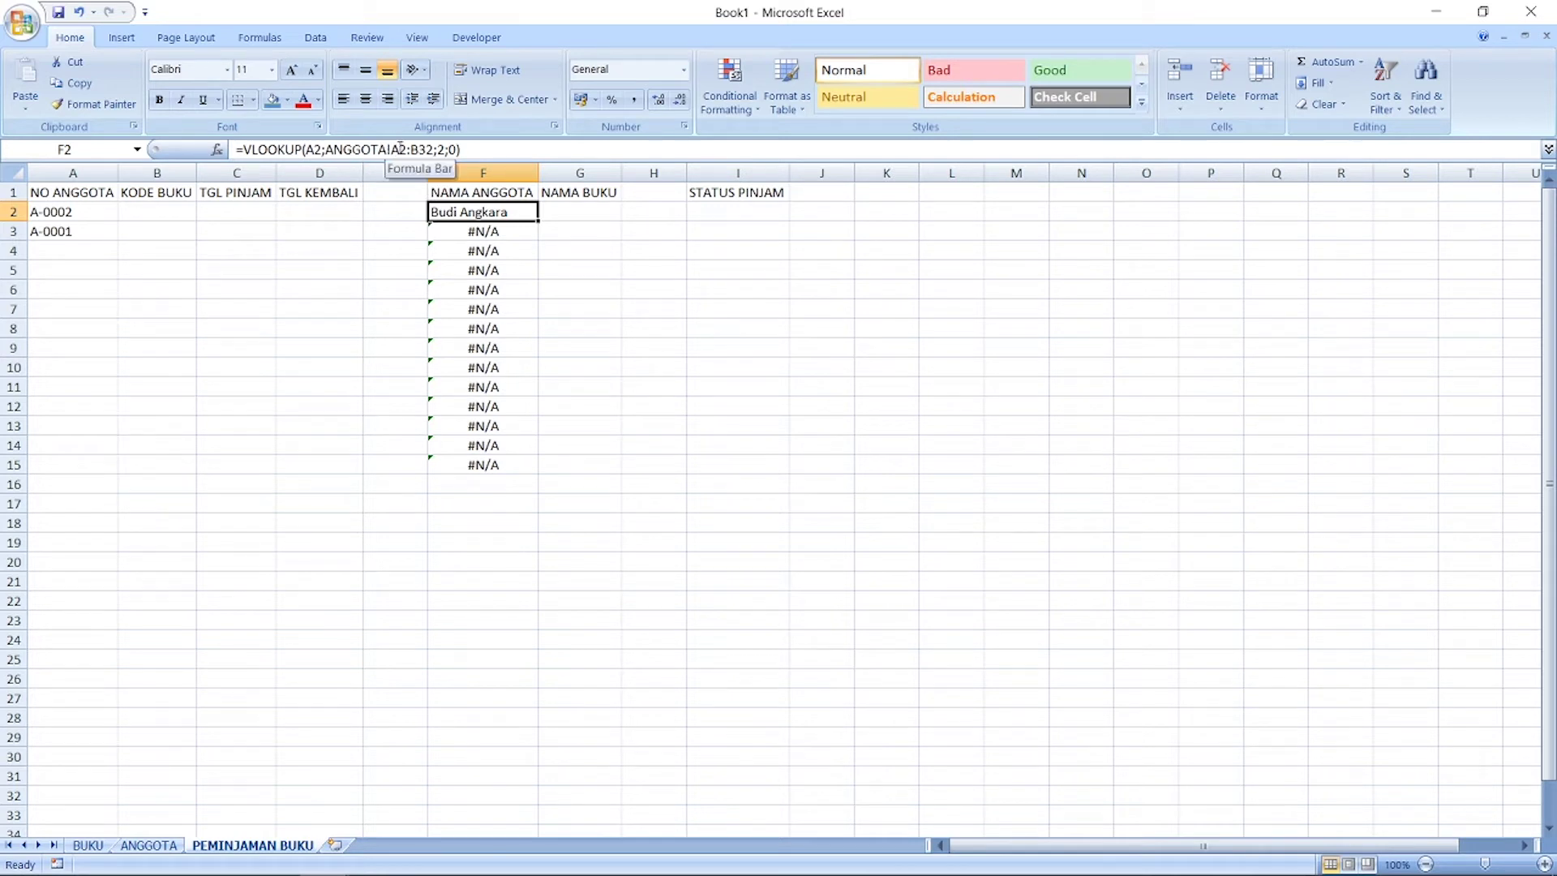
Step: Make F2's lookup table range absolute as ANGGOTA!$A$2:$B$32
{"action": "left_click", "coordinate": [397, 148]}
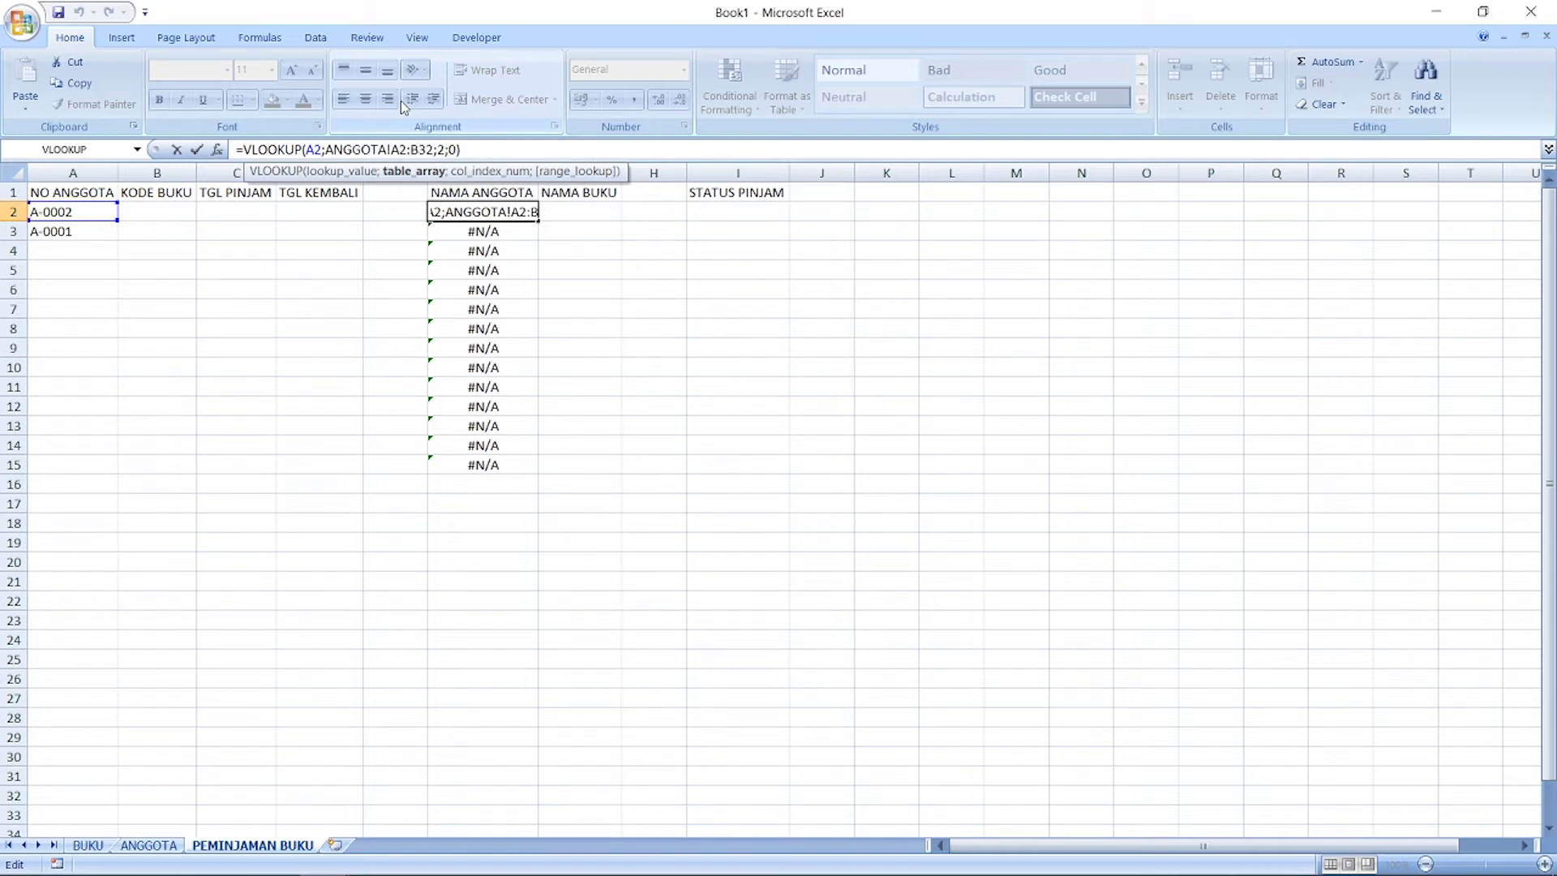
{"action": "key", "text": "F4"}
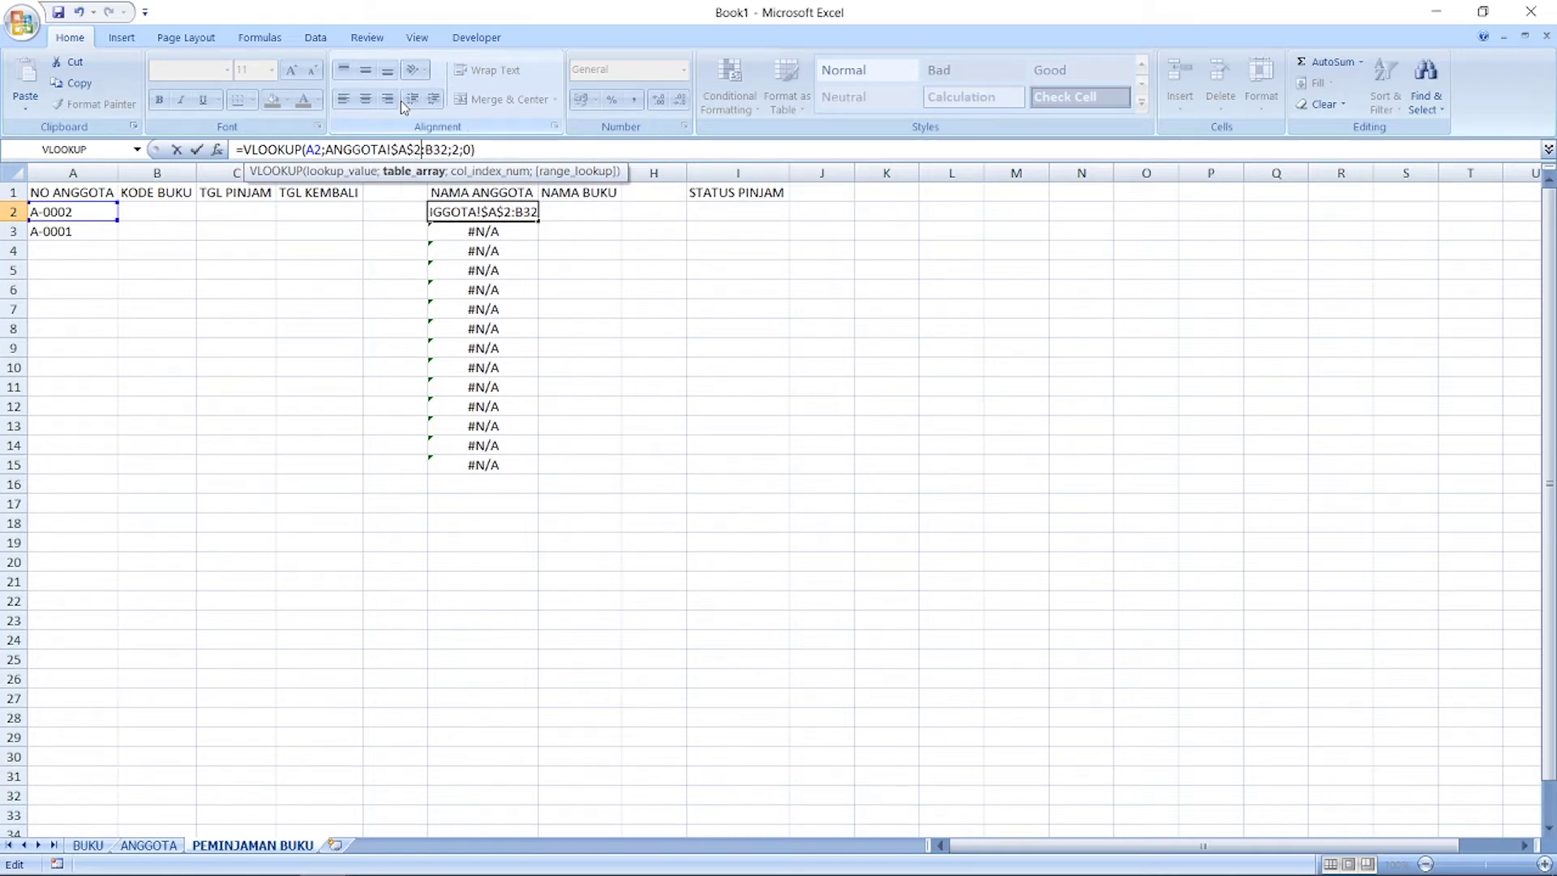
{"action": "type", "text": "$A$"}
{"action": "key", "text": "Return"}
Step: Copy the corrected F2 formula into F3:F15
{"action": "key", "text": "Up"}
{"action": "key", "text": "ctrl+c"}
{"action": "key", "text": "Down"}
{"action": "key", "text": "shift+Down"}
{"action": "key", "text": "shift+Down"}
{"action": "key", "text": "shift+Down"}
{"action": "key", "text": "shift+Down"}
{"action": "key", "text": "shift+Down"}
{"action": "key", "text": "shift+Down"}
{"action": "key", "text": "shift+Down"}
{"action": "key", "text": "shift+Down"}
{"action": "key", "text": "shift+Down"}
{"action": "key", "text": "shift+Down"}
{"action": "key", "text": "shift+Down"}
{"action": "key", "text": "shift+Down"}
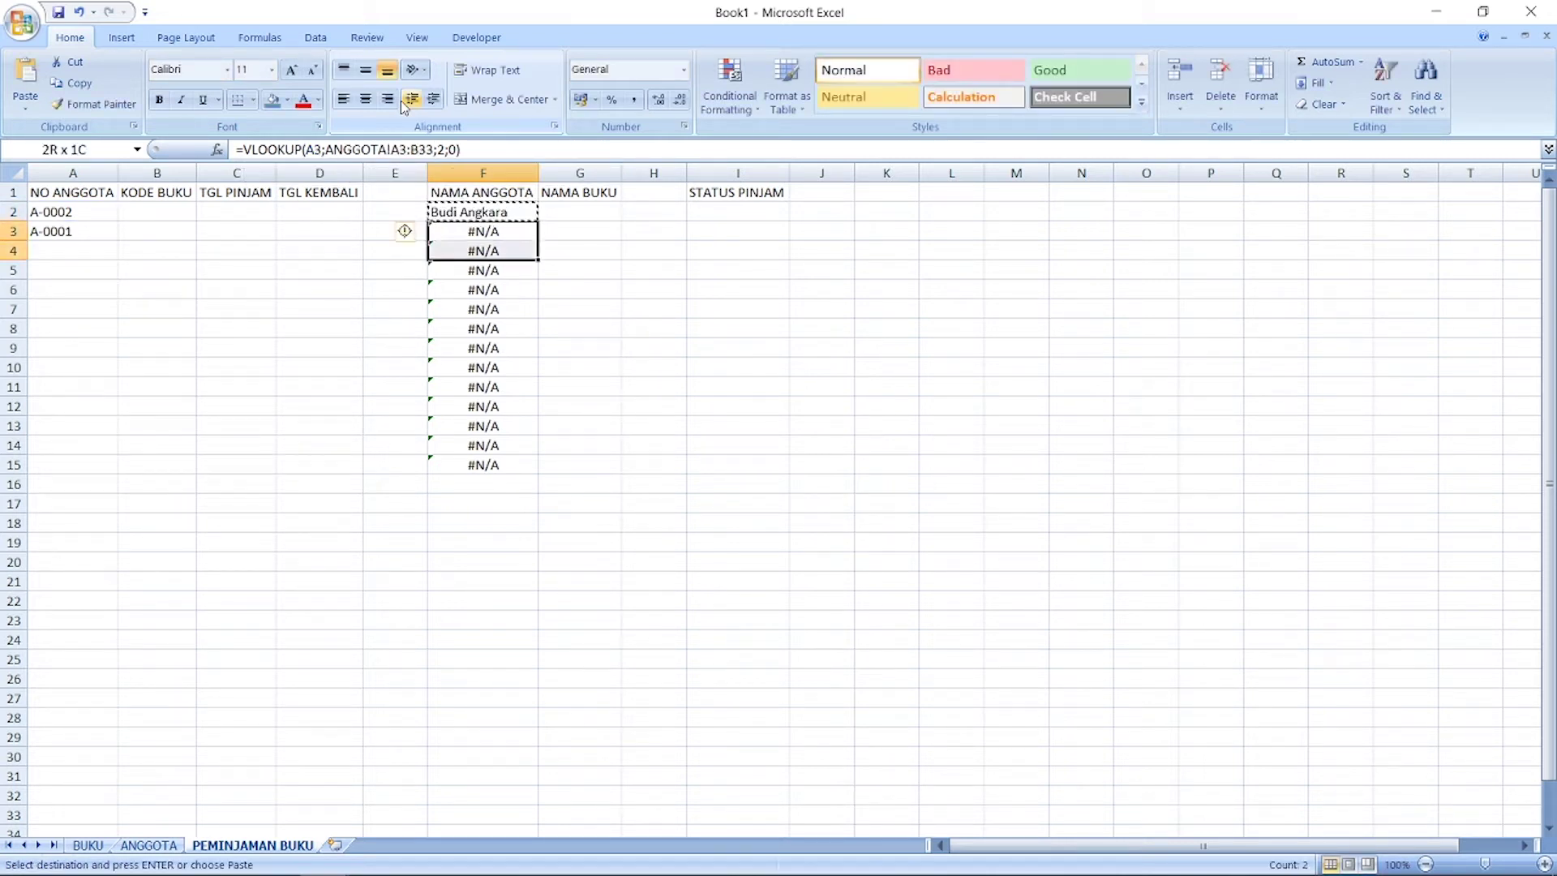
{"action": "key", "text": "shift+Down"}
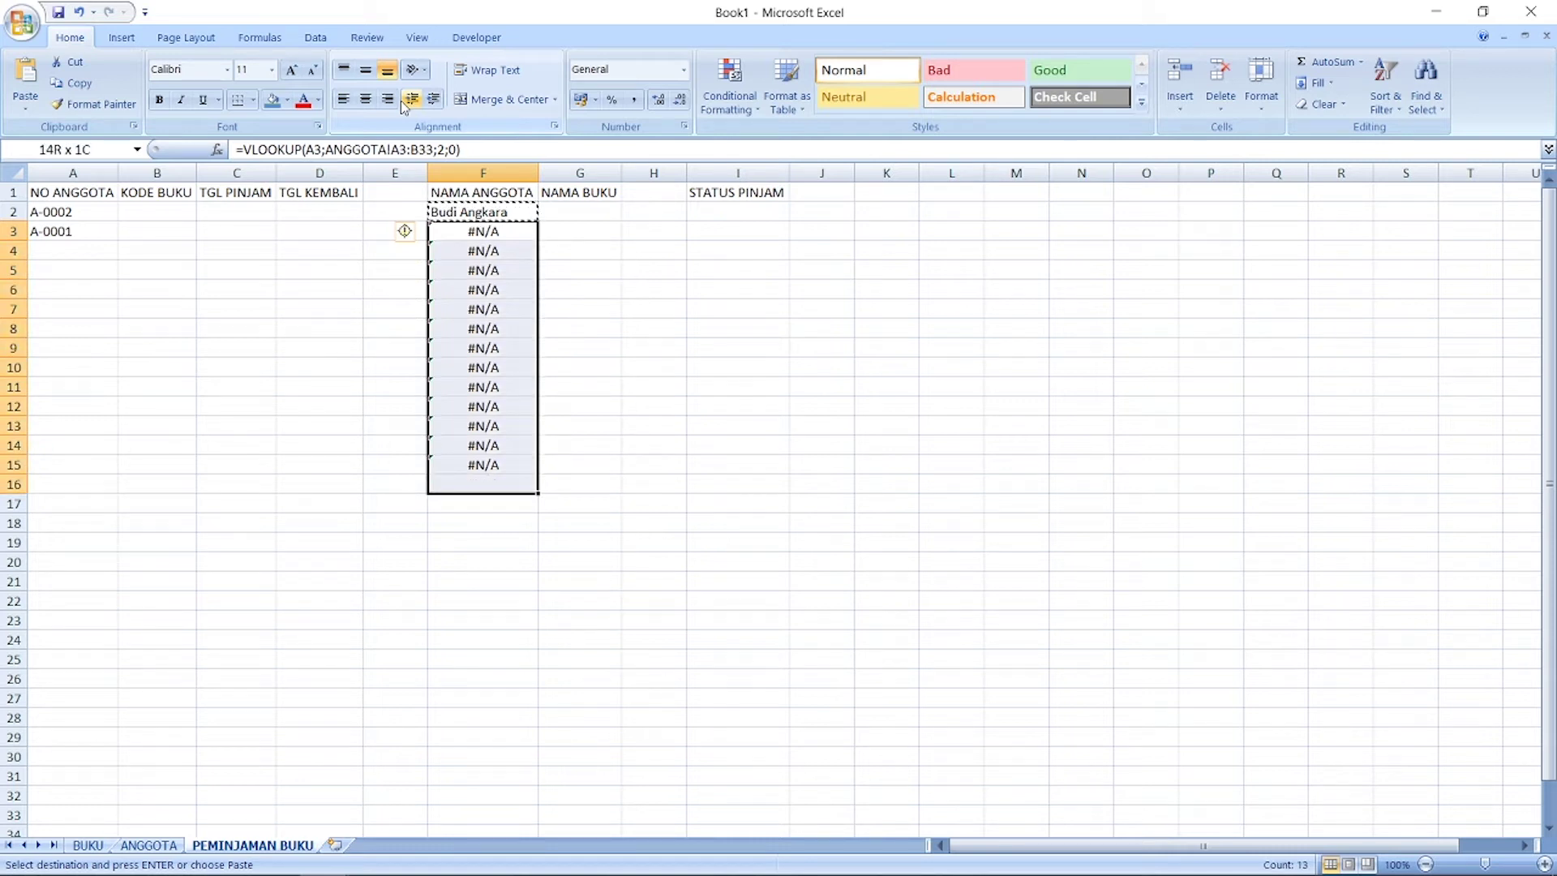
{"action": "key", "text": "shift+Up"}
{"action": "key", "text": "ctrl+v"}
{"action": "key", "text": "Down"}
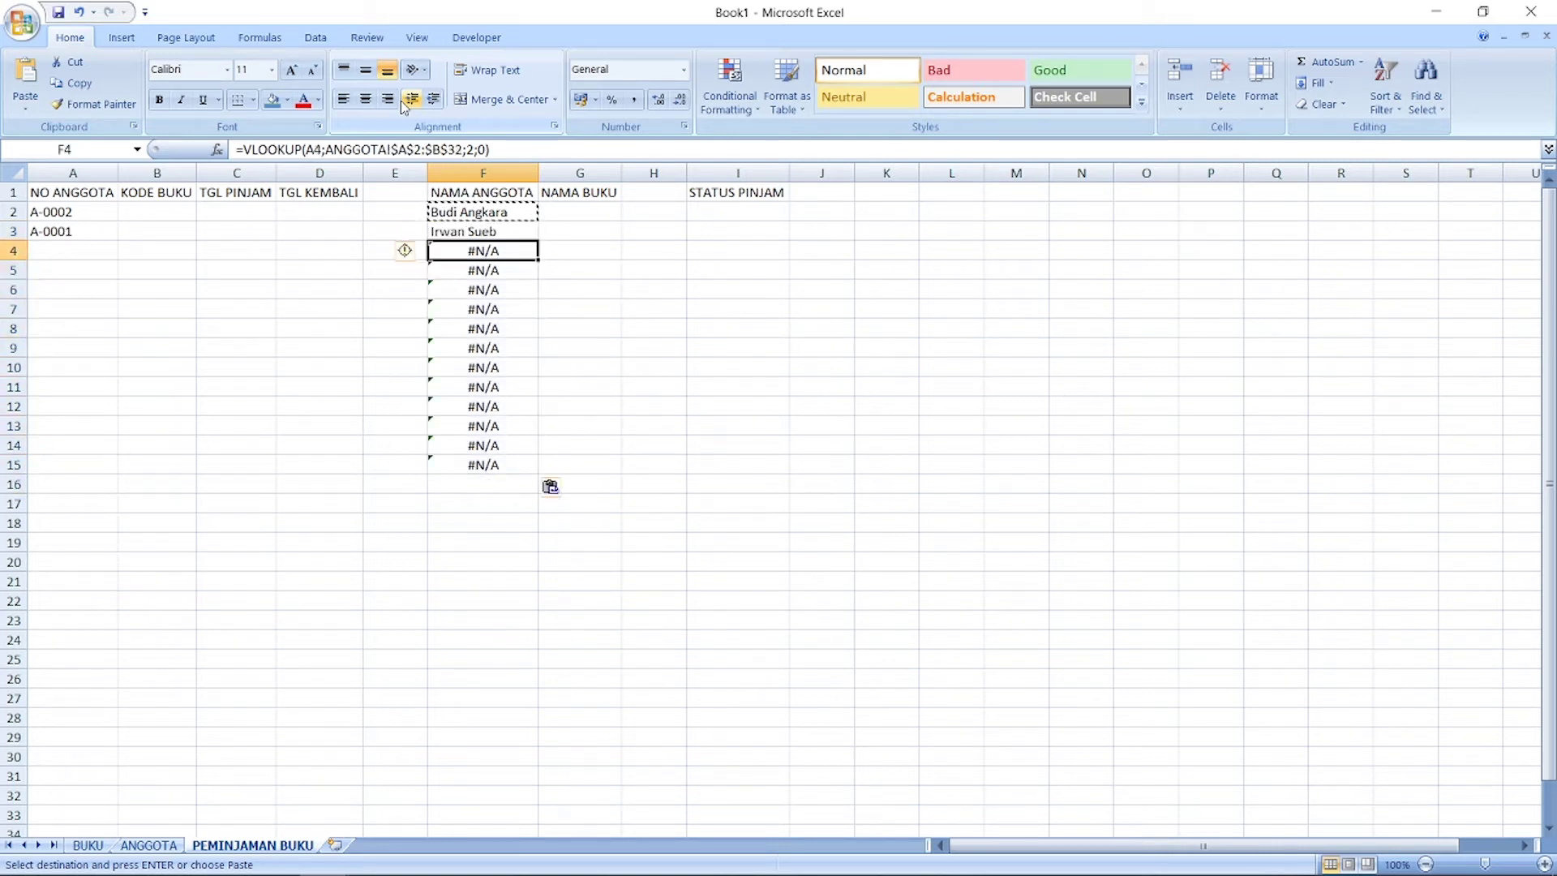
{"action": "key", "text": "Up"}
{"action": "key", "text": "Up"}
{"action": "key", "text": "Escape"}
Step: Step through column F to check the refilled lookup results
{"action": "key", "text": "Left"}
{"action": "key", "text": "Right"}
{"action": "key", "text": "Down"}
{"action": "key", "text": "Down"}
{"action": "key", "text": "Down"}
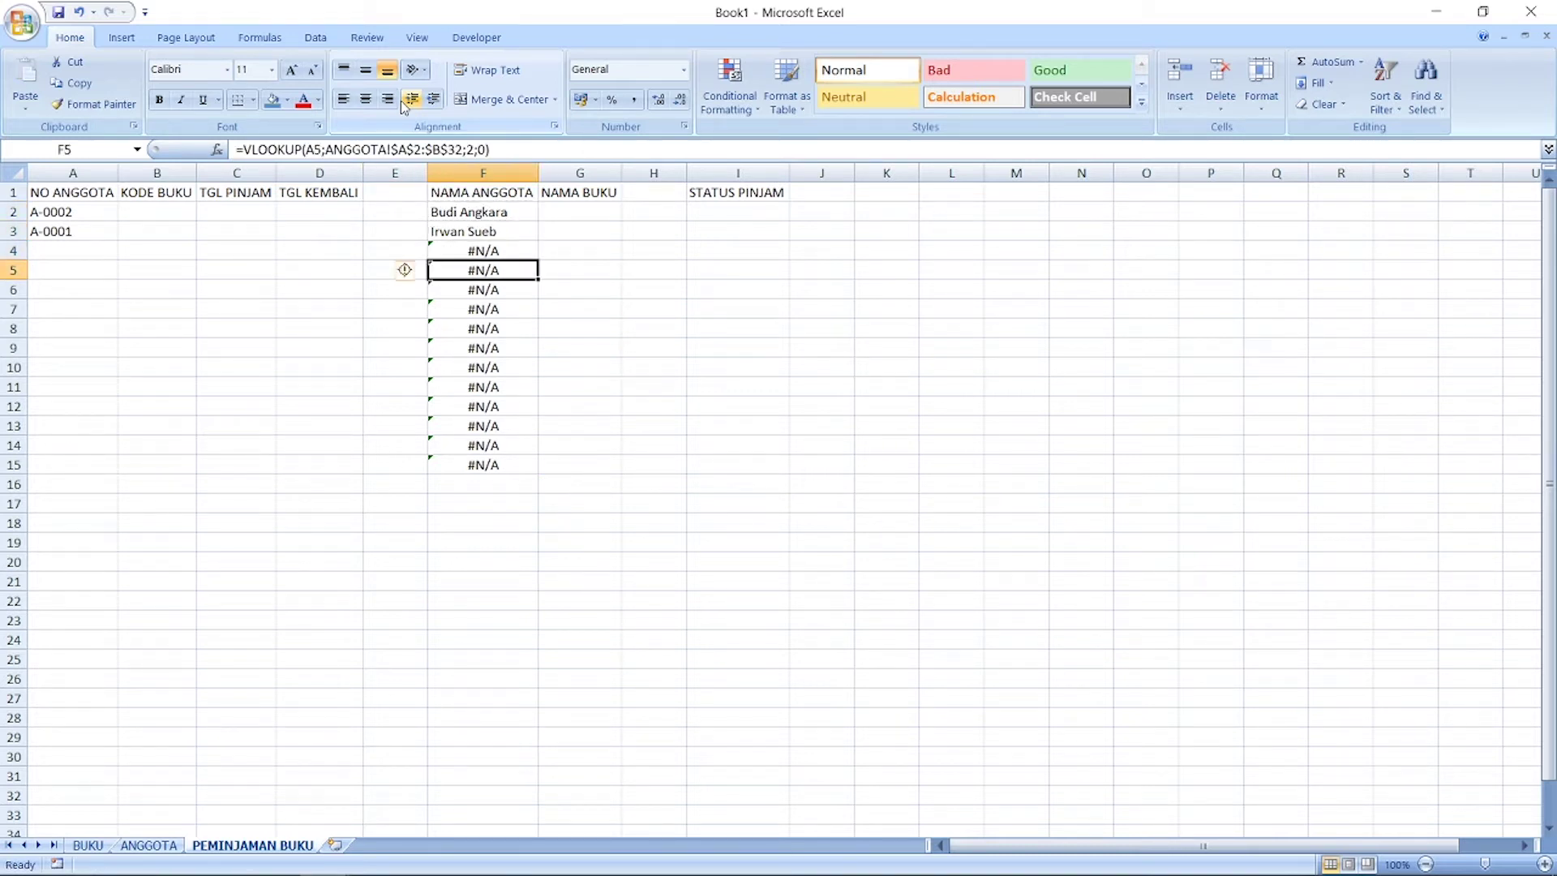
{"action": "key", "text": "Up"}
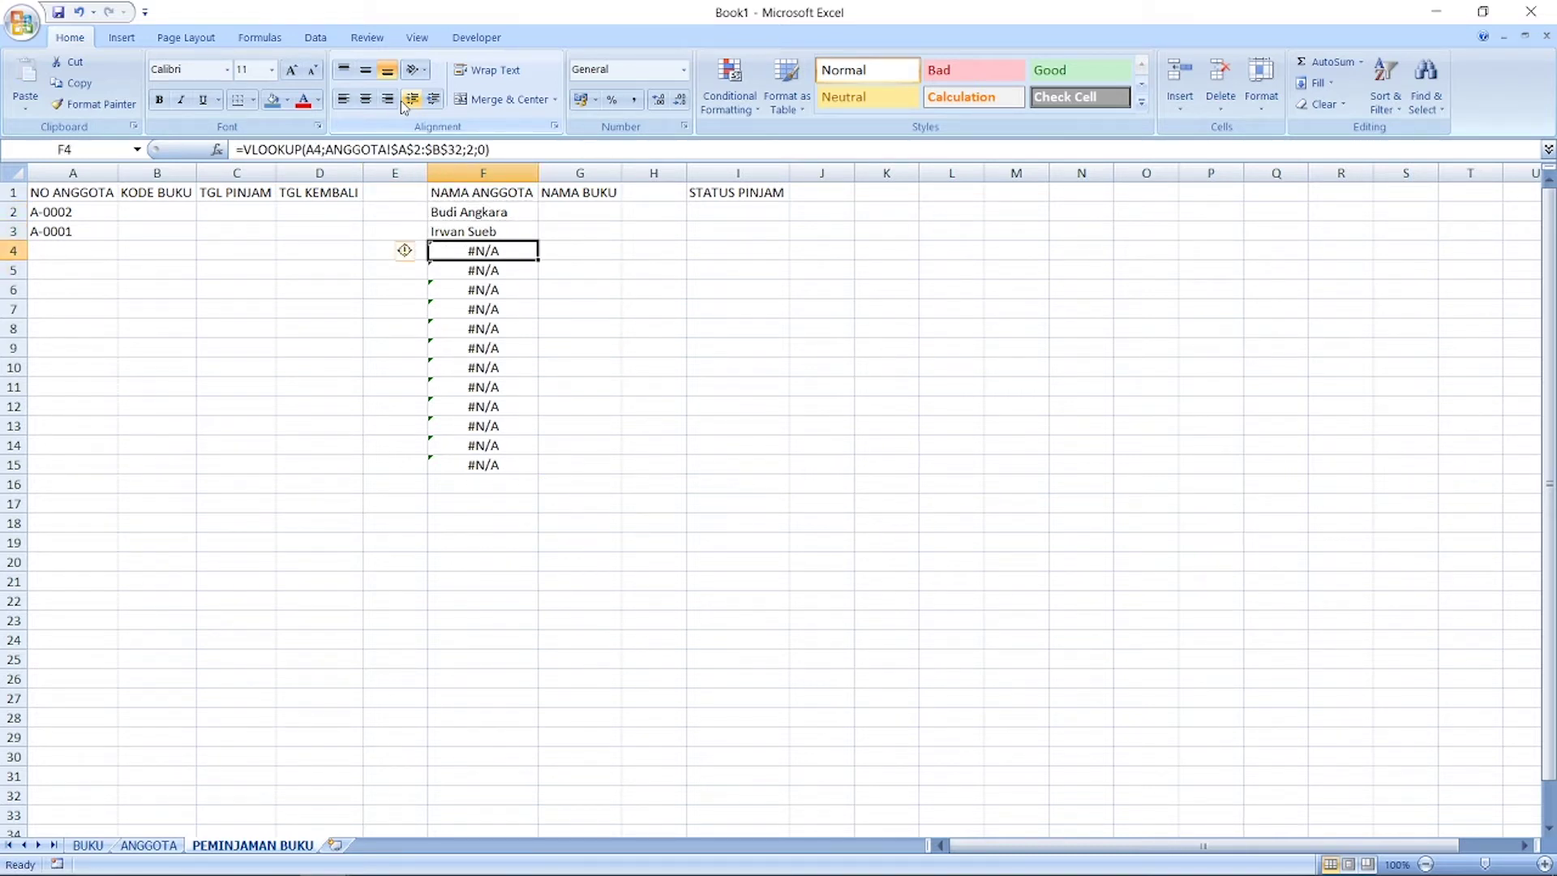
{"action": "key", "text": "Up"}
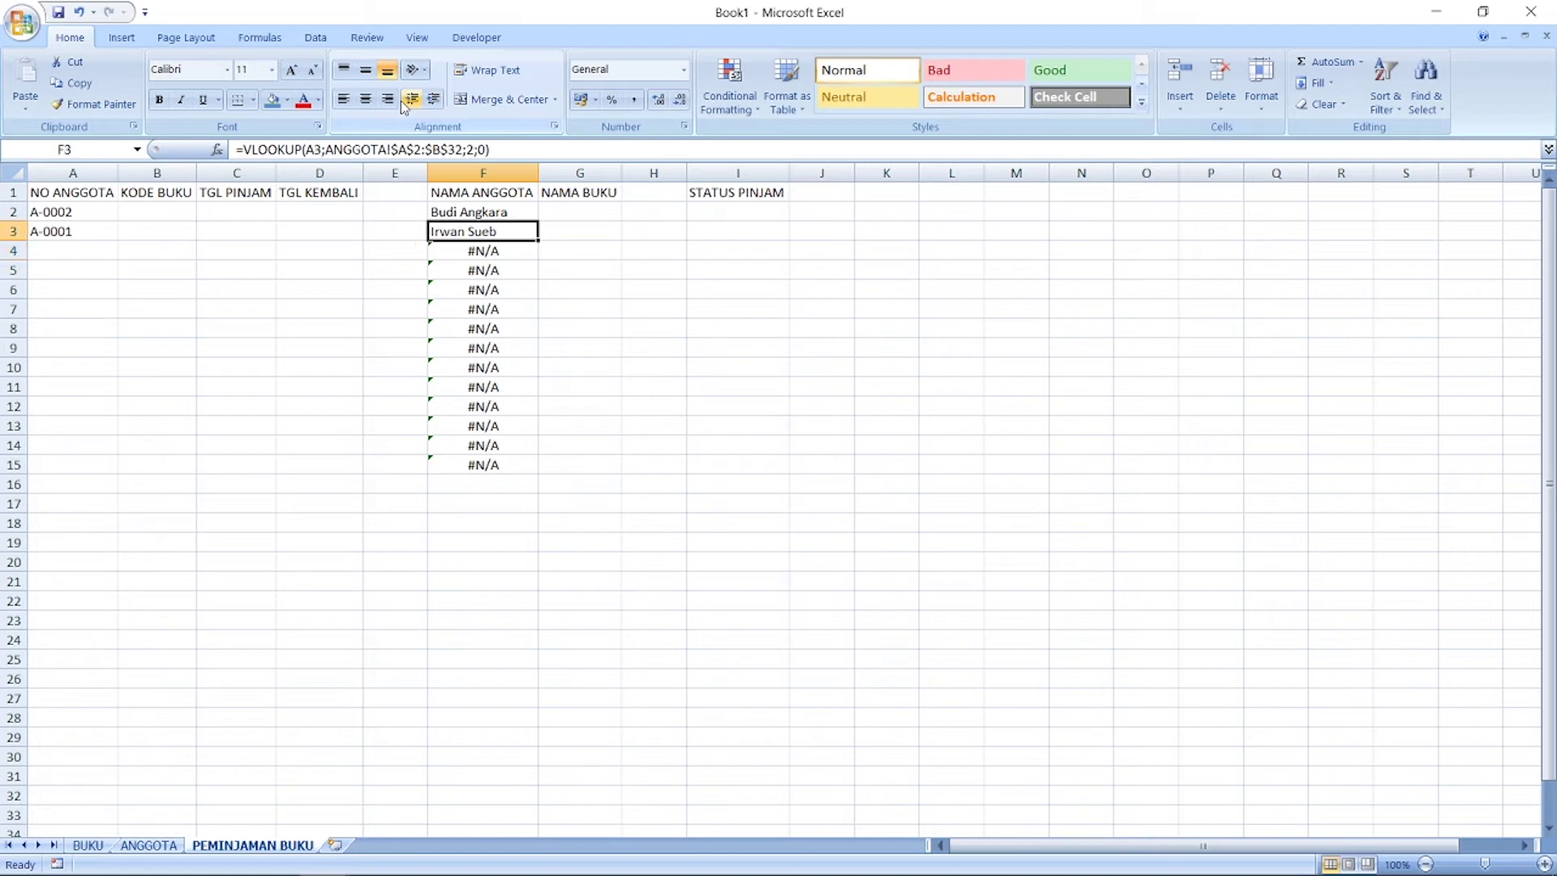
{"action": "key", "text": "Up"}
{"action": "key", "text": "Down"}
{"action": "key", "text": "Down"}
{"action": "key", "text": "Down"}
{"action": "key", "text": "Down"}
{"action": "key", "text": "Down"}
{"action": "key", "text": "Down"}
{"action": "key", "text": "Down"}
{"action": "key", "text": "Down"}
{"action": "key", "text": "Down"}
{"action": "key", "text": "Down"}
{"action": "key", "text": "Down"}
{"action": "key", "text": "Down"}
{"action": "key", "text": "Down"}
{"action": "key", "text": "Down"}
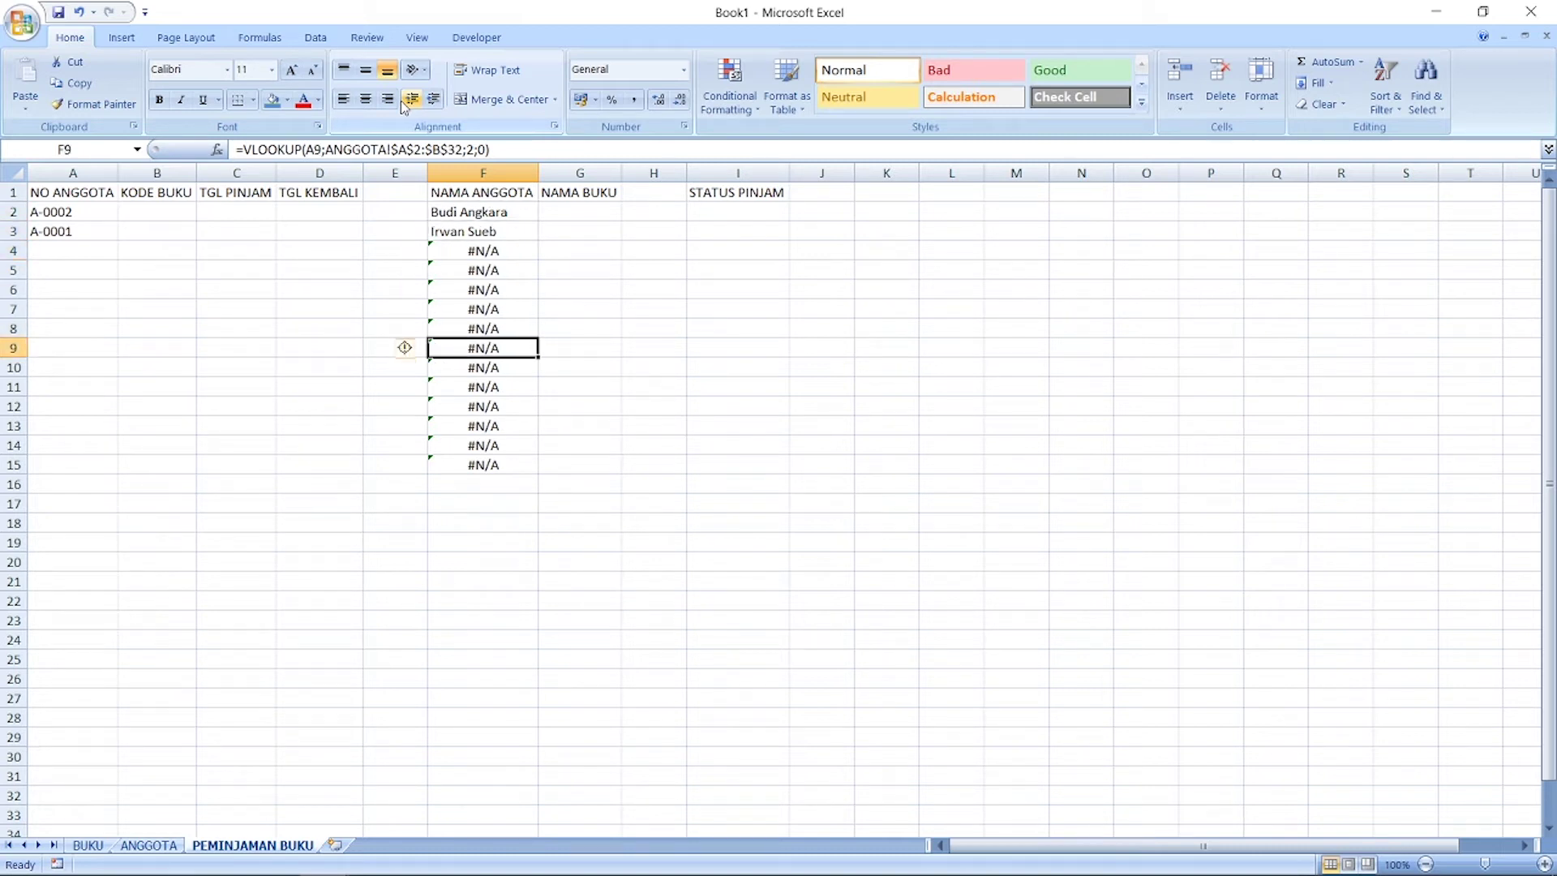
{"action": "key", "text": "Up"}
{"action": "key", "text": "Up"}
{"action": "key", "text": "Up"}
{"action": "key", "text": "Up"}
{"action": "key", "text": "Up"}
{"action": "key", "text": "Up"}
{"action": "key", "text": "Up"}
{"action": "key", "text": "Up"}
{"action": "key", "text": "Up"}
{"action": "key", "text": "Up"}
{"action": "key", "text": "Up"}
{"action": "key", "text": "Up"}
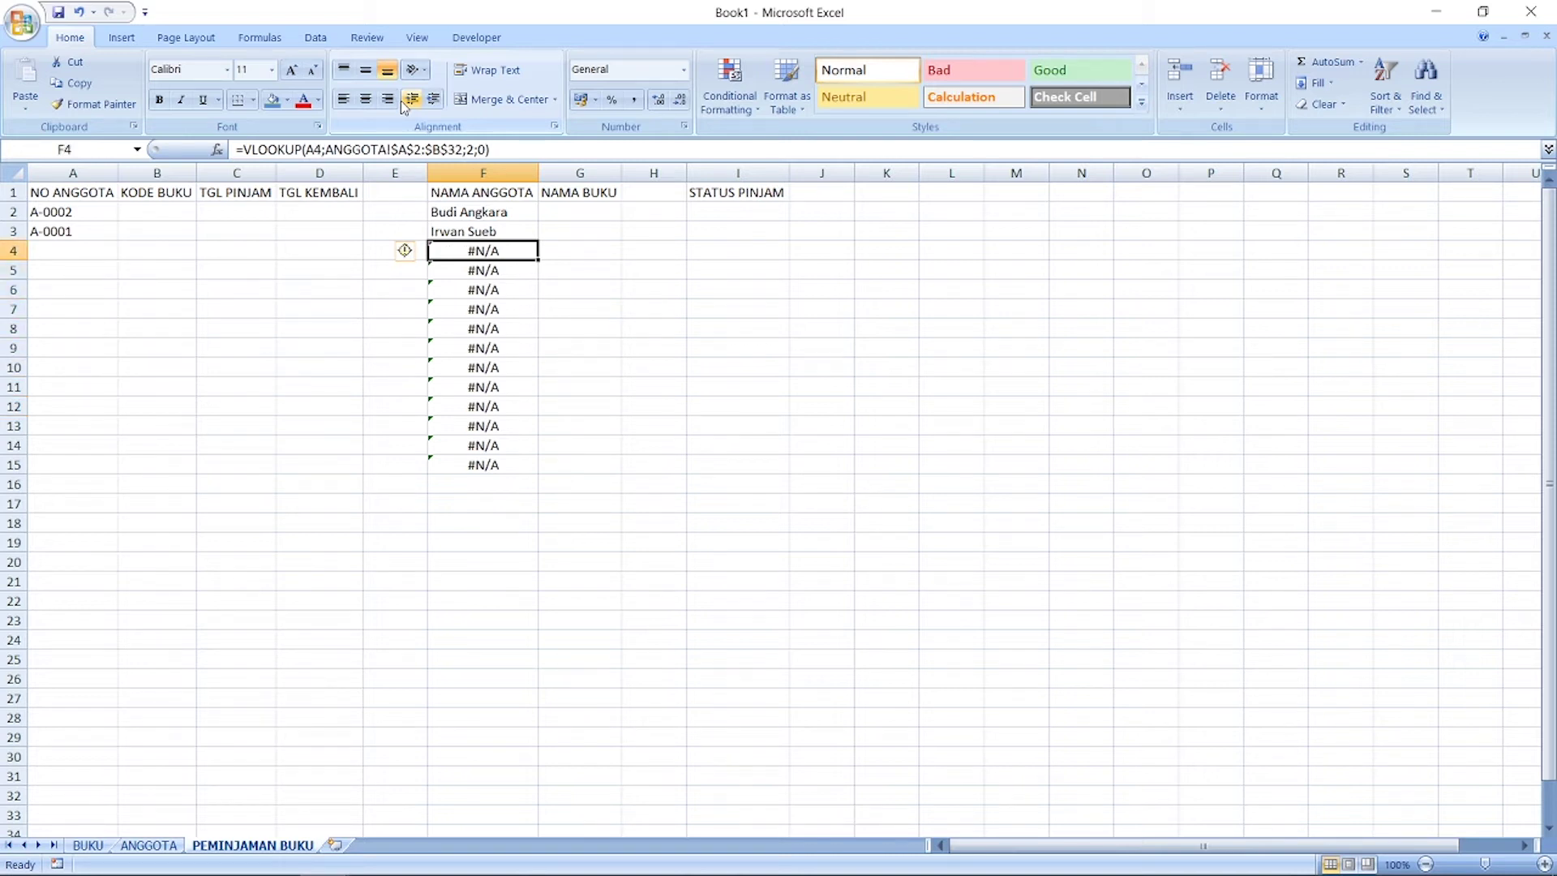
{"action": "key", "text": "Down"}
{"action": "key", "text": "Down"}
{"action": "key", "text": "Down"}
{"action": "key", "text": "Down"}
{"action": "key", "text": "Down"}
{"action": "key", "text": "Down"}
{"action": "key", "text": "Down"}
{"action": "key", "text": "Down"}
{"action": "key", "text": "Down"}
{"action": "key", "text": "Down"}
{"action": "key", "text": "Up"}
{"action": "key", "text": "Up"}
{"action": "key", "text": "Up"}
{"action": "key", "text": "Up"}
{"action": "key", "text": "Up"}
{"action": "key", "text": "Up"}
{"action": "key", "text": "Up"}
{"action": "key", "text": "Up"}
{"action": "key", "text": "Up"}
{"action": "key", "text": "Up"}
{"action": "key", "text": "Up"}
{"action": "key", "text": "Up"}
{"action": "key", "text": "Up"}
{"action": "key", "text": "Down"}
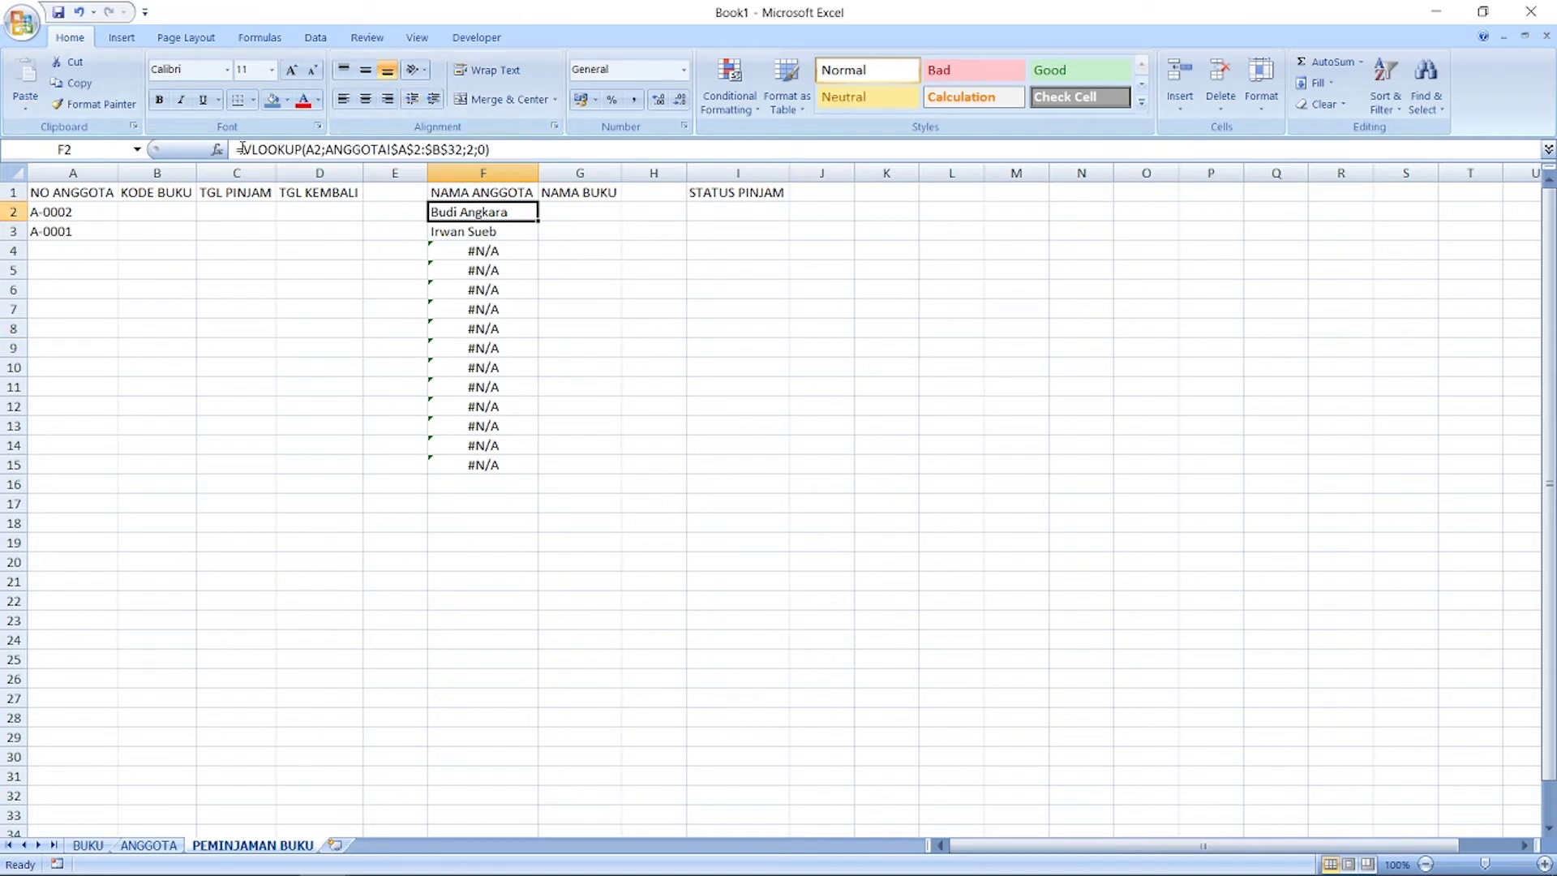
Step: Wrap F2's VLOOKUP in IFERROR with an empty-text fallback ""
{"action": "left_click", "coordinate": [243, 148]}
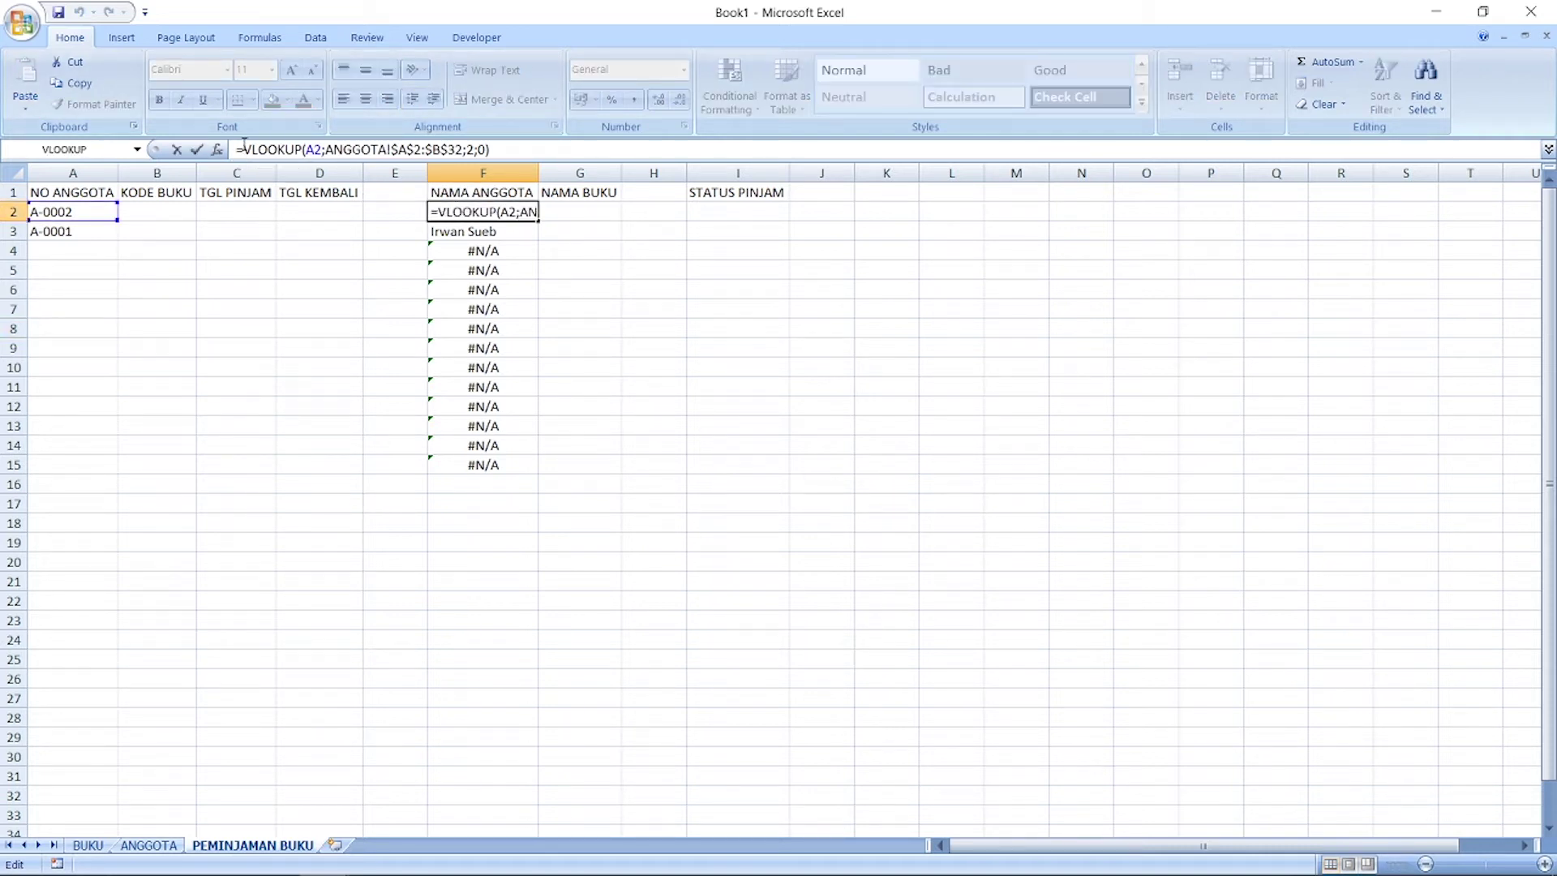
{"action": "type", "text": "IFERROR("}
{"action": "key", "text": "Right"}
{"action": "key", "text": "Right"}
{"action": "key", "text": "Right"}
{"action": "key", "text": "Right"}
{"action": "key", "text": "Right"}
{"action": "key", "text": "Right"}
{"action": "key", "text": "Right"}
{"action": "key", "text": "Right"}
{"action": "key", "text": "Right"}
{"action": "key", "text": "Right"}
{"action": "key", "text": "Right"}
{"action": "key", "text": "Right"}
{"action": "key", "text": "Right"}
{"action": "key", "text": "Right"}
{"action": "key", "text": "Right"}
{"action": "key", "text": "Right"}
{"action": "key", "text": "Right"}
{"action": "key", "text": "Right"}
{"action": "key", "text": "Right"}
{"action": "key", "text": "Right"}
{"action": "type", "text": ";"}
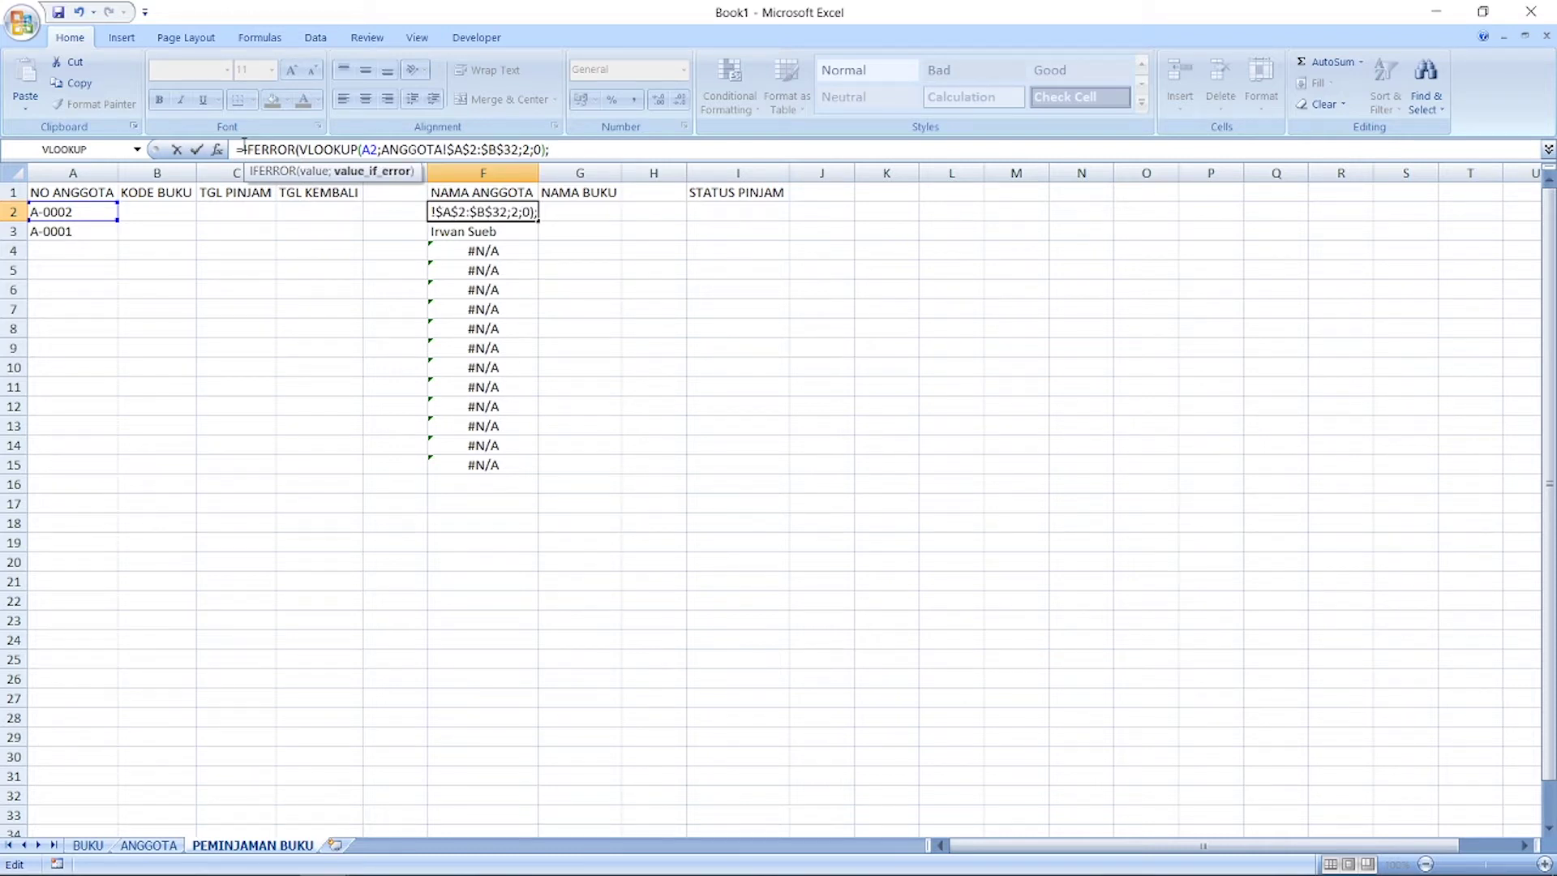
{"action": "type", "text": "\"\")"}
{"action": "key", "text": "Return"}
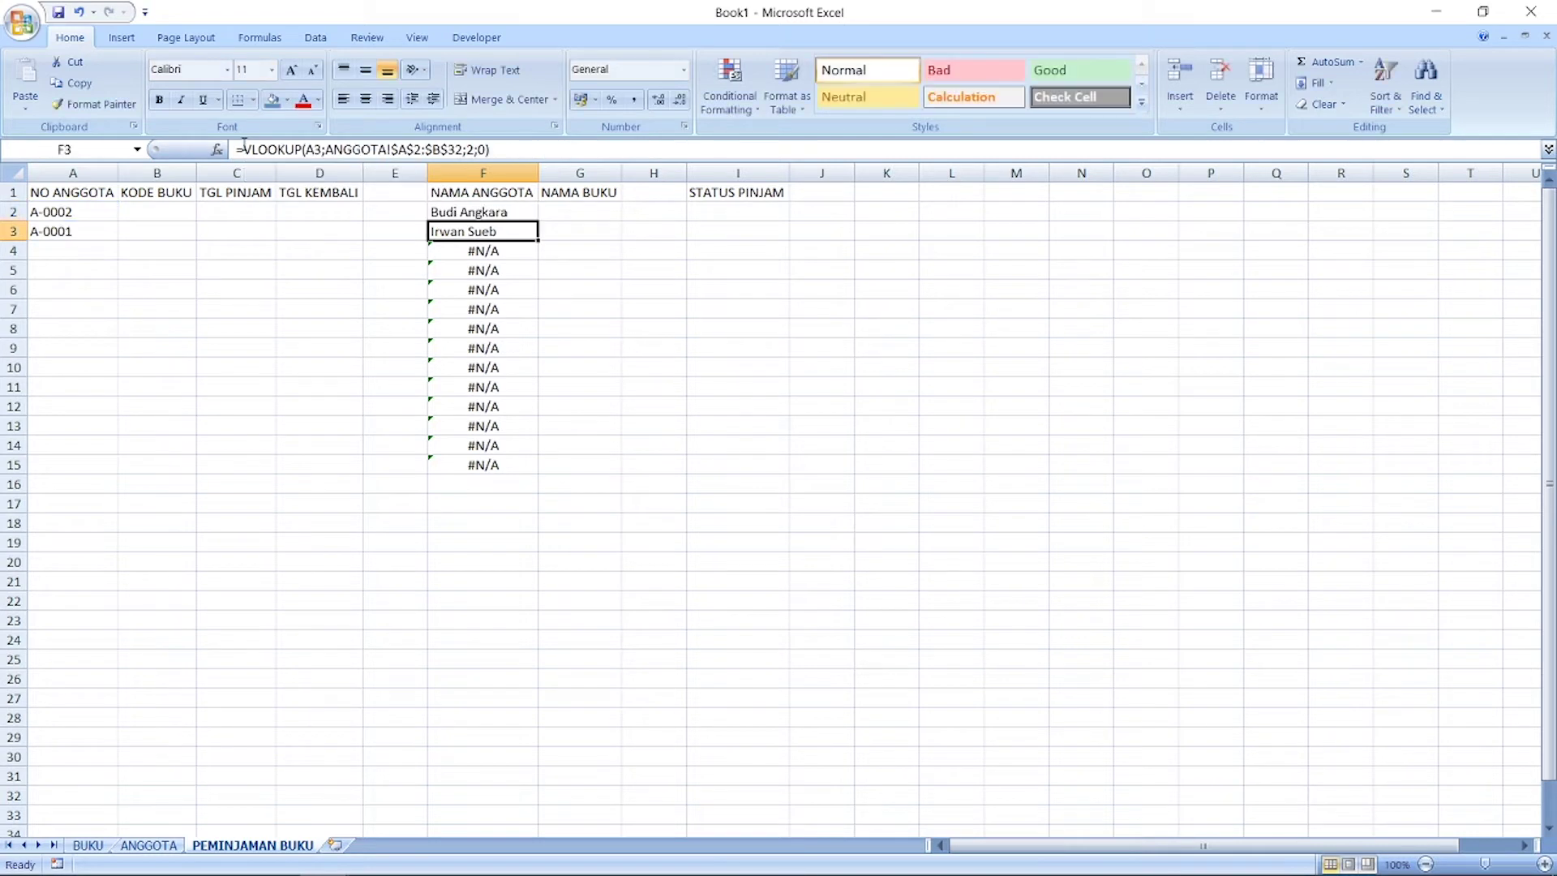
{"action": "key", "text": "Up"}
Step: Copy the IFERROR name formula from F2 down to F3:F32 and check the results
{"action": "key", "text": "ctrl+c"}
{"action": "key", "text": "Down"}
{"action": "key", "text": "shift+Down"}
{"action": "key", "text": "shift+Down"}
{"action": "key", "text": "shift+Down"}
{"action": "key", "text": "shift+Down"}
{"action": "key", "text": "shift+Down"}
{"action": "key", "text": "shift+Down"}
{"action": "key", "text": "shift+Down"}
{"action": "key", "text": "shift+Down"}
{"action": "key", "text": "shift+Down"}
{"action": "key", "text": "shift+Down"}
{"action": "key", "text": "shift+Down"}
{"action": "key", "text": "shift+Down"}
{"action": "key", "text": "shift+Down"}
{"action": "key", "text": "shift+Down"}
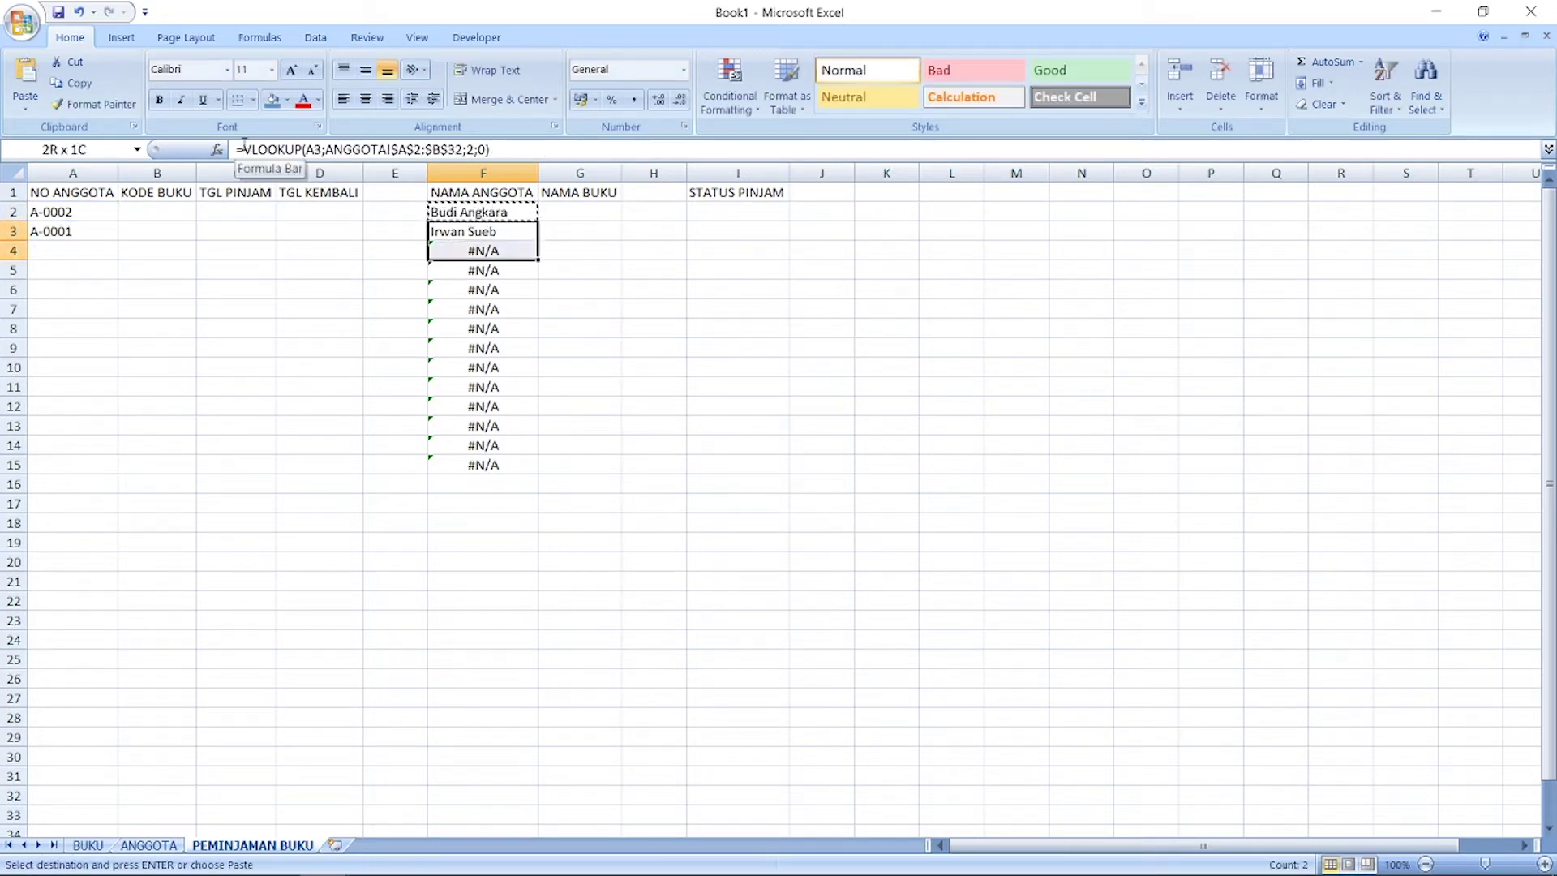
{"action": "key", "text": "shift+Down"}
{"action": "key", "text": "shift+Down"}
{"action": "key", "text": "shift+Down"}
{"action": "key", "text": "shift+Down"}
{"action": "key", "text": "shift+Down"}
{"action": "key", "text": "shift+Down"}
{"action": "key", "text": "shift+Down"}
{"action": "key", "text": "shift+Down"}
{"action": "key", "text": "shift+Down"}
{"action": "key", "text": "shift+Down"}
{"action": "key", "text": "shift+Down"}
{"action": "key", "text": "shift+Down"}
{"action": "key", "text": "shift+Down"}
{"action": "key", "text": "shift+Down"}
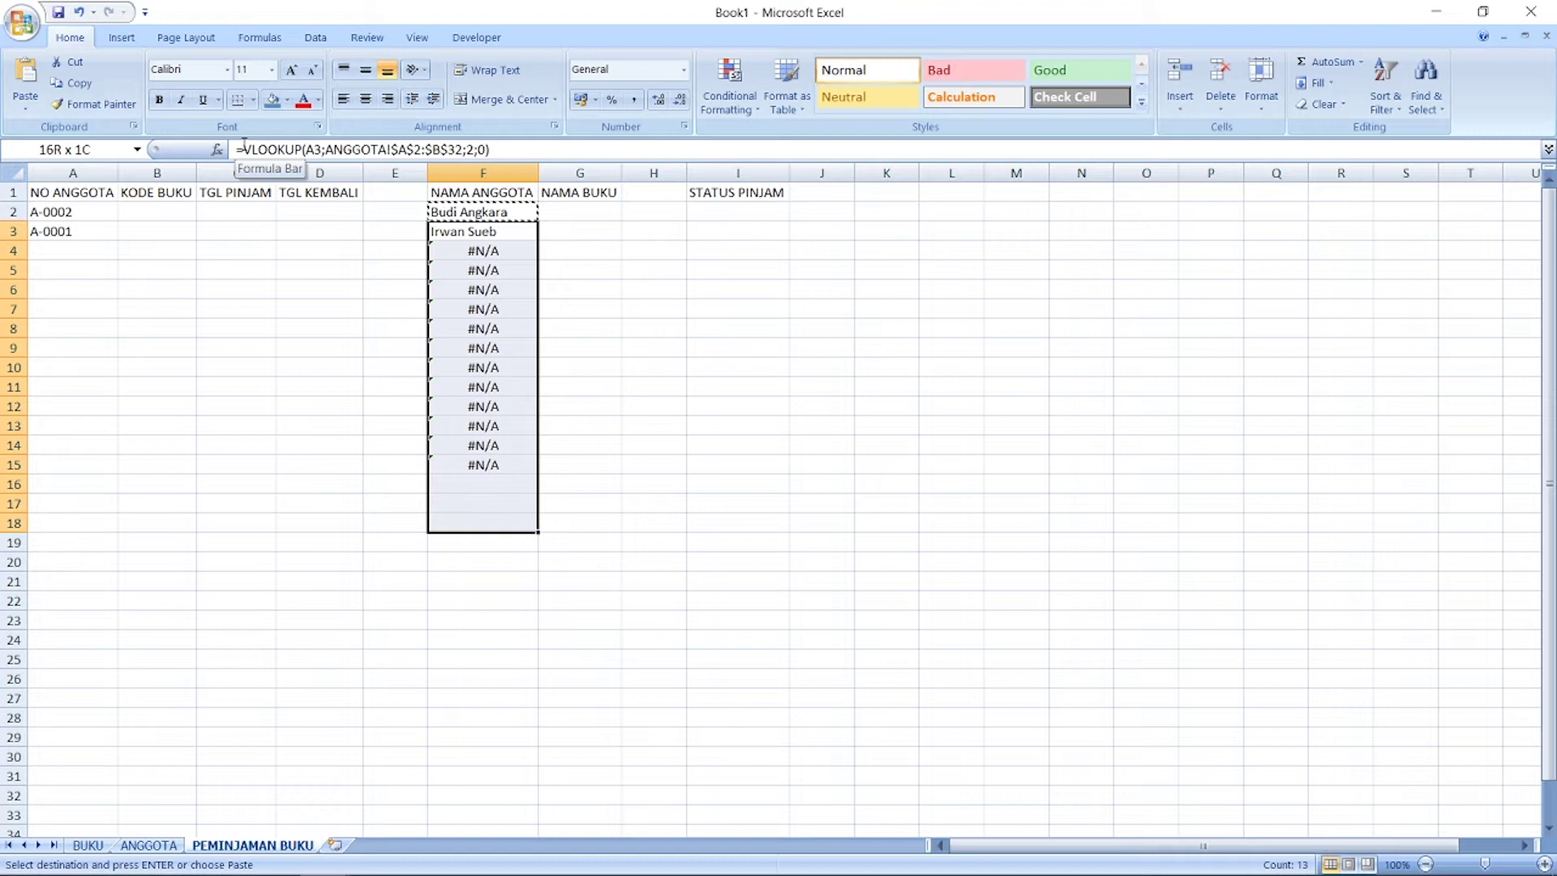
{"action": "key", "text": "shift+Down"}
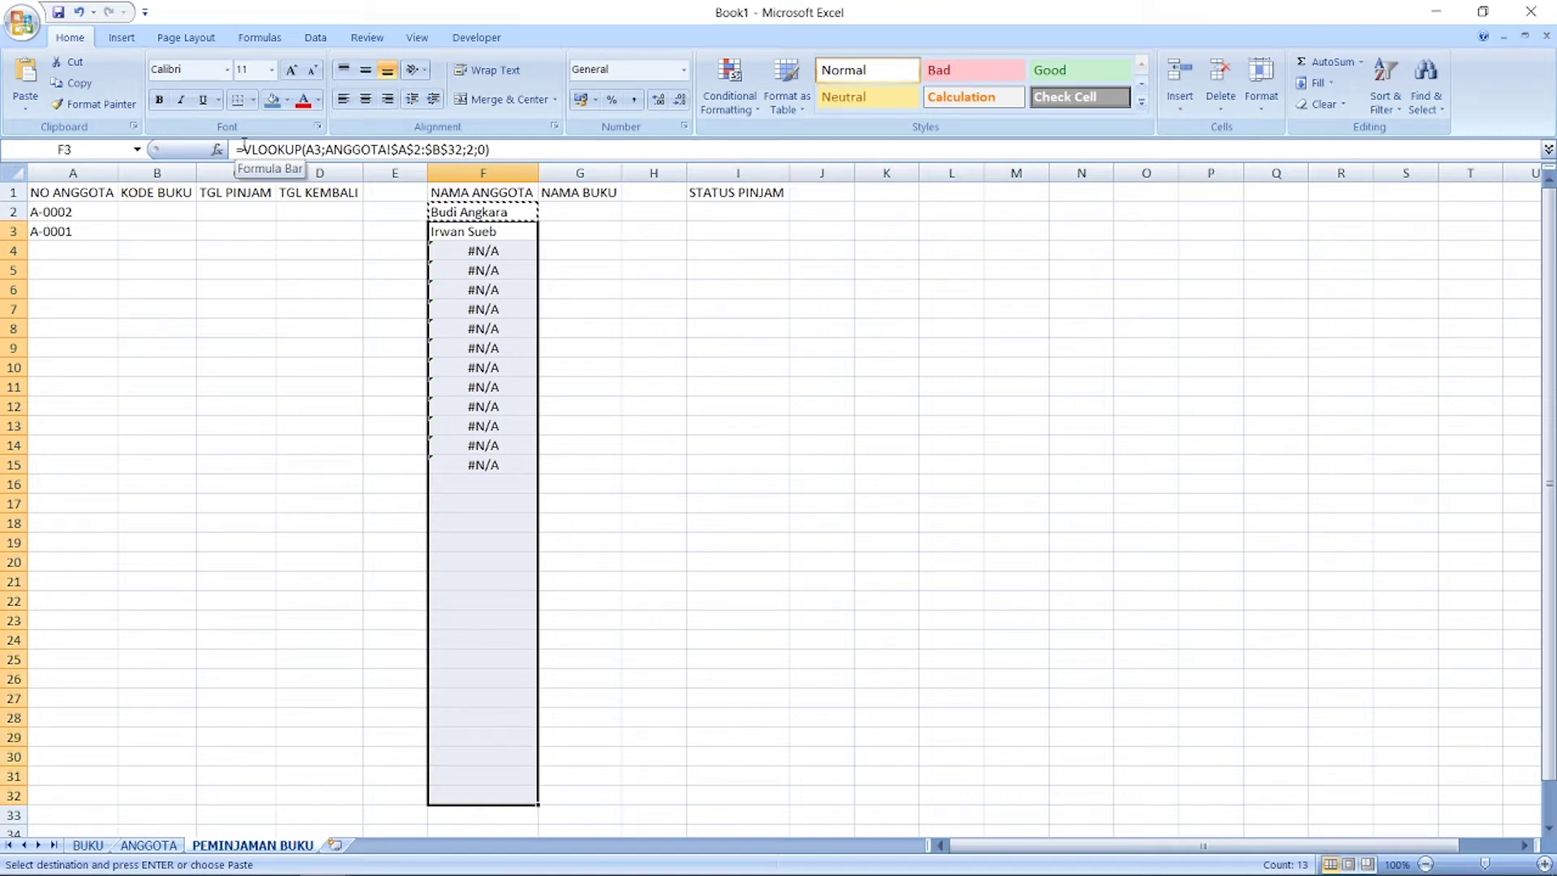
{"action": "key", "text": "ctrl+v"}
{"action": "key", "text": "Escape"}
{"action": "key", "text": "ctrl+Up"}
{"action": "key", "text": "Down"}
{"action": "key", "text": "Down"}
{"action": "key", "text": "Down"}
{"action": "key", "text": "Down"}
{"action": "key", "text": "Up"}
{"action": "key", "text": "Up"}
{"action": "key", "text": "Up"}
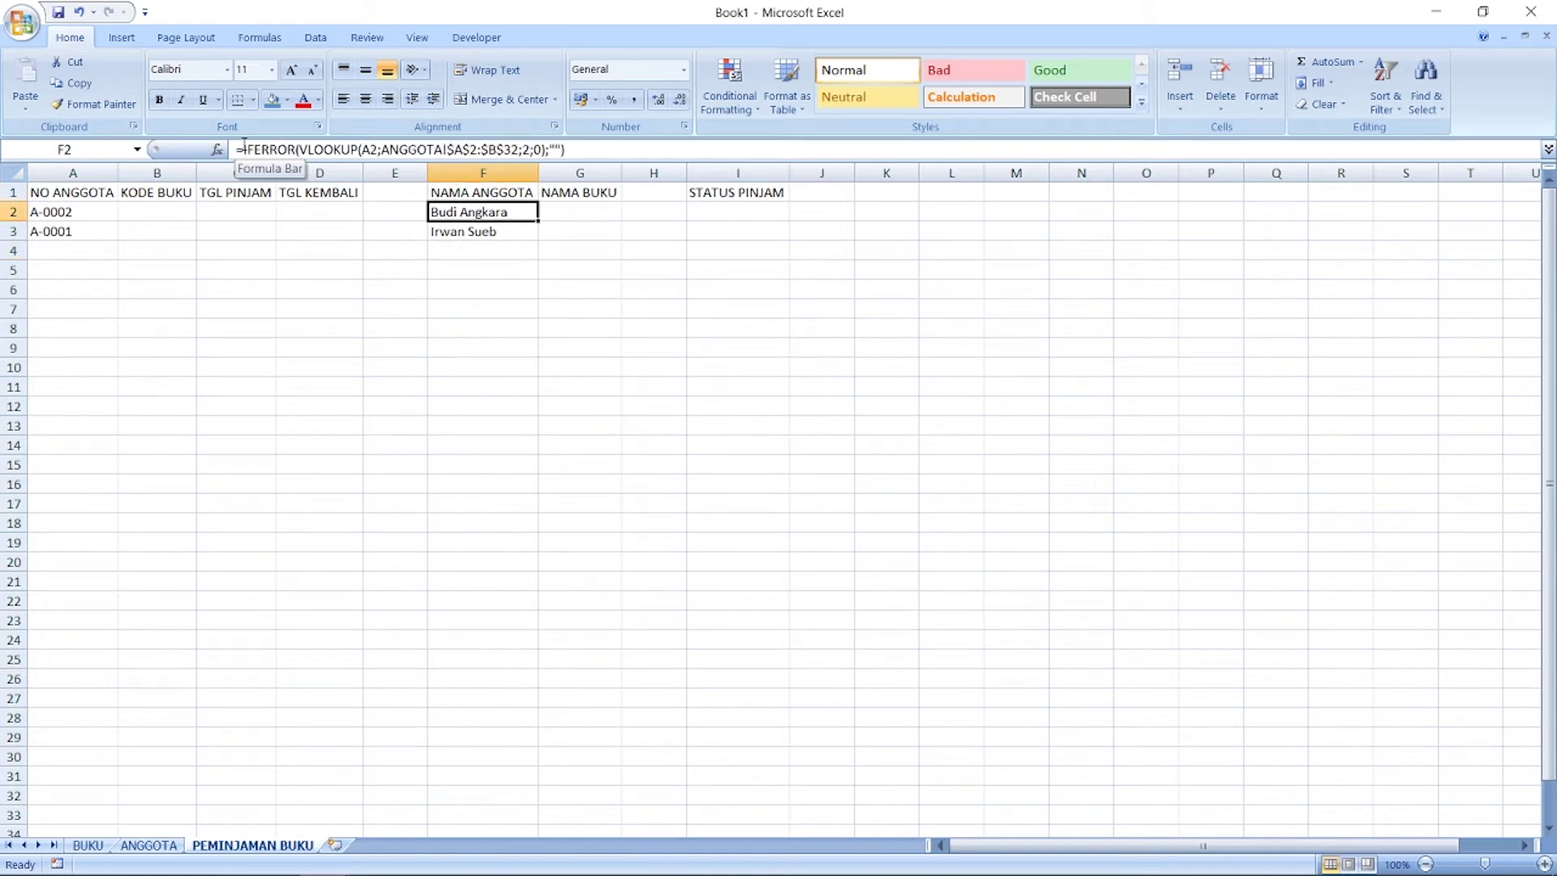
{"action": "key", "text": "Left"}
{"action": "key", "text": "Left"}
{"action": "key", "text": "Left"}
{"action": "key", "text": "Left"}
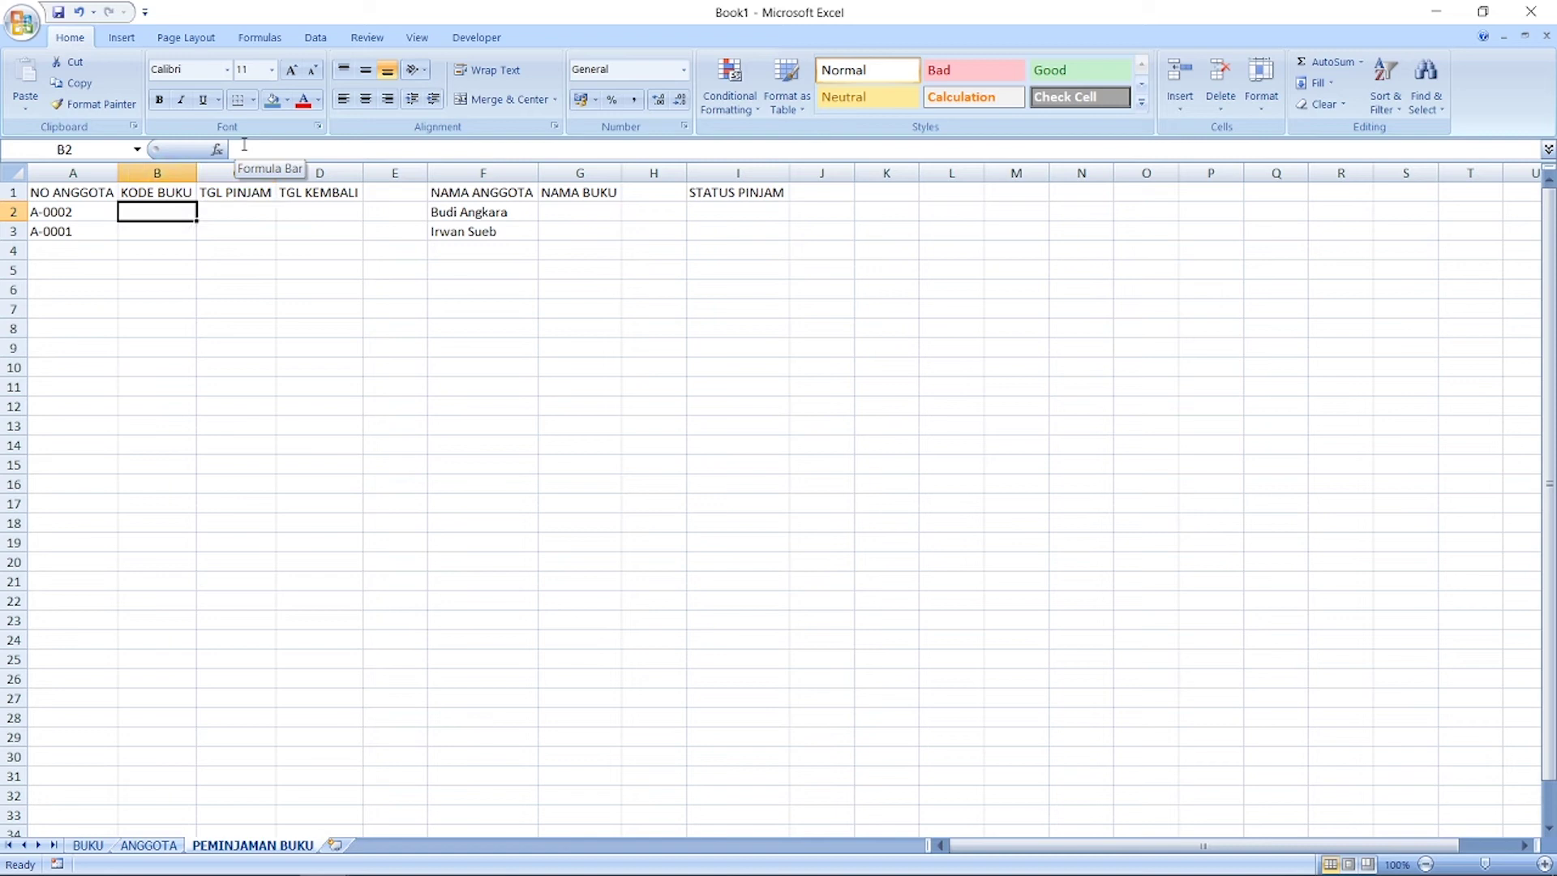
Step: Enter book code B-0003 in B2 for the first loan
{"action": "type", "text": "B-000"}
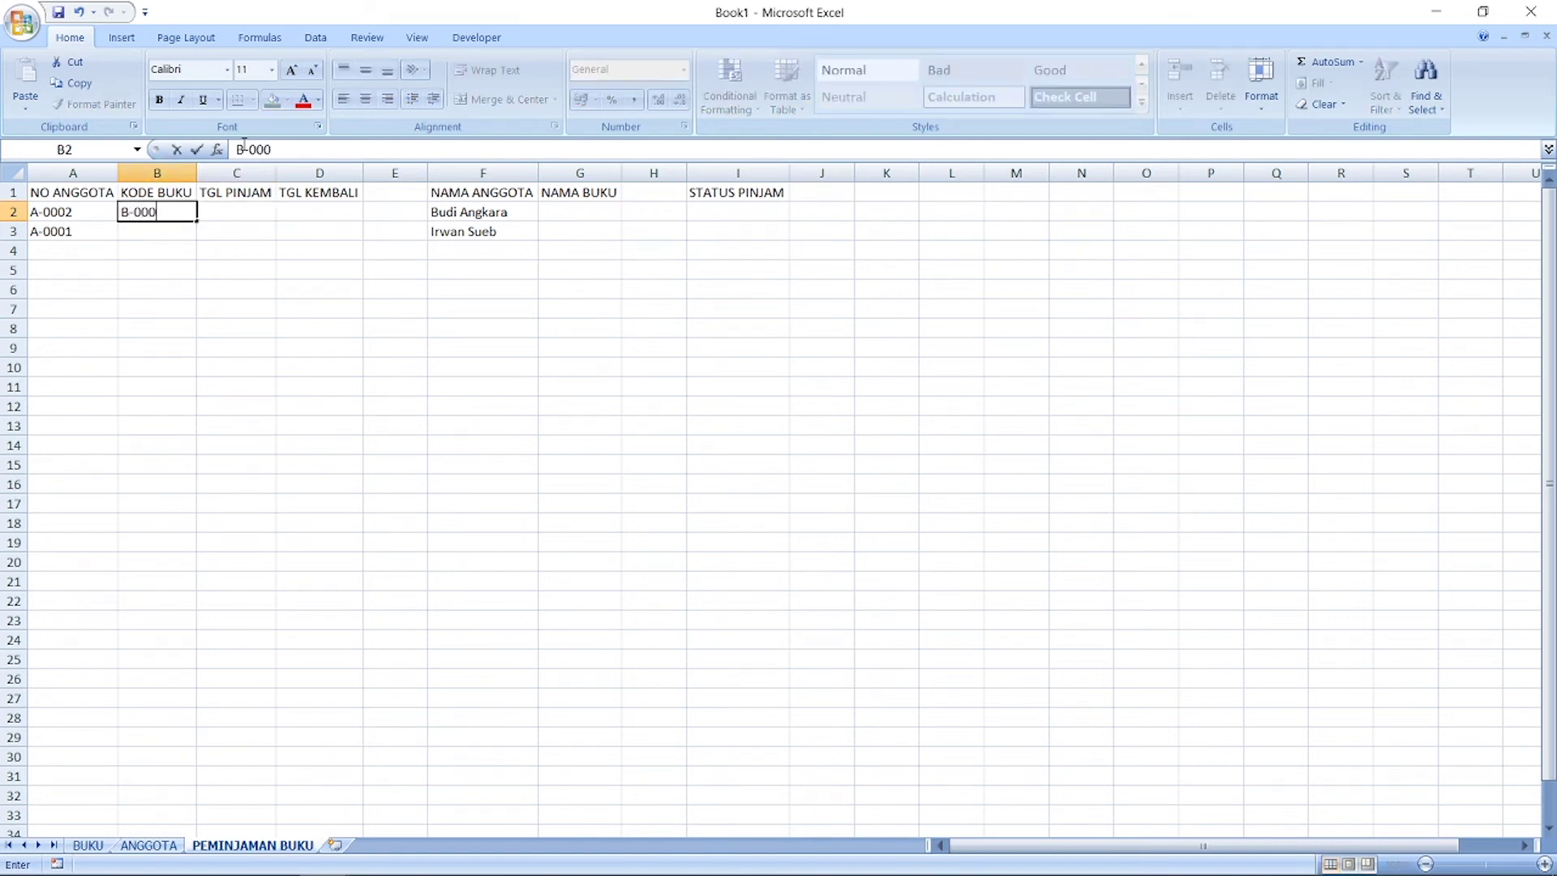
{"action": "type", "text": "3"}
{"action": "key", "text": "Return"}
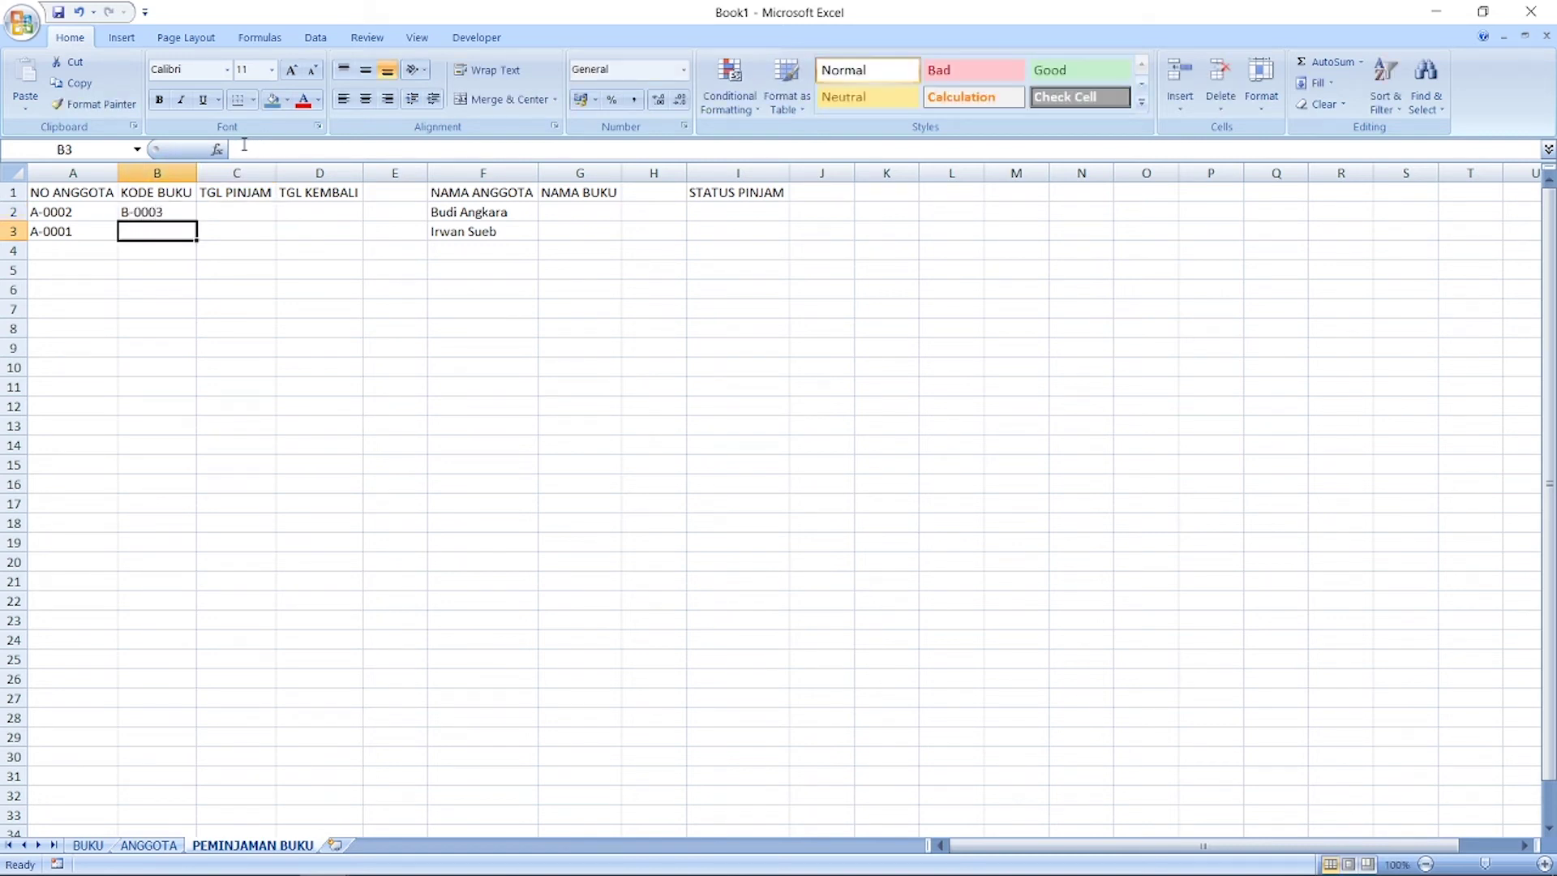
{"action": "key", "text": "Up"}
{"action": "key", "text": "Right"}
{"action": "key", "text": "Right"}
{"action": "key", "text": "Right"}
{"action": "key", "text": "Right"}
{"action": "key", "text": "Right"}
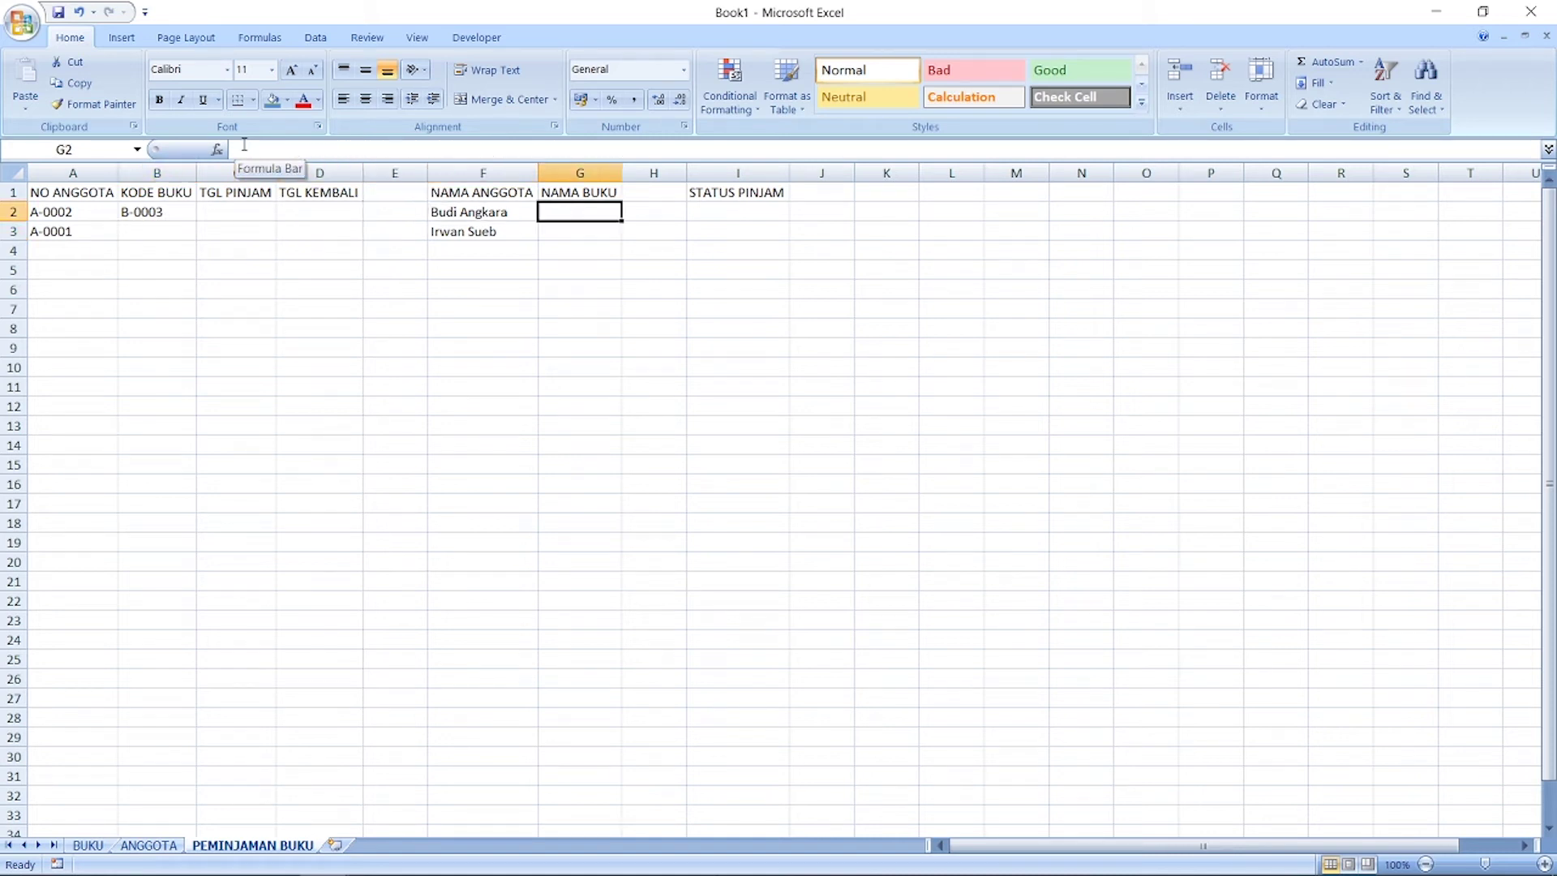
Step: Start a VLOOKUP in G2 using B2 as lookup value and the BUKU sheet's code/title table
{"action": "left_click", "coordinate": [218, 150]}
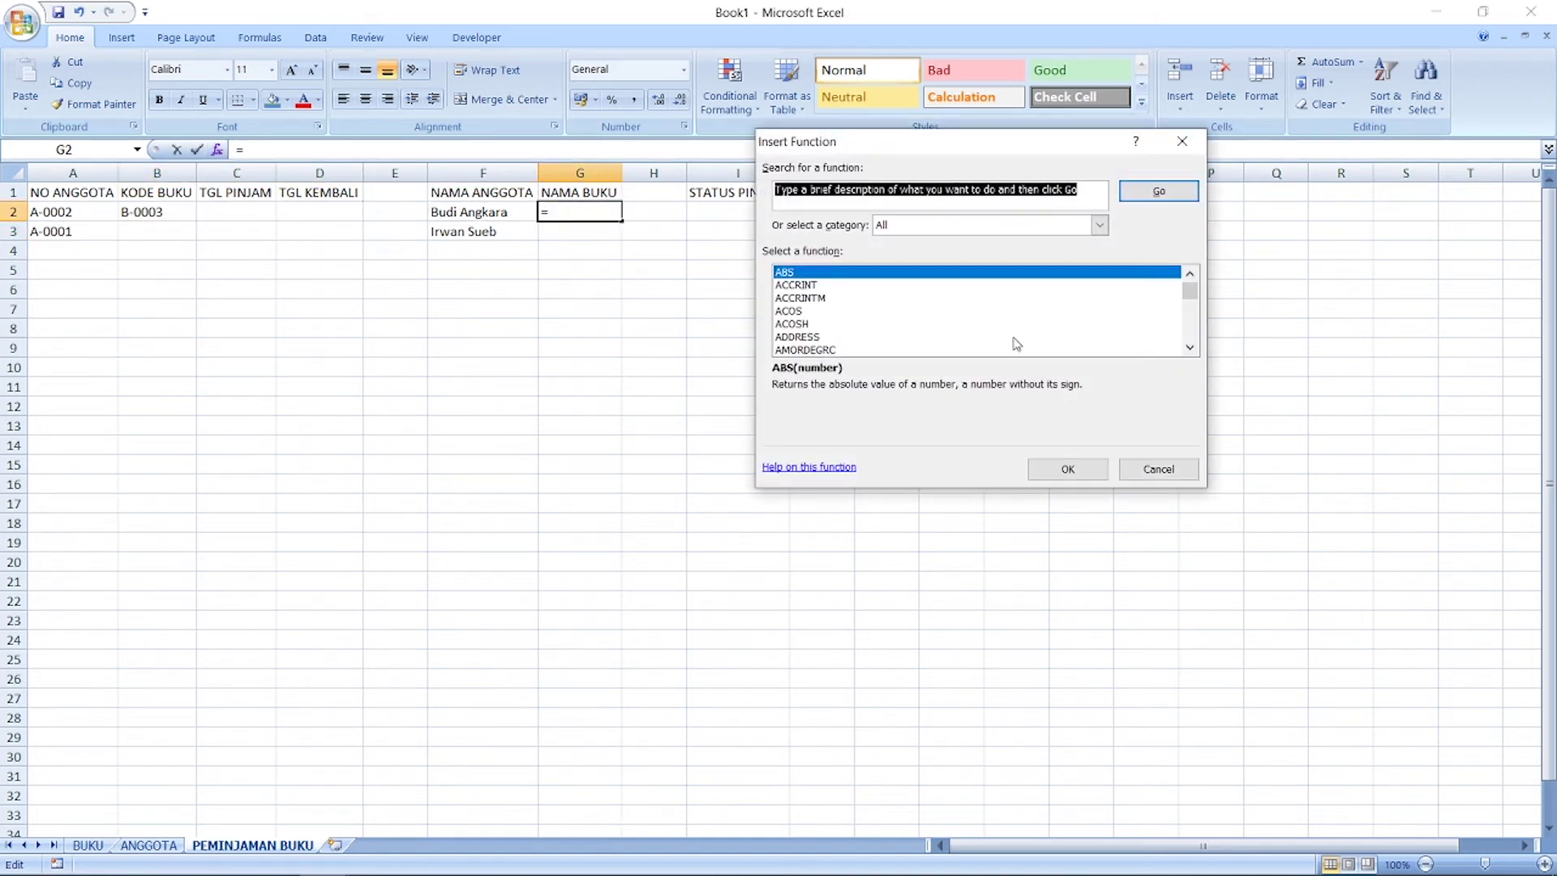
{"action": "left_click", "coordinate": [881, 288]}
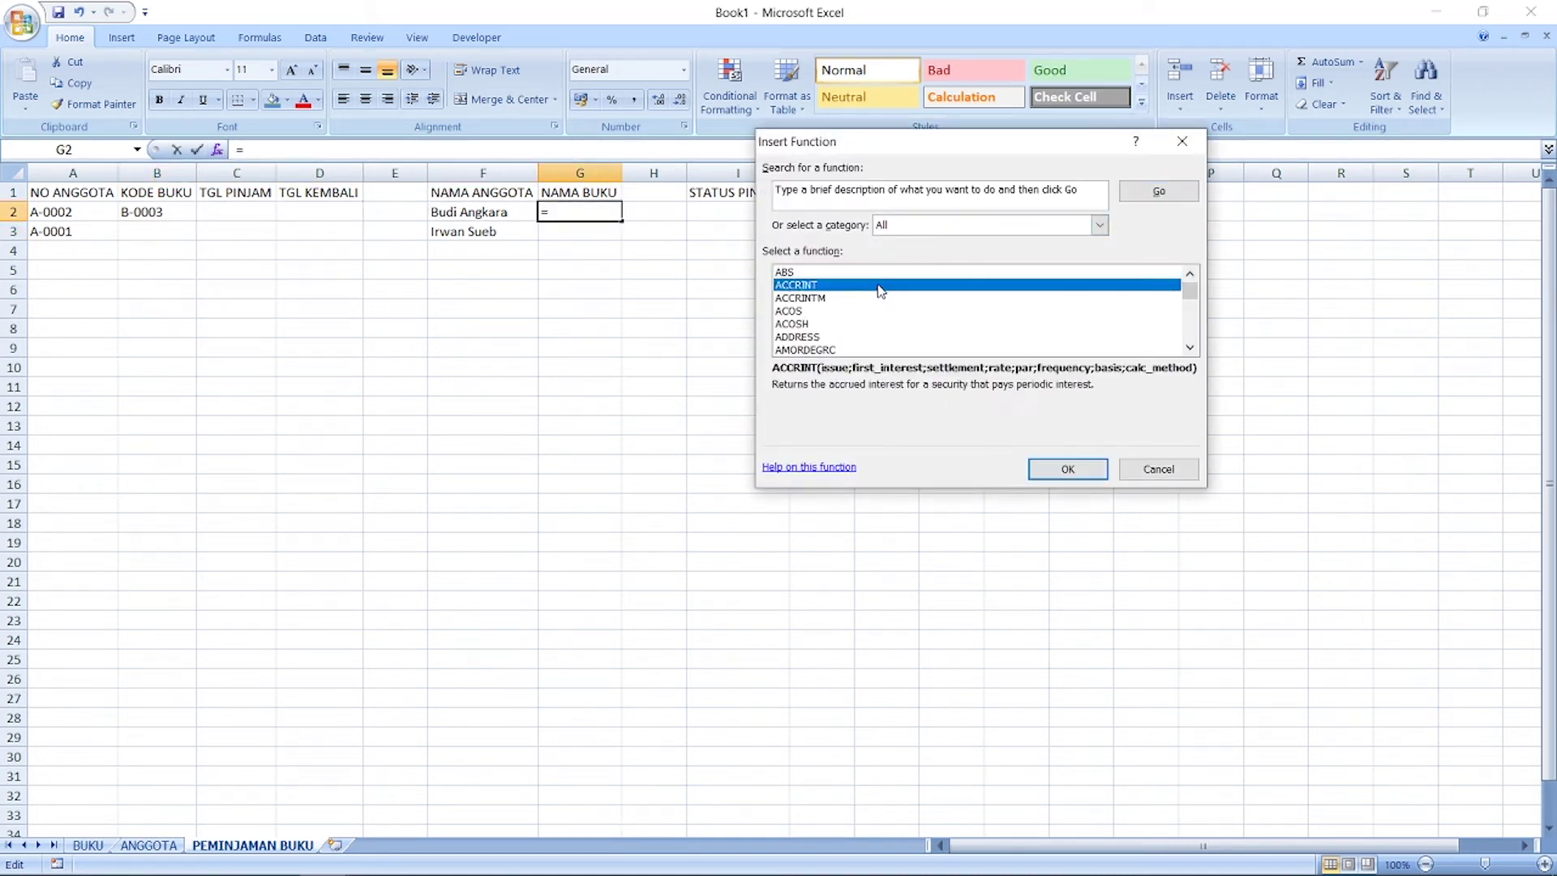
{"action": "key", "text": "v"}
{"action": "key", "text": "l"}
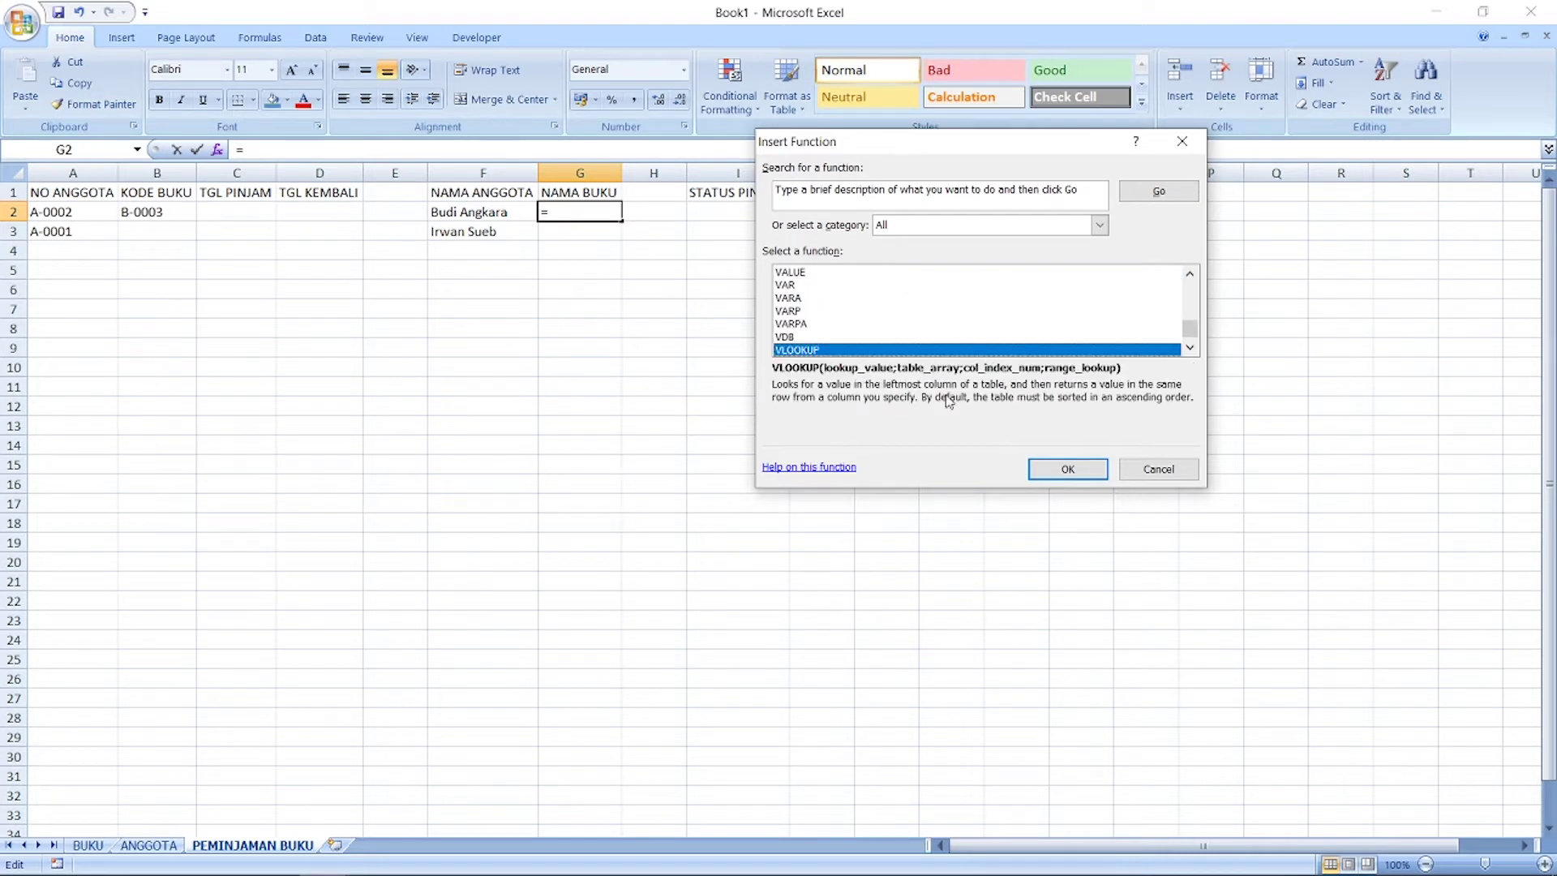
{"action": "left_click", "coordinate": [1069, 469]}
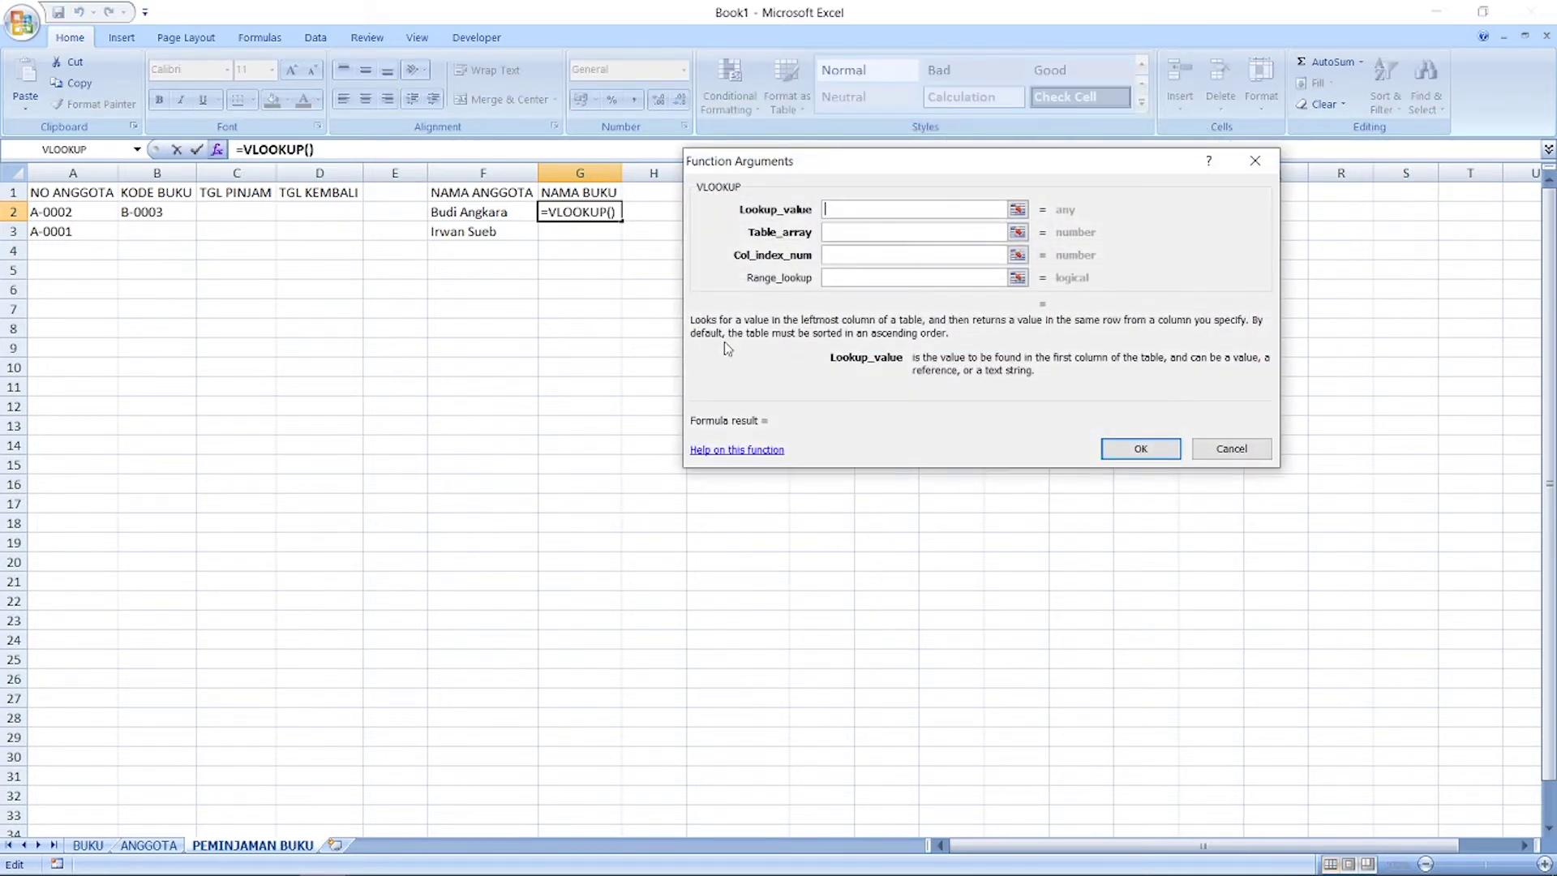
{"action": "left_click", "coordinate": [156, 210]}
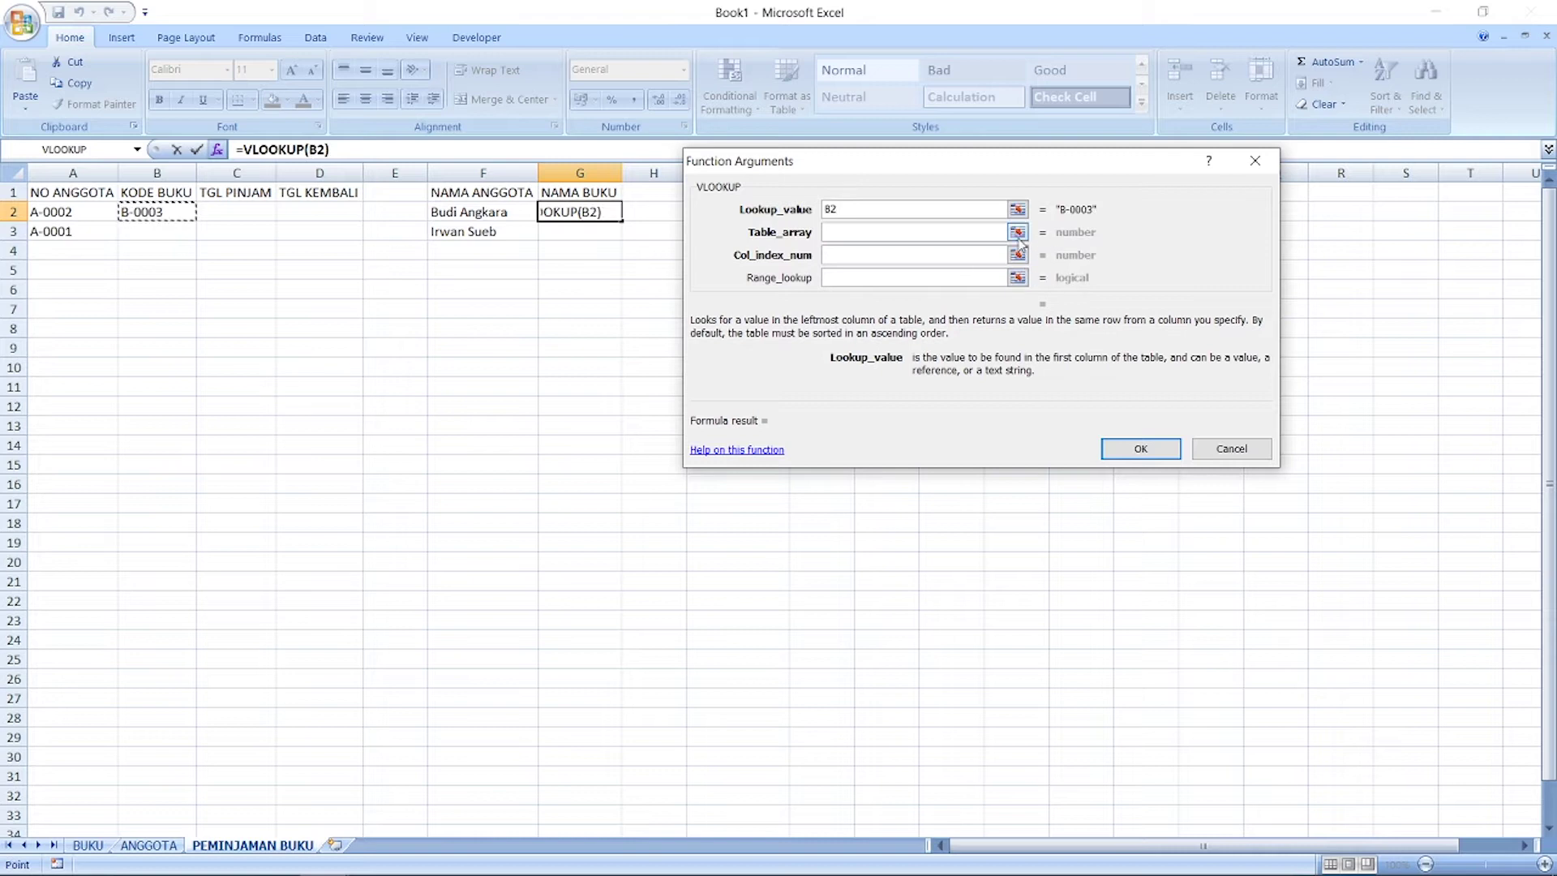
{"action": "left_click", "coordinate": [1017, 233]}
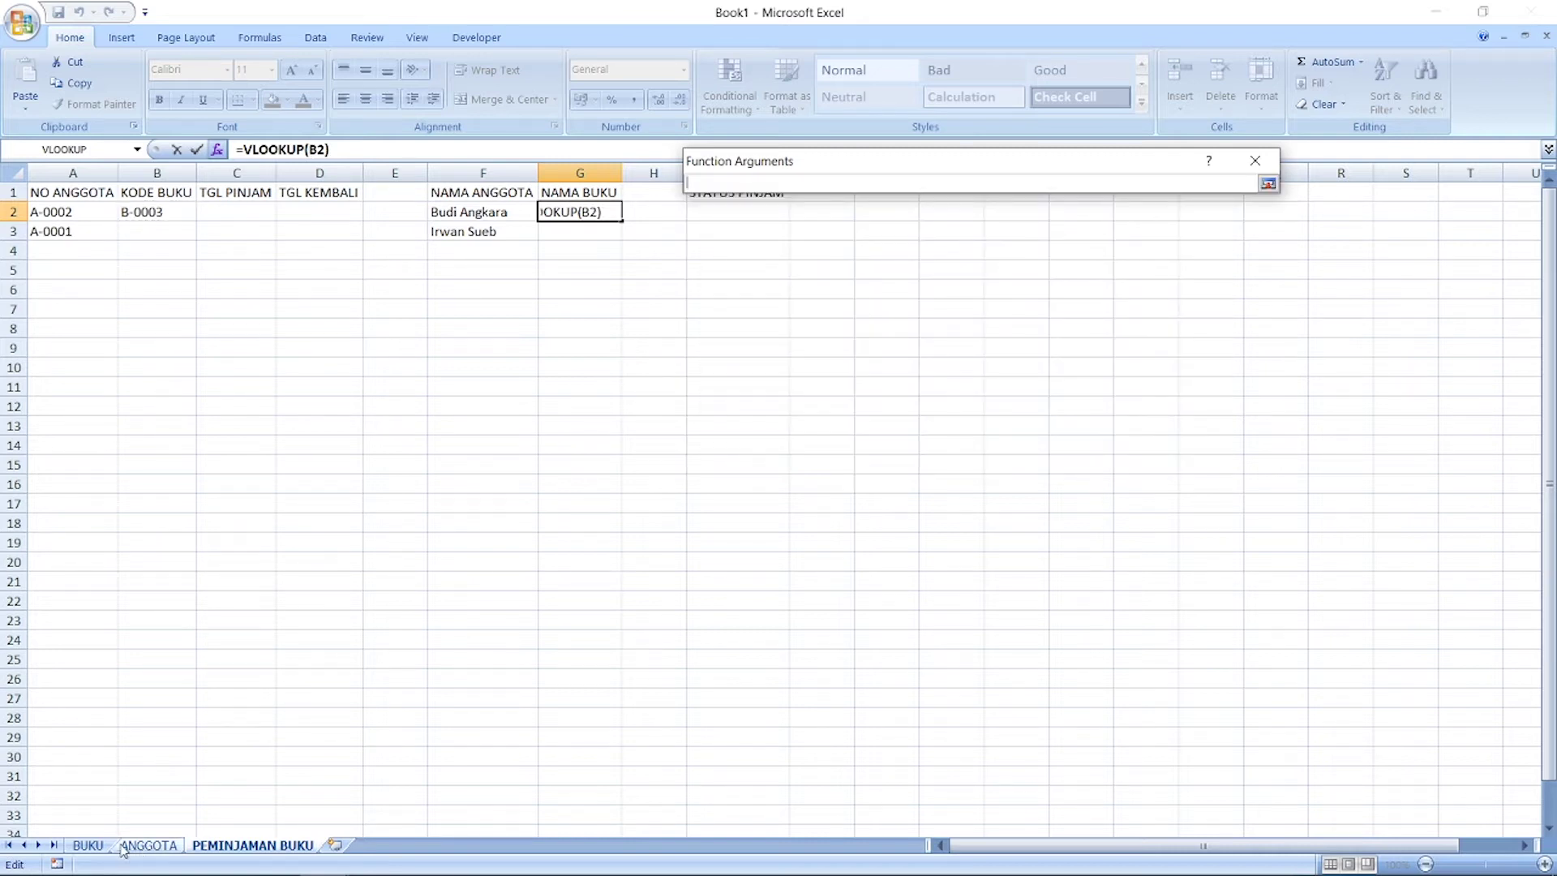
{"action": "left_click", "coordinate": [101, 846]}
{"action": "left_click_drag", "start_coordinate": [55, 218], "coordinate": [241, 805]}
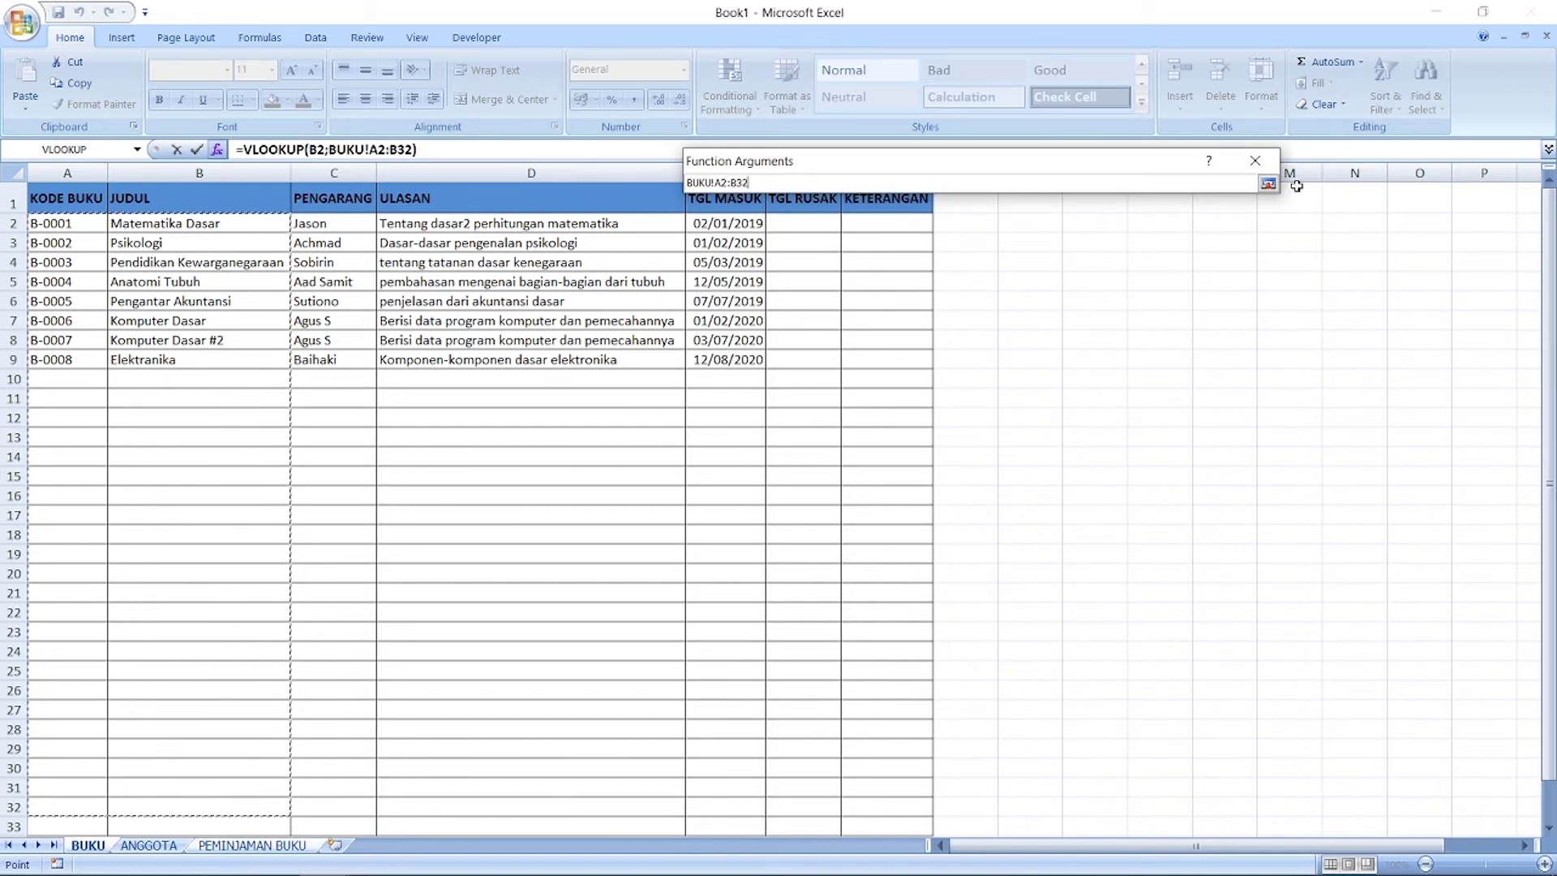
Step: Make the table range BUKU!$A$2:$B$32 absolute, return column 2 with exact match 0
{"action": "left_click", "coordinate": [1268, 184]}
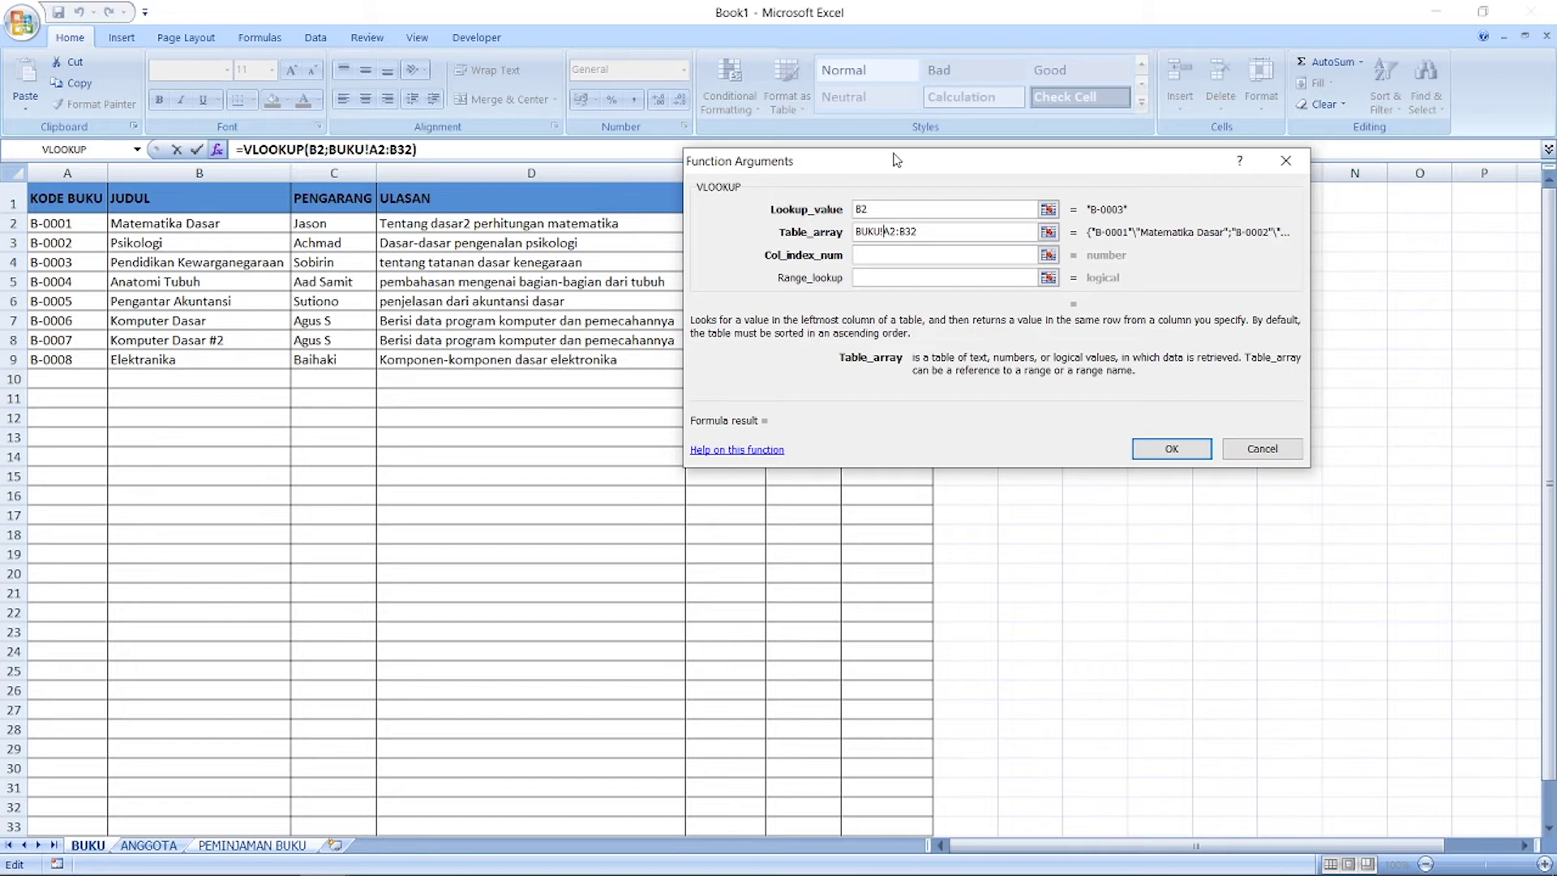
{"action": "type", "text": "$A$2:$"}
{"action": "key", "text": "Right"}
{"action": "type", "text": "$"}
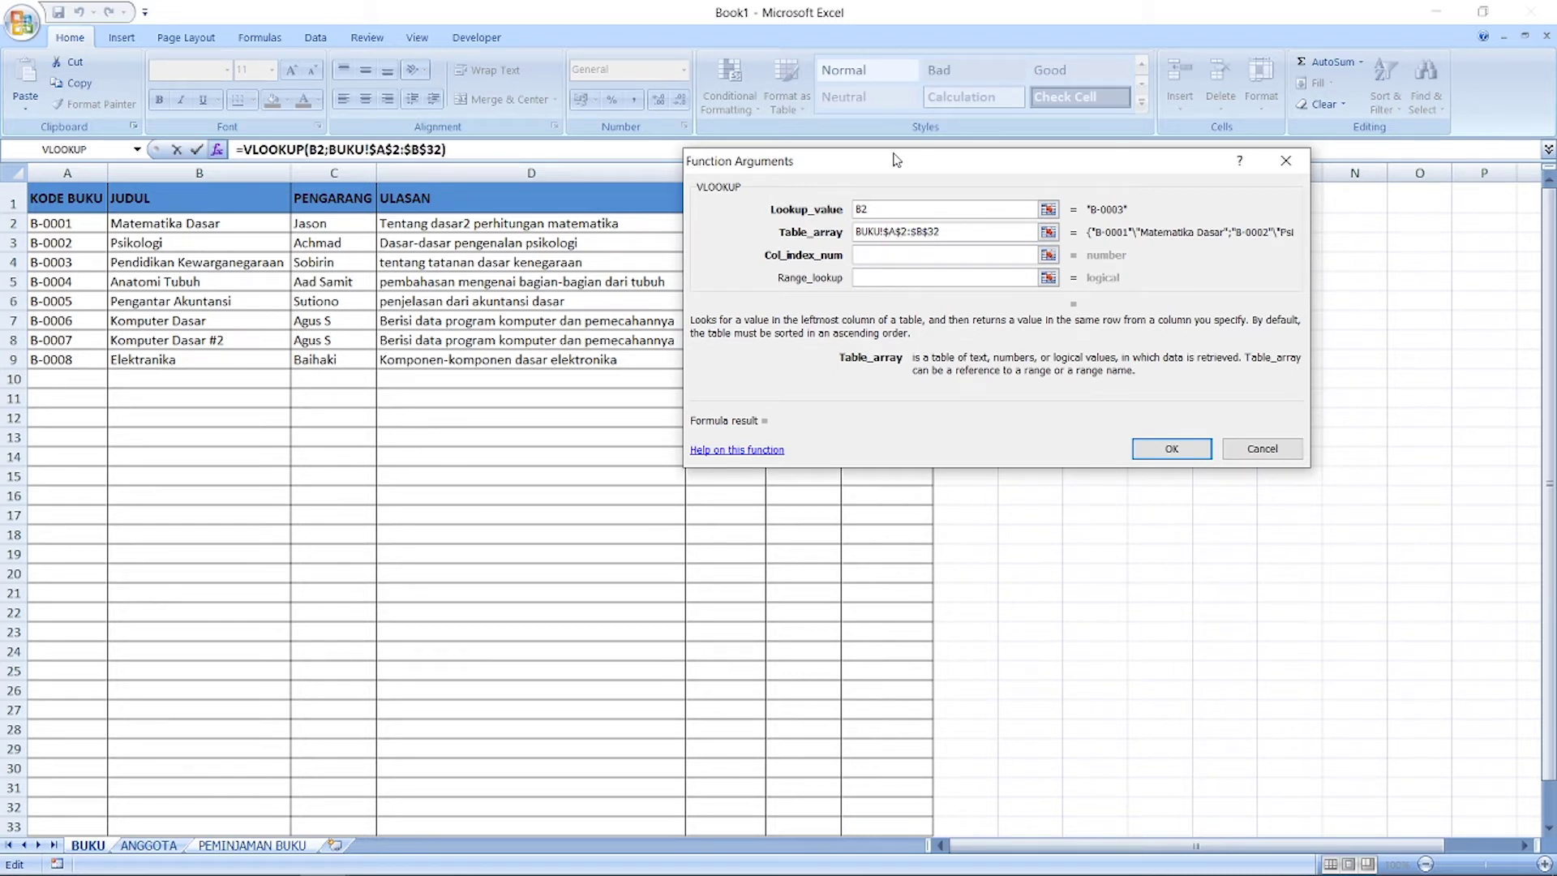
{"action": "left_click", "coordinate": [899, 255]}
{"action": "type", "text": "2"}
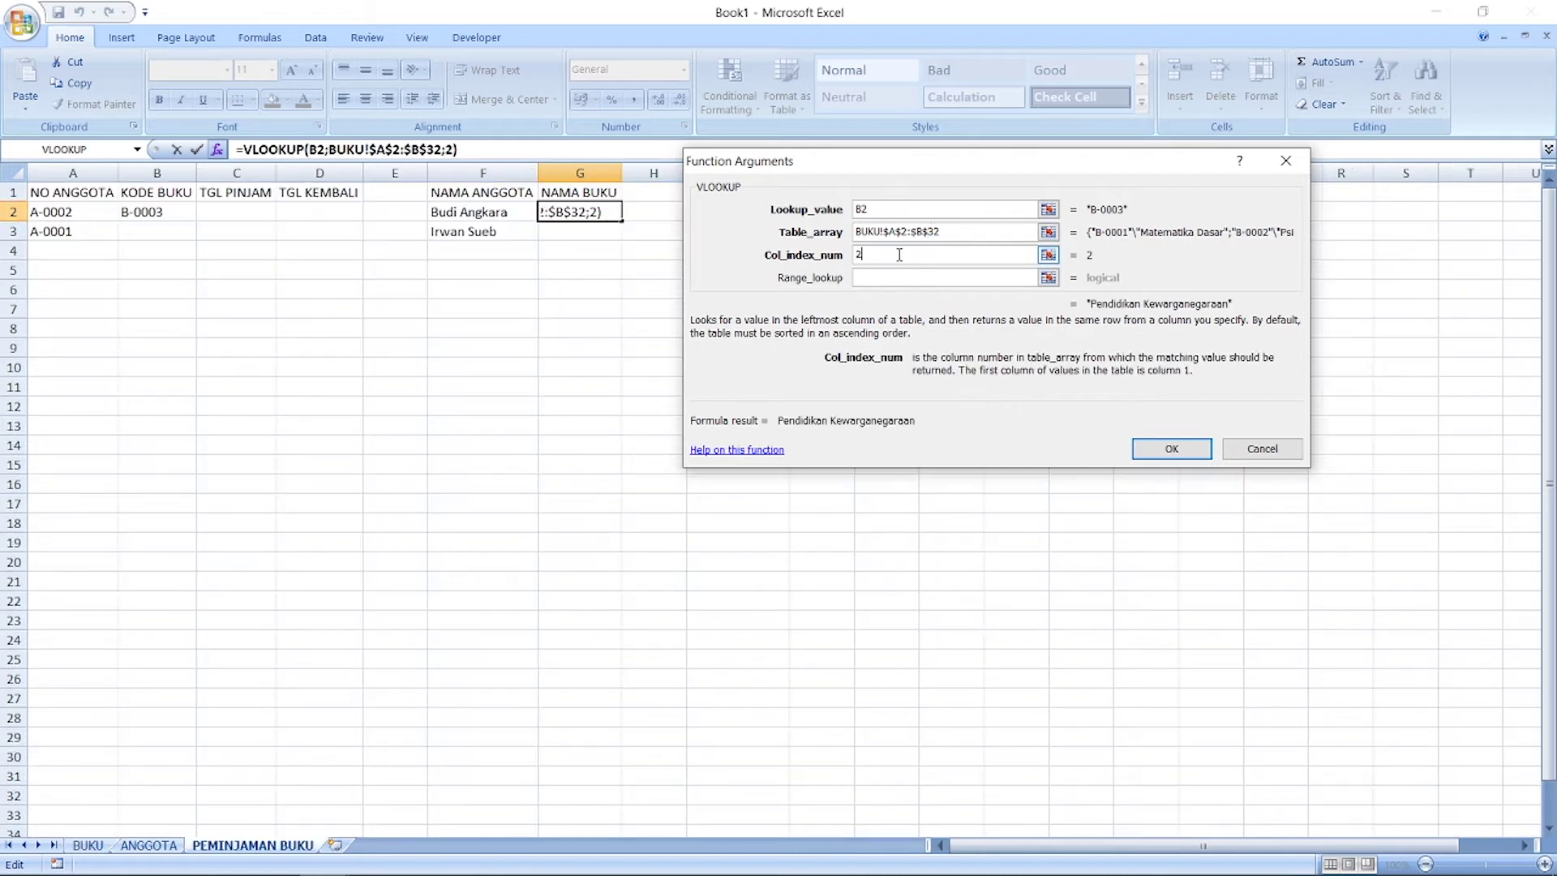
{"action": "left_click", "coordinate": [916, 278]}
{"action": "type", "text": "0"}
{"action": "left_click", "coordinate": [1171, 449]}
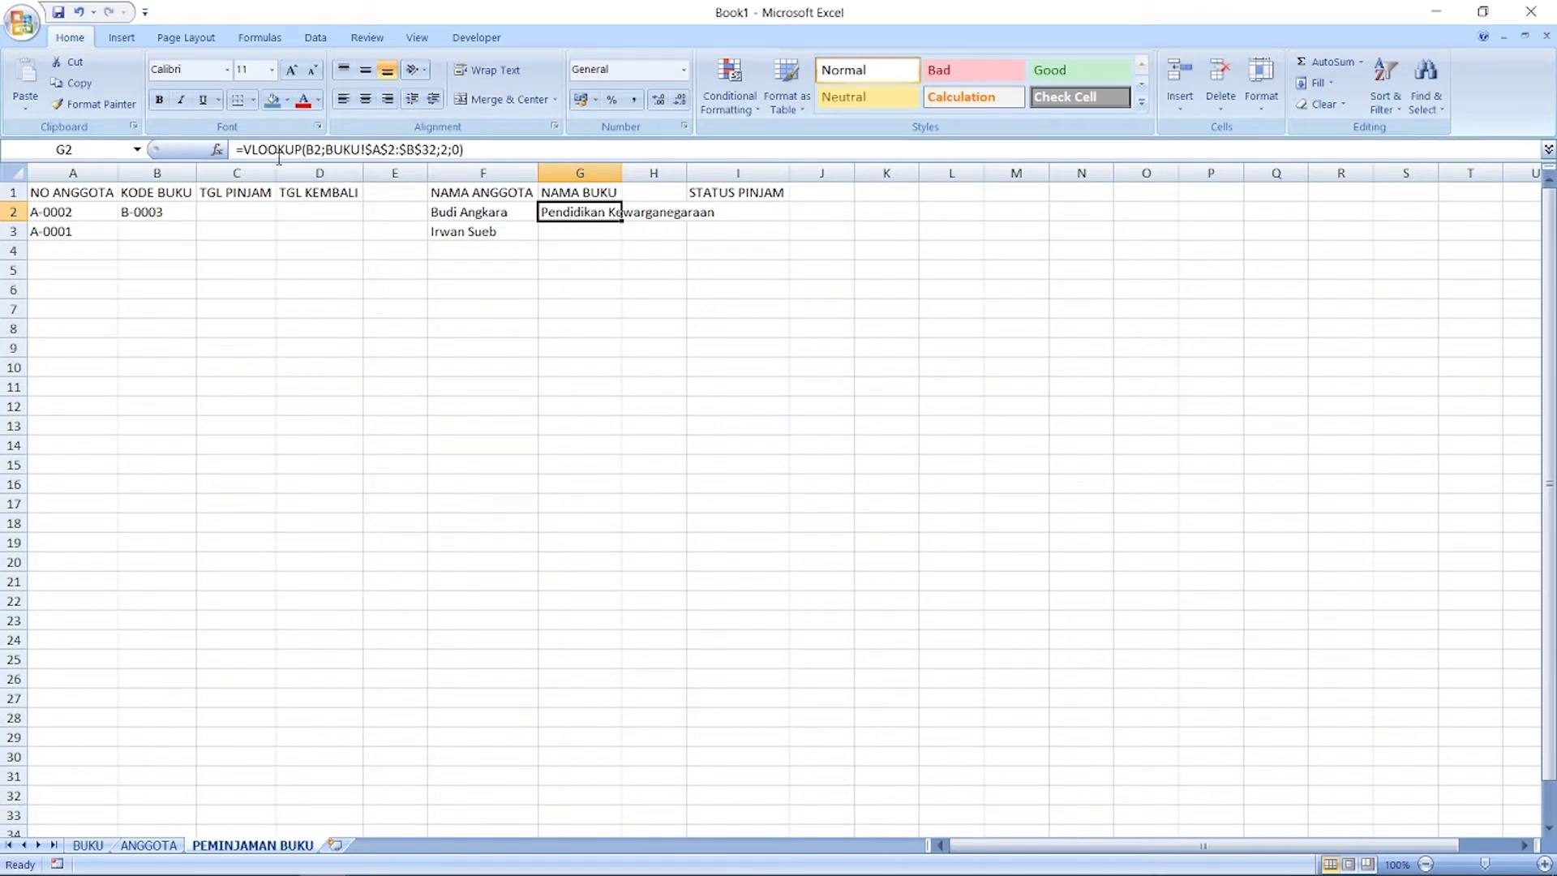
Step: Wrap G2's lookup as =IFERROR(VLOOKUP(B2;BUKU!$A$2:$B$32;2;0);"") so missing codes show blank
{"action": "left_click", "coordinate": [247, 150]}
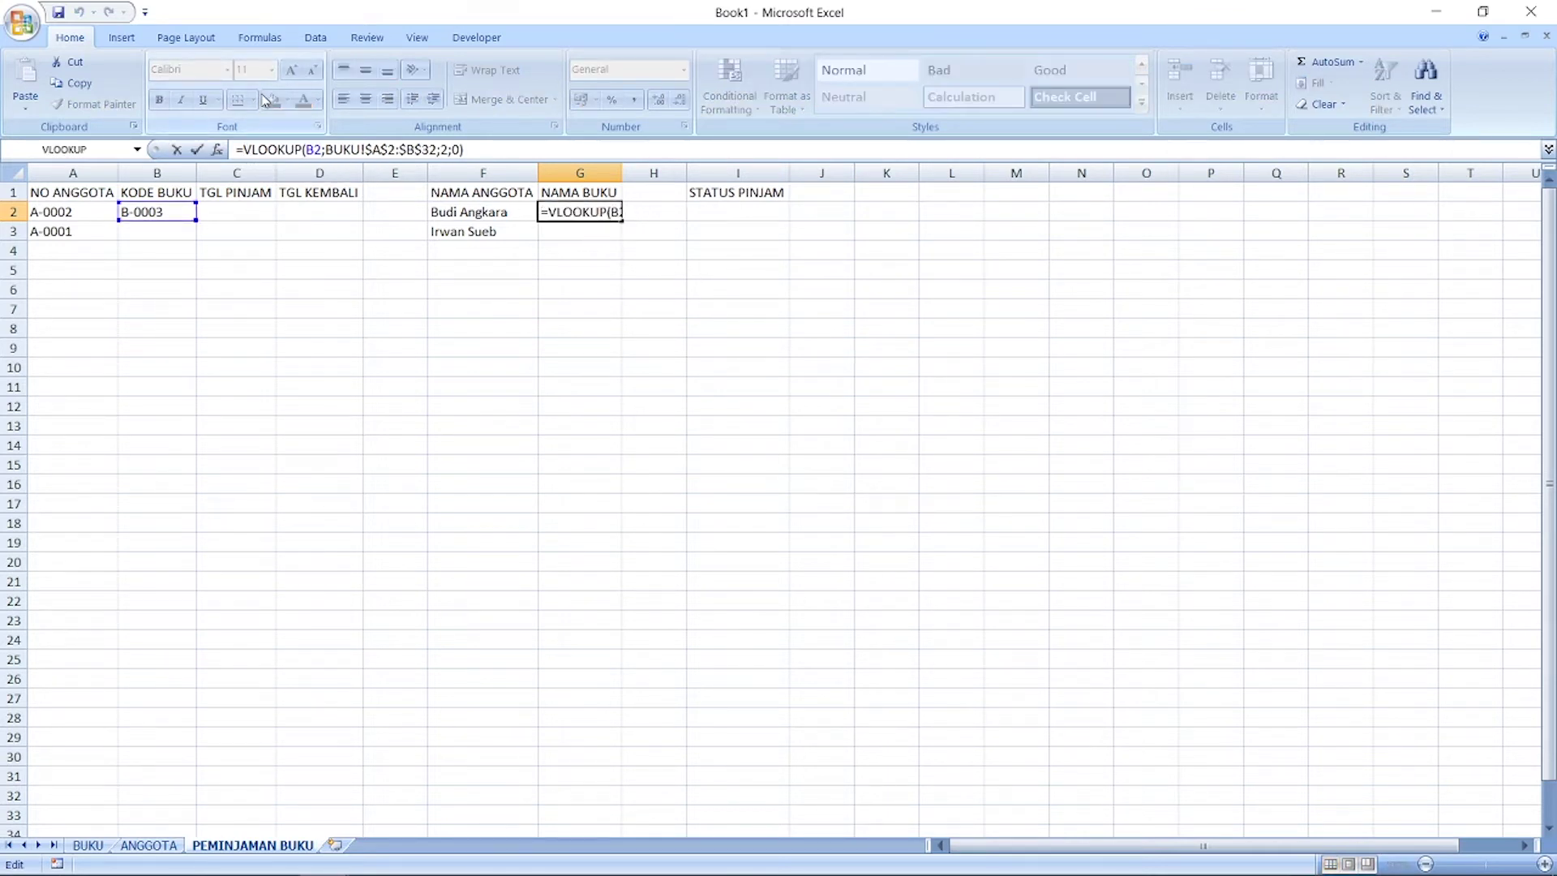
{"action": "type", "text": "IFERROR"}
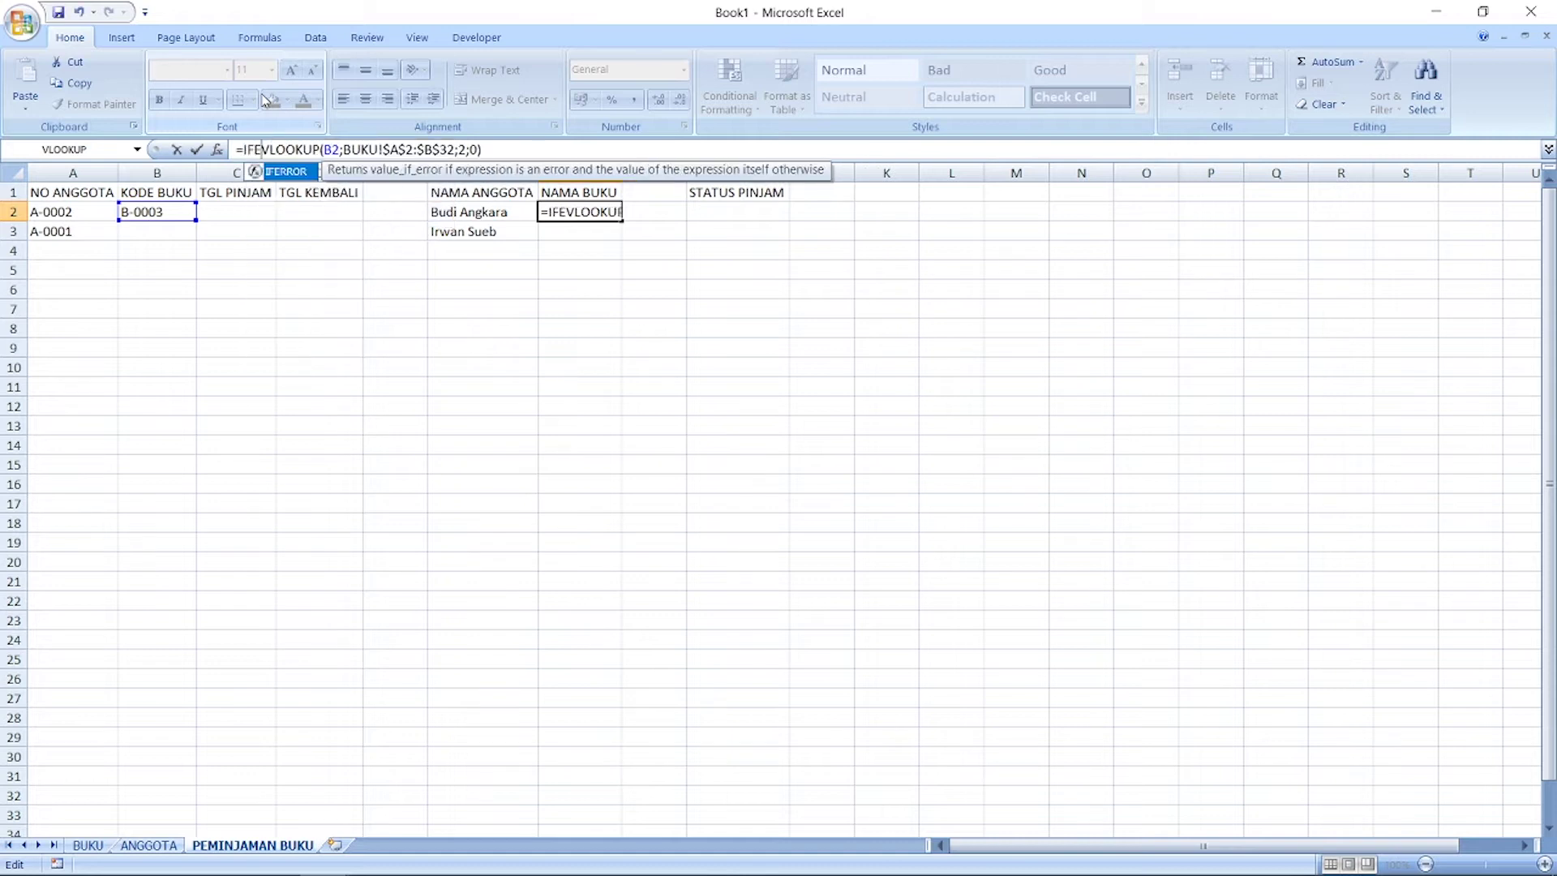
{"action": "type", "text": "("}
{"action": "key", "text": "Right"}
{"action": "key", "text": "Right"}
{"action": "key", "text": "Right"}
{"action": "key", "text": "Right"}
{"action": "key", "text": "Right"}
{"action": "key", "text": "Right"}
{"action": "key", "text": "Right"}
{"action": "key", "text": "Right"}
{"action": "key", "text": "Right"}
{"action": "key", "text": "Right"}
{"action": "key", "text": "Right"}
{"action": "key", "text": "Right"}
{"action": "key", "text": "Right"}
{"action": "key", "text": "Right"}
{"action": "key", "text": "Right"}
{"action": "key", "text": "Right"}
{"action": "key", "text": "Right"}
{"action": "key", "text": "Right"}
{"action": "key", "text": "Right"}
{"action": "key", "text": "Right"}
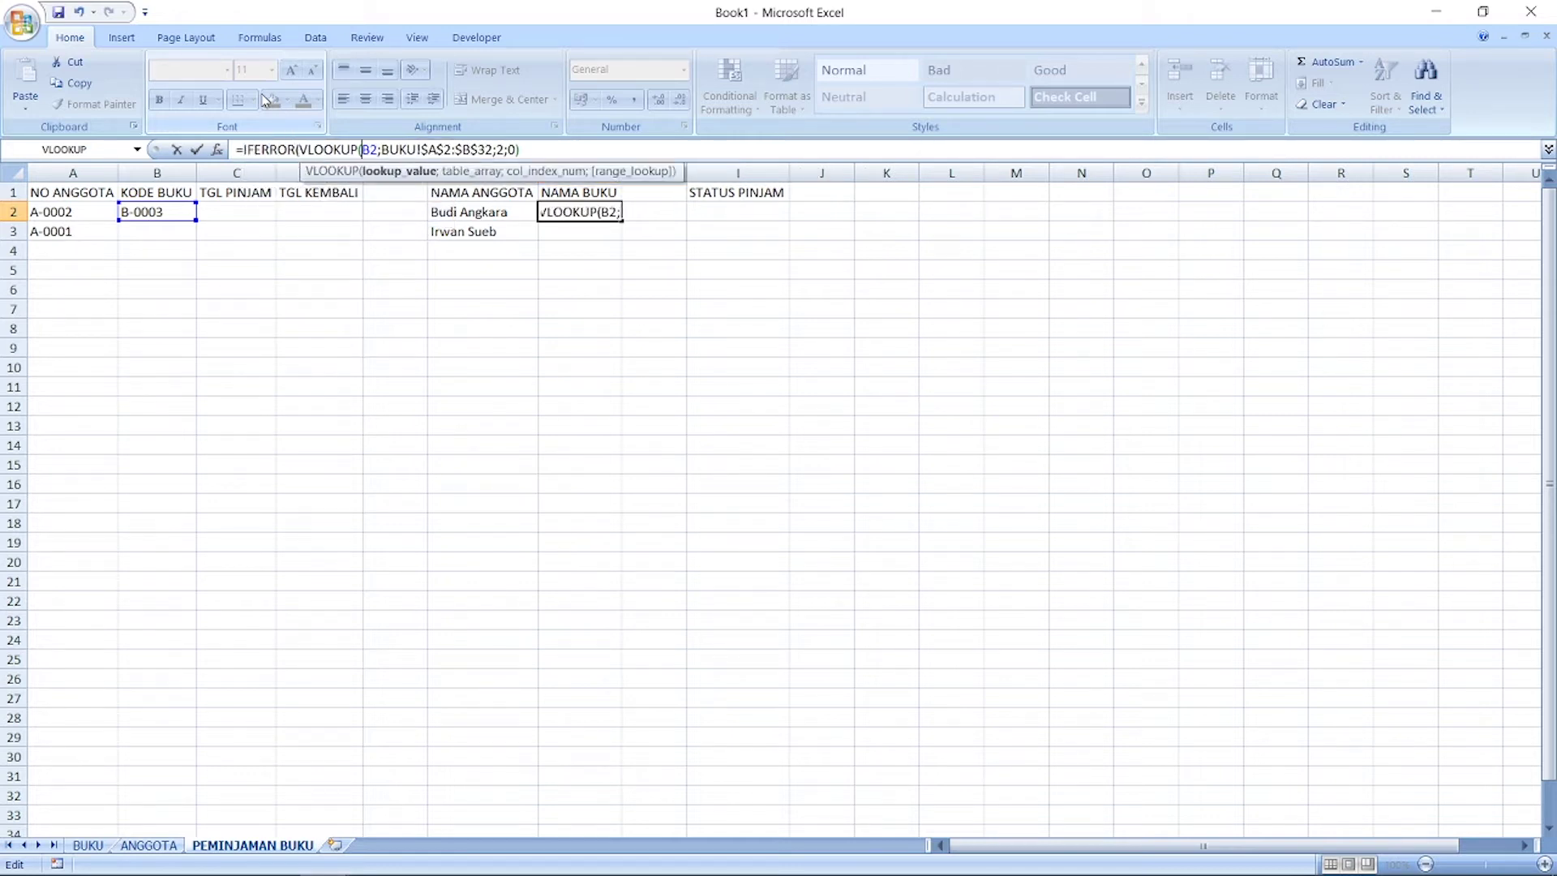
{"action": "type", "text": ";"}
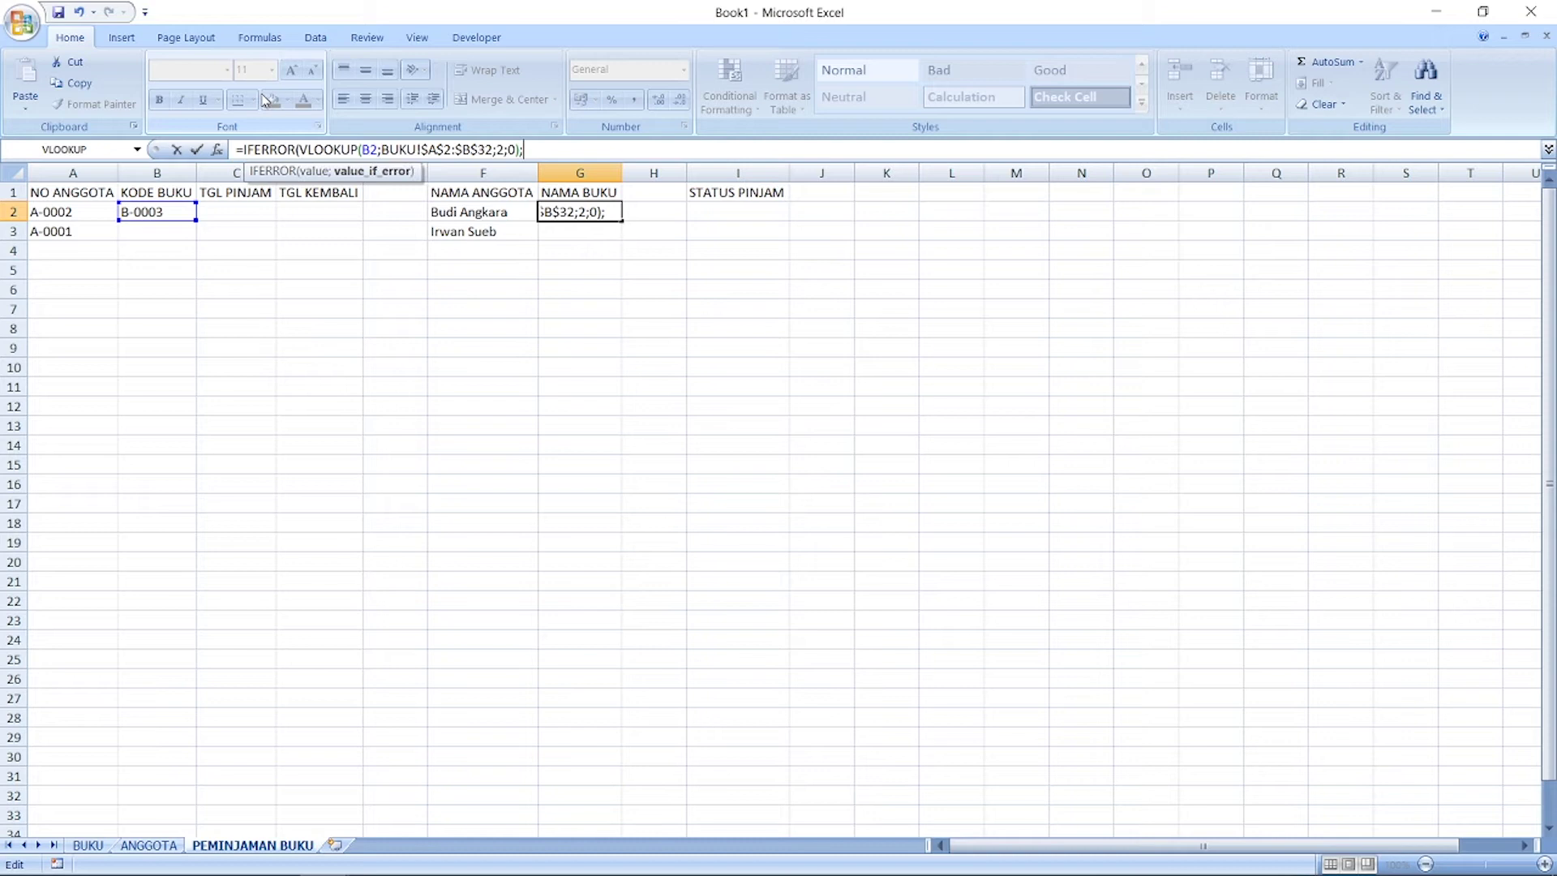
{"action": "key", "text": "Return"}
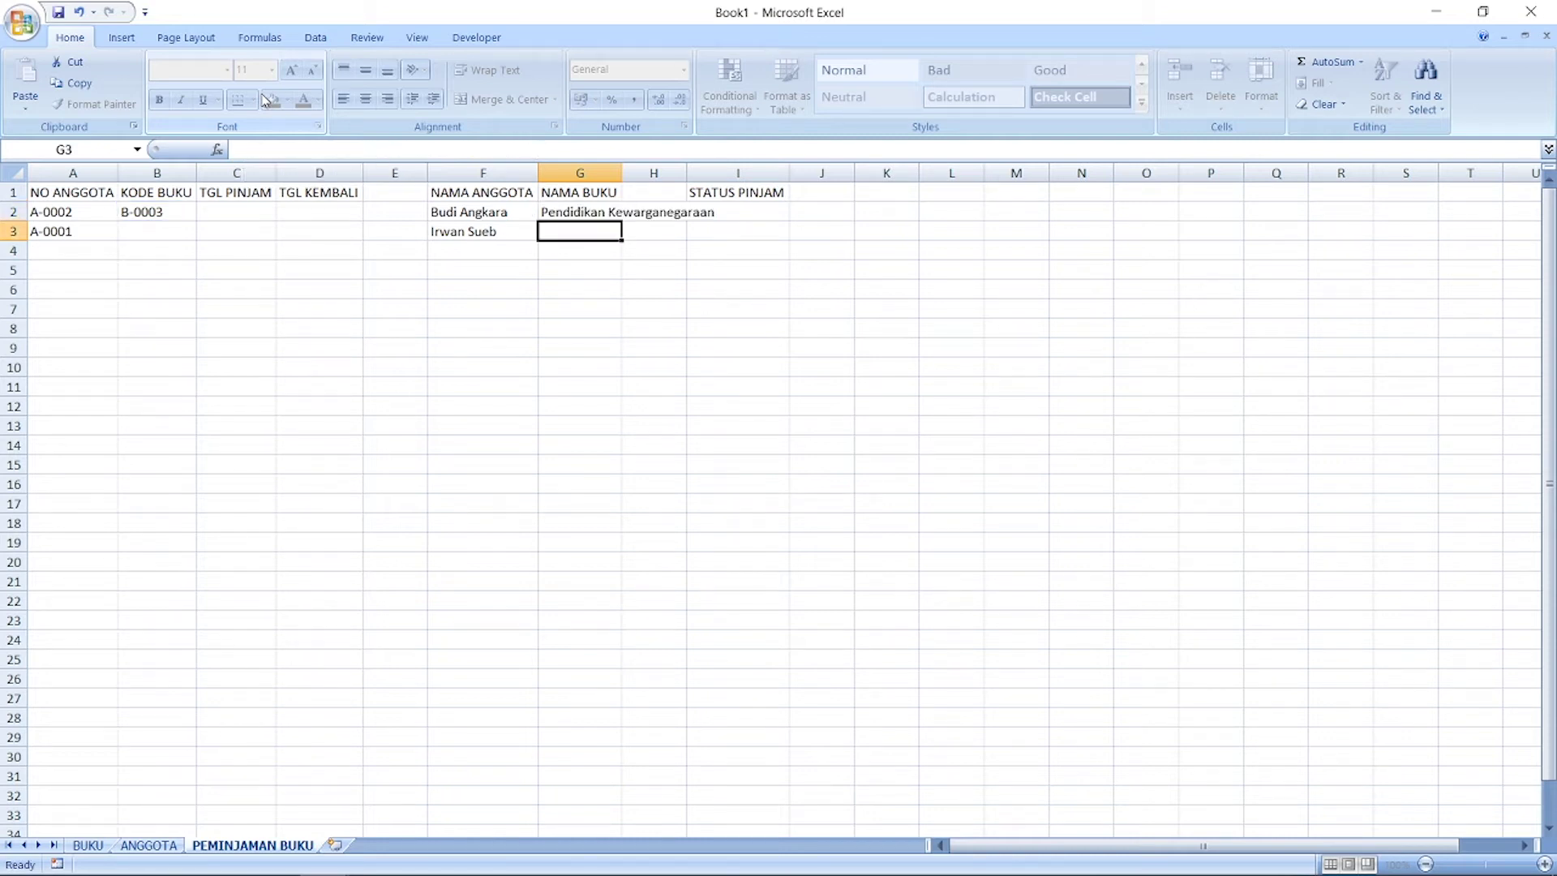
{"action": "key", "text": "Up"}
Step: Copy G2's IFERROR title formula and paste it into G3:G32
{"action": "key", "text": "ctrl+c"}
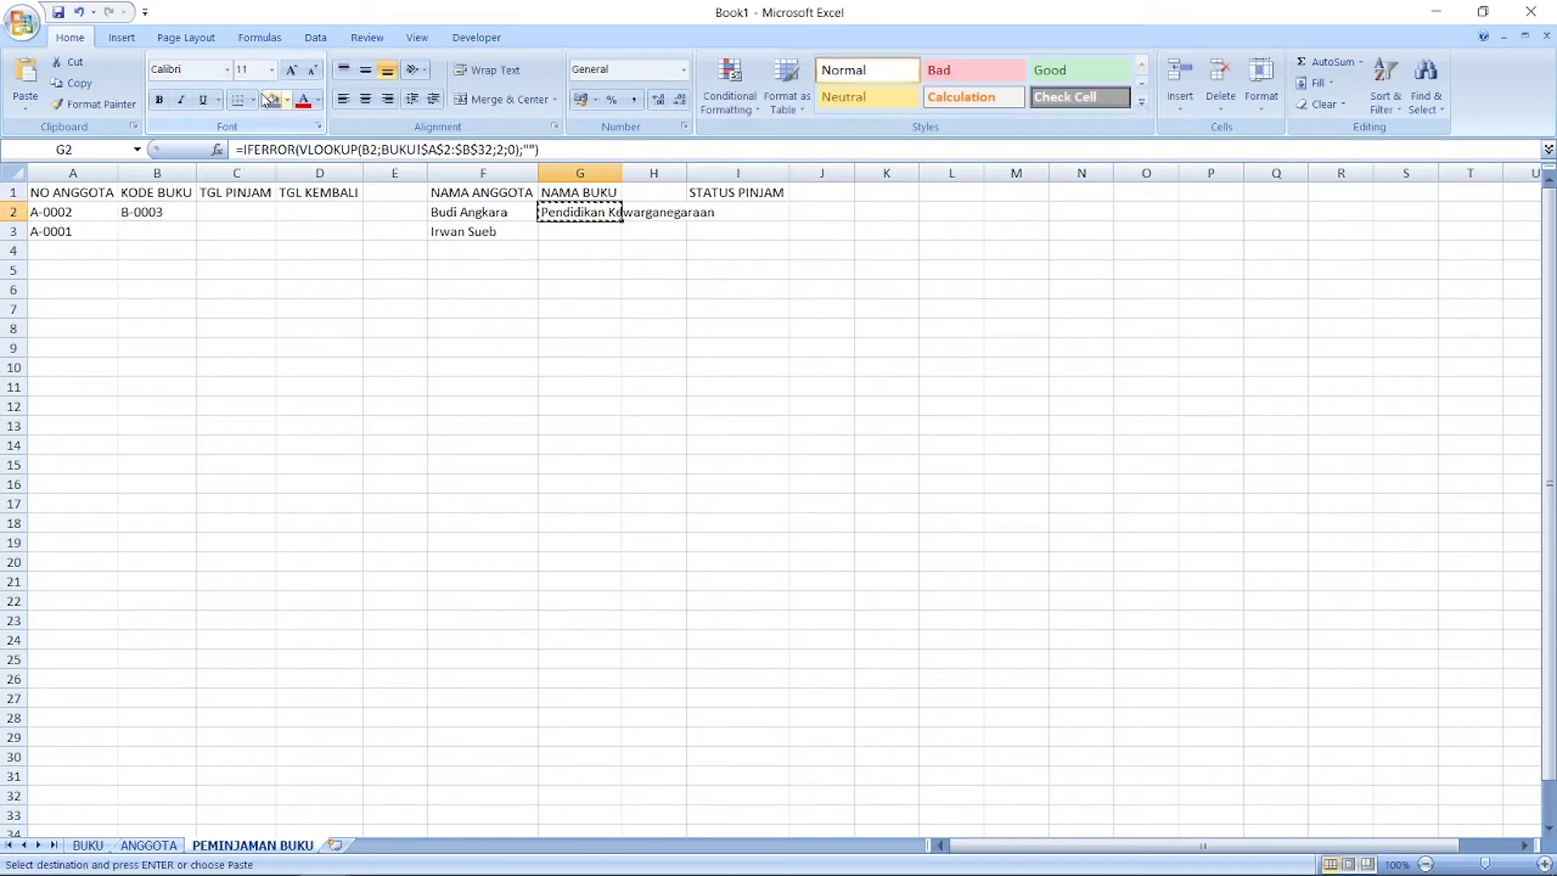
{"action": "left_click_drag", "start_coordinate": [580, 800], "coordinate": [551, 224]}
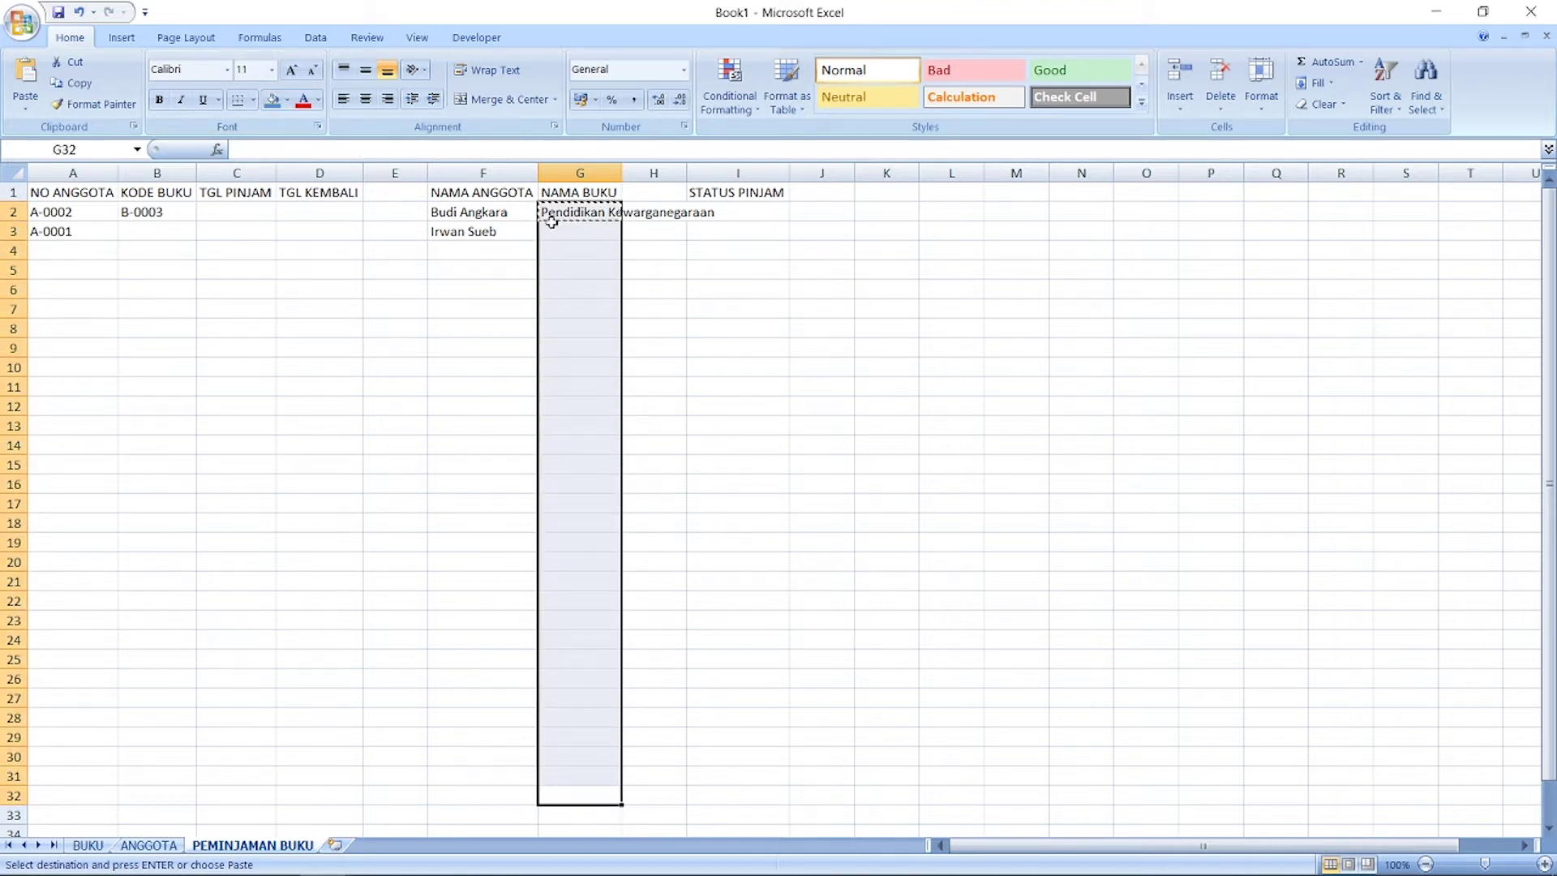
{"action": "key", "text": "ctrl+v"}
{"action": "left_click", "coordinate": [691, 266]}
{"action": "key", "text": "Escape"}
{"action": "left_click", "coordinate": [142, 232]}
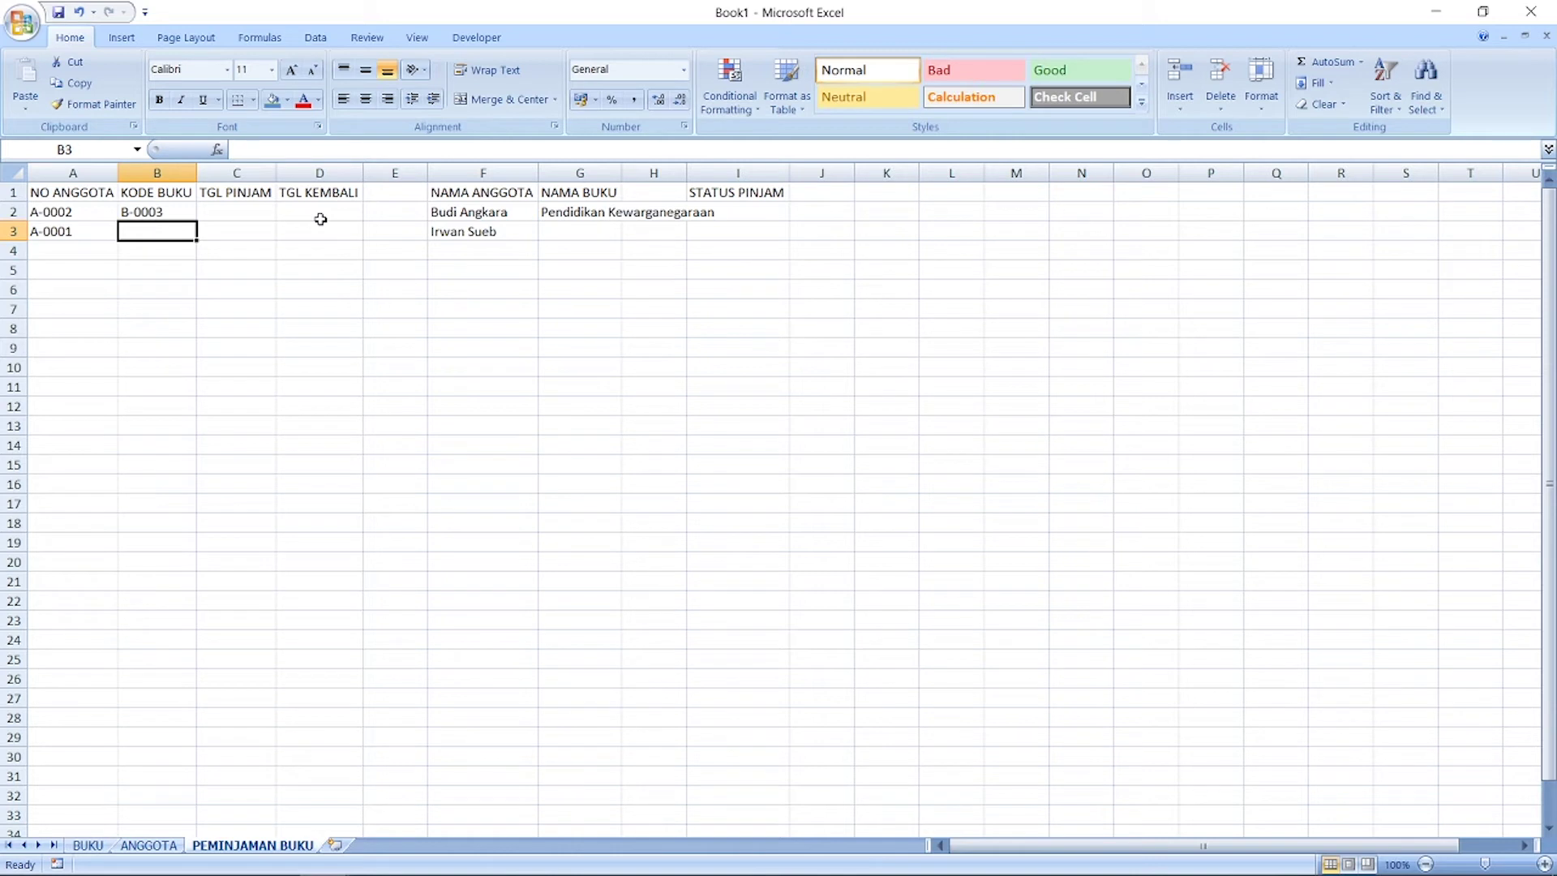
Step: Enter book code B-0001 in B3, then AutoFit all column widths on the sheet
{"action": "type", "text": "B-0"}
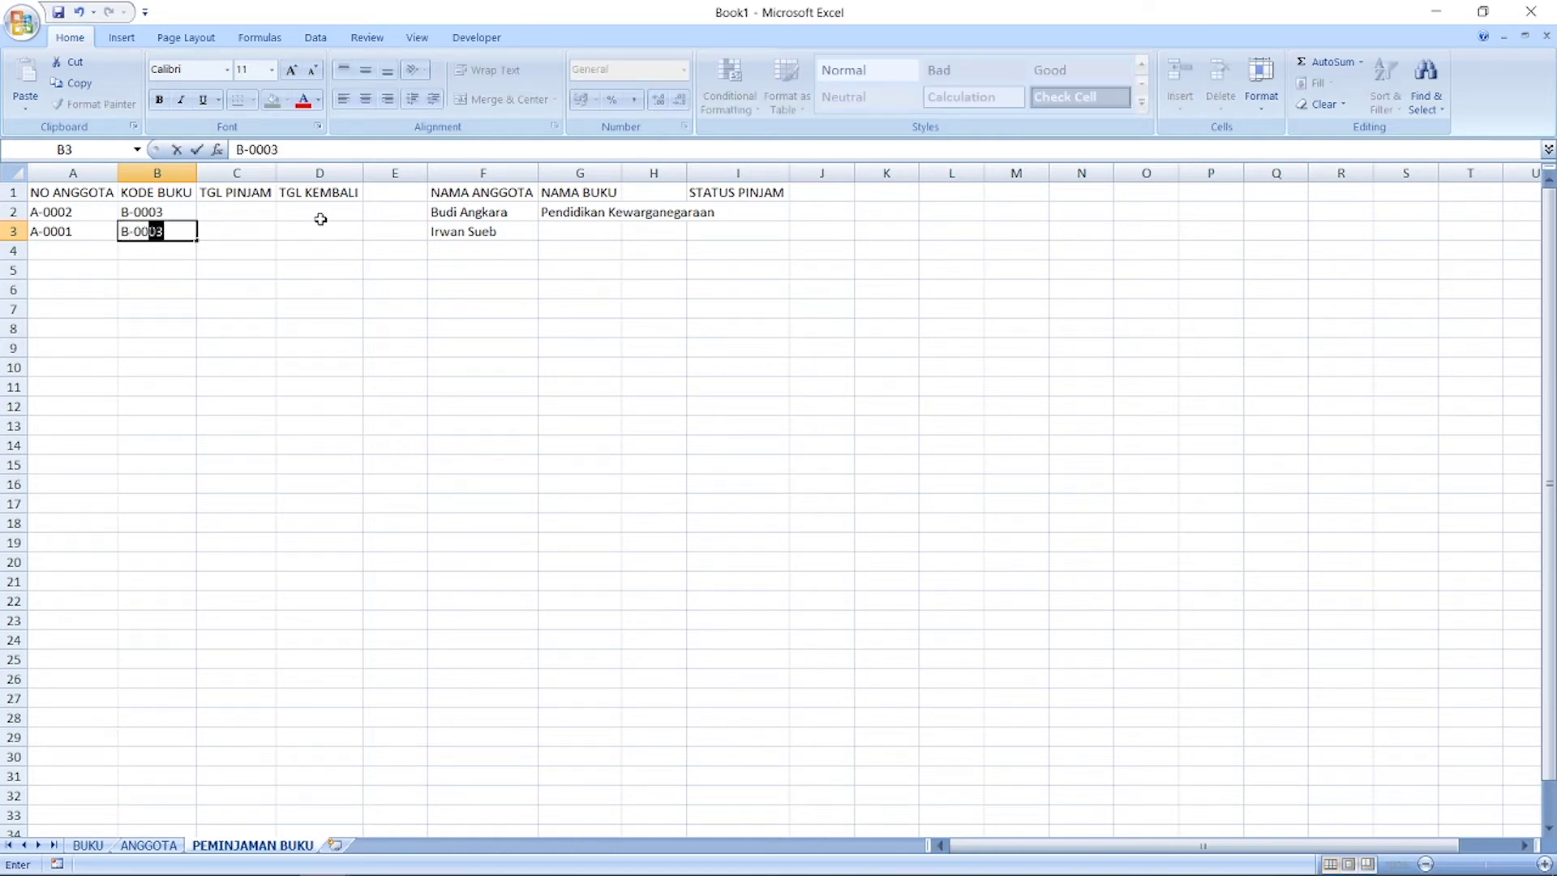
{"action": "type", "text": "001"}
{"action": "key", "text": "Return"}
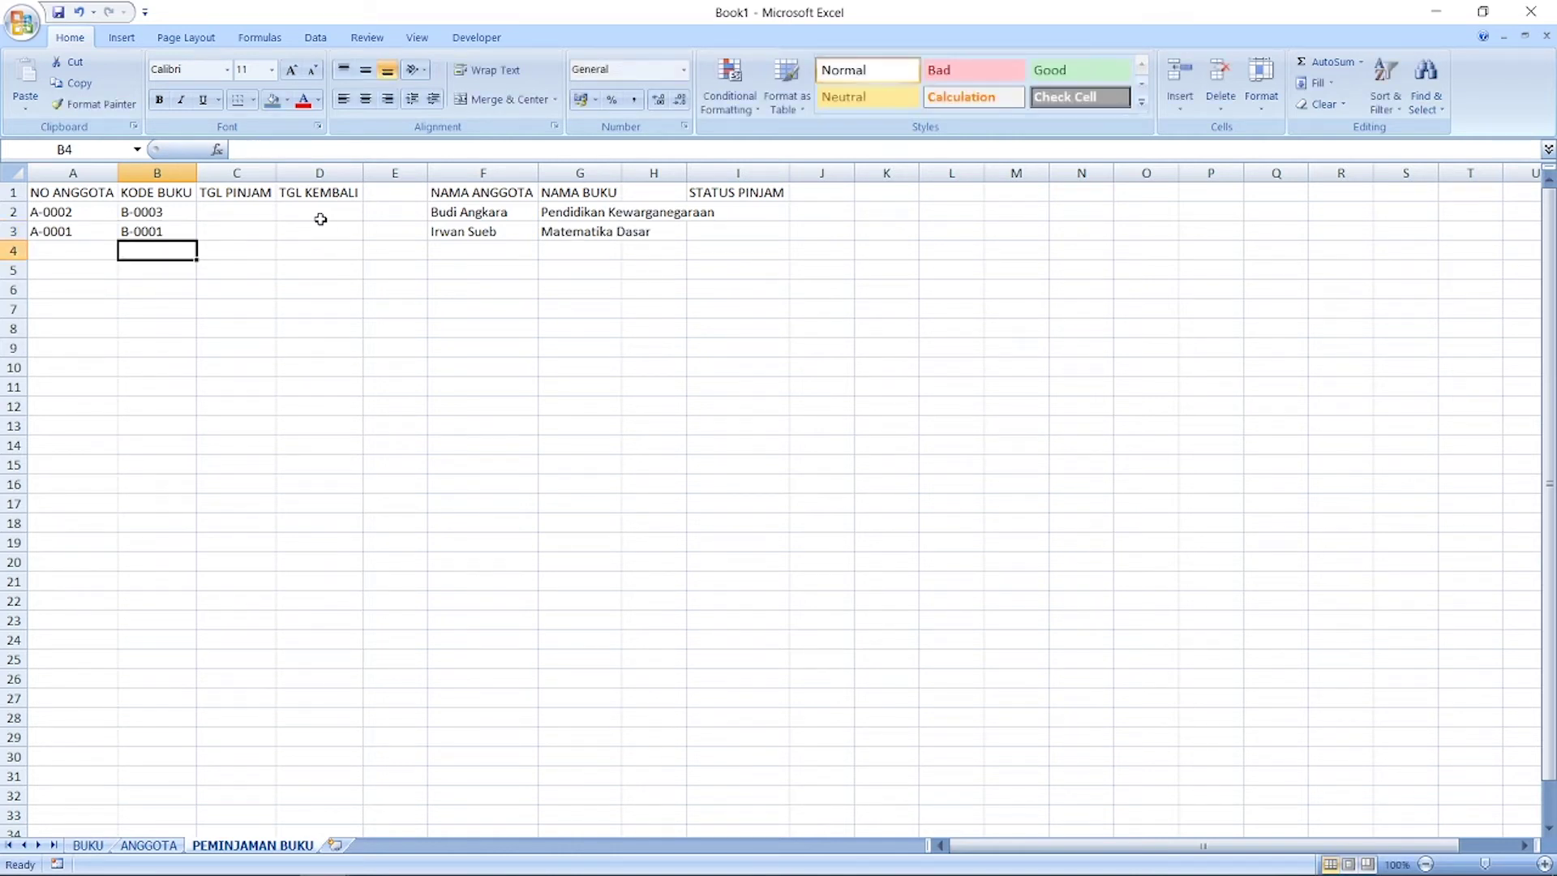
{"action": "left_click", "coordinate": [15, 172]}
{"action": "double_click", "coordinate": [117, 176]}
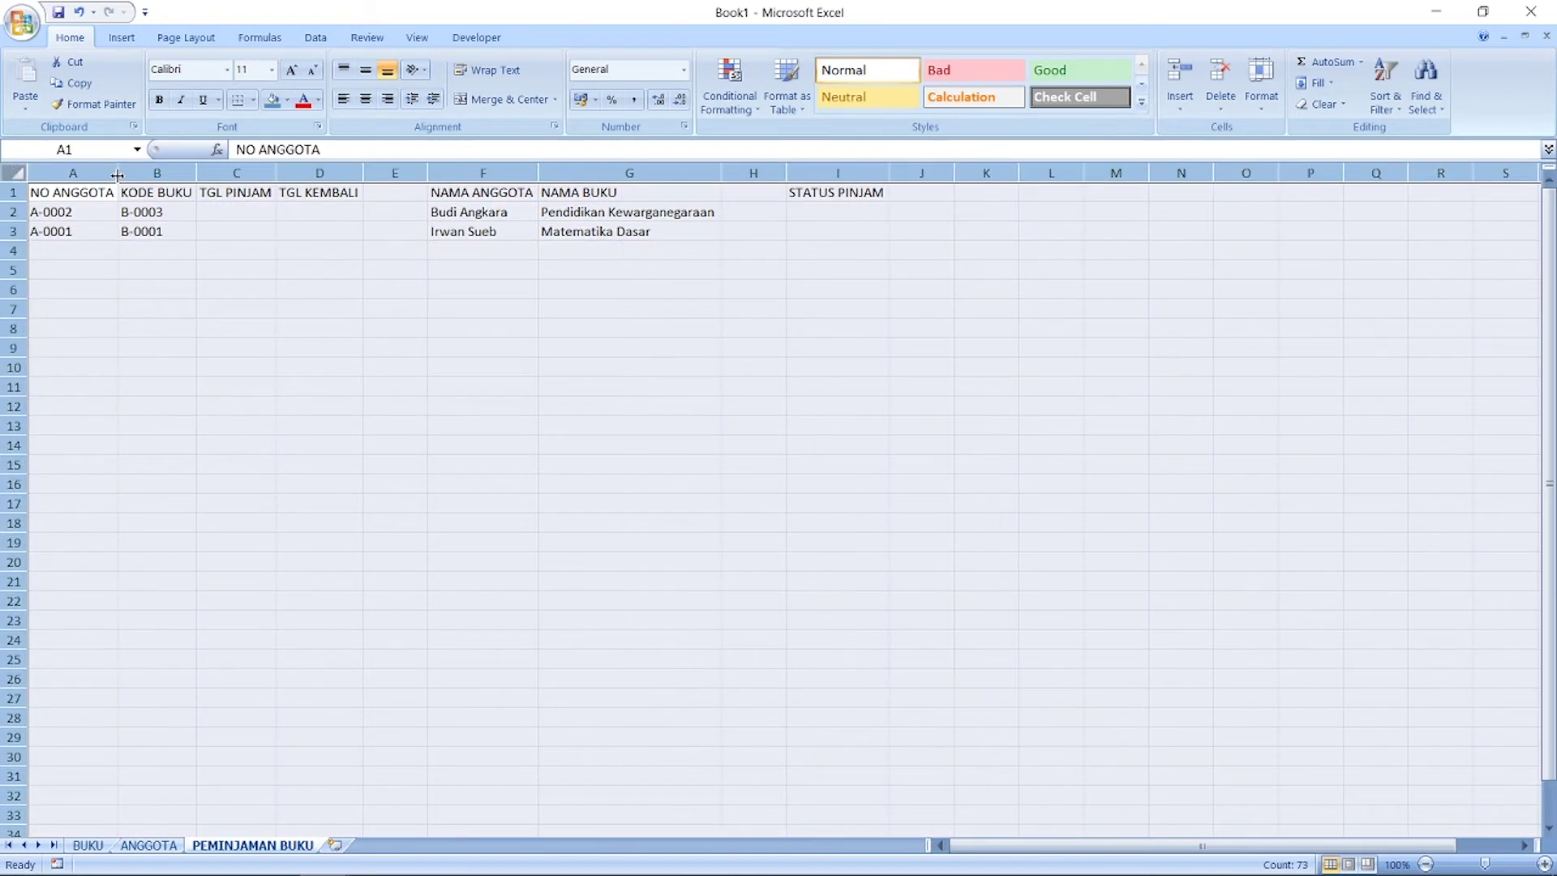
{"action": "left_click", "coordinate": [445, 329]}
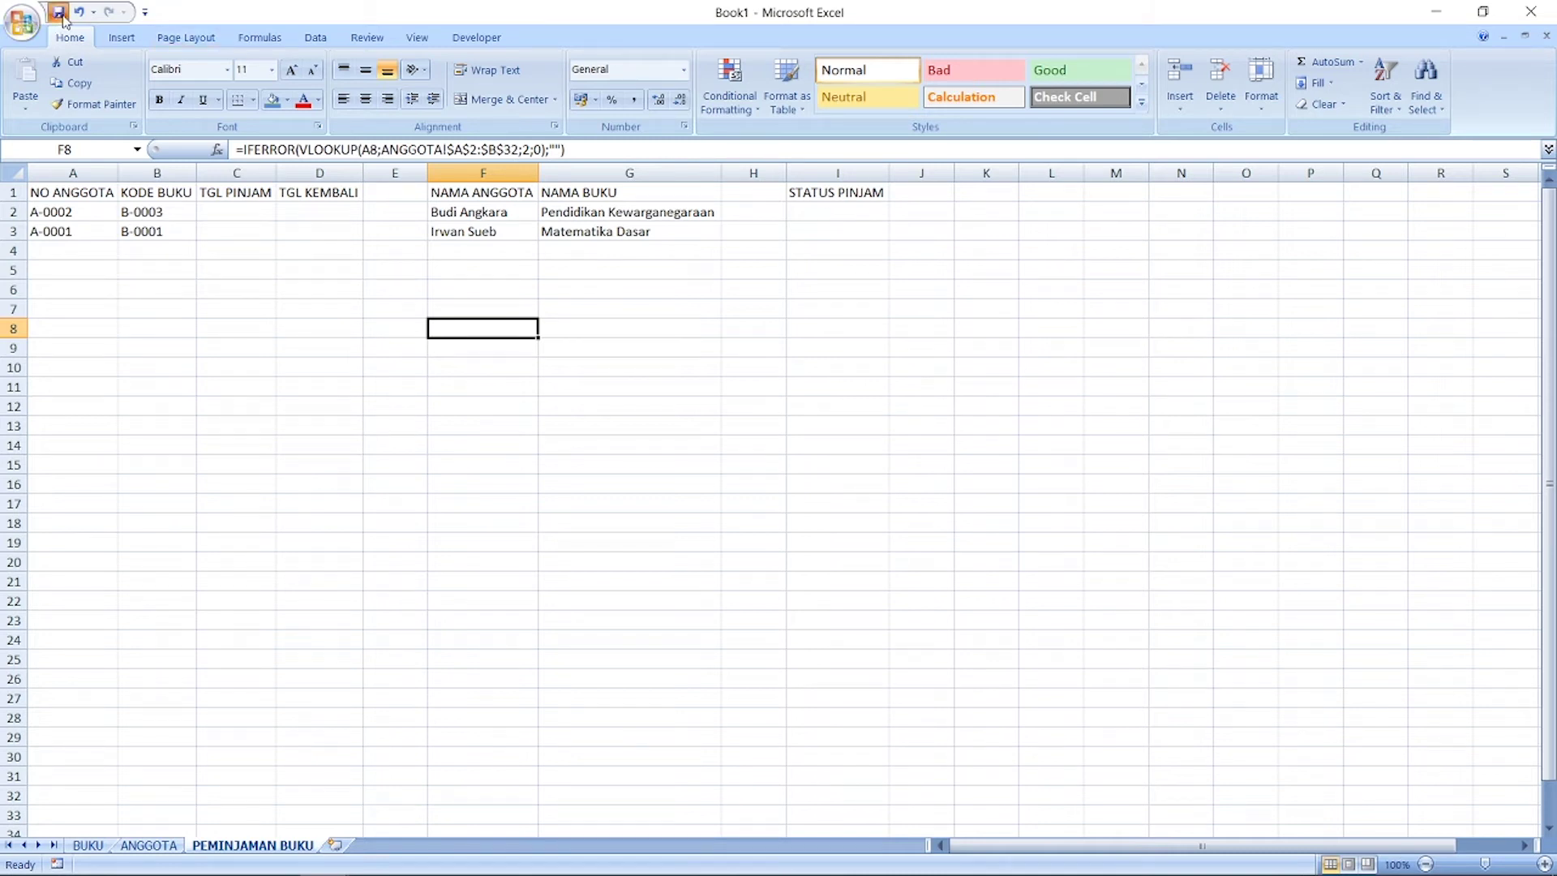
Step: Save over the existing PERPUSTAKAAN file on Local Disk (E:), confirming the replacement
{"action": "key", "text": "ctrl+s"}
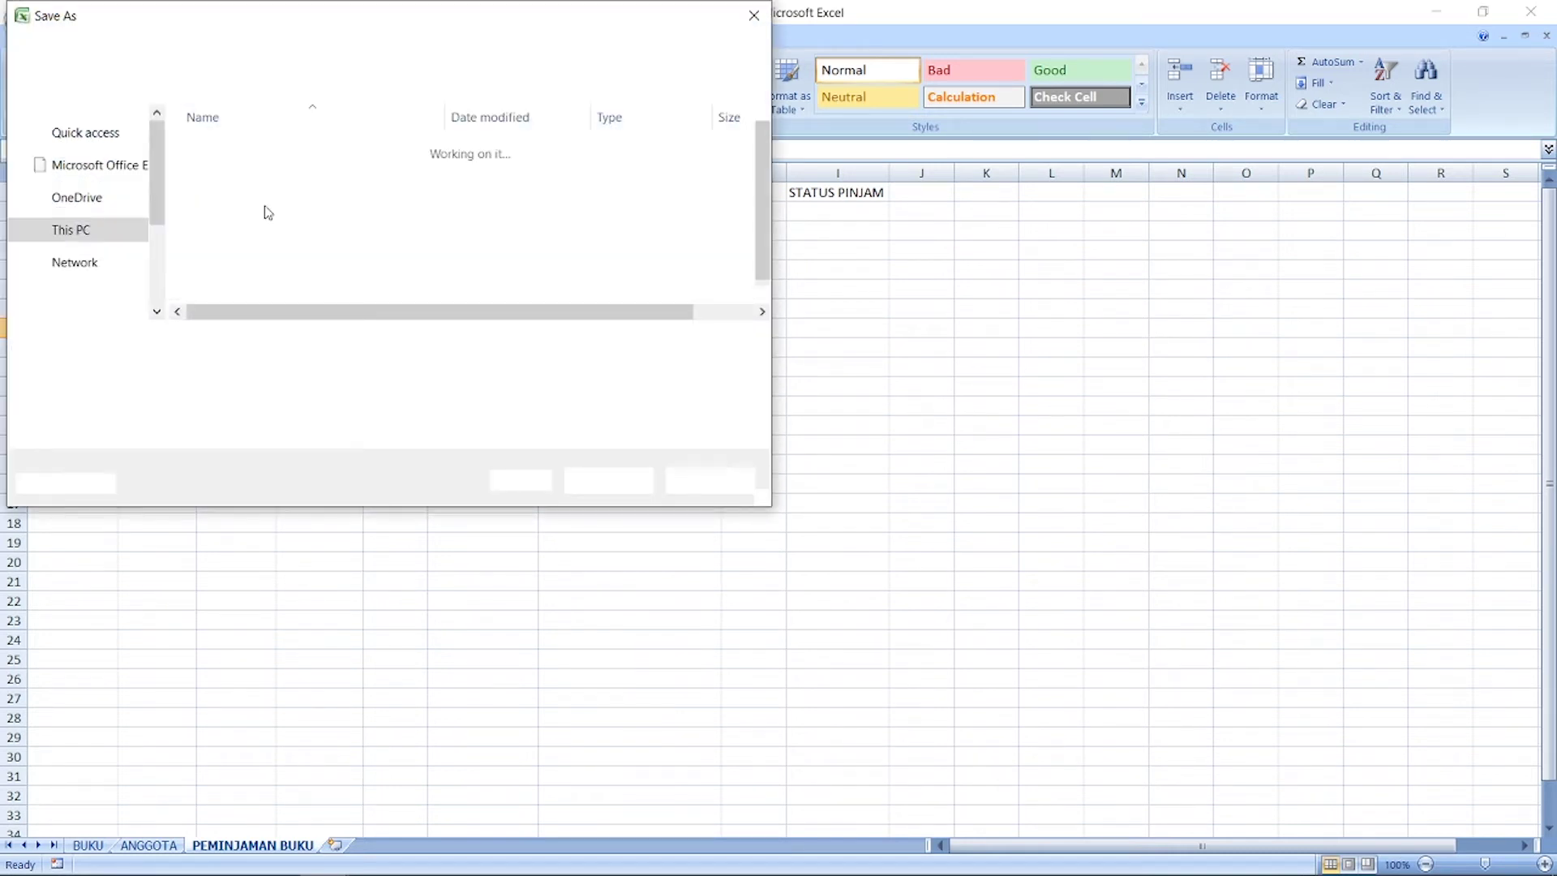
{"action": "scroll", "coordinate": [159, 296], "scroll_direction": "down", "scroll_amount": 2}
{"action": "left_click", "coordinate": [114, 262]}
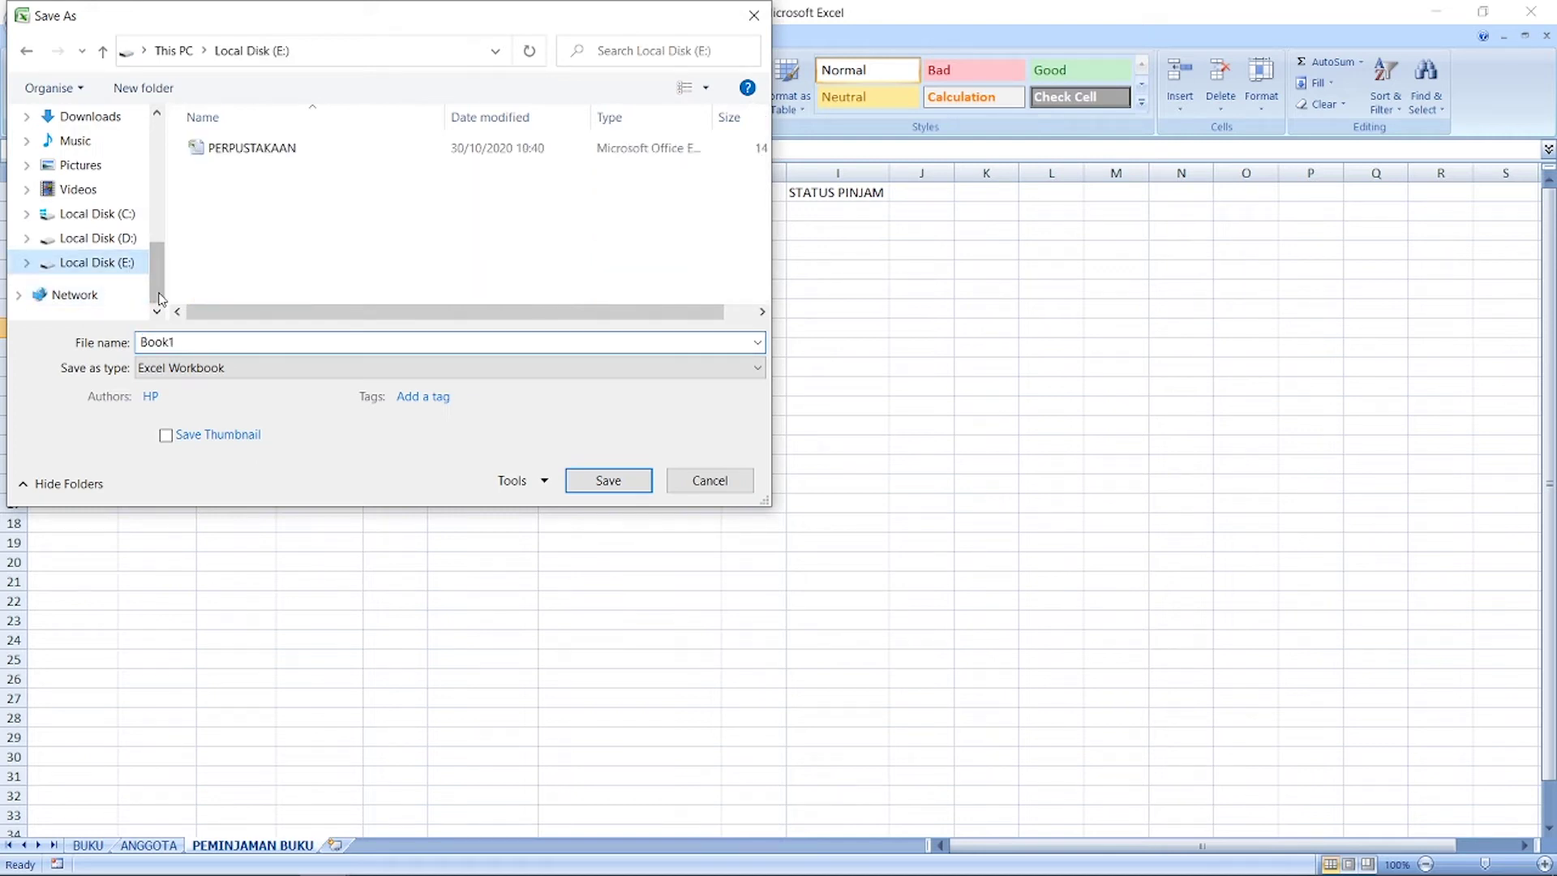
{"action": "left_click", "coordinate": [298, 151]}
{"action": "left_click", "coordinate": [606, 481]}
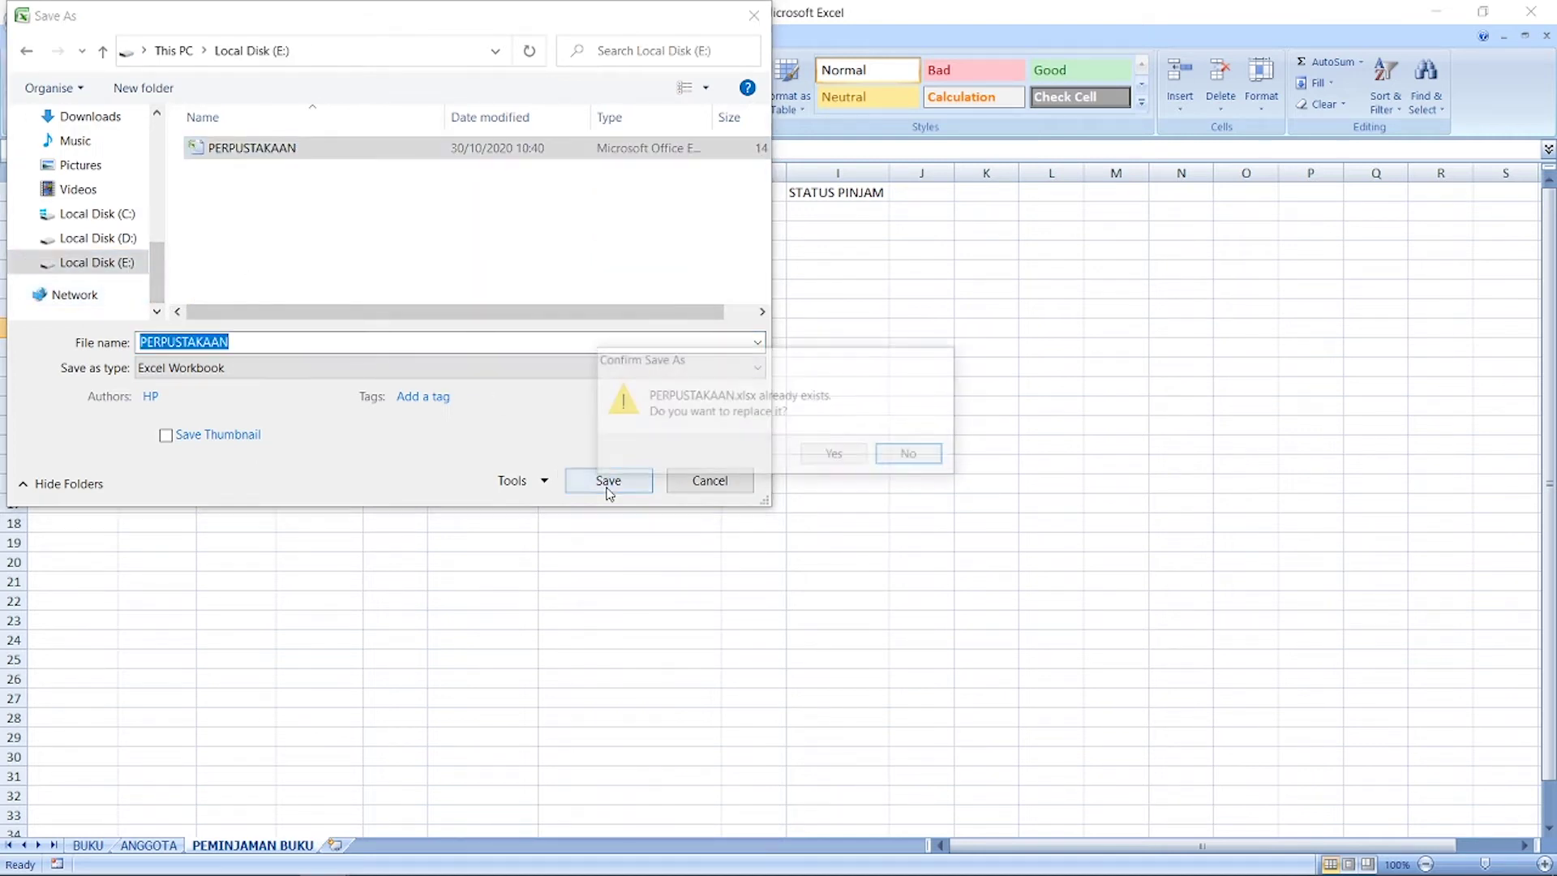
{"action": "left_click", "coordinate": [856, 459]}
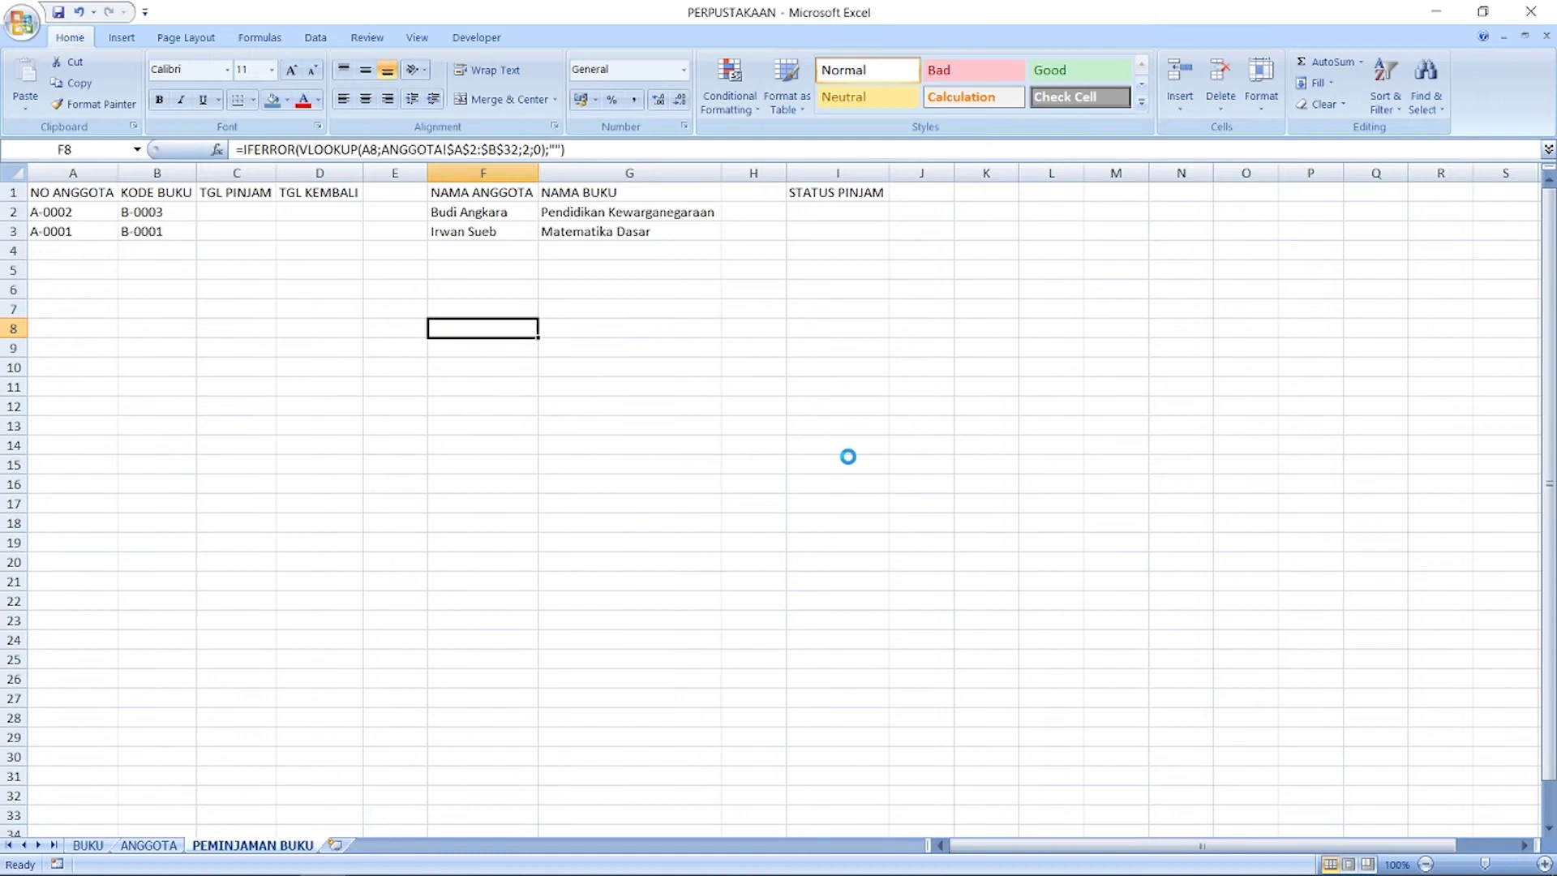
Step: Return to the loan workbook window and select status cell I2
{"action": "left_click", "coordinate": [814, 211]}
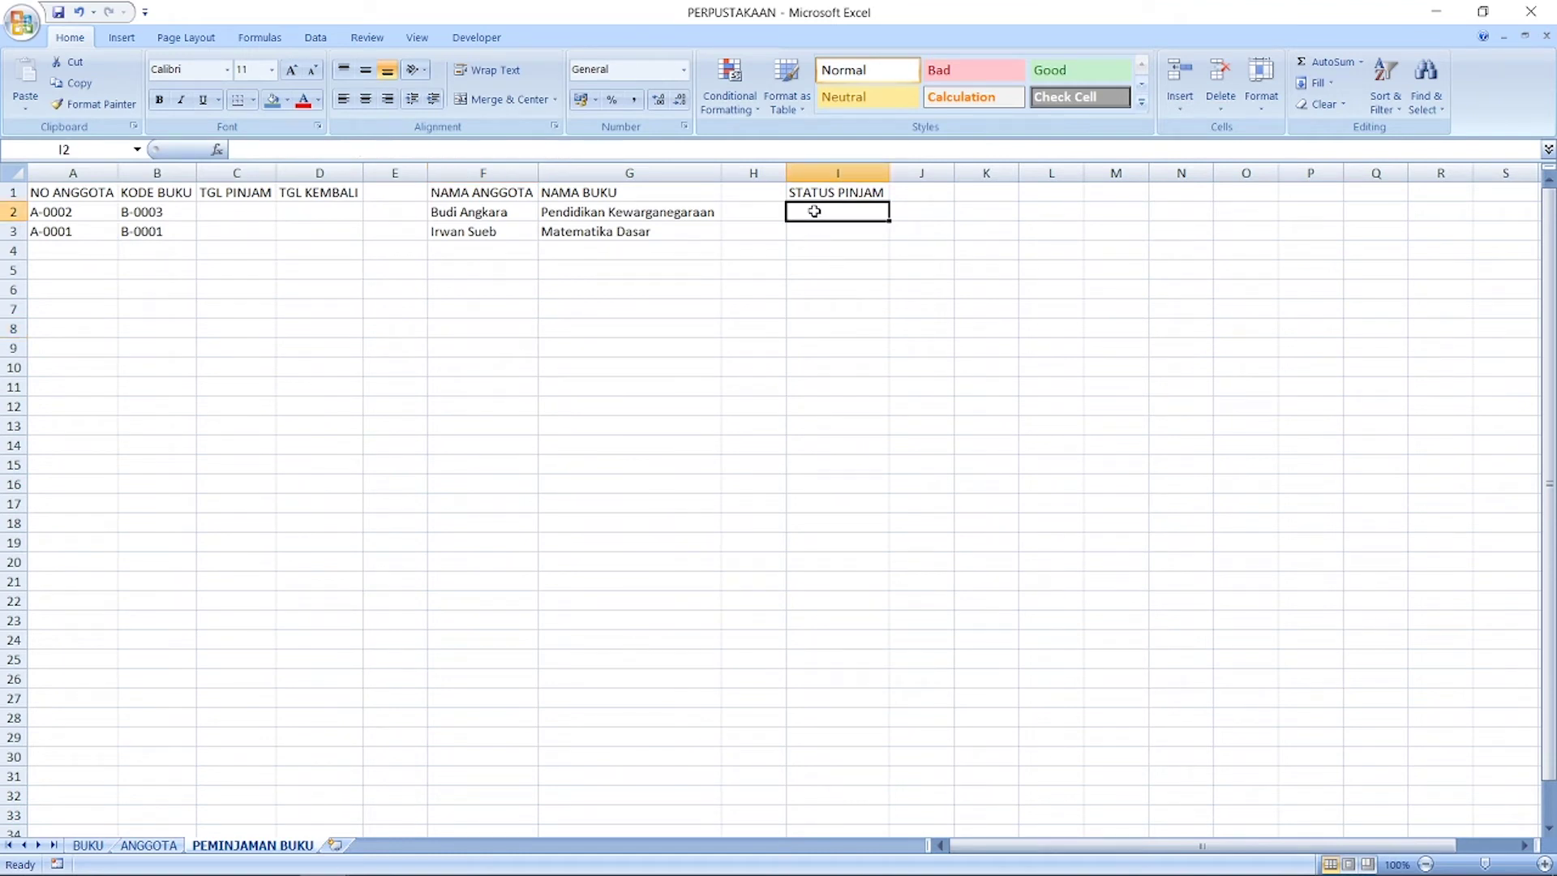
{"action": "left_click", "coordinate": [248, 213]}
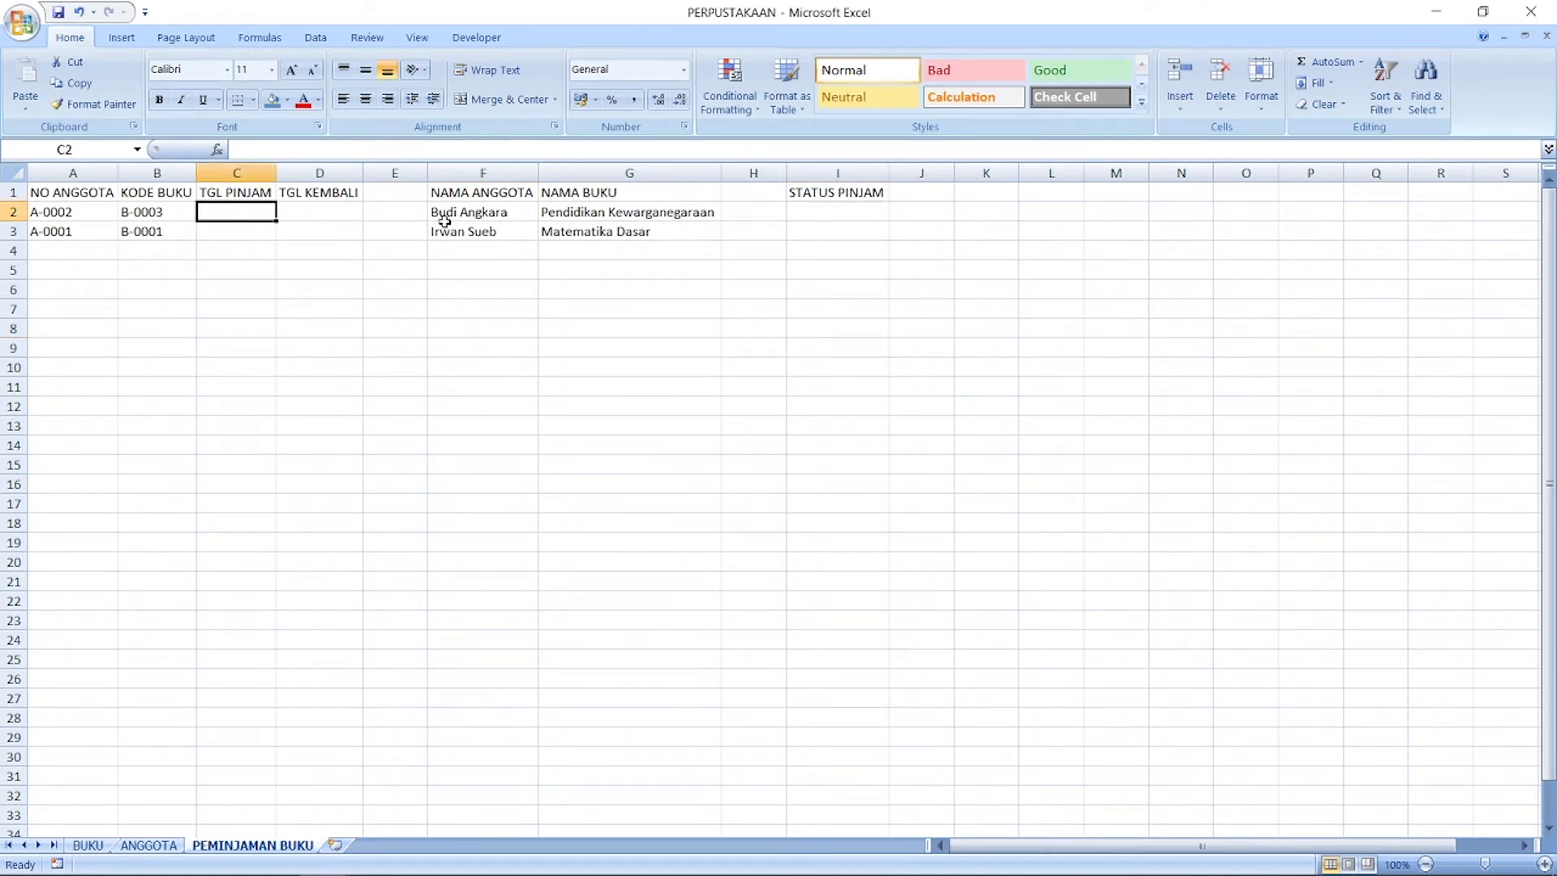
{"action": "left_click", "coordinate": [848, 214]}
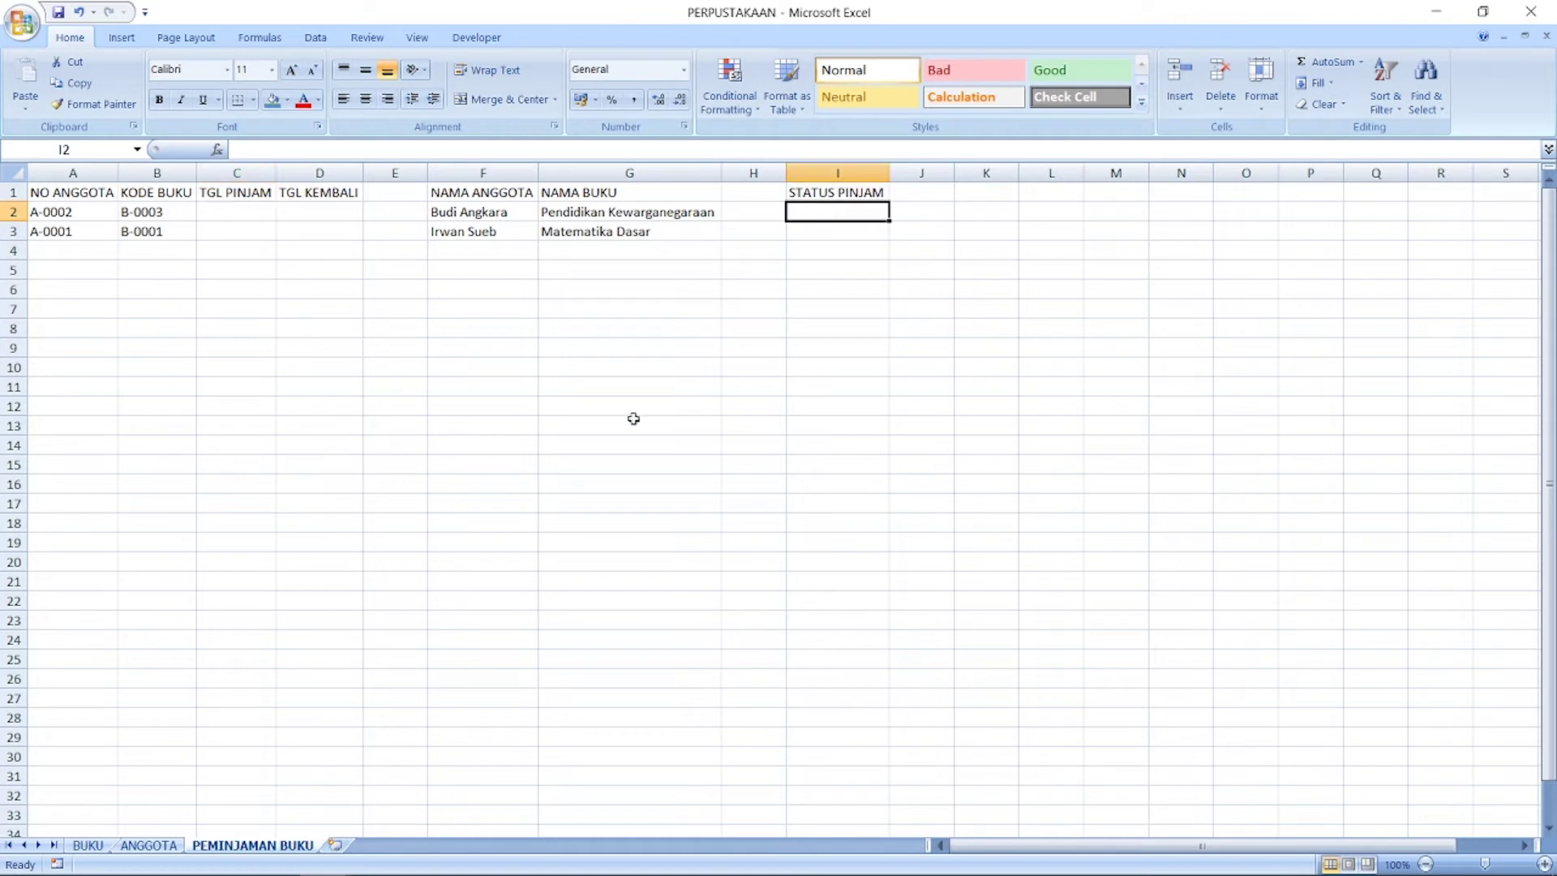
{"action": "left_click", "coordinate": [324, 855]}
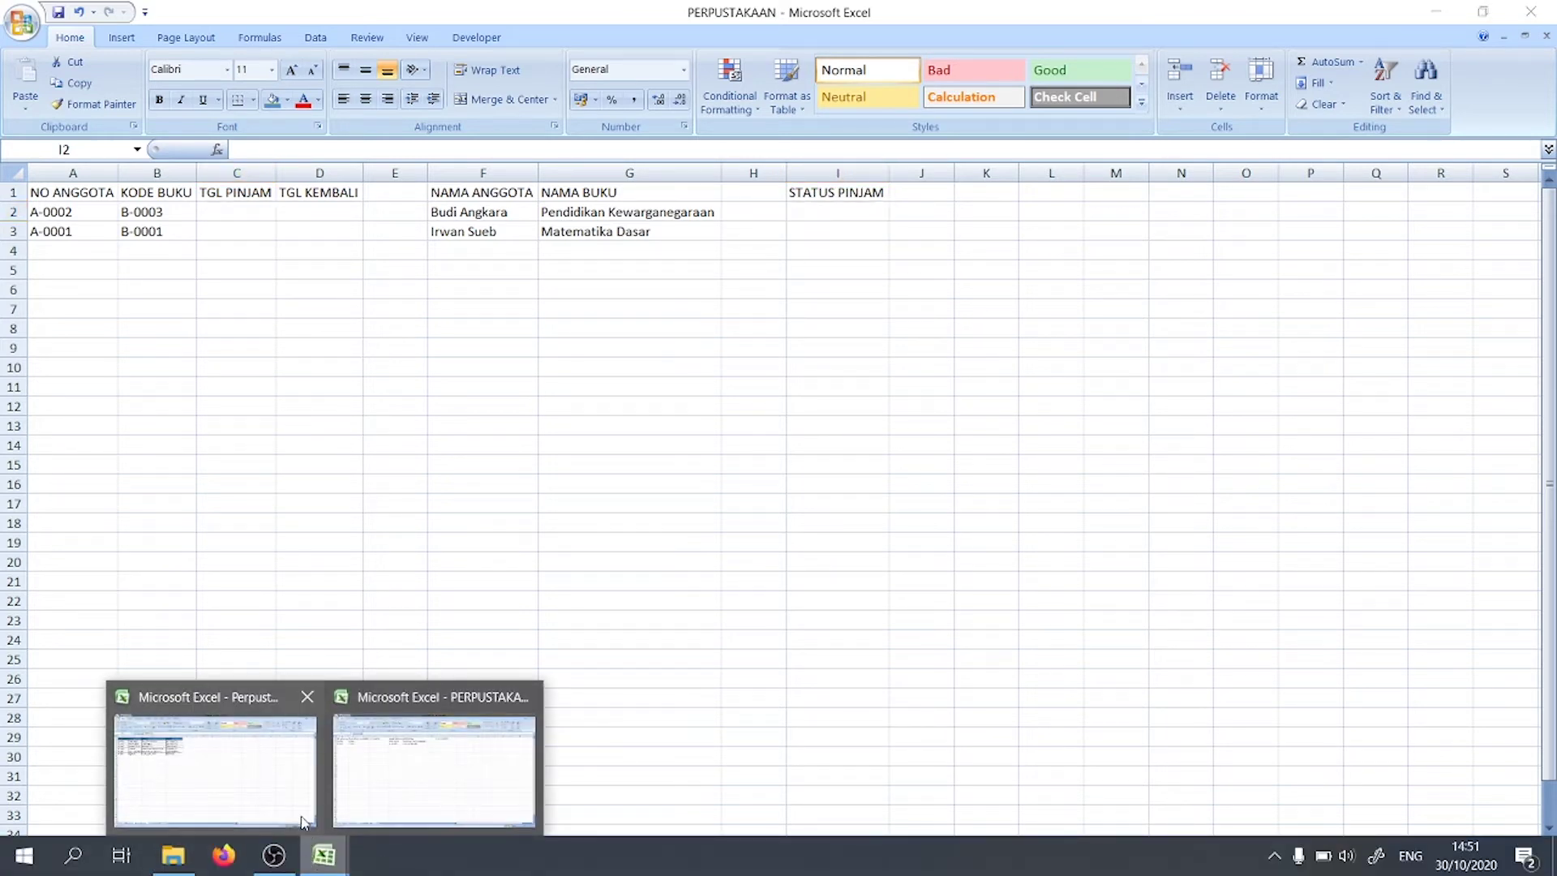
{"action": "left_click", "coordinate": [302, 822]}
{"action": "left_click", "coordinate": [856, 325]}
{"action": "left_click", "coordinate": [824, 211]}
Step: Insert an IF formula in I2 testing C2<>"" with true value "Y"
{"action": "left_click", "coordinate": [217, 149]}
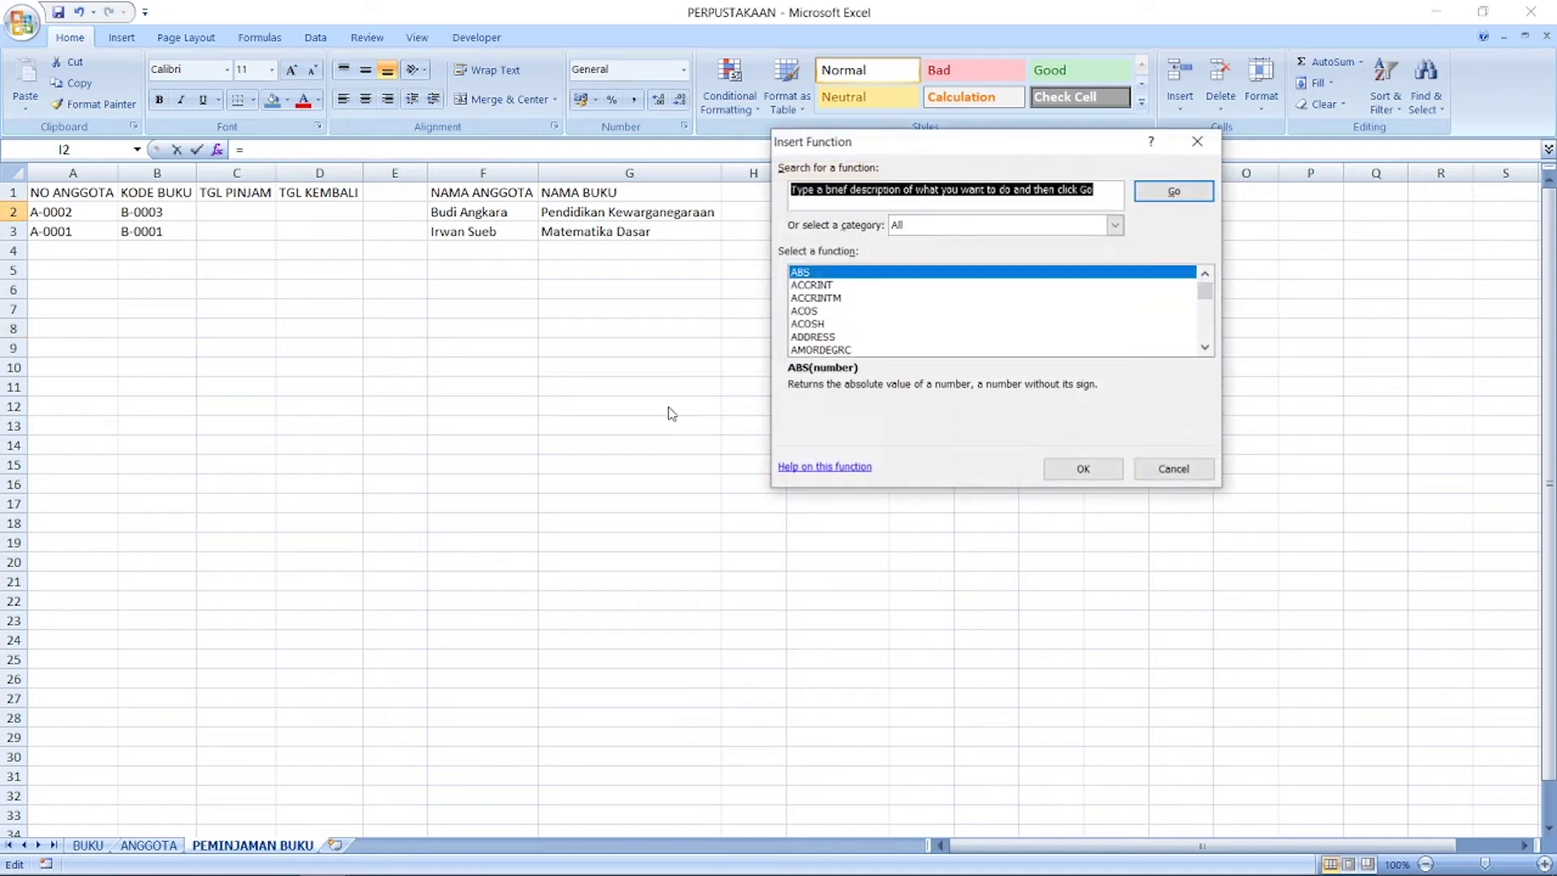
{"action": "left_click", "coordinate": [883, 299]}
{"action": "key", "text": "i"}
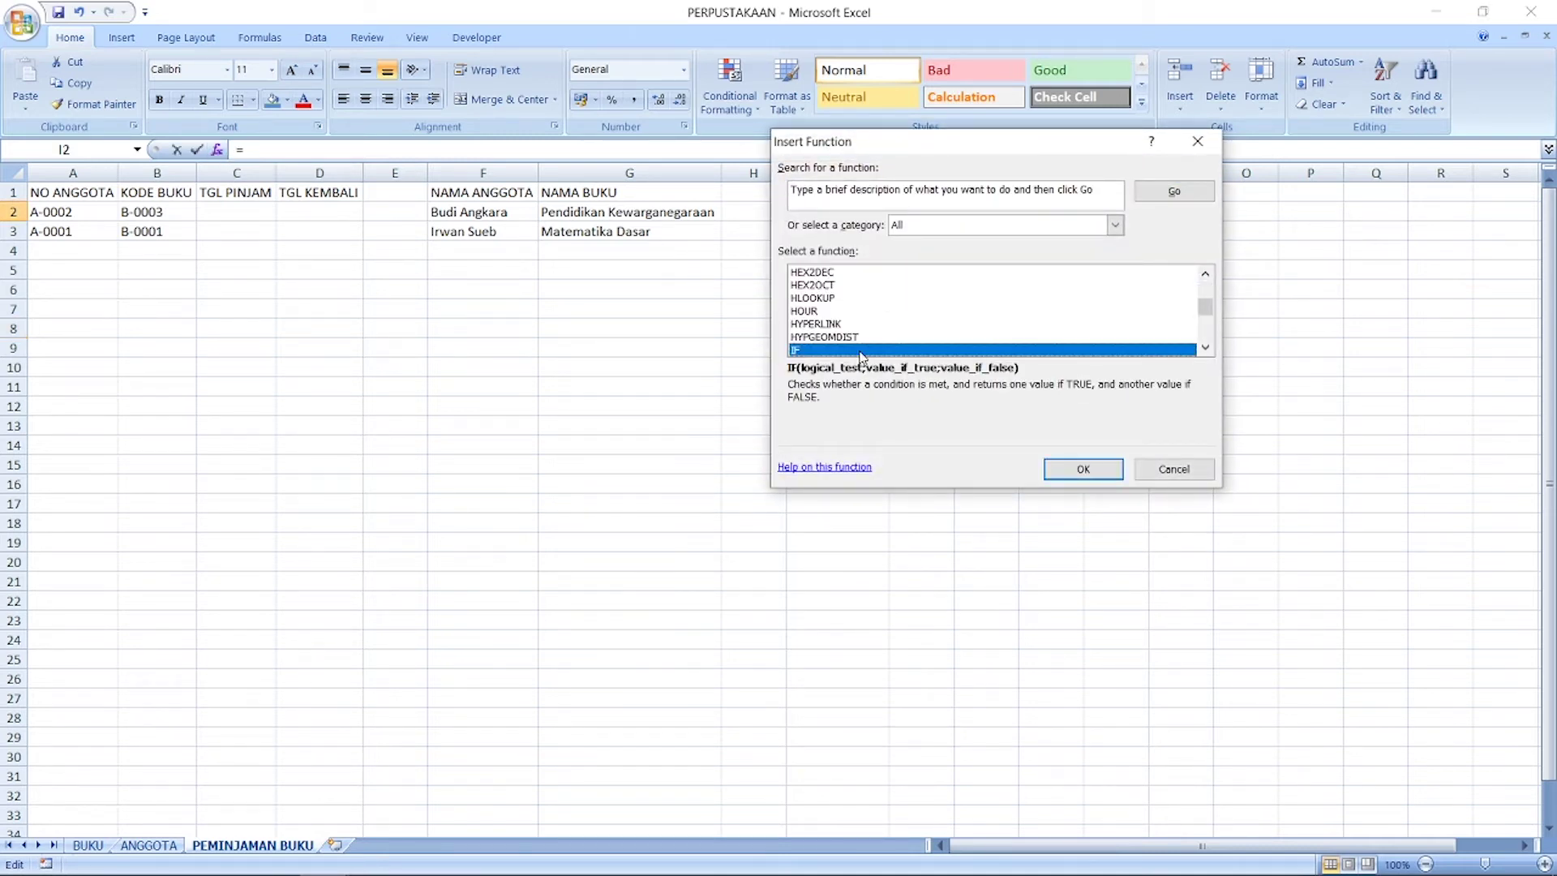
{"action": "double_click", "coordinate": [860, 350]}
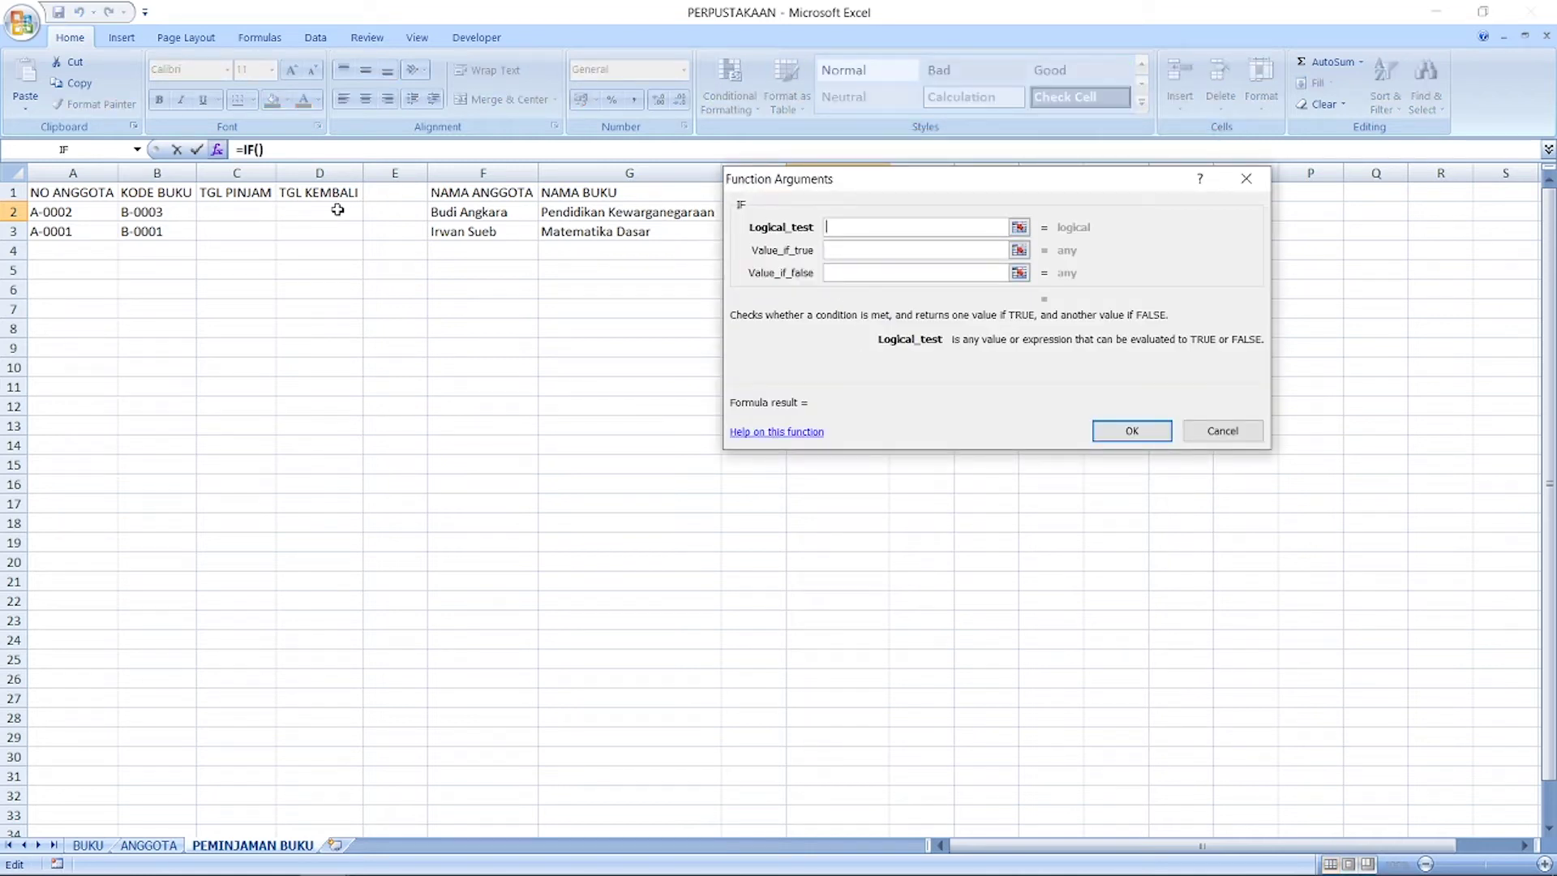
{"action": "left_click", "coordinate": [258, 209]}
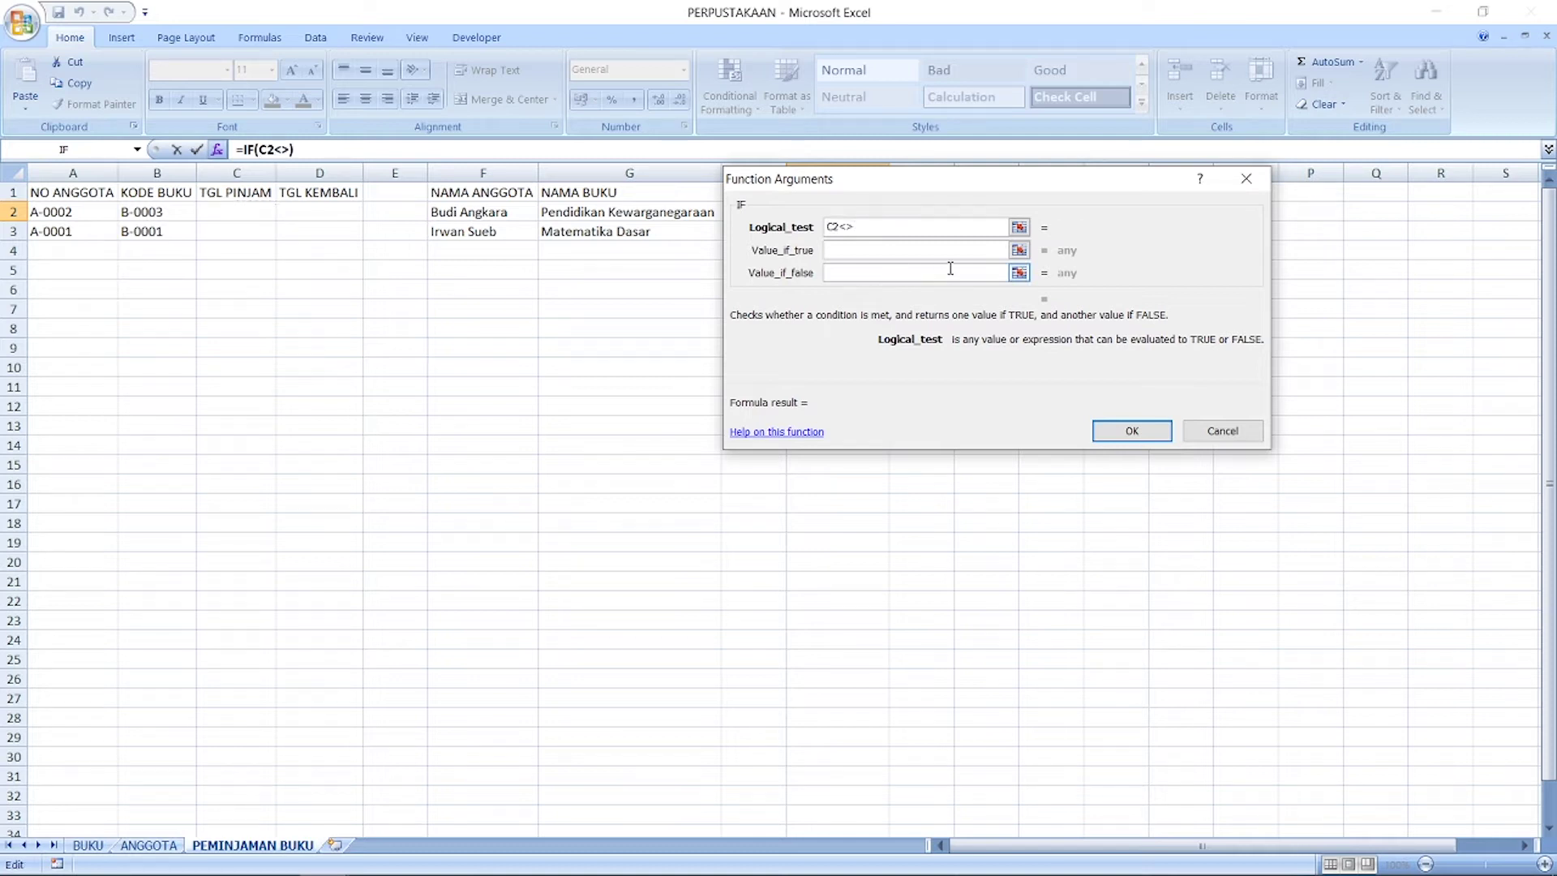
{"action": "type", "text": "\"\""}
{"action": "left_click", "coordinate": [927, 252]}
{"action": "type", "text": "Y"}
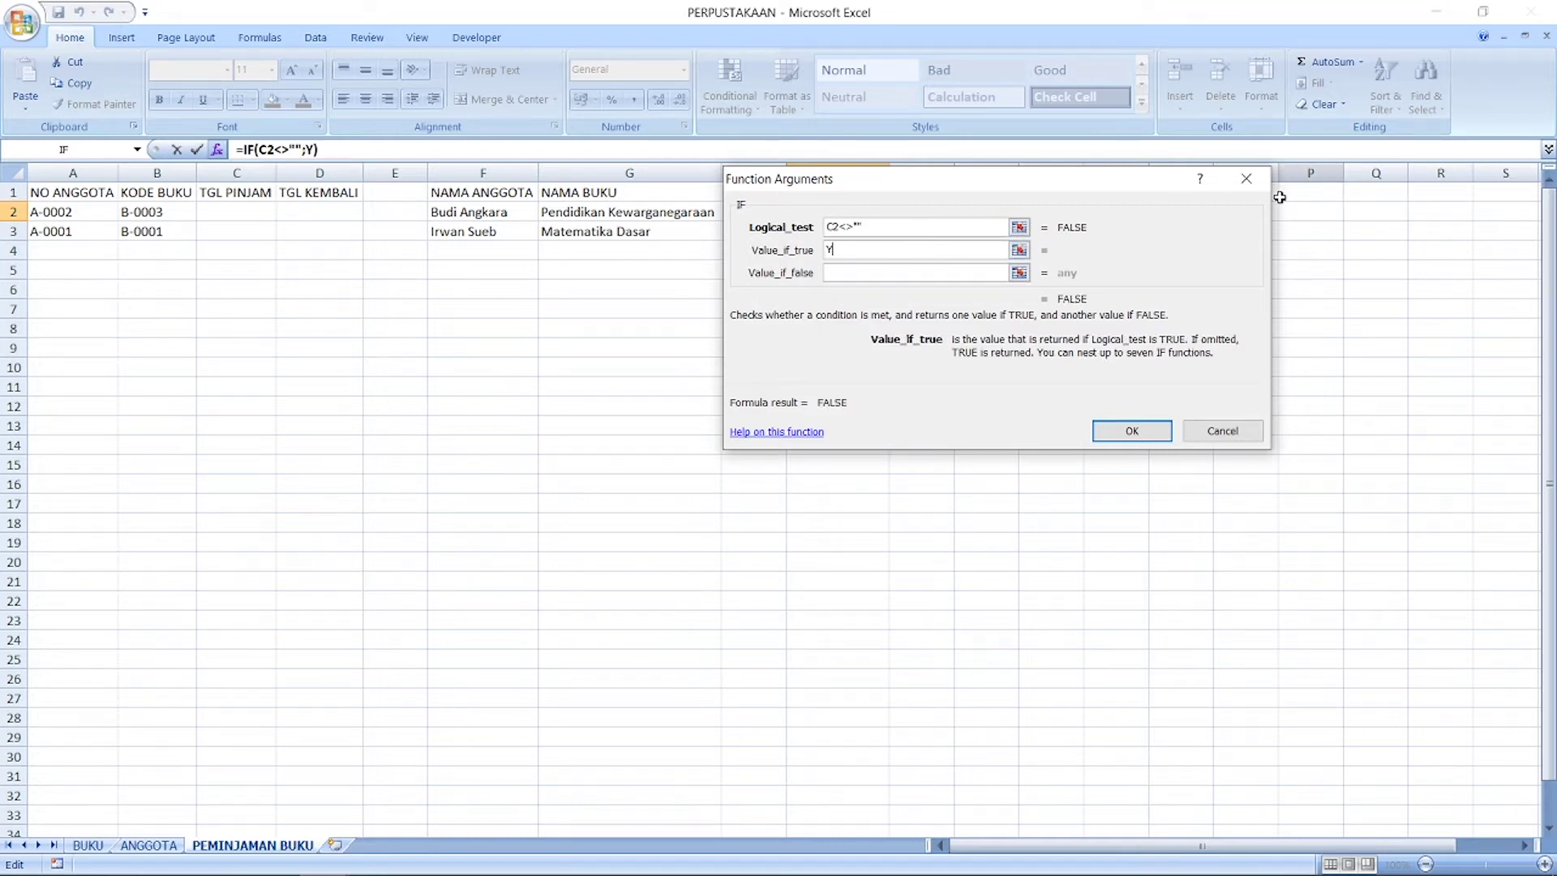
{"action": "left_click", "coordinate": [965, 273]}
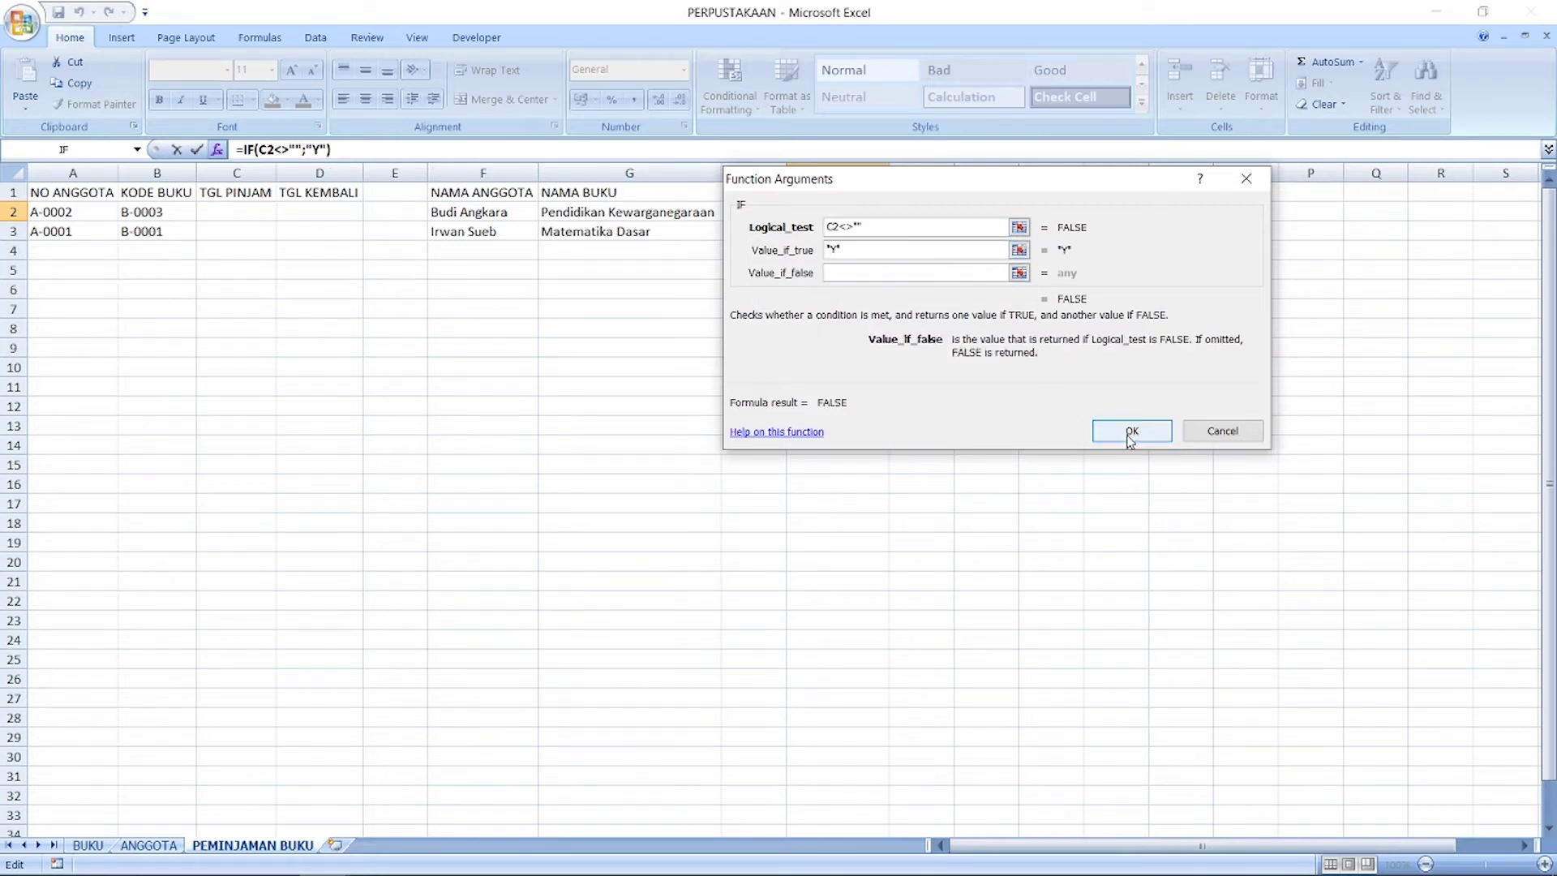
{"action": "left_click", "coordinate": [1131, 430]}
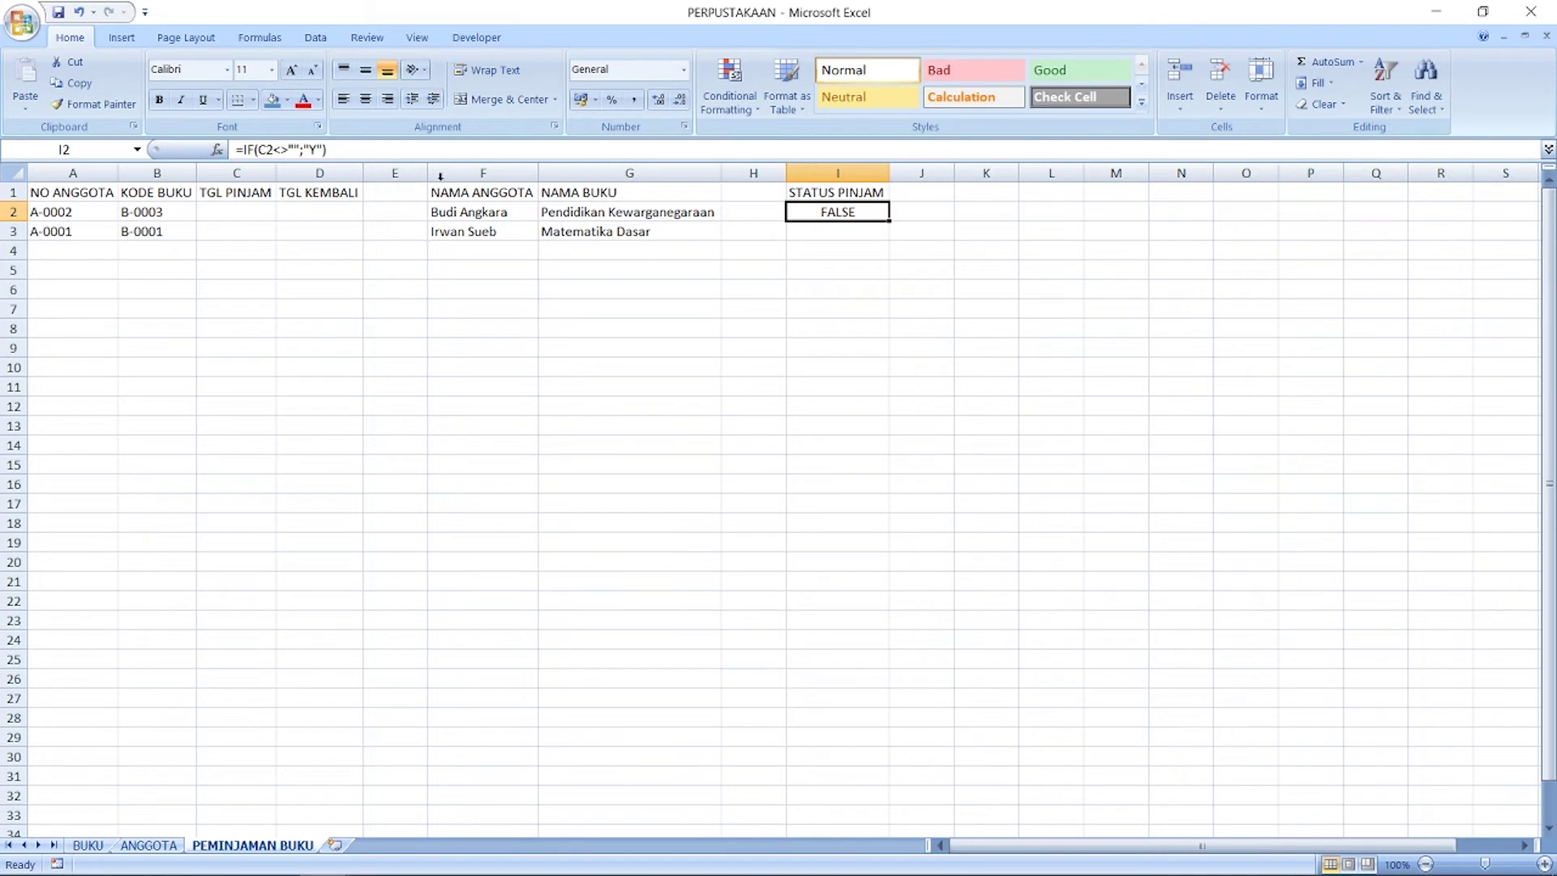
Step: Set the IF false value to "", giving =IF(C2<>"";"Y";"")
{"action": "left_click", "coordinate": [216, 149]}
{"action": "left_click", "coordinate": [887, 274]}
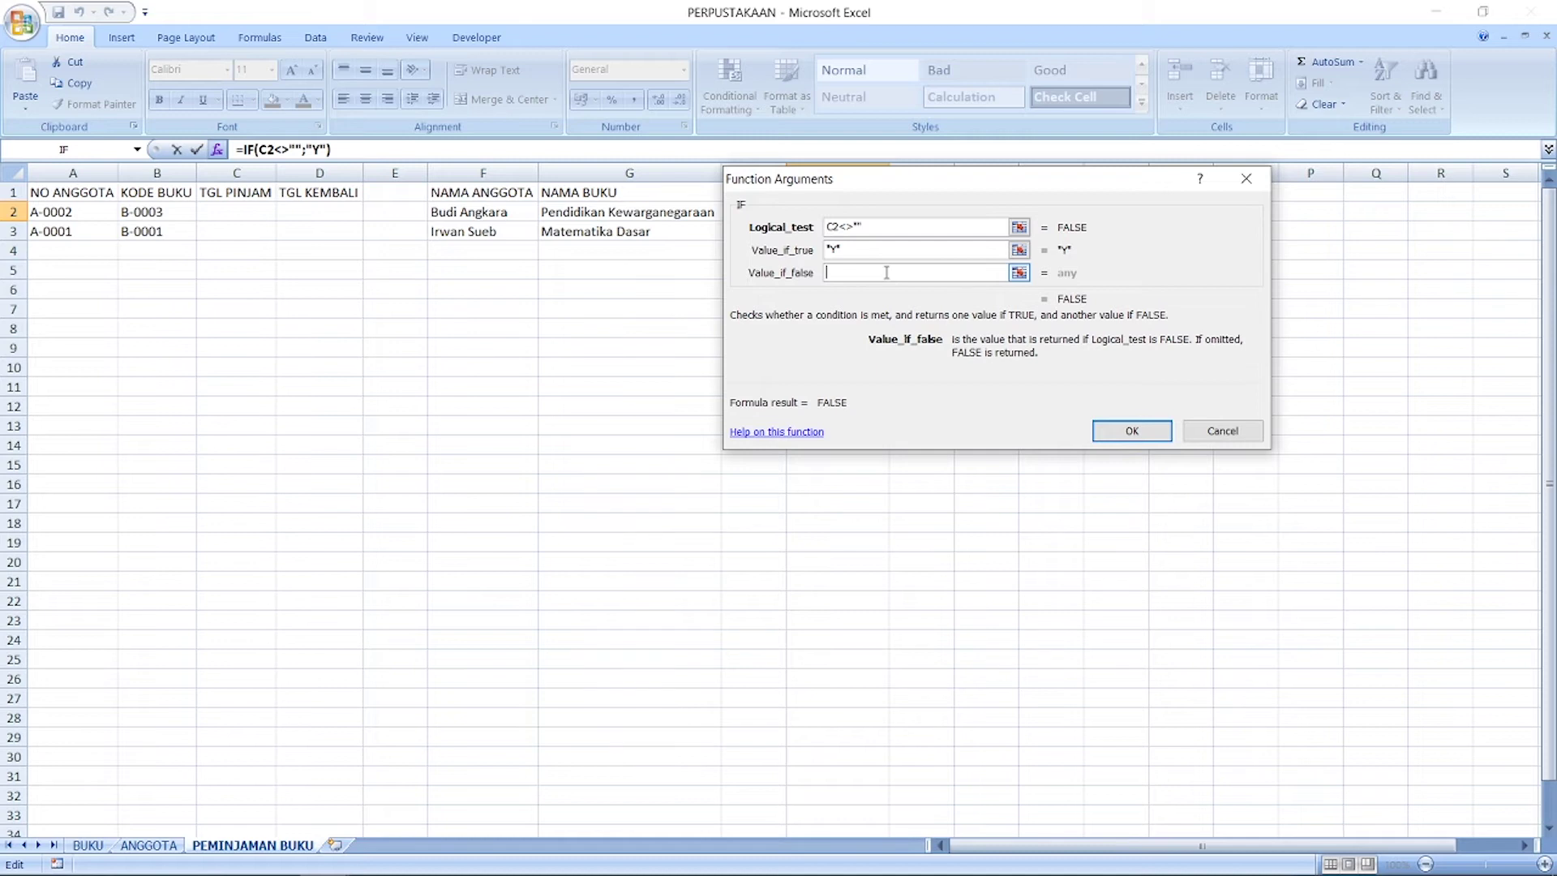
{"action": "type", "text": "\"\""}
{"action": "left_click", "coordinate": [1127, 430]}
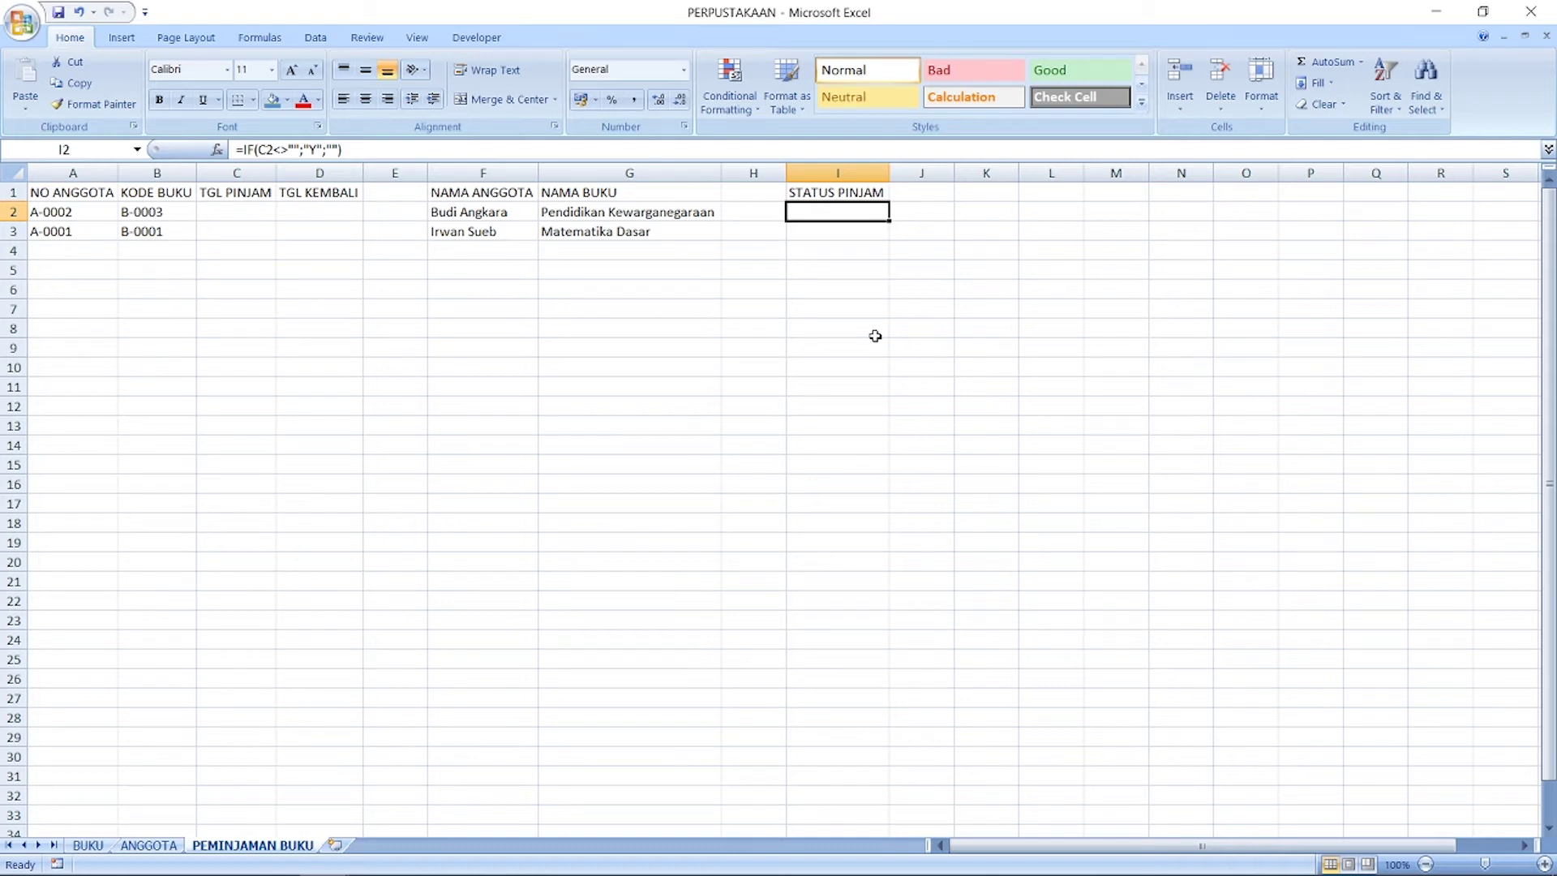
Step: Enter loan date 23/01/2020 in C2
{"action": "left_click", "coordinate": [251, 213]}
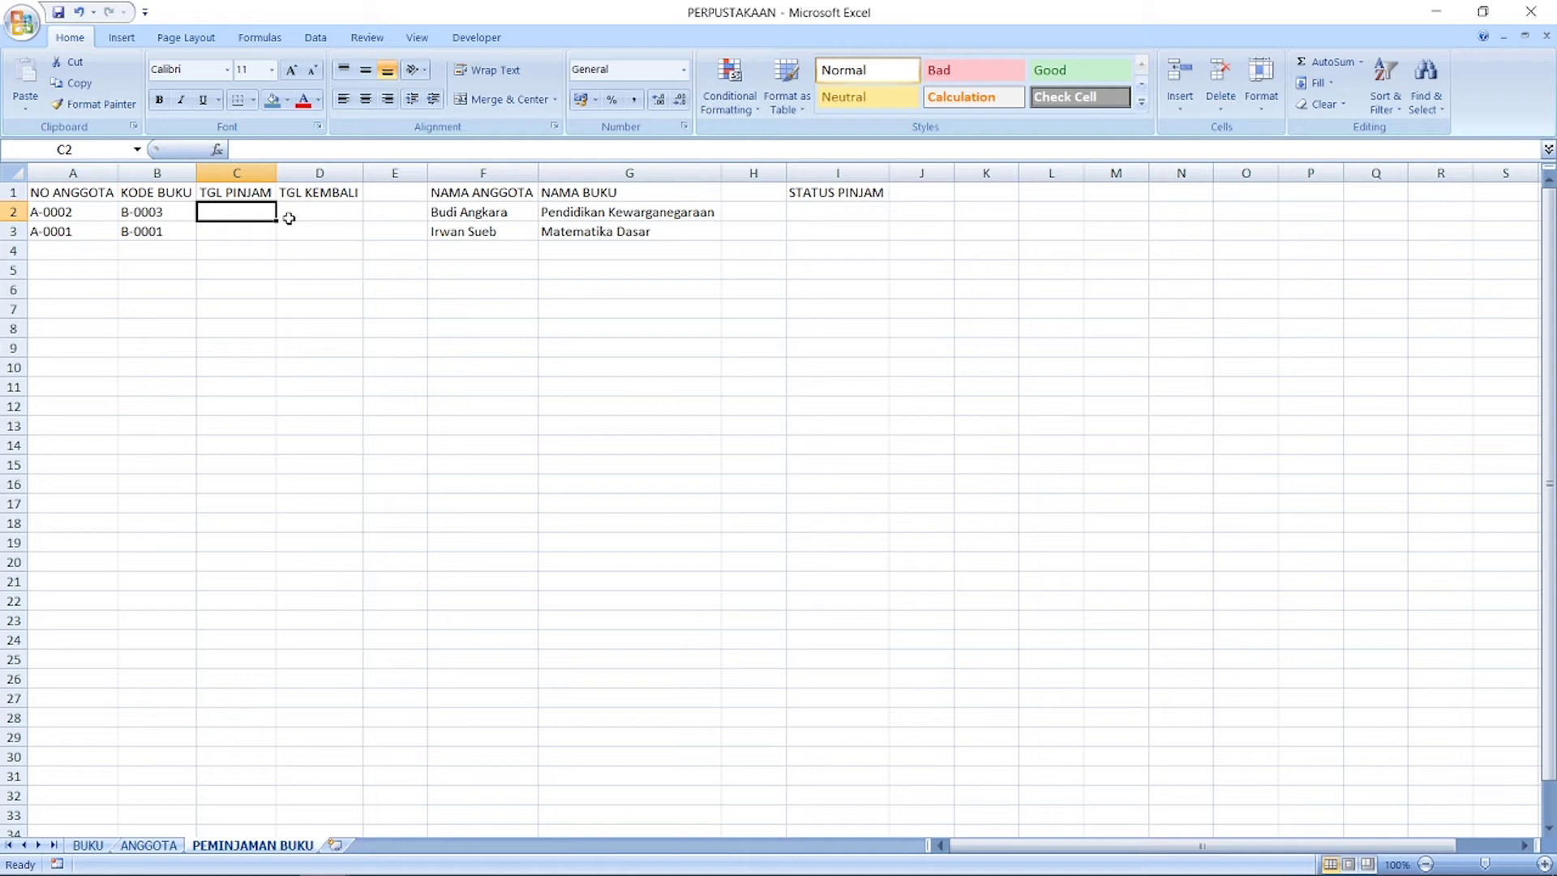
{"action": "type", "text": "23/01/2020"}
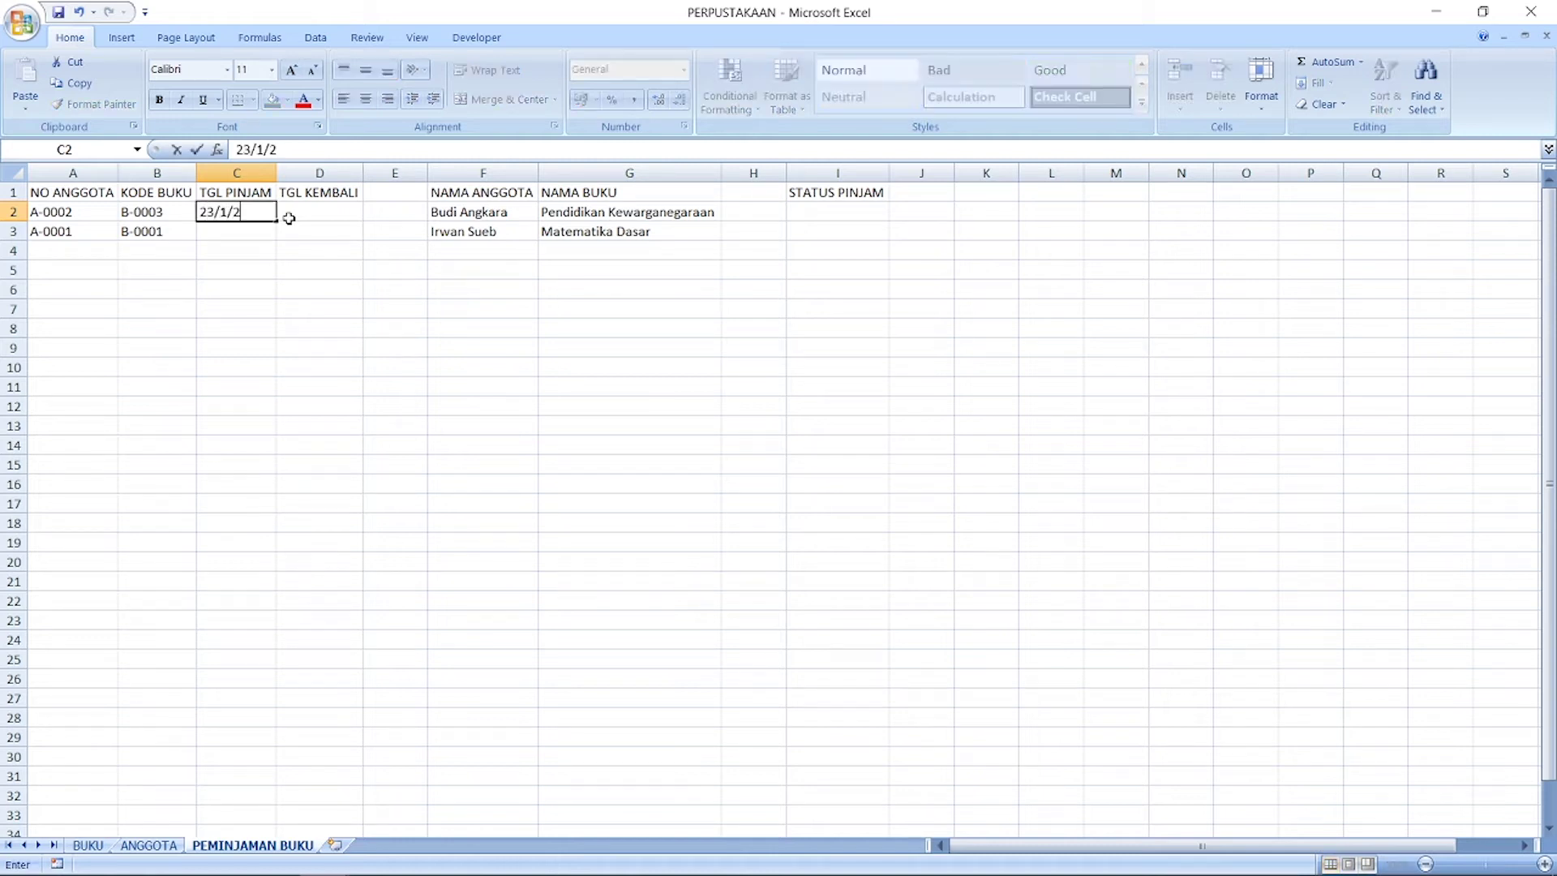
{"action": "key", "text": "Return"}
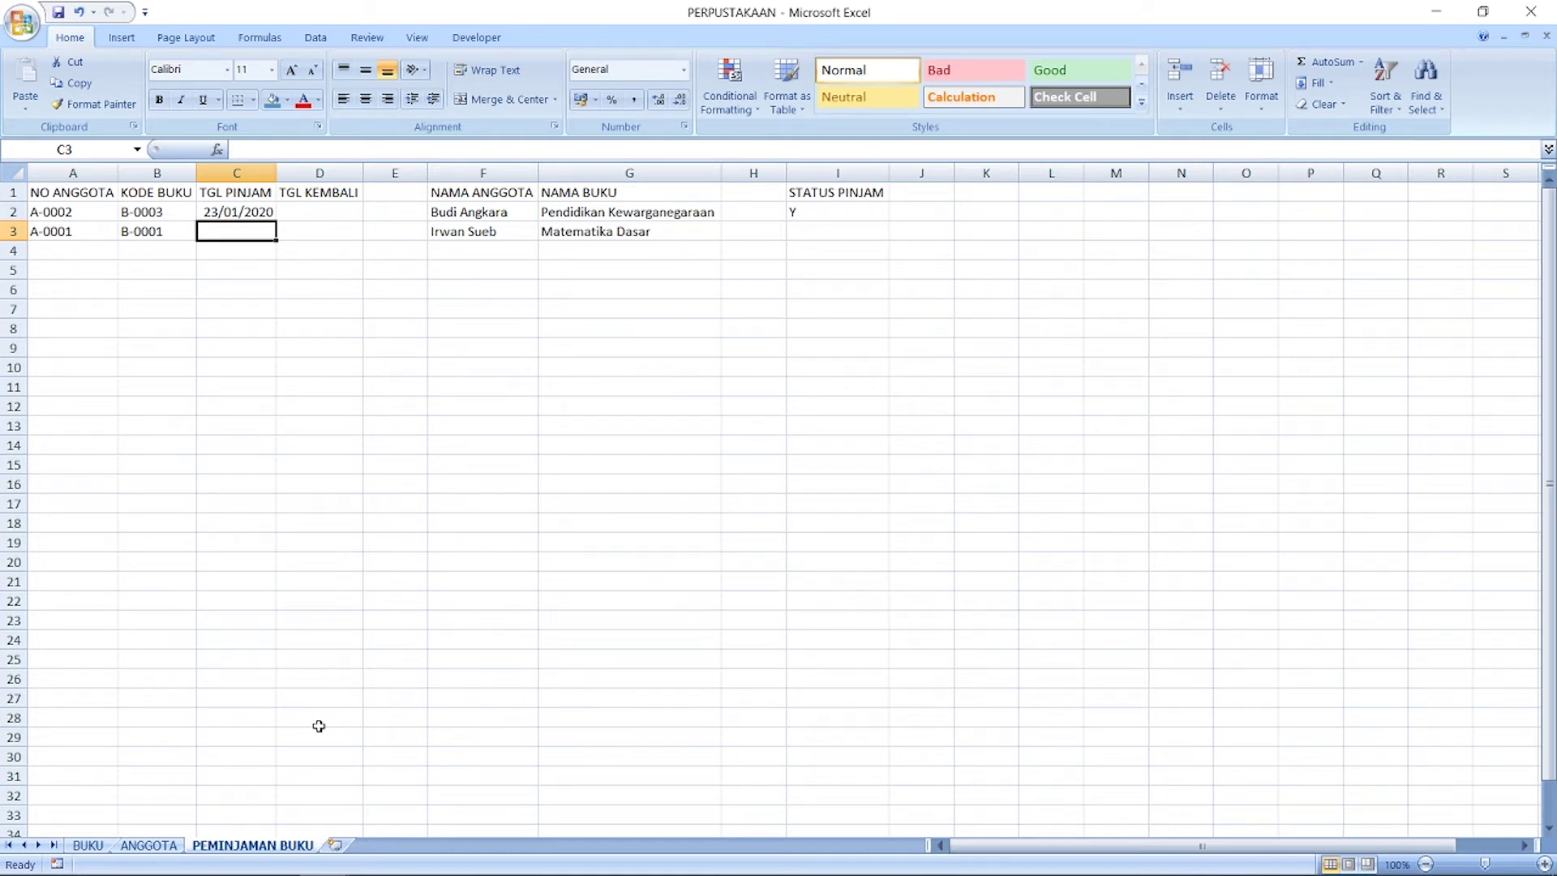
Step: Check return date D2 against the I2 status, then copy D2
{"action": "left_click", "coordinate": [330, 210]}
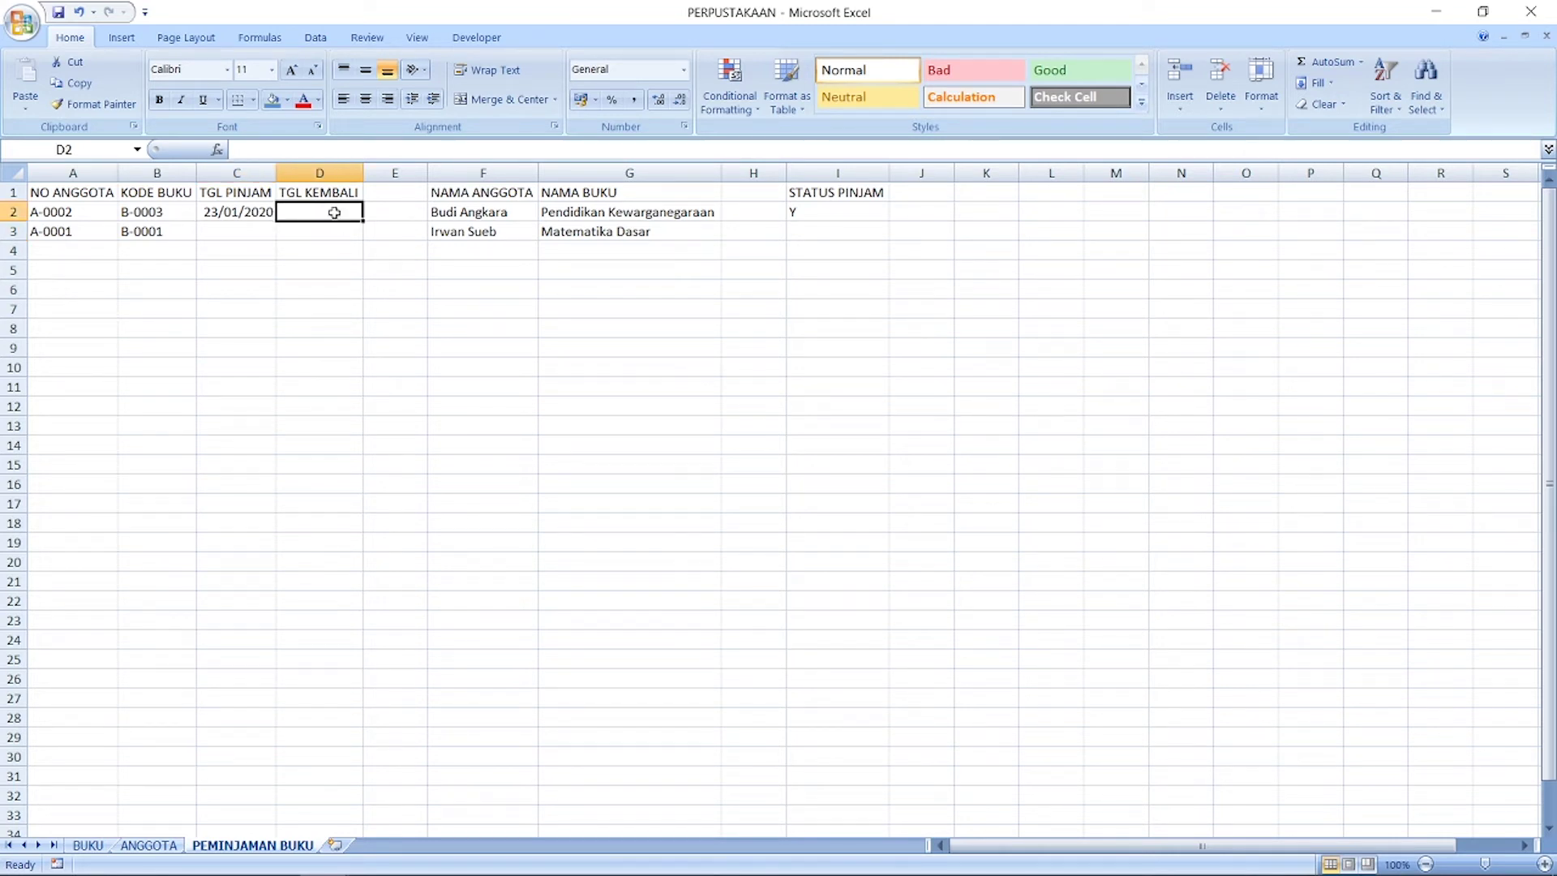
{"action": "left_click", "coordinate": [831, 210]}
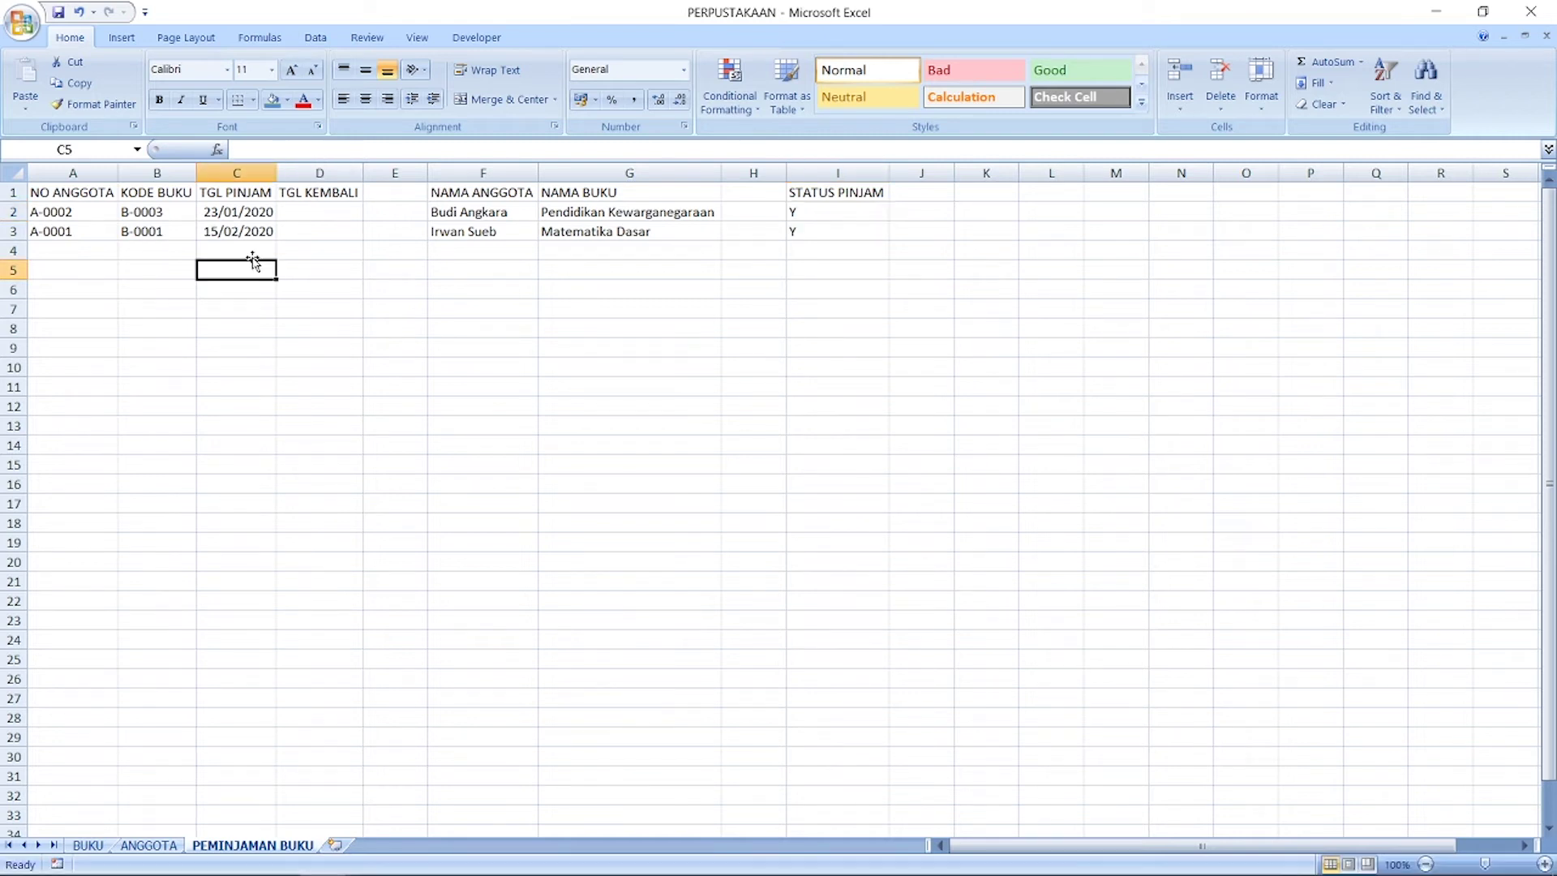
{"action": "left_click", "coordinate": [323, 210]}
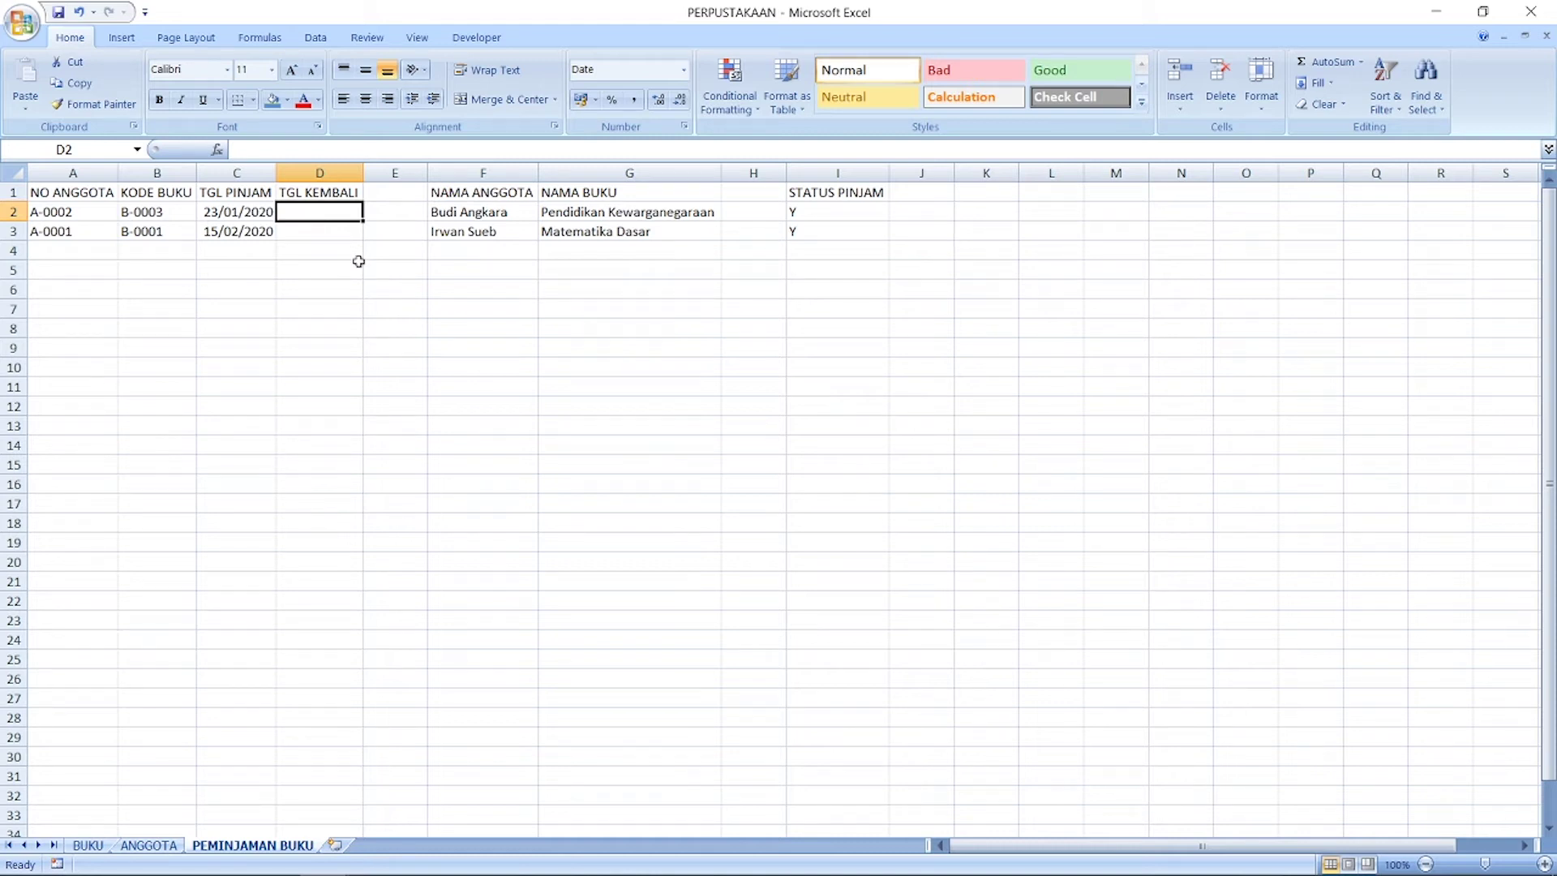
{"action": "left_click", "coordinate": [838, 211]}
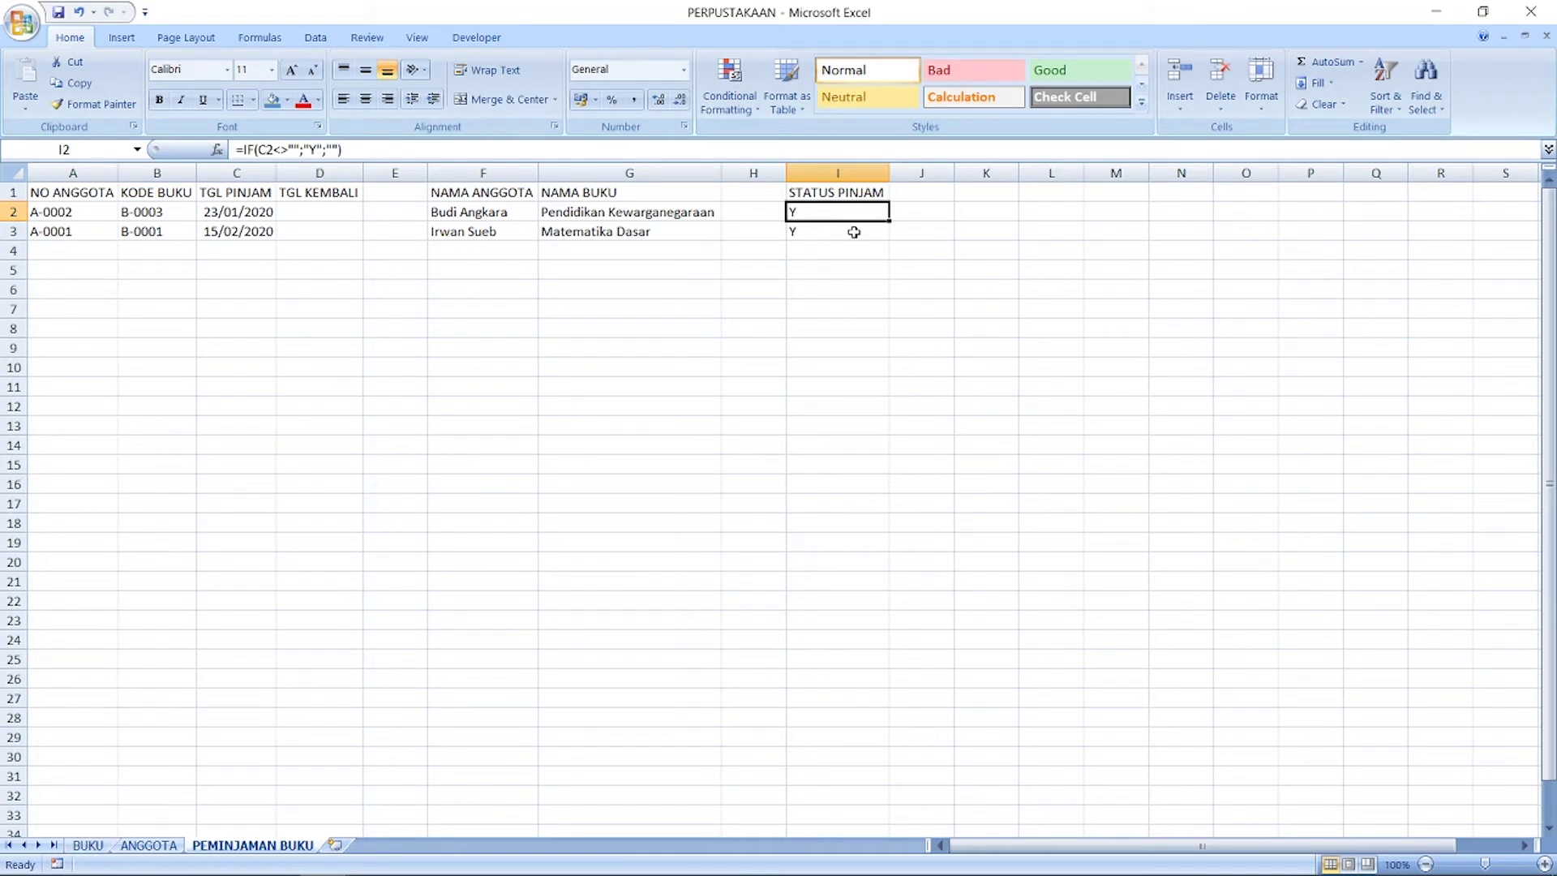
{"action": "left_click", "coordinate": [321, 205]}
{"action": "key", "text": "ctrl+c"}
{"action": "left_click", "coordinate": [814, 215]}
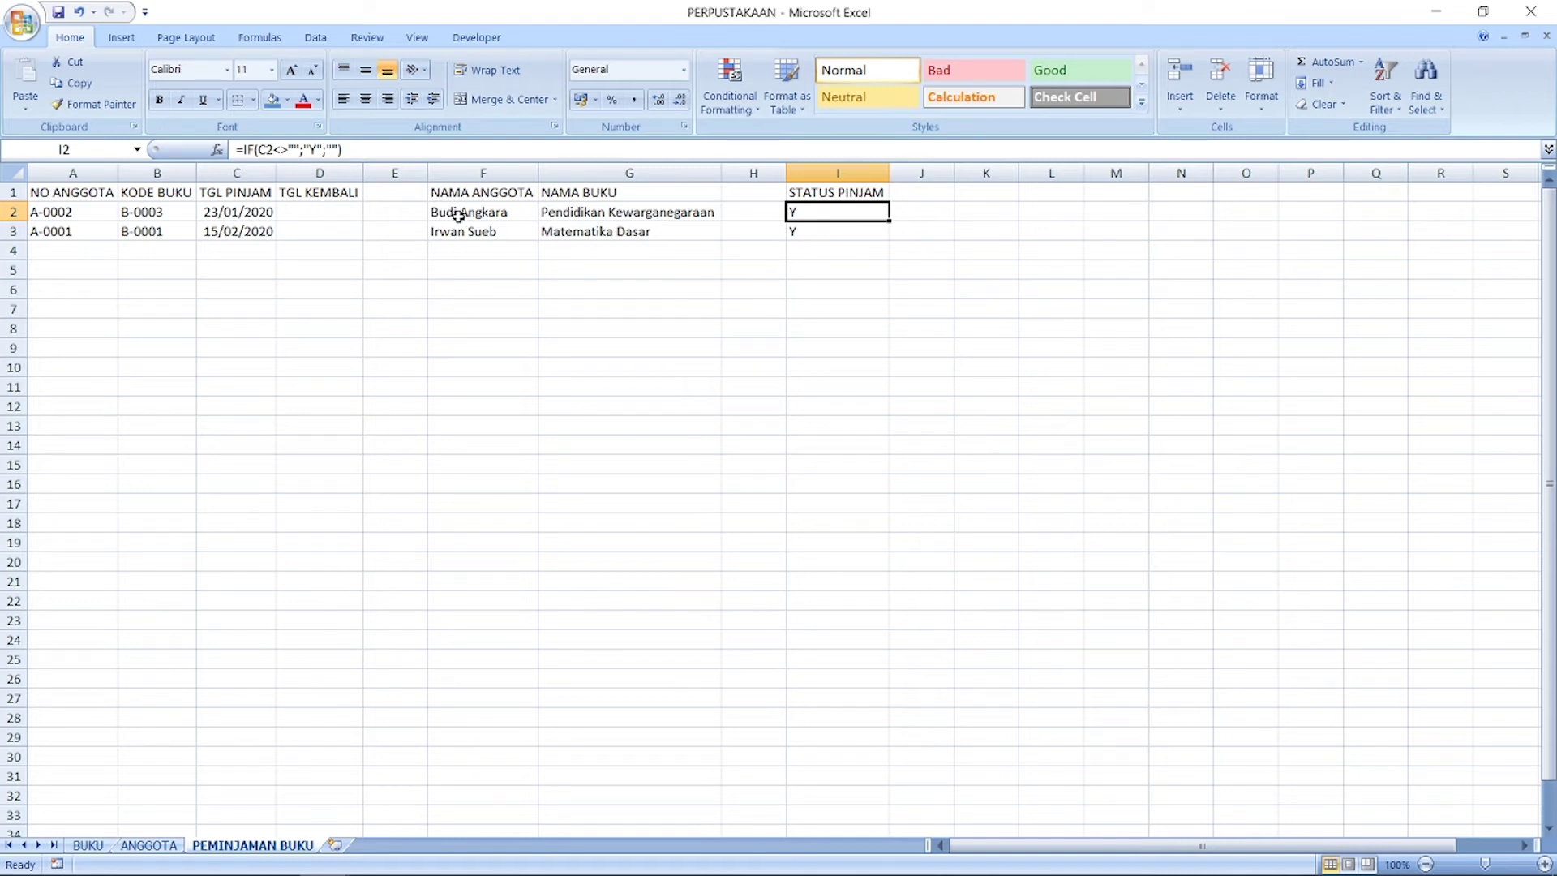
Step: Change I2 to =IF(C2<>"";IF(D2="";"Y";"");"") so Y shows only while D2 is empty
{"action": "left_click", "coordinate": [316, 149]}
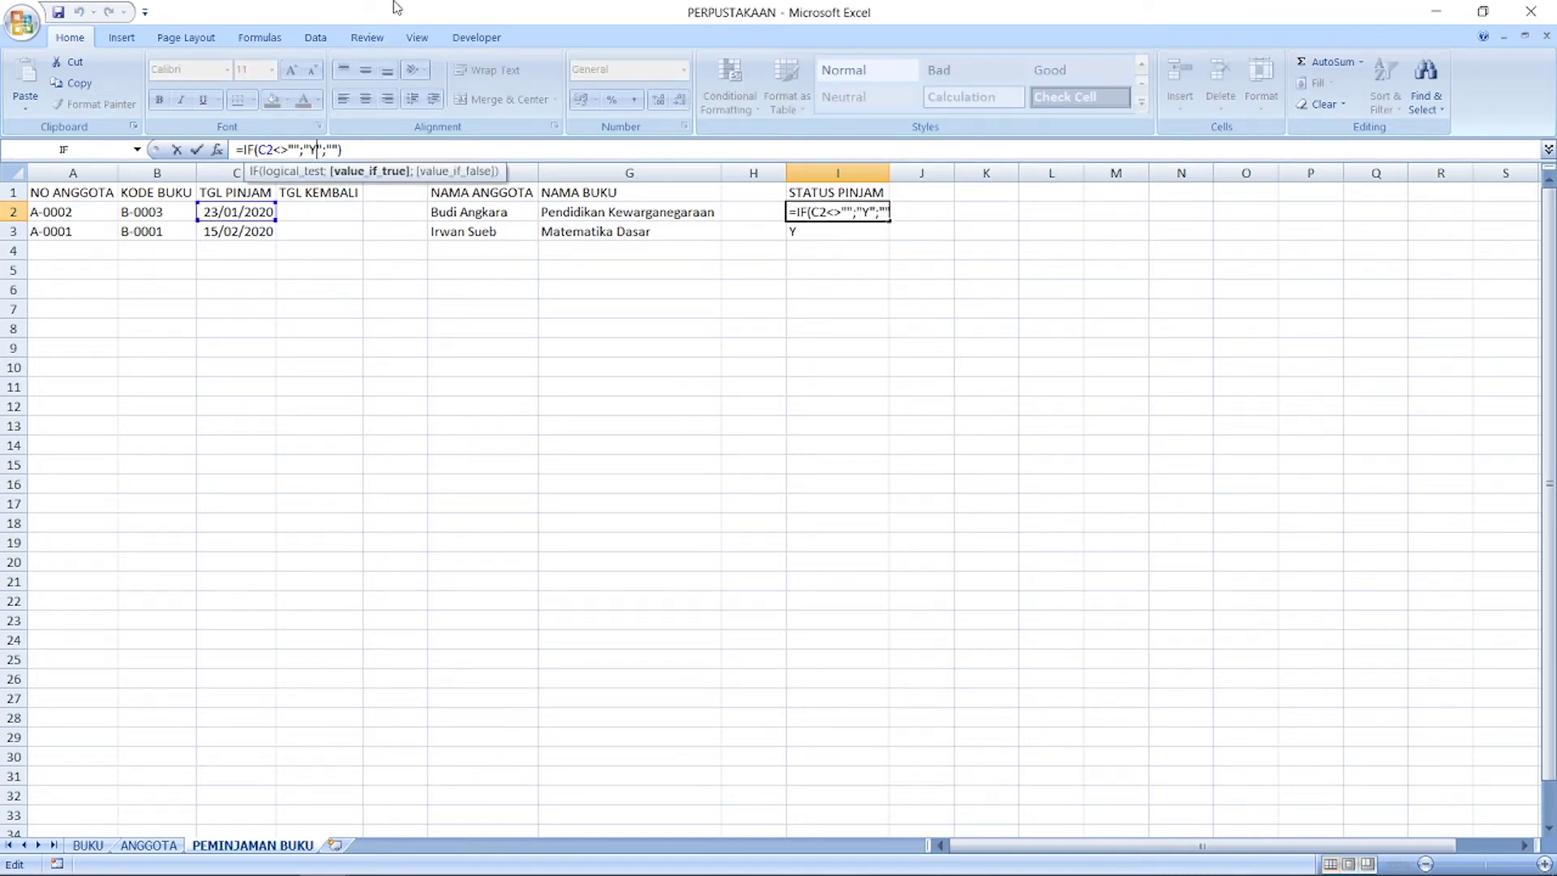
{"action": "key", "text": "shift+Left"}
{"action": "key", "text": "BackSpace"}
{"action": "type", "text": "IF(D2"}
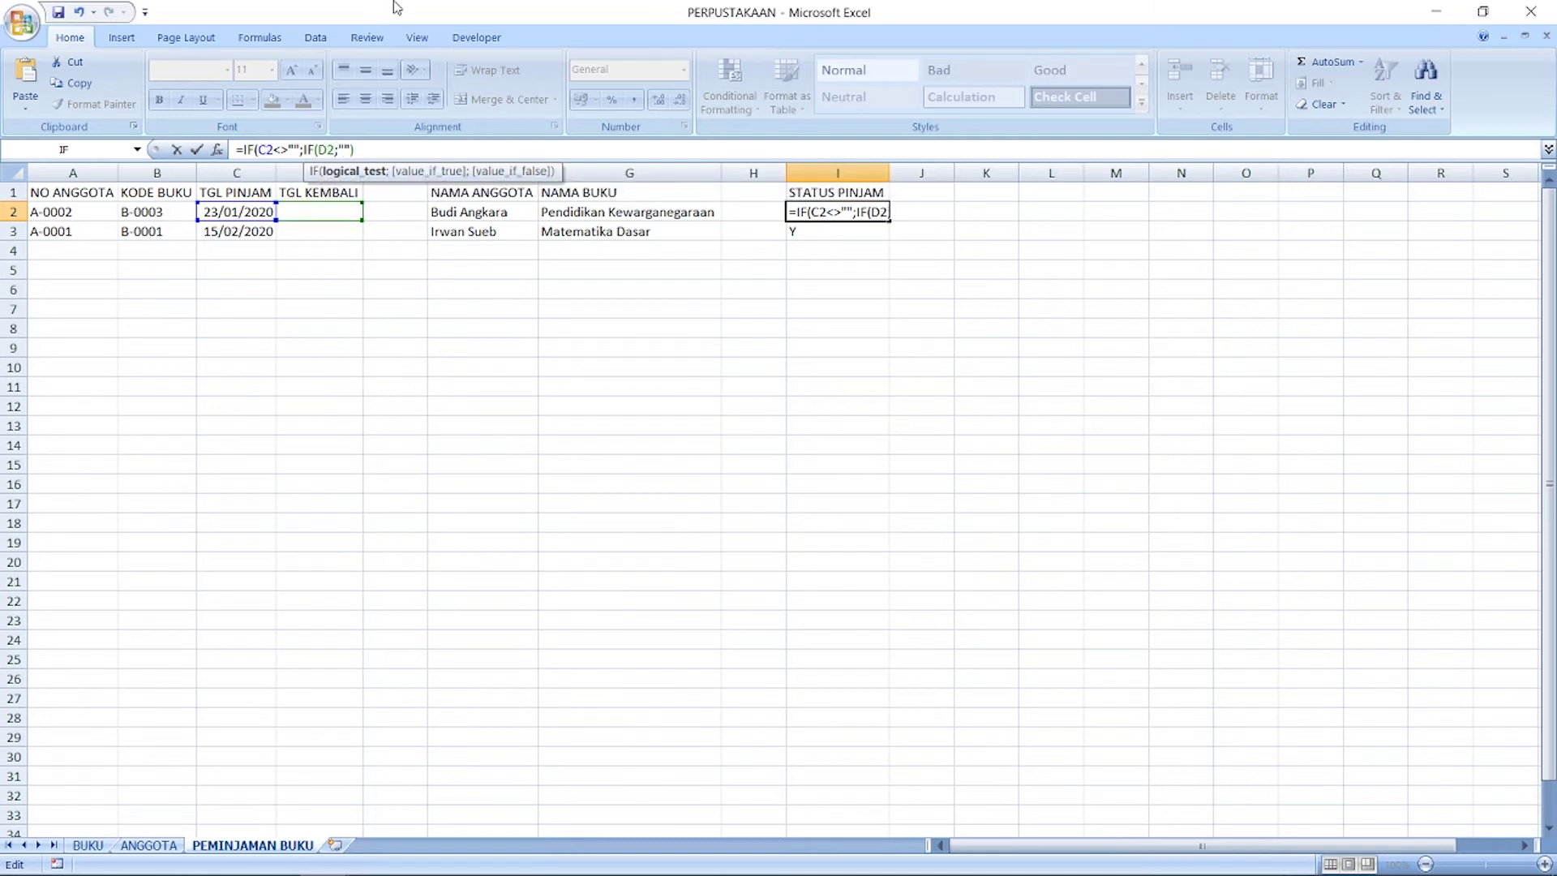
{"action": "type", "text": "=\"\";"}
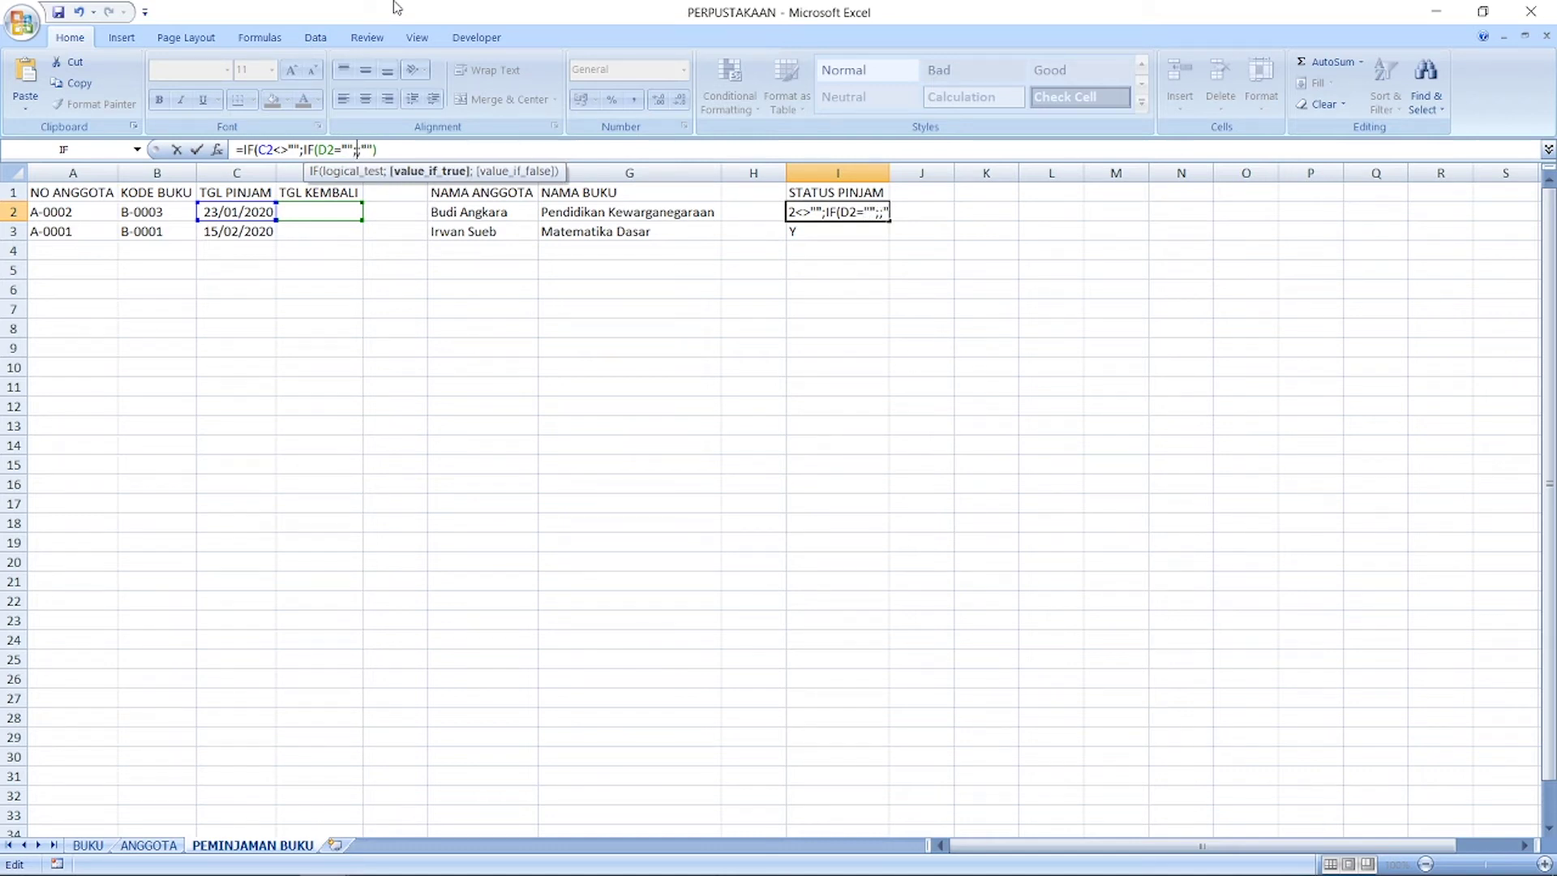
{"action": "type", "text": "\"Y\";"}
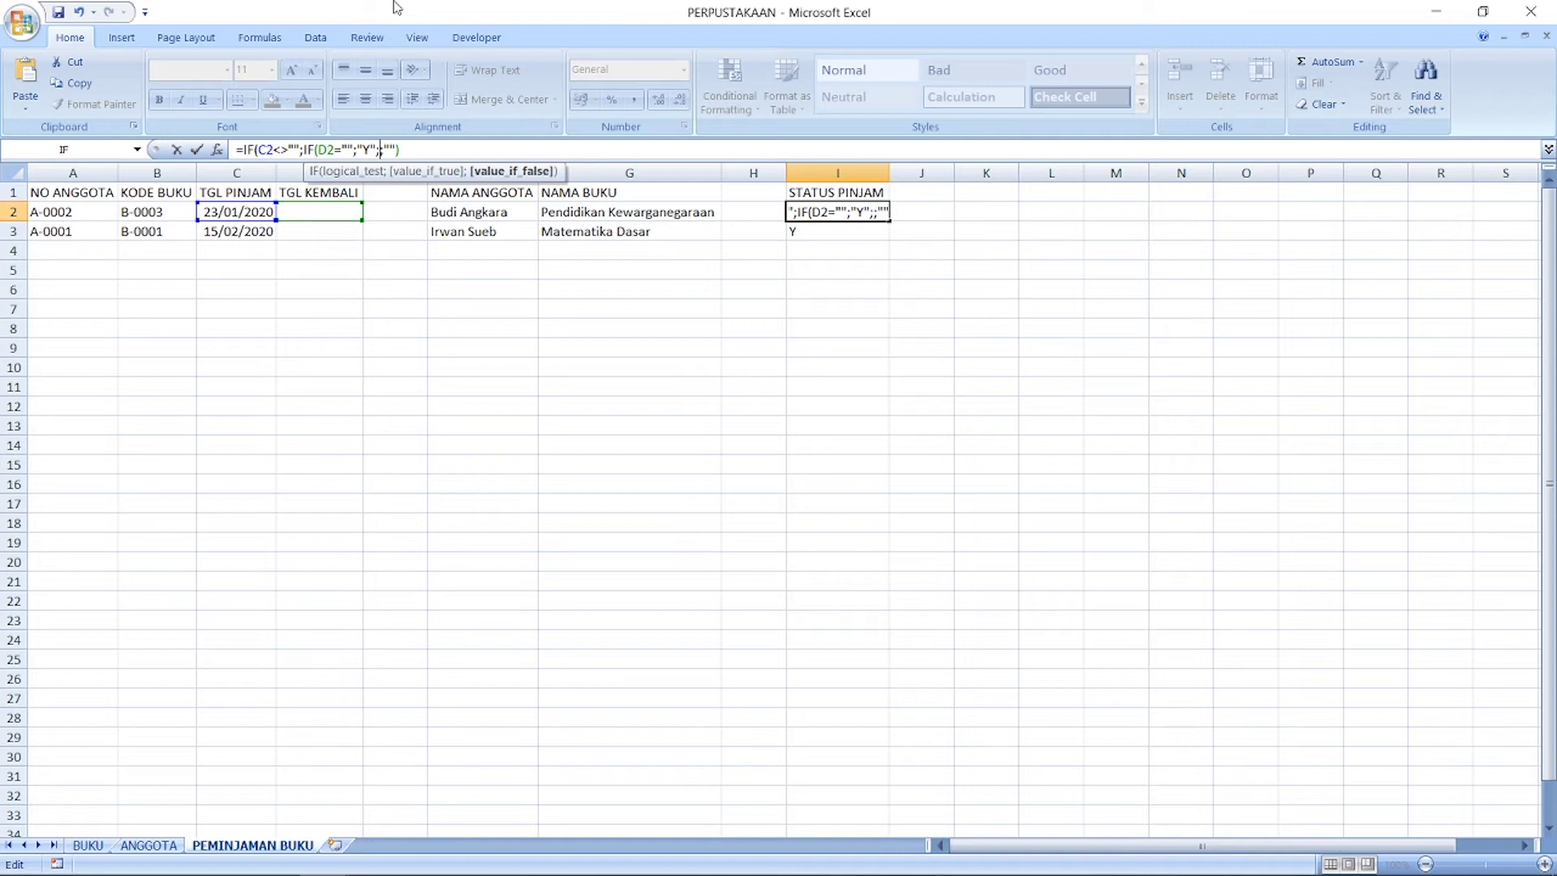
{"action": "type", "text": "\"\")"}
{"action": "key", "text": "Right"}
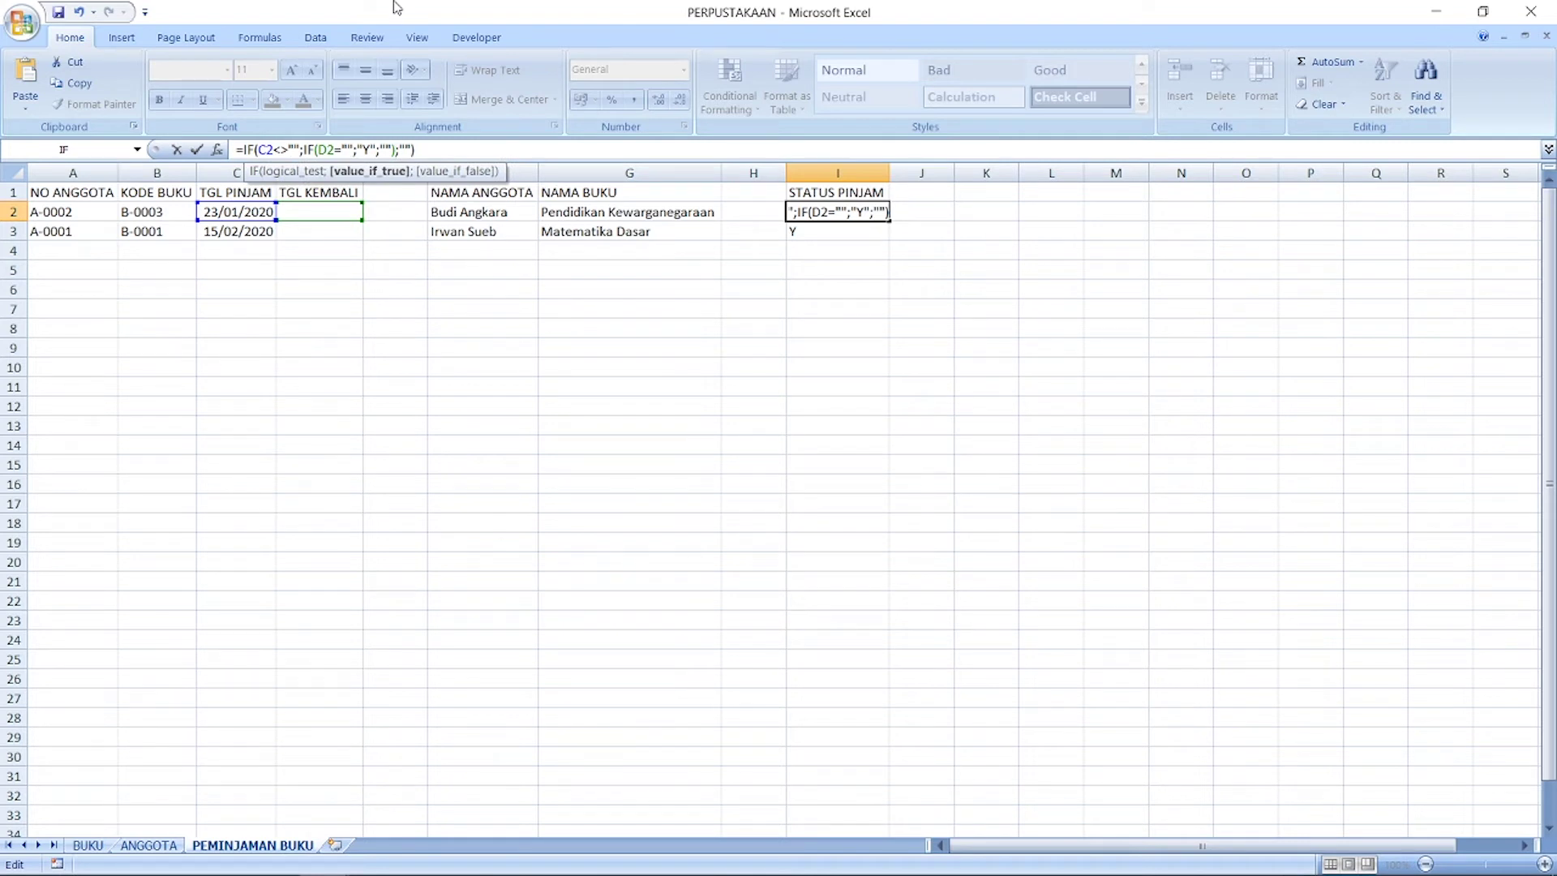
{"action": "key", "text": "Return"}
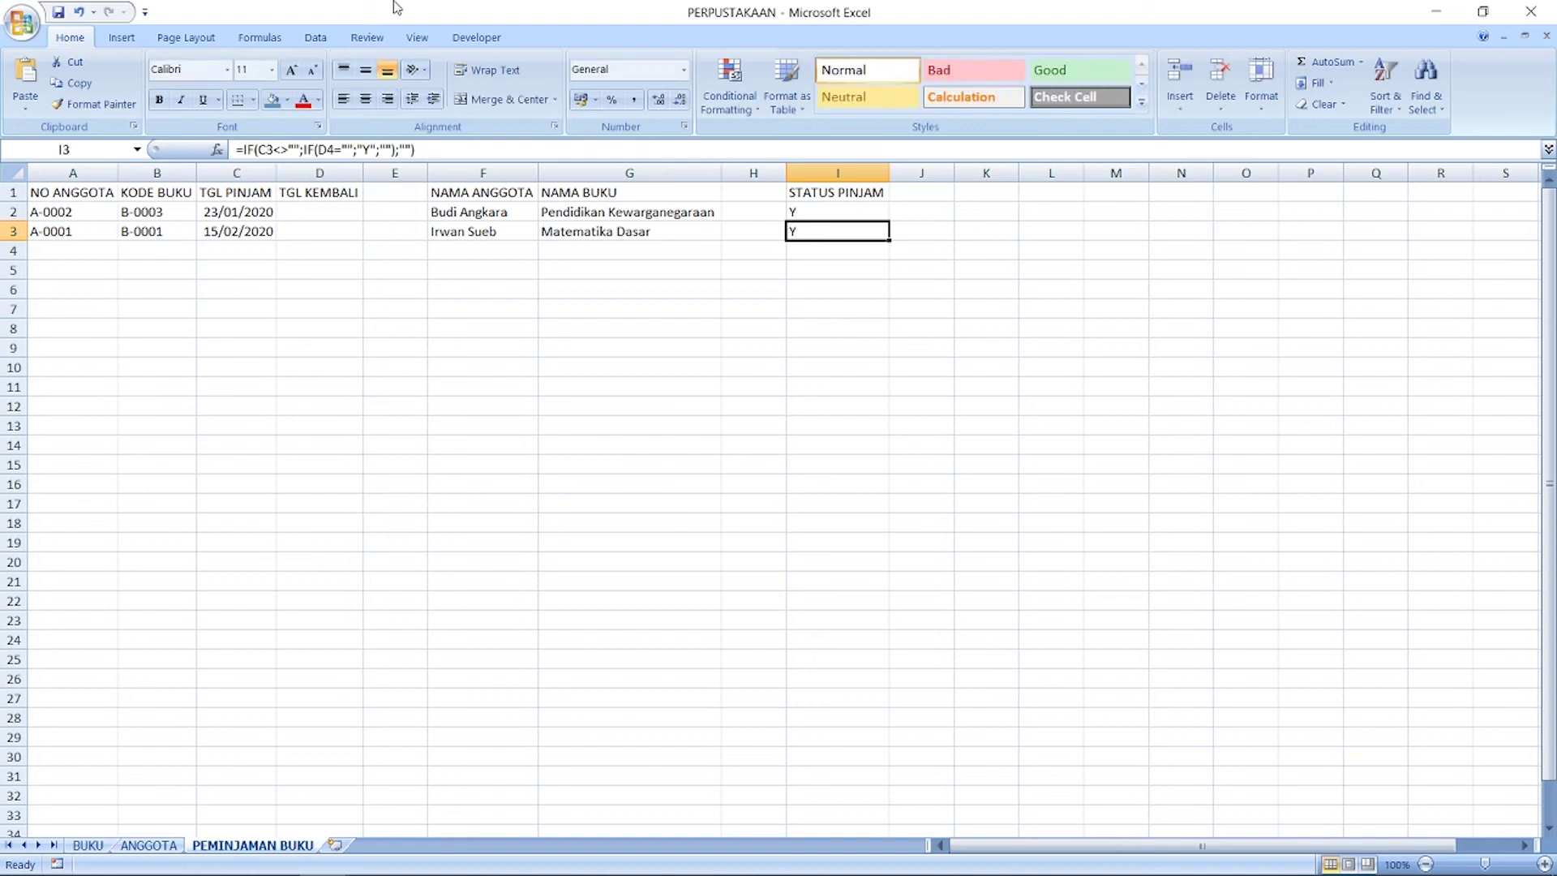
Step: Enter return date 29/01/2020 in D2
{"action": "key", "text": "Up"}
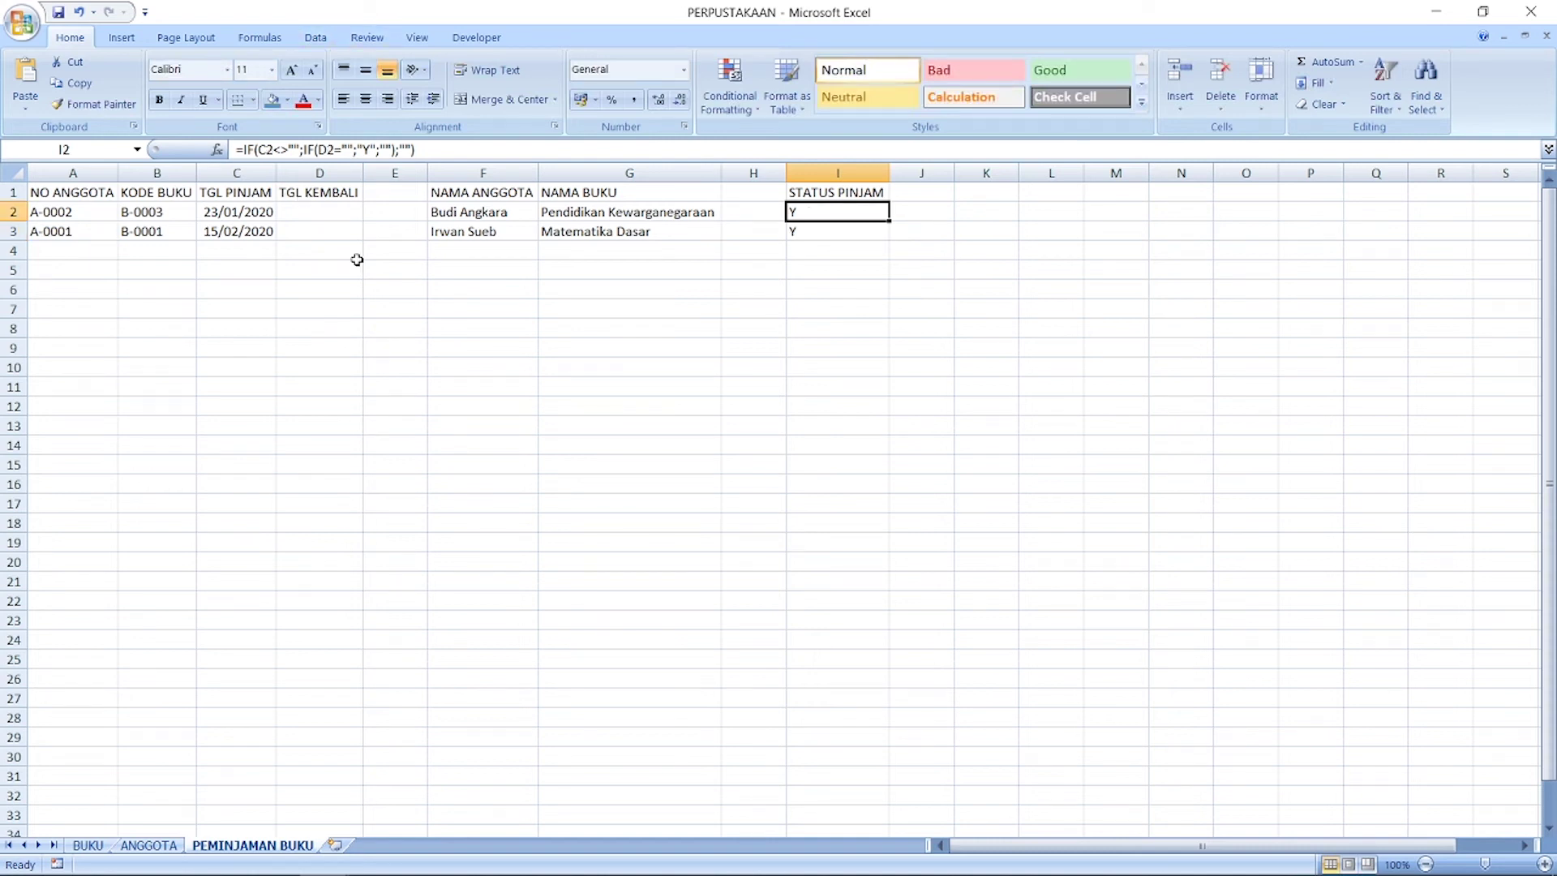
{"action": "left_click", "coordinate": [326, 210]}
{"action": "type", "text": "2"}
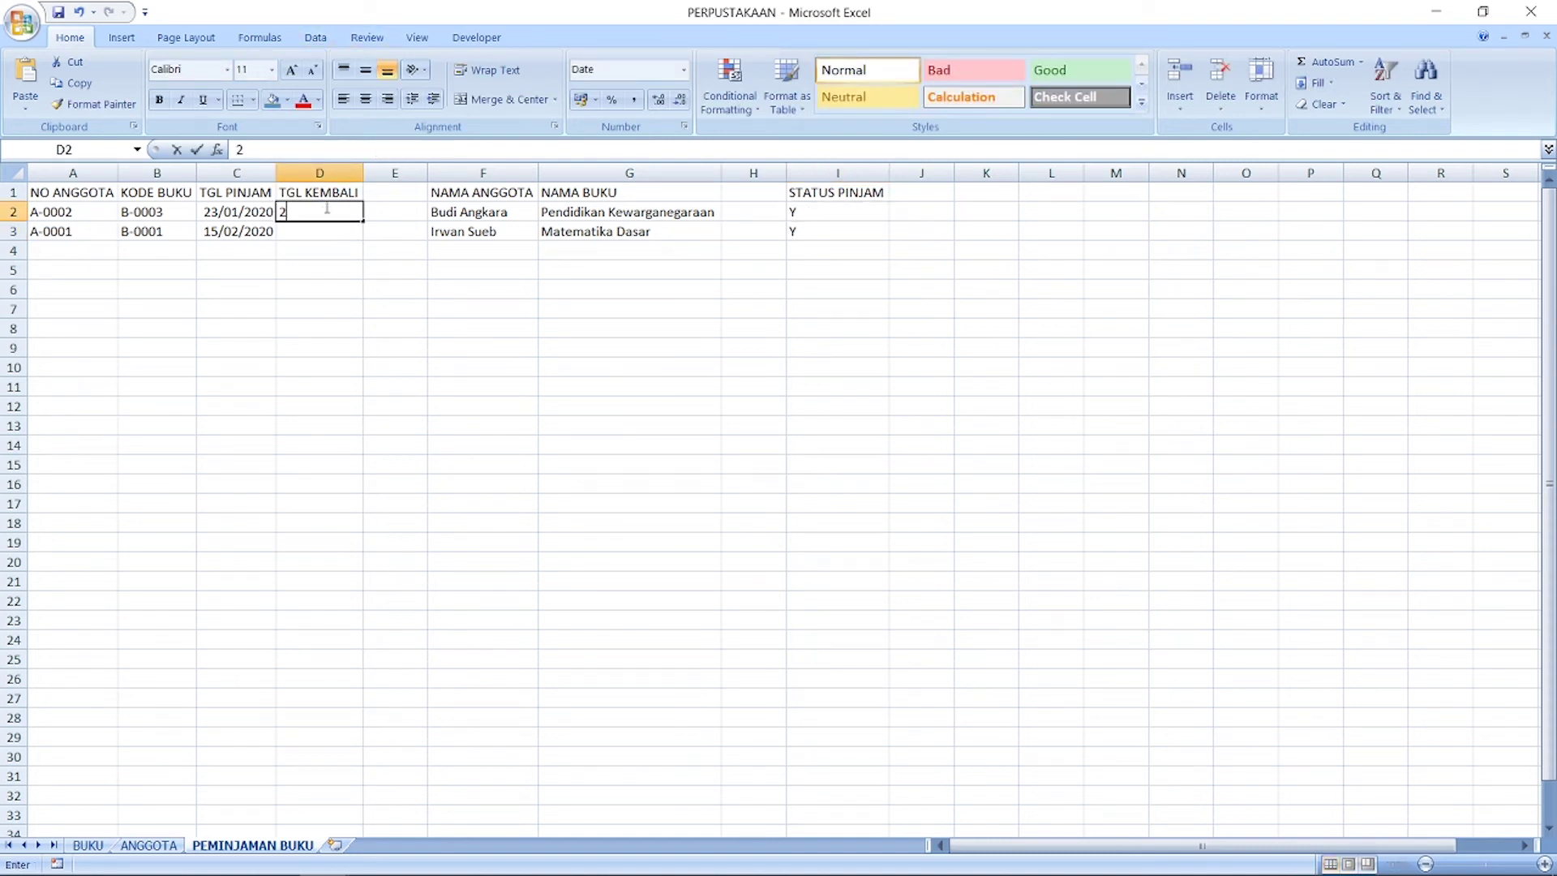
{"action": "type", "text": "9/01/20"}
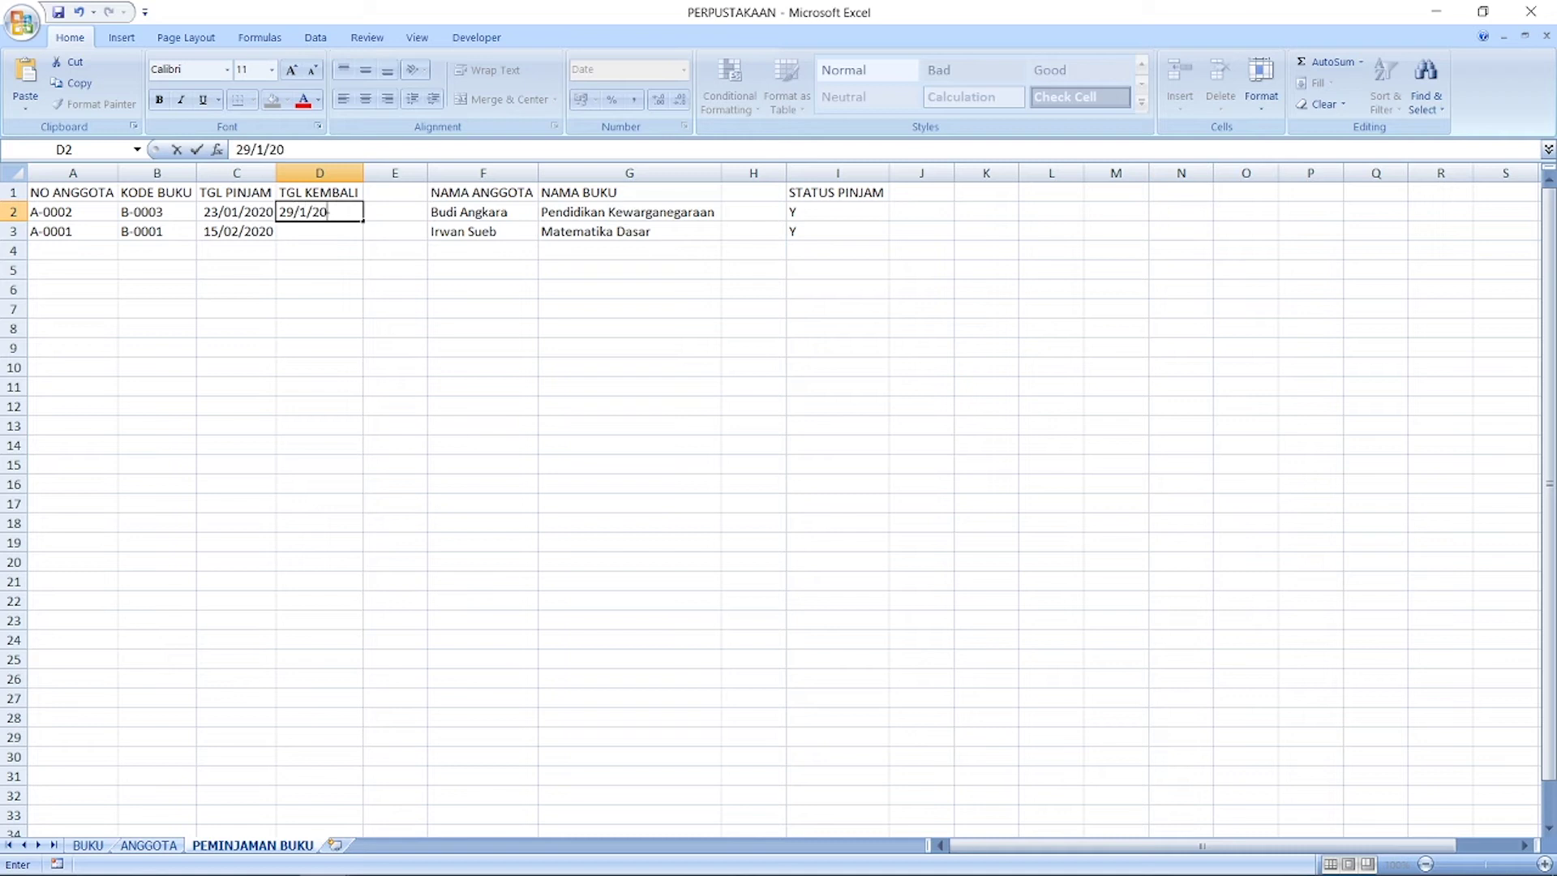
{"action": "type", "text": "20"}
{"action": "key", "text": "Return"}
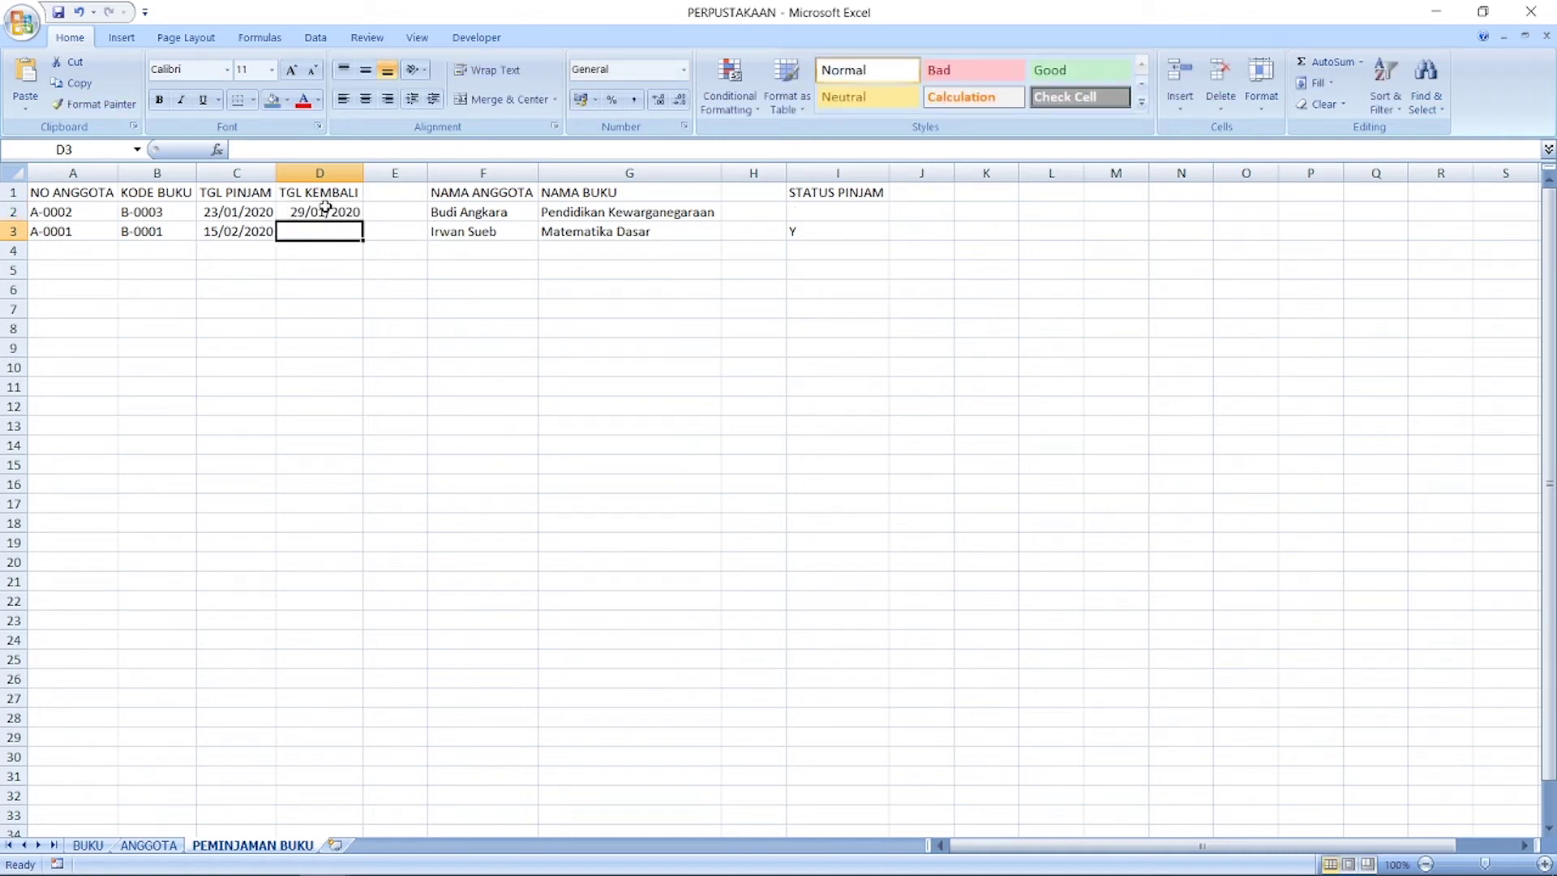
Step: Copy the I2 status formula into I3:I32, then recheck I2 and D2
{"action": "left_click", "coordinate": [811, 213]}
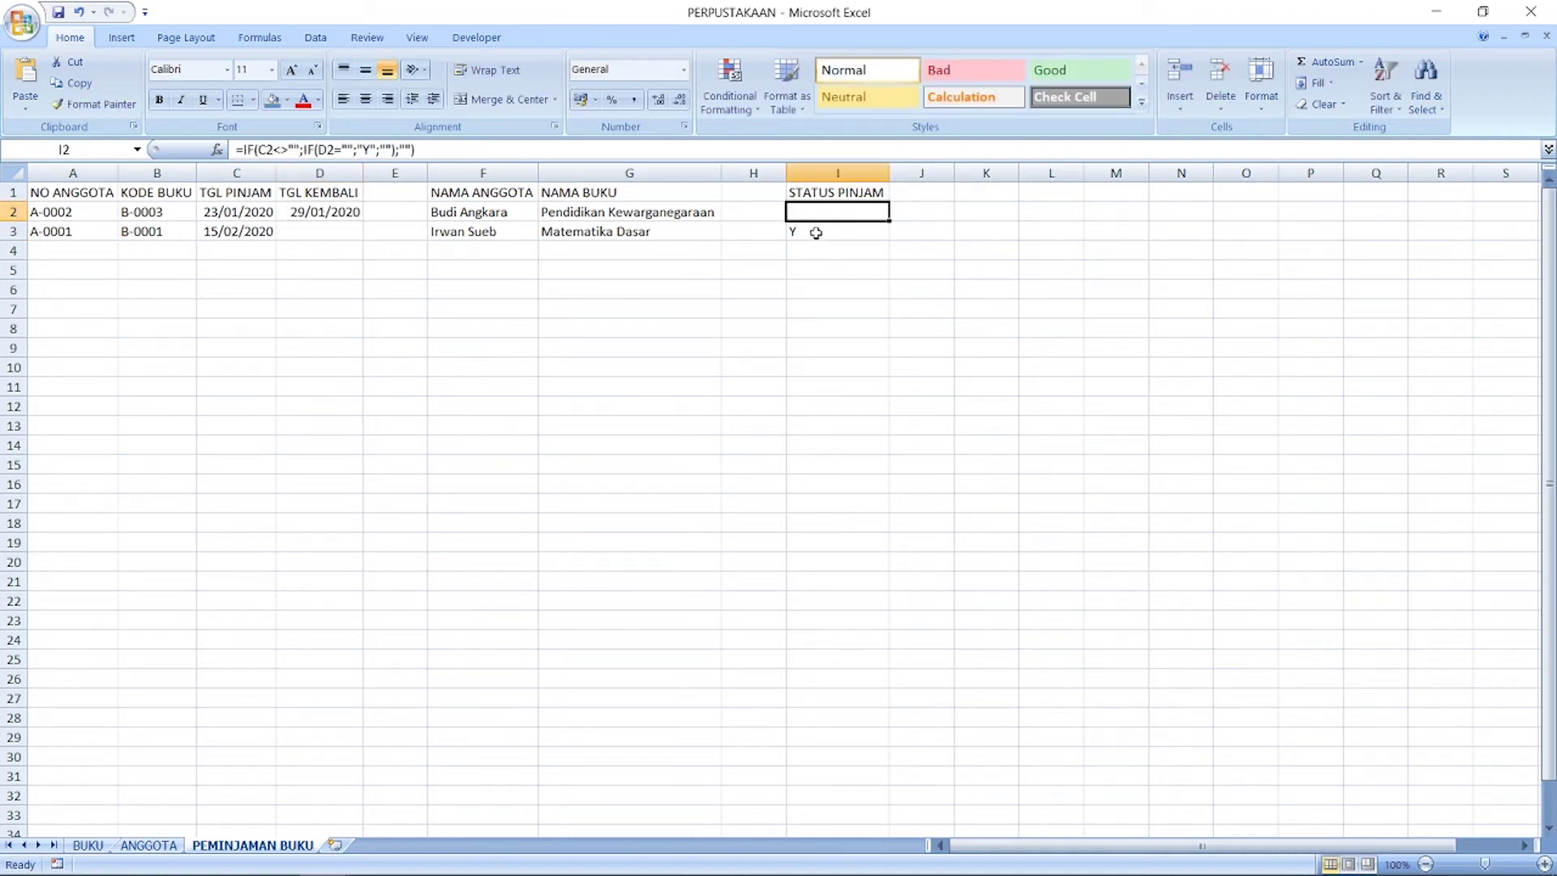
{"action": "key", "text": "ctrl+c"}
{"action": "left_click", "coordinate": [831, 233]}
{"action": "left_click_drag", "start_coordinate": [831, 233], "coordinate": [820, 803]}
{"action": "key", "text": "ctrl+v"}
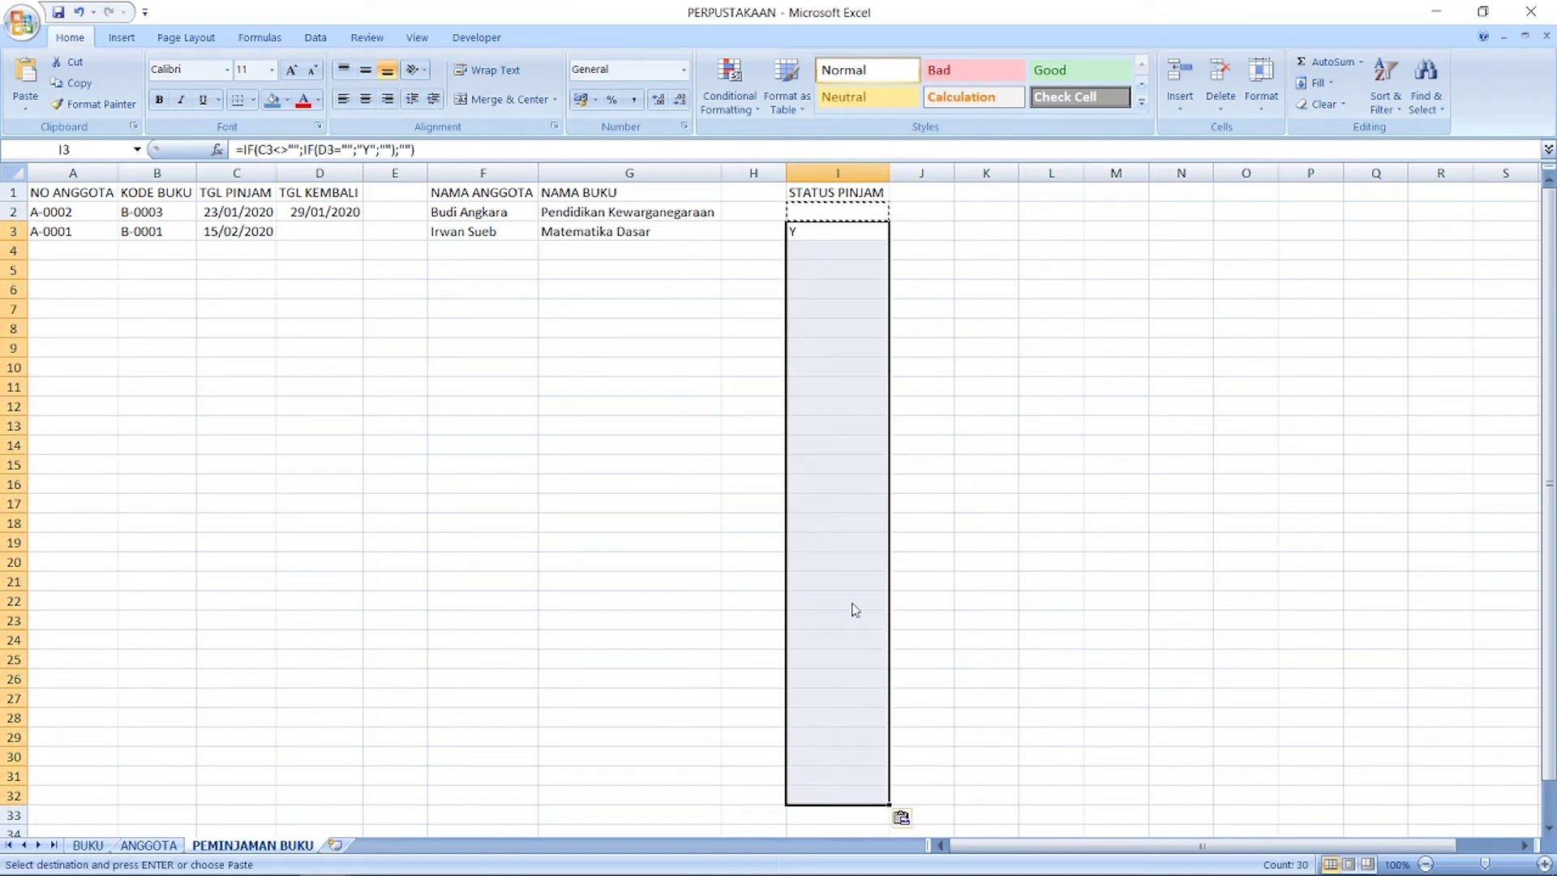
{"action": "left_click", "coordinate": [835, 366]}
{"action": "key", "text": "Escape"}
{"action": "left_click", "coordinate": [833, 211]}
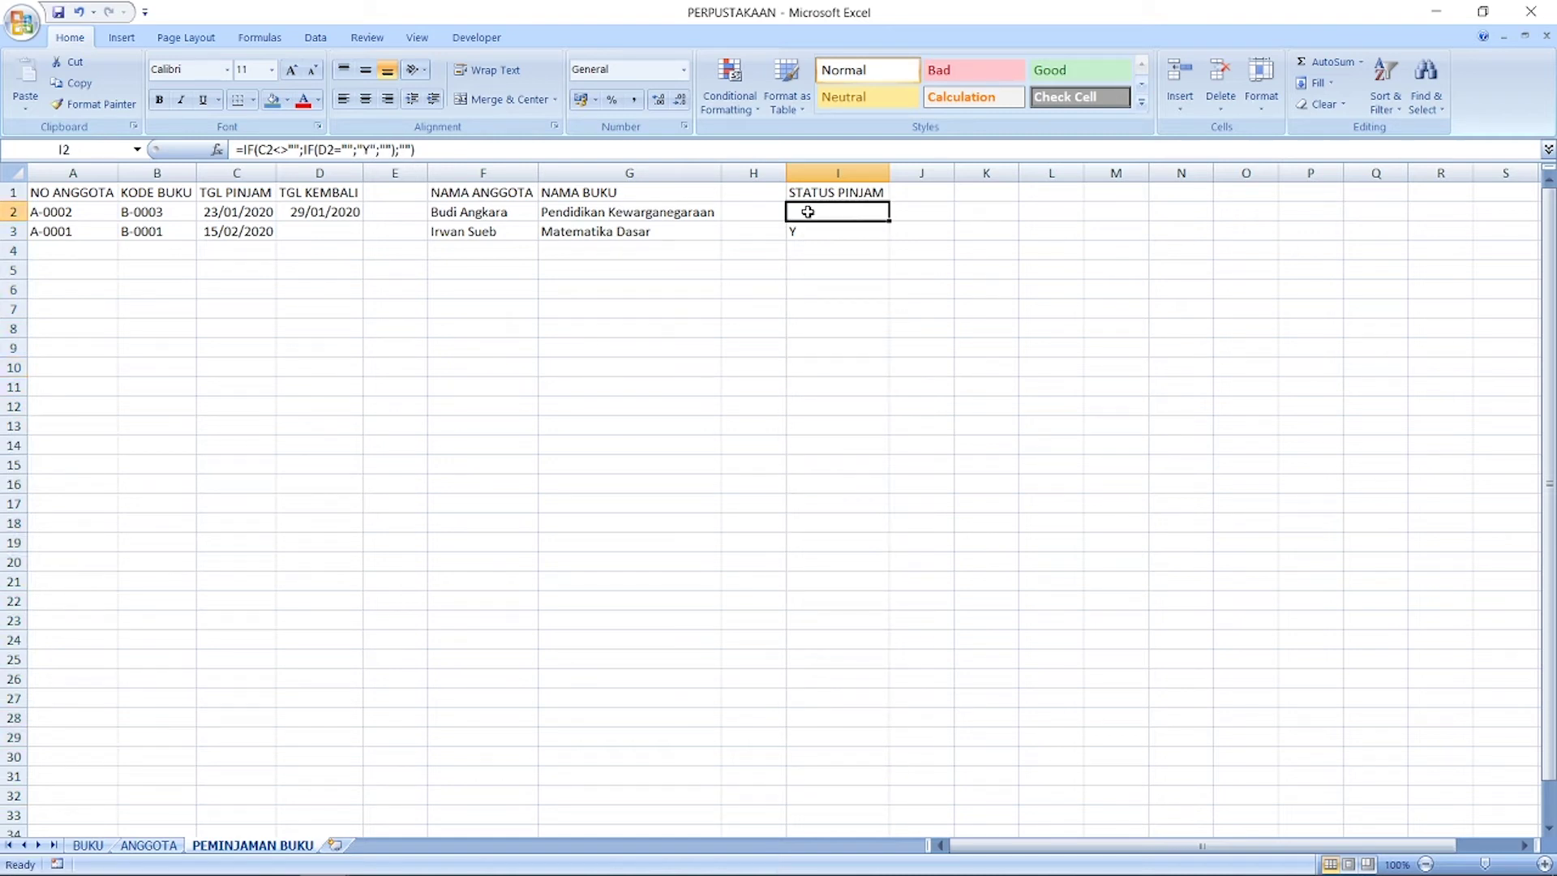
{"action": "left_click", "coordinate": [353, 217]}
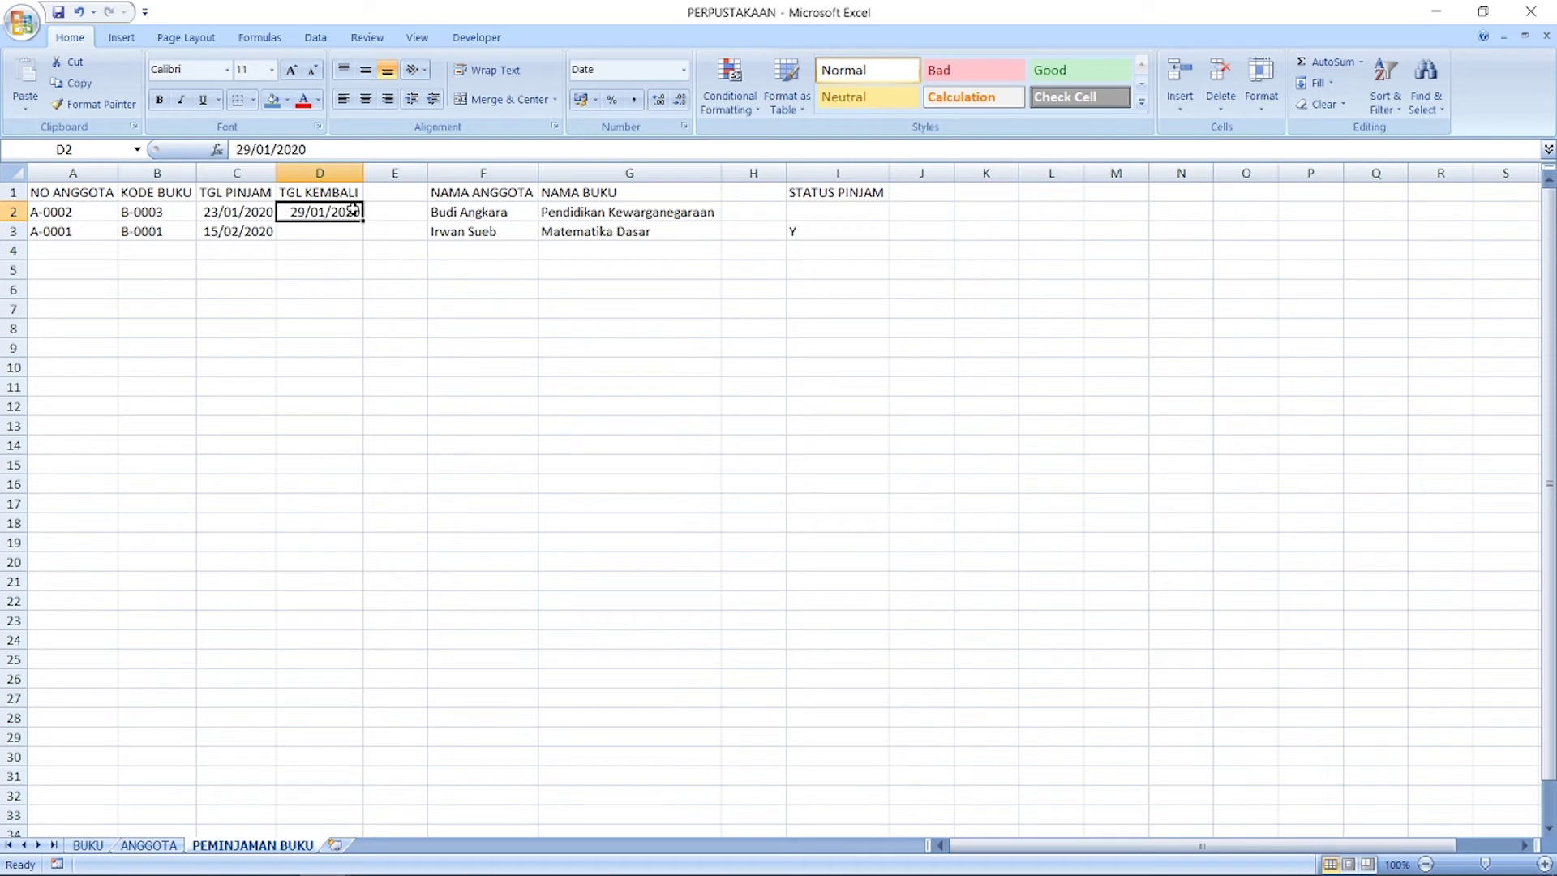
Step: Apply All Borders to A1:D33, F1:G33 and I1:I33
{"action": "left_click_drag", "start_coordinate": [343, 193], "coordinate": [73, 817]}
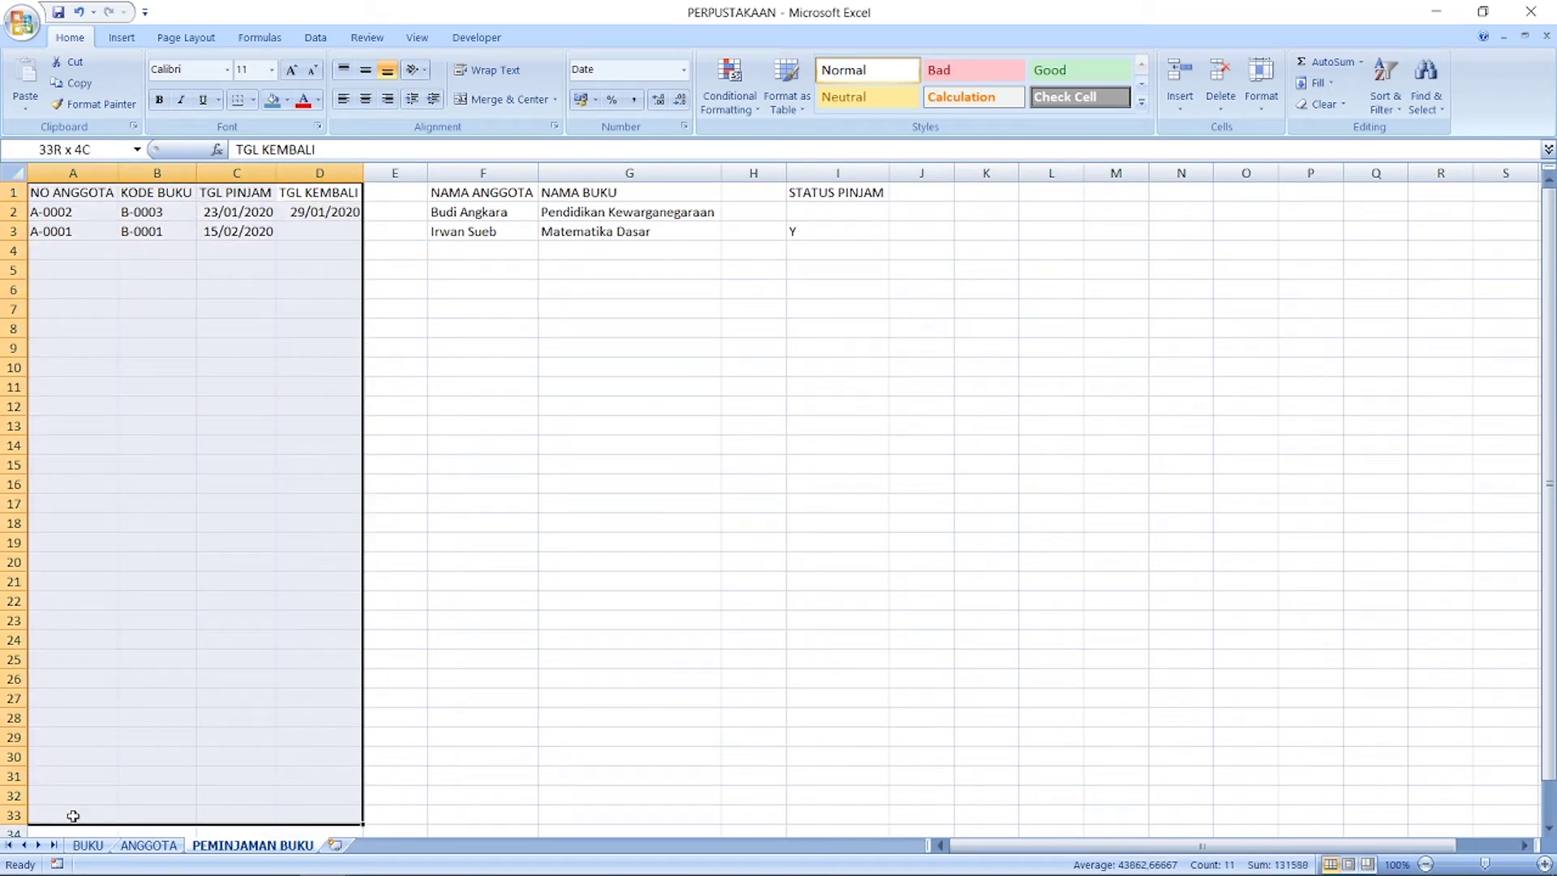
{"action": "right_click", "coordinate": [203, 347]}
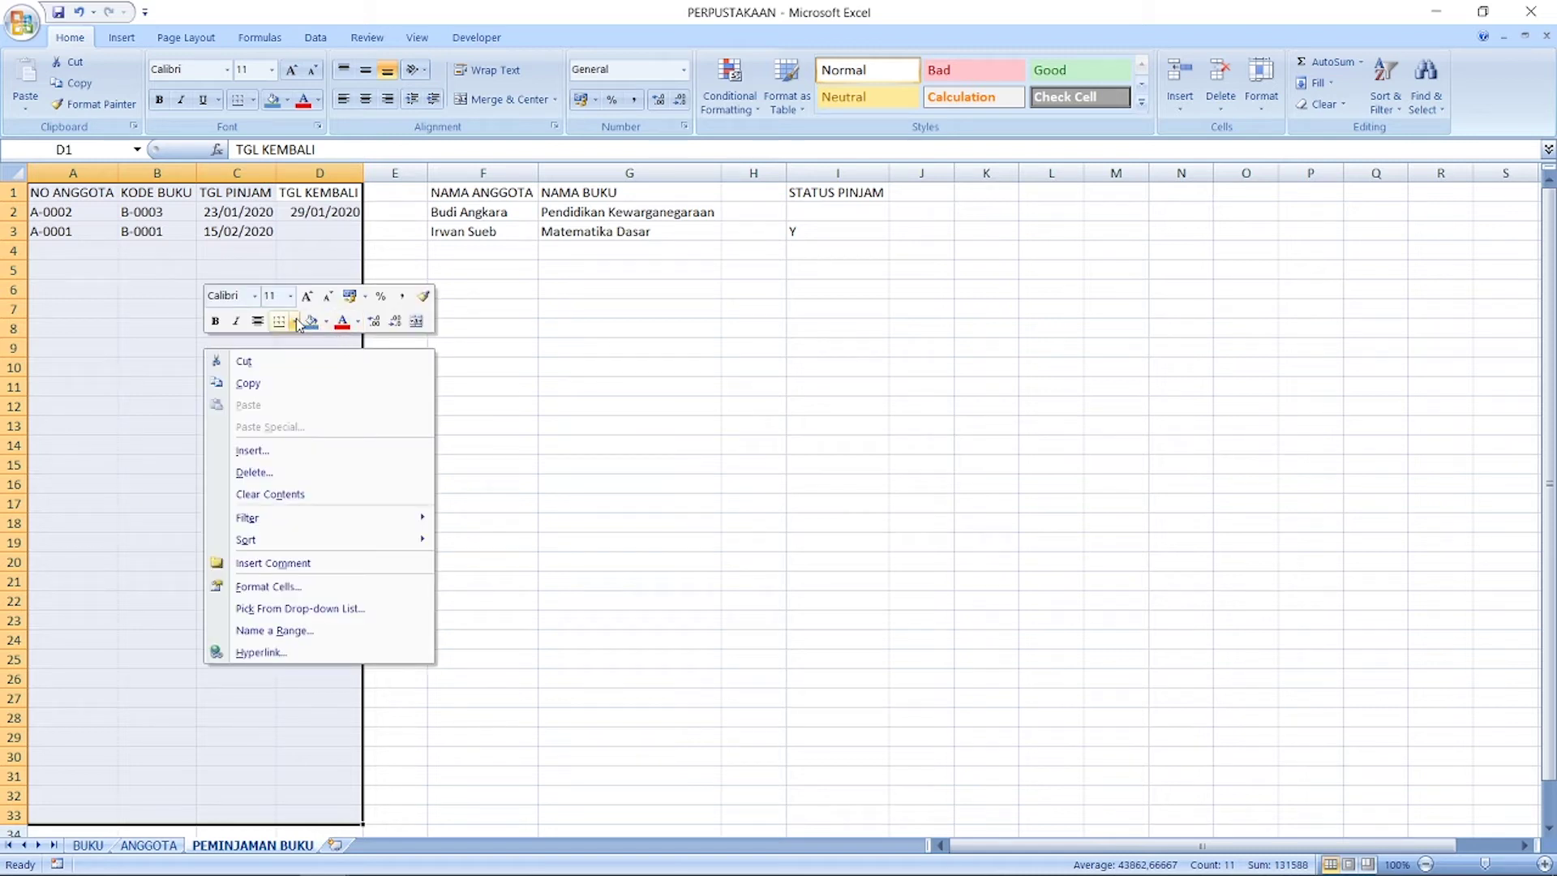
{"action": "left_click", "coordinate": [295, 322]}
{"action": "left_click", "coordinate": [297, 456]}
{"action": "left_click_drag", "start_coordinate": [477, 198], "coordinate": [630, 811]}
{"action": "right_click", "coordinate": [596, 653]}
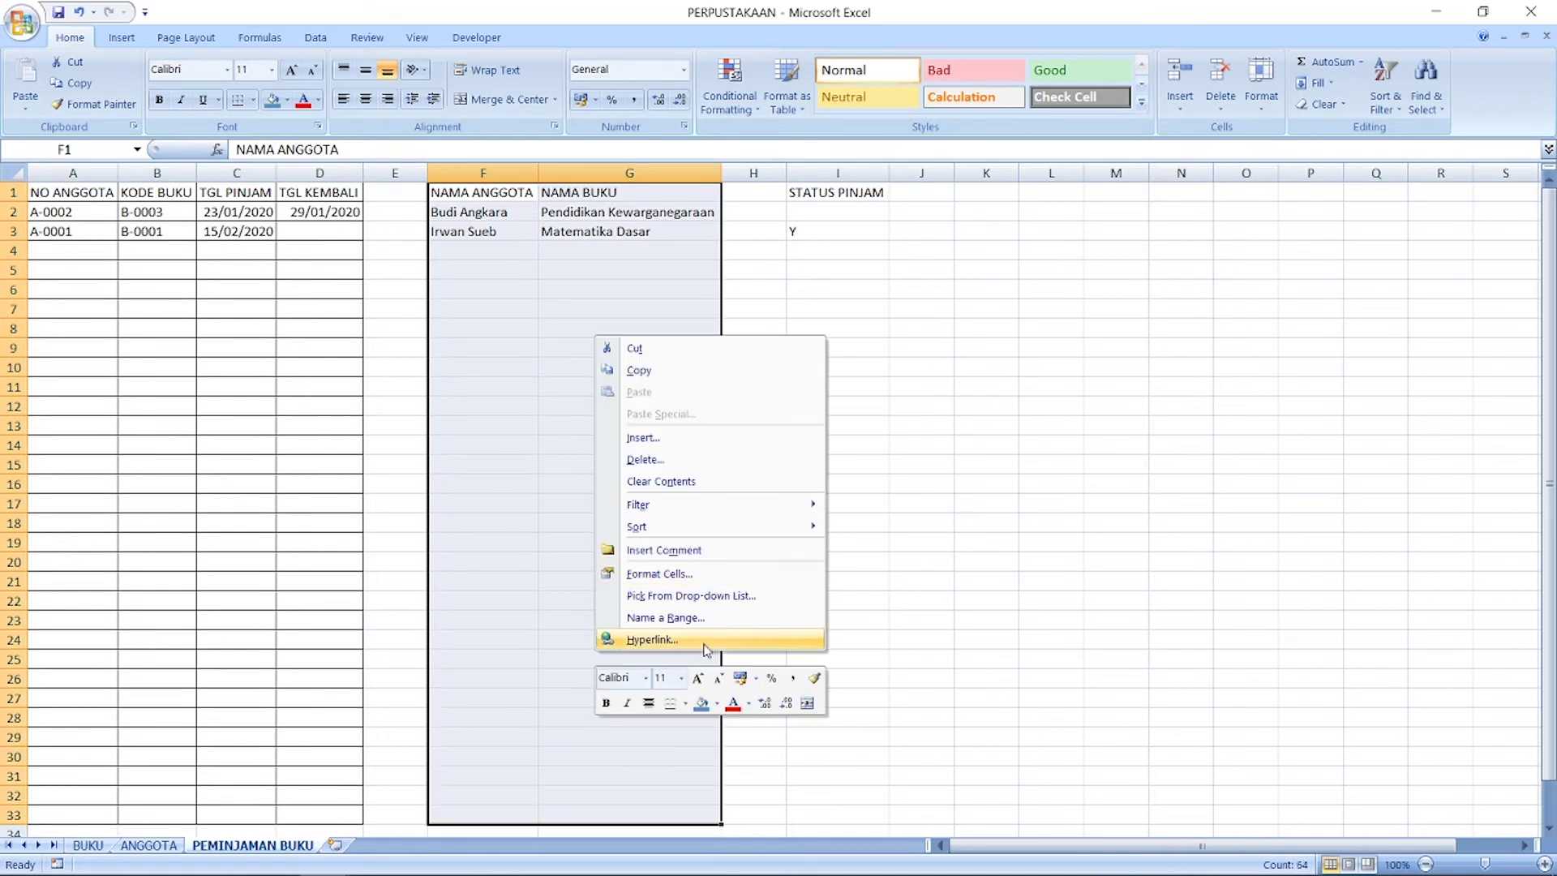
{"action": "left_click", "coordinate": [686, 704]}
{"action": "left_click", "coordinate": [714, 504]}
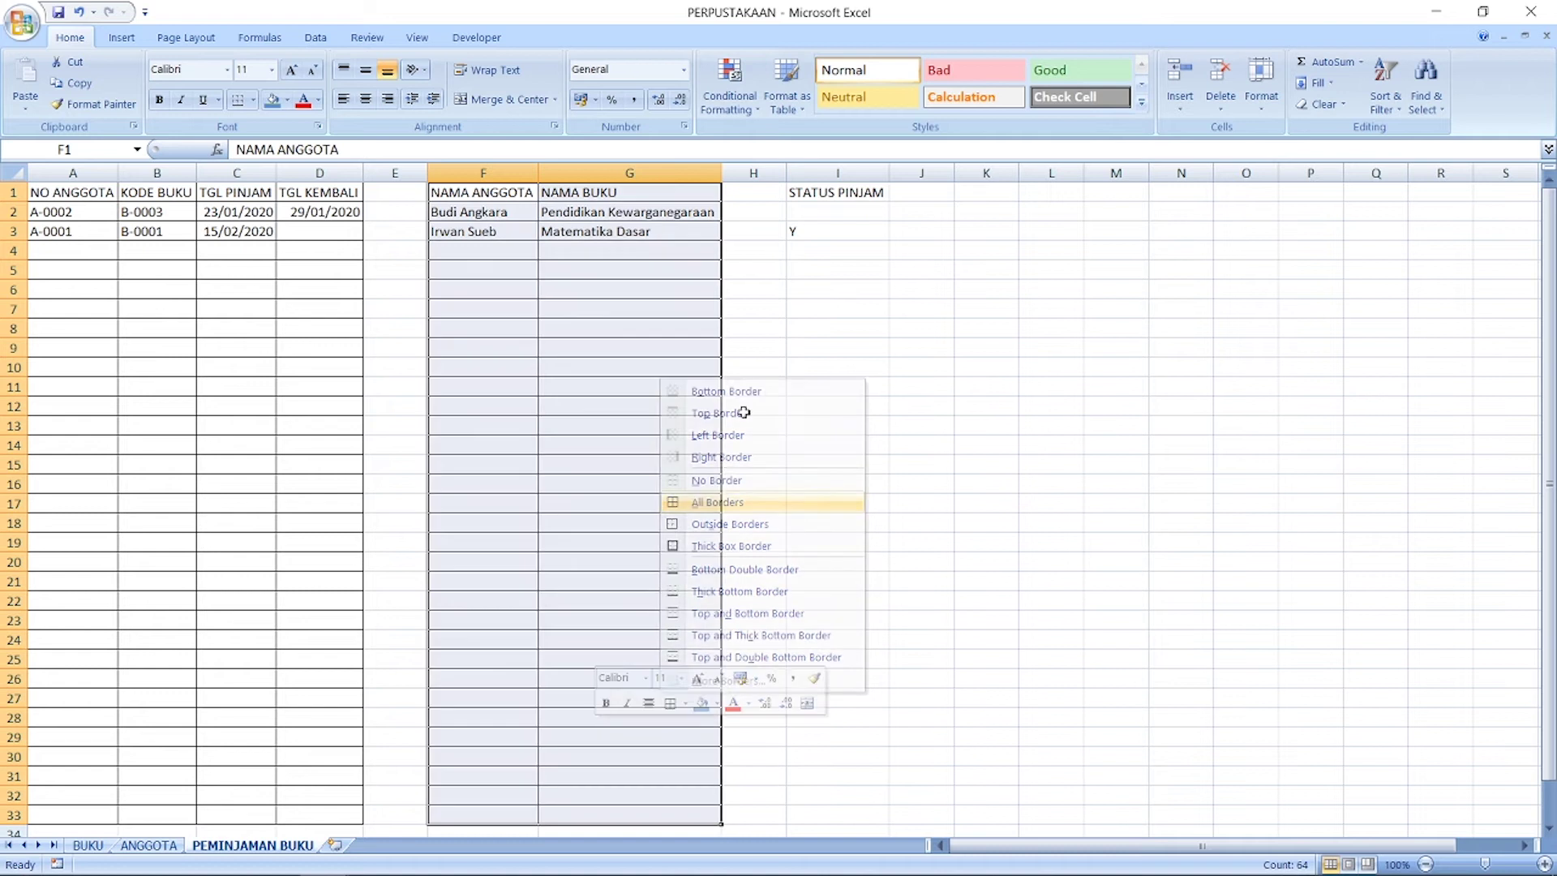
{"action": "left_click_drag", "start_coordinate": [808, 196], "coordinate": [841, 815]}
{"action": "right_click", "coordinate": [842, 793]}
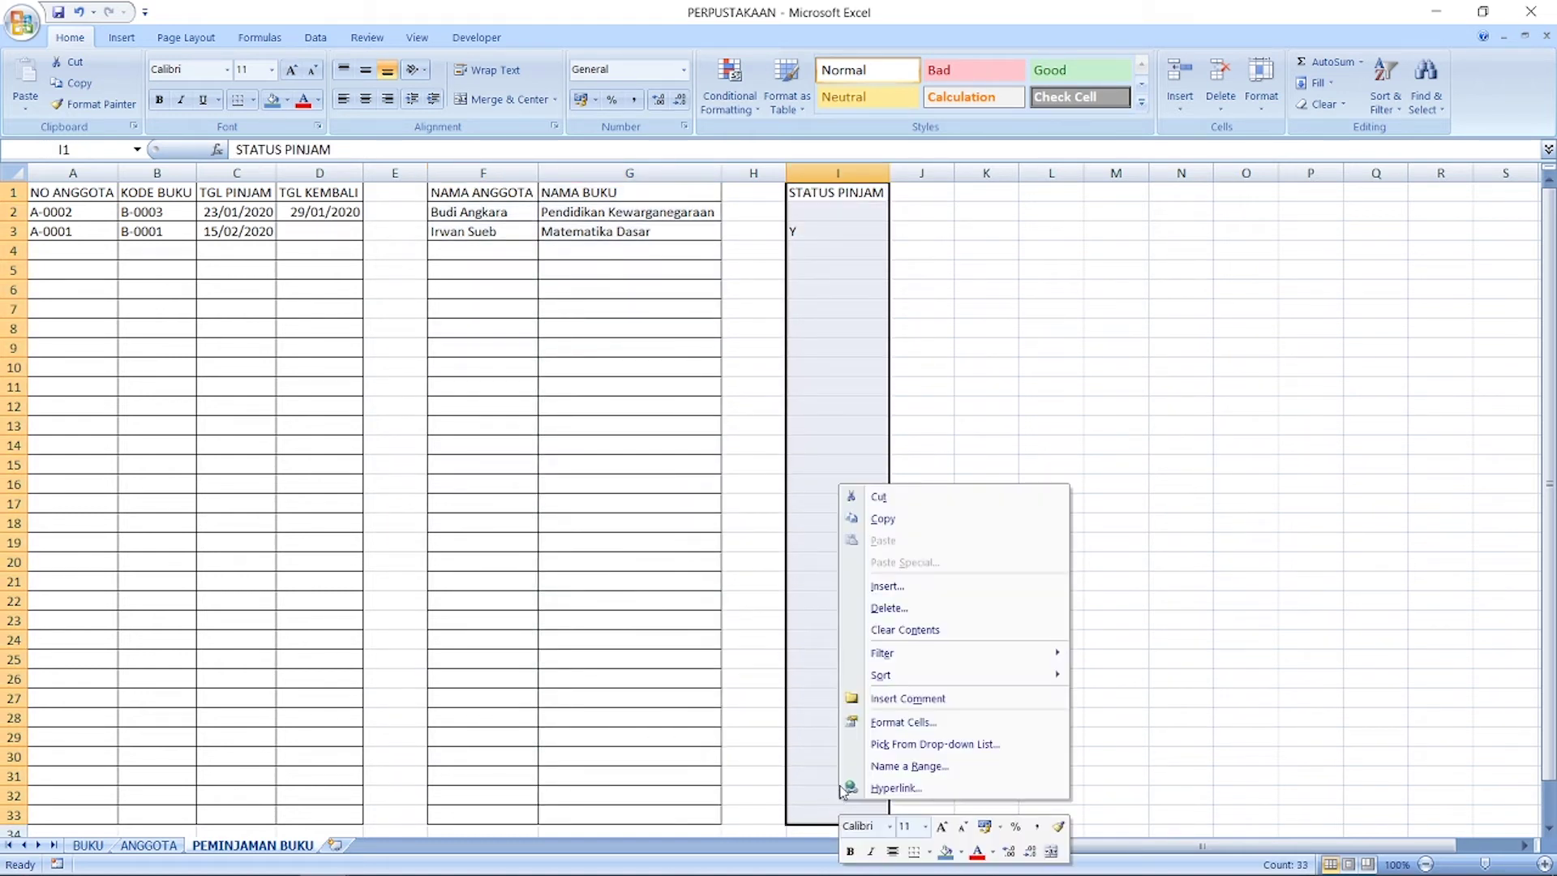
{"action": "left_click", "coordinate": [928, 852]}
{"action": "left_click", "coordinate": [941, 649]}
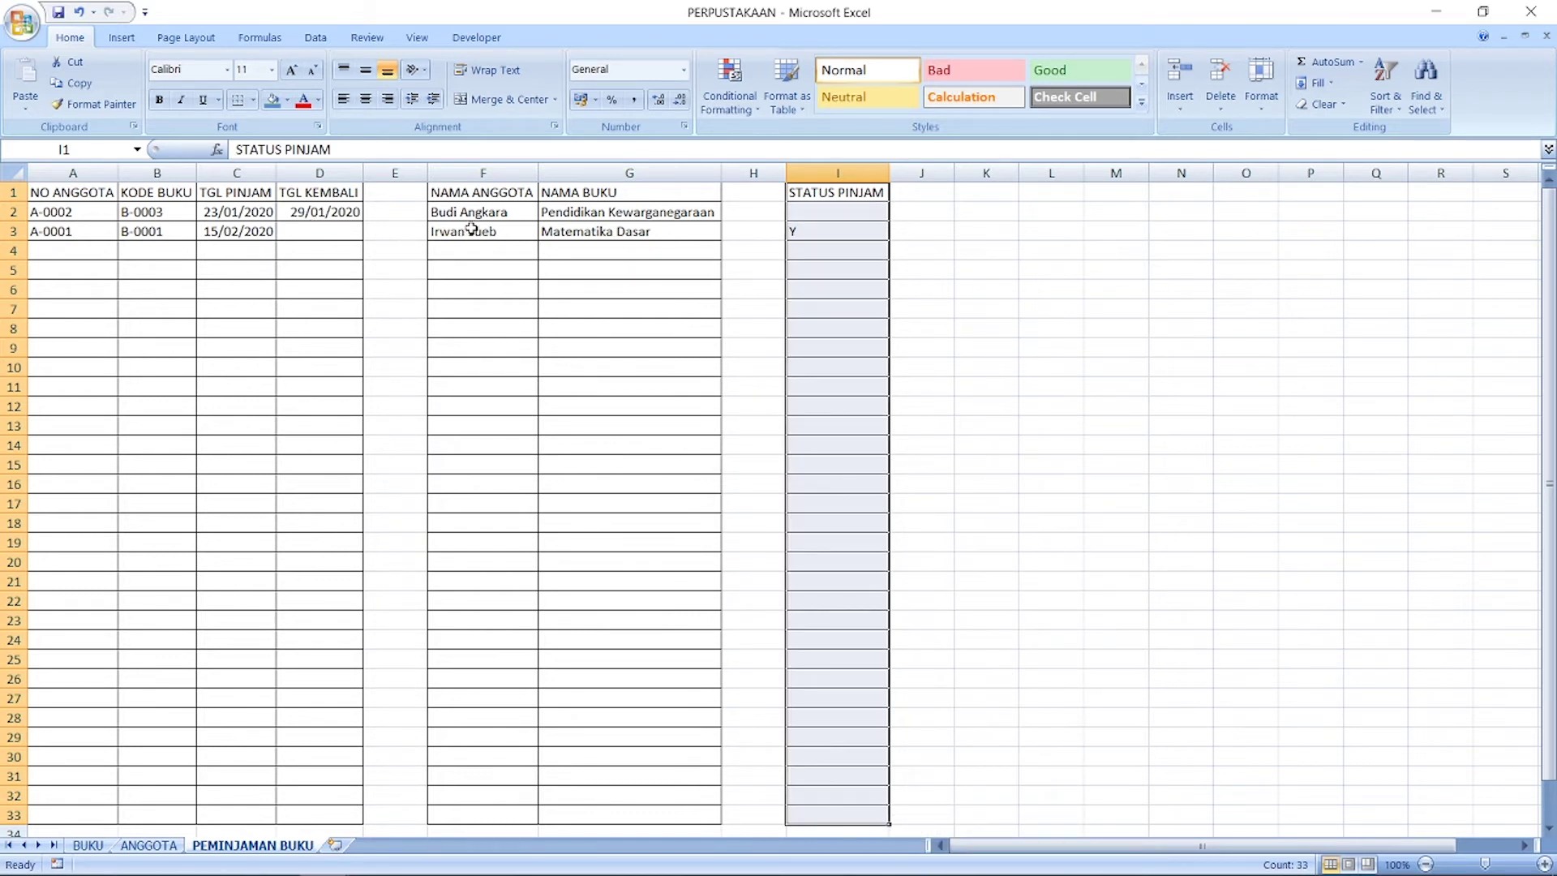
Step: Fill the STATUS PINJAM header cell I1 blue
{"action": "left_click_drag", "start_coordinate": [472, 212], "coordinate": [615, 808]}
{"action": "right_click", "coordinate": [615, 808]}
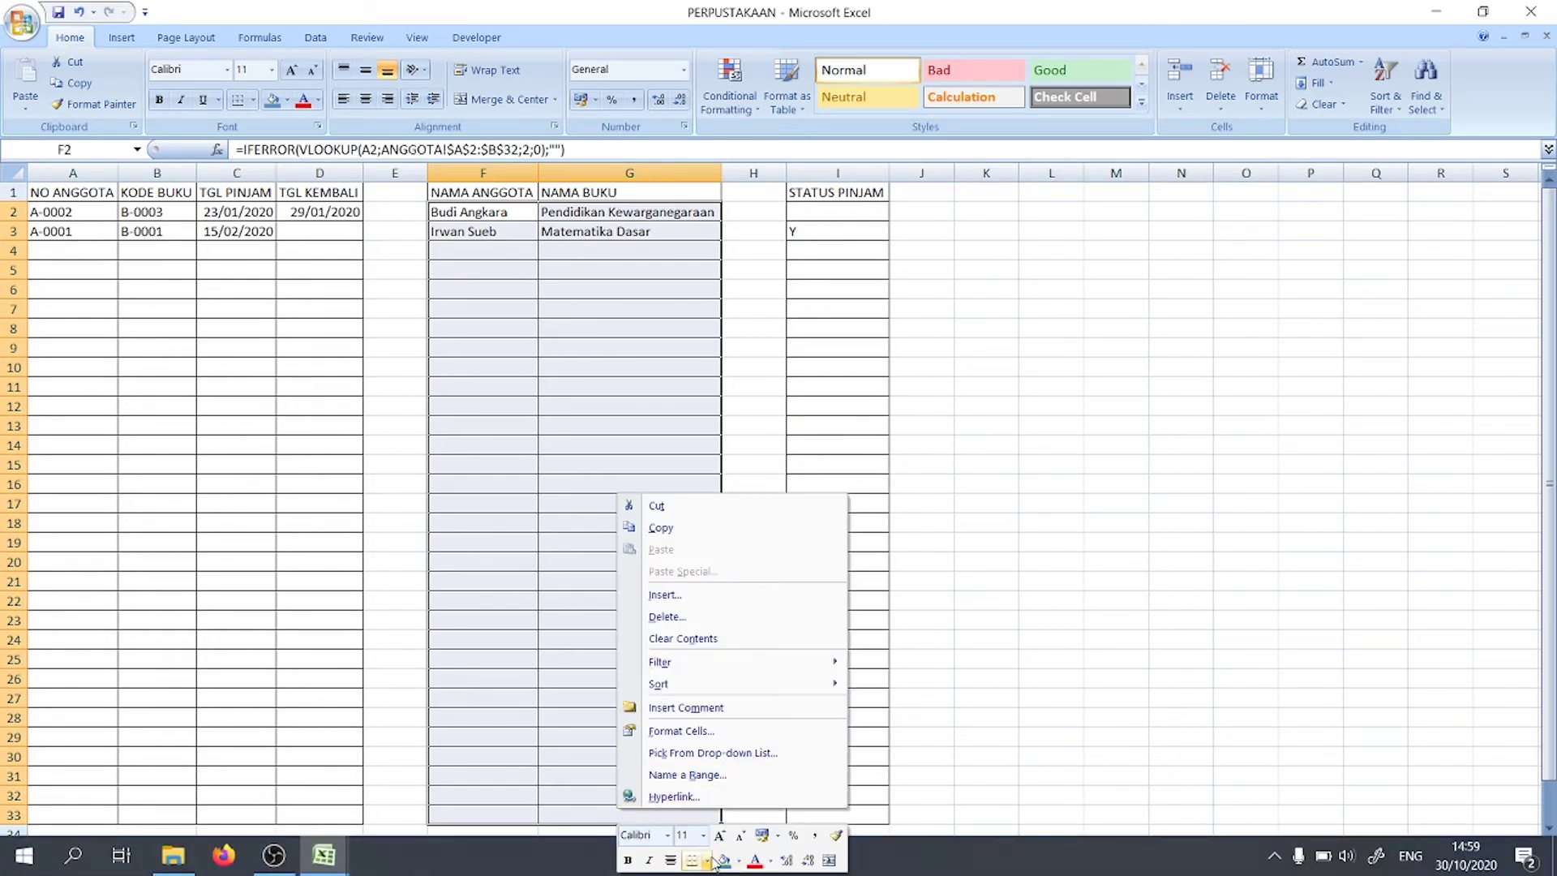
{"action": "left_click", "coordinate": [1019, 521]}
{"action": "mouse_move", "coordinate": [815, 195]}
{"action": "left_mouse_down"}
{"action": "mouse_move", "coordinate": [784, 192]}
{"action": "mouse_move", "coordinate": [803, 192]}
{"action": "left_mouse_up"}
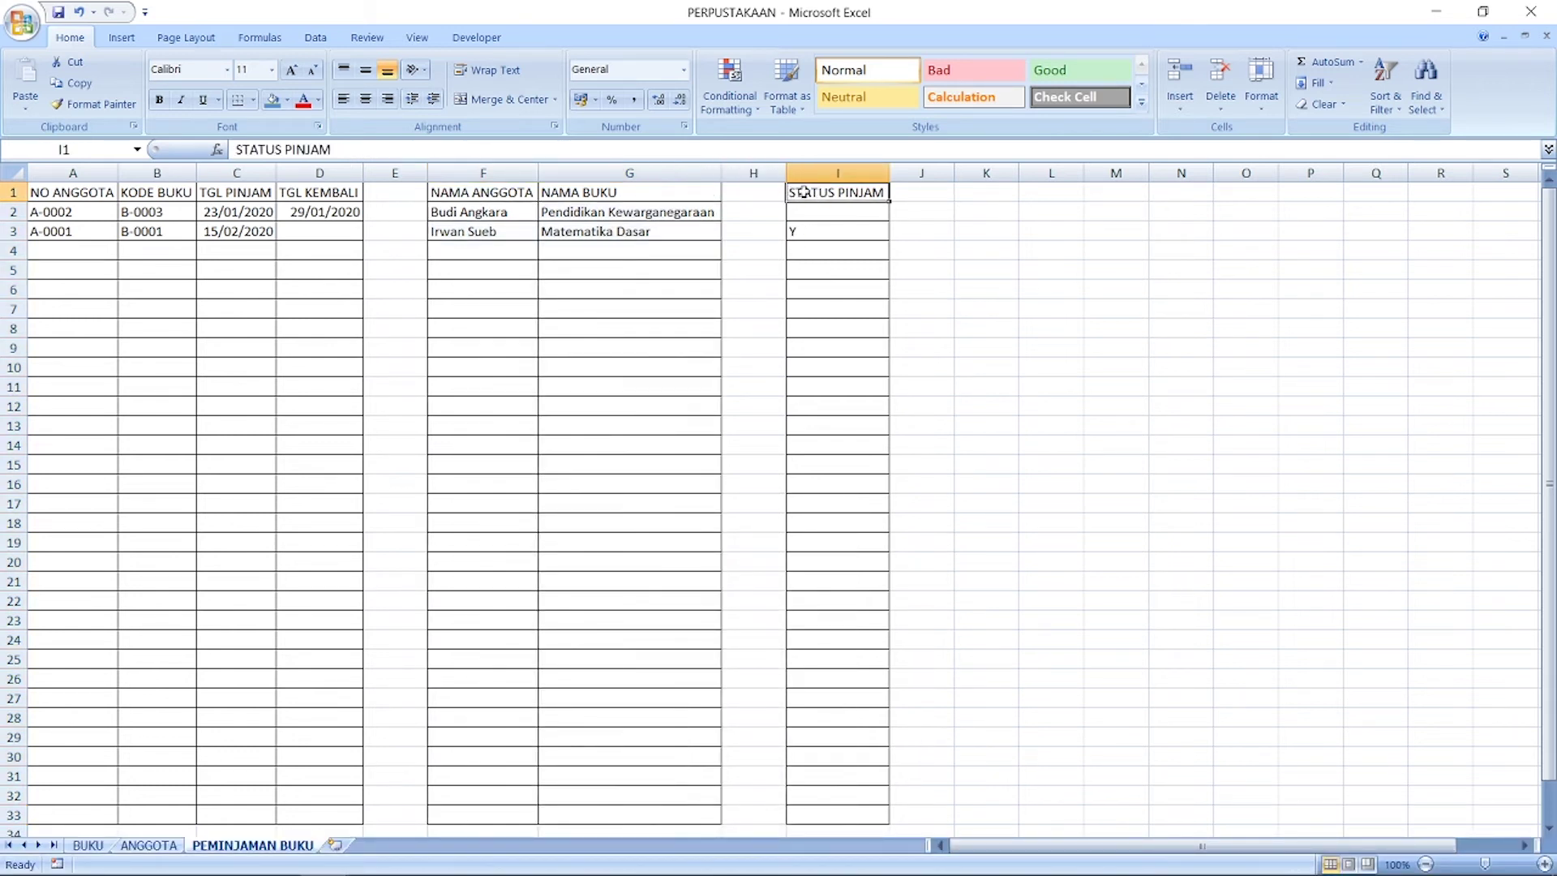
{"action": "left_click", "coordinate": [273, 102]}
Step: Fill headers F1:G1 and A1:D1 blue, and make A1:D1 bold and middle-aligned
{"action": "left_click_drag", "start_coordinate": [651, 195], "coordinate": [477, 191]}
{"action": "left_click", "coordinate": [274, 102]}
{"action": "left_click_drag", "start_coordinate": [309, 189], "coordinate": [13, 214]}
{"action": "left_click", "coordinate": [274, 102]}
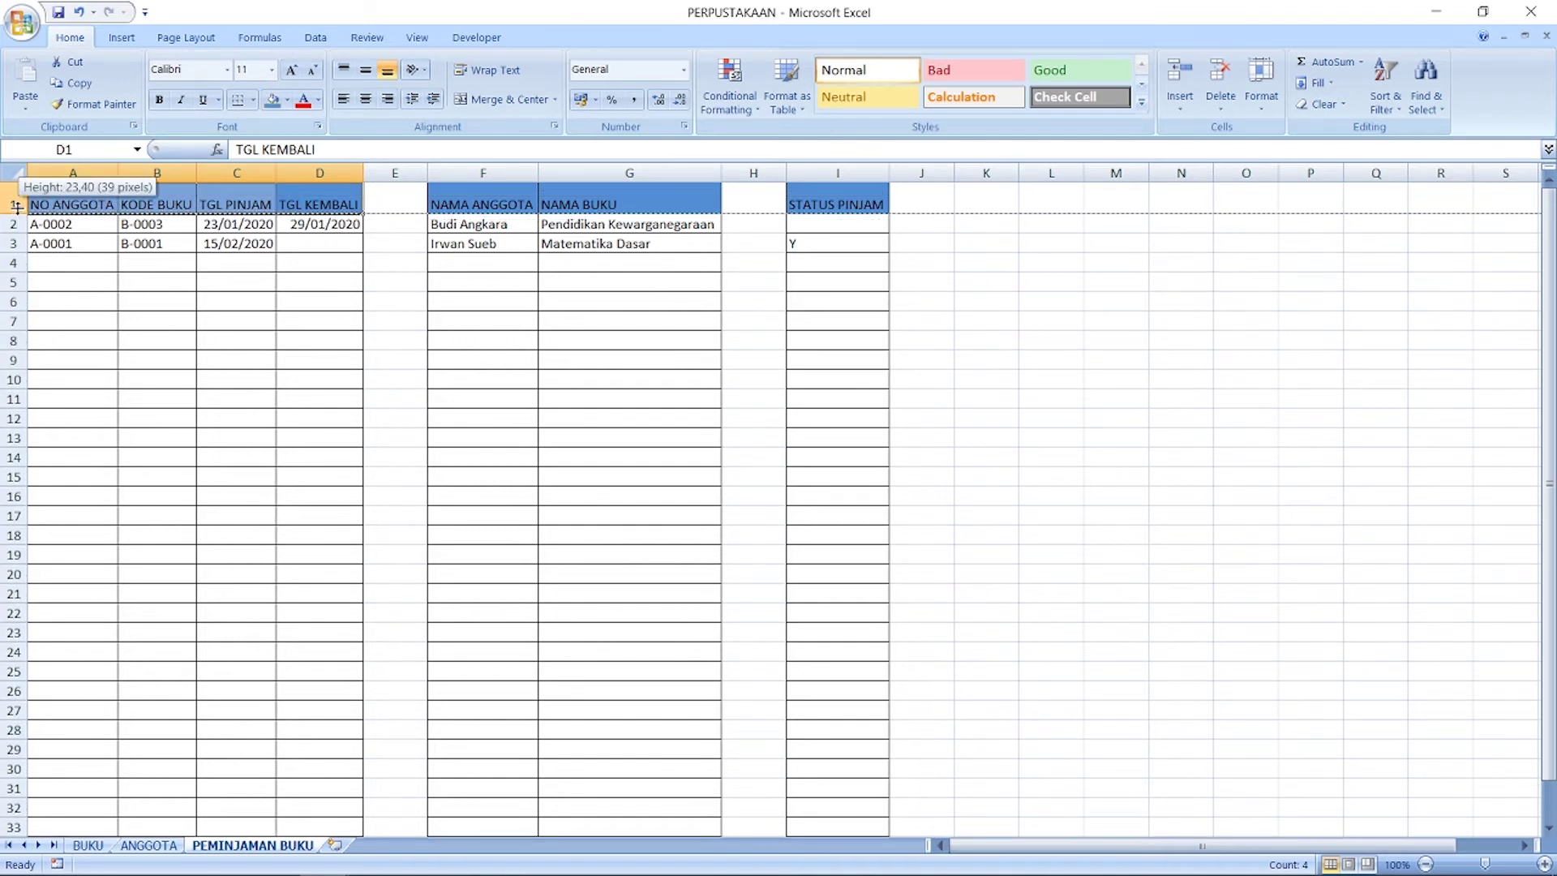
{"action": "left_click", "coordinate": [366, 69]}
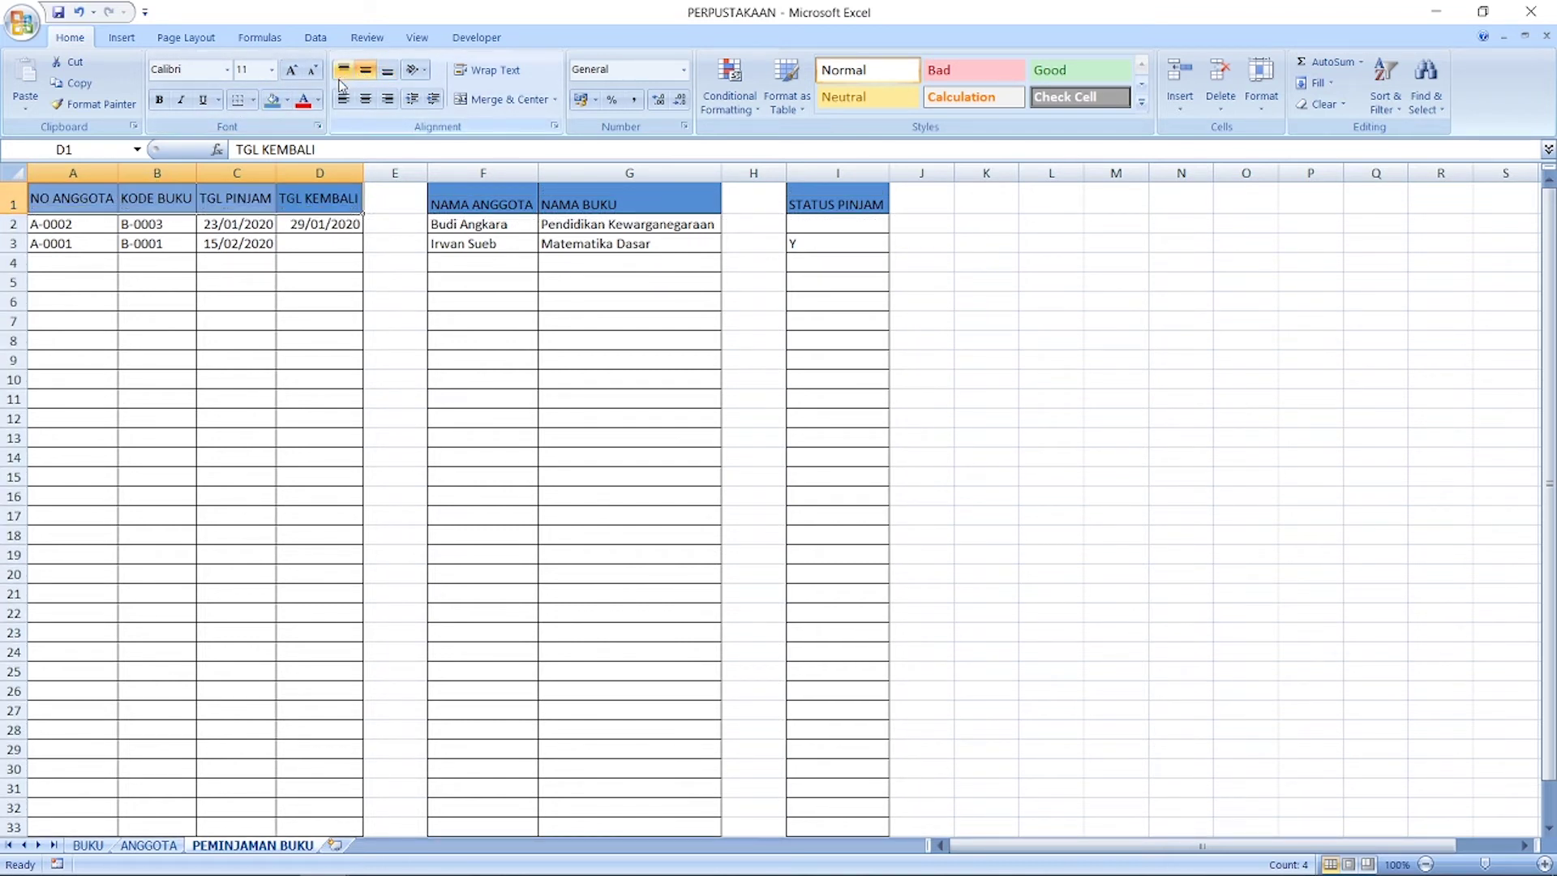
{"action": "left_click", "coordinate": [159, 100]}
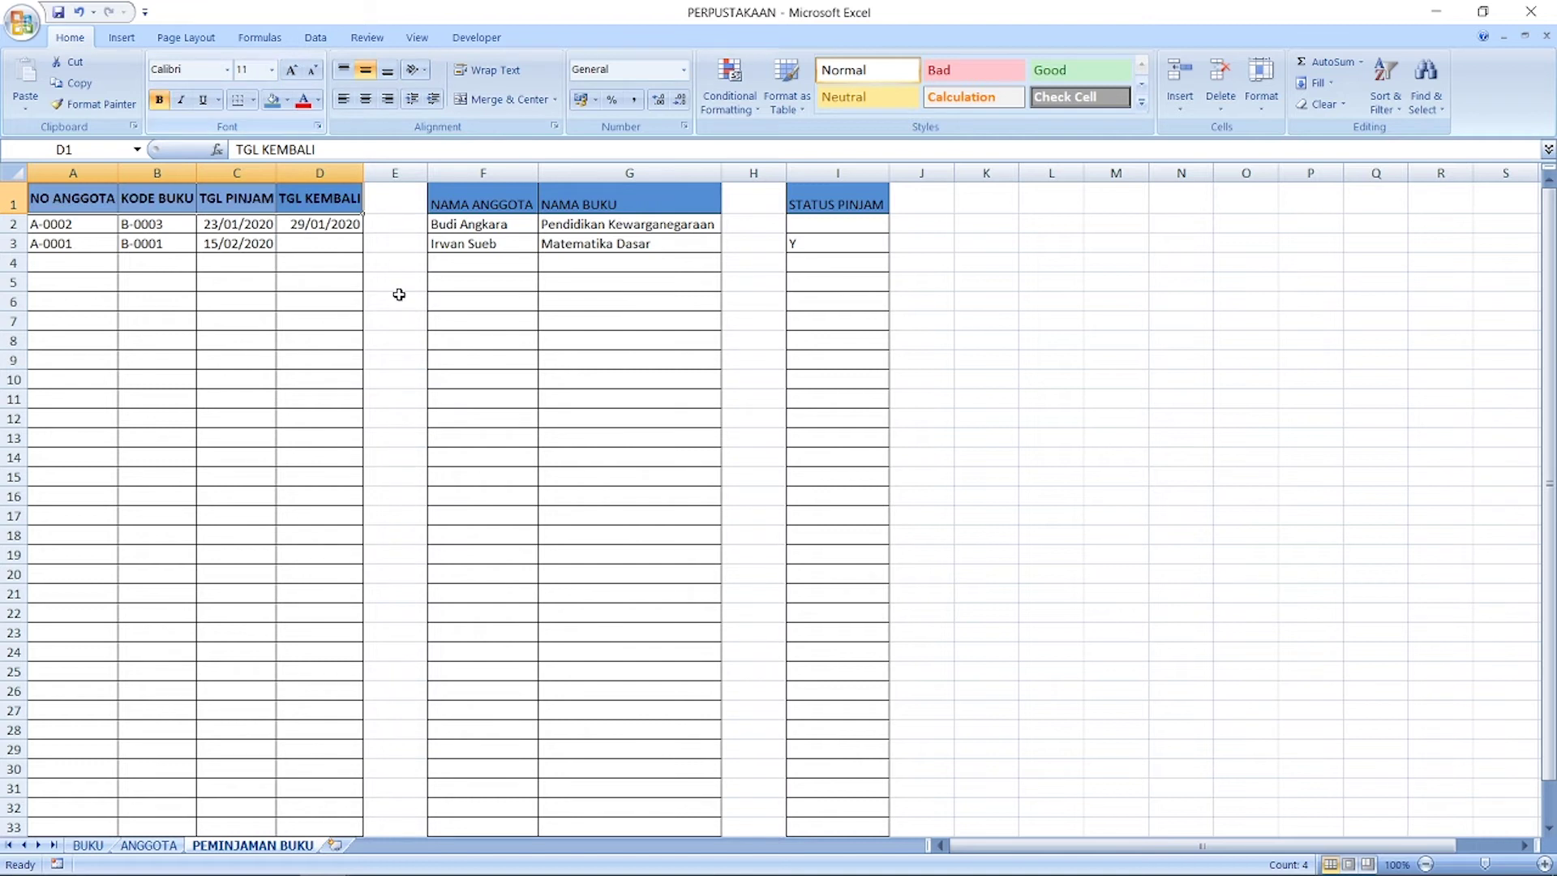
Step: Auto-fit every column width across the whole sheet
{"action": "left_click", "coordinate": [13, 173]}
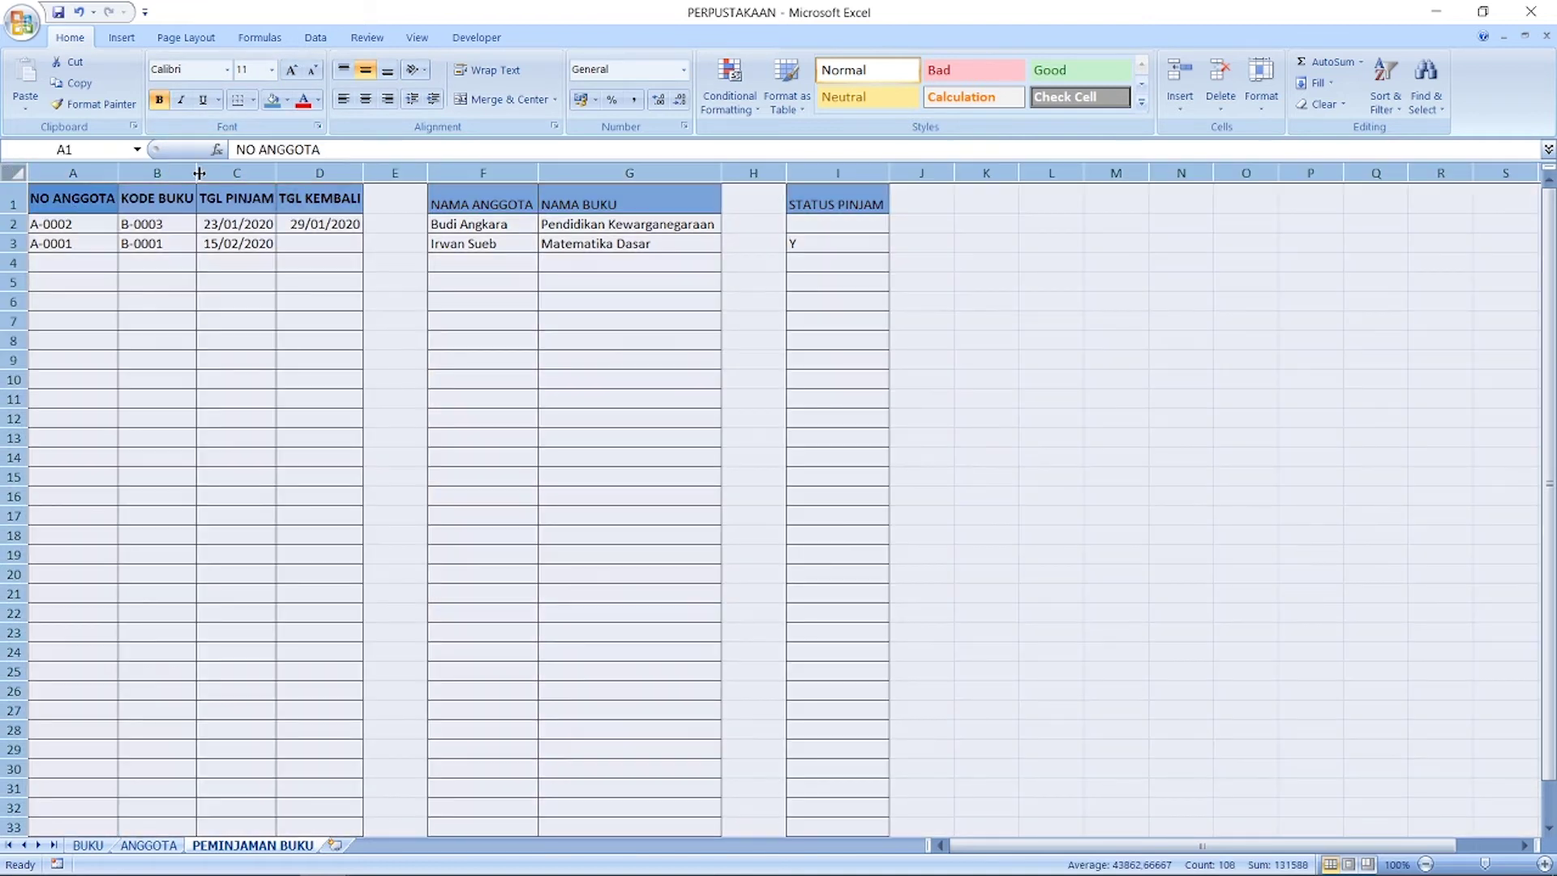
{"action": "double_click", "coordinate": [196, 172]}
{"action": "left_click", "coordinate": [504, 375]}
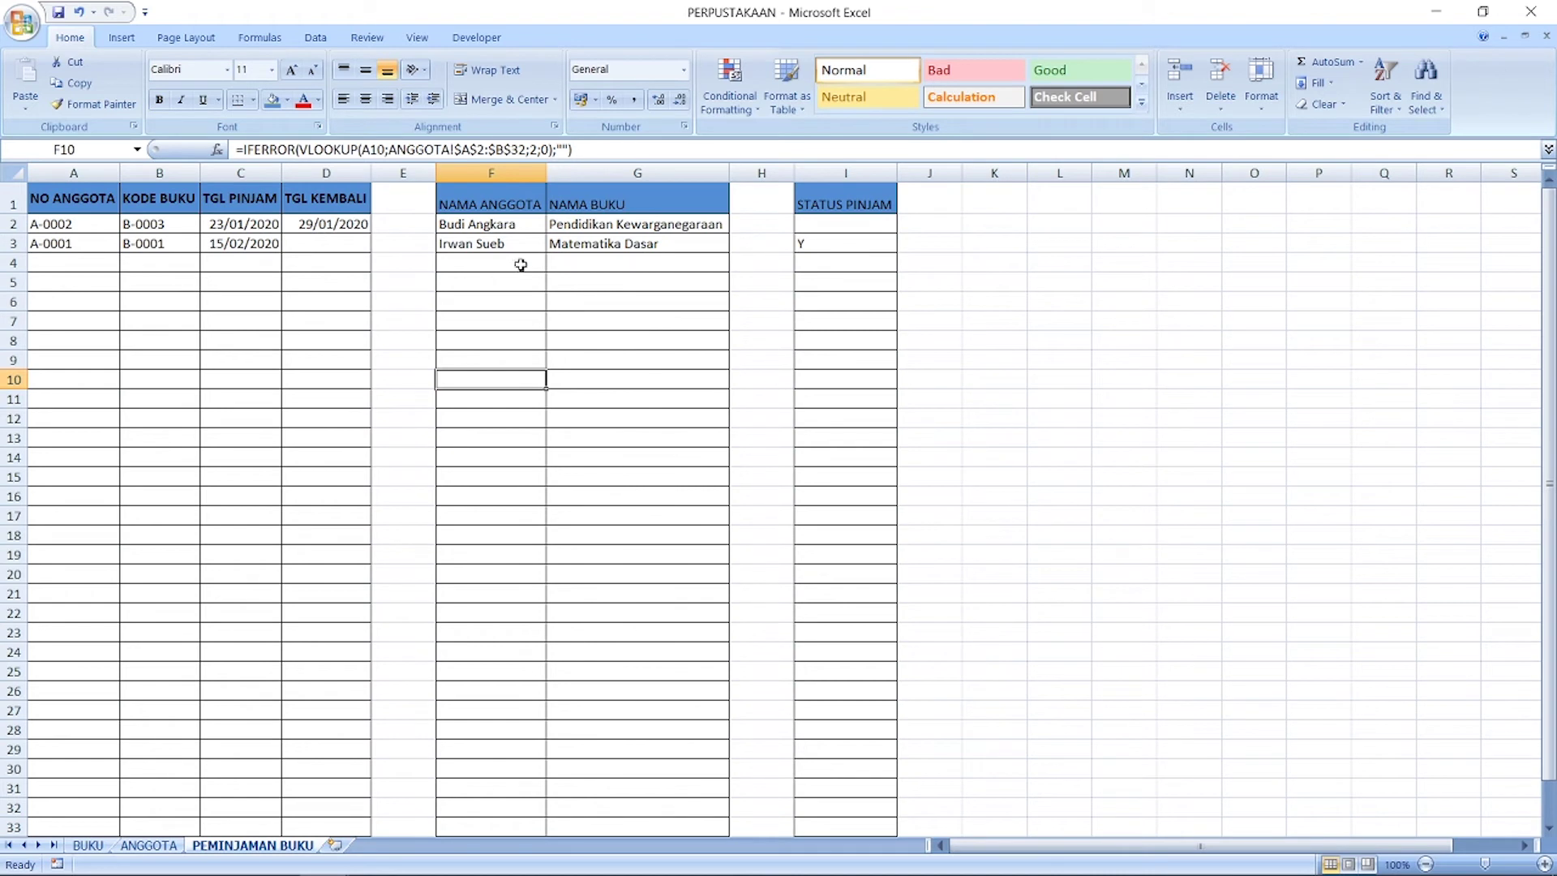
Step: Fill F2:G33 and I2:I33 light olive green
{"action": "left_click_drag", "start_coordinate": [492, 227], "coordinate": [652, 828]}
{"action": "right_click", "coordinate": [652, 827]}
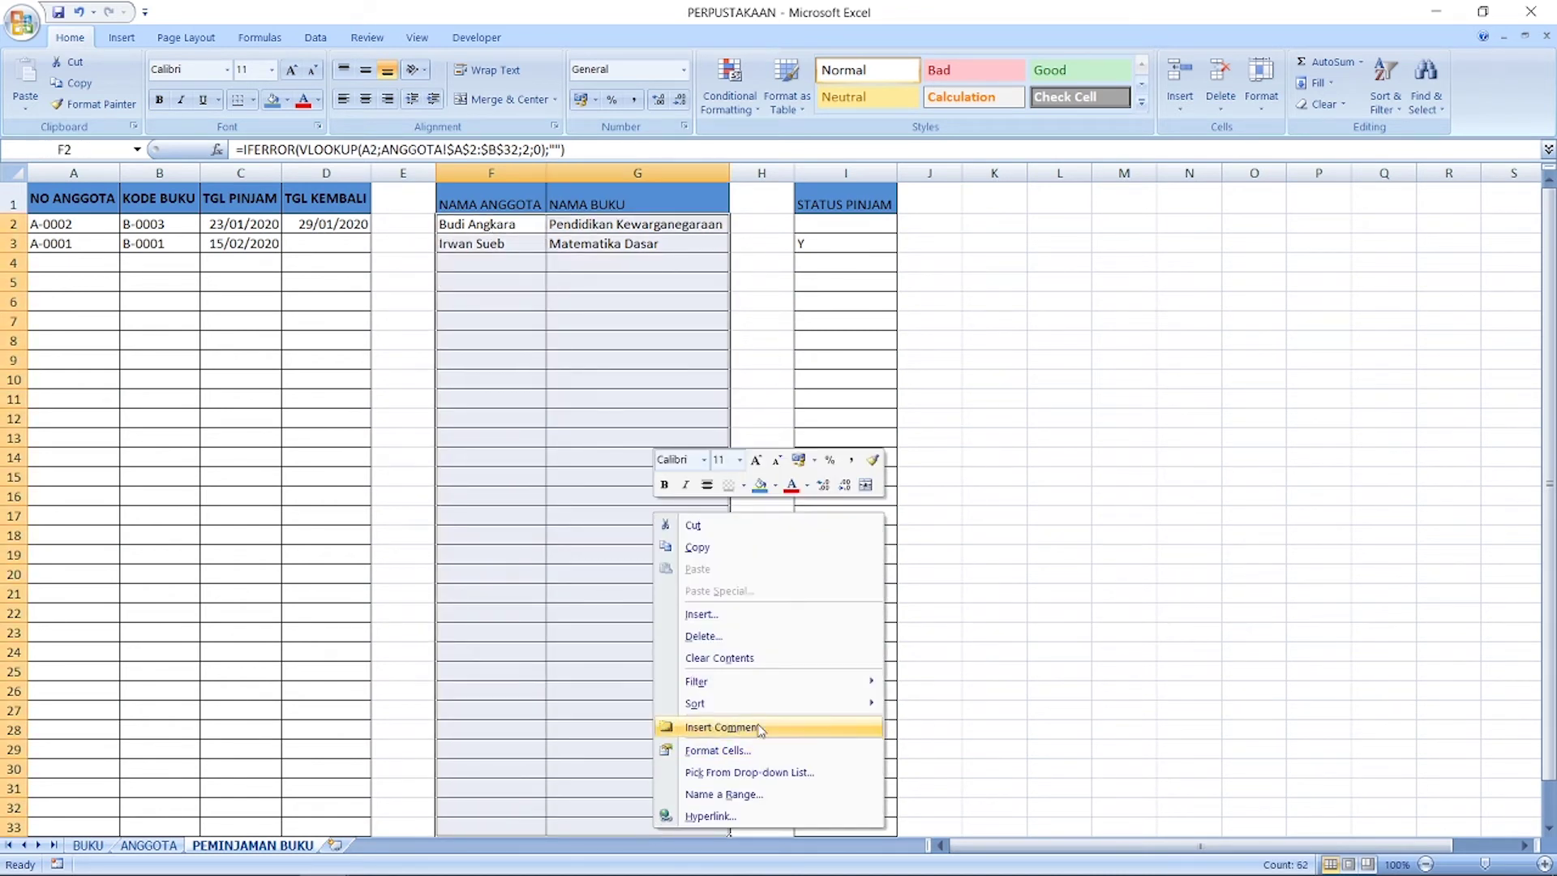
{"action": "left_click", "coordinate": [775, 486]}
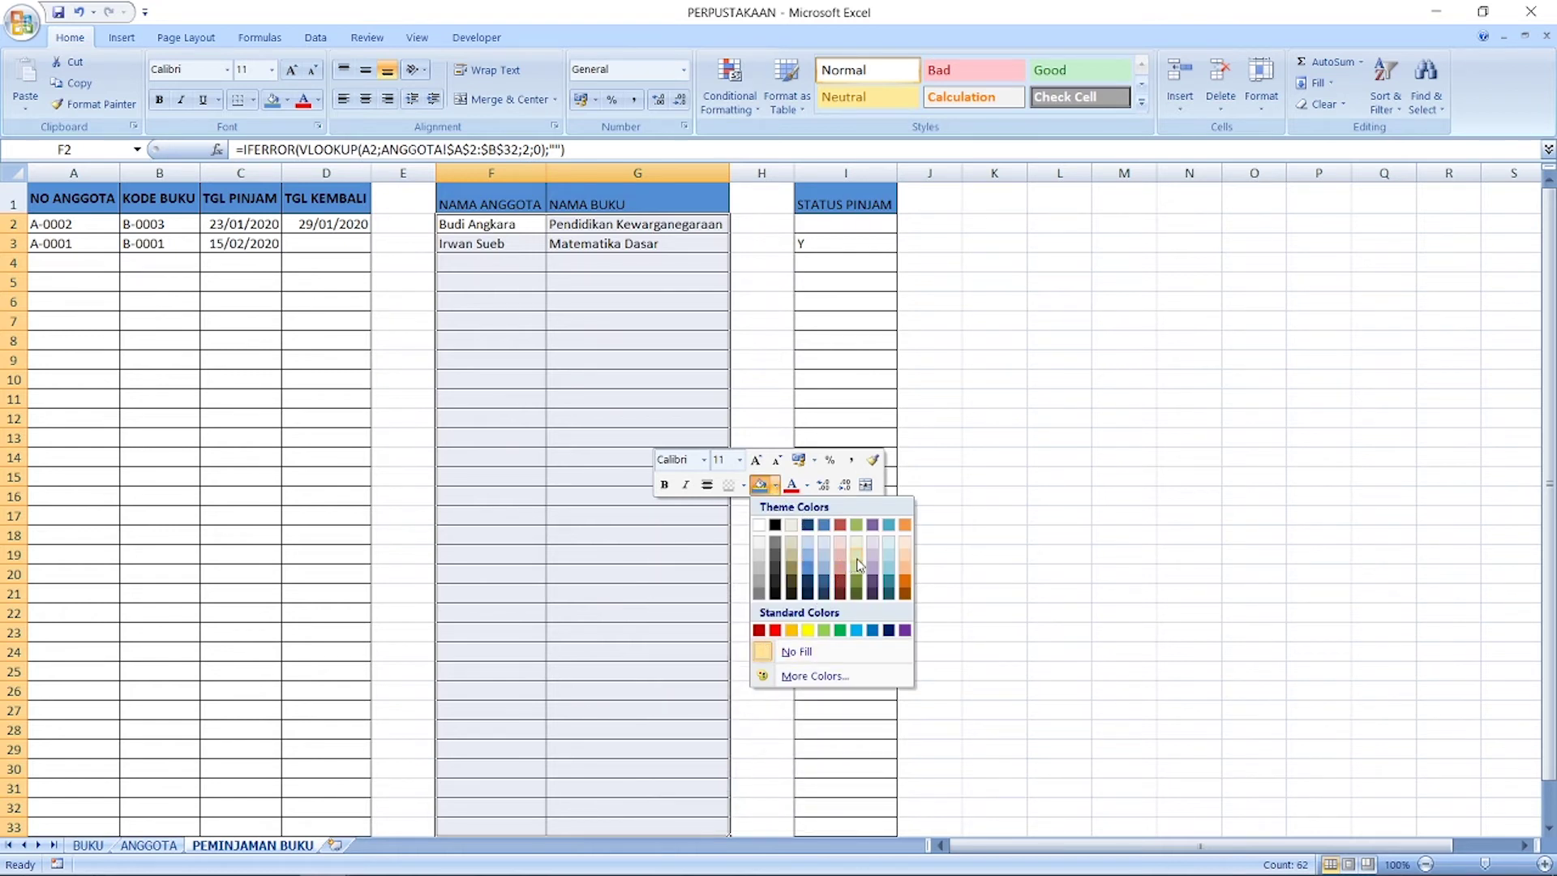
{"action": "left_click", "coordinate": [858, 565]}
{"action": "left_click_drag", "start_coordinate": [832, 227], "coordinate": [834, 795]}
{"action": "left_click_drag", "start_coordinate": [834, 819], "coordinate": [834, 819]}
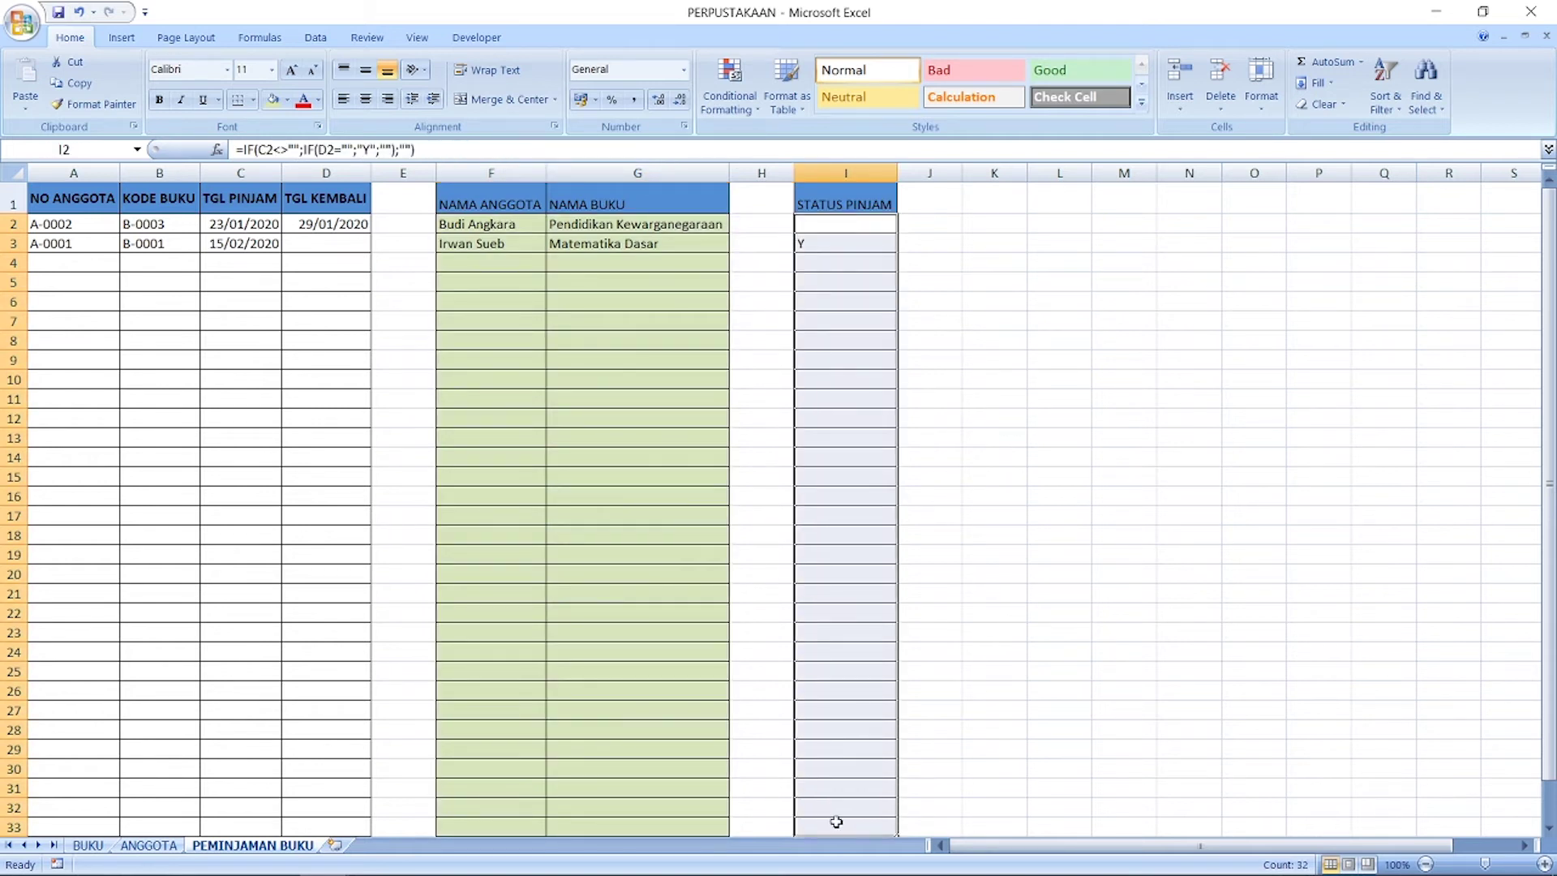
{"action": "right_click", "coordinate": [834, 820]}
{"action": "left_click", "coordinate": [952, 481]}
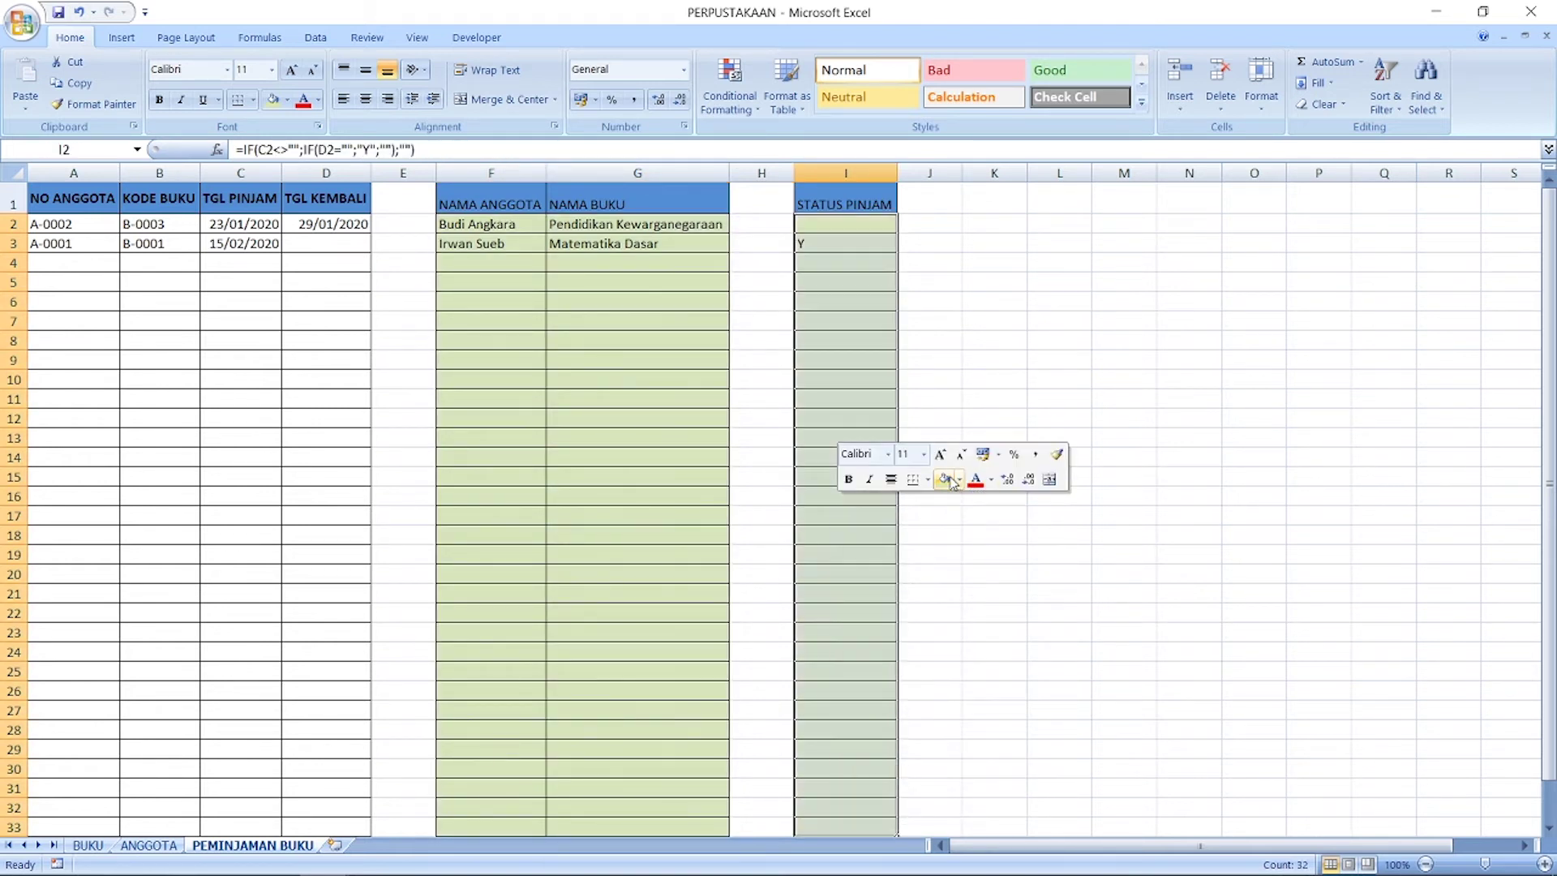
{"action": "left_click", "coordinate": [484, 318]}
Step: Check the G5 and I5 lookup formulas, then save the workbook
{"action": "left_click_drag", "start_coordinate": [589, 291], "coordinate": [589, 292]}
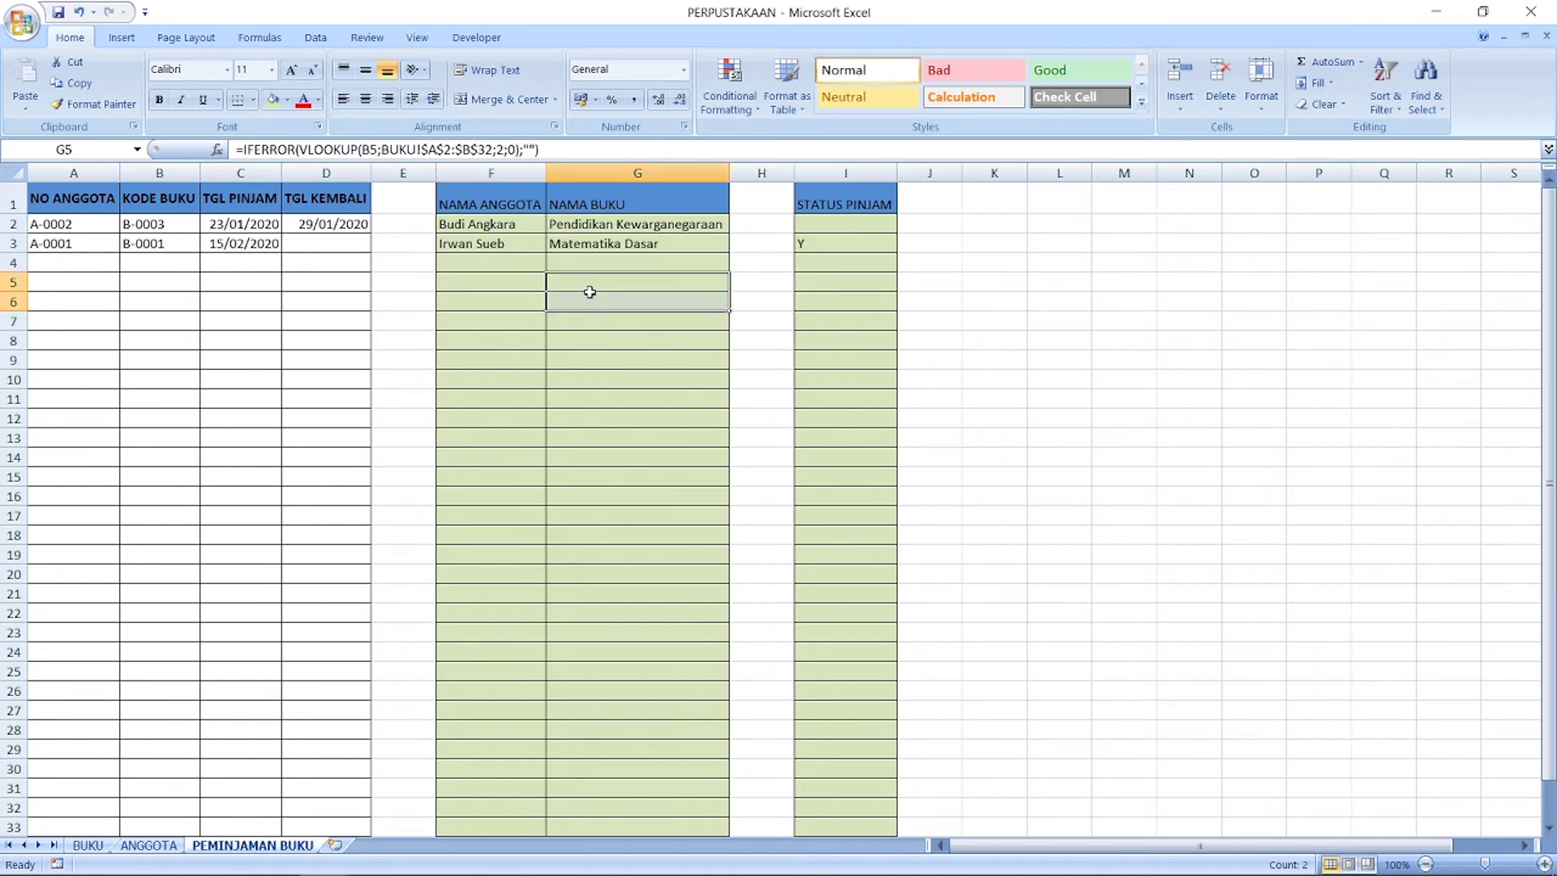
{"action": "left_click", "coordinate": [837, 288]}
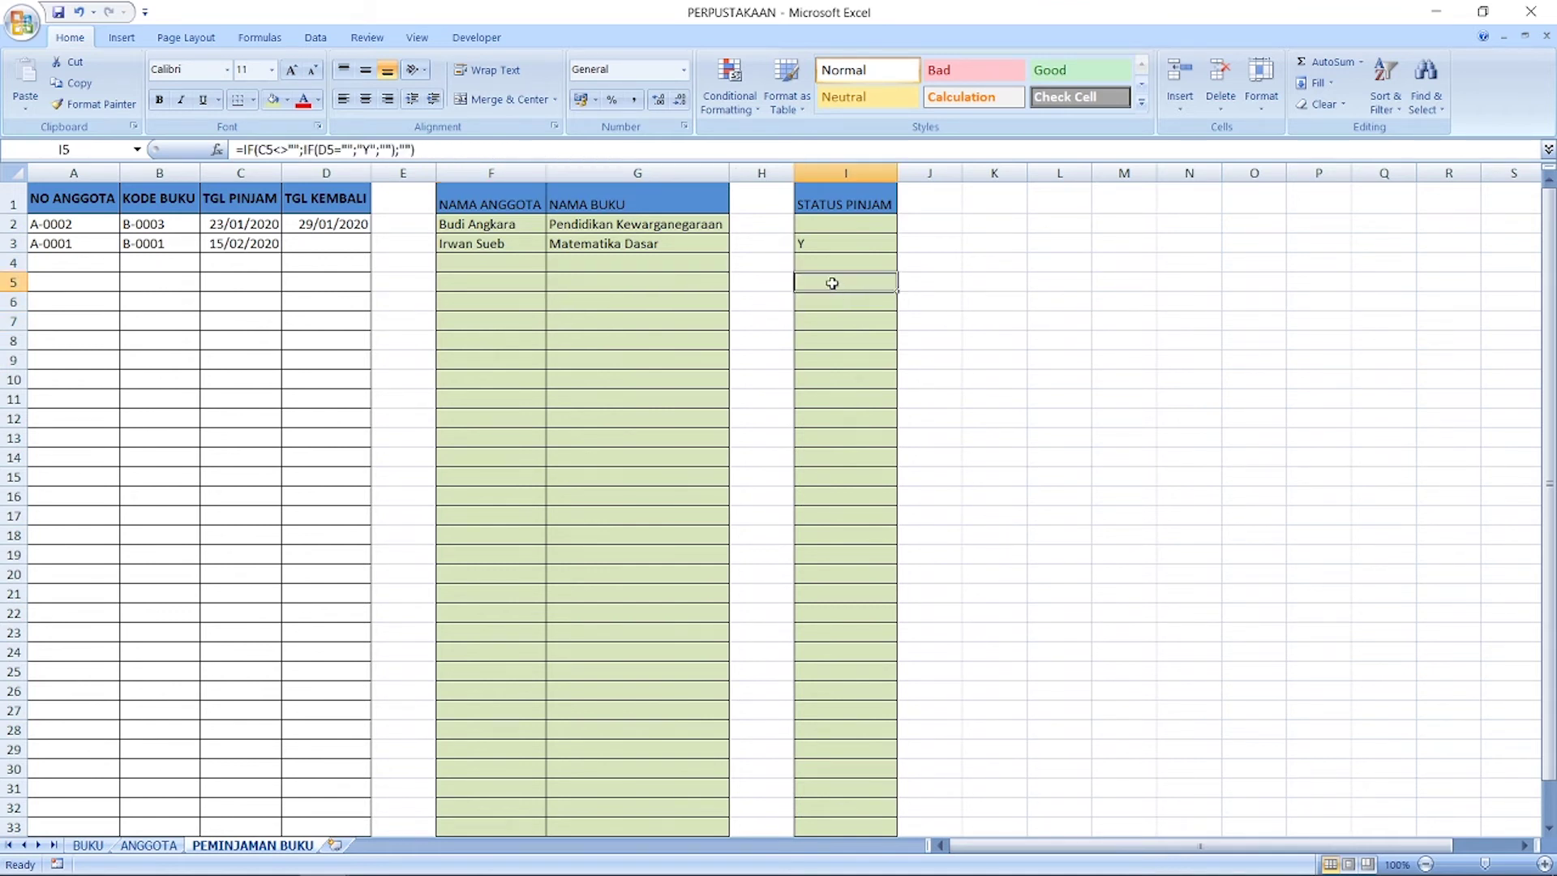
{"action": "left_click", "coordinate": [104, 262]}
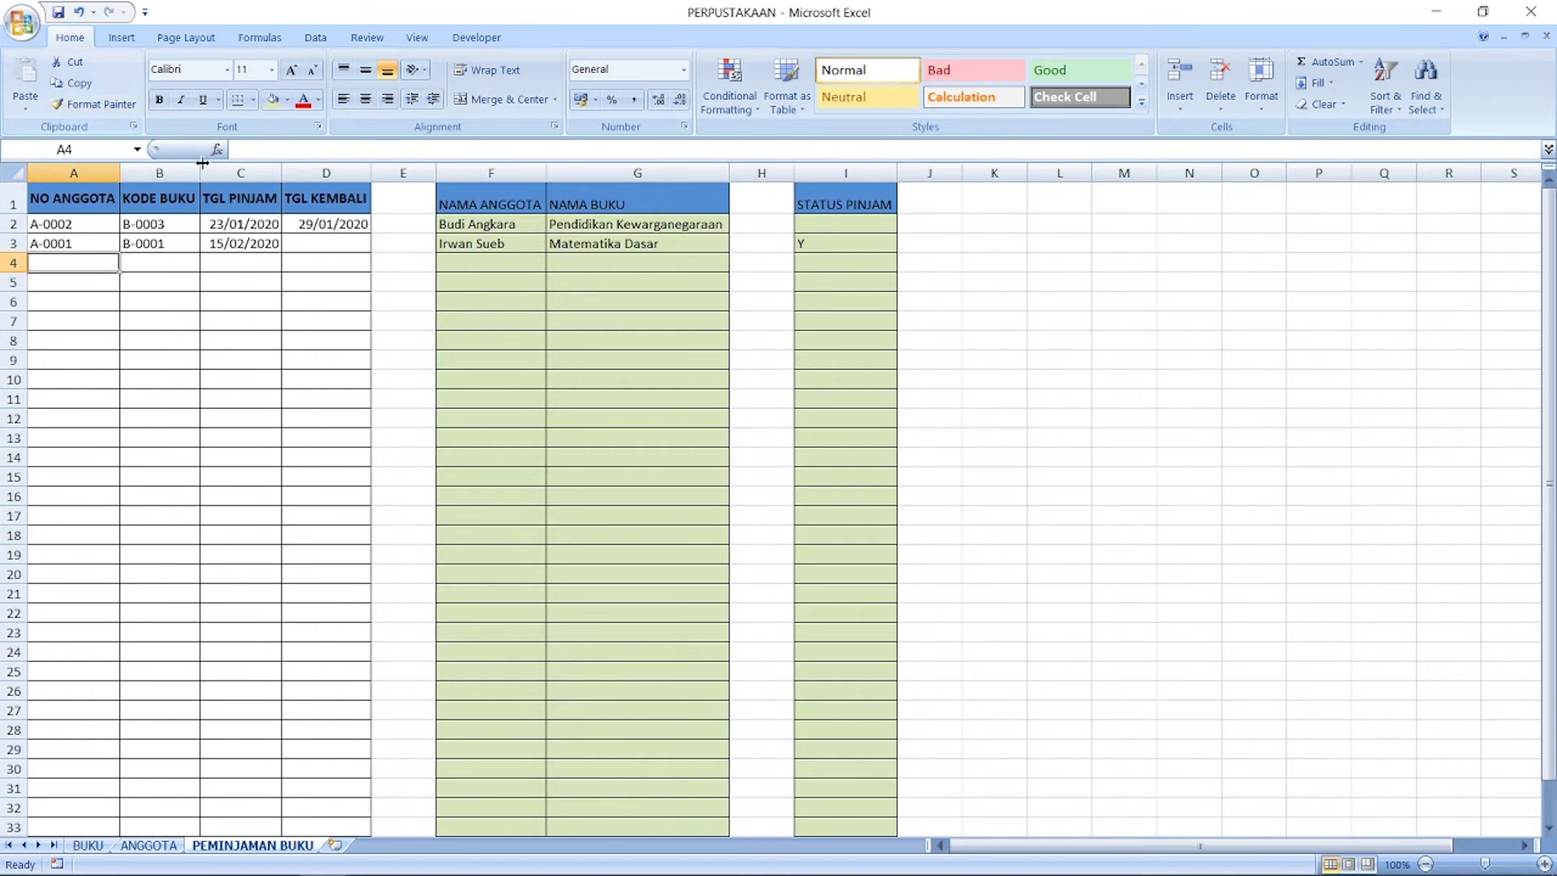
{"action": "left_click", "coordinate": [76, 299]}
{"action": "left_click", "coordinate": [239, 340]}
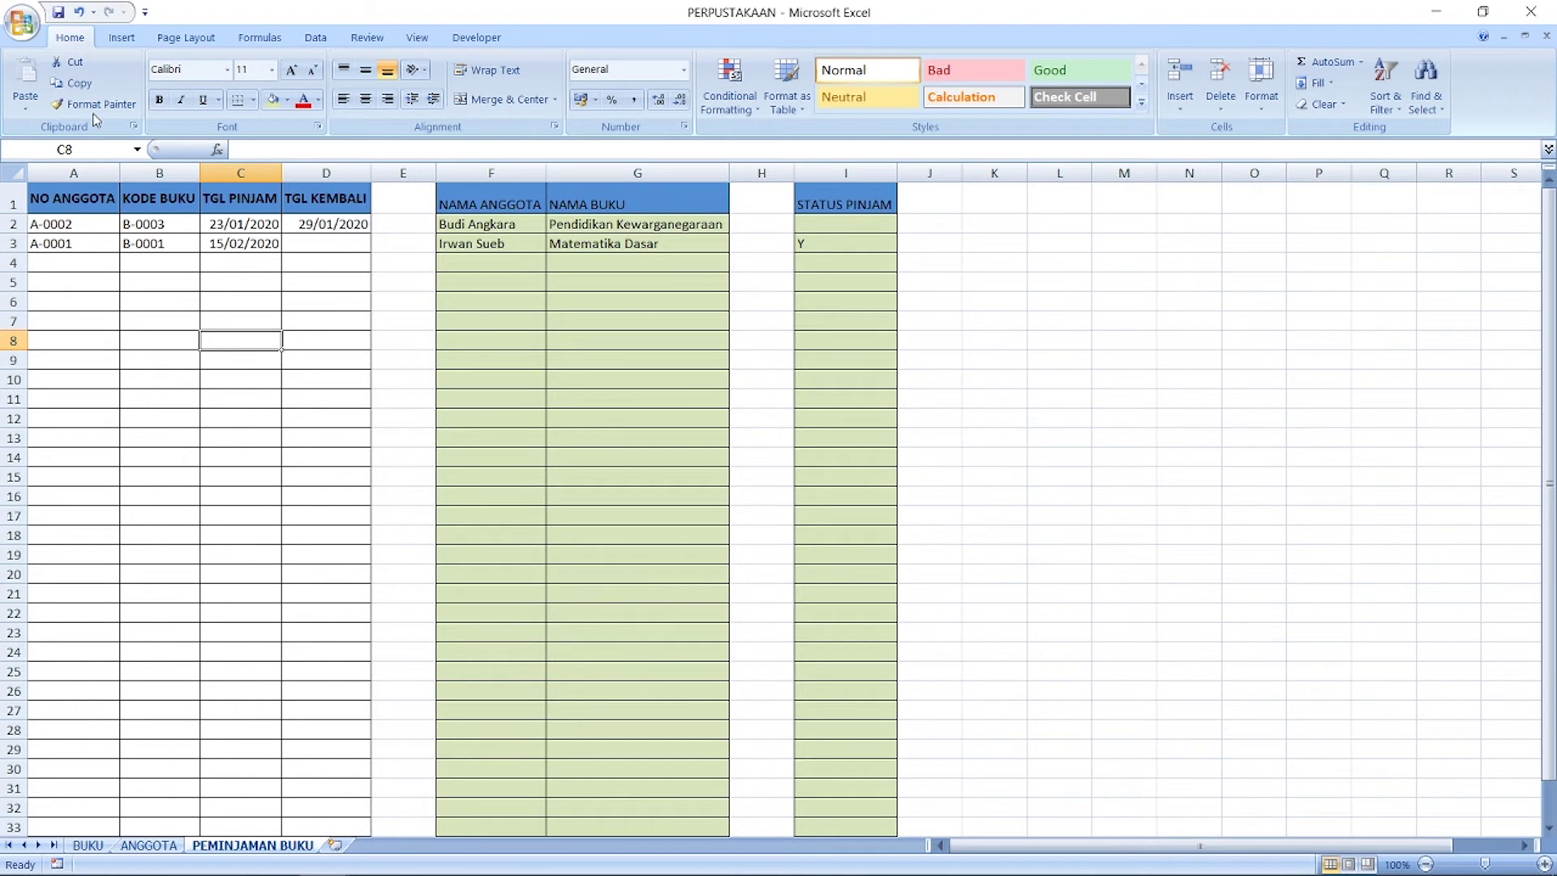
{"action": "left_click", "coordinate": [58, 13]}
{"action": "left_click", "coordinate": [108, 268]}
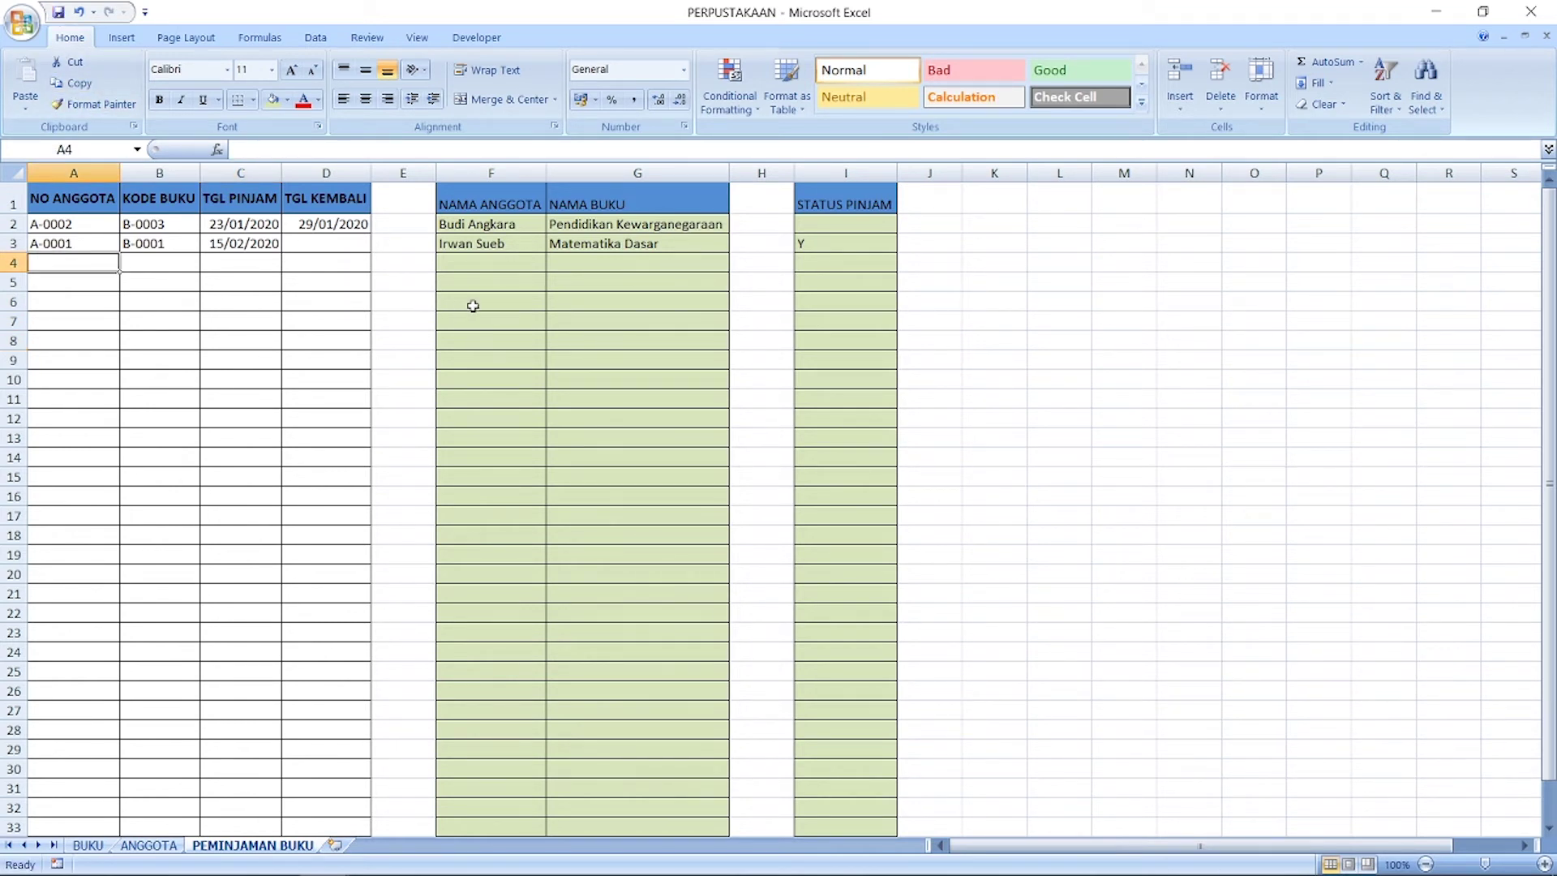
Step: Enter a loan in row 4: member A-0006, book B-0005, date 01/03/2020
{"action": "type", "text": "A"}
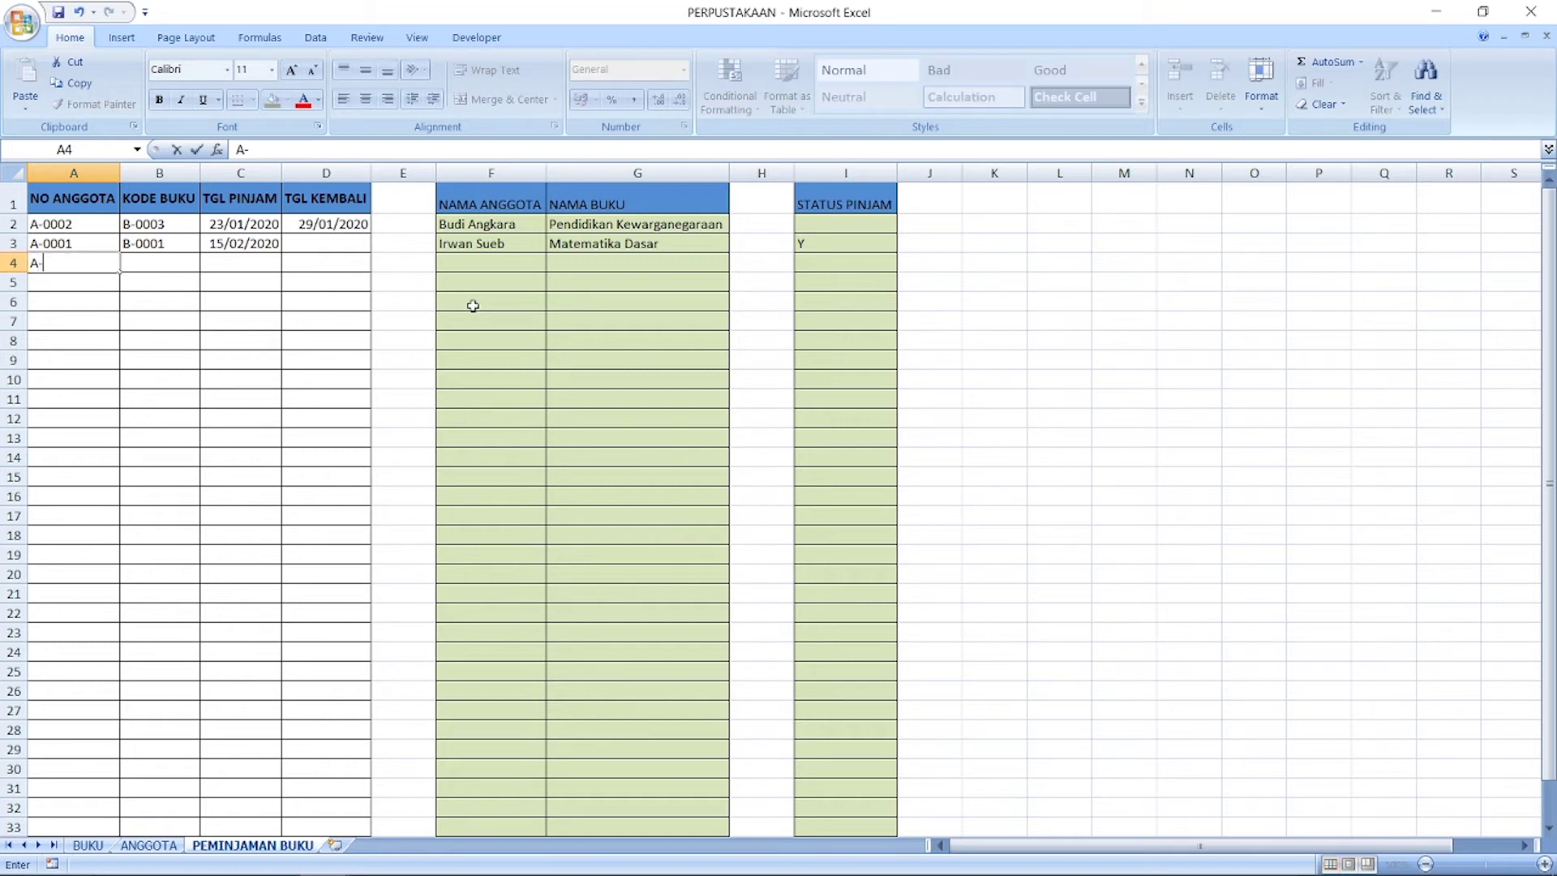
{"action": "type", "text": "-0006"}
{"action": "key", "text": "Return"}
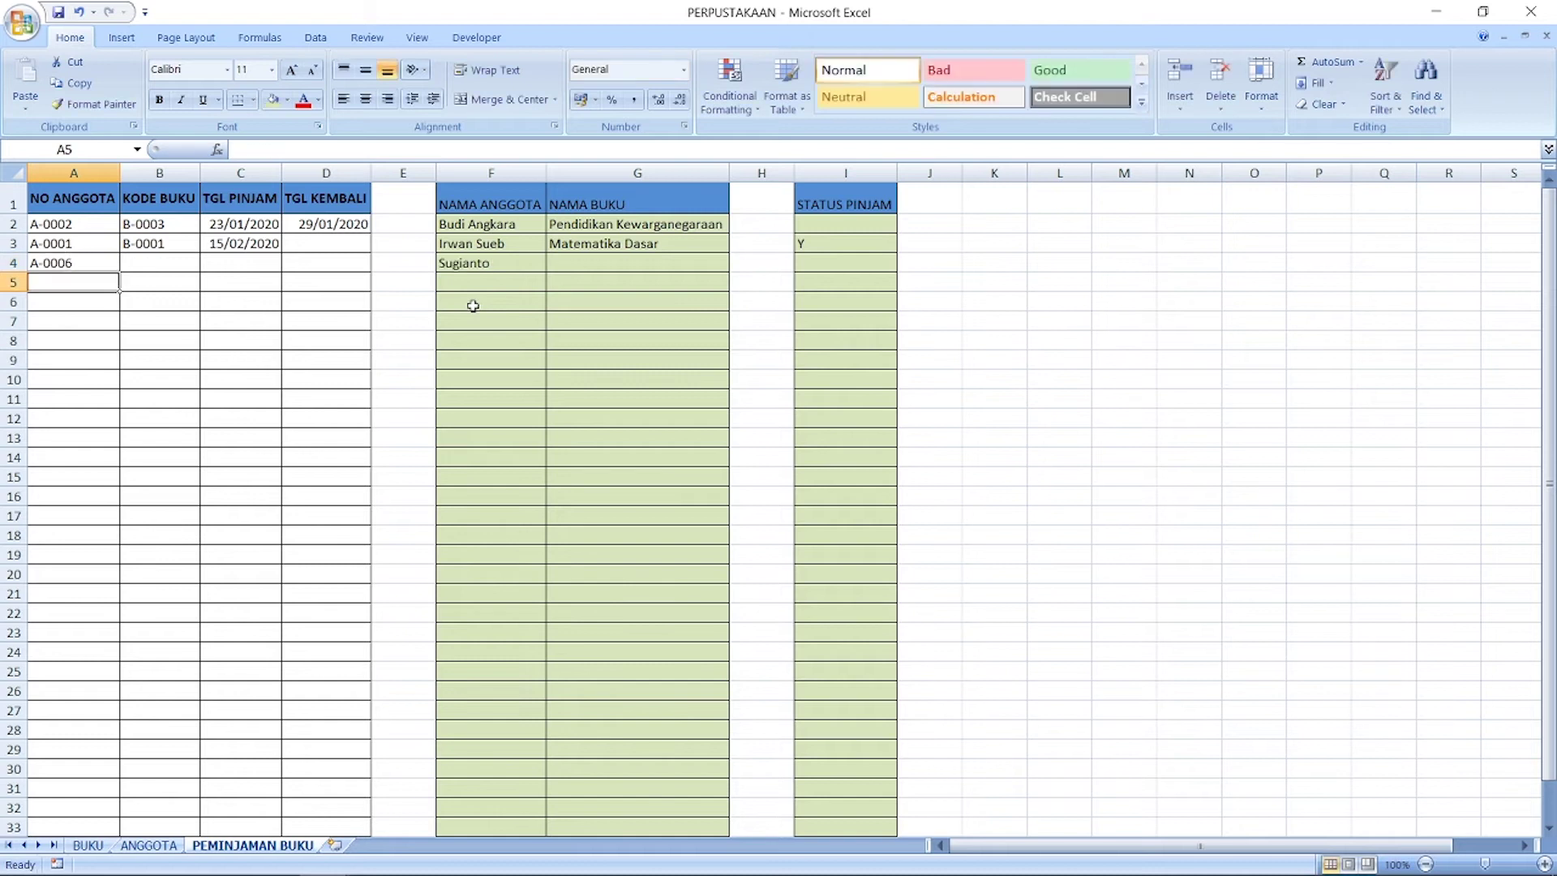
{"action": "key", "text": "Up"}
{"action": "key", "text": "Right"}
{"action": "type", "text": "B"}
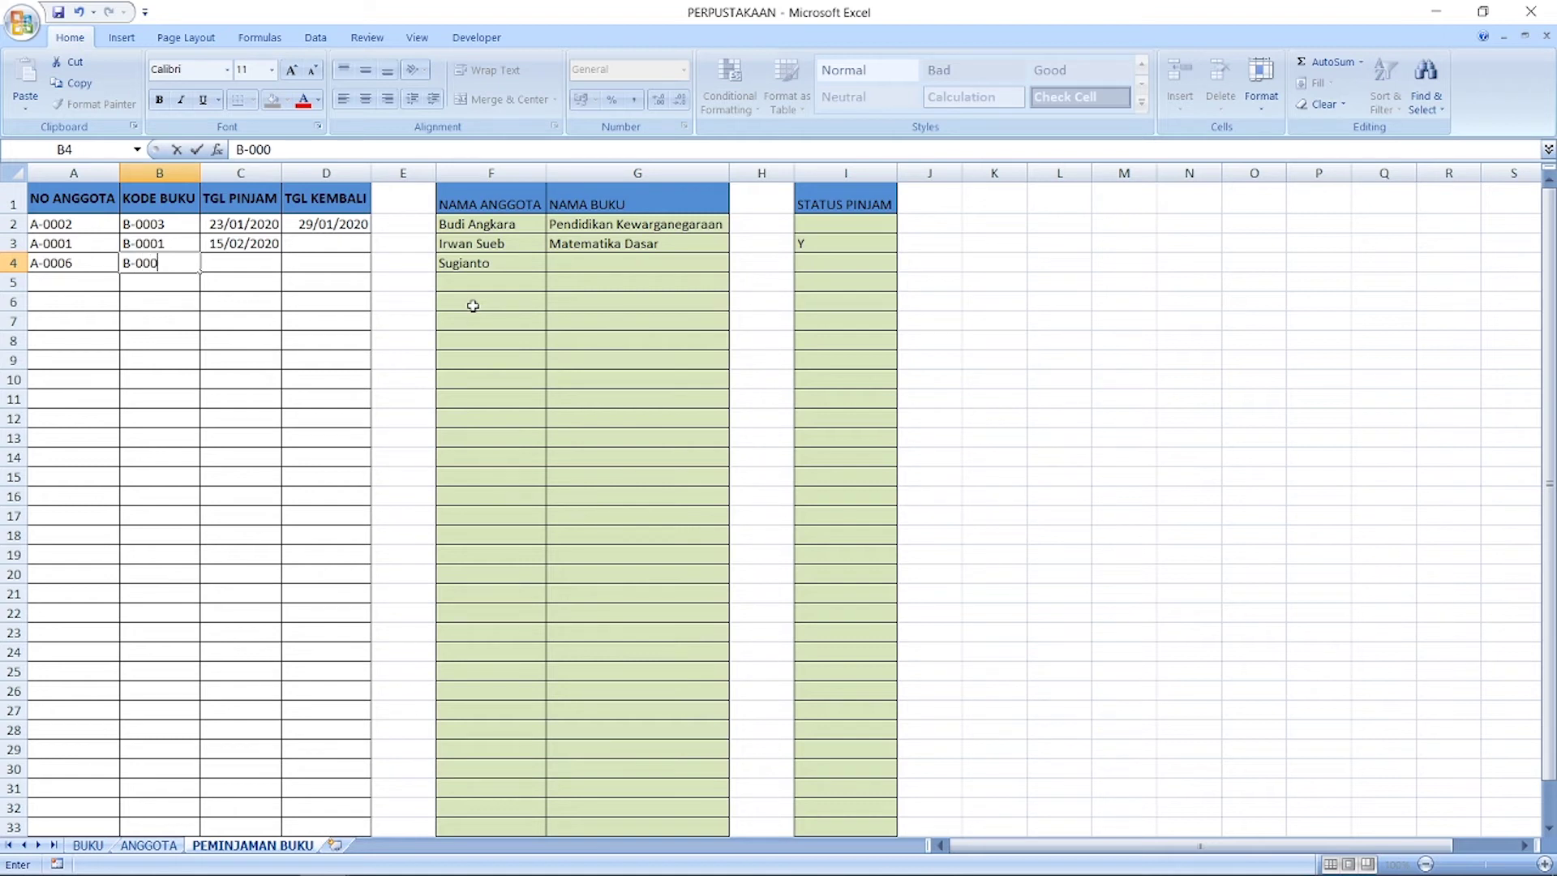
{"action": "type", "text": "-0005"}
{"action": "key", "text": "Return"}
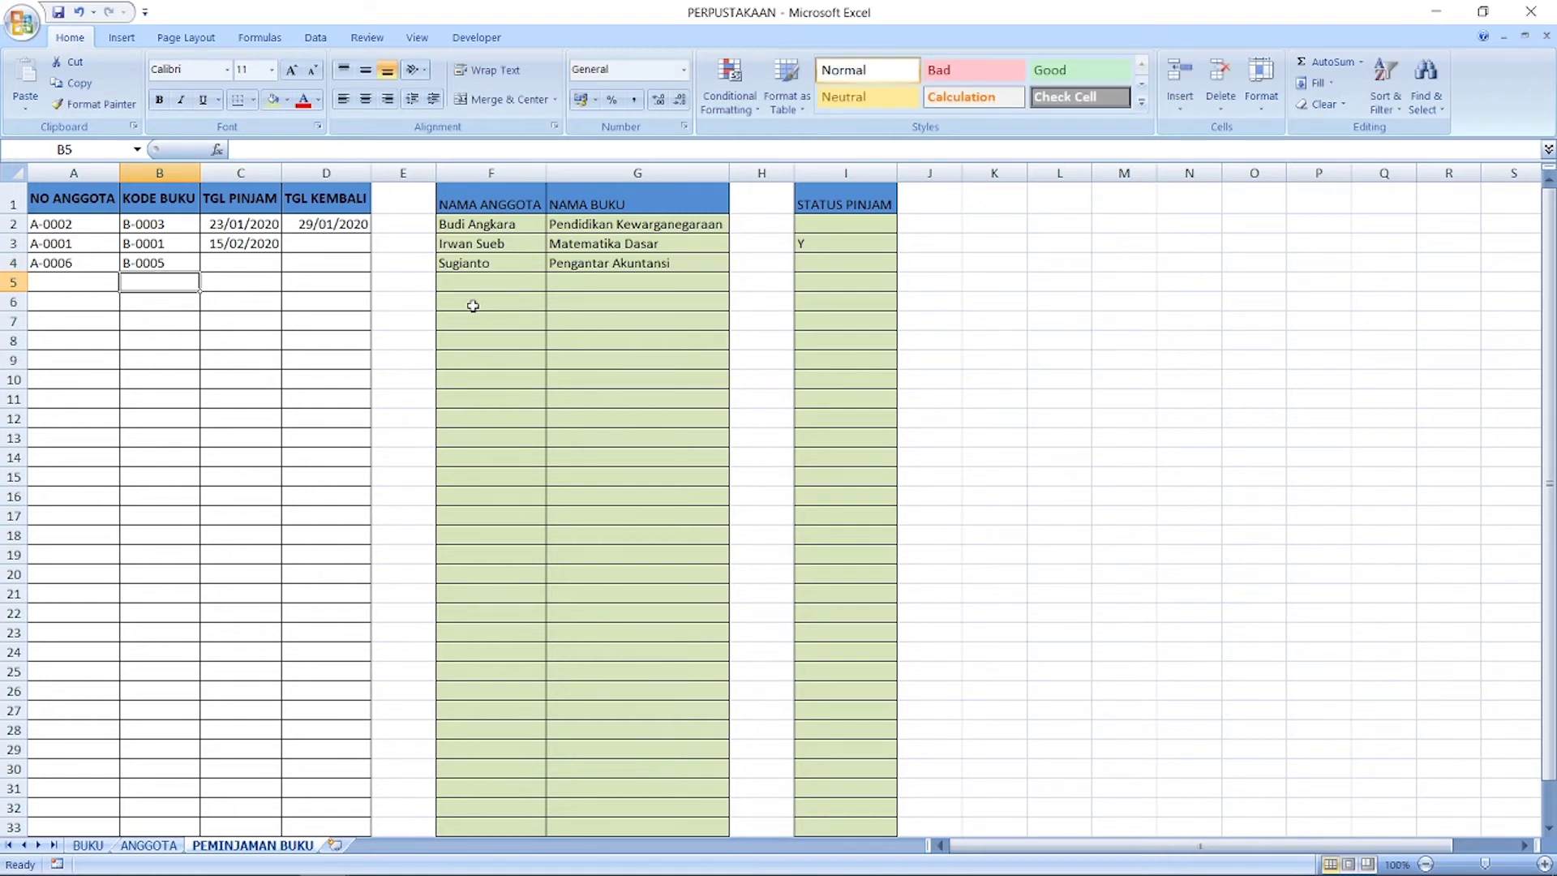
{"action": "key", "text": "Up"}
{"action": "key", "text": "Right"}
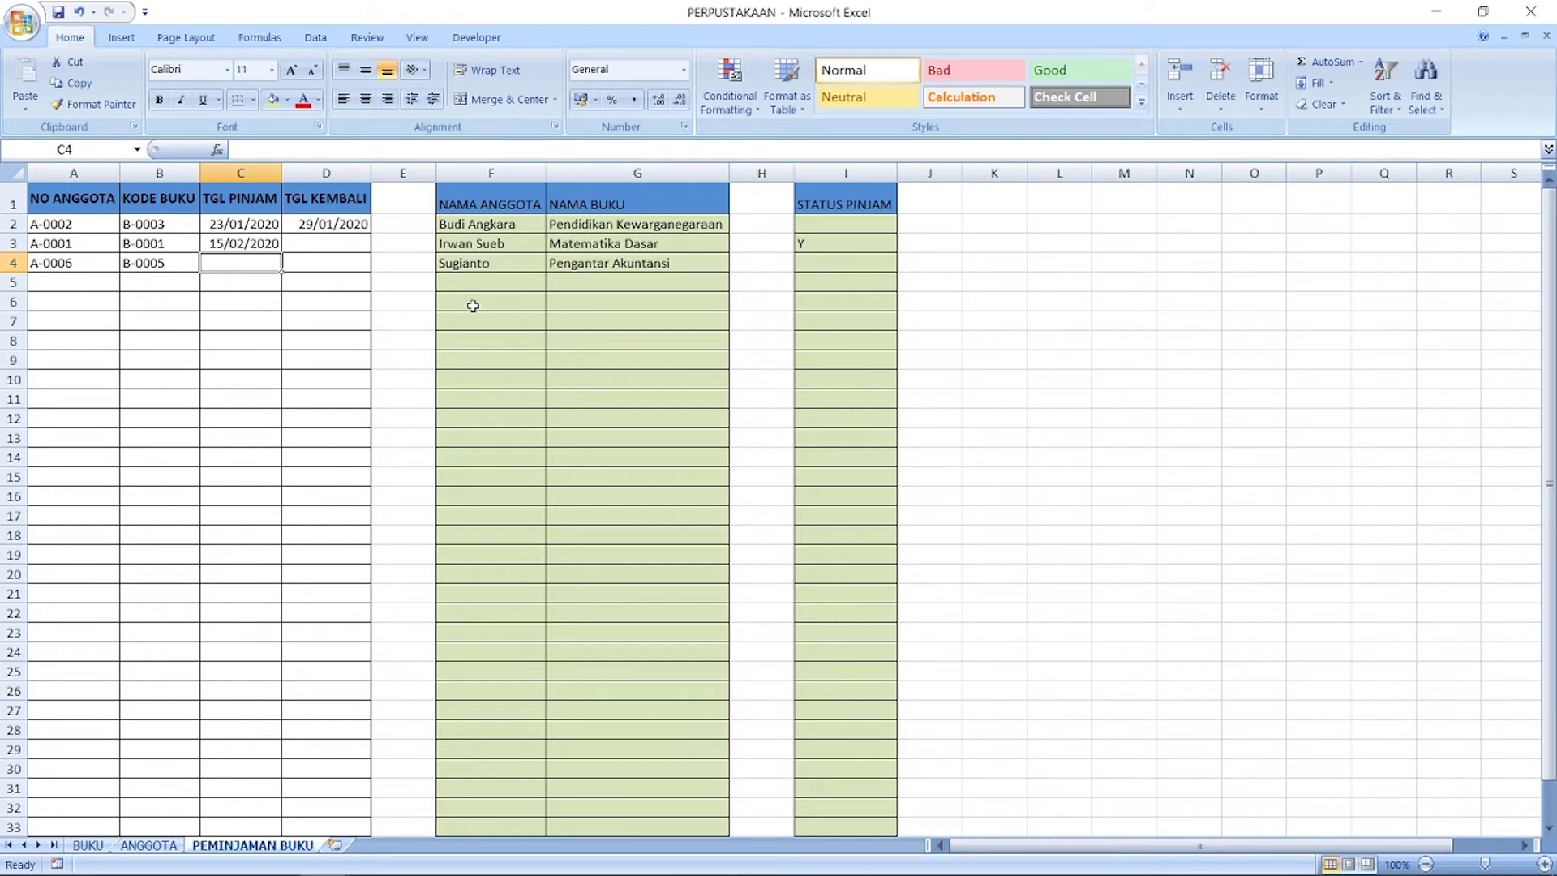
{"action": "type", "text": "1/03/2020"}
{"action": "key", "text": "Return"}
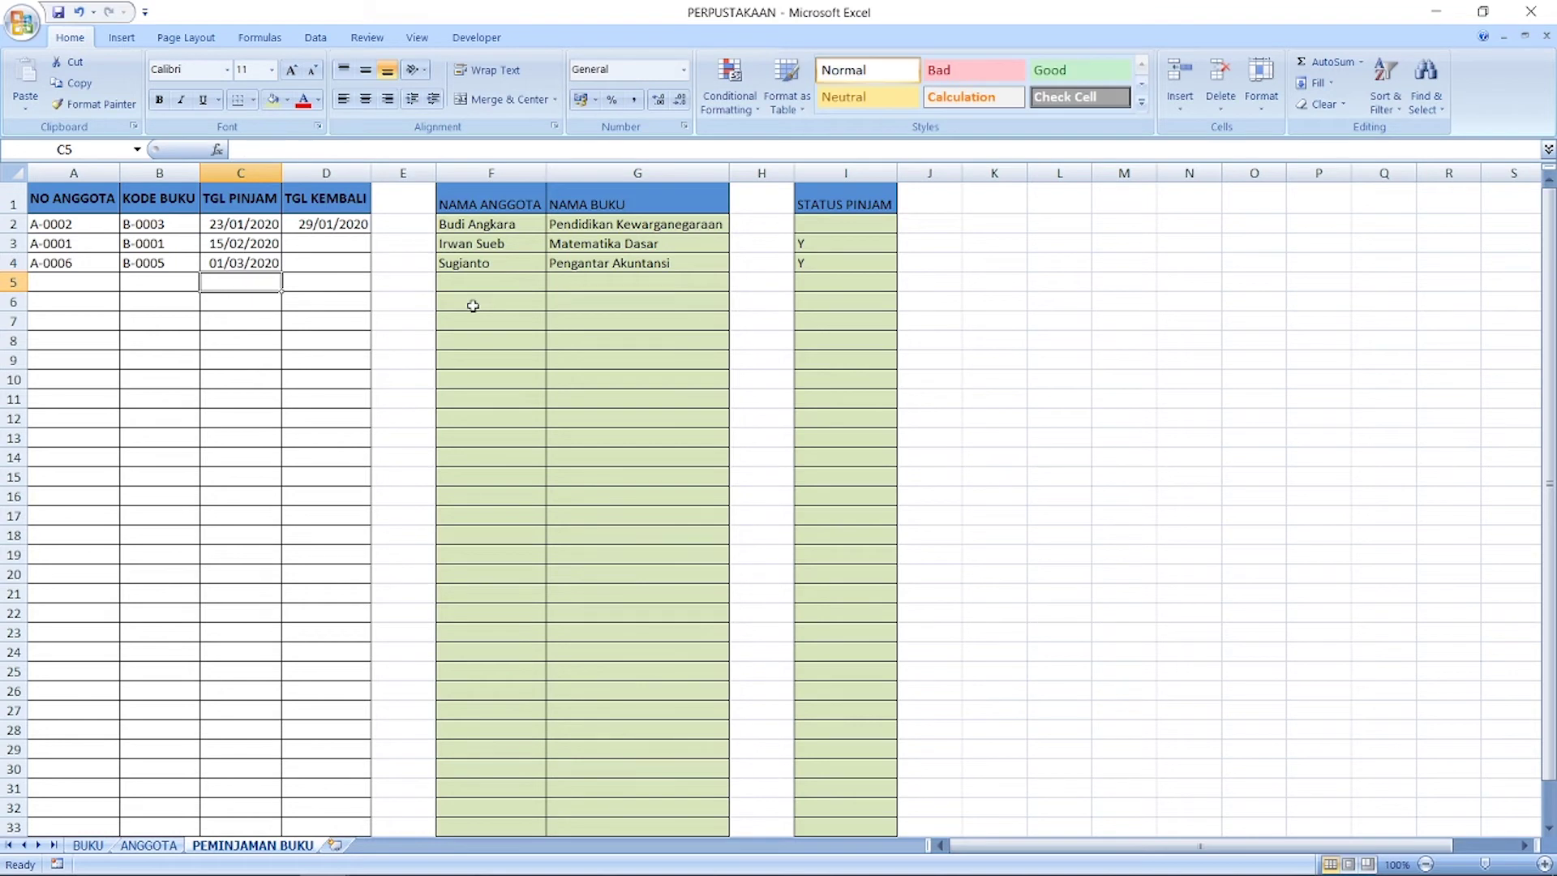
Step: Enter a loan in row 5: member A-0007, book B-0003, date 01/03/2020
{"action": "key", "text": "Left"}
{"action": "key", "text": "Left"}
{"action": "type", "text": "A-000"}
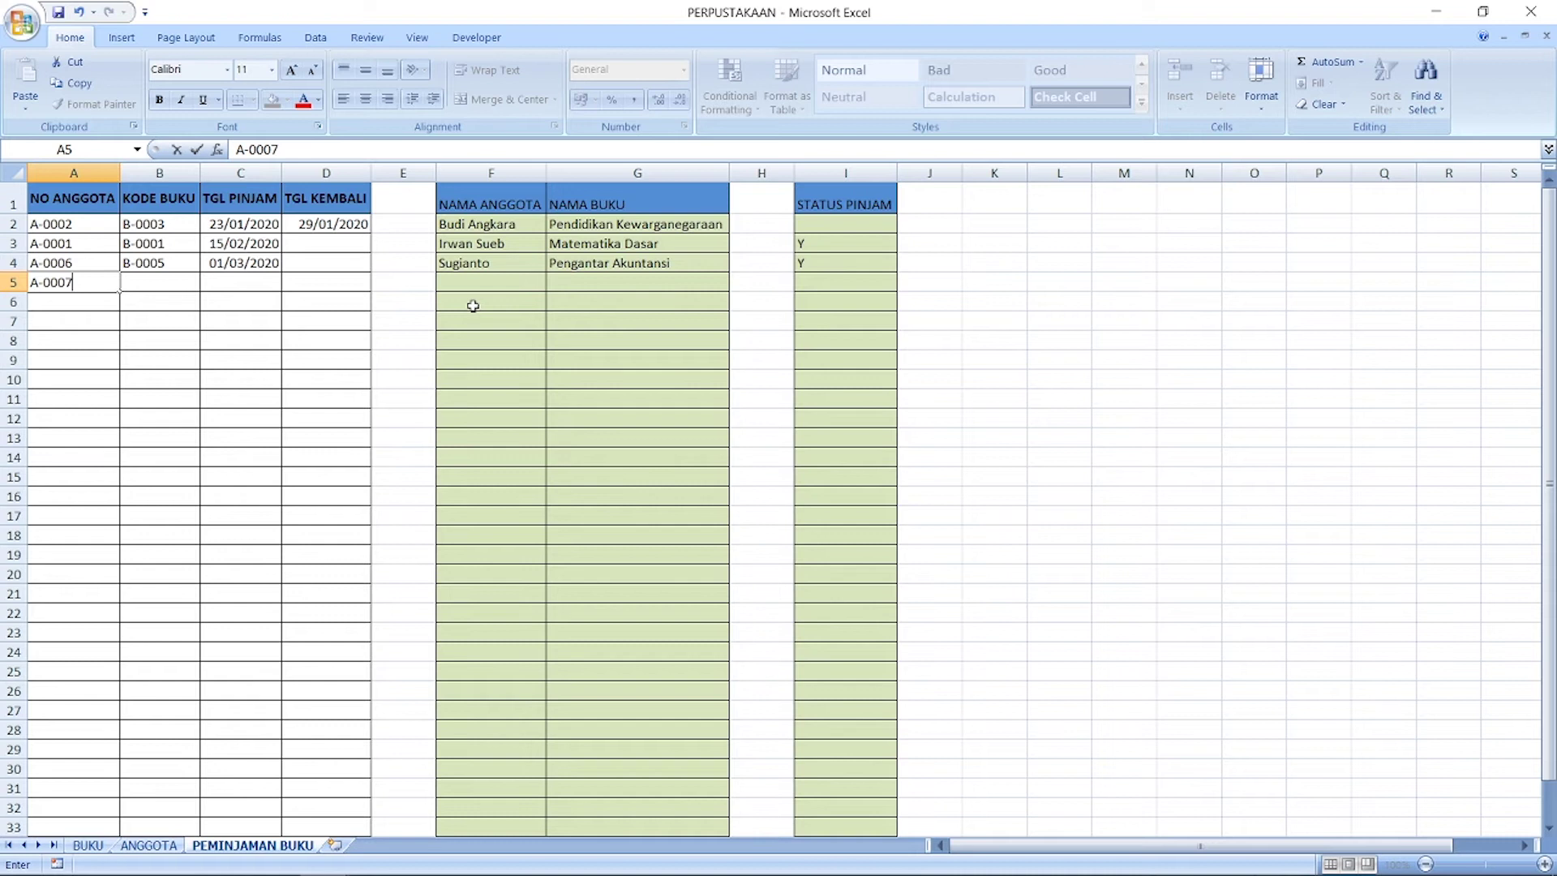
{"action": "key", "text": "Tab"}
{"action": "type", "text": "B"}
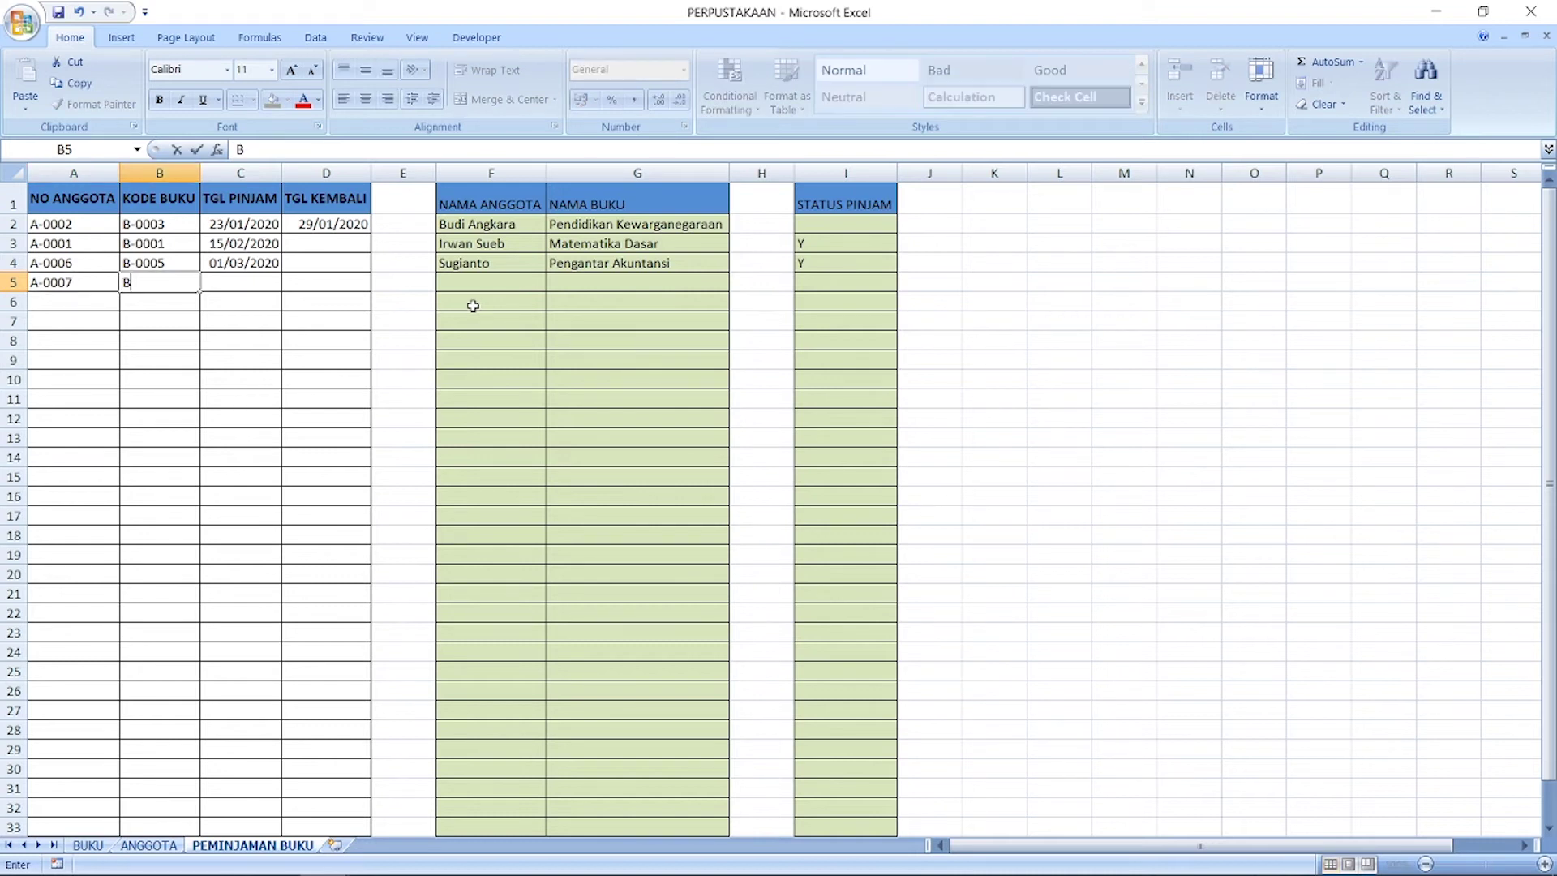
{"action": "type", "text": "-0003"}
{"action": "key", "text": "Return"}
{"action": "key", "text": "Up"}
{"action": "key", "text": "Right"}
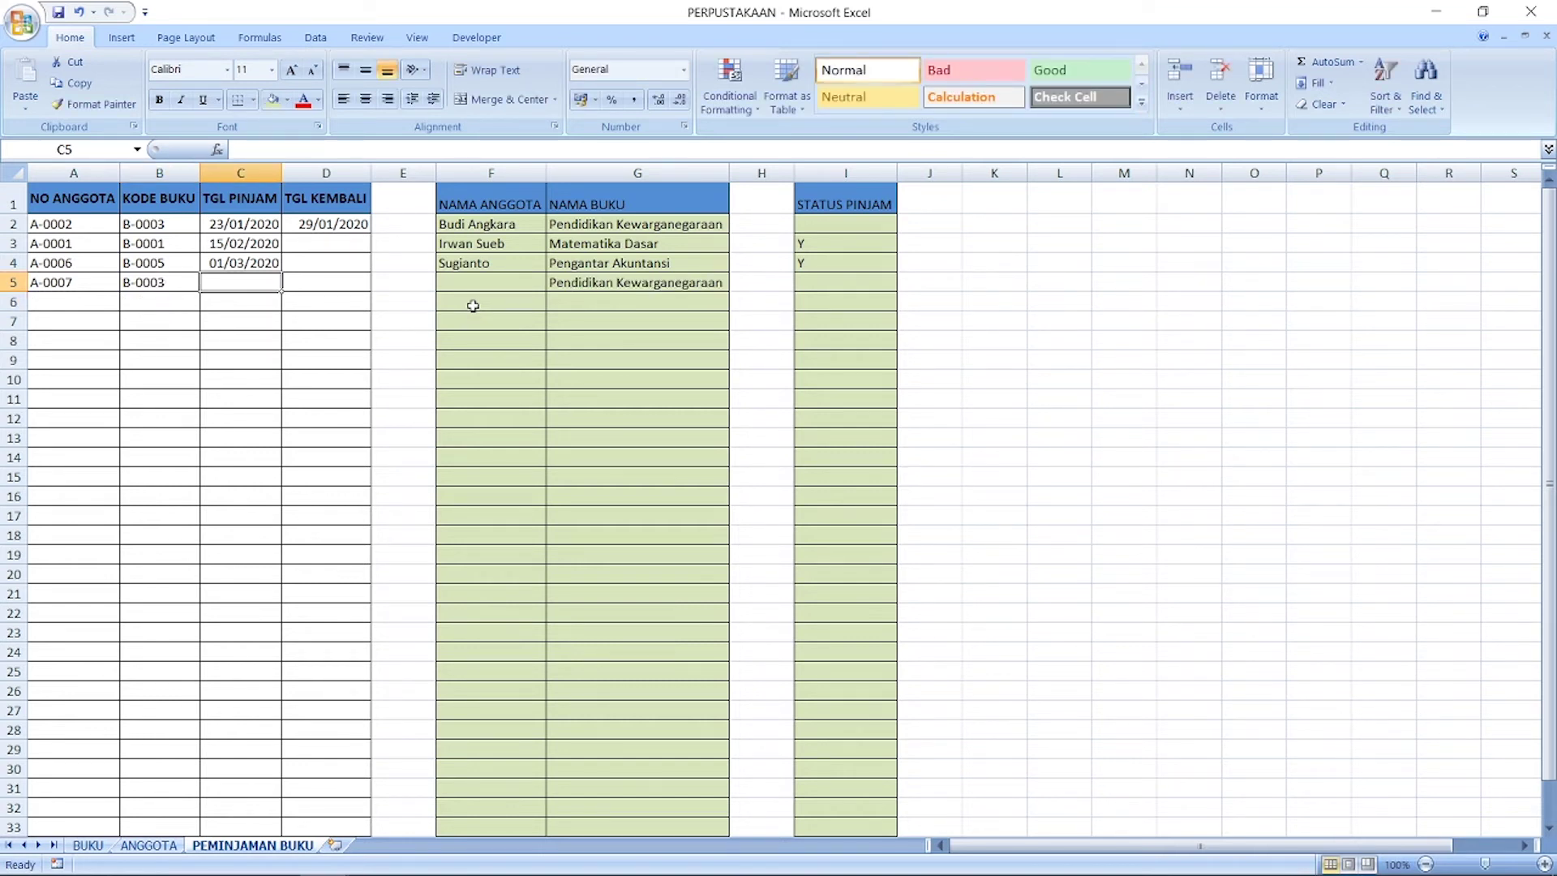
{"action": "type", "text": "1/03/2020"}
{"action": "key", "text": "Return"}
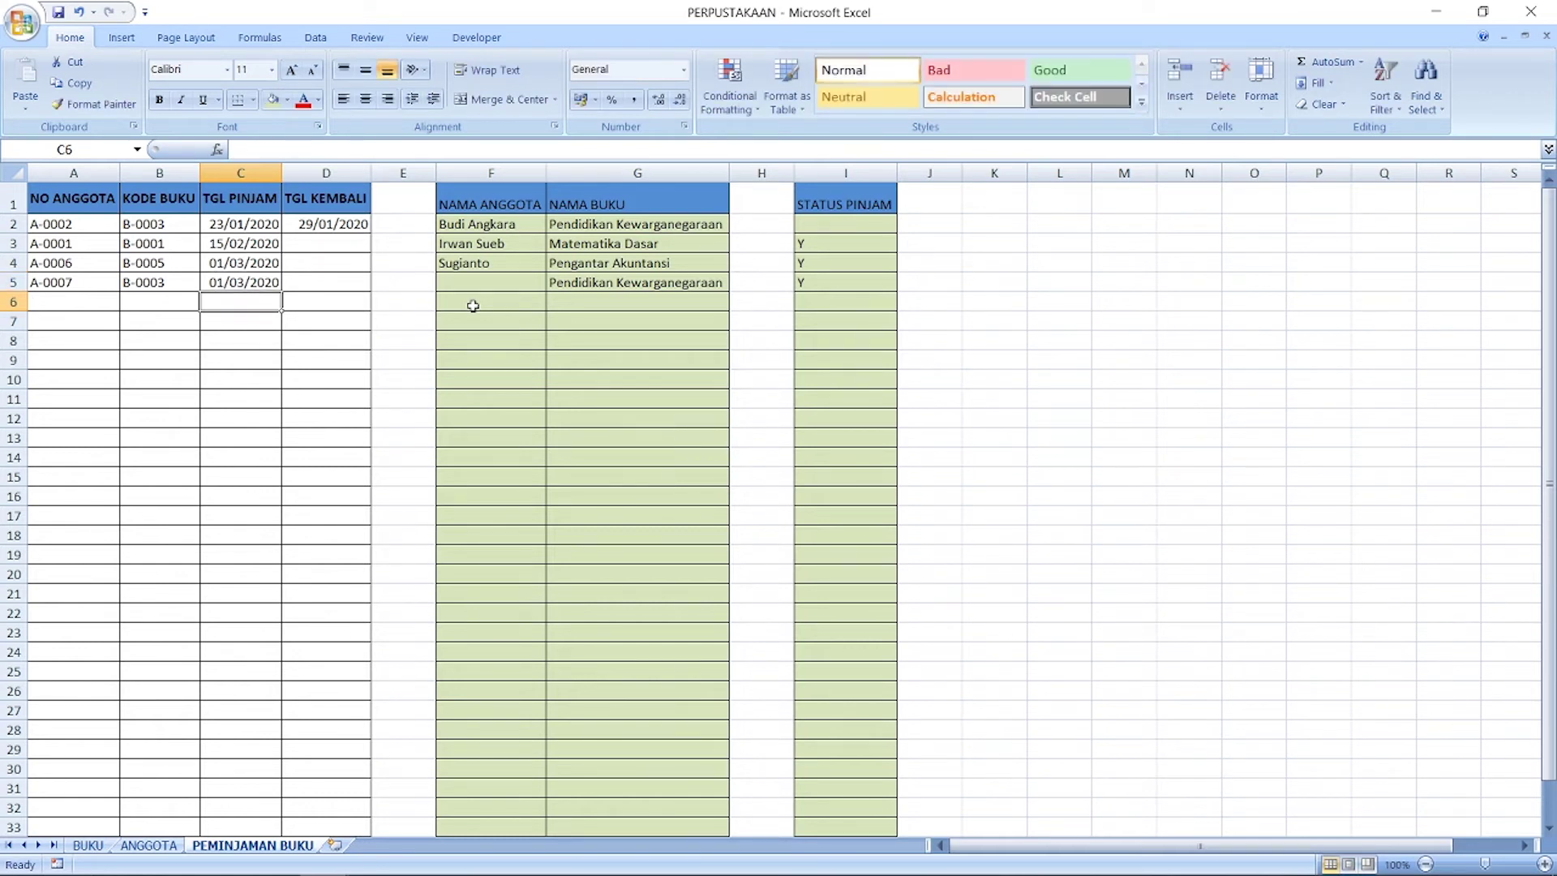
{"action": "key", "text": "Up"}
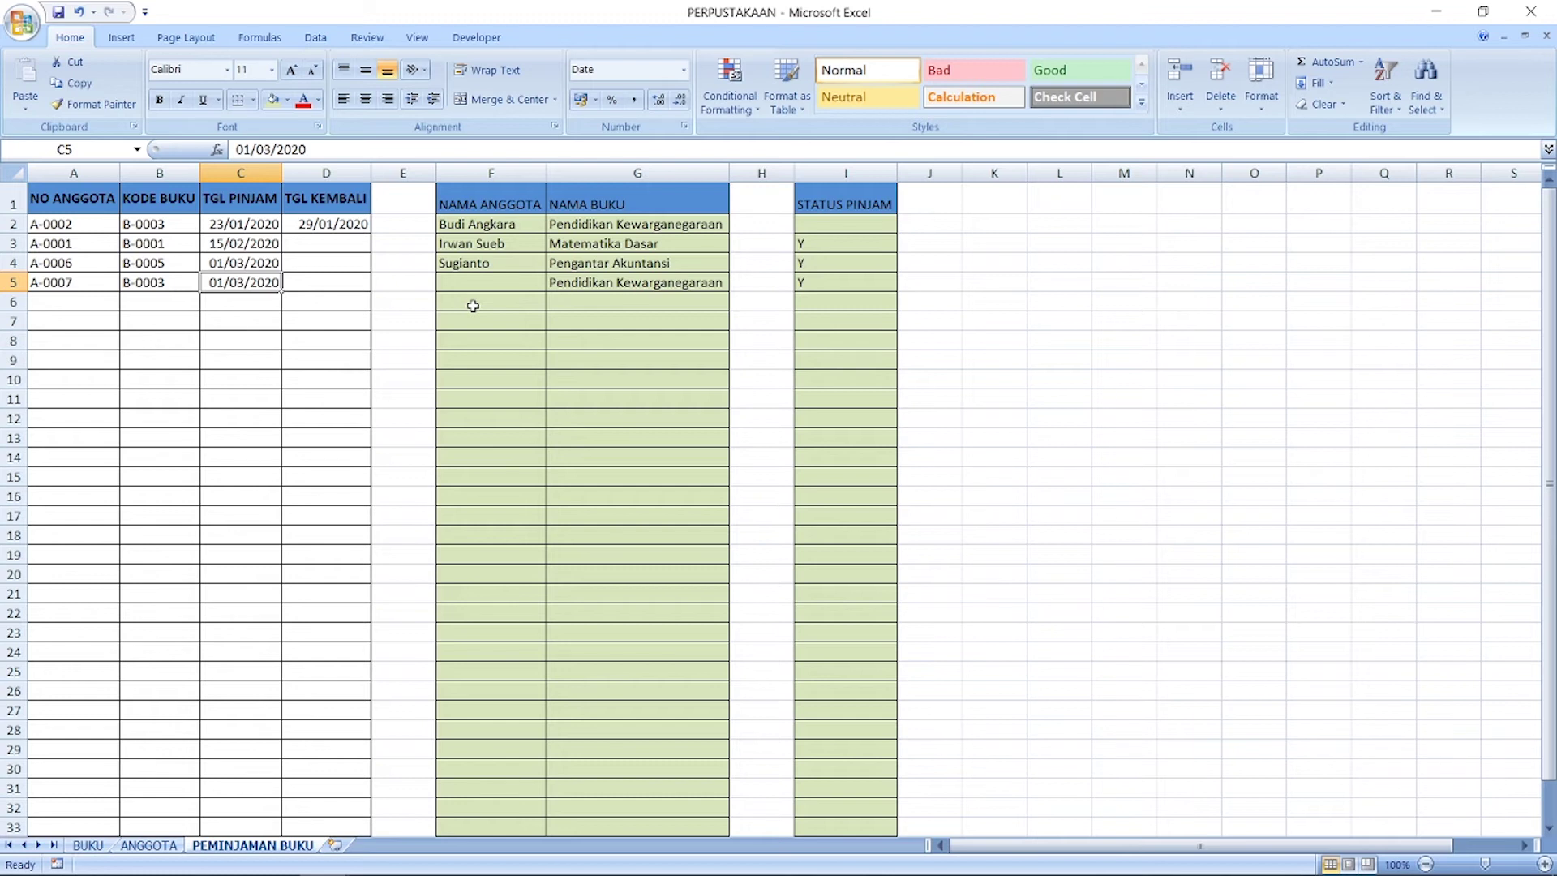
{"action": "key", "text": "Down"}
{"action": "key", "text": "Down"}
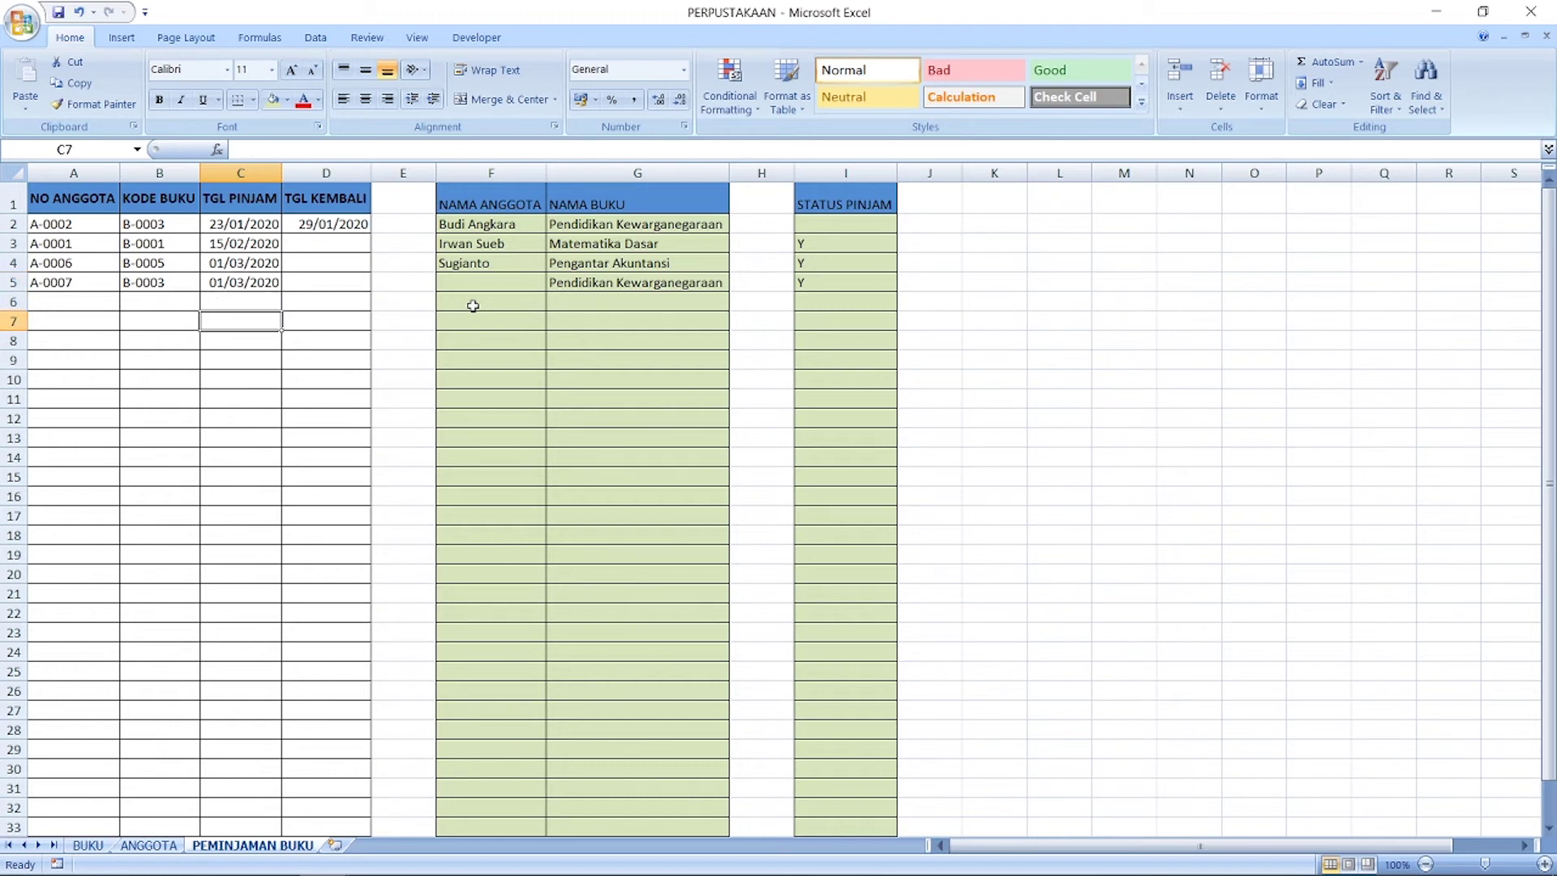
{"action": "key", "text": "Up"}
{"action": "key", "text": "Up"}
{"action": "key", "text": "Up"}
{"action": "key", "text": "Left"}
{"action": "key", "text": "Left"}
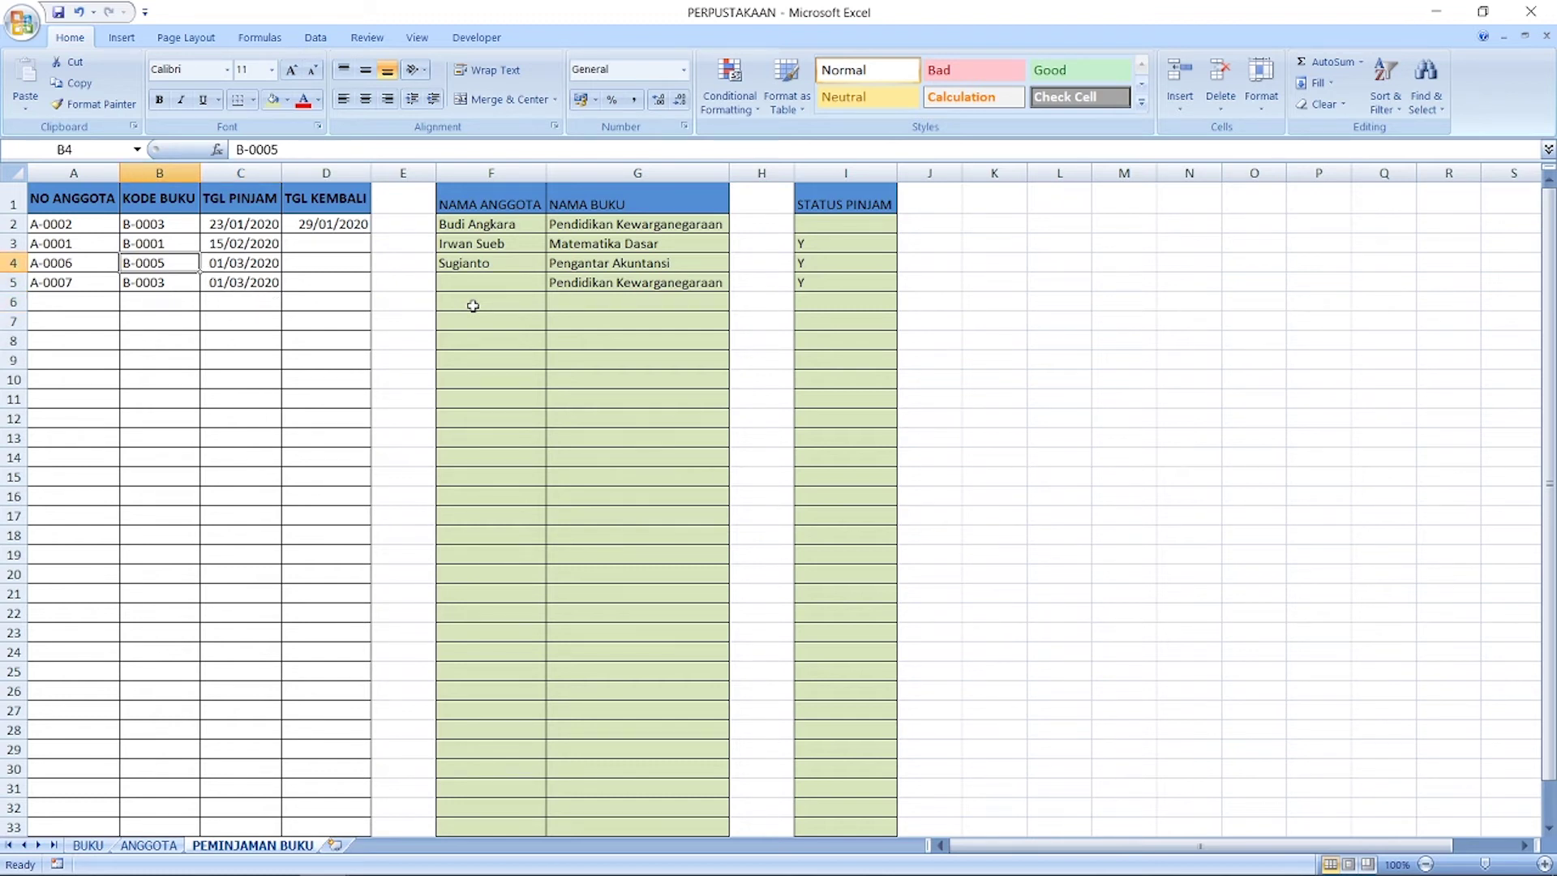
{"action": "key", "text": "Down"}
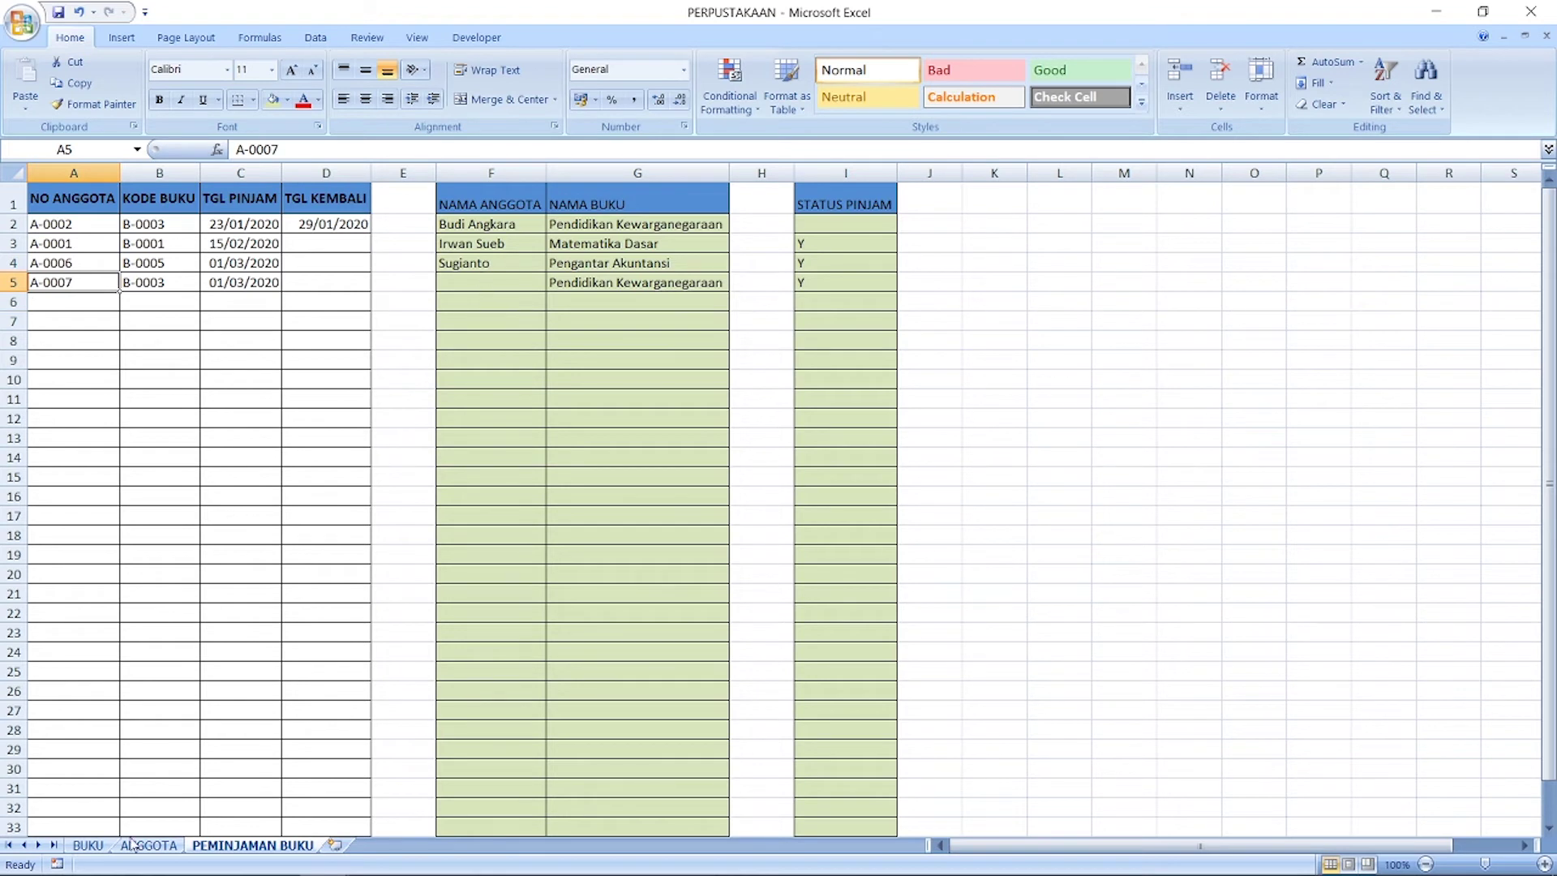
Step: Check the ANGGOTA member list and extend member numbers to A-0007 in A8
{"action": "left_click", "coordinate": [146, 846]}
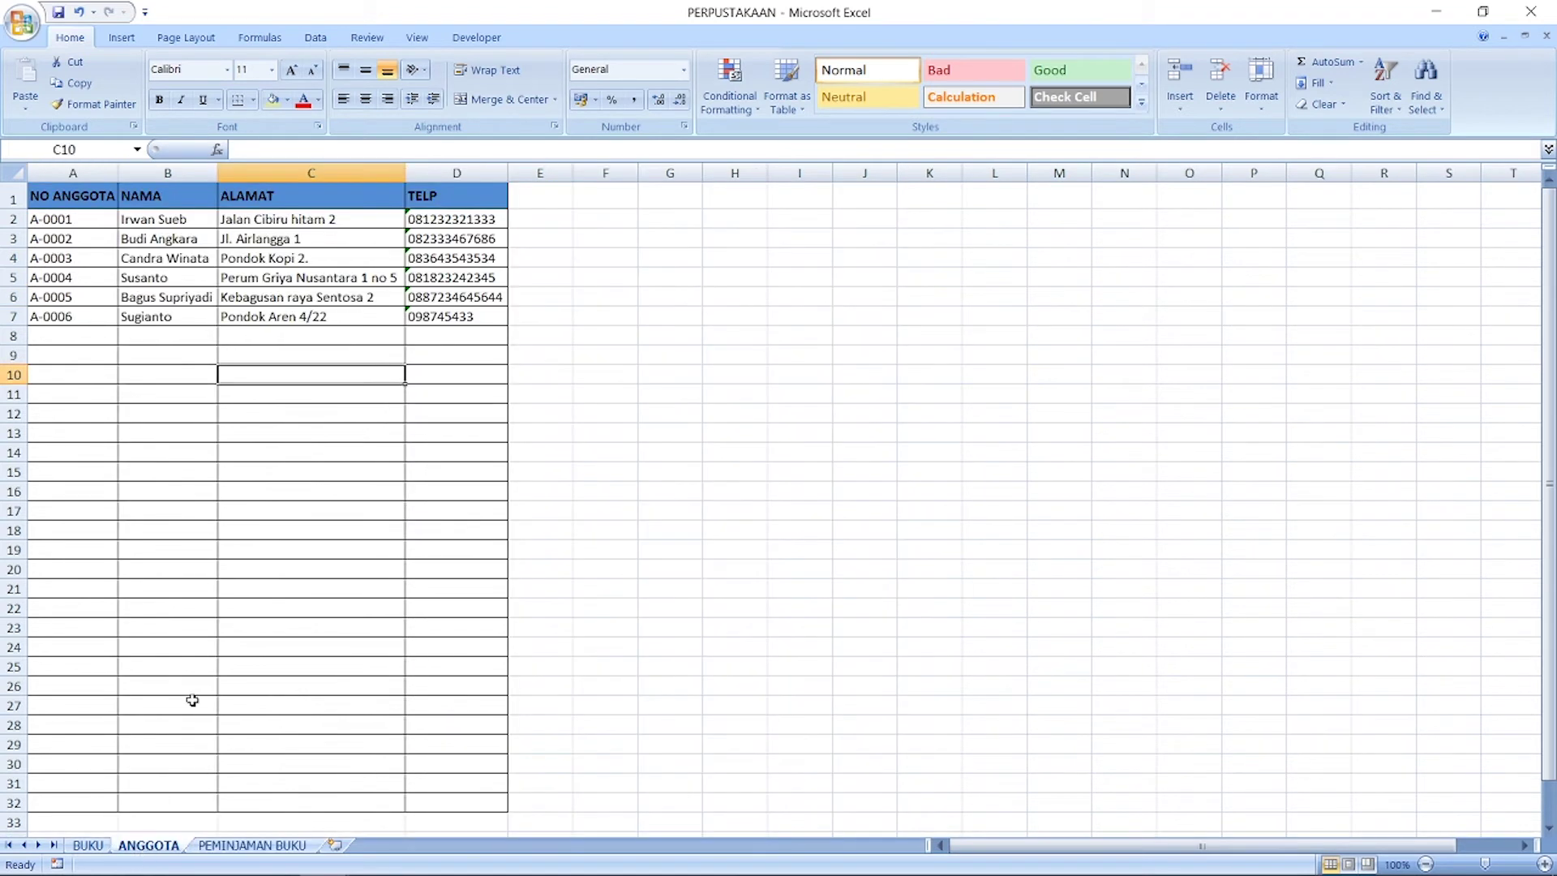
{"action": "left_click", "coordinate": [63, 321]}
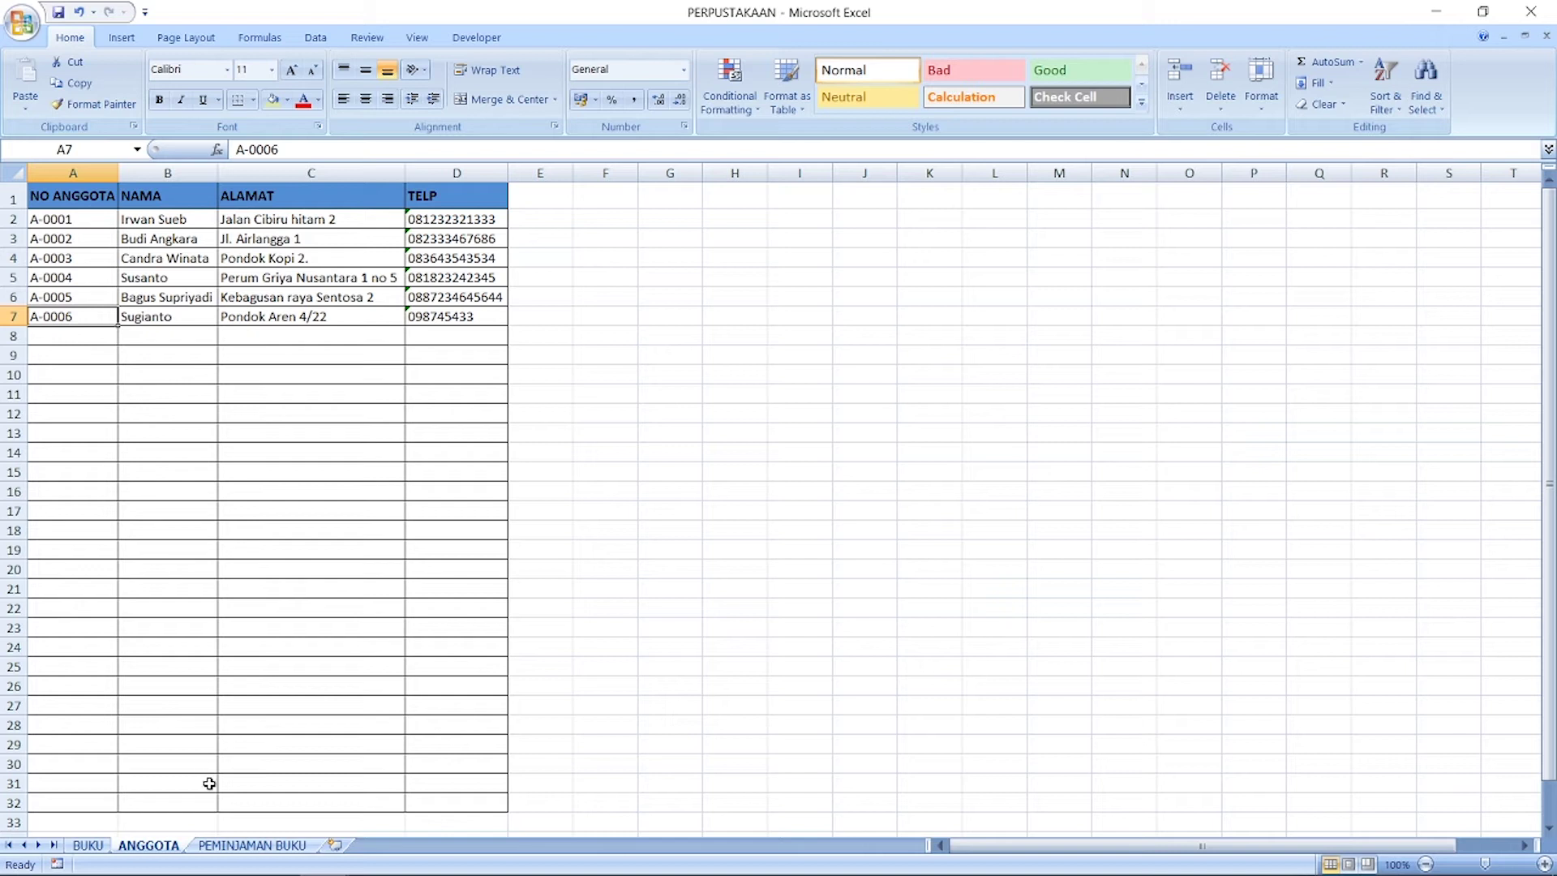
{"action": "left_click", "coordinate": [260, 846]}
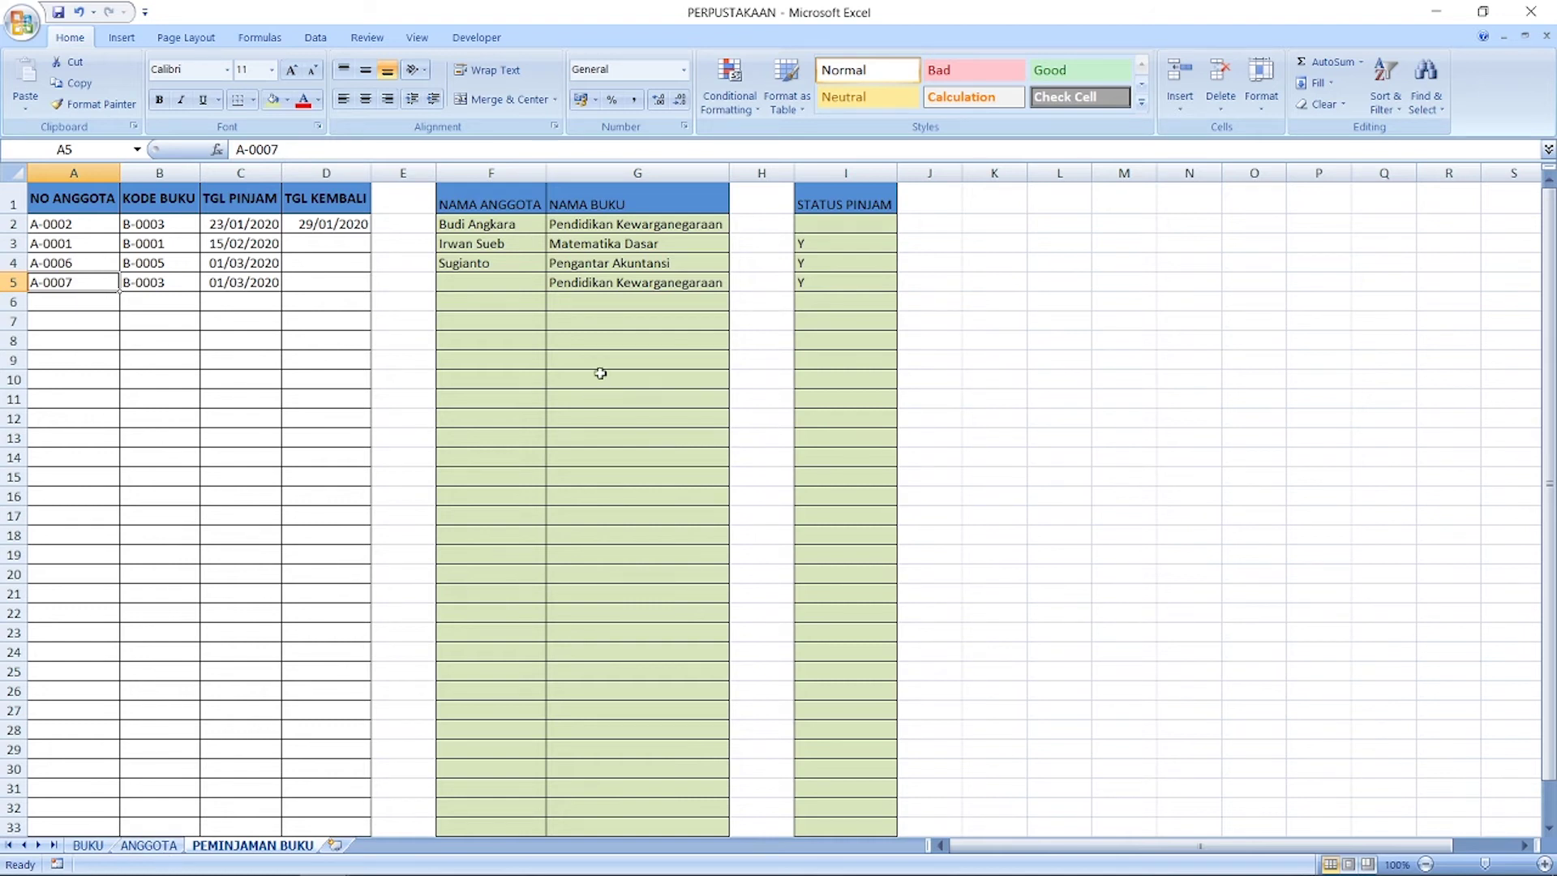
{"action": "left_click", "coordinate": [149, 845]}
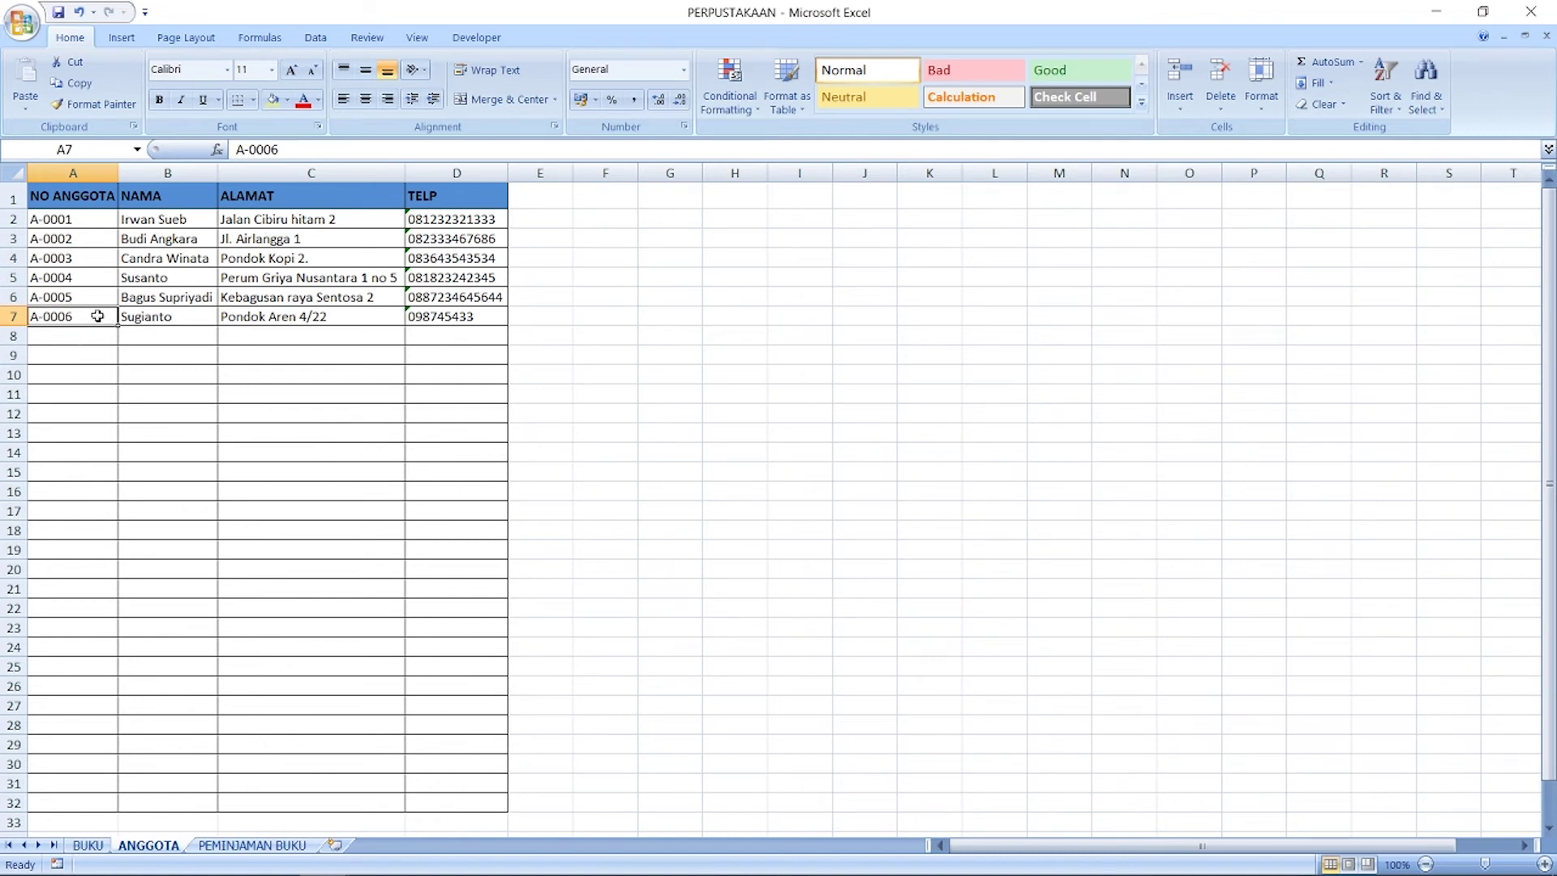
{"action": "left_click_drag", "start_coordinate": [105, 298], "coordinate": [115, 341]}
{"action": "left_click", "coordinate": [158, 339]}
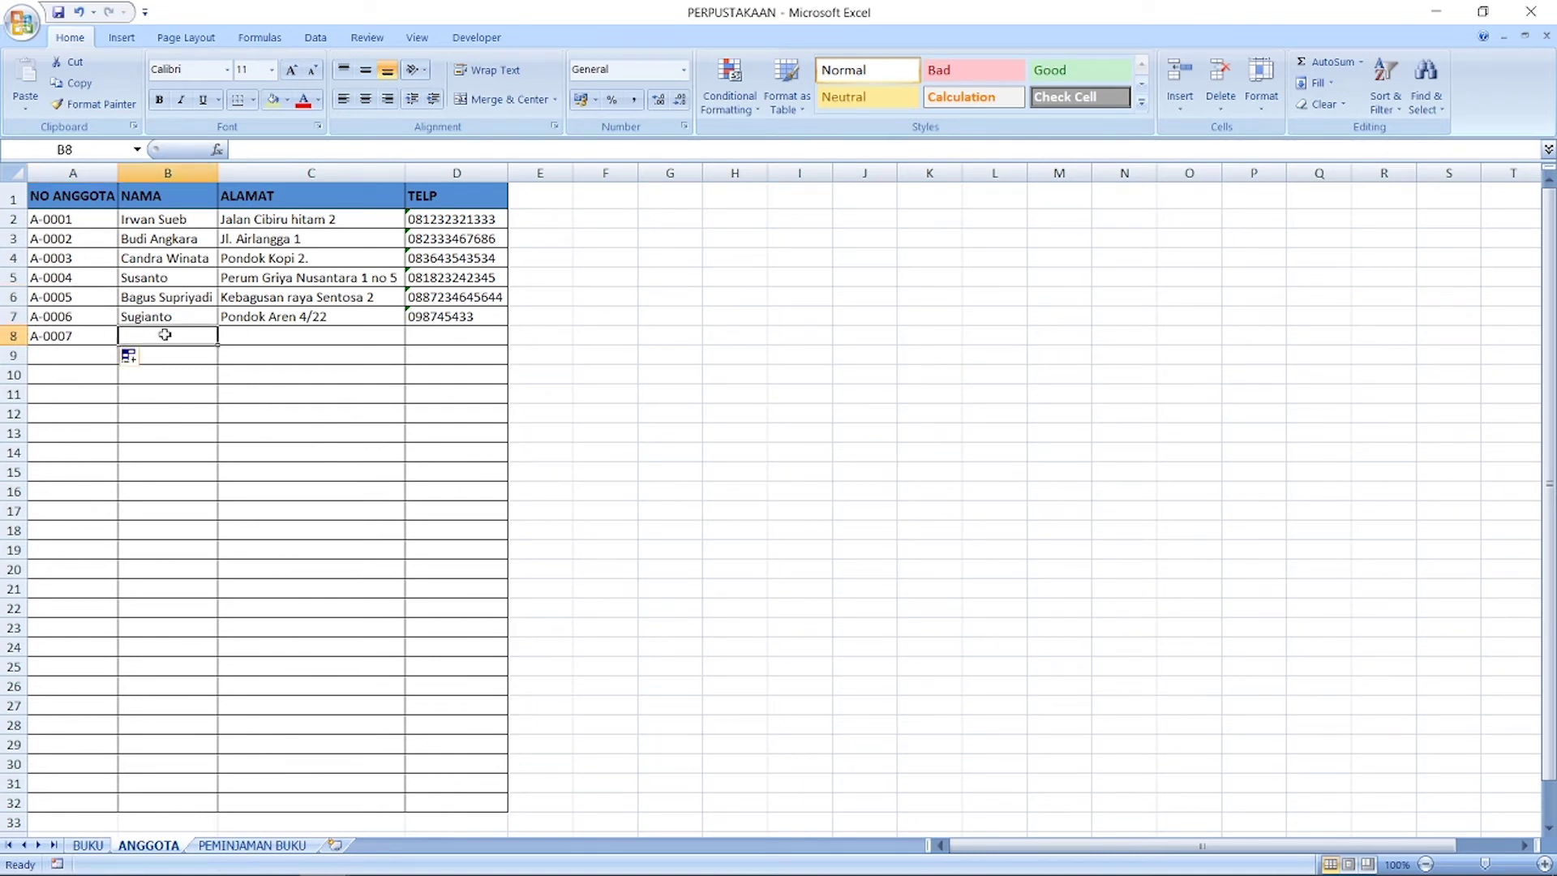
Step: Enter the new member's name, address and phone number in B8:D8, then return to PEMINJAMAN BUKU
{"action": "type", "text": "Beni"}
{"action": "key", "text": "Return"}
{"action": "key", "text": "Up"}
{"action": "key", "text": "Right"}
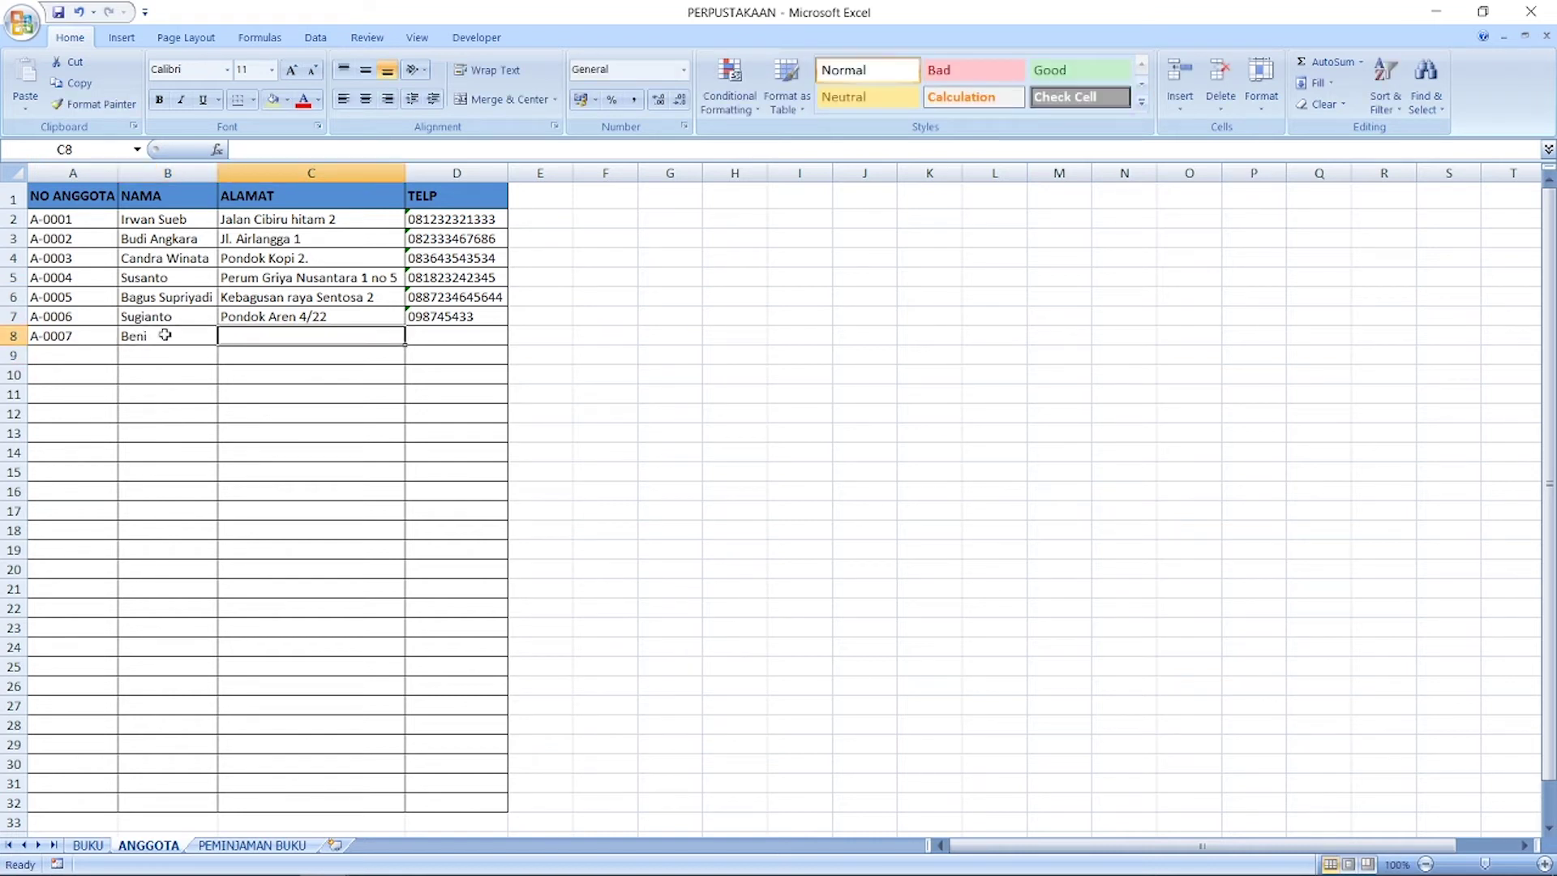
{"action": "type", "text": "Jakarta utara"}
{"action": "key", "text": "Return"}
{"action": "key", "text": "Up"}
{"action": "key", "text": "Right"}
{"action": "key", "text": "Return"}
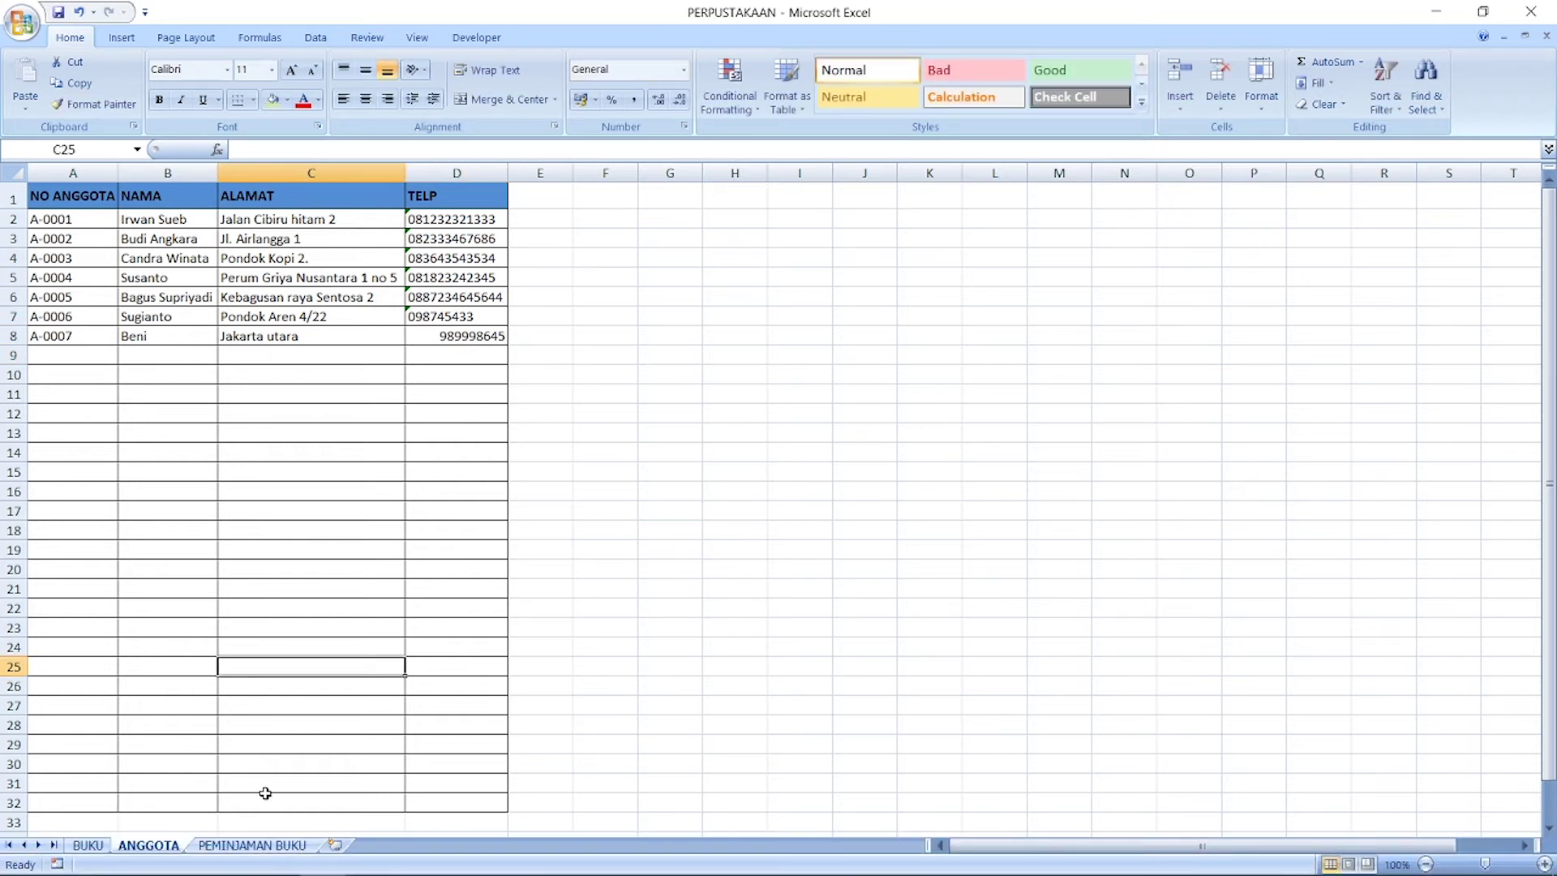
{"action": "left_click", "coordinate": [253, 845]}
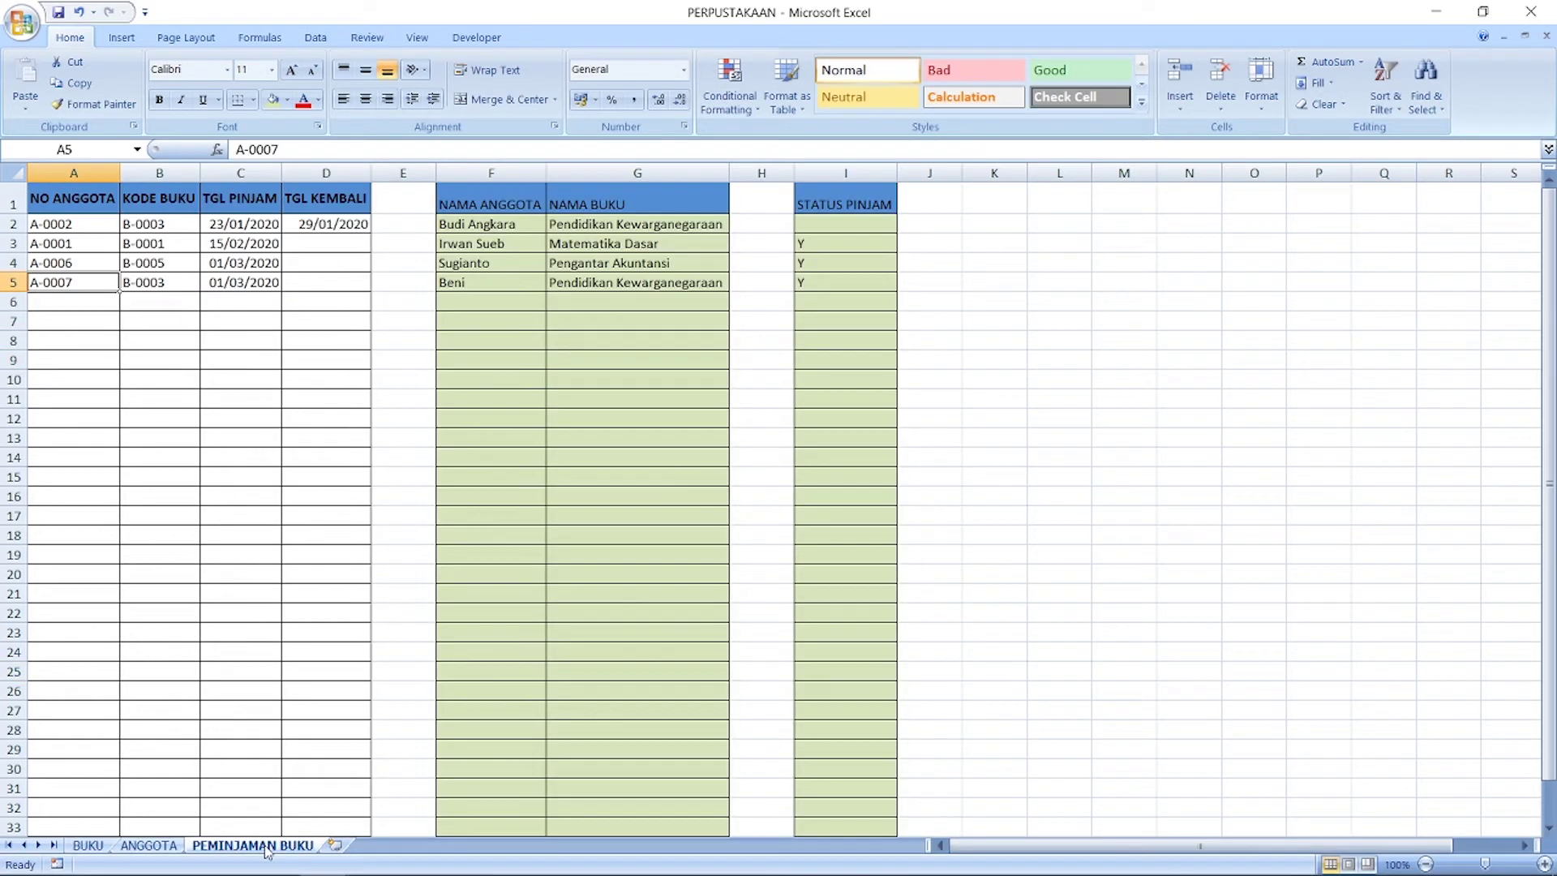
Step: Check the F5 and G11 lookups and row 3 entries, then go to the BUKU sheet
{"action": "left_click", "coordinate": [487, 283]}
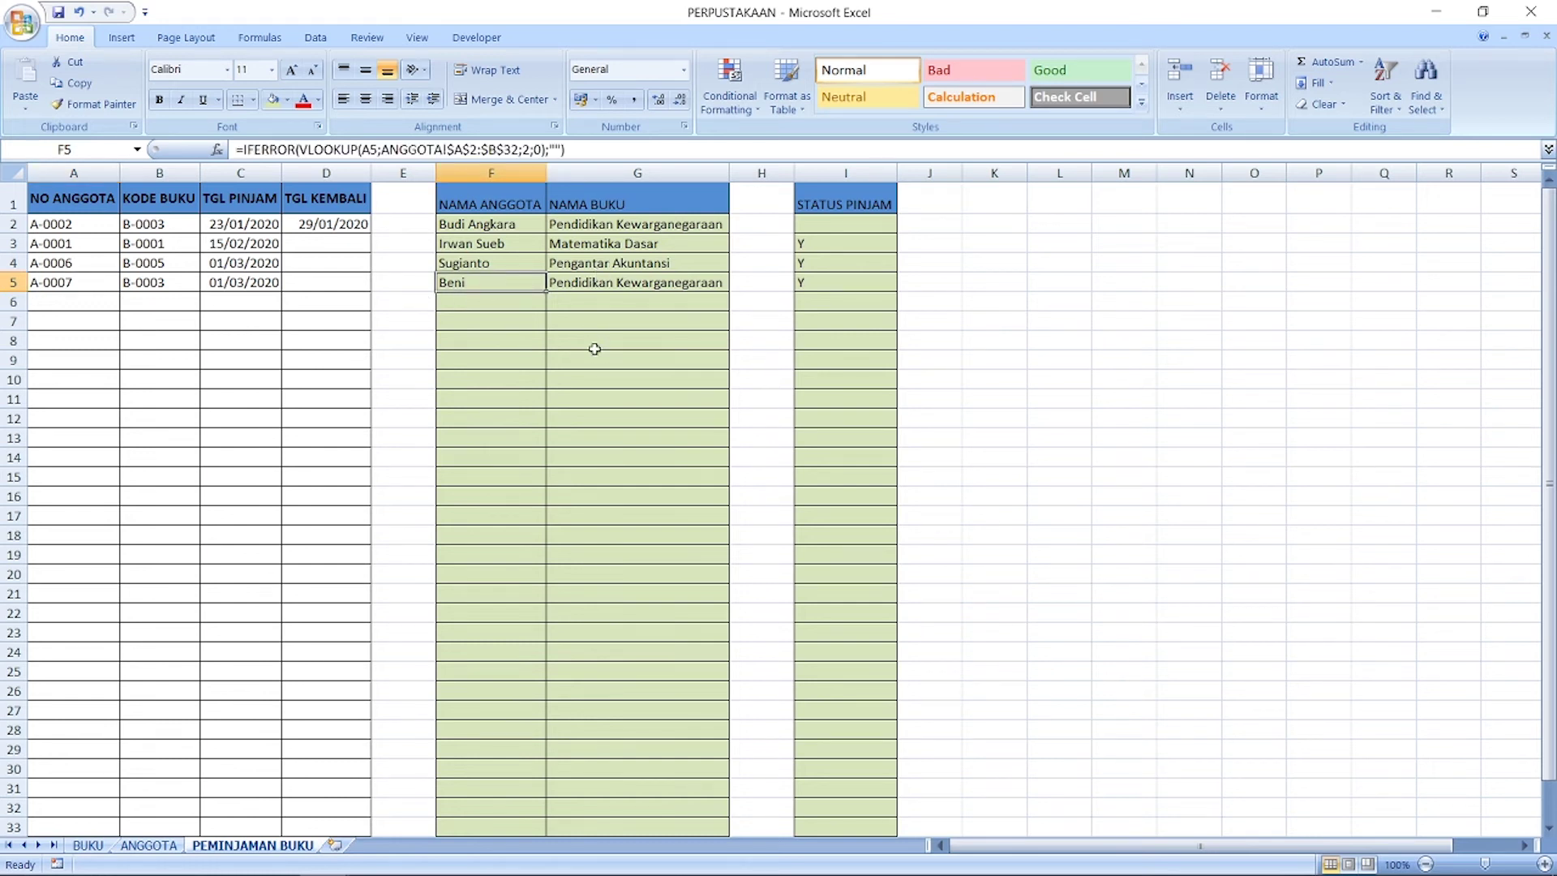
{"action": "left_click", "coordinate": [556, 405]}
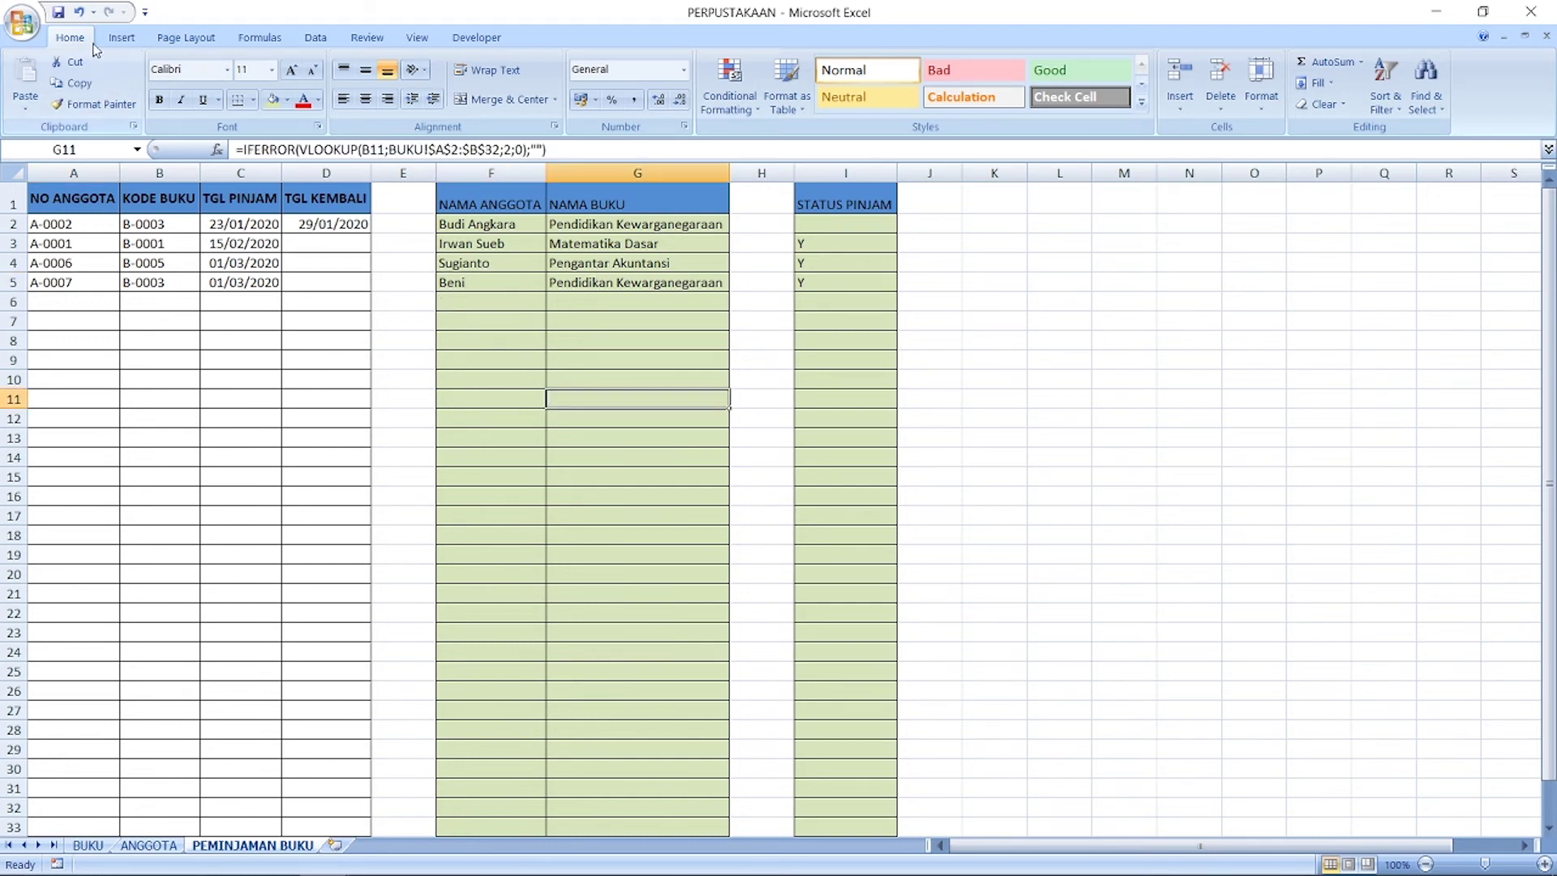
{"action": "left_click", "coordinate": [312, 532]}
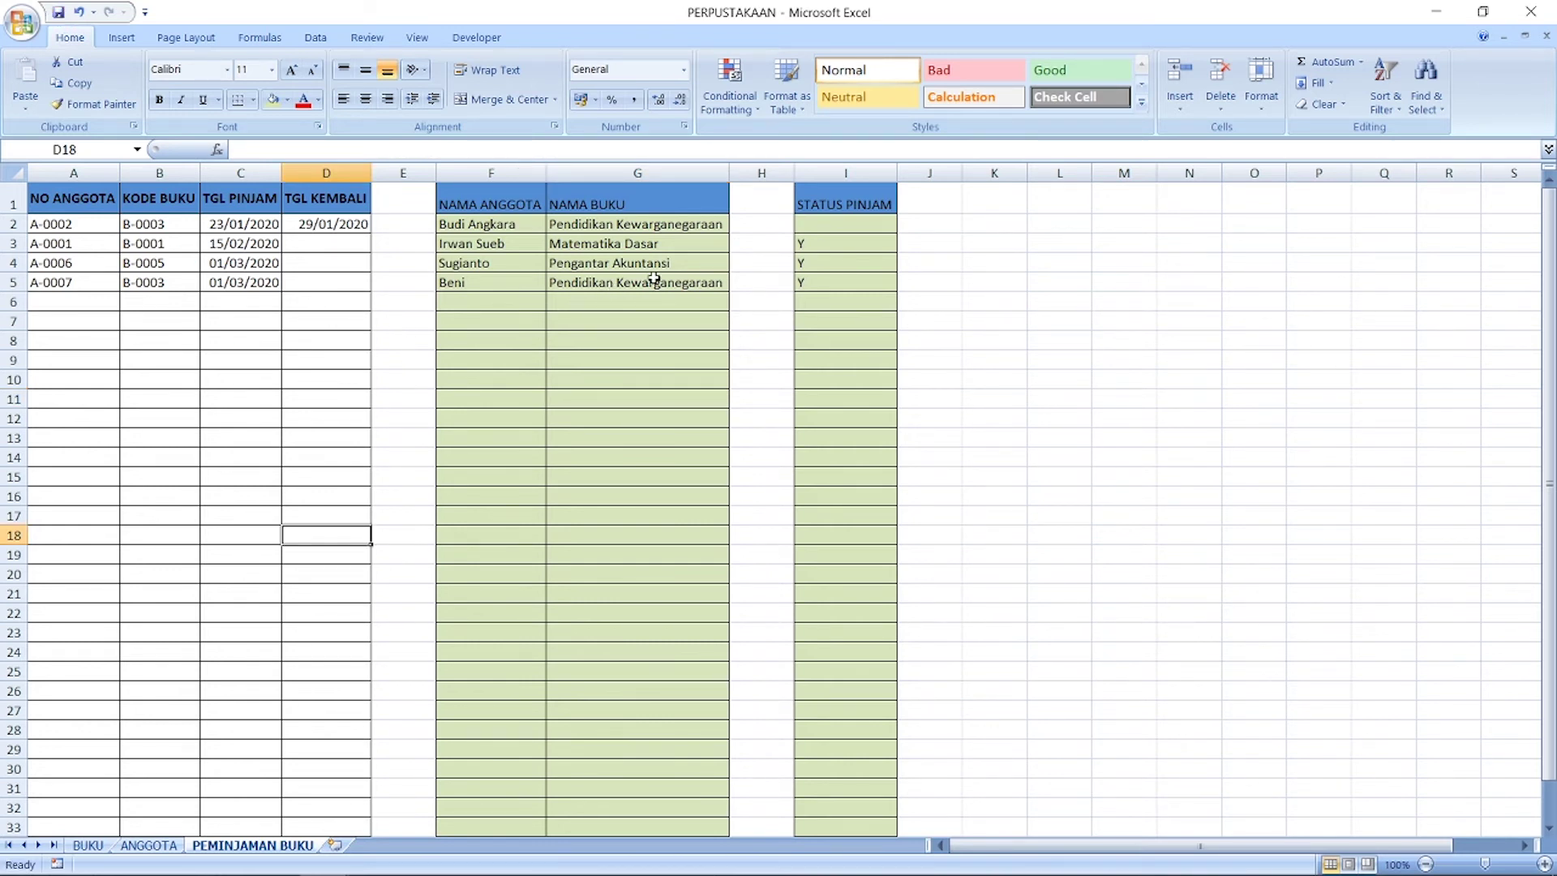
{"action": "left_click", "coordinate": [154, 238]}
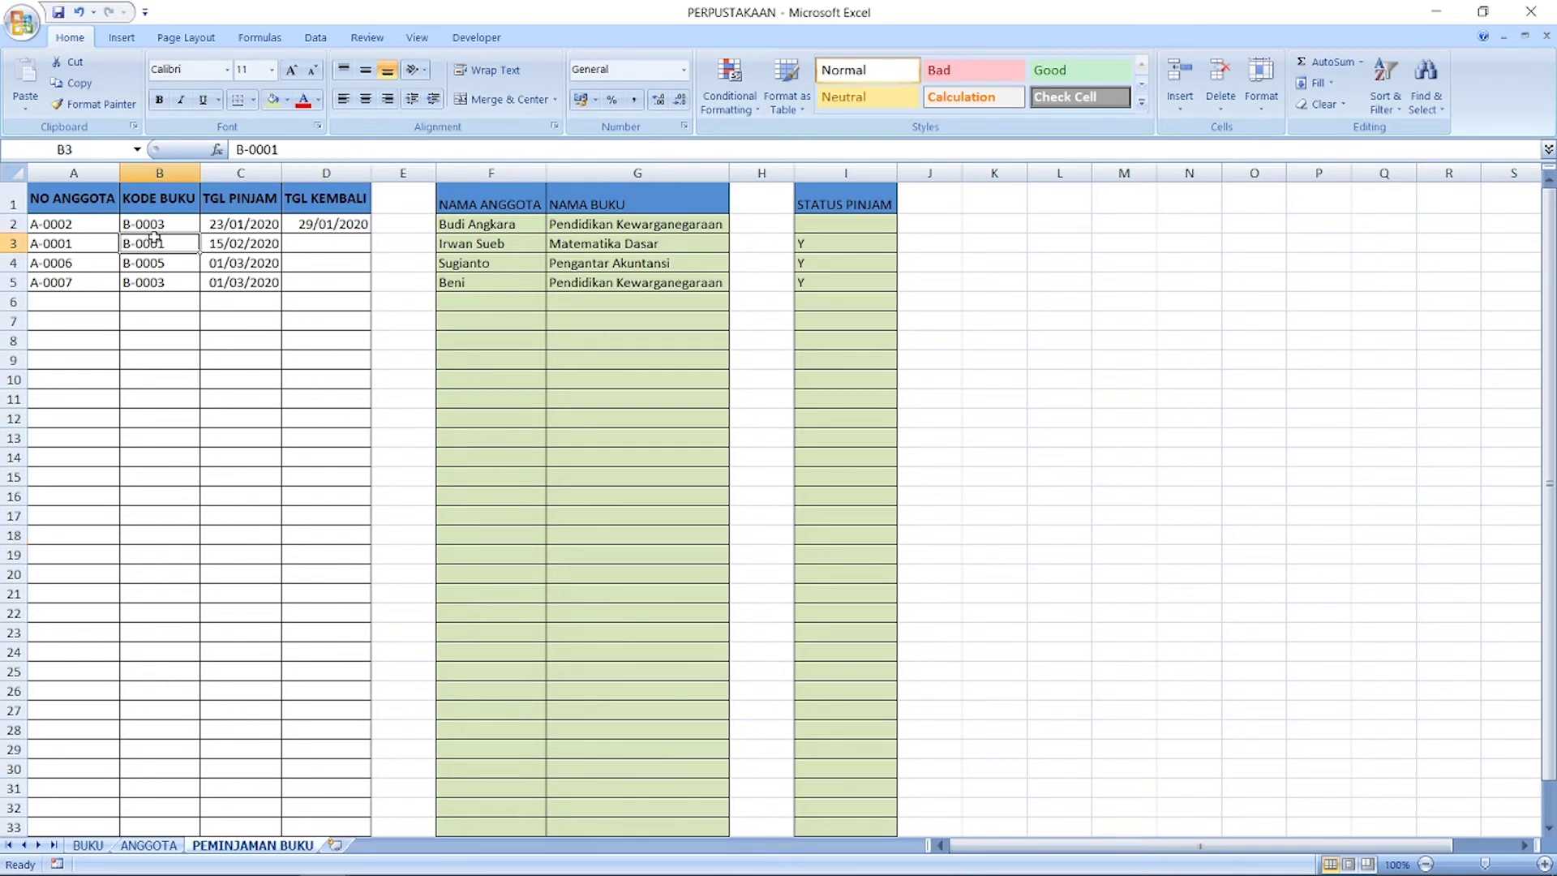
{"action": "left_click", "coordinate": [288, 240]}
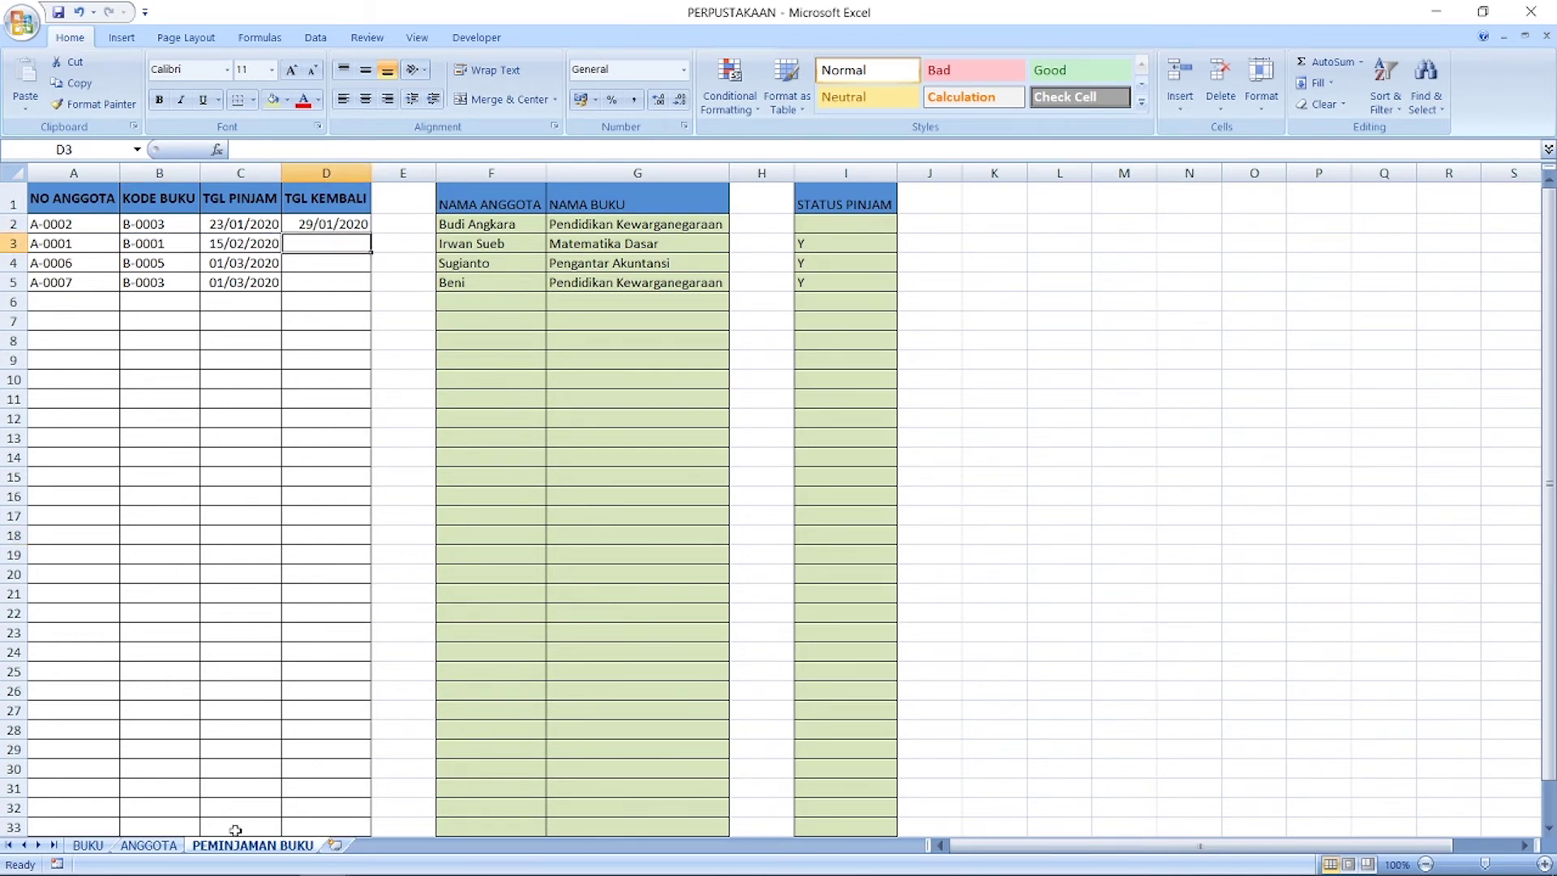
{"action": "left_click", "coordinate": [89, 845]}
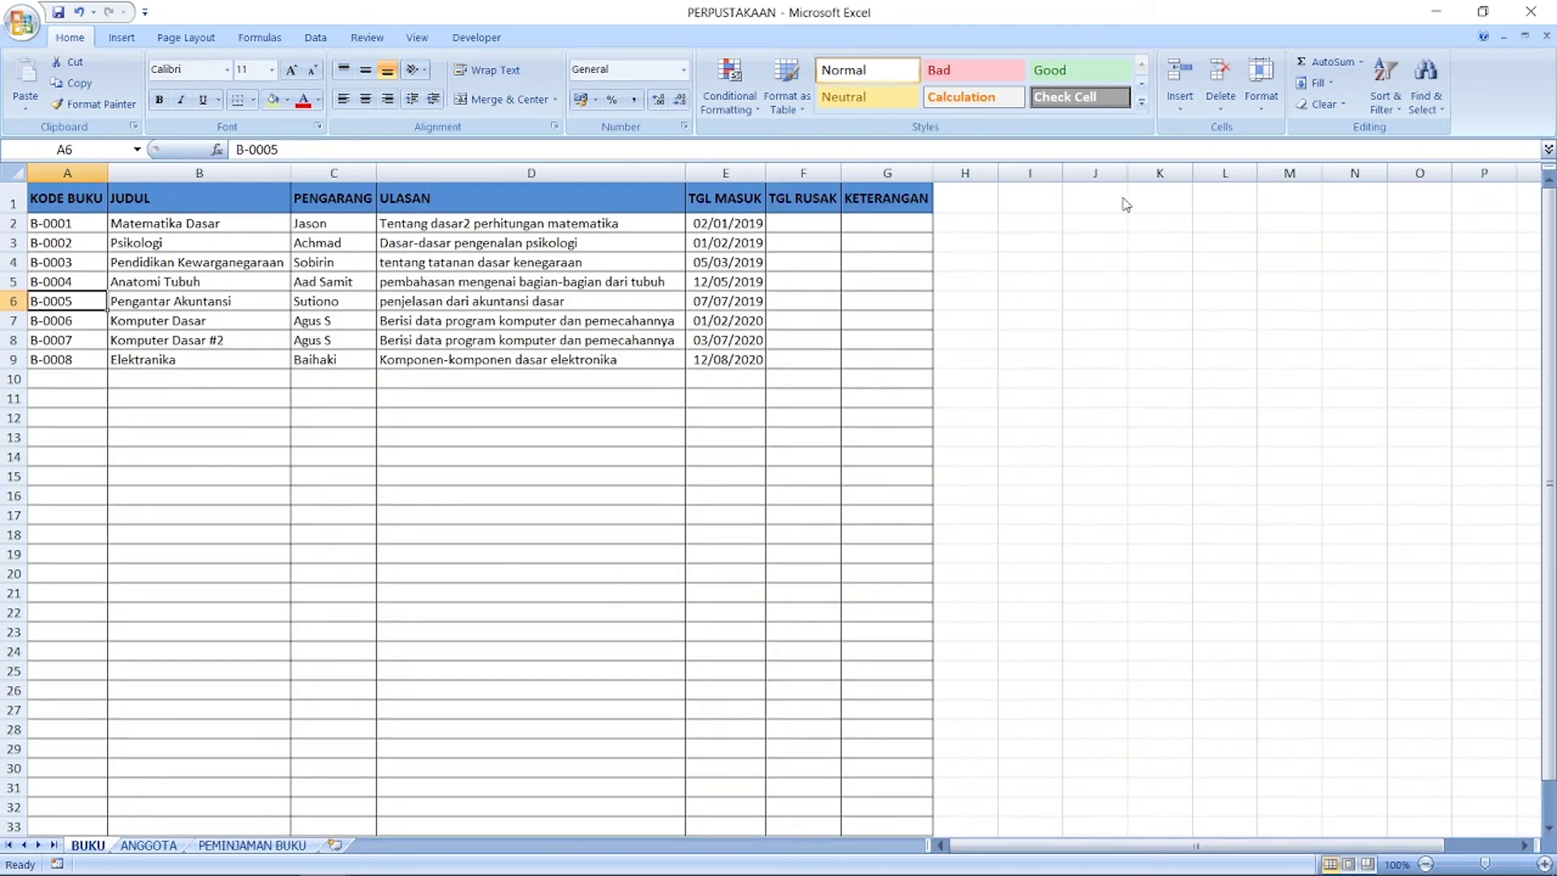
{"action": "left_click_drag", "start_coordinate": [1109, 201], "coordinate": [1211, 373]}
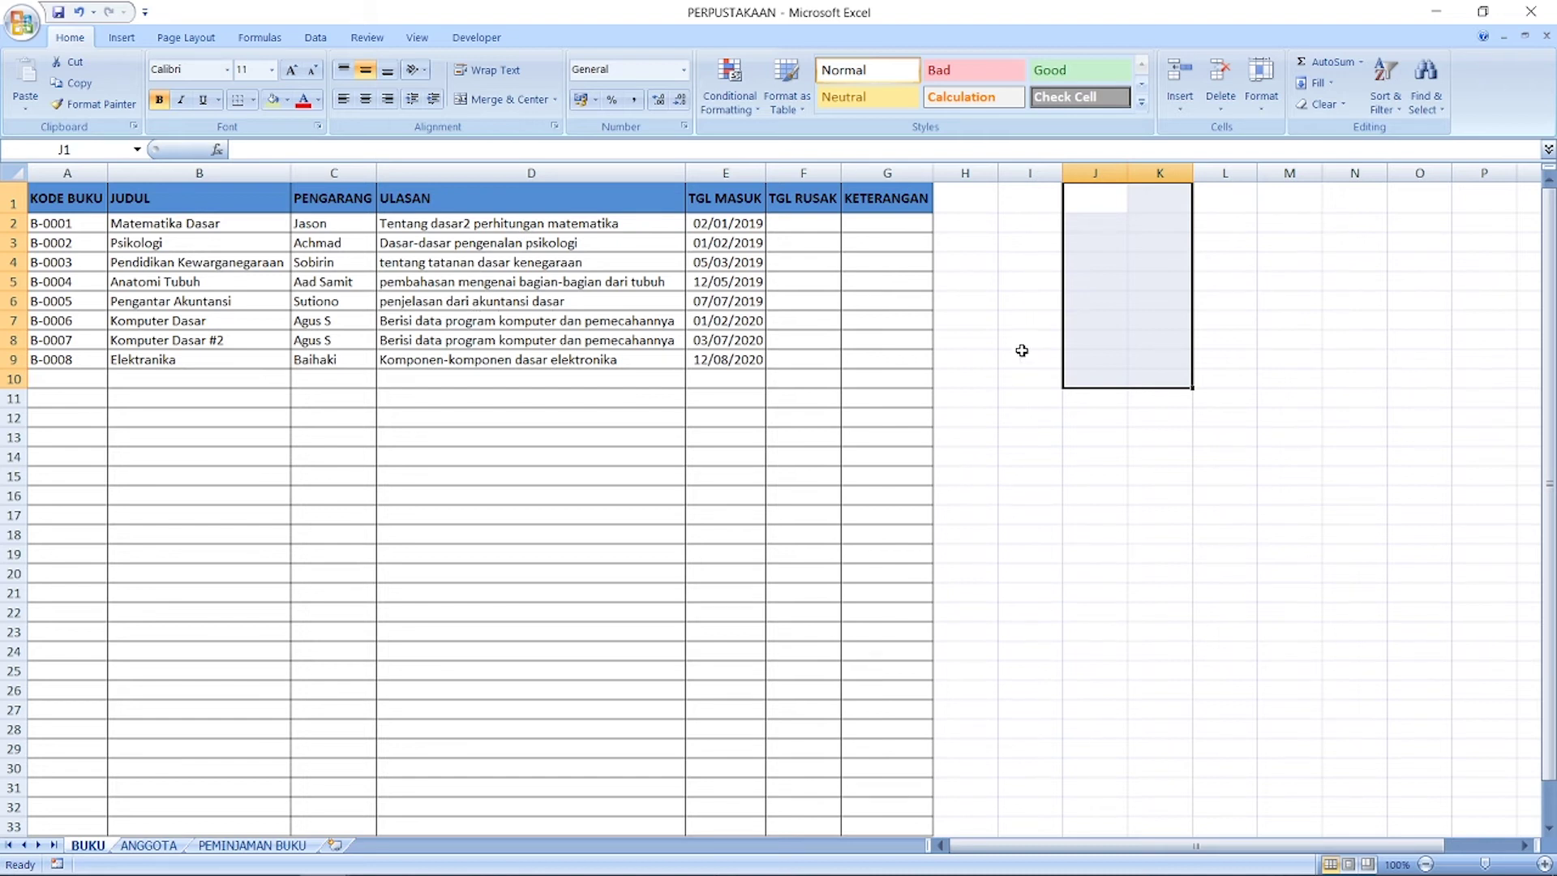
{"action": "left_click", "coordinate": [470, 335]}
{"action": "left_click", "coordinate": [1053, 217]}
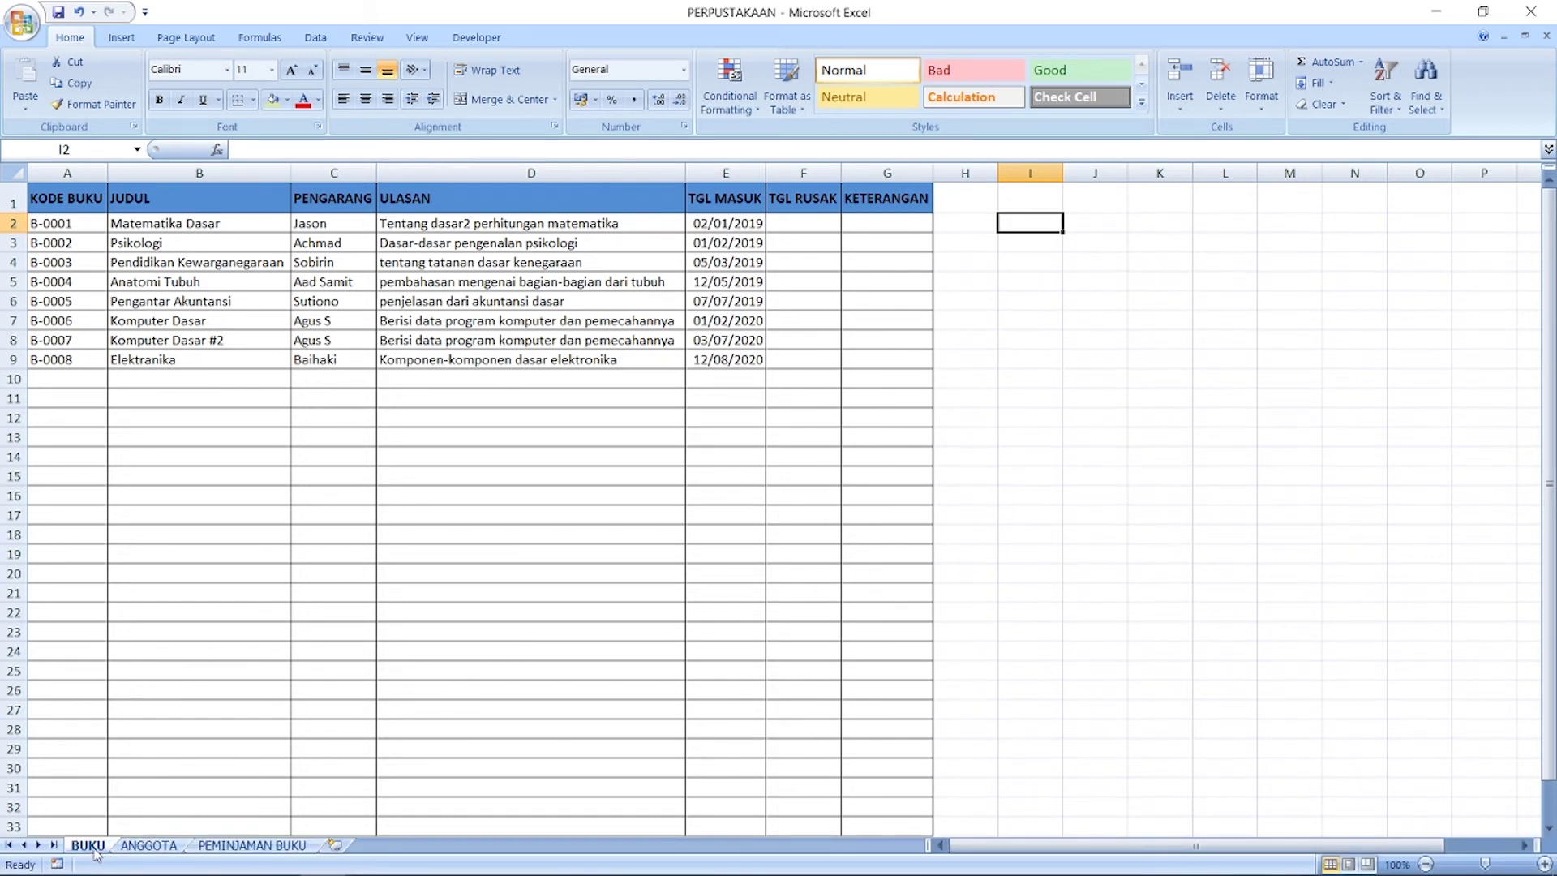
{"action": "left_click", "coordinate": [394, 584]}
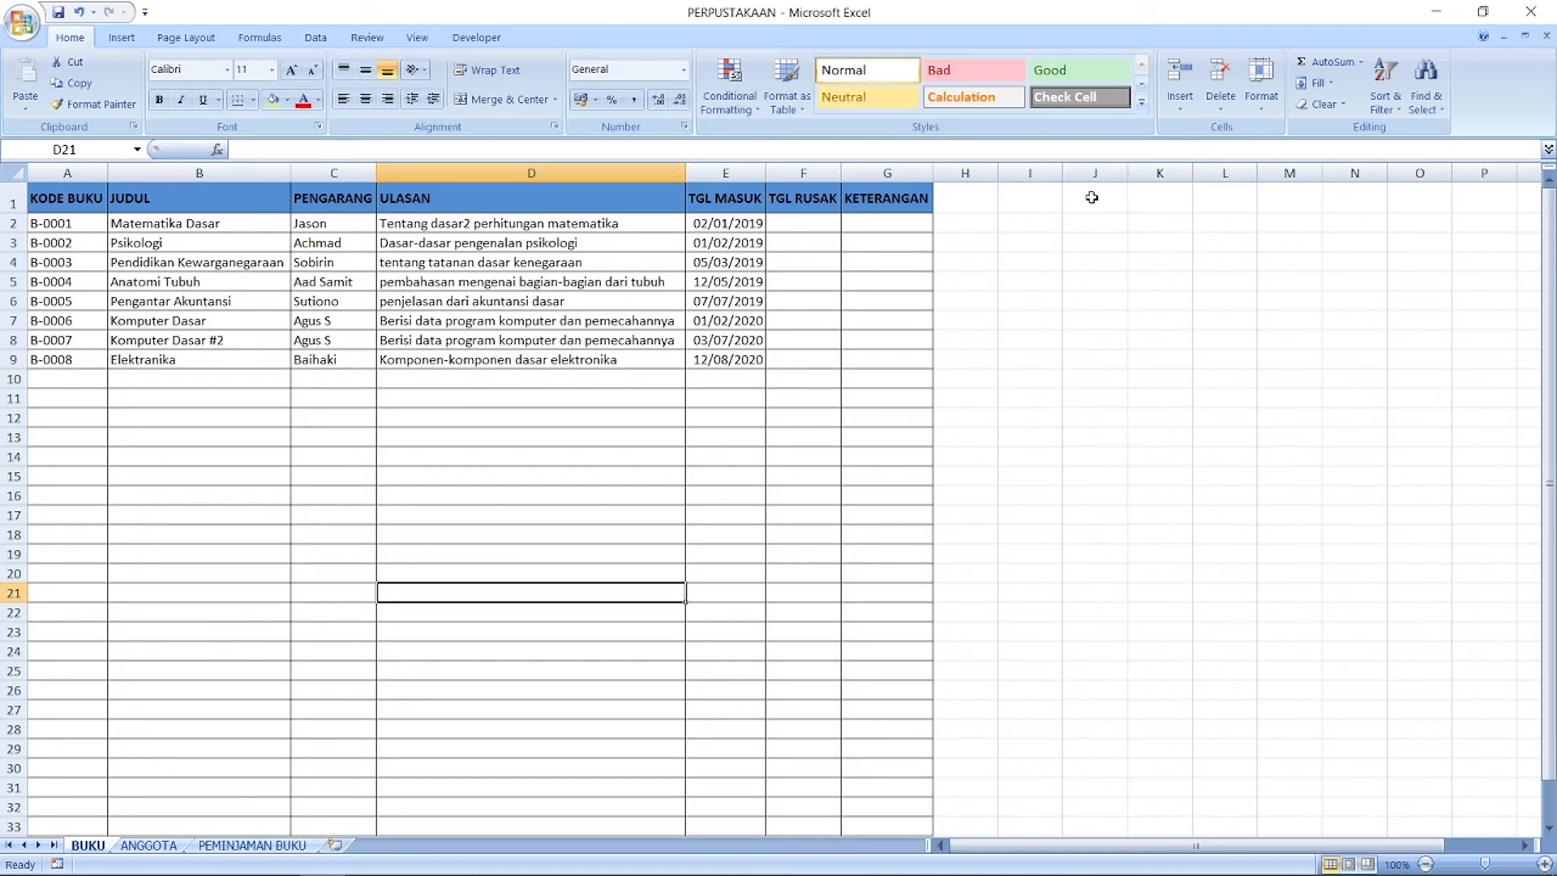
{"action": "left_click", "coordinate": [1092, 197]}
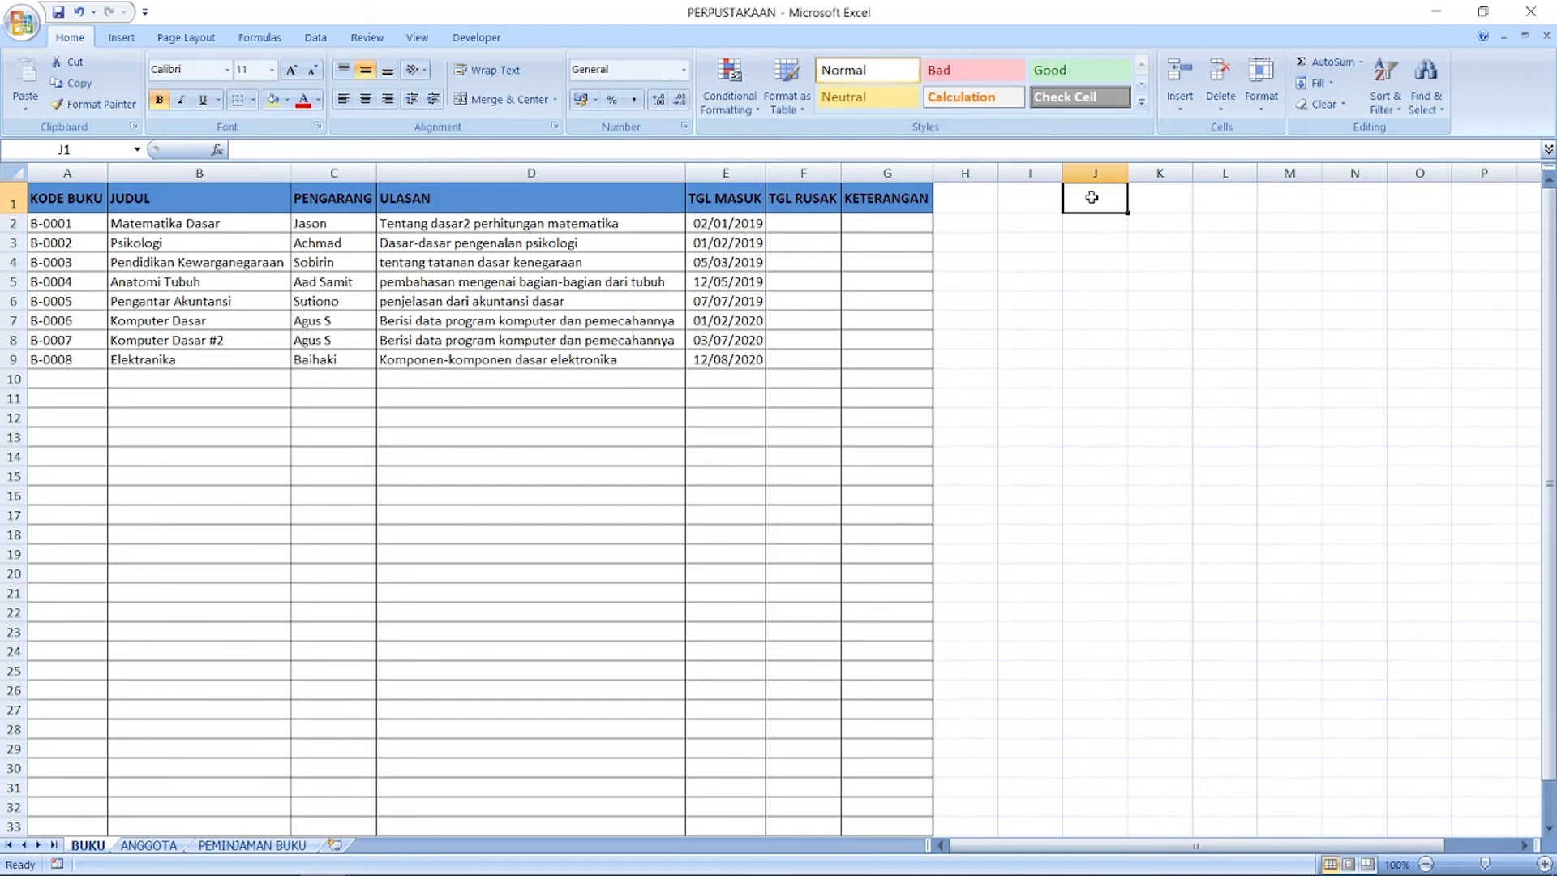
{"action": "mouse_move", "coordinate": [121, 867]}
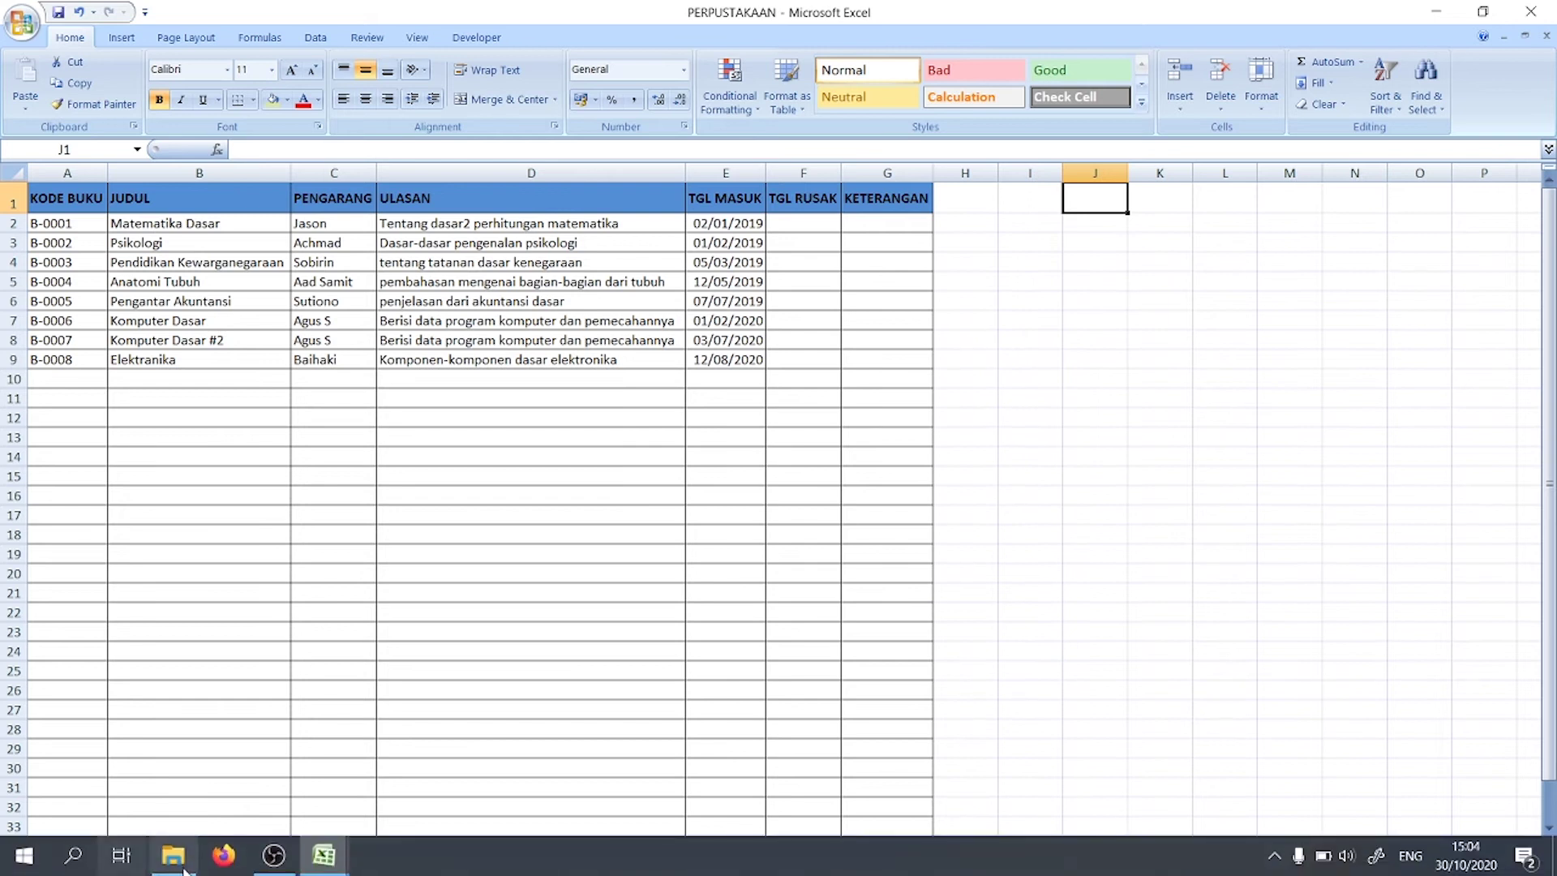
{"action": "mouse_move", "coordinate": [324, 867]}
{"action": "left_click", "coordinate": [257, 803]}
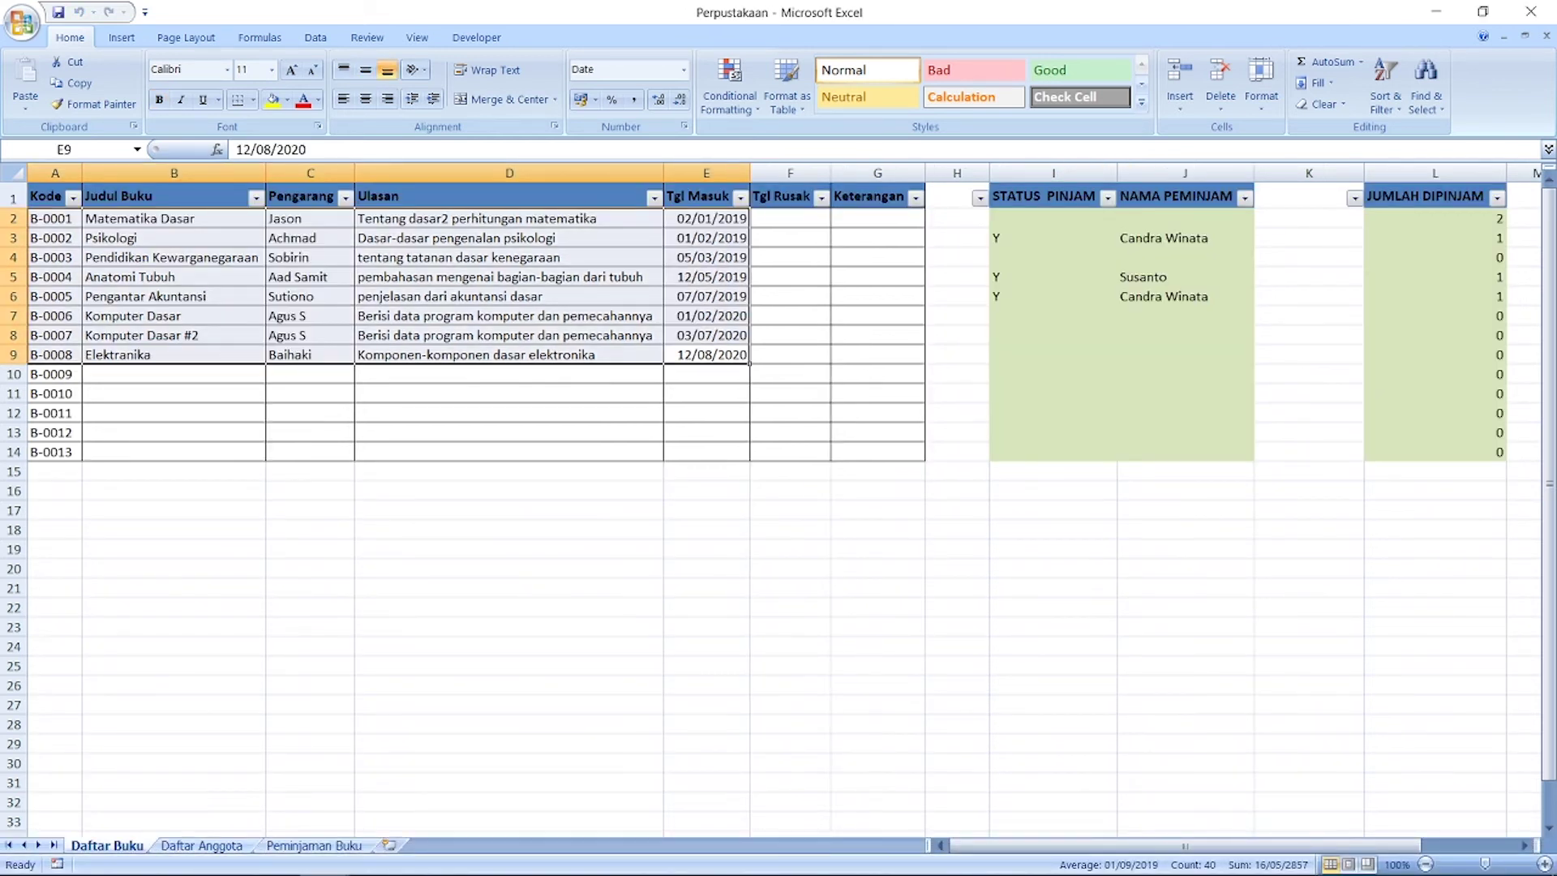
{"action": "mouse_move", "coordinate": [332, 862]}
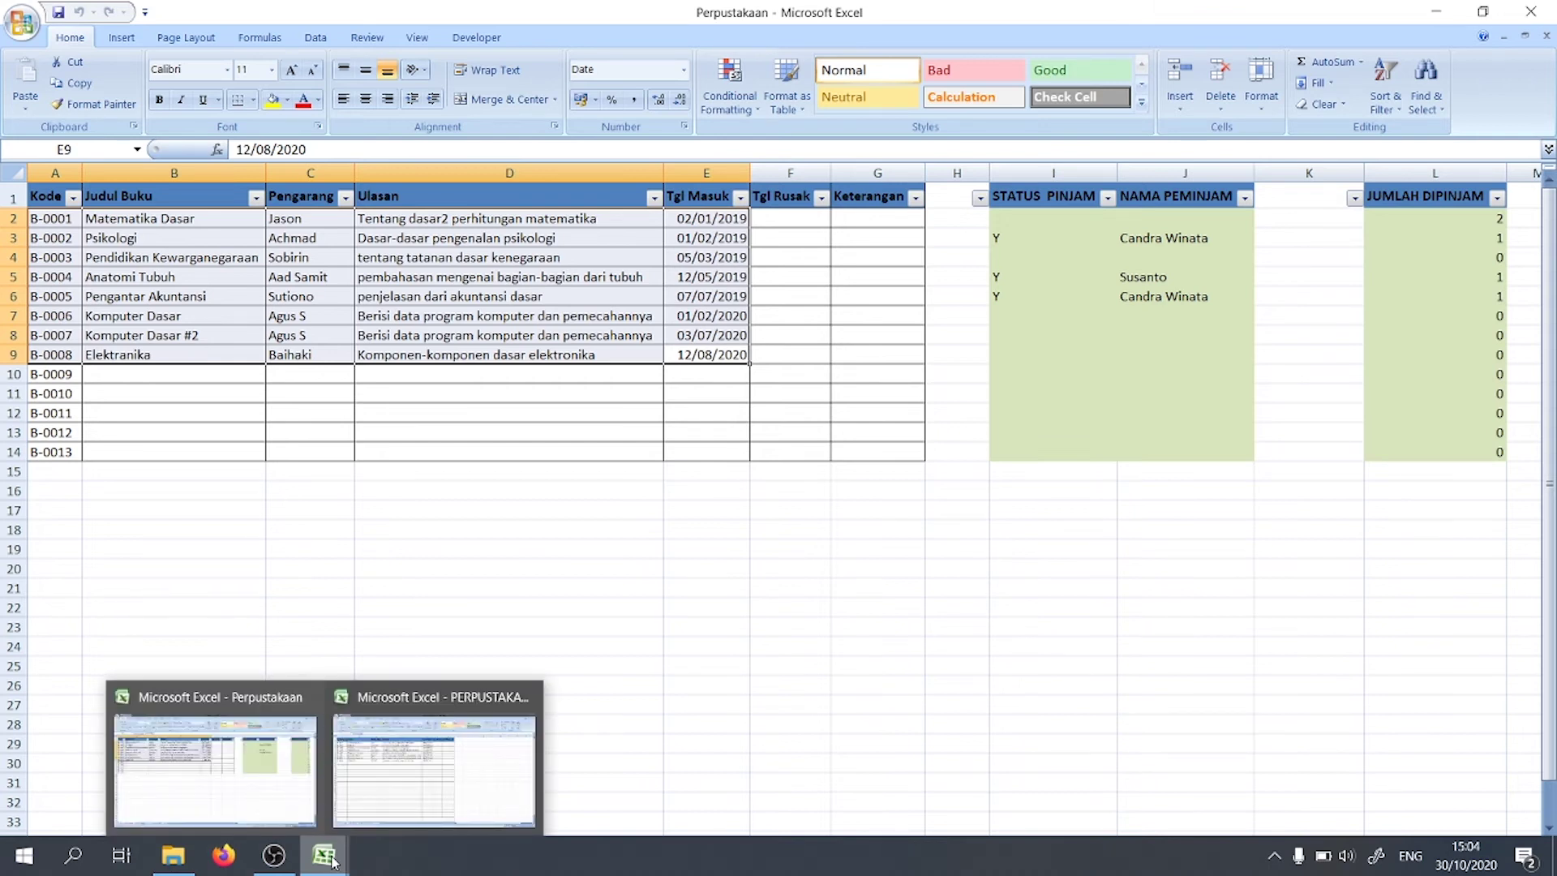
{"action": "left_click", "coordinate": [365, 779]}
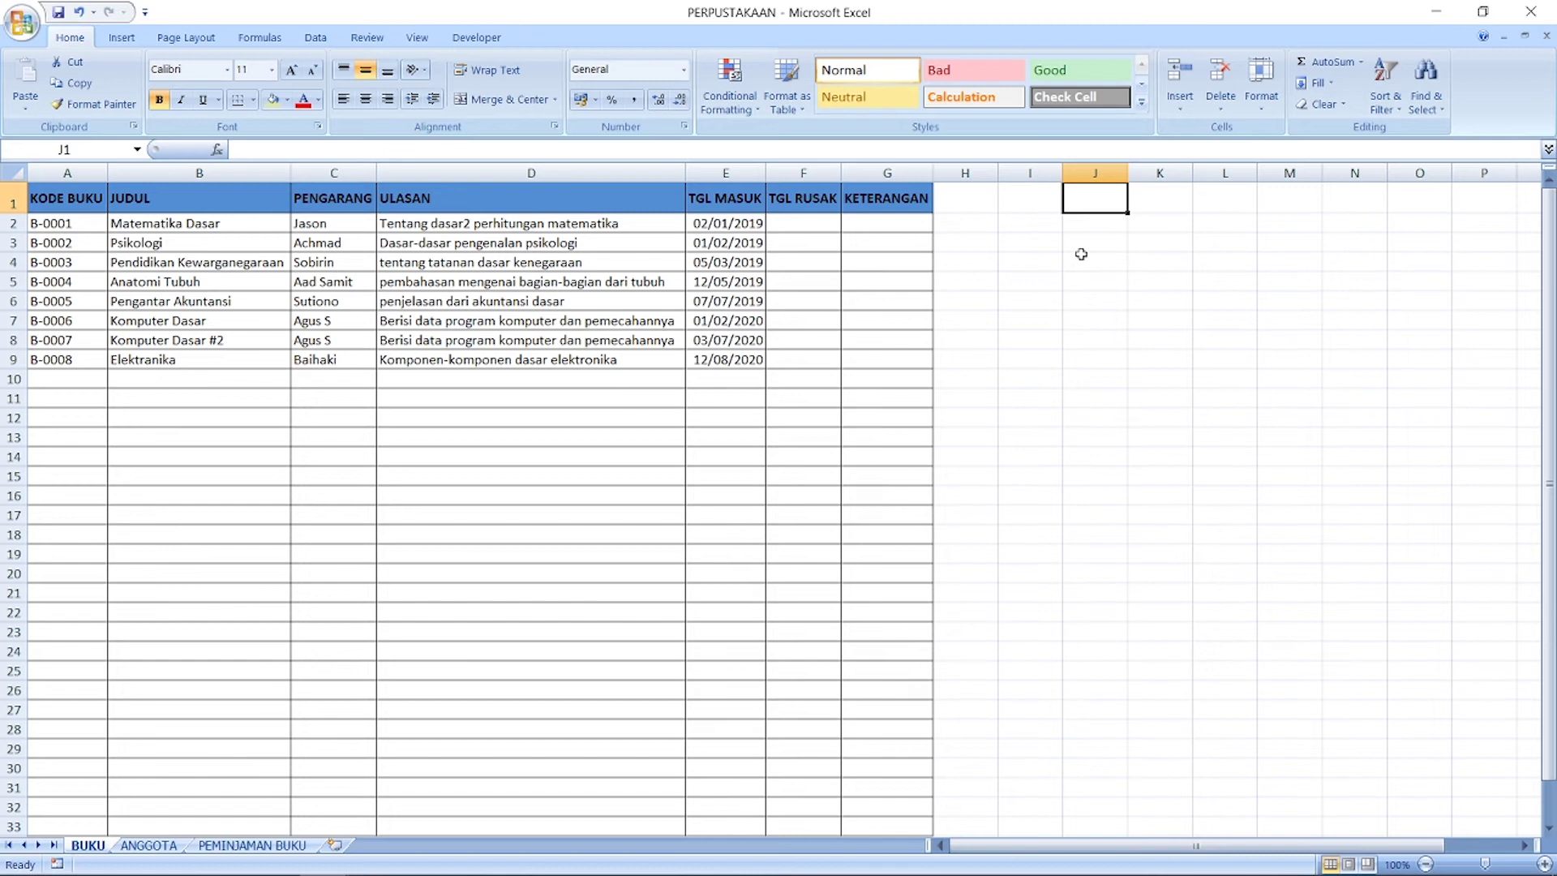
Step: Type headers STATUS PINJAM, NAMA PEMINJAM and JUMLAH DIPINJAM in row 1
{"action": "type", "text": "STATUS PINJAM"}
{"action": "key", "text": "Tab"}
{"action": "type", "text": "NAMA PEMINJAM"}
{"action": "key", "text": "Tab"}
{"action": "key", "text": "Tab"}
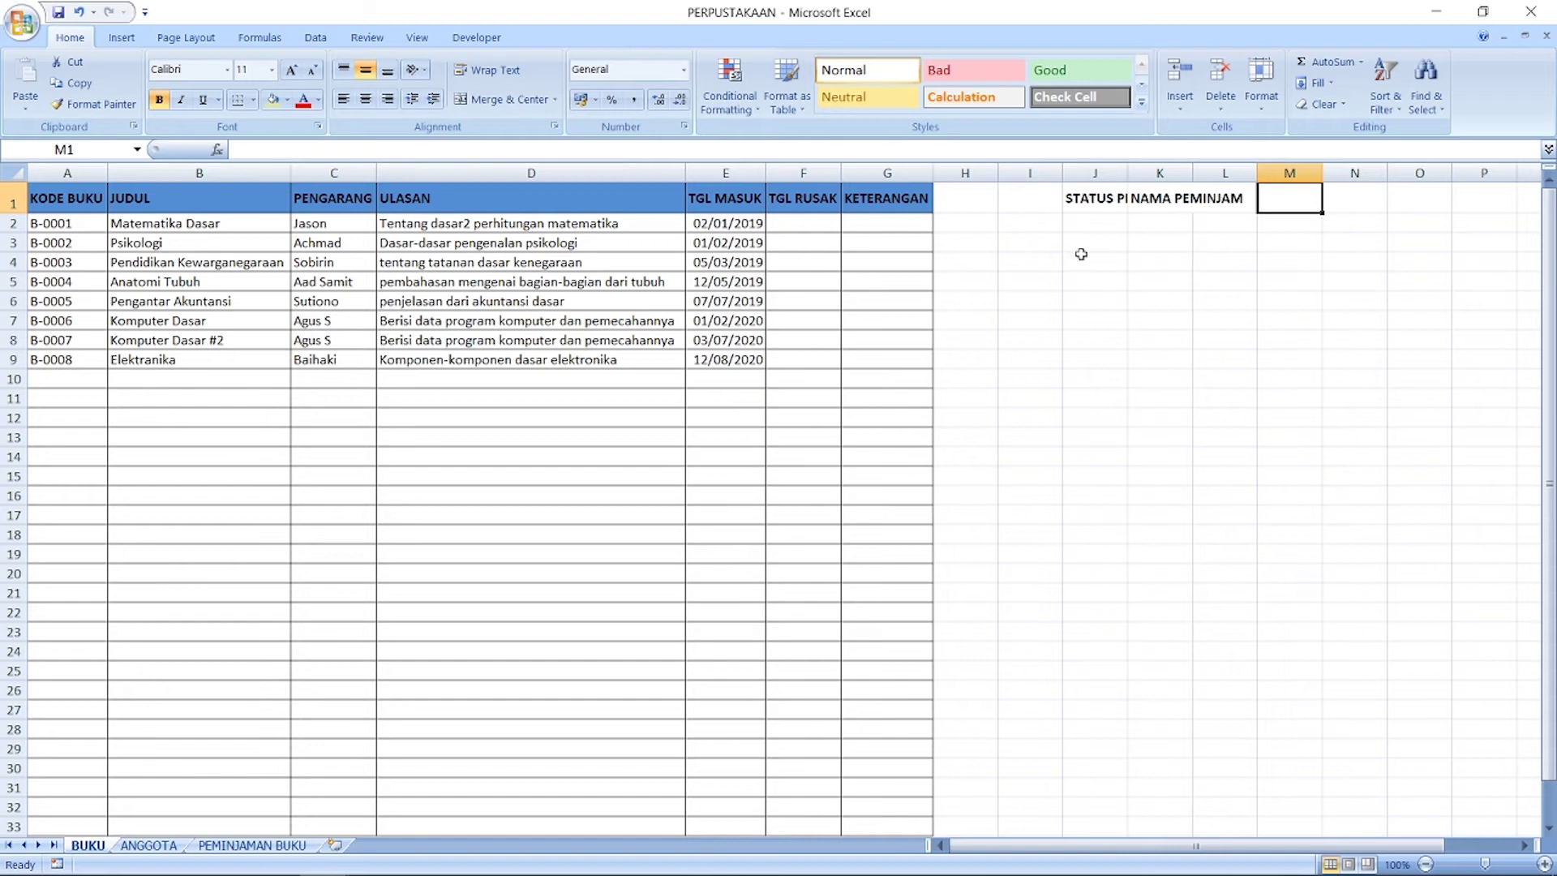
{"action": "type", "text": "JUMLAH "}
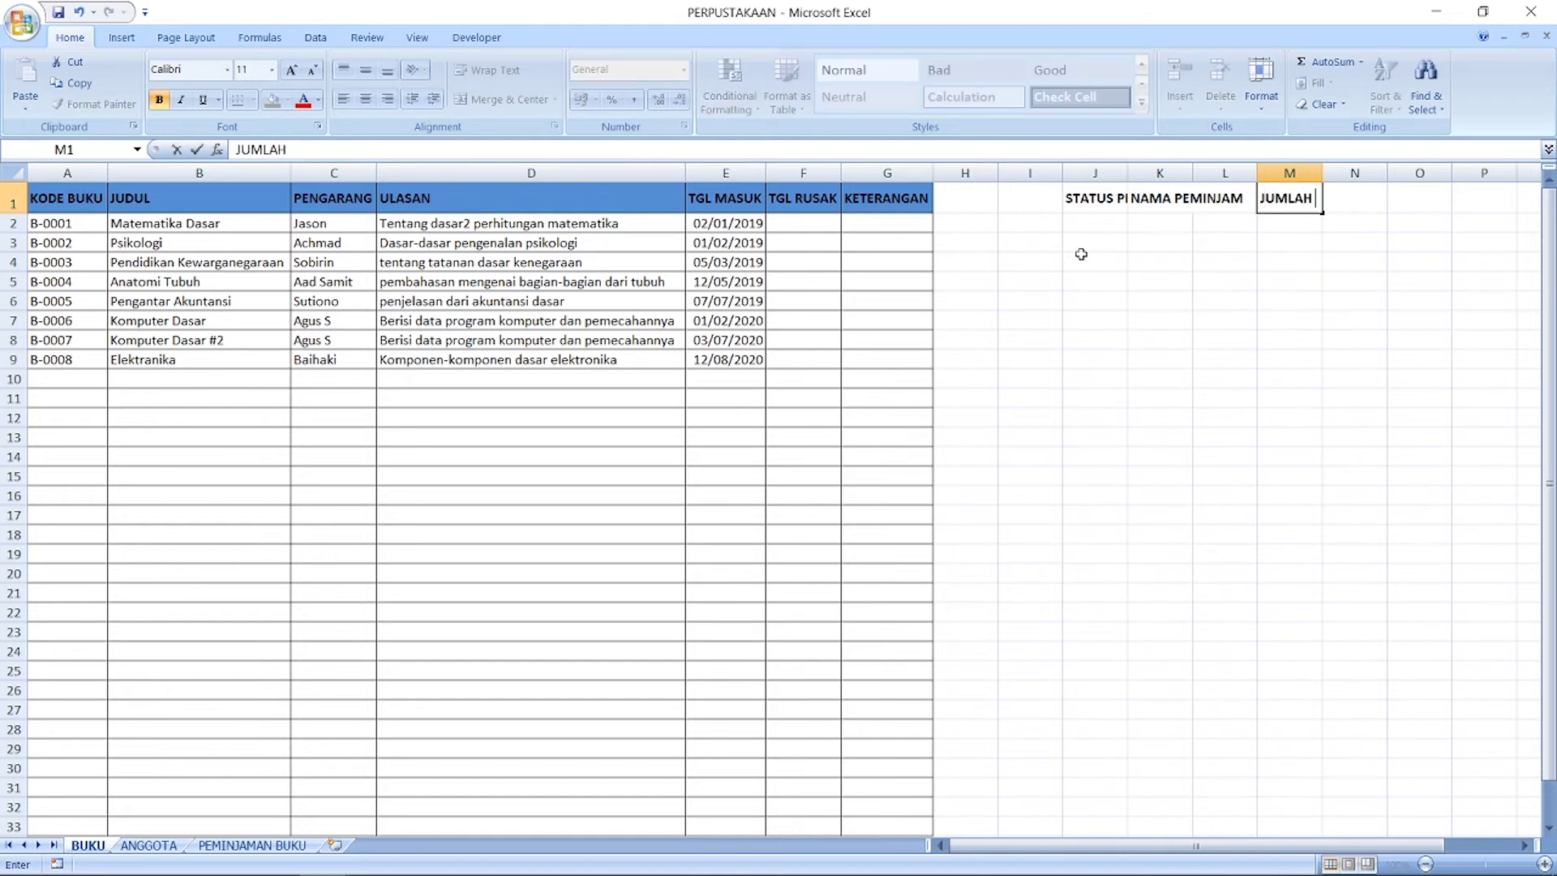
{"action": "type", "text": "DIPINJAM"}
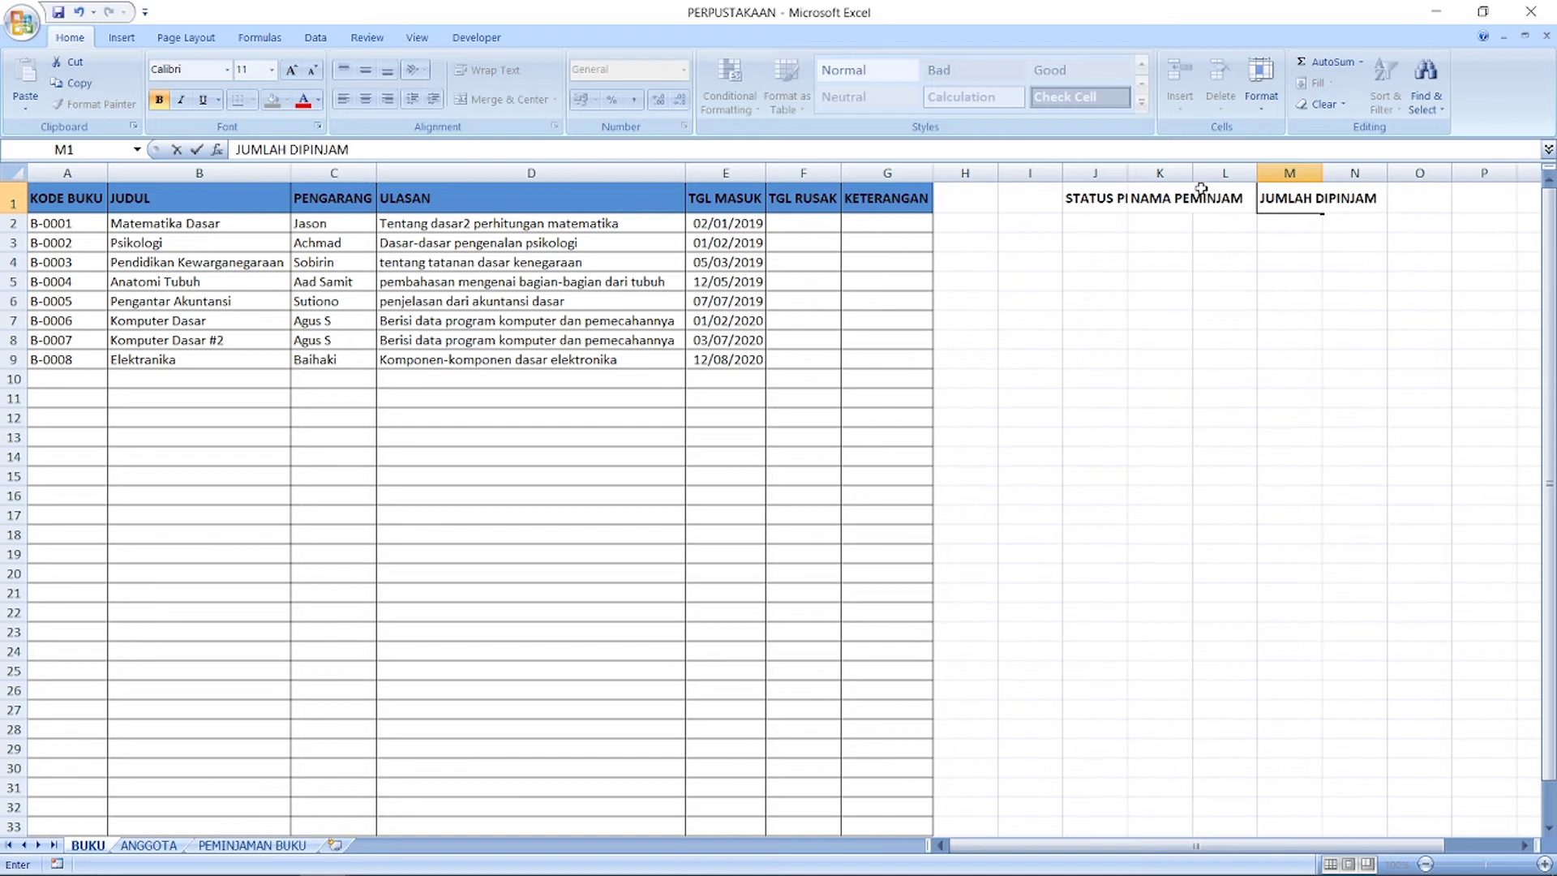
Step: Auto-fit columns J, K and M to fit the new headers
{"action": "left_click", "coordinate": [1122, 172]}
{"action": "double_click", "coordinate": [1128, 172]}
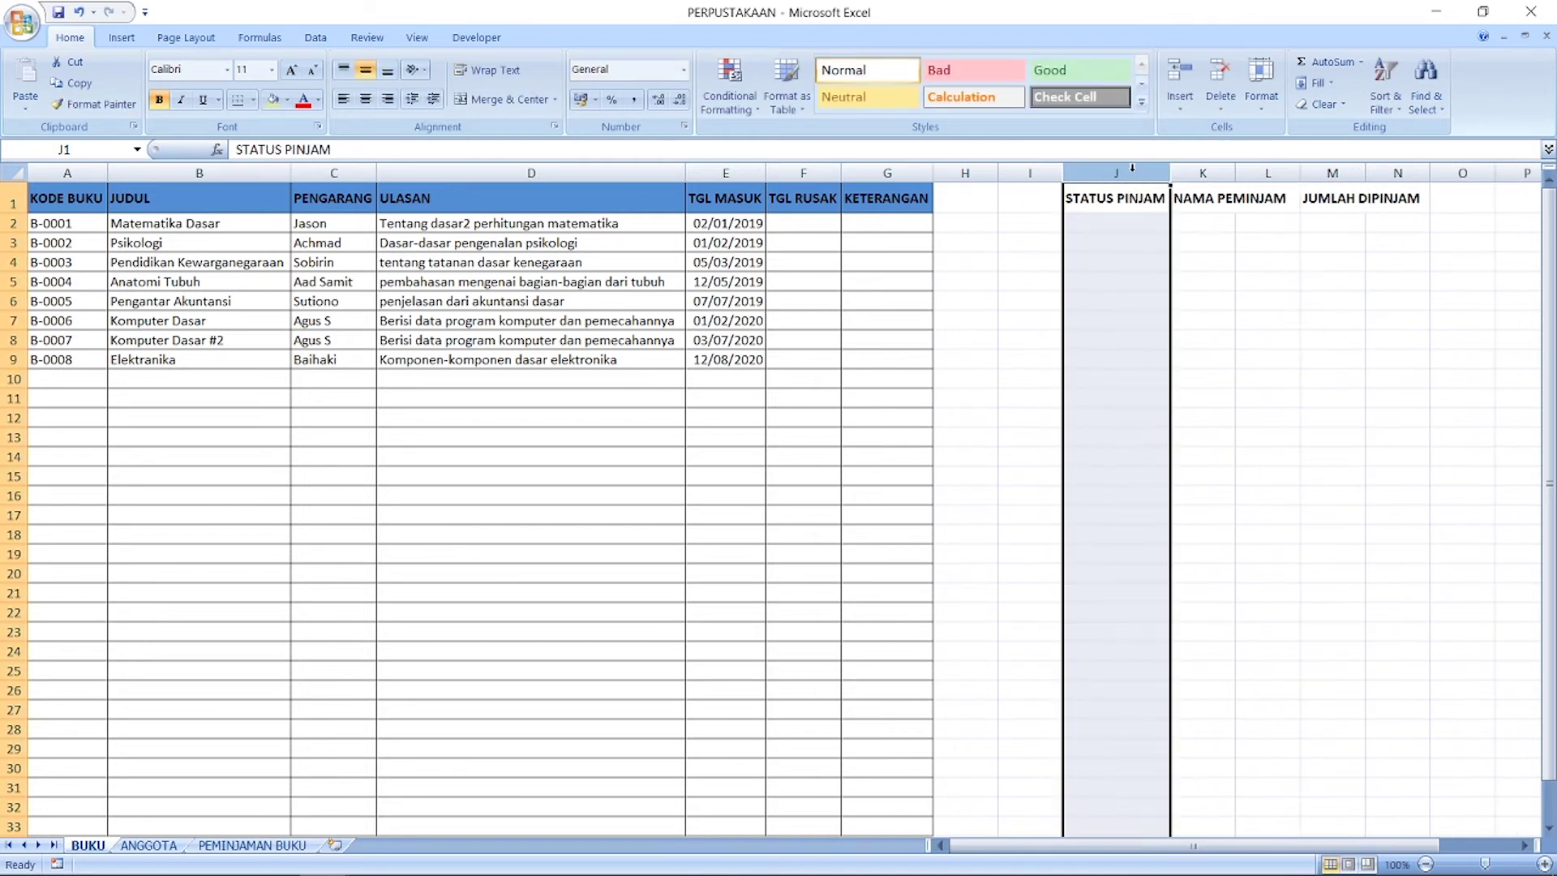
{"action": "double_click", "coordinate": [1236, 173]}
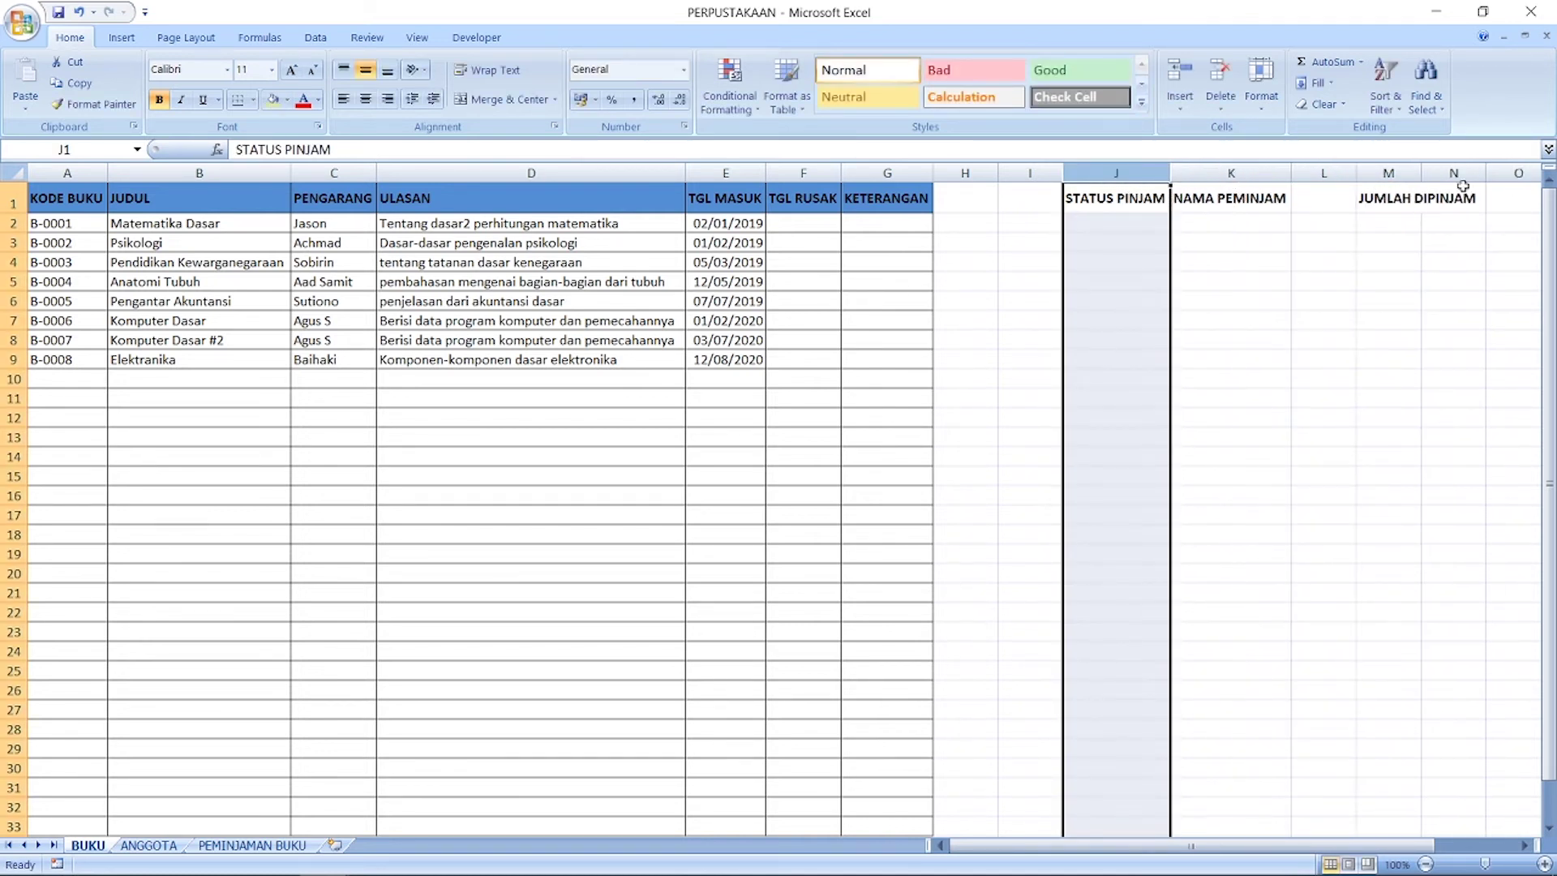
{"action": "double_click", "coordinate": [1422, 173]}
{"action": "left_click_drag", "start_coordinate": [1460, 199], "coordinate": [1144, 199]}
{"action": "left_click", "coordinate": [1225, 197]}
{"action": "left_click", "coordinate": [1217, 246]}
Step: Fill the STATUS PINJAM and NAMA PEMINJAM headers dark blue to match the other headers
{"action": "right_click", "coordinate": [1144, 200]}
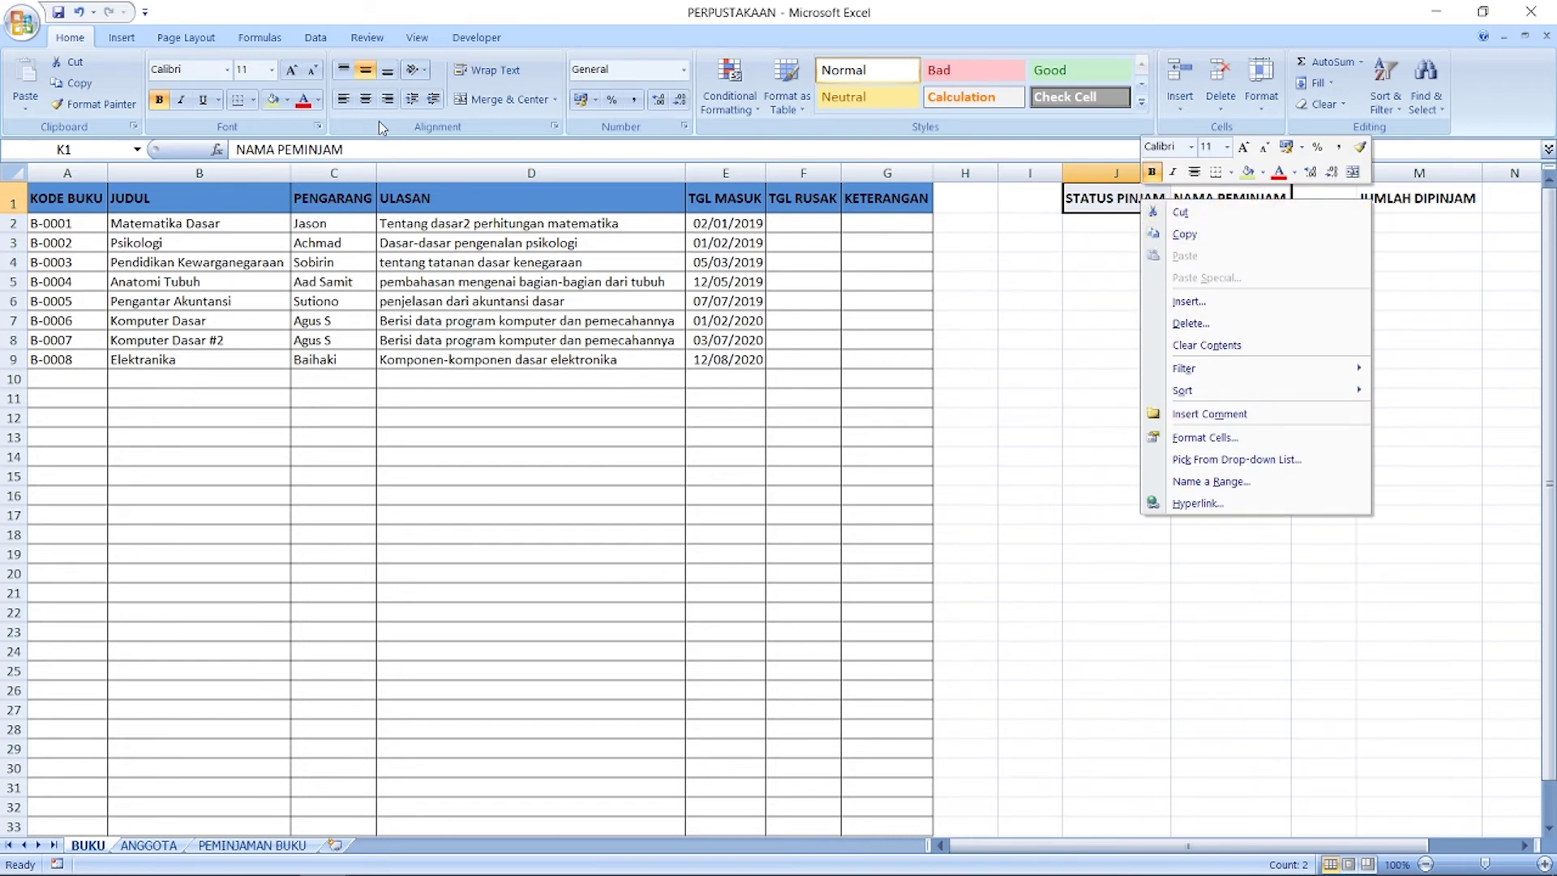
{"action": "left_click", "coordinate": [1266, 174]}
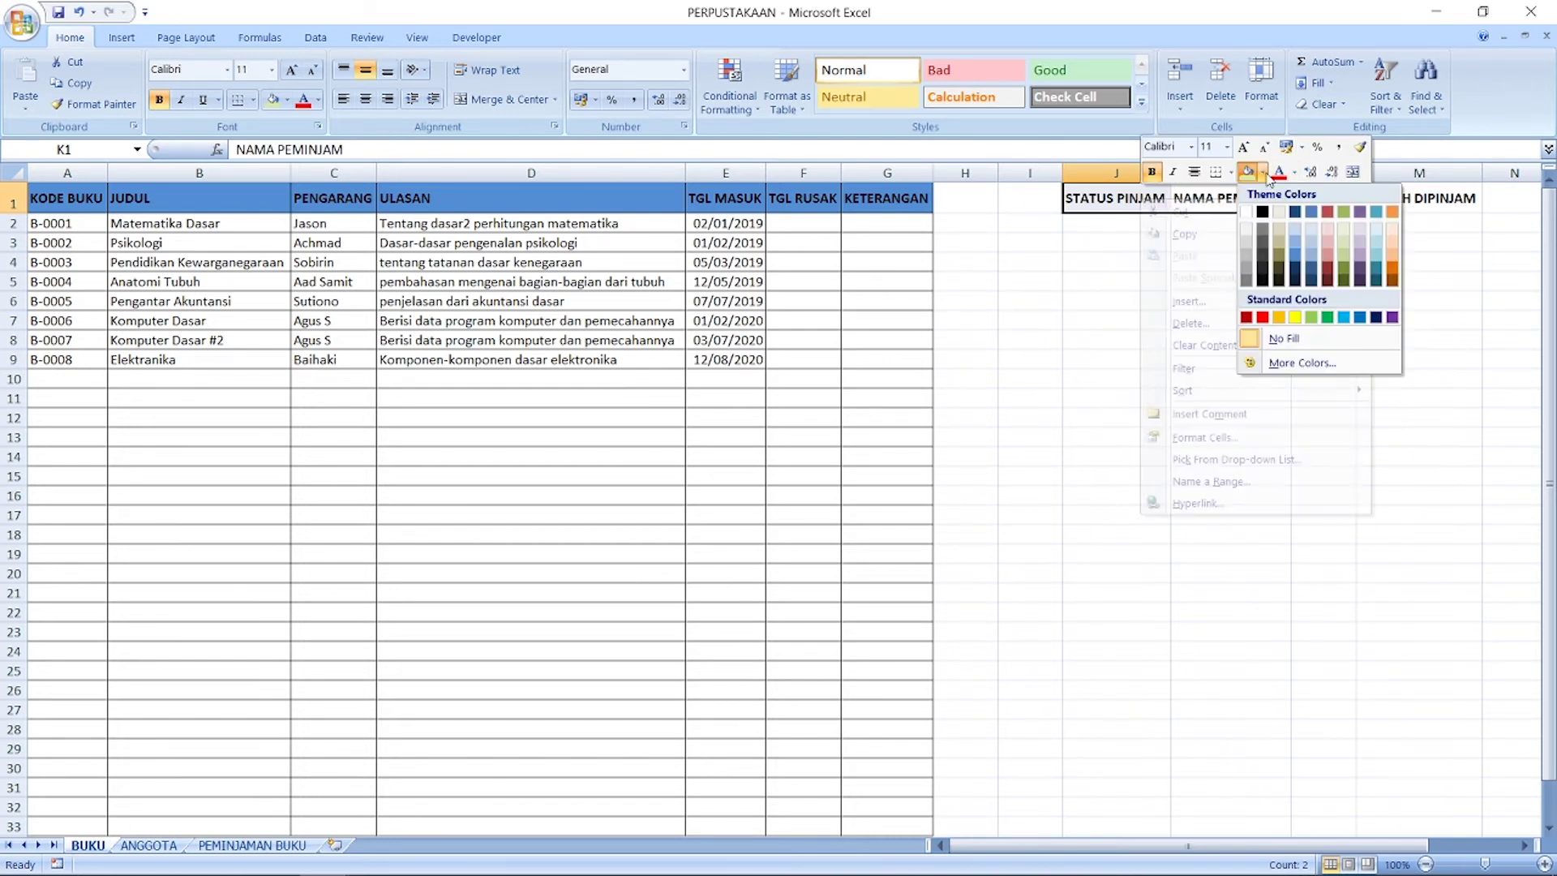
{"action": "left_click", "coordinate": [1300, 249]}
{"action": "left_click", "coordinate": [1263, 173]}
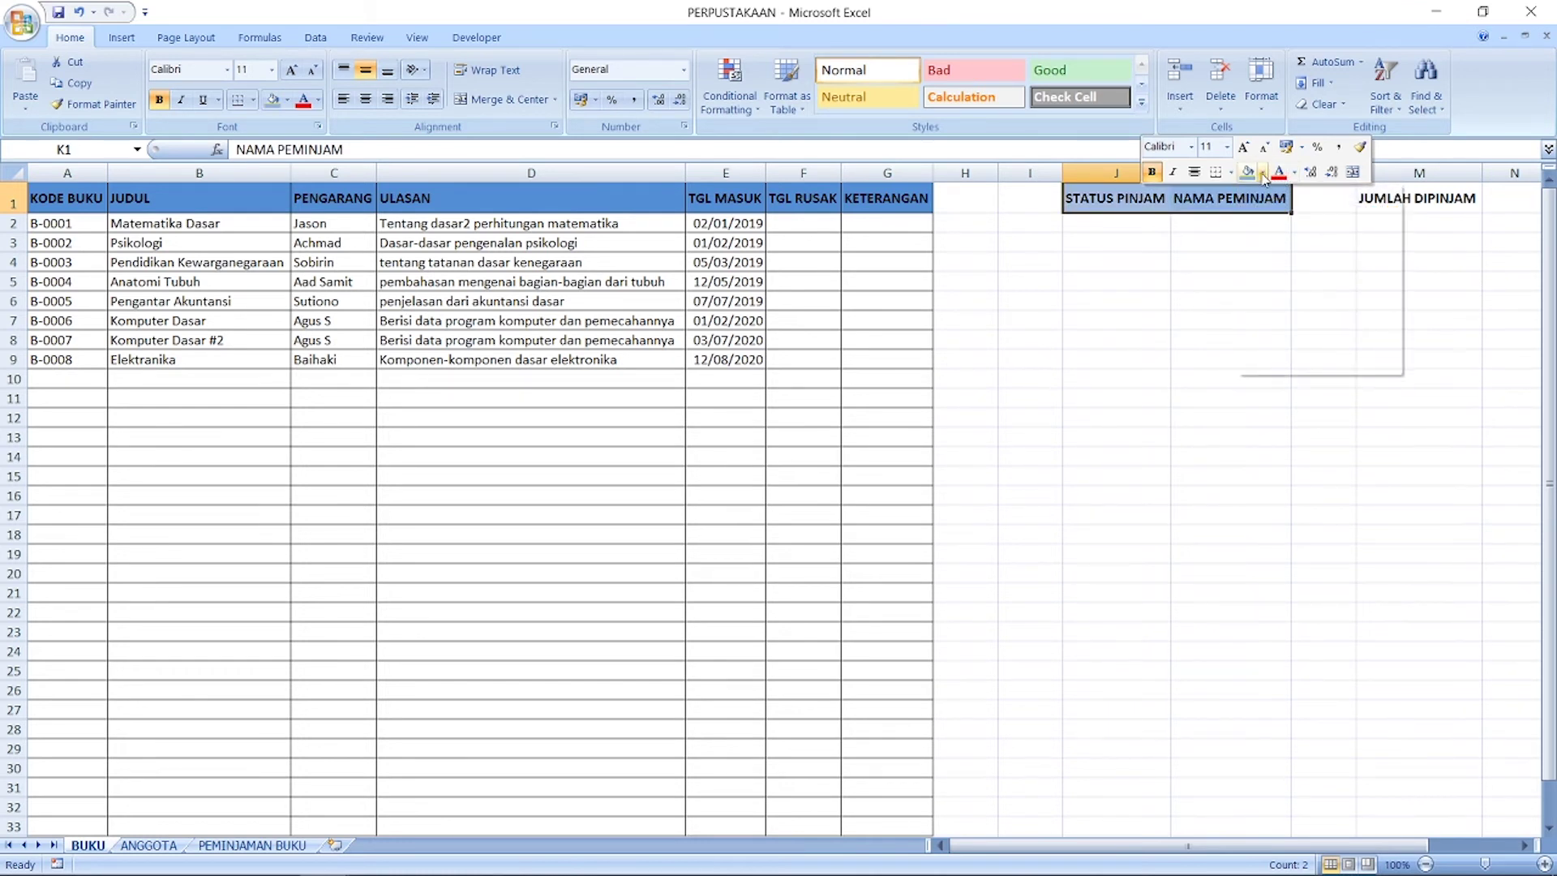
{"action": "left_click", "coordinate": [1299, 254]}
{"action": "left_click", "coordinate": [1415, 198]}
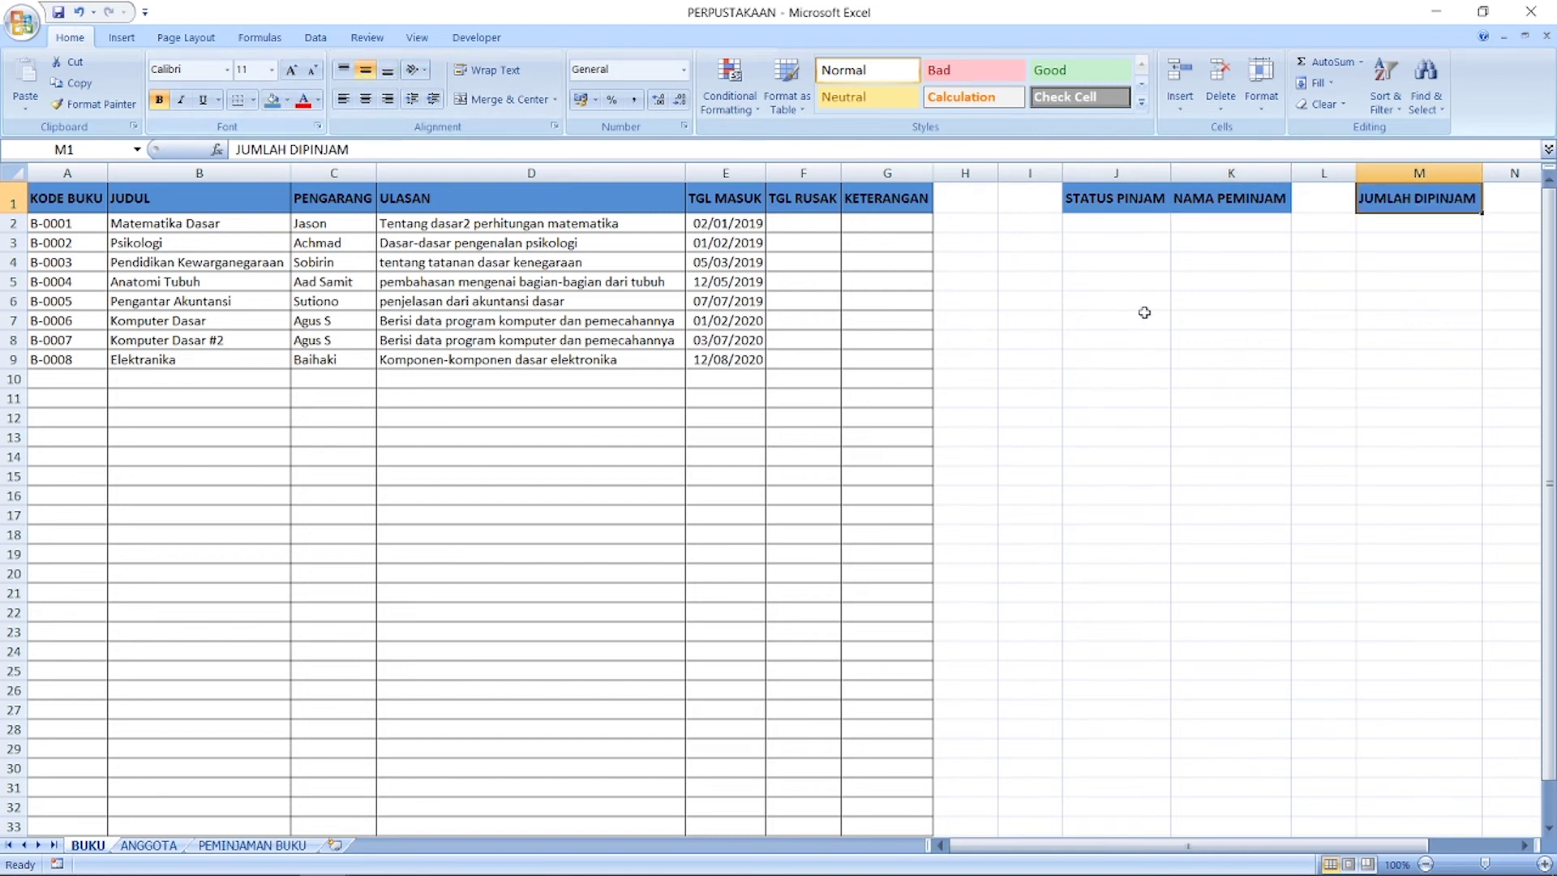
Step: Add full grid borders to the data cells J2:K33 and M2:M33
{"action": "left_click_drag", "start_coordinate": [1103, 221], "coordinate": [1189, 824]}
{"action": "right_click", "coordinate": [1210, 666]}
{"action": "left_click", "coordinate": [1298, 654]}
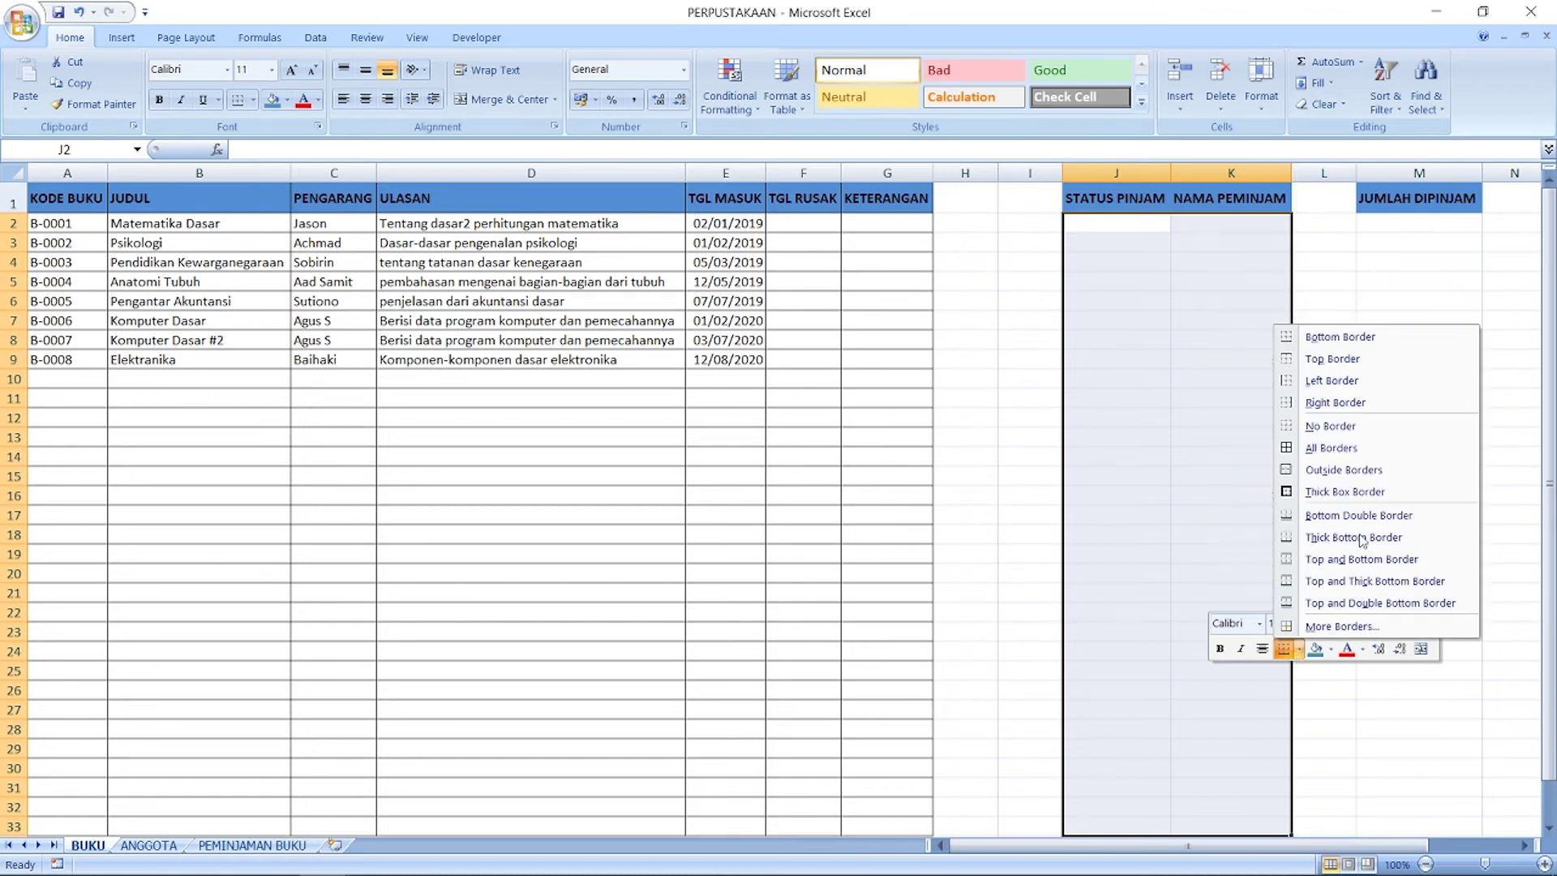
{"action": "left_click", "coordinate": [1362, 448]}
{"action": "left_click_drag", "start_coordinate": [1389, 221], "coordinate": [1401, 827]}
{"action": "right_click", "coordinate": [1390, 762]}
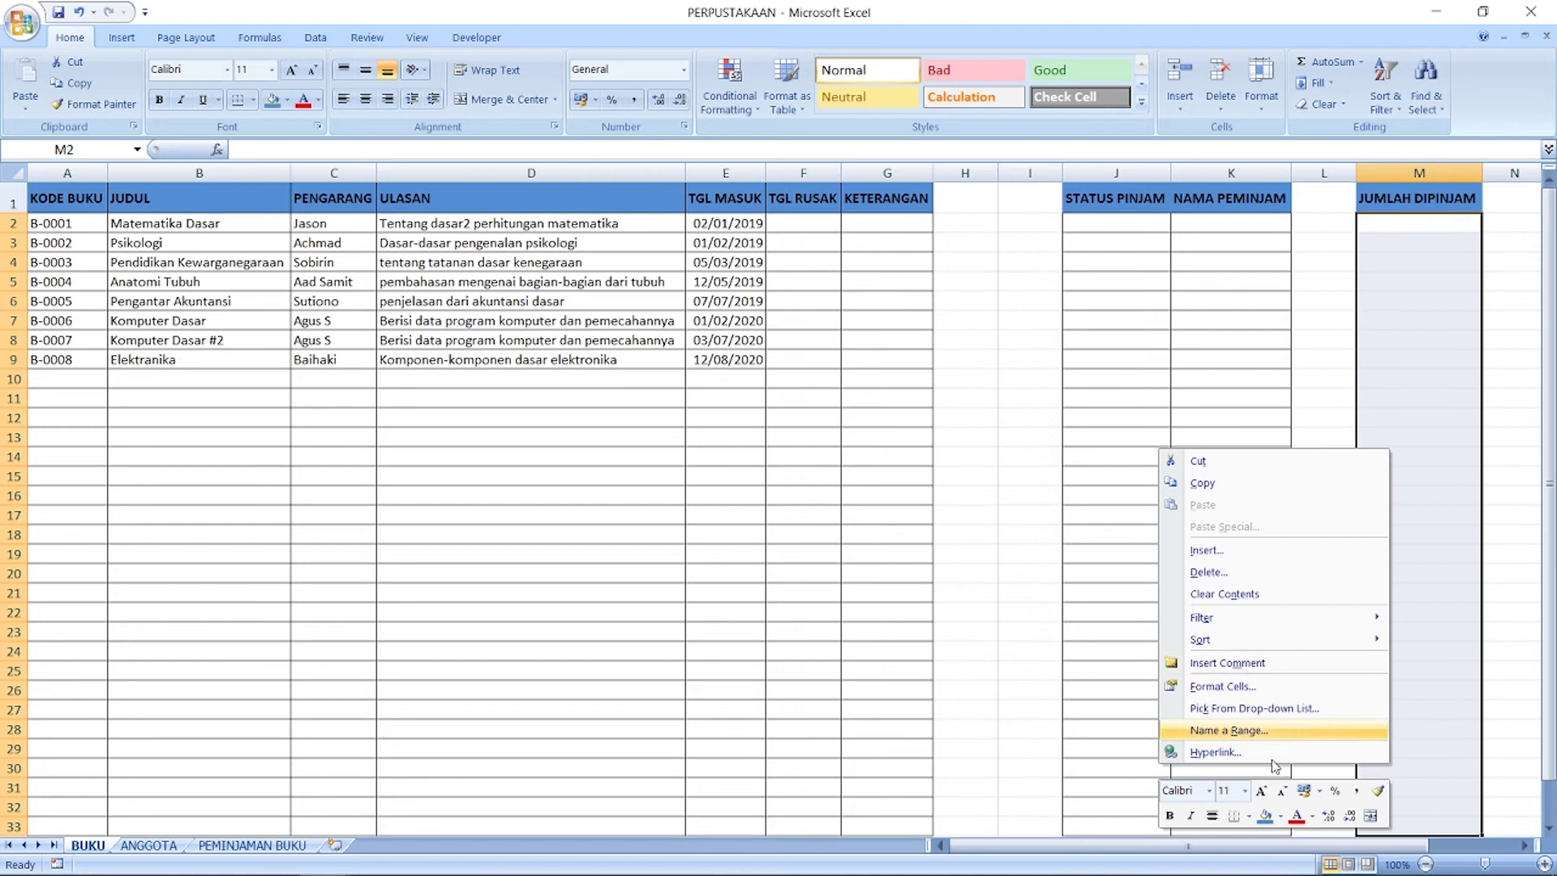
{"action": "left_click", "coordinate": [1249, 817]}
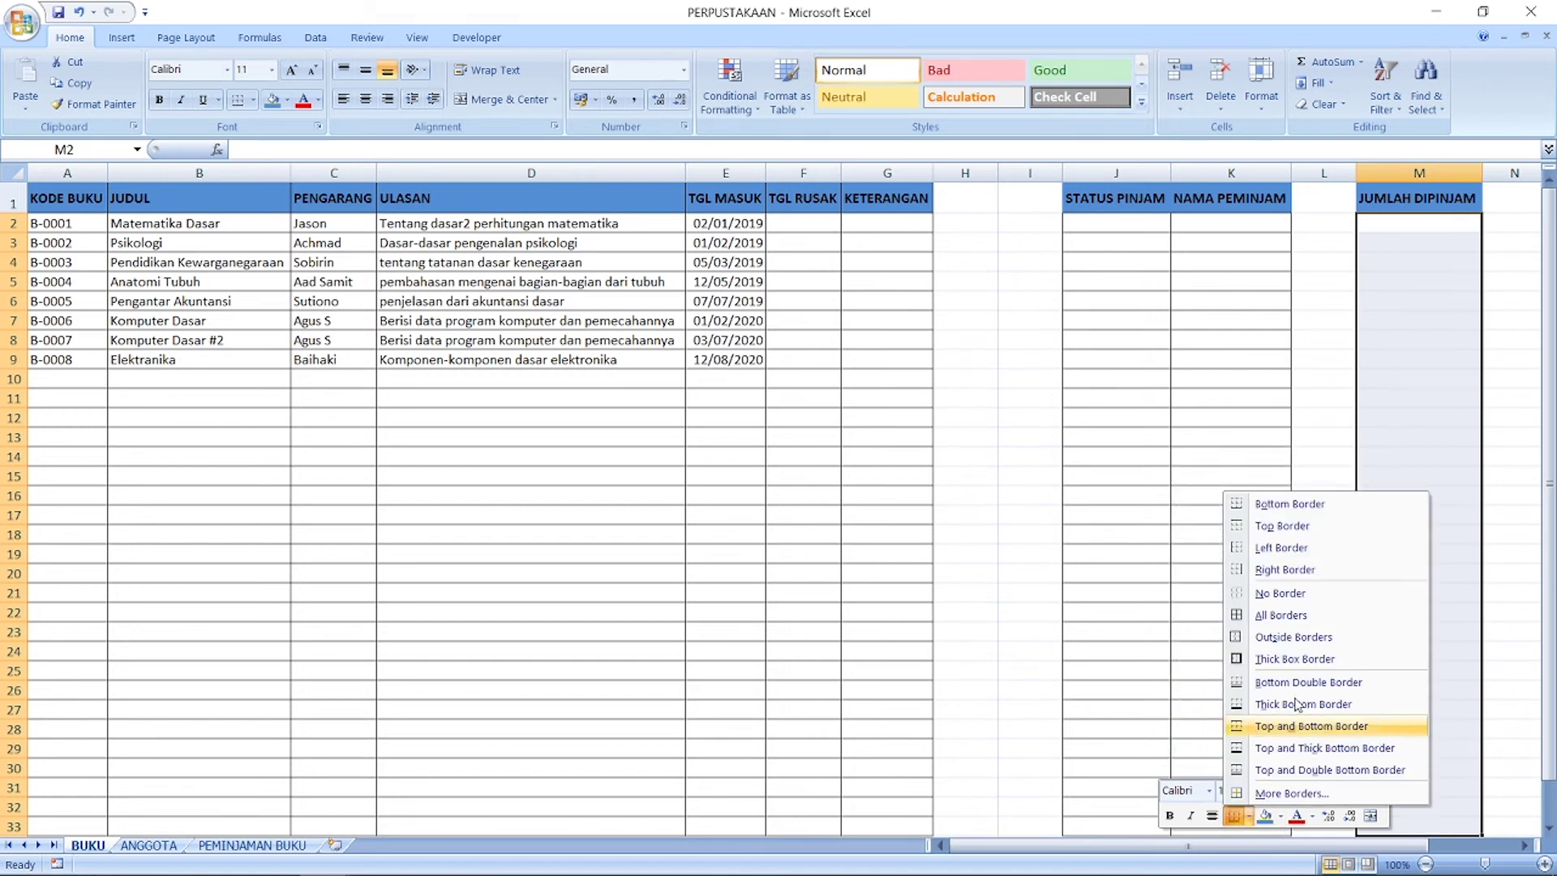
{"action": "left_click", "coordinate": [1265, 616]}
{"action": "left_click", "coordinate": [1235, 341]}
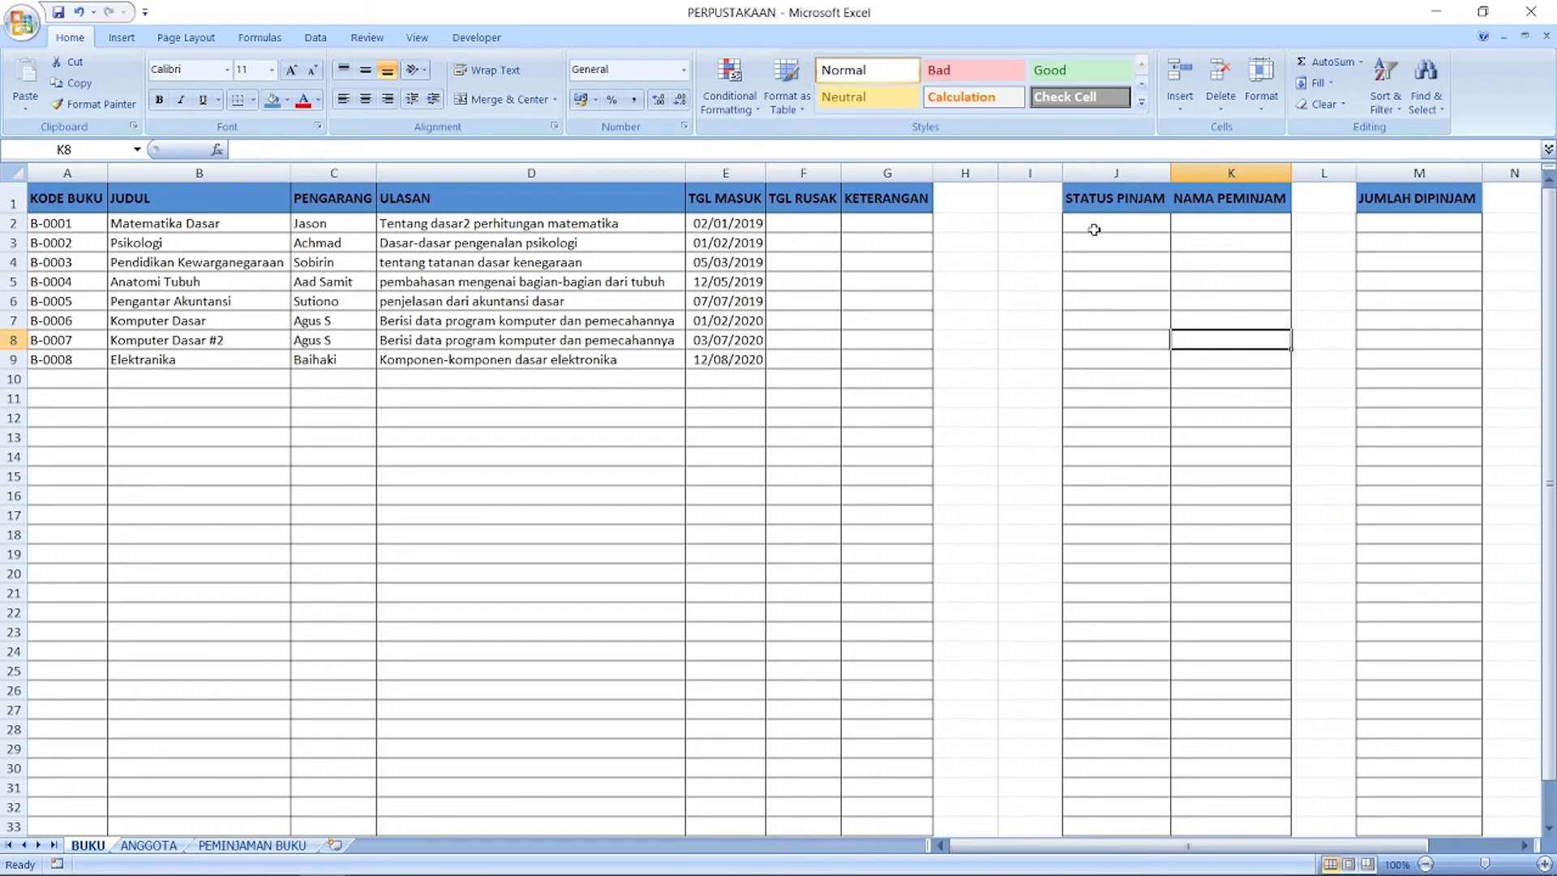
Step: Add full grid borders to the J1:K1 header cells
{"action": "left_click_drag", "start_coordinate": [1139, 210], "coordinate": [1187, 201]}
{"action": "right_click", "coordinate": [1187, 202]}
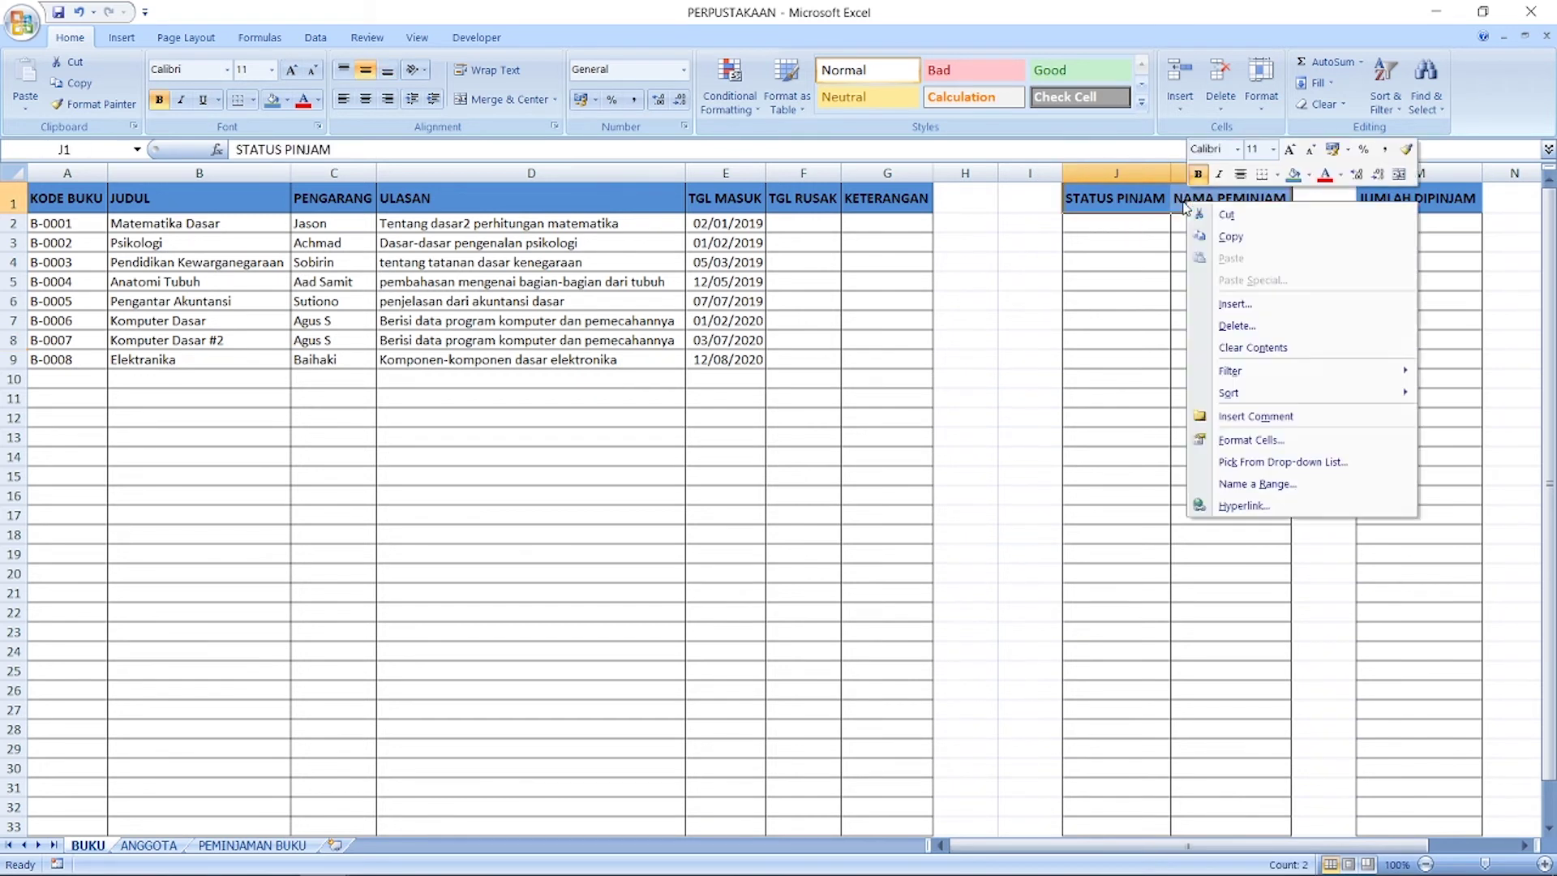
{"action": "left_click", "coordinate": [1276, 179]}
{"action": "left_click", "coordinate": [1298, 314]}
{"action": "left_click", "coordinate": [1208, 395]}
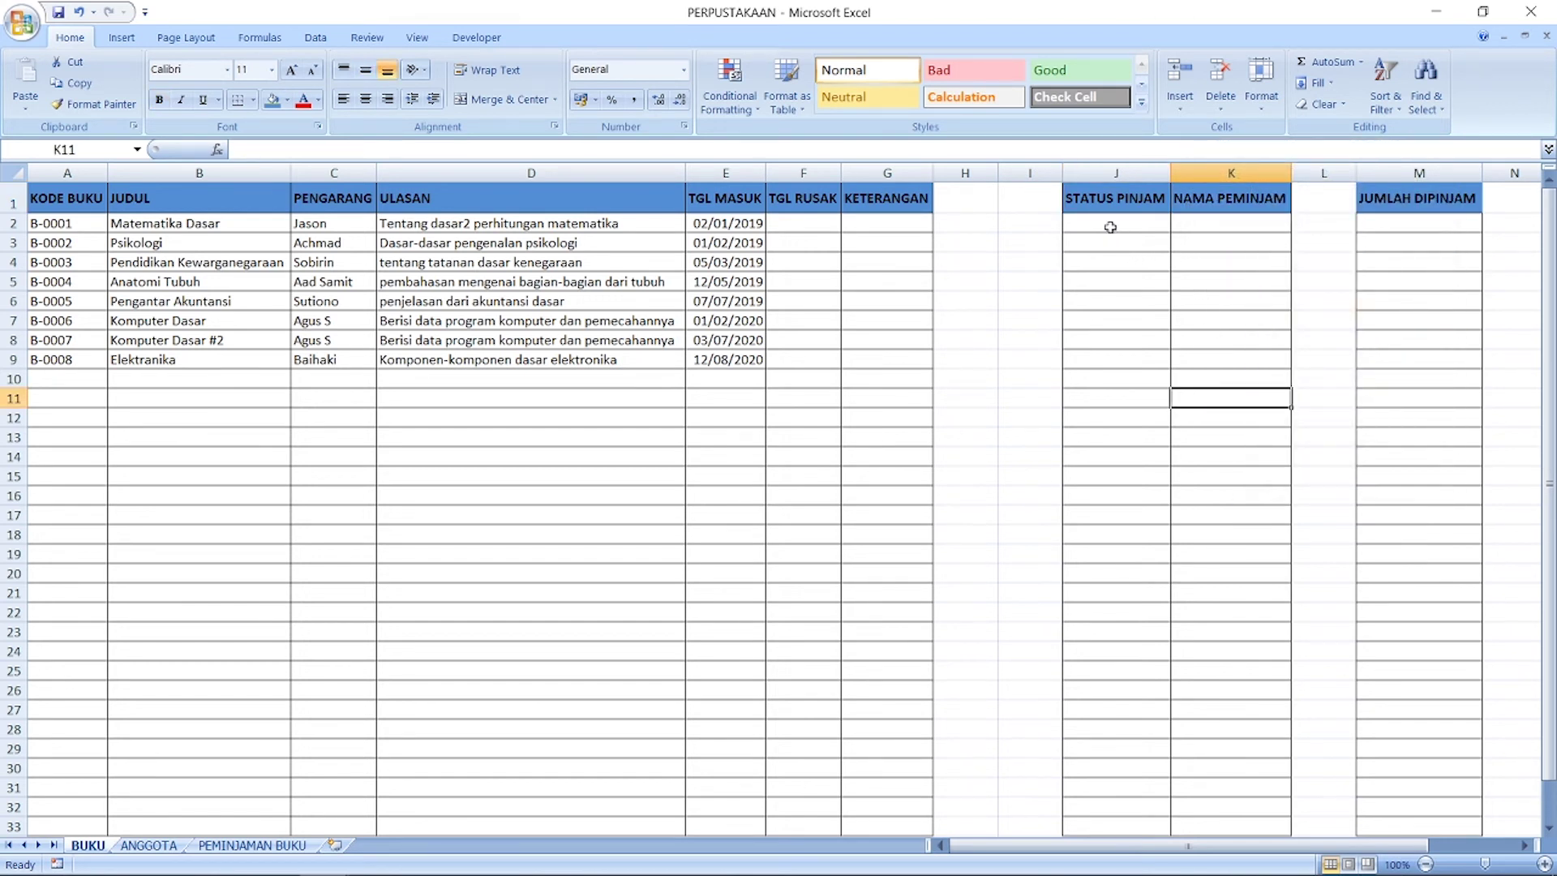
Step: Glance at the reference workbook, then bring the PERPUSTAKAAN window back to the front
{"action": "left_click", "coordinate": [1110, 227]}
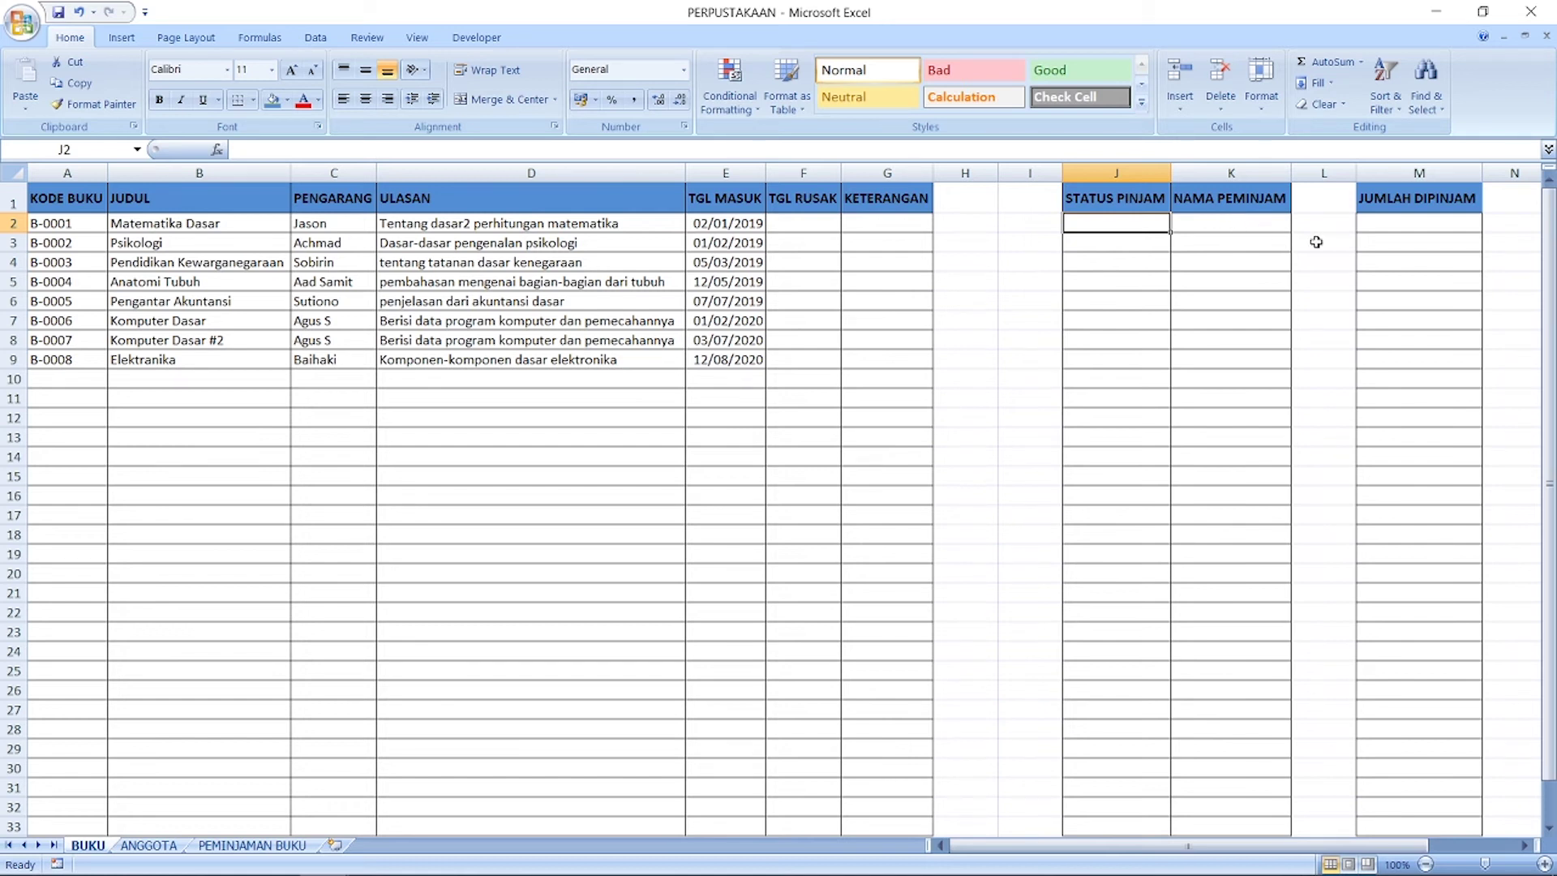
{"action": "left_click", "coordinate": [1411, 224]}
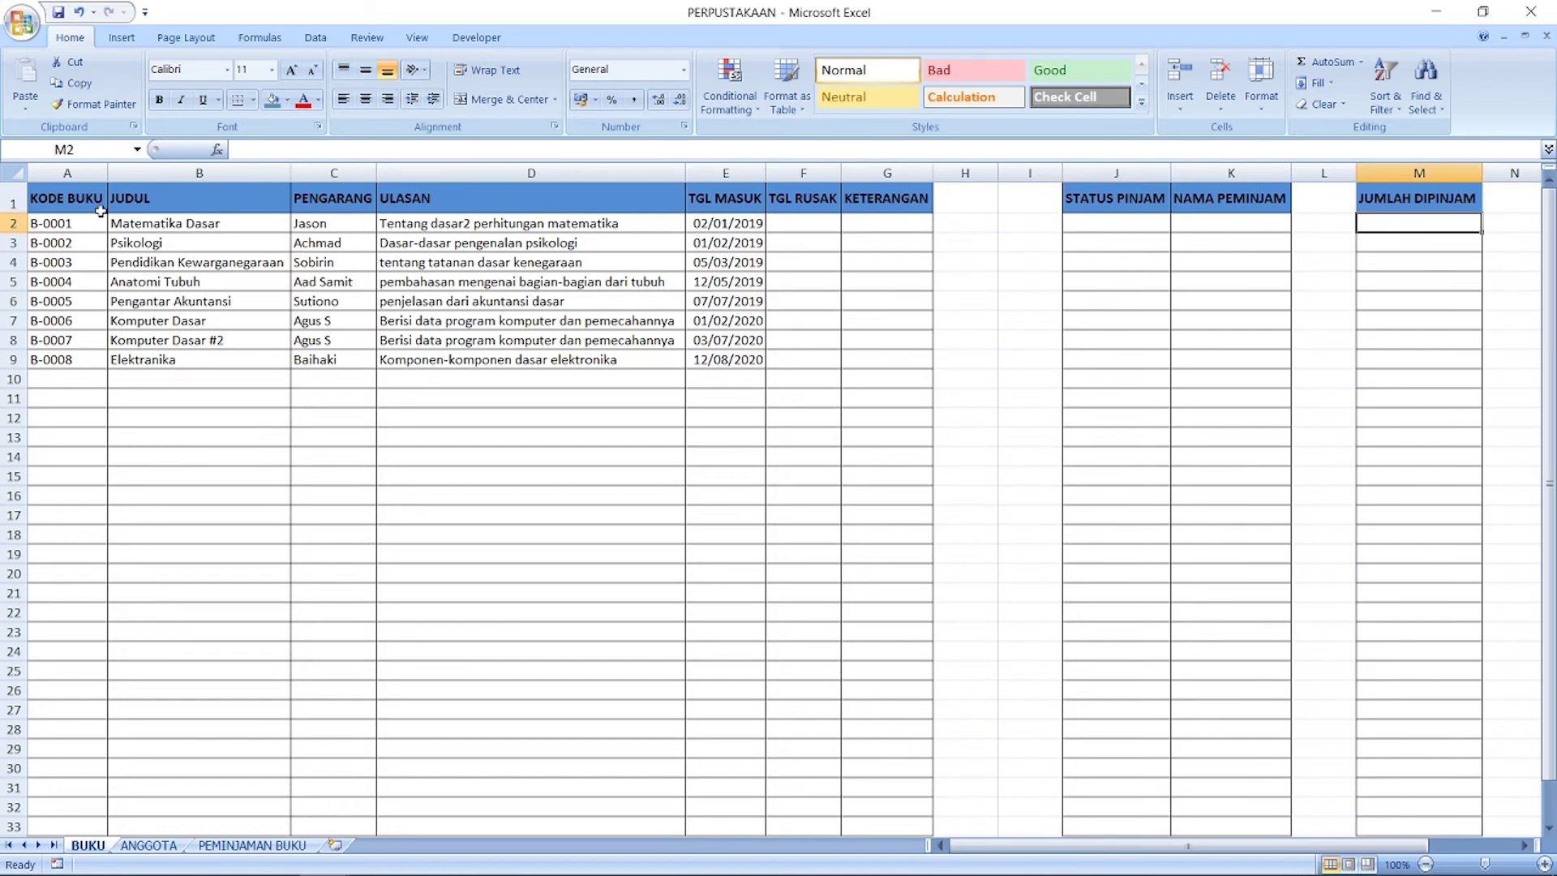
{"action": "left_click", "coordinate": [1427, 245]}
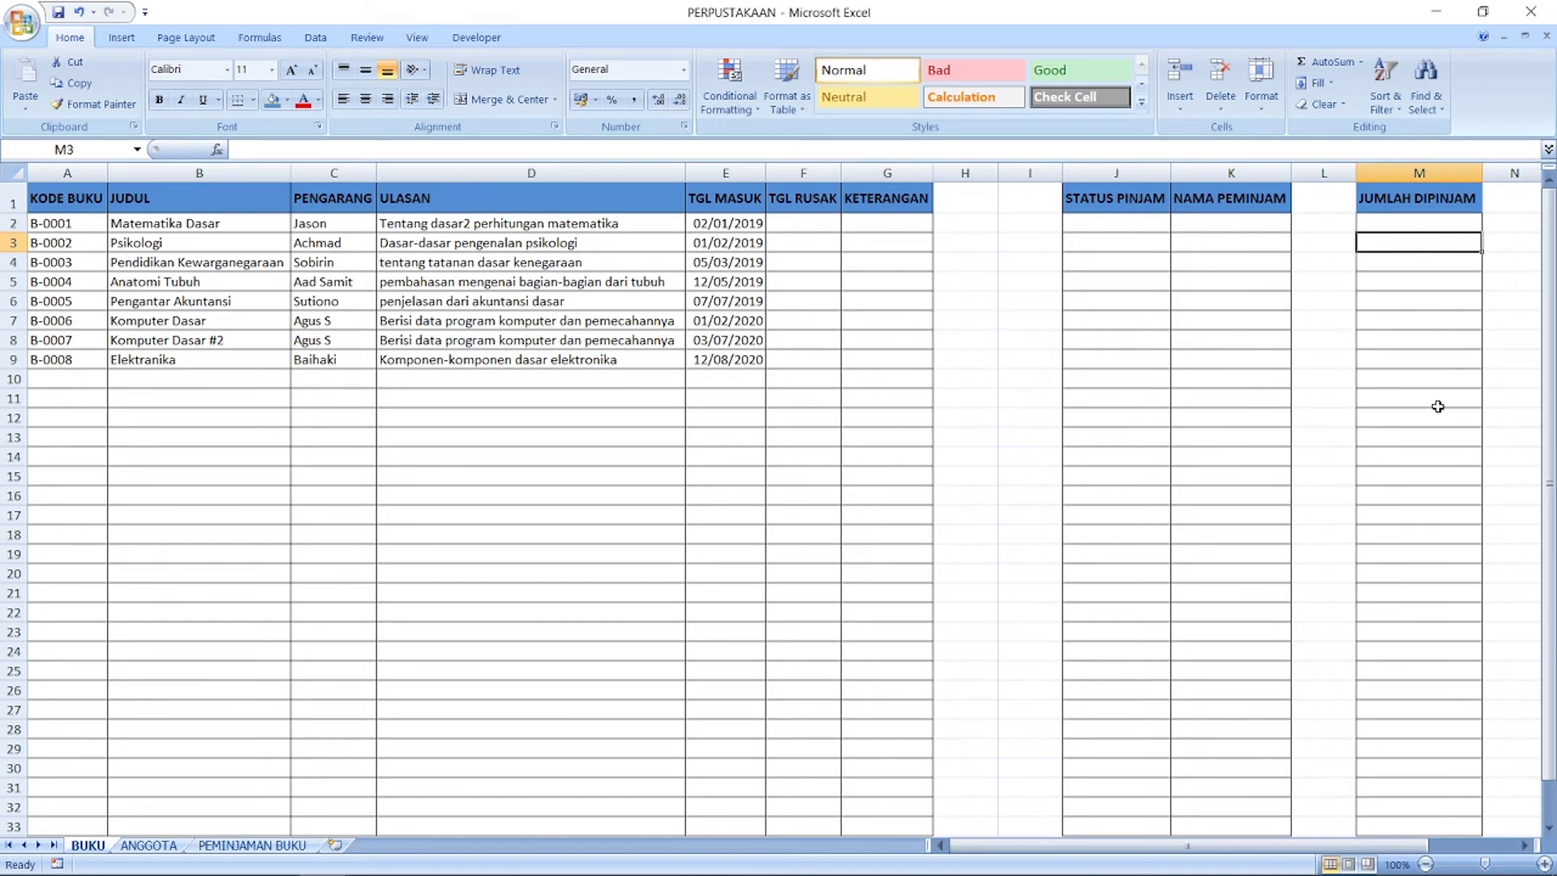
{"action": "left_click", "coordinate": [1129, 223]}
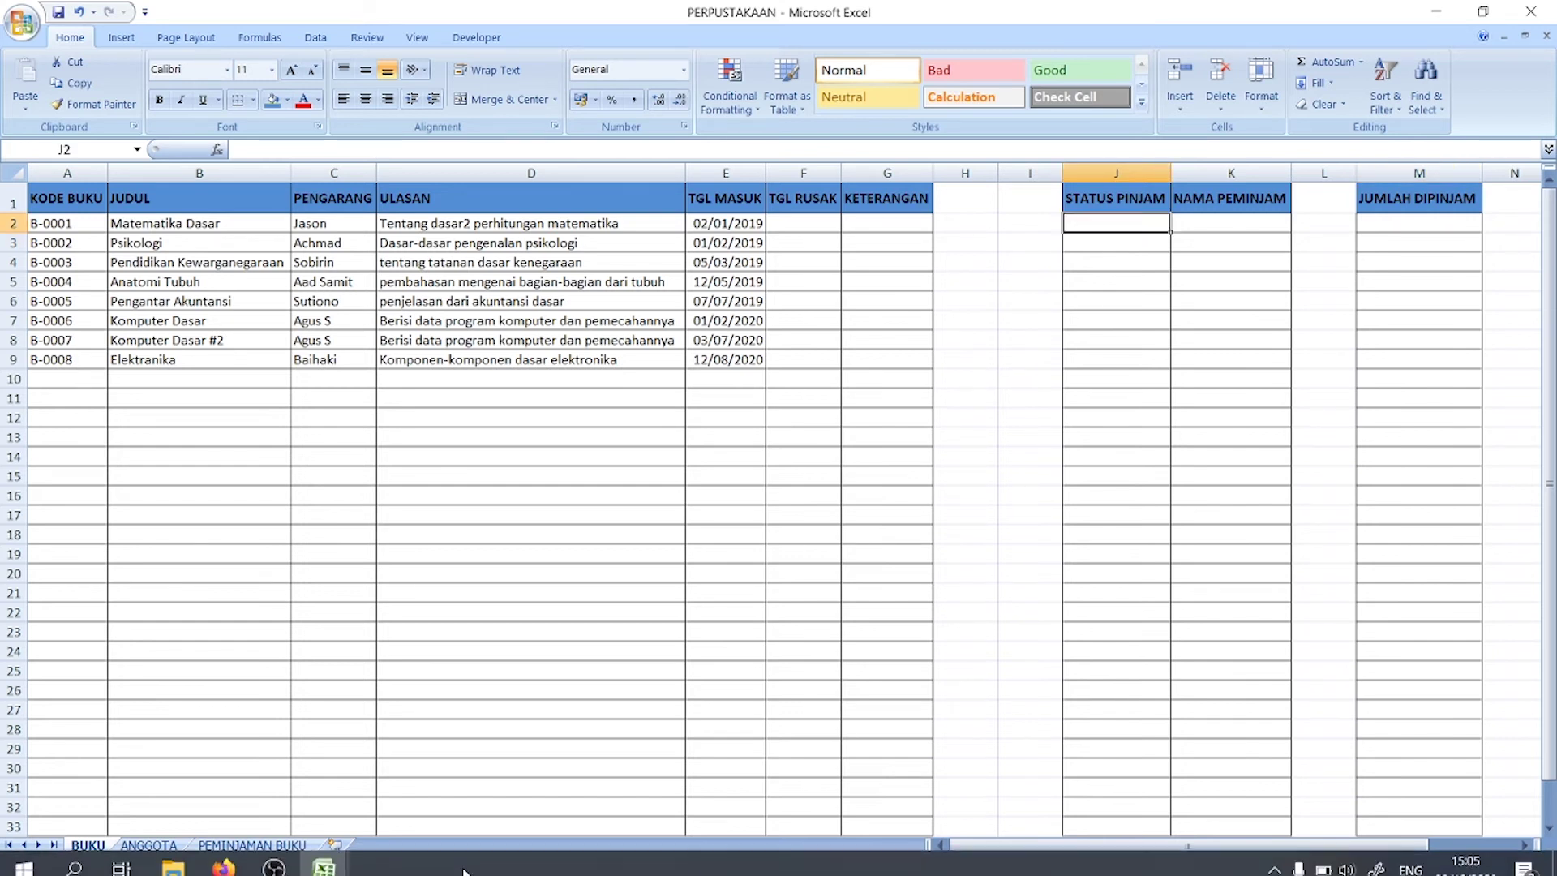
{"action": "mouse_move", "coordinate": [325, 864]}
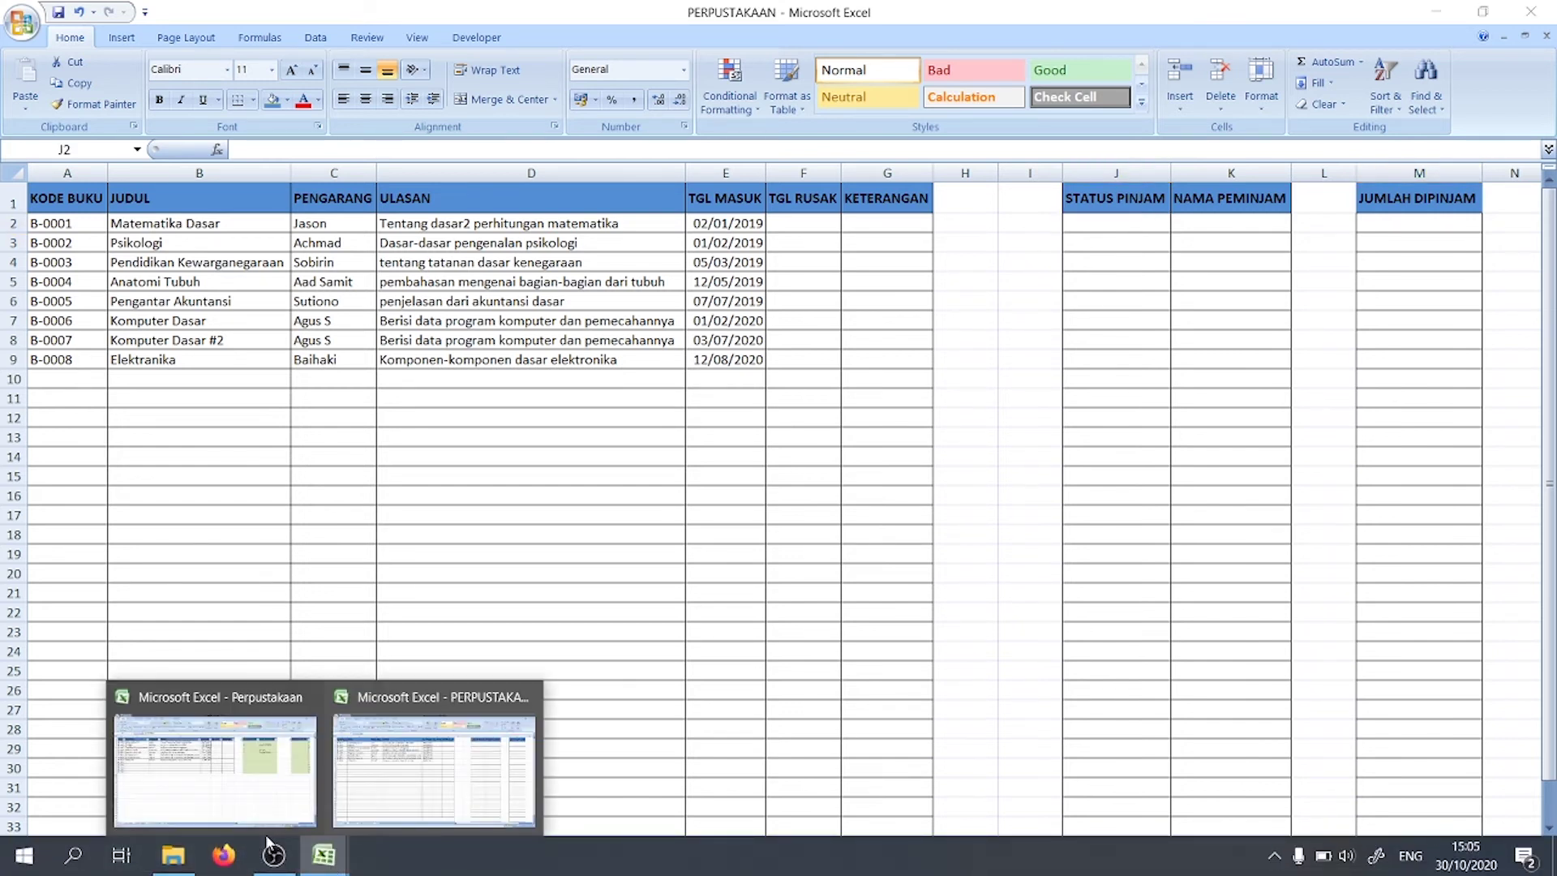
{"action": "left_click", "coordinate": [215, 771]}
{"action": "left_click", "coordinate": [452, 771]}
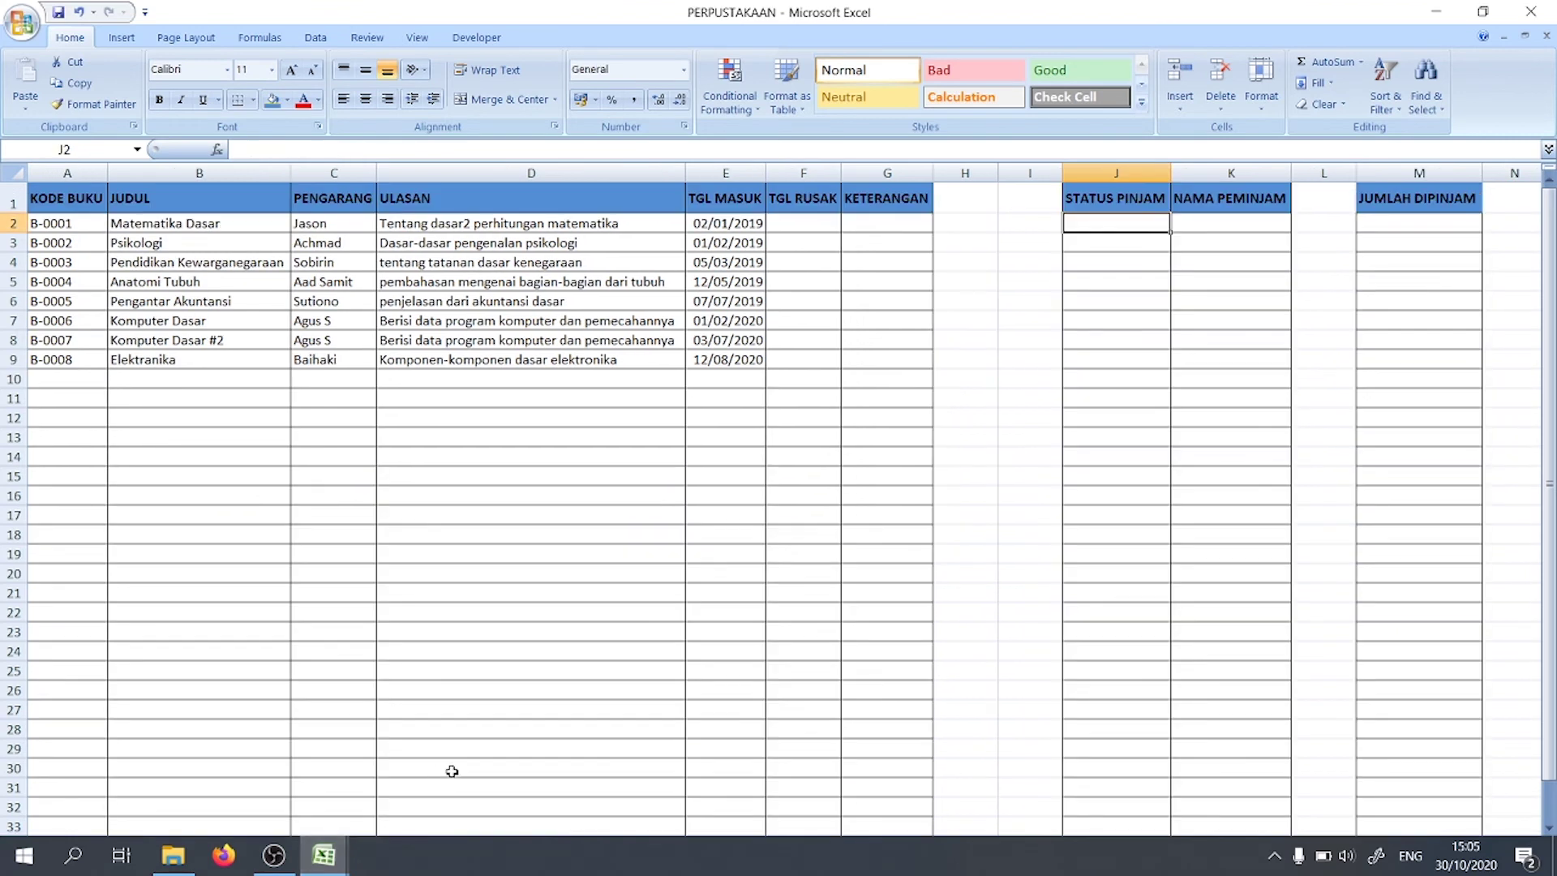
Step: Fill the STATUS PINJAM and NAMA PEMINJAM cells J2:K33 light olive green
{"action": "left_click_drag", "start_coordinate": [1129, 221], "coordinate": [1197, 824]}
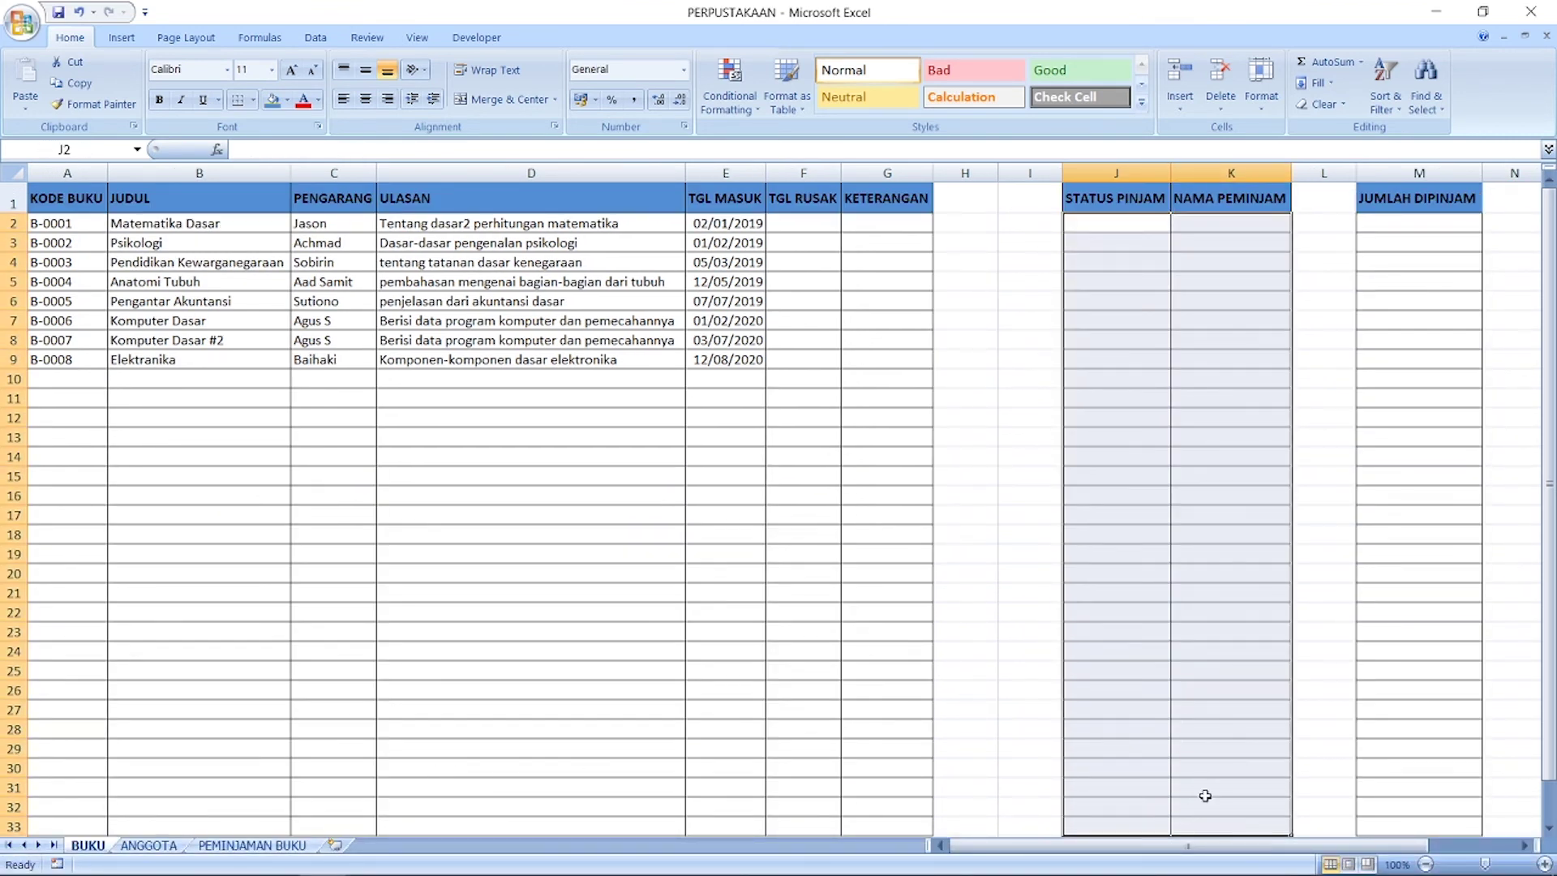
{"action": "right_click", "coordinate": [1205, 796]}
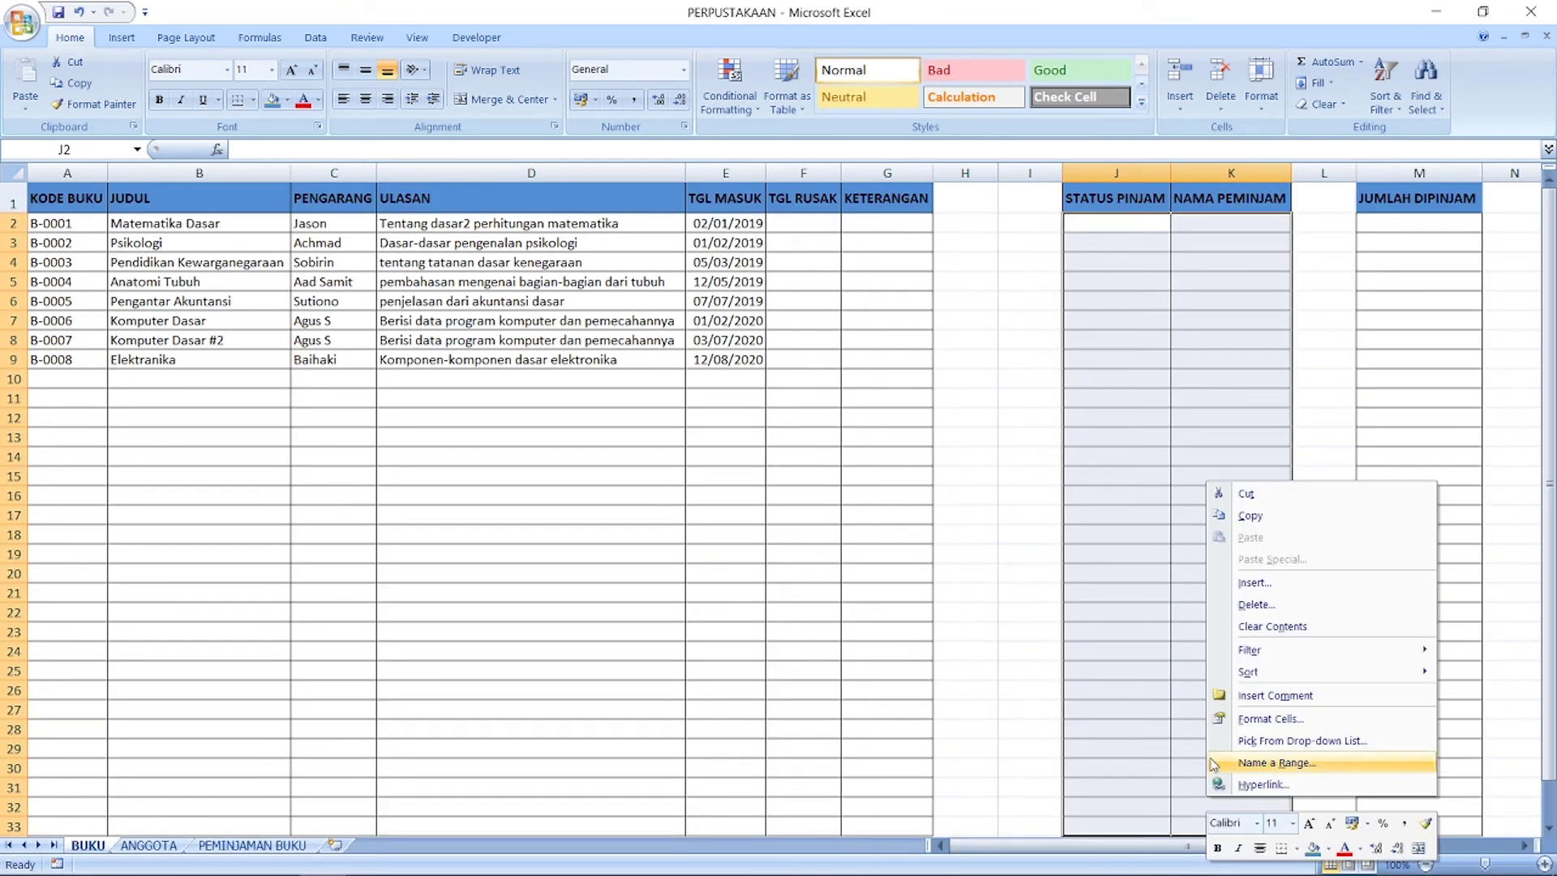
{"action": "left_click", "coordinate": [1326, 850]}
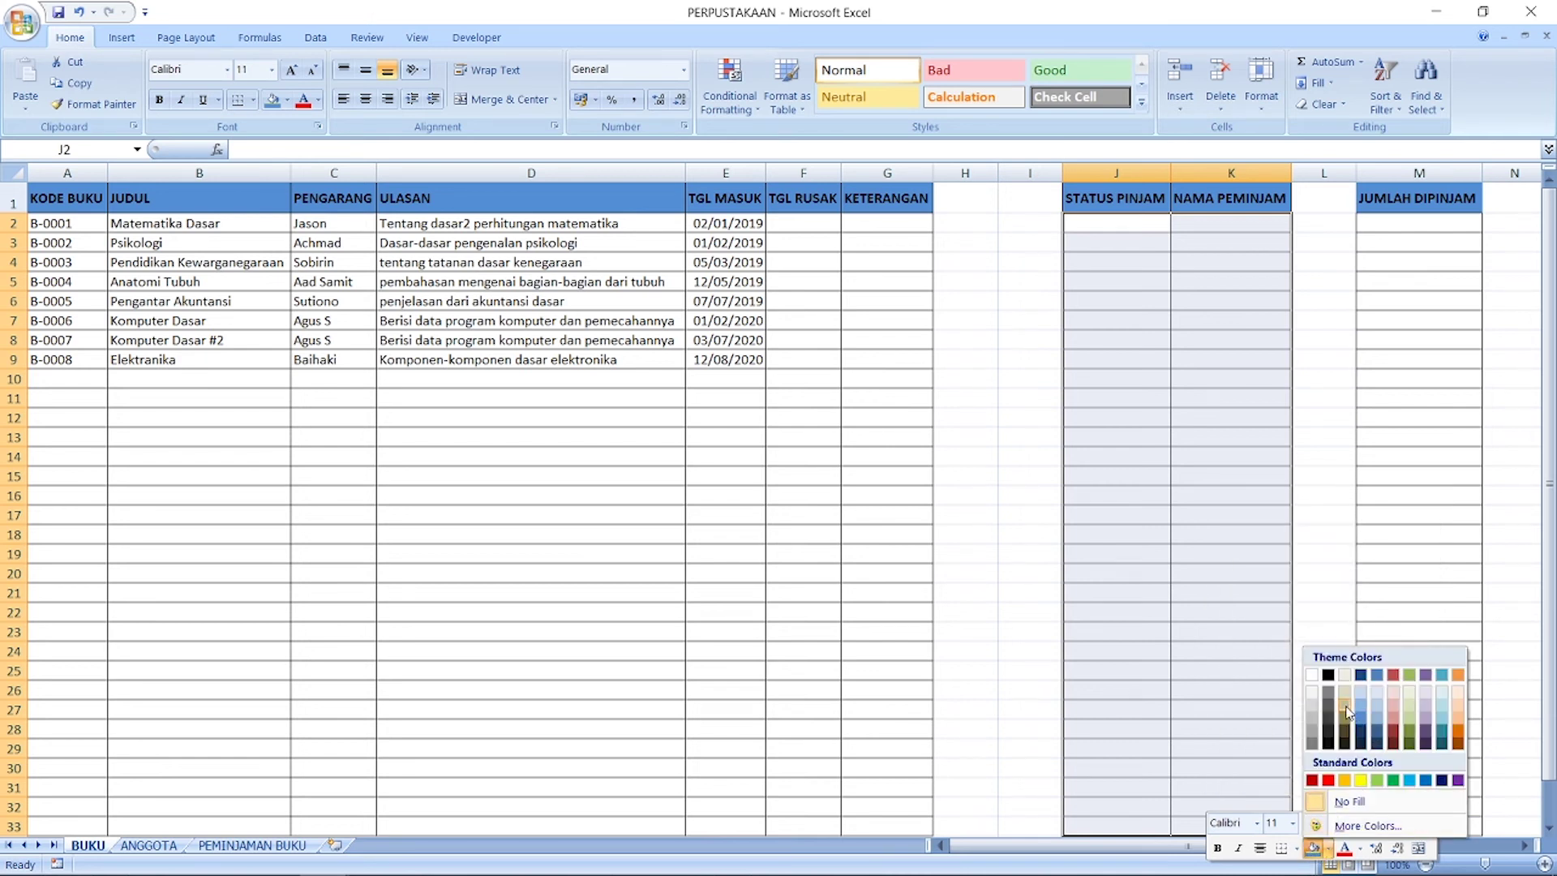
{"action": "left_click", "coordinate": [1411, 694]}
Step: Apply the same green fill to JUMLAH DIPINJAM M2:M33, then view the PEMINJAMAN BUKU sheet
{"action": "left_click_drag", "start_coordinate": [1410, 225], "coordinate": [1416, 824]}
{"action": "right_click", "coordinate": [1419, 824]}
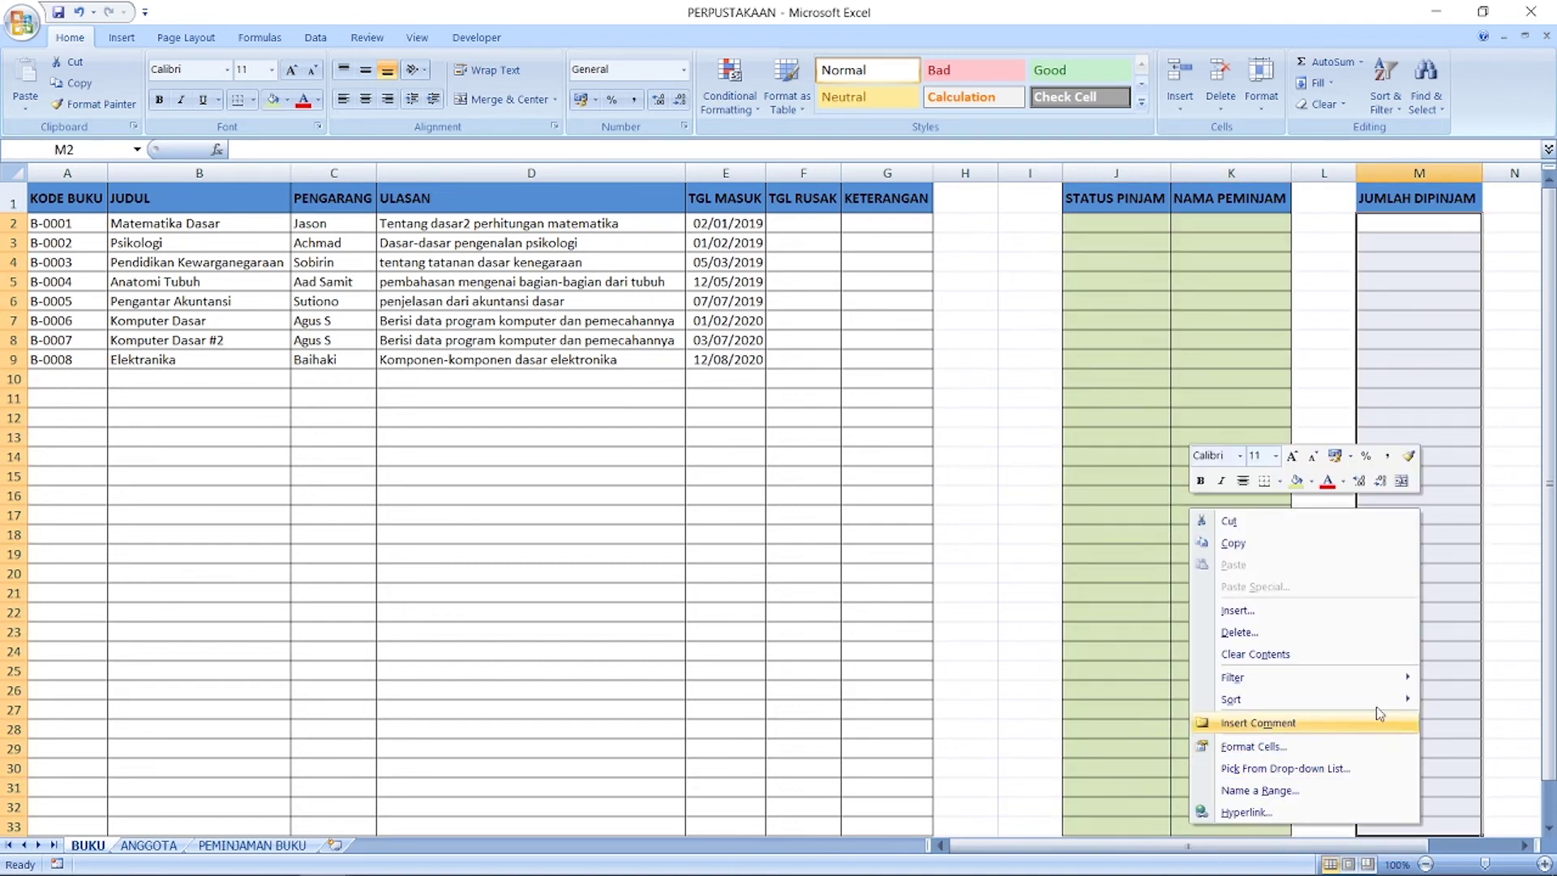
{"action": "left_click", "coordinate": [1296, 481]}
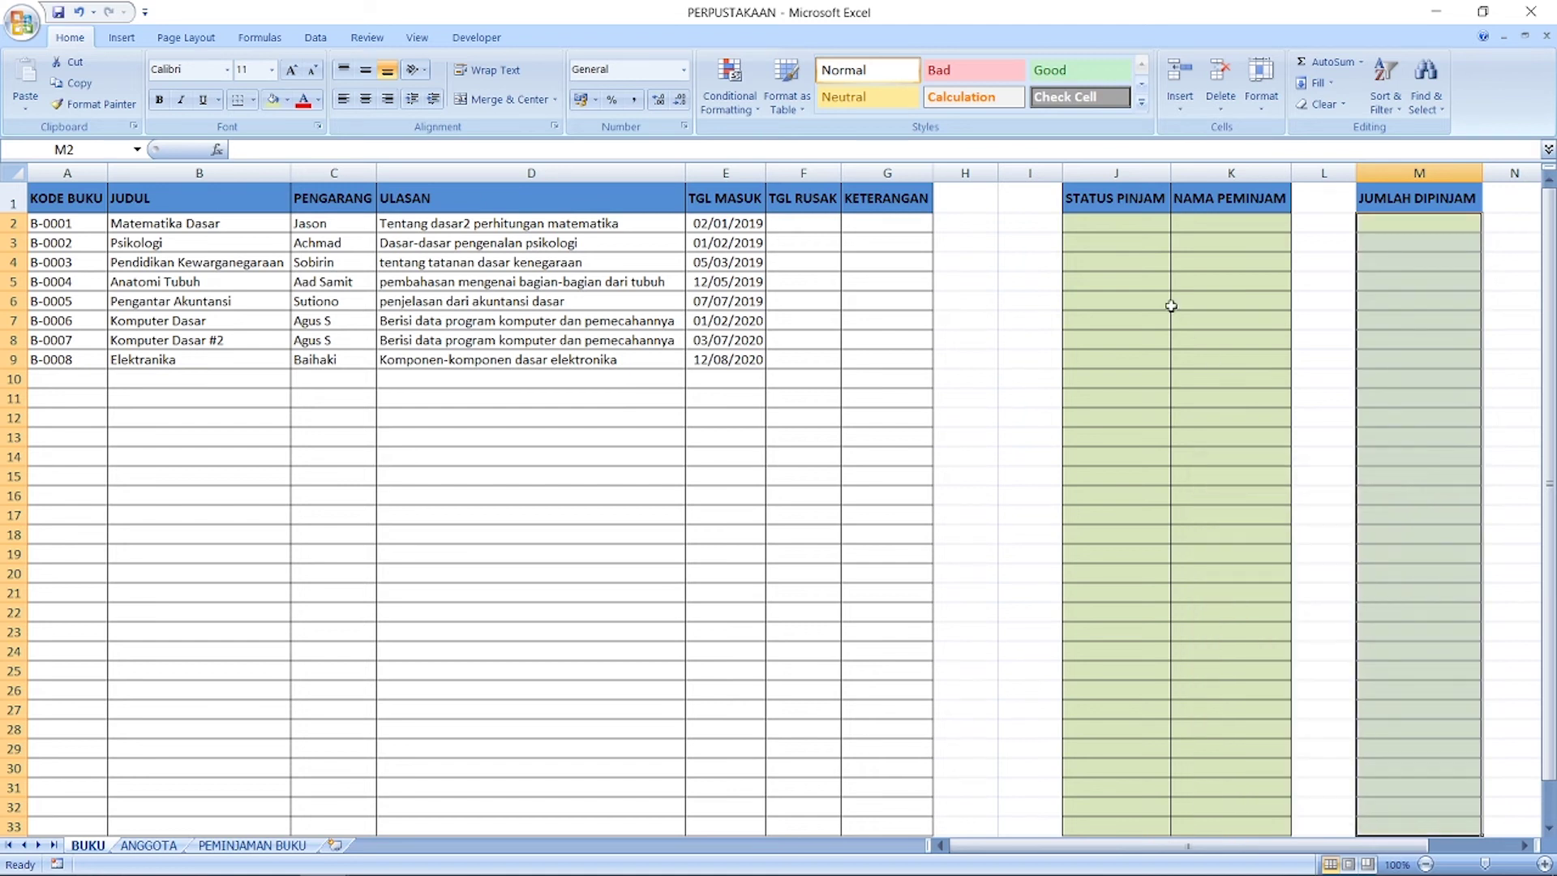
{"action": "left_click", "coordinate": [1231, 300]}
{"action": "left_click", "coordinate": [1112, 221]}
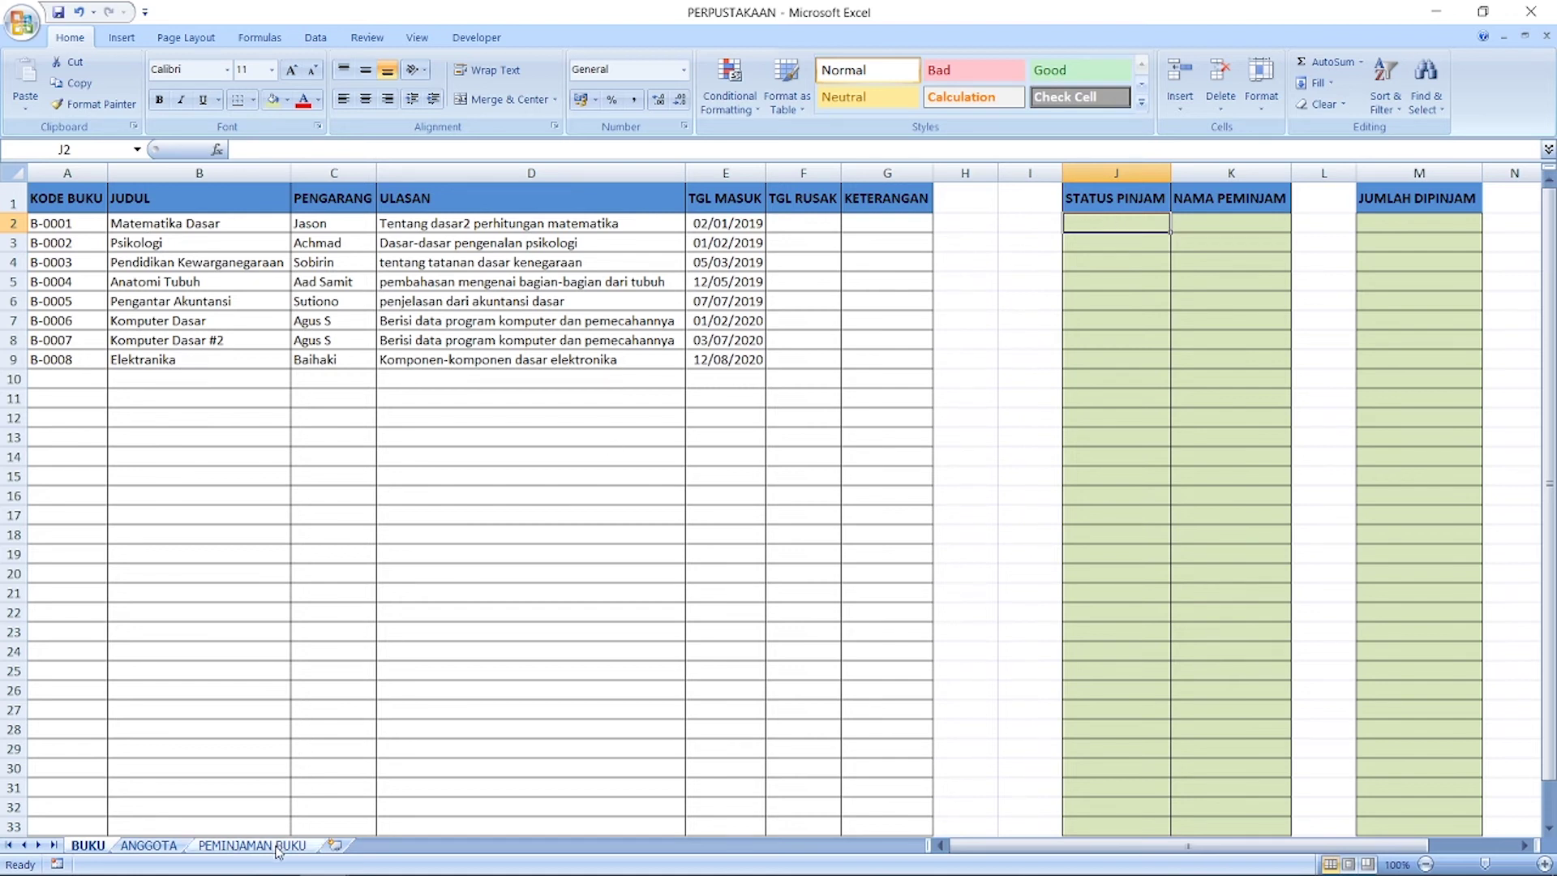
{"action": "left_click", "coordinate": [305, 844]}
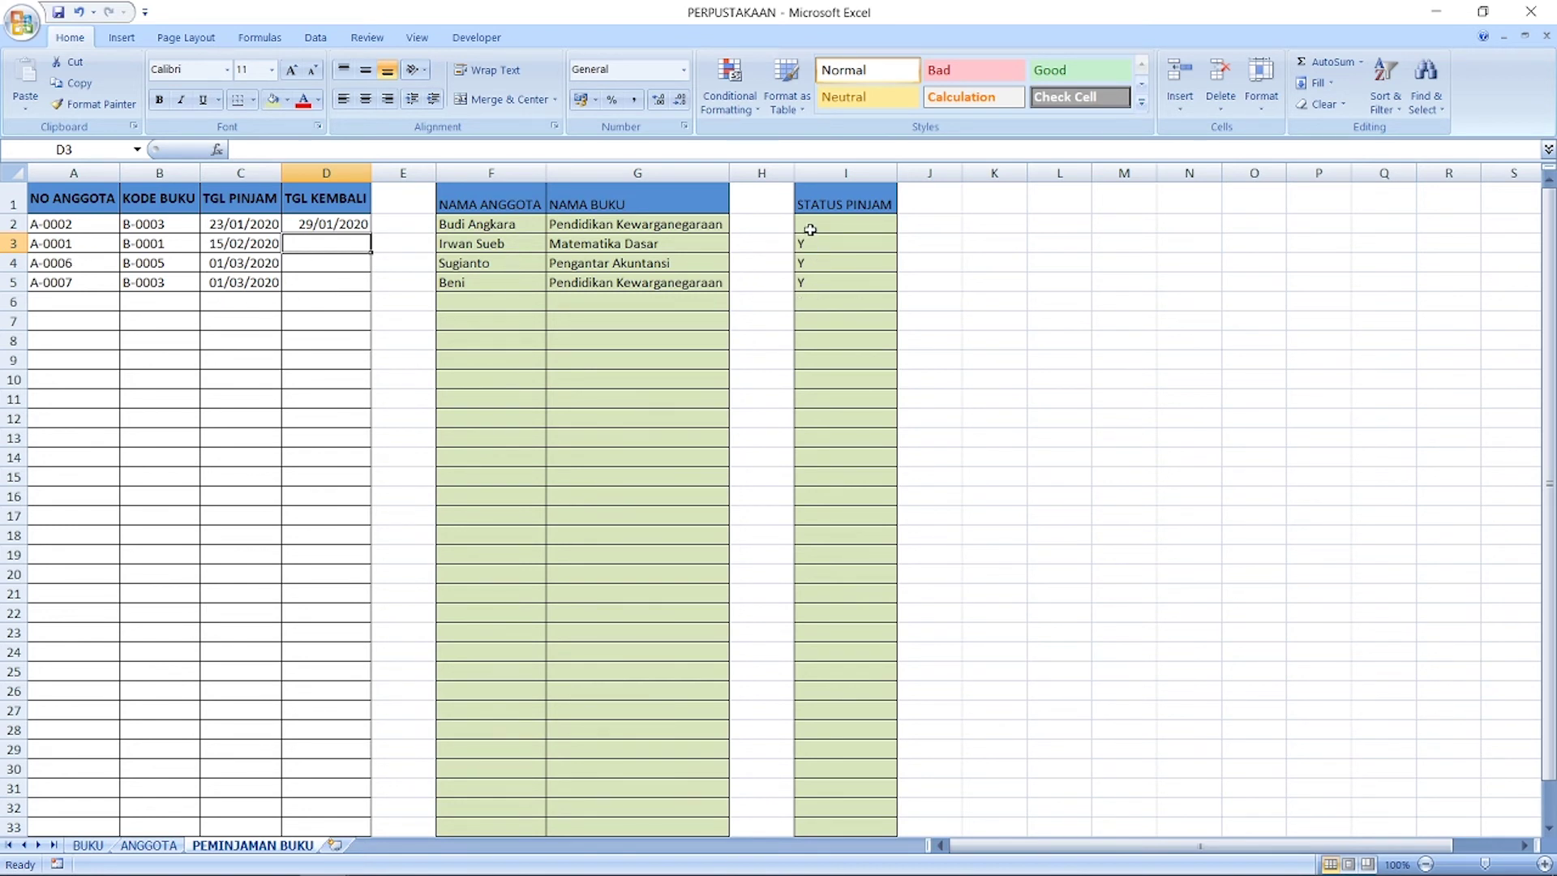
Step: In BUKU cell J2, start a VLOOKUP using book code A2 as the lookup value
{"action": "left_click", "coordinate": [89, 845]}
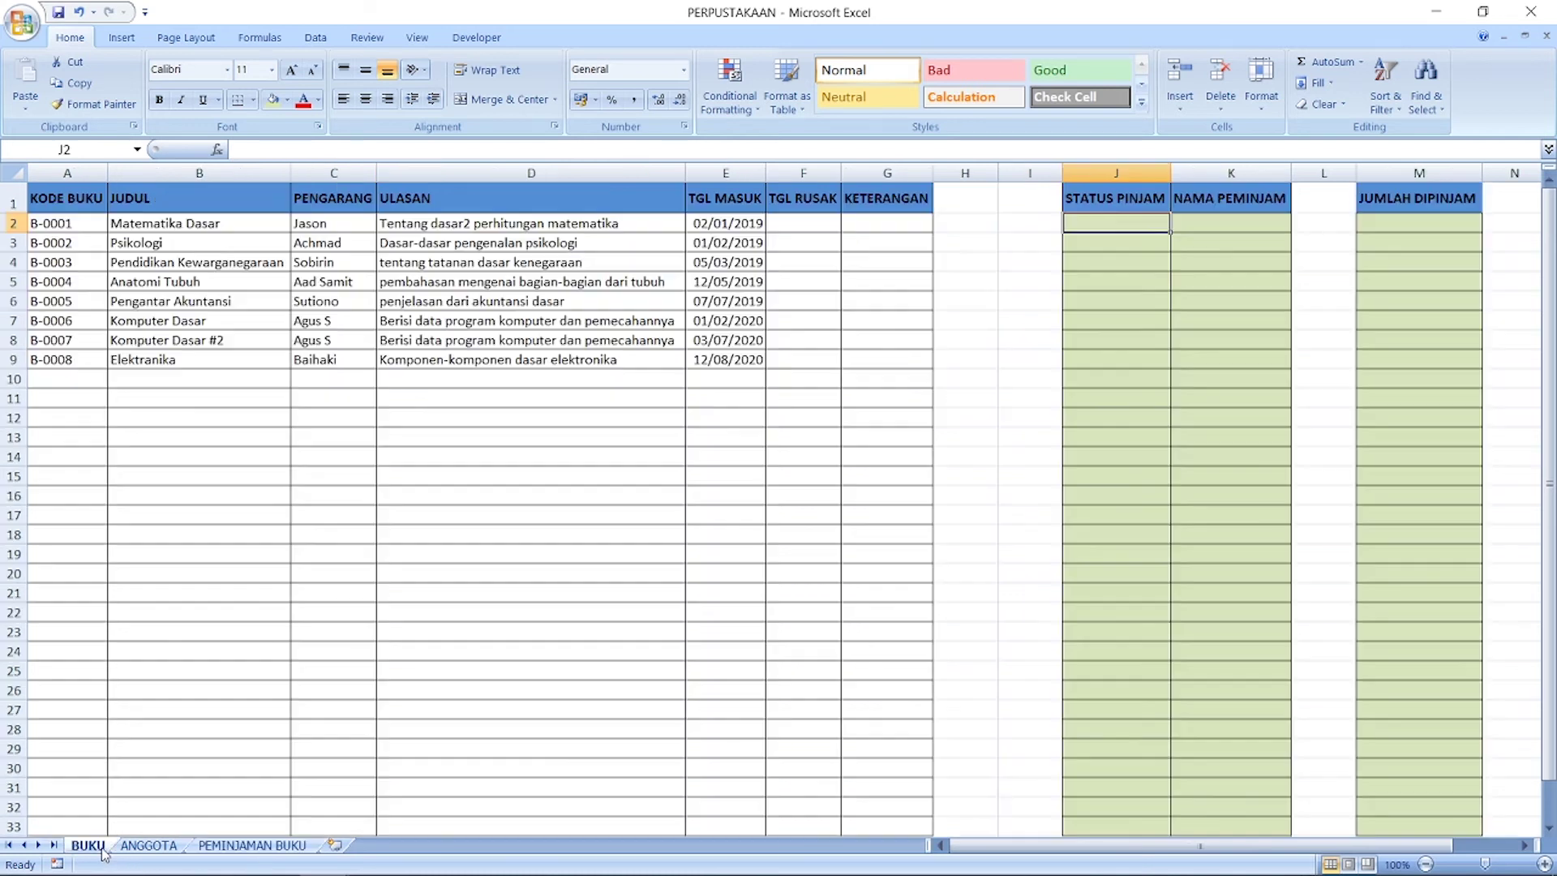
{"action": "left_click", "coordinate": [990, 231]}
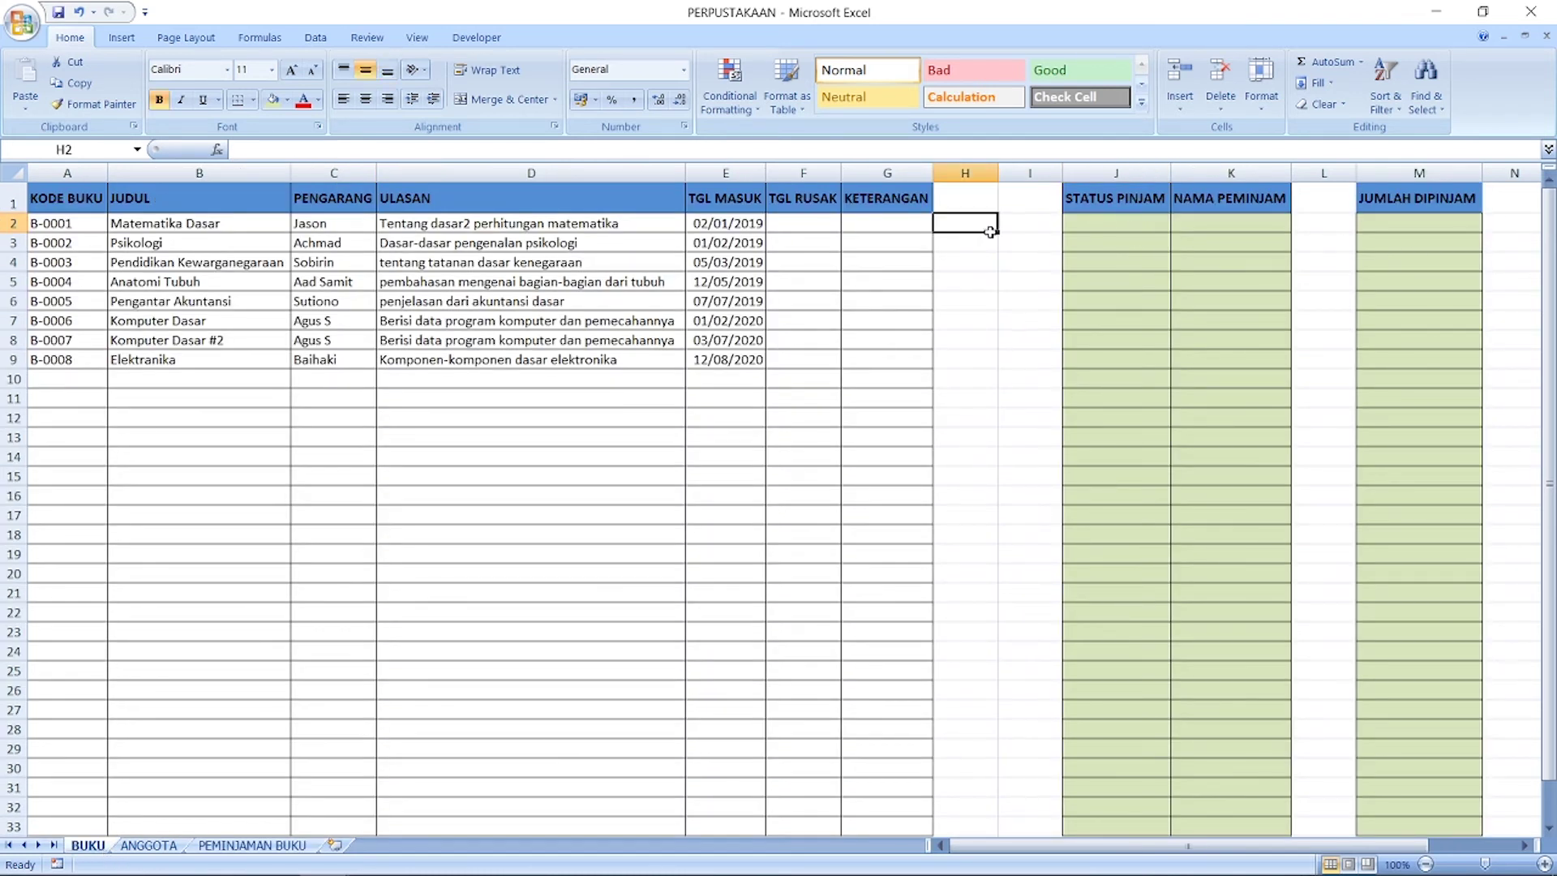
{"action": "left_click", "coordinate": [1101, 221]}
{"action": "left_click", "coordinate": [218, 150]}
{"action": "left_click", "coordinate": [1105, 626]}
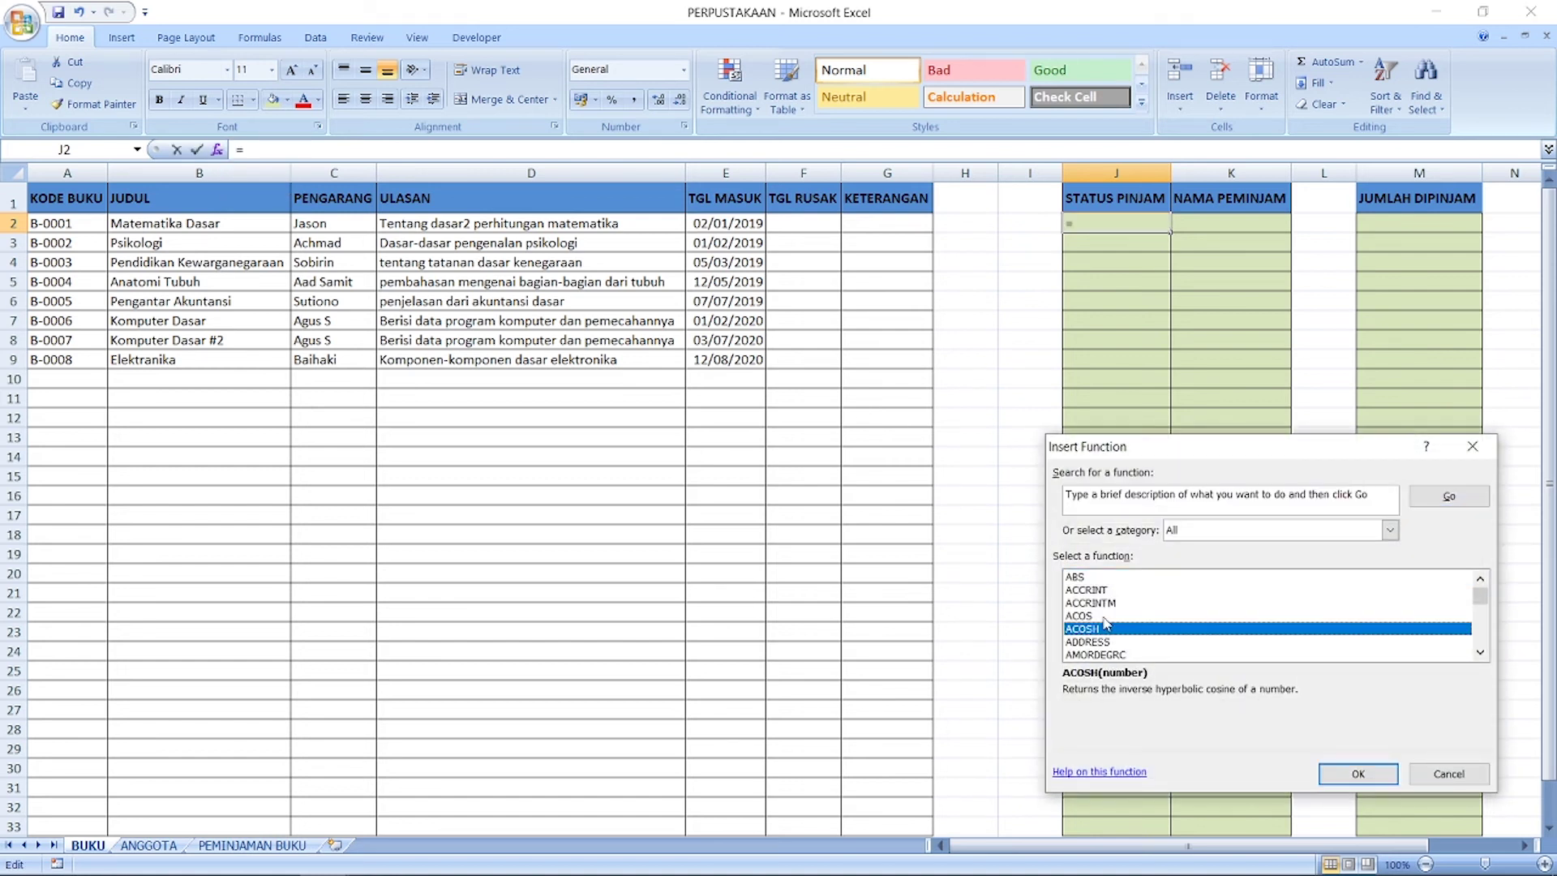
{"action": "type", "text": "vl"}
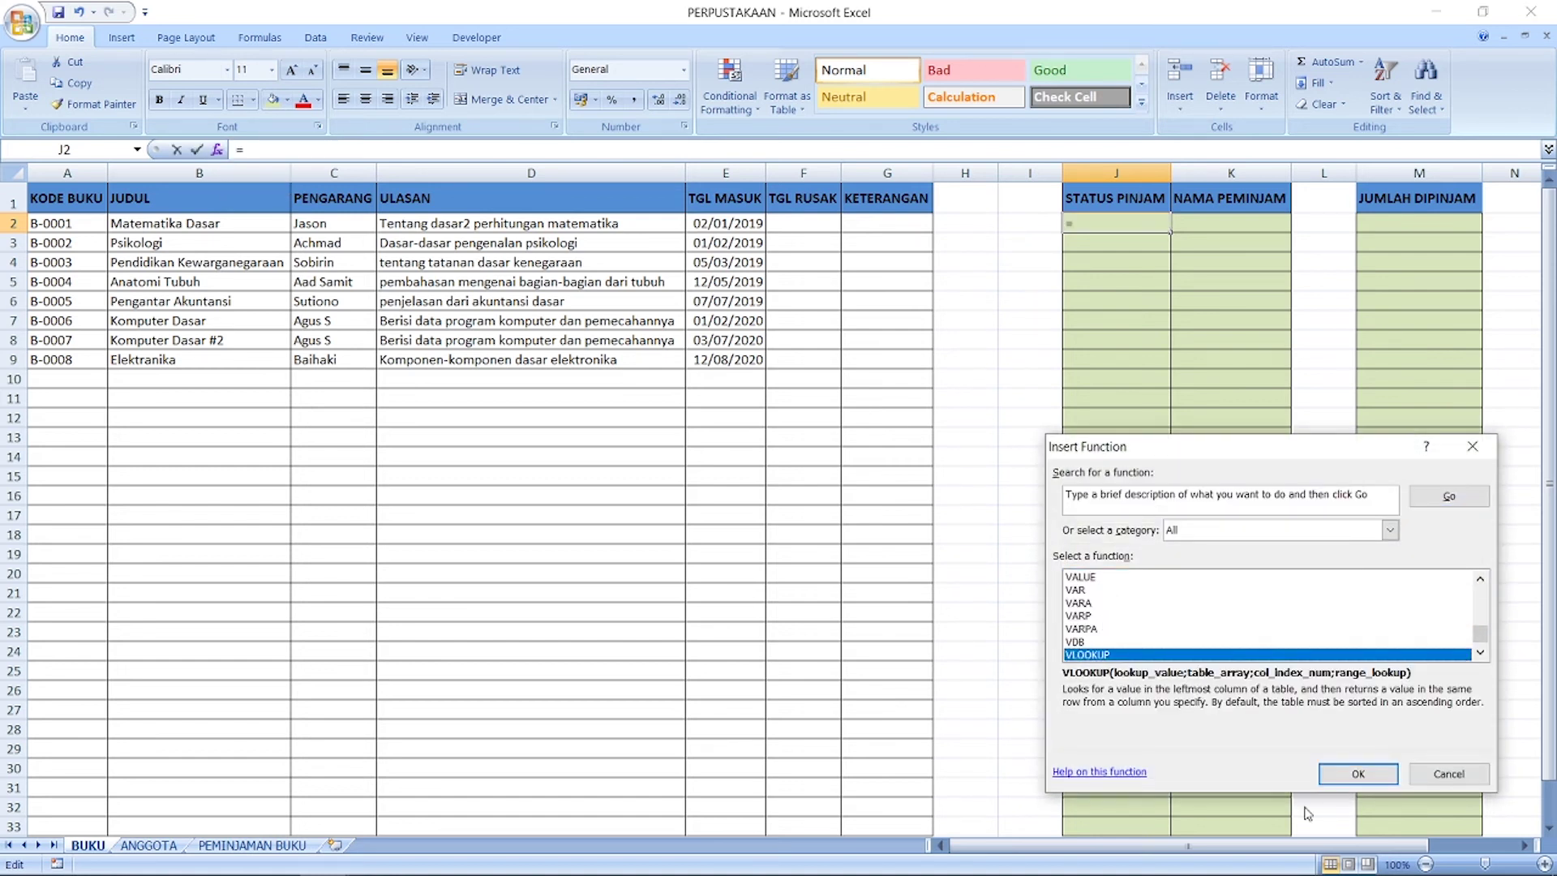
{"action": "left_click", "coordinate": [1358, 774]}
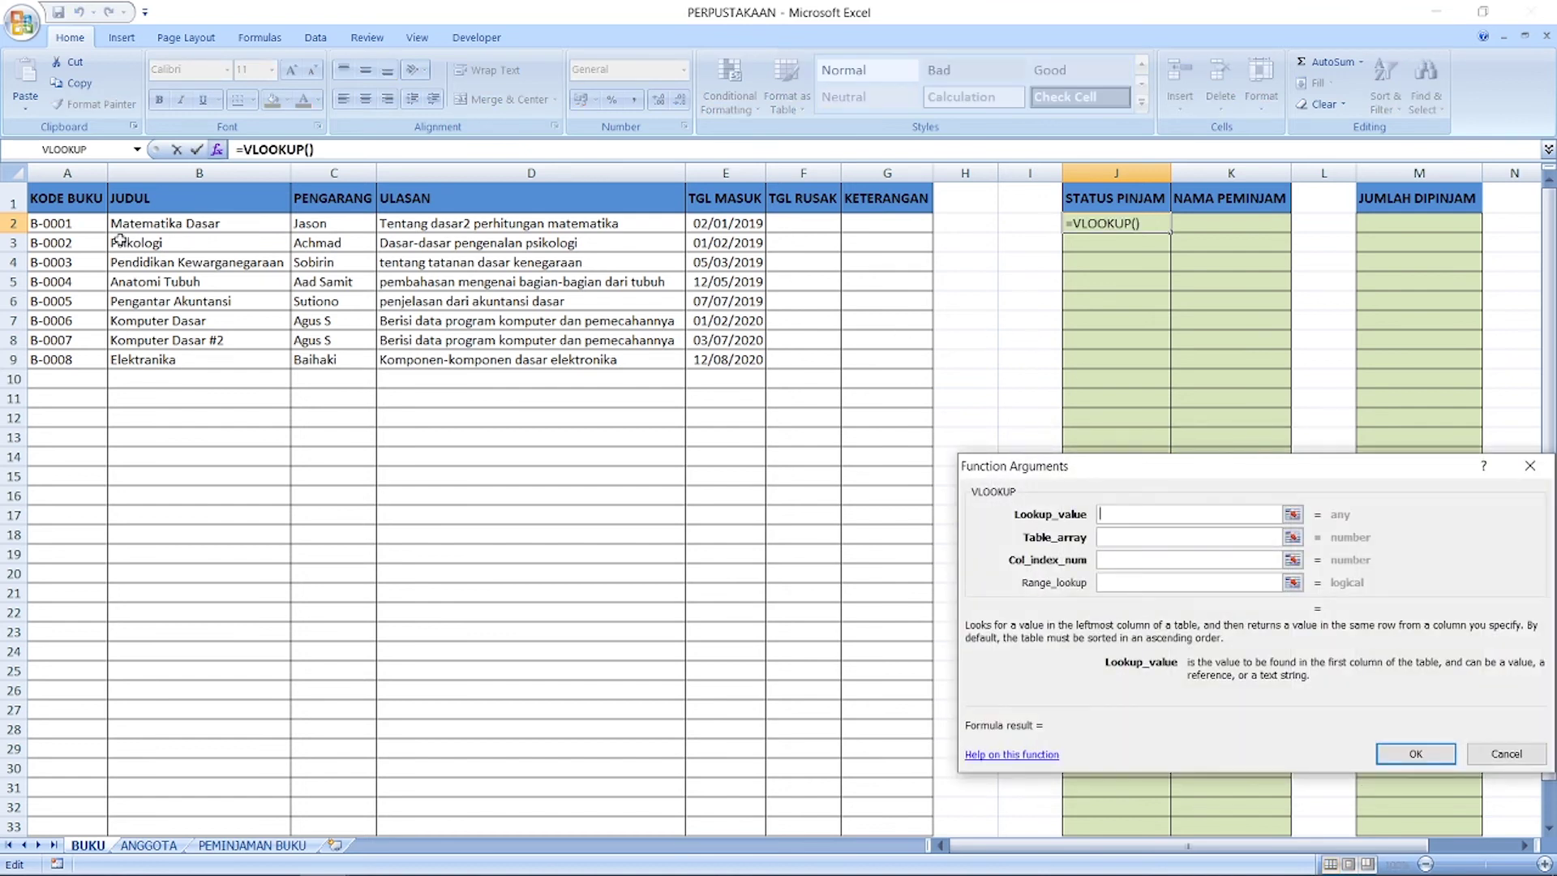
{"action": "left_click", "coordinate": [1293, 514]}
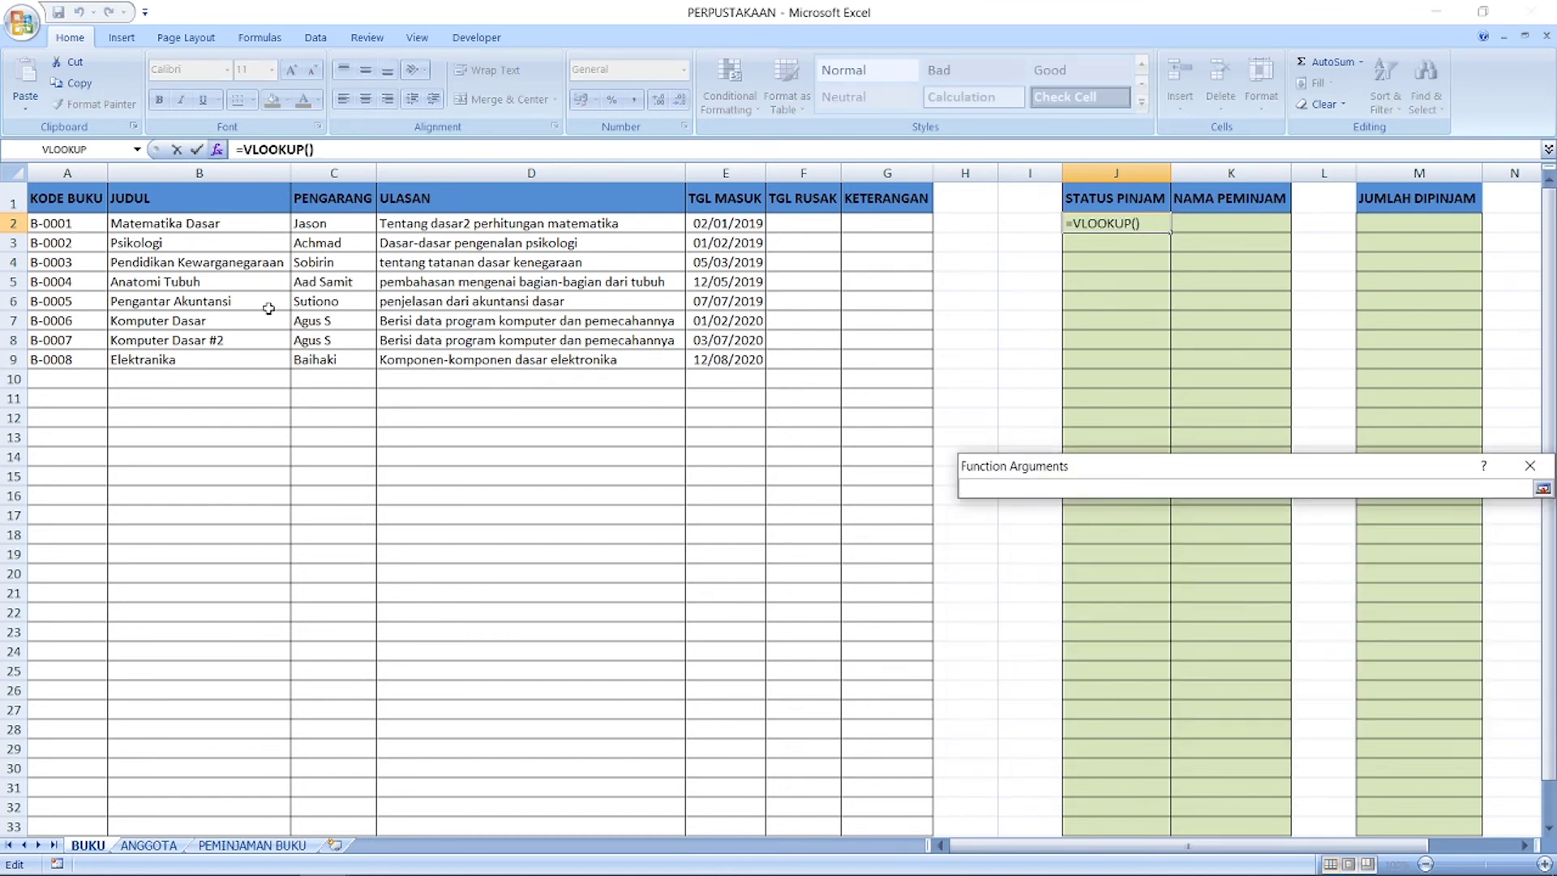
{"action": "left_click", "coordinate": [65, 223]}
{"action": "left_click", "coordinate": [1543, 489]}
Step: Set the lookup table to 'PEMINJAMAN BUKU'!B2:I33 with column 8 and exact match 0
{"action": "left_click", "coordinate": [1108, 536]}
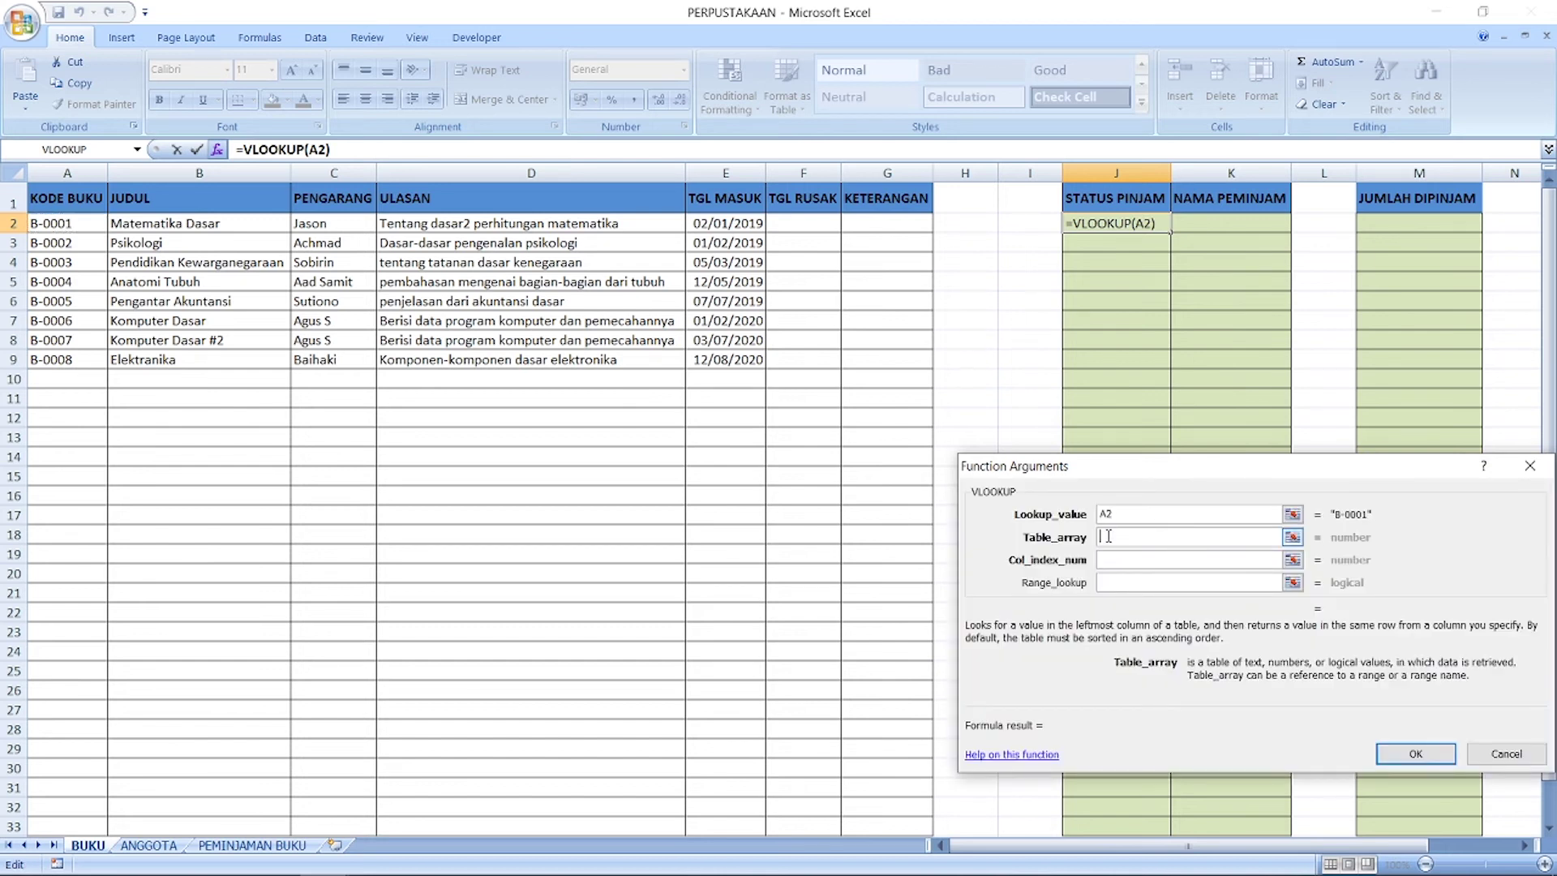
{"action": "left_click", "coordinate": [251, 845]}
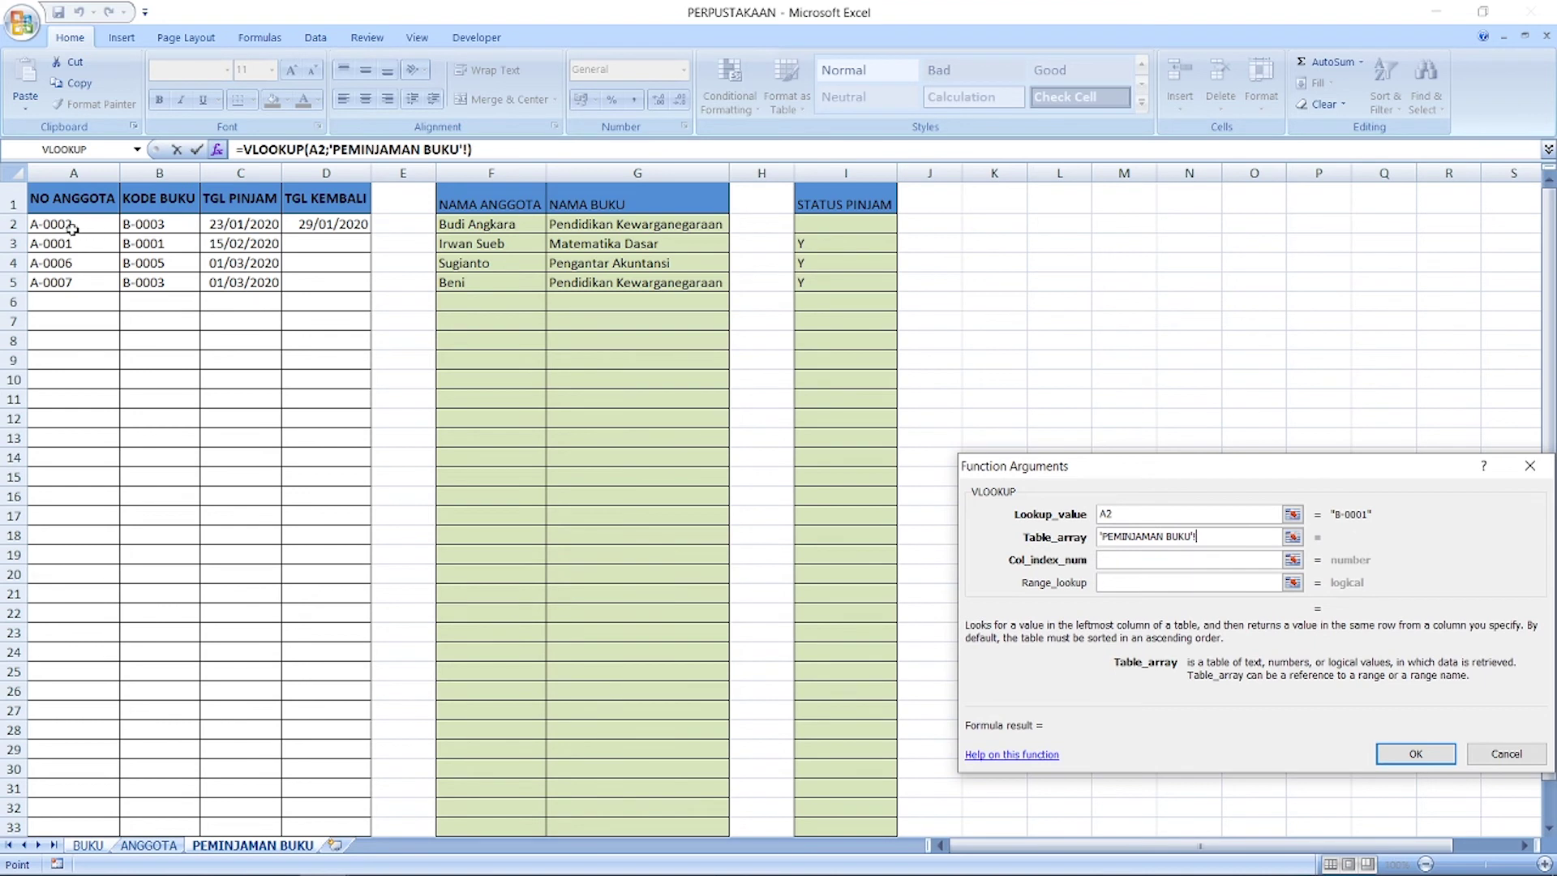
{"action": "left_click_drag", "start_coordinate": [166, 225], "coordinate": [845, 826]}
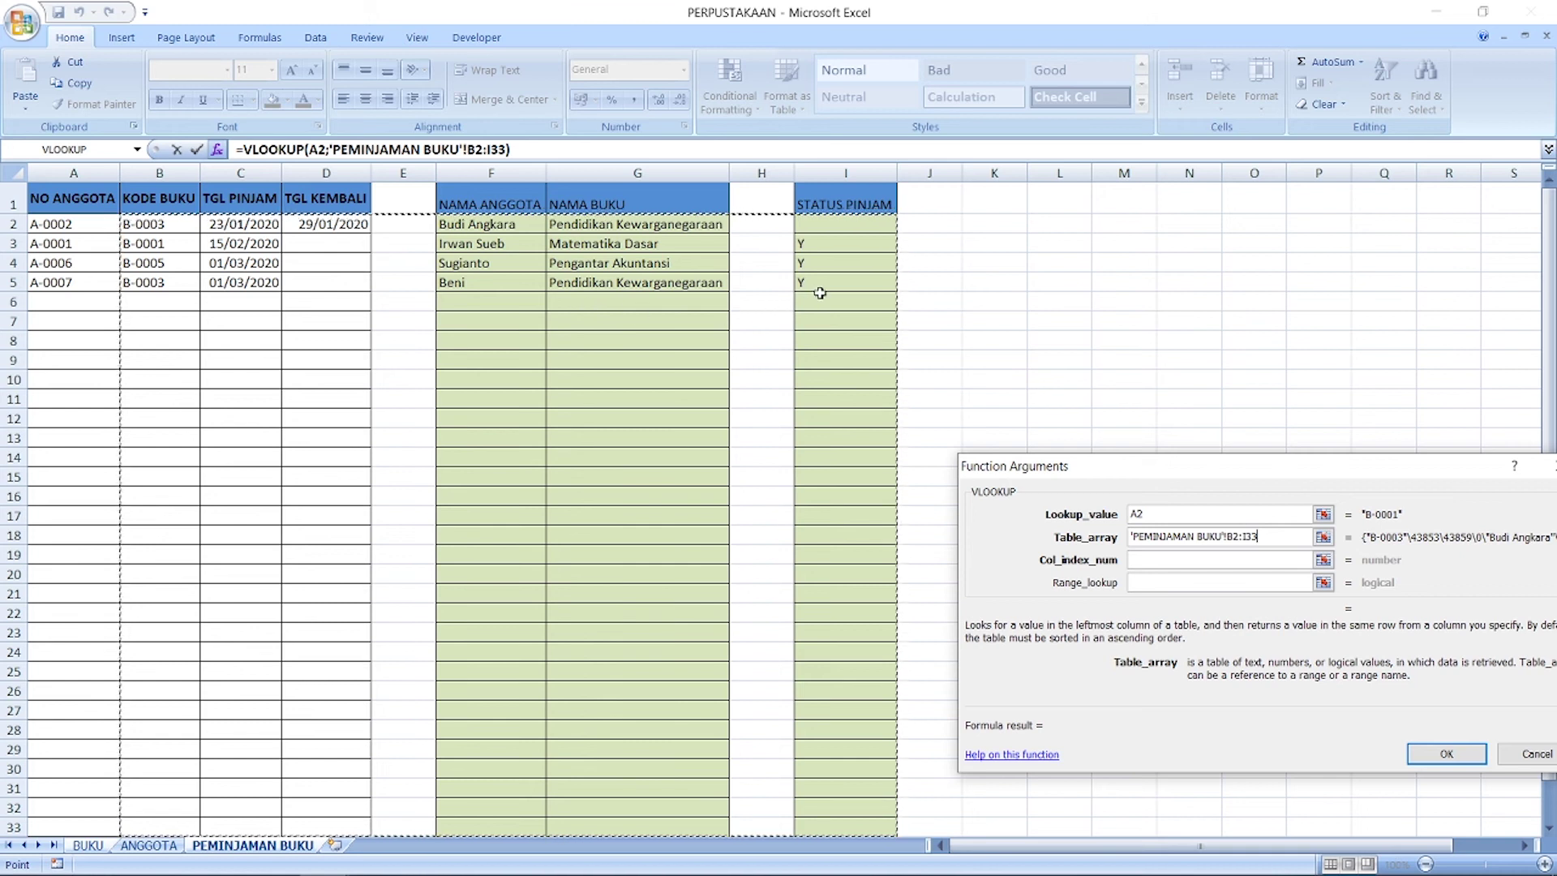
{"action": "left_click", "coordinate": [1148, 560]}
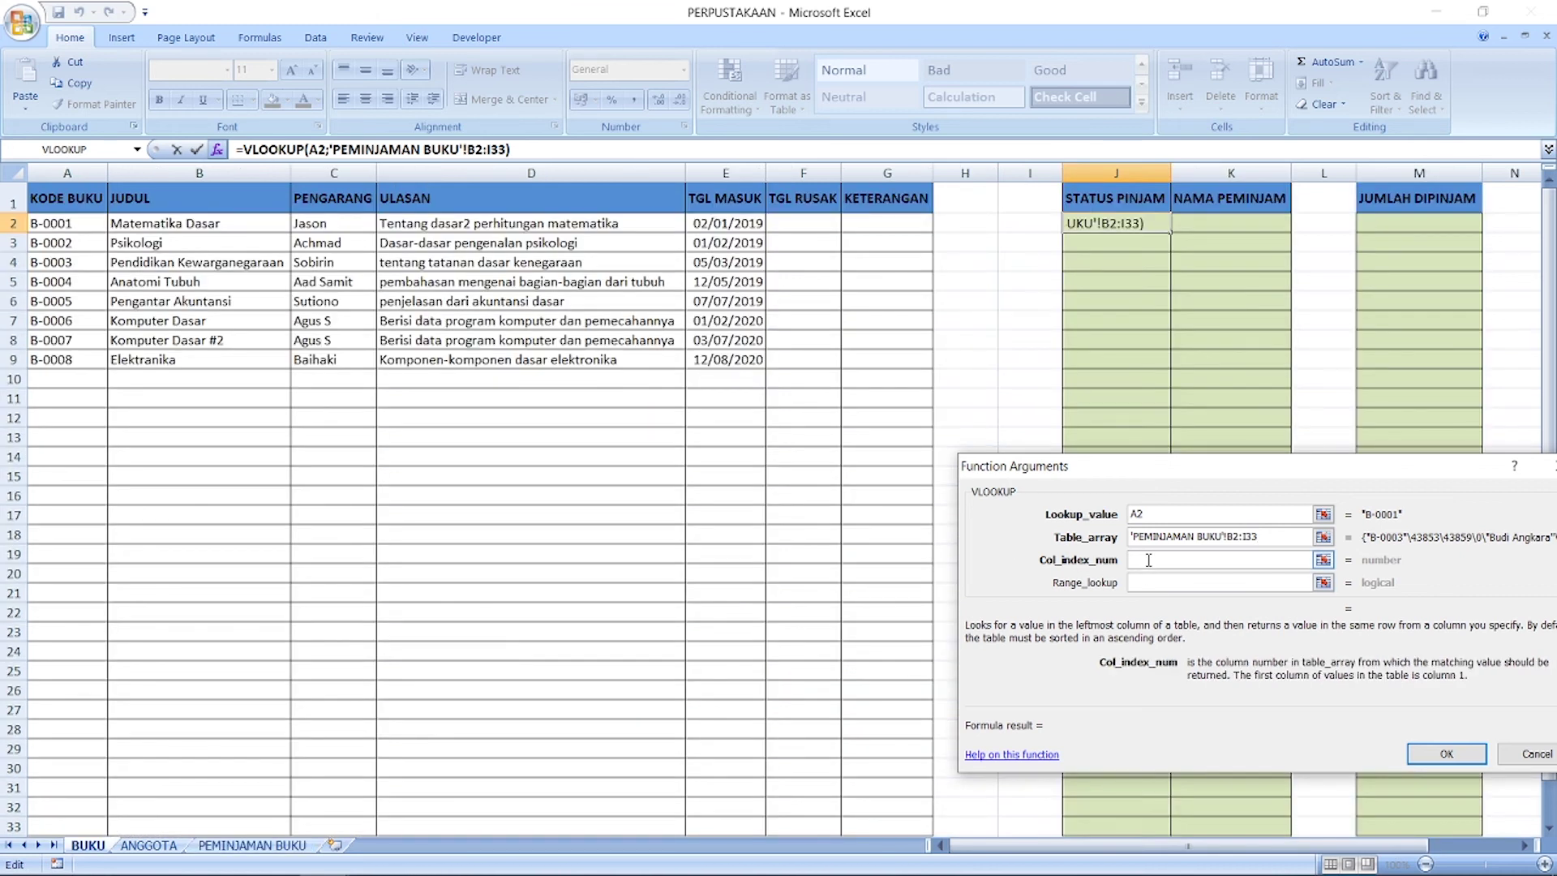
{"action": "type", "text": "8"}
{"action": "left_click", "coordinate": [1217, 585]}
{"action": "type", "text": "0"}
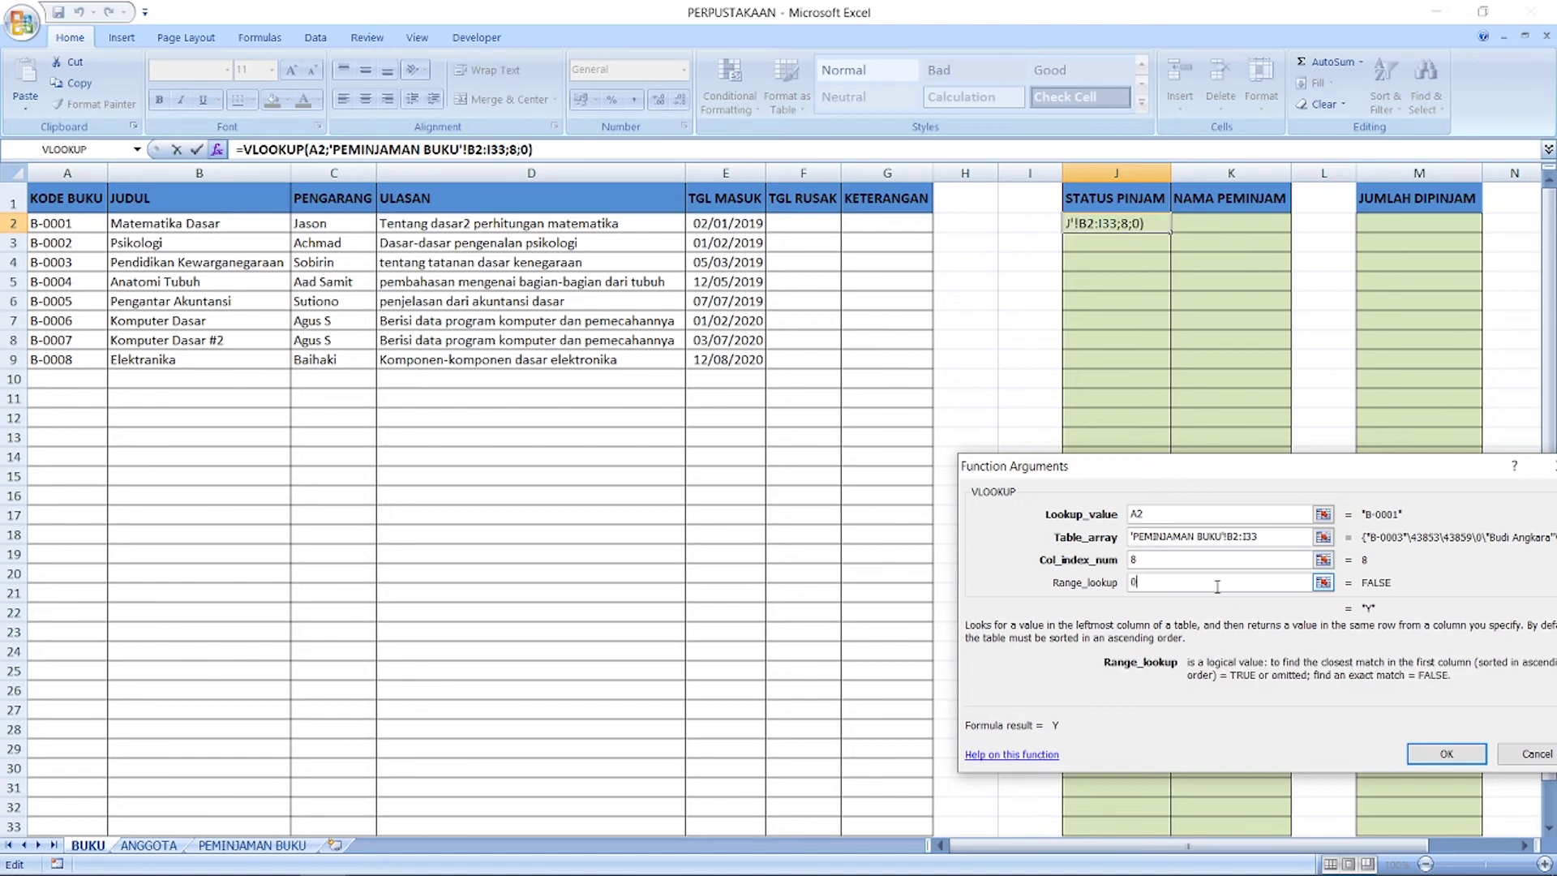
{"action": "left_click", "coordinate": [1442, 751]}
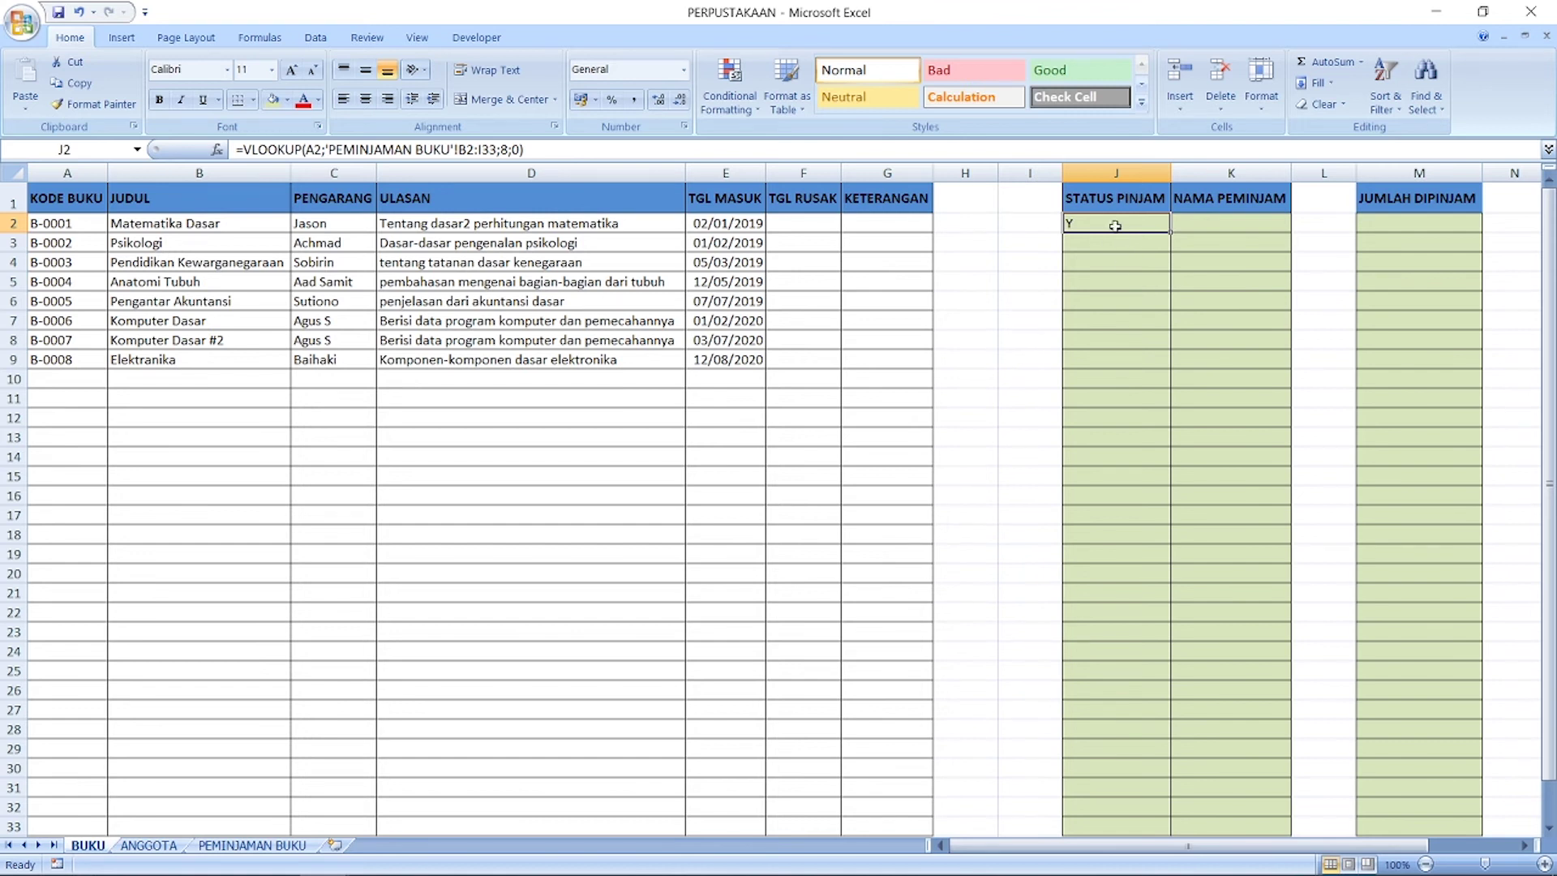
Step: Lock J2's lookup table range as absolute $B$2:$I$33
{"action": "key", "text": "F2"}
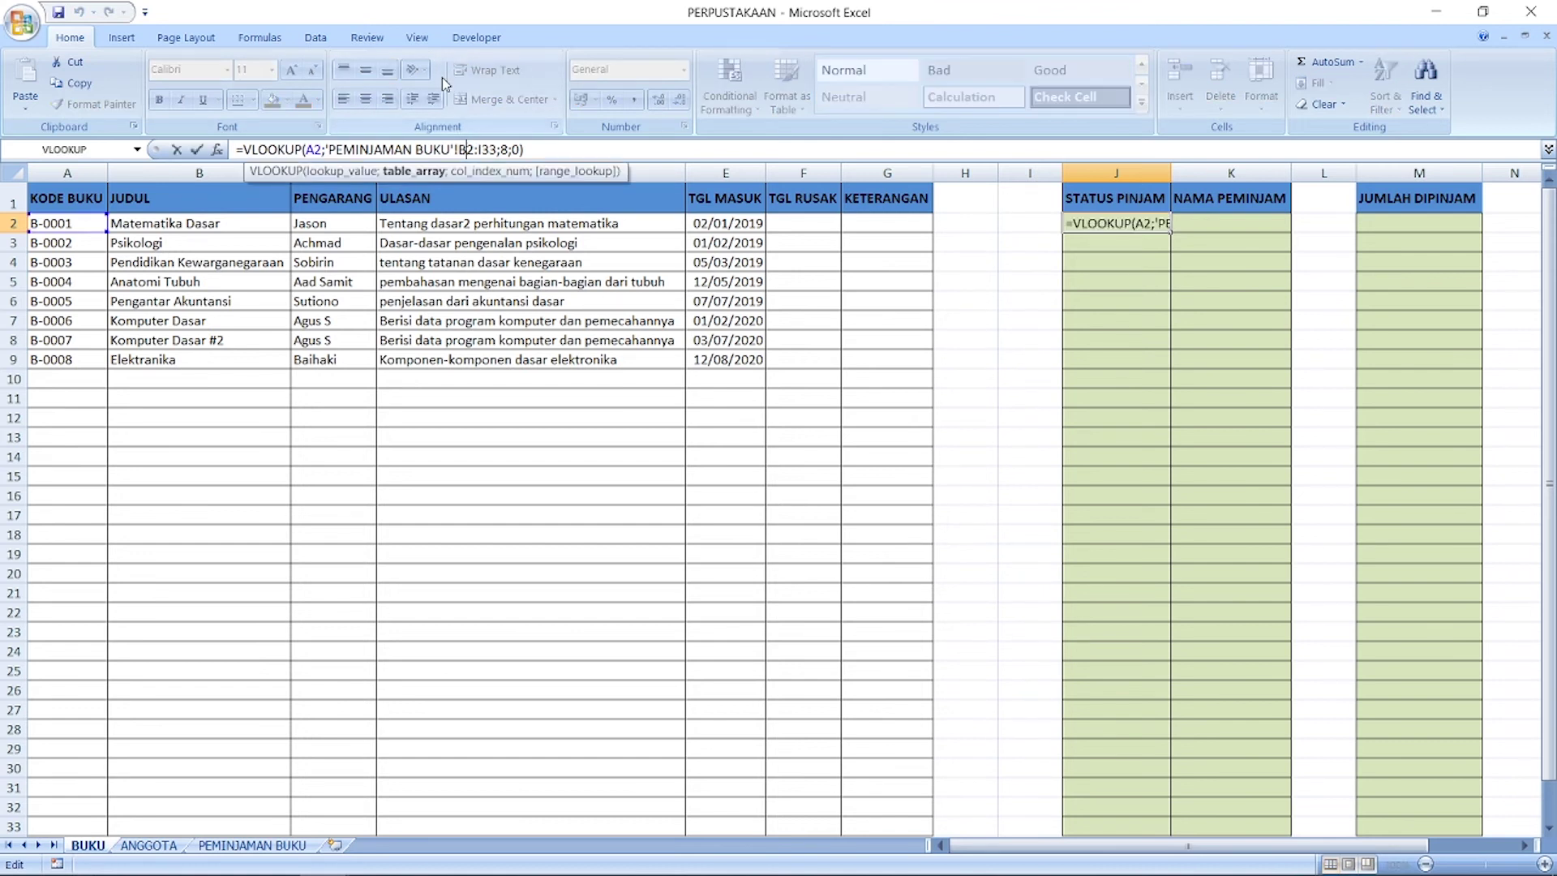
{"action": "key", "text": "Left"}
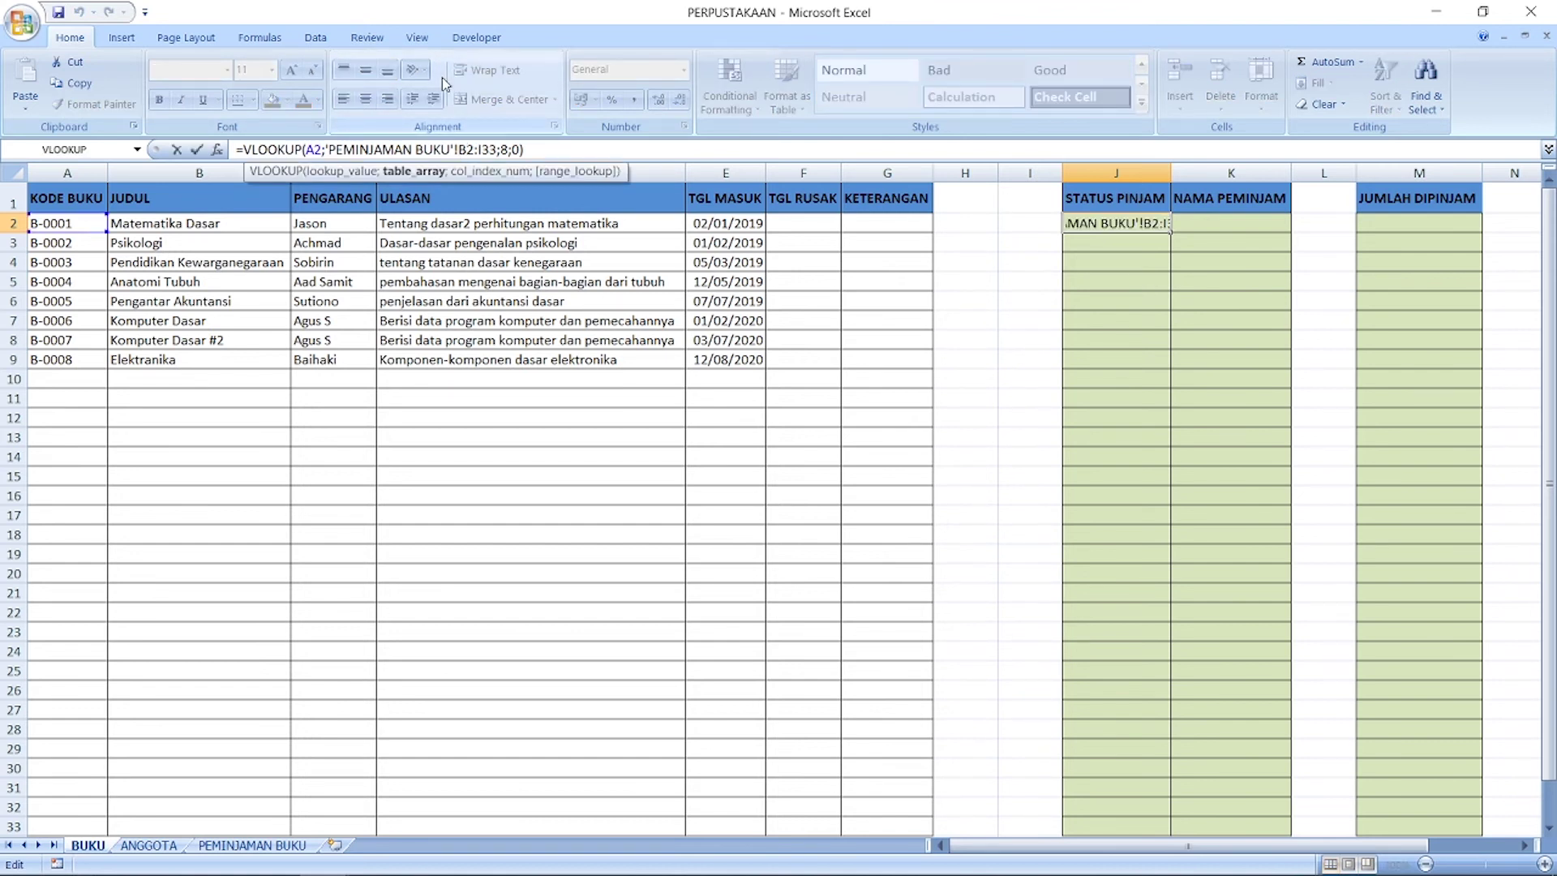
{"action": "type", "text": "$"}
{"action": "key", "text": "Right"}
{"action": "type", "text": "$"}
{"action": "key", "text": "Right"}
{"action": "key", "text": "Right"}
{"action": "type", "text": "$"}
{"action": "key", "text": "Right"}
{"action": "type", "text": "$"}
{"action": "key", "text": "Return"}
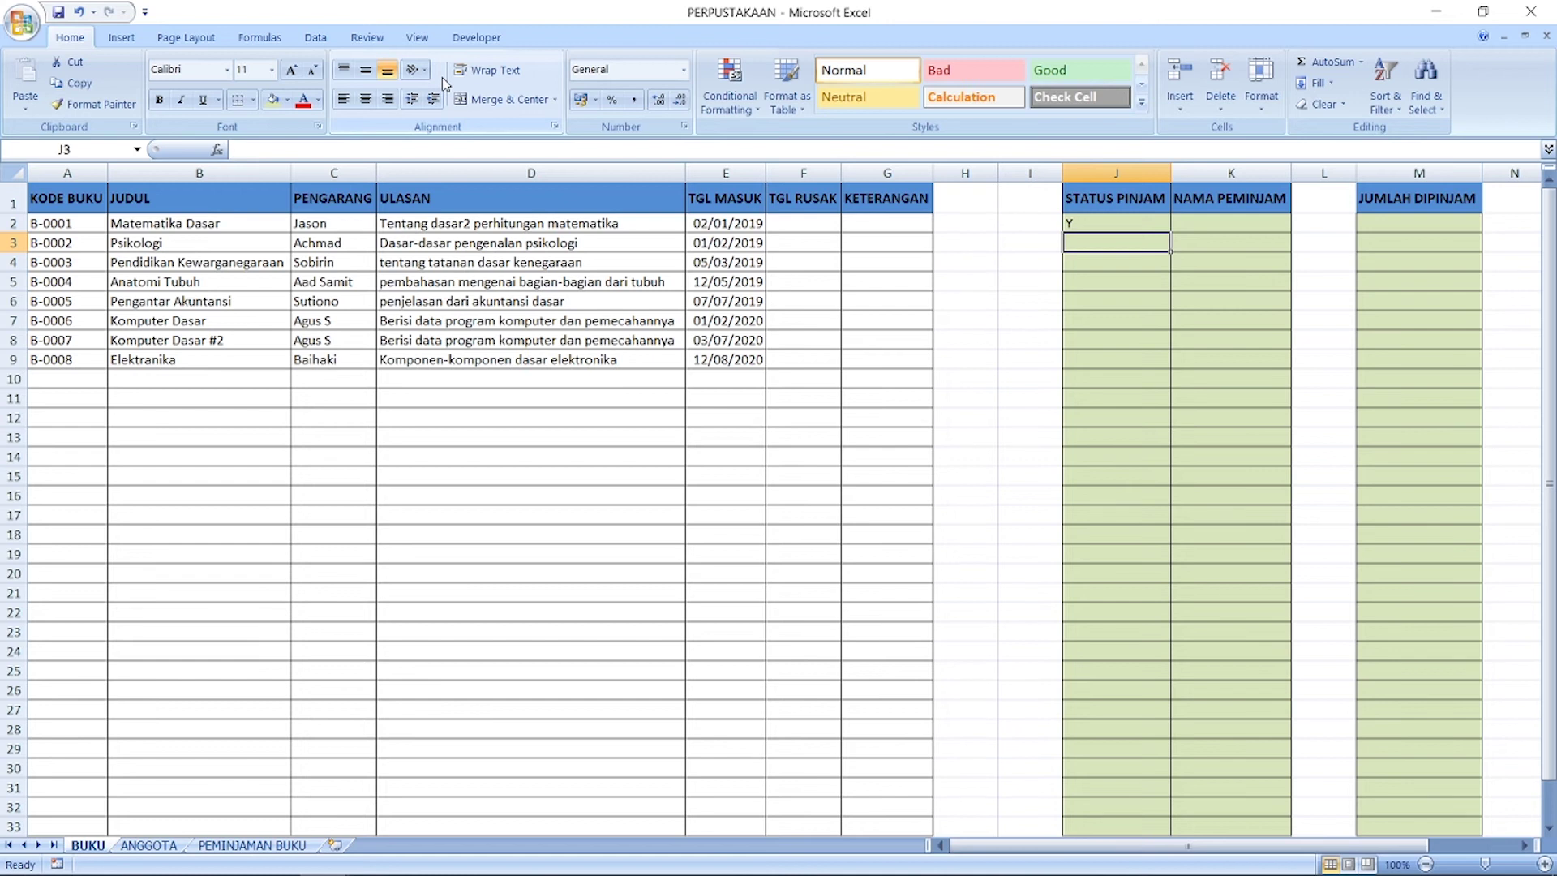
Step: Copy the J2 status formula down to J3:J33 and check the copied results
{"action": "left_click", "coordinate": [1103, 227]}
{"action": "key", "text": "ctrl+c"}
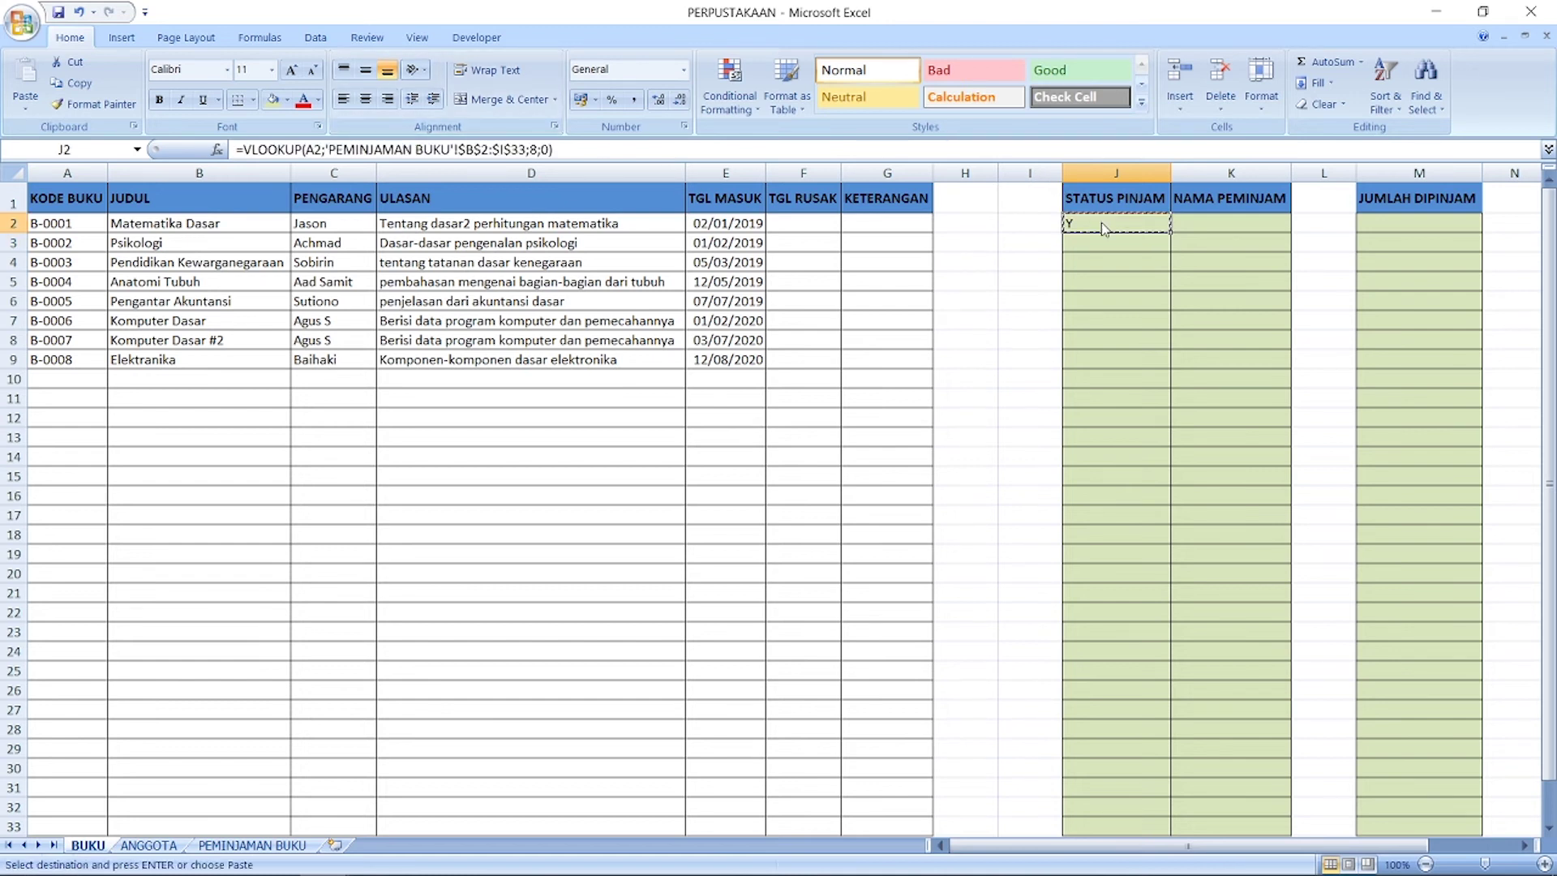
{"action": "left_click_drag", "start_coordinate": [1100, 243], "coordinate": [1119, 827]}
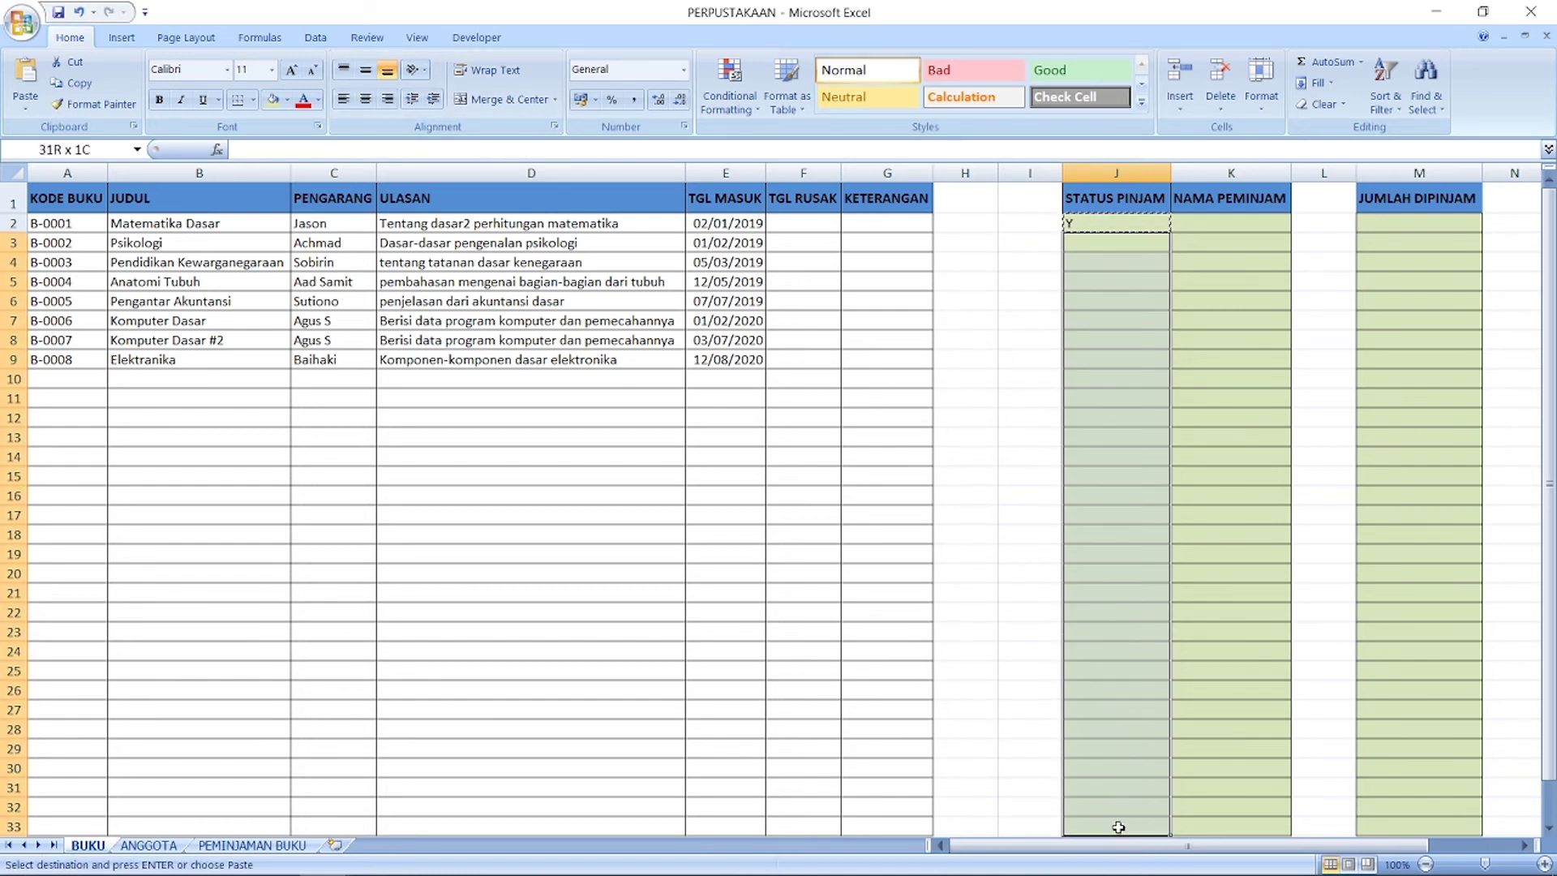
{"action": "key", "text": "ctrl+v"}
{"action": "left_click", "coordinate": [1117, 281]}
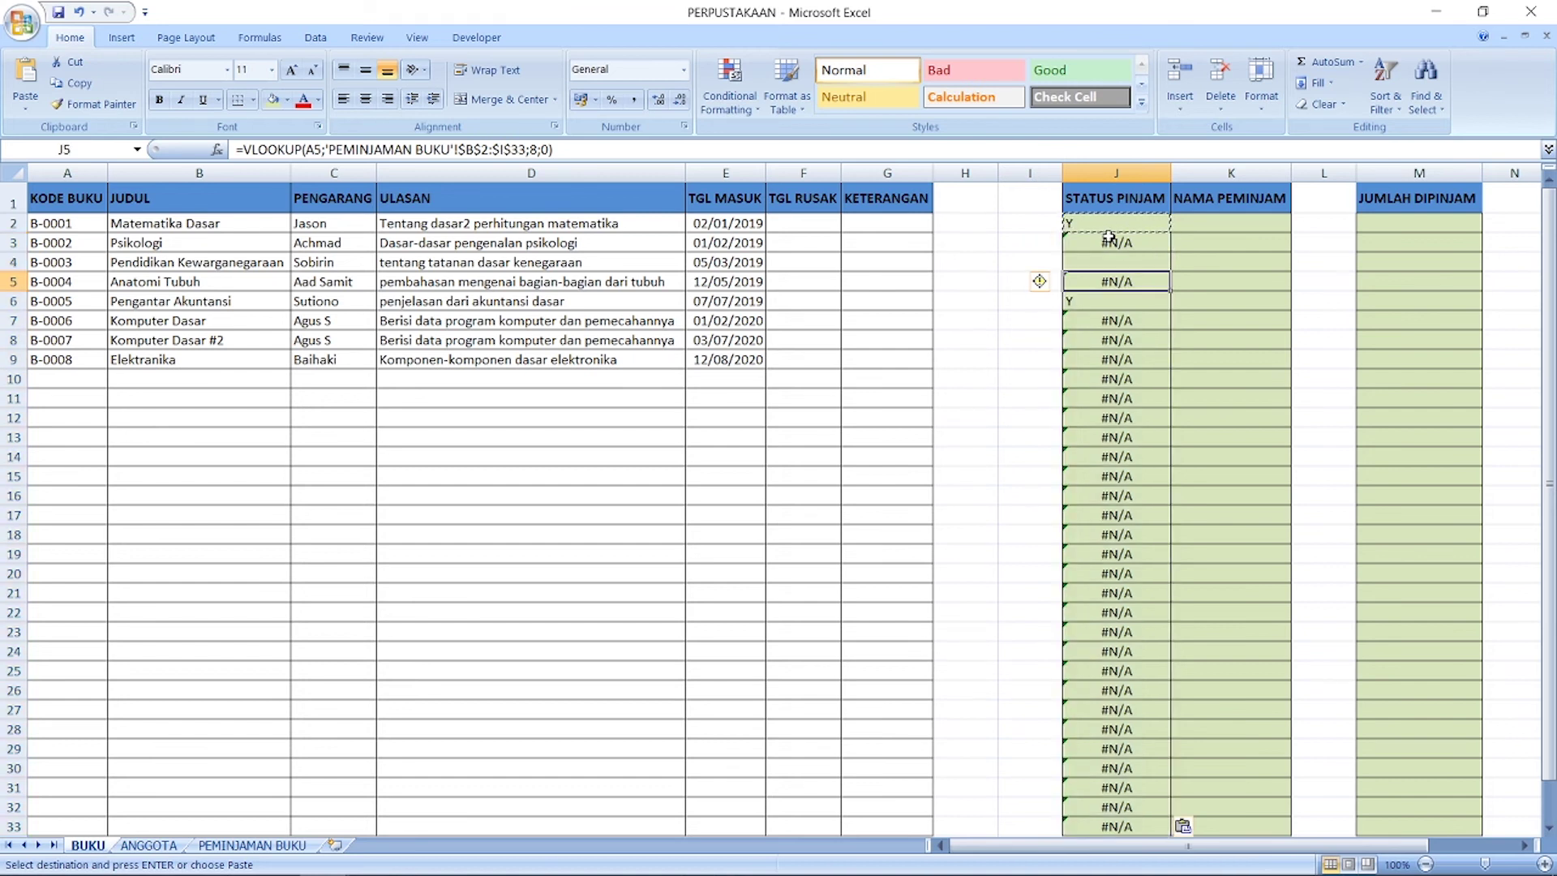
{"action": "left_click", "coordinate": [1119, 240]}
{"action": "key", "text": "Escape"}
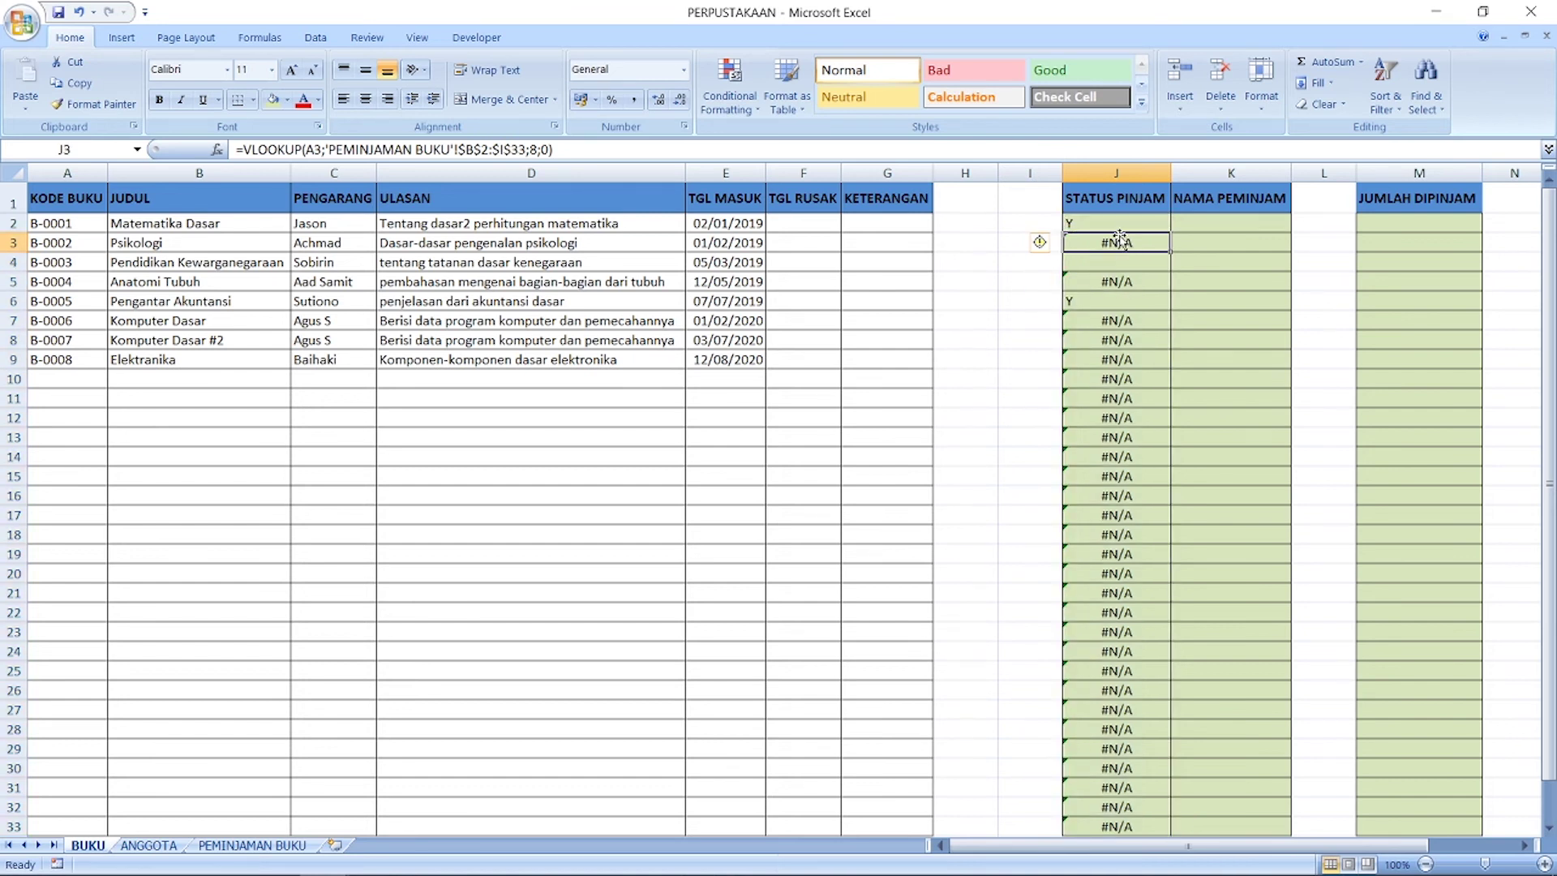
{"action": "left_click", "coordinate": [1105, 225]}
{"action": "left_click", "coordinate": [245, 150]}
Step: Wrap J2's lookup in IFERROR(...;"") and paste it down to J33, clearing the #N/A errors
{"action": "type", "text": "IFERR"}
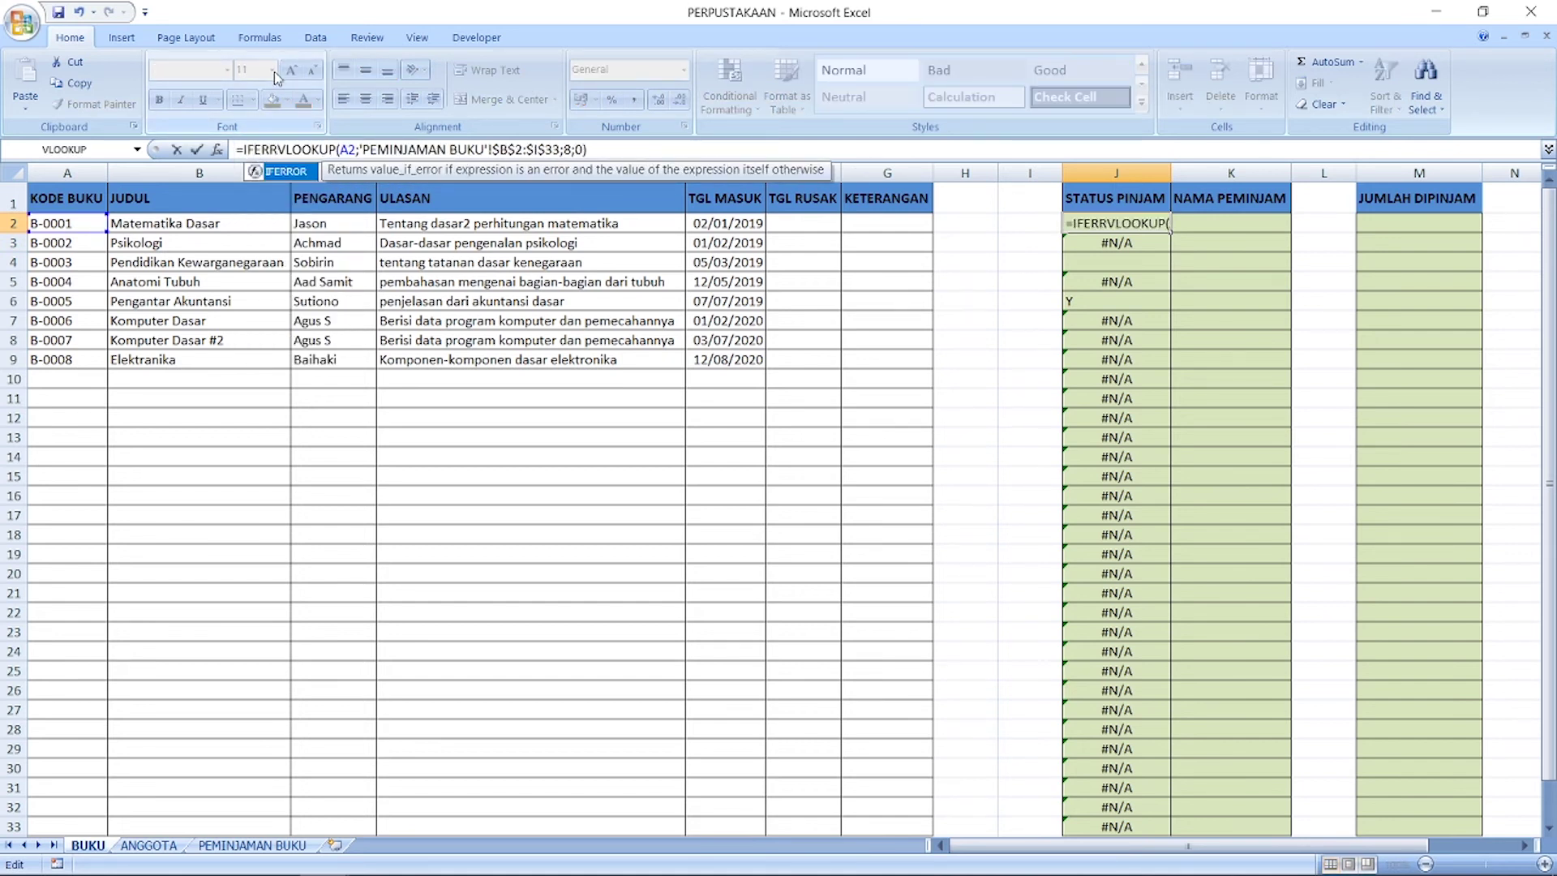
{"action": "type", "text": "OR("}
{"action": "key", "text": "ctrl+Right"}
{"action": "key", "text": "ctrl+Right"}
{"action": "key", "text": "ctrl+Right"}
{"action": "key", "text": "ctrl+Right"}
{"action": "key", "text": "ctrl+Right"}
{"action": "key", "text": "ctrl+Right"}
{"action": "key", "text": "ctrl+Right"}
{"action": "key", "text": "ctrl+Right"}
{"action": "key", "text": "ctrl+Right"}
{"action": "key", "text": "ctrl+Right"}
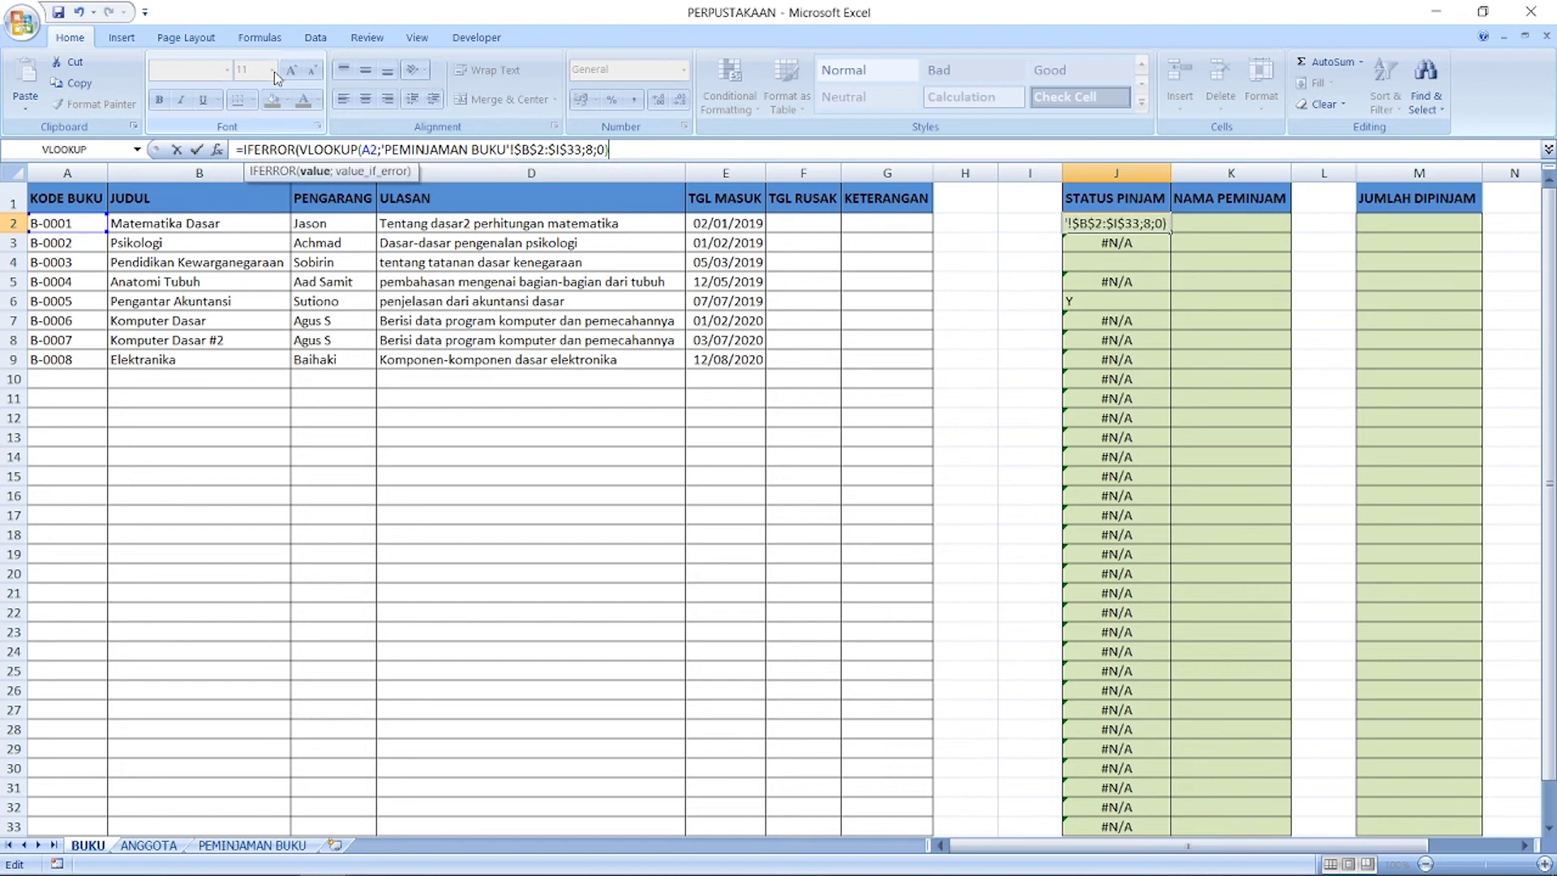
{"action": "type", "text": ";\"\""}
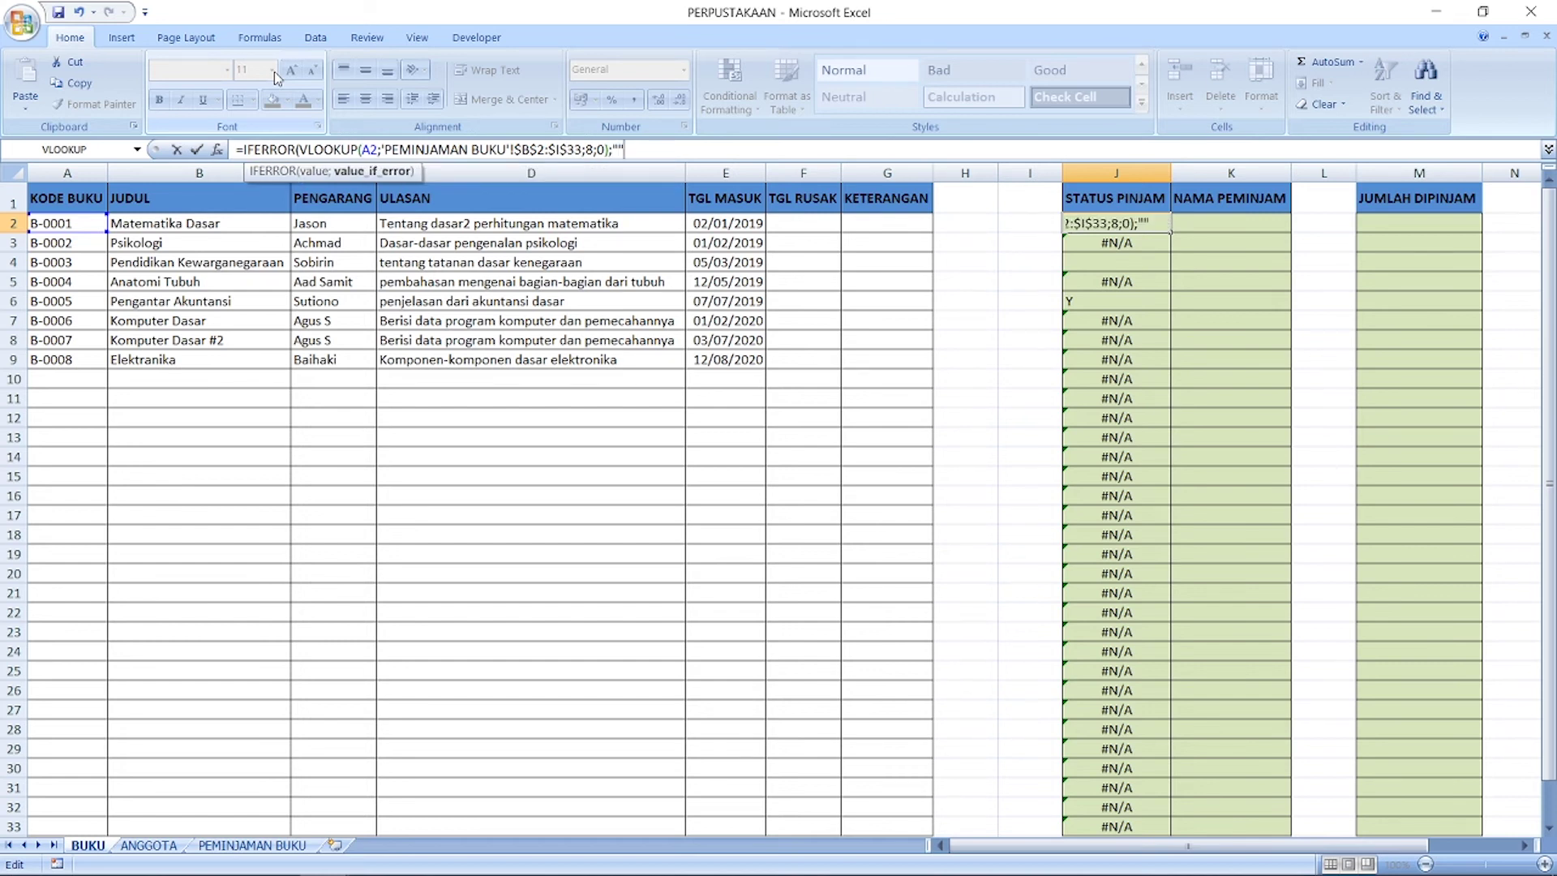
{"action": "type", "text": ")"}
{"action": "key", "text": "ctrl+Return"}
{"action": "key", "text": "ctrl+c"}
{"action": "key", "text": "Down"}
{"action": "key", "text": "ctrl+shift+Down"}
{"action": "key", "text": "ctrl+v"}
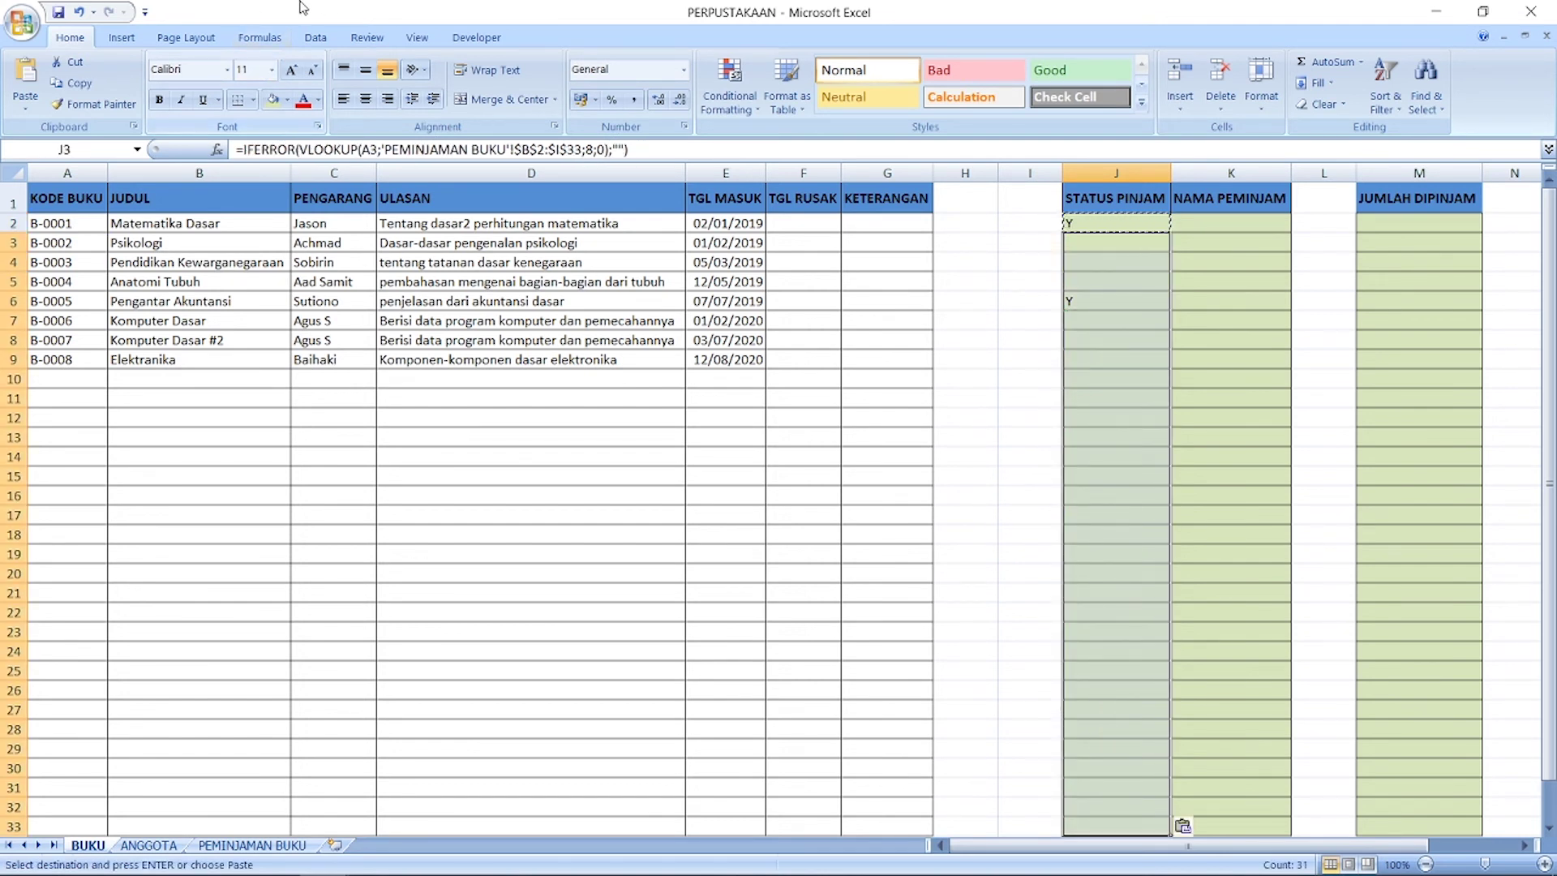
Step: Vertically centre the status cells J2:J33, then view the PEMINJAMAN BUKU sheet
{"action": "left_click", "coordinate": [366, 70]}
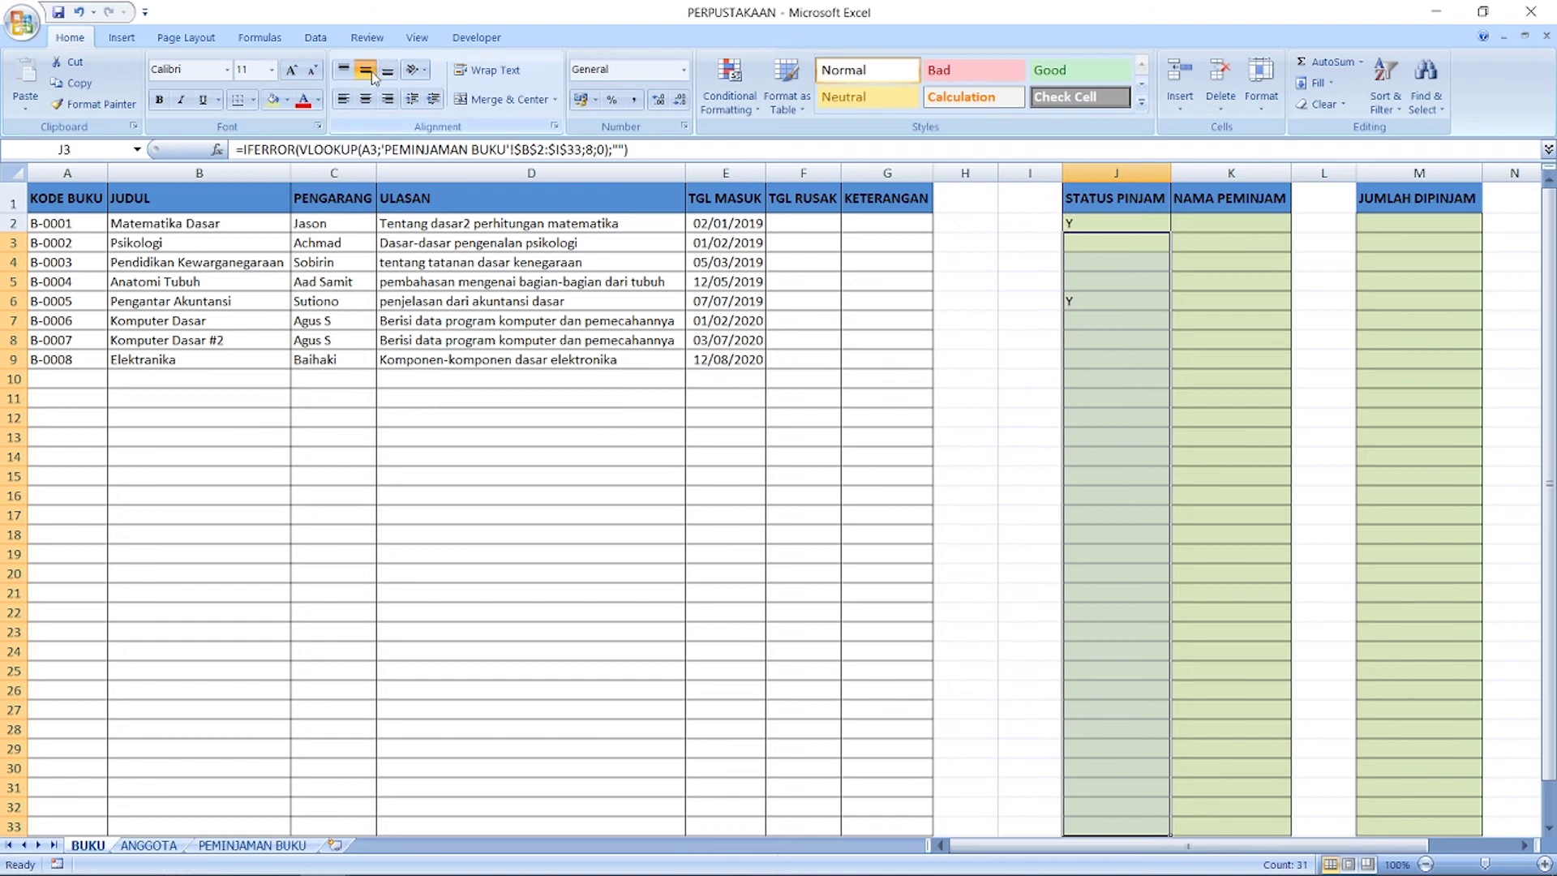
{"action": "left_click", "coordinate": [1107, 173]}
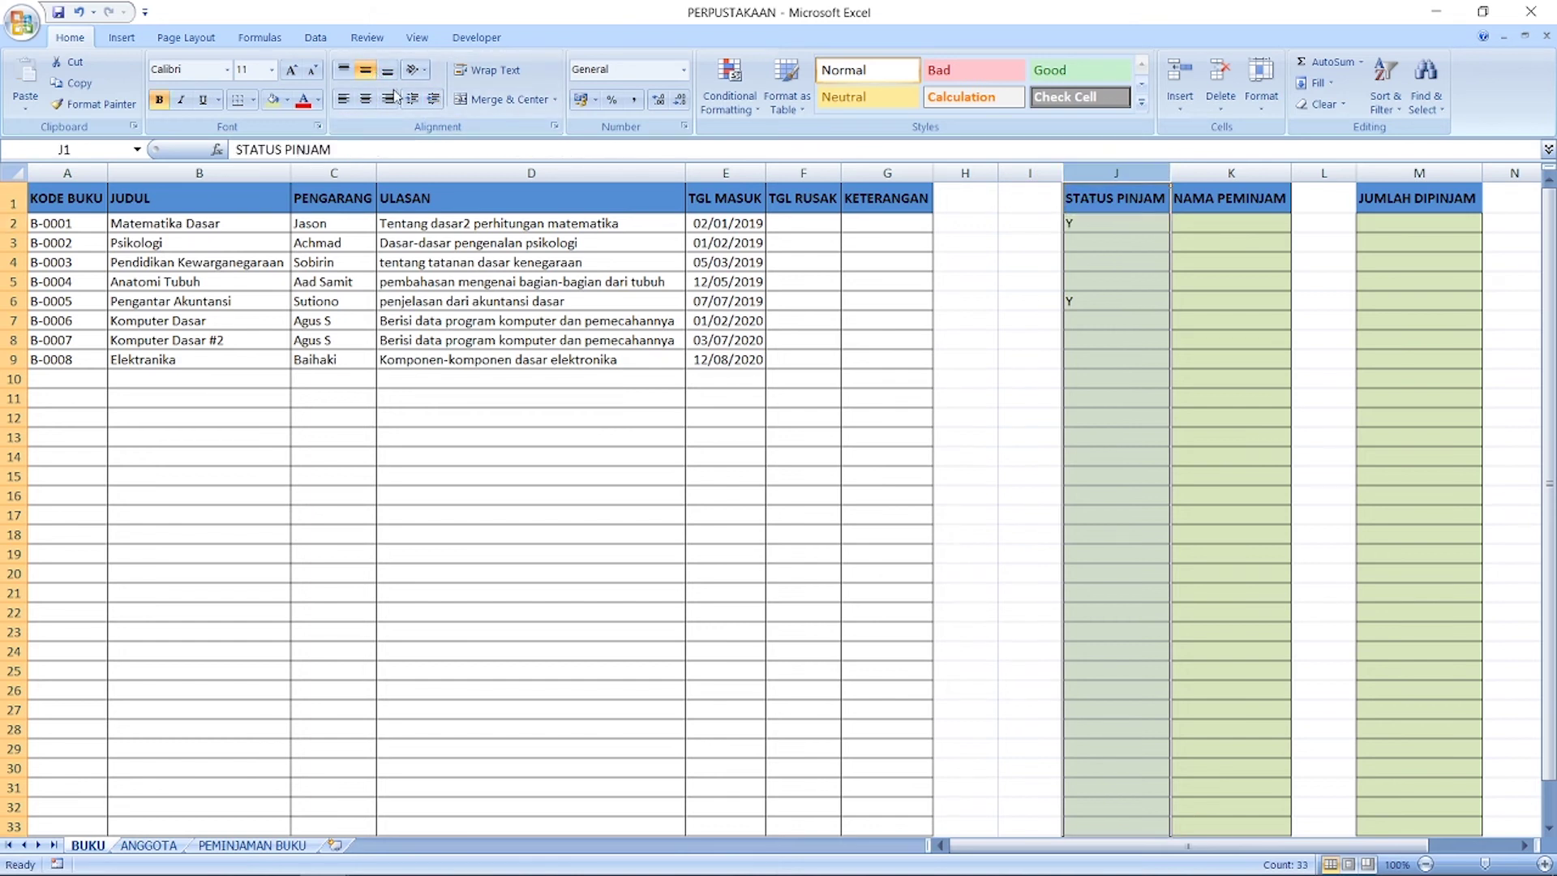
{"action": "left_click", "coordinate": [366, 70]}
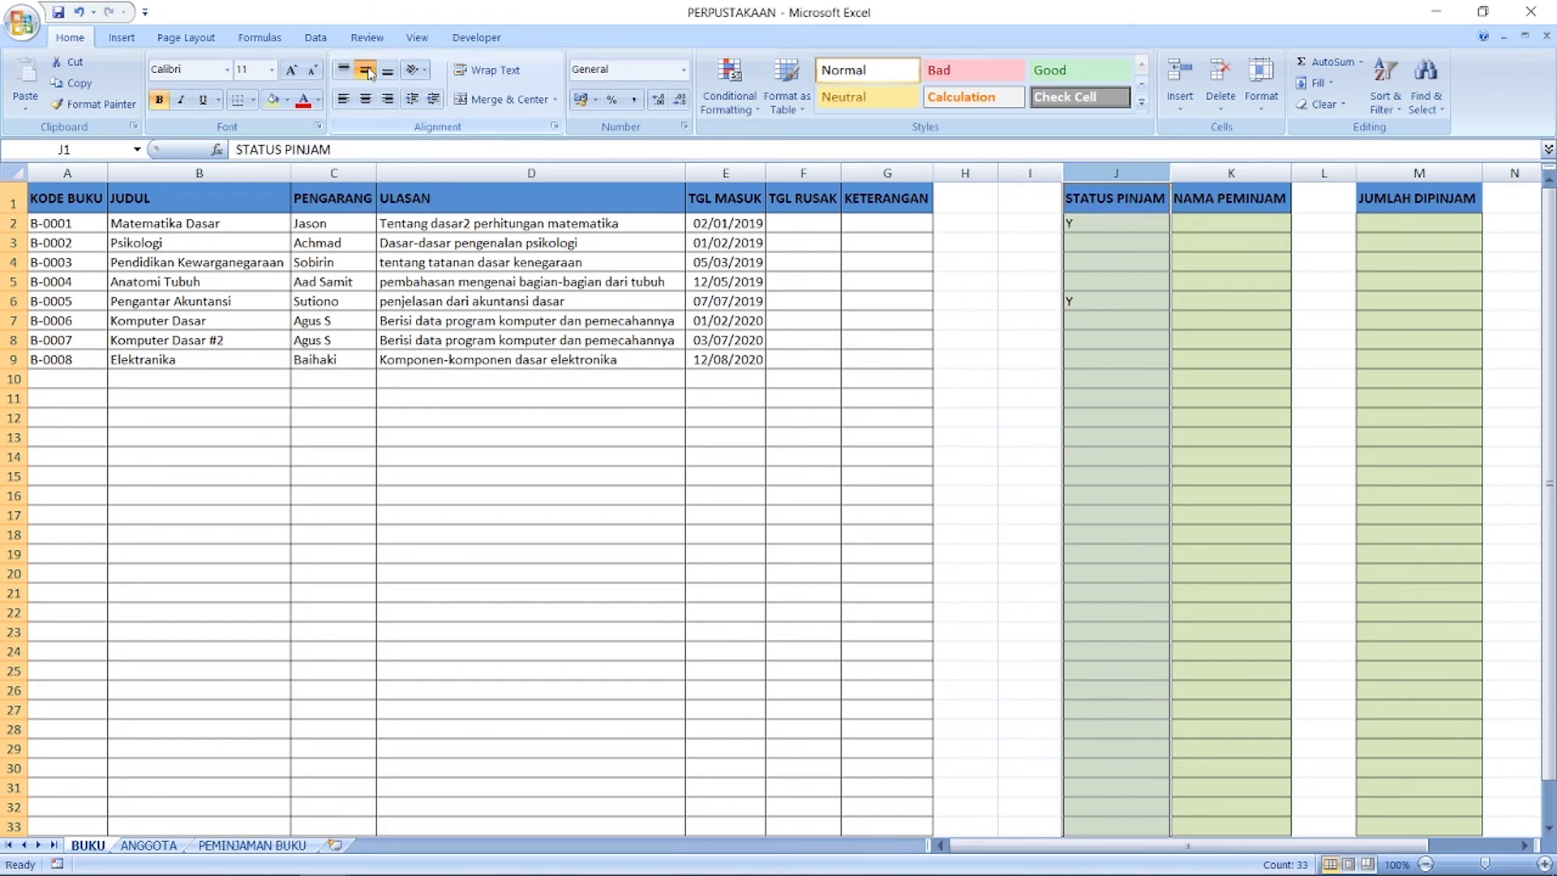
{"action": "left_click", "coordinate": [1116, 226]}
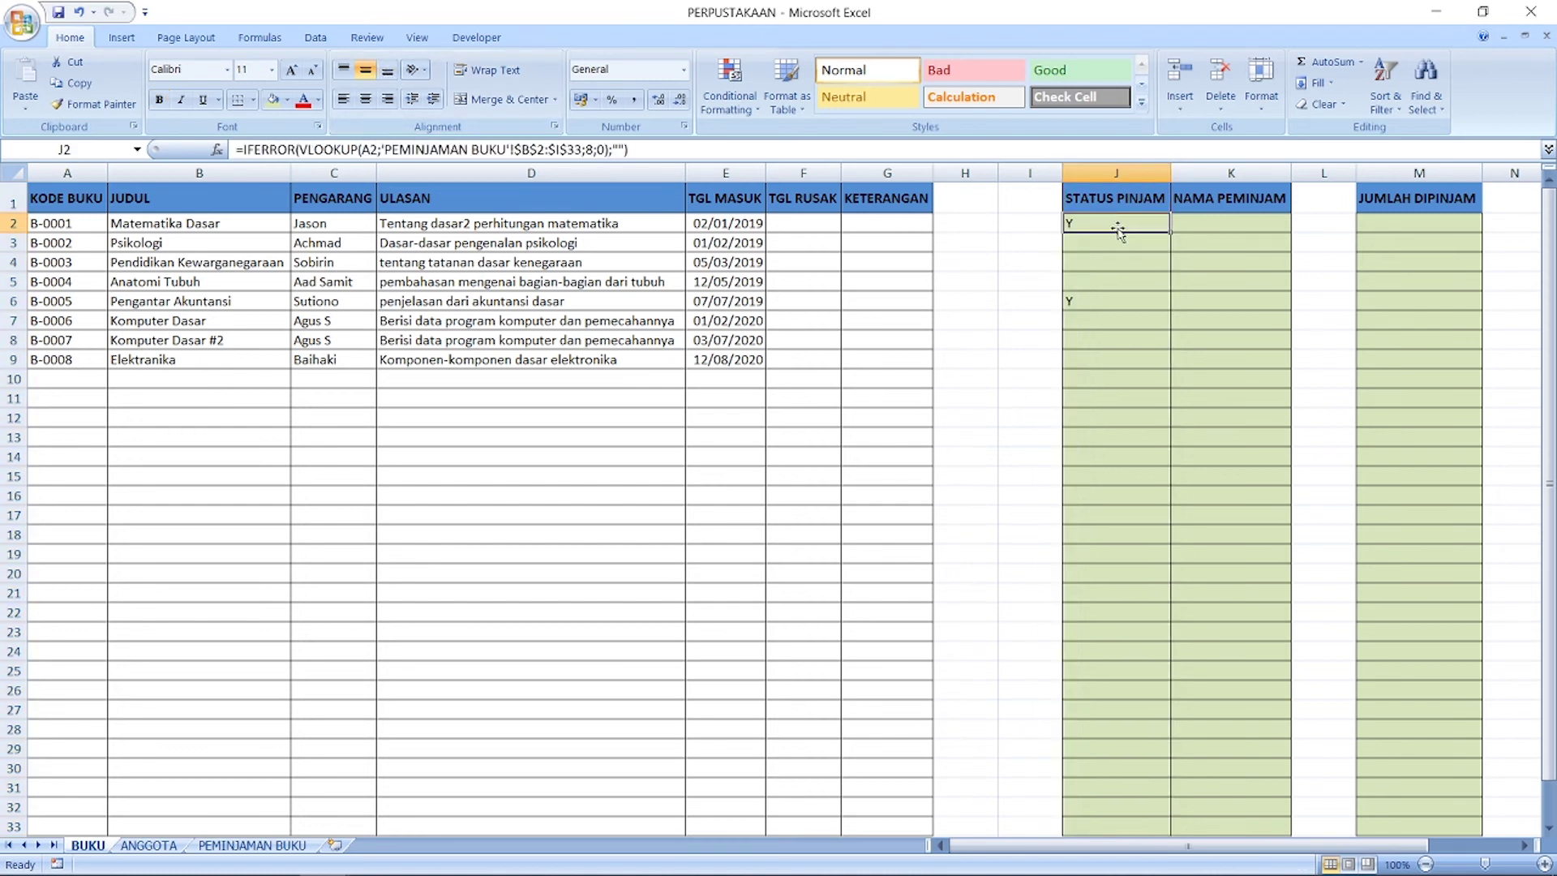
{"action": "left_click", "coordinate": [1136, 827], "text": "shift"}
{"action": "left_click", "coordinate": [344, 70]}
{"action": "left_click", "coordinate": [359, 73]}
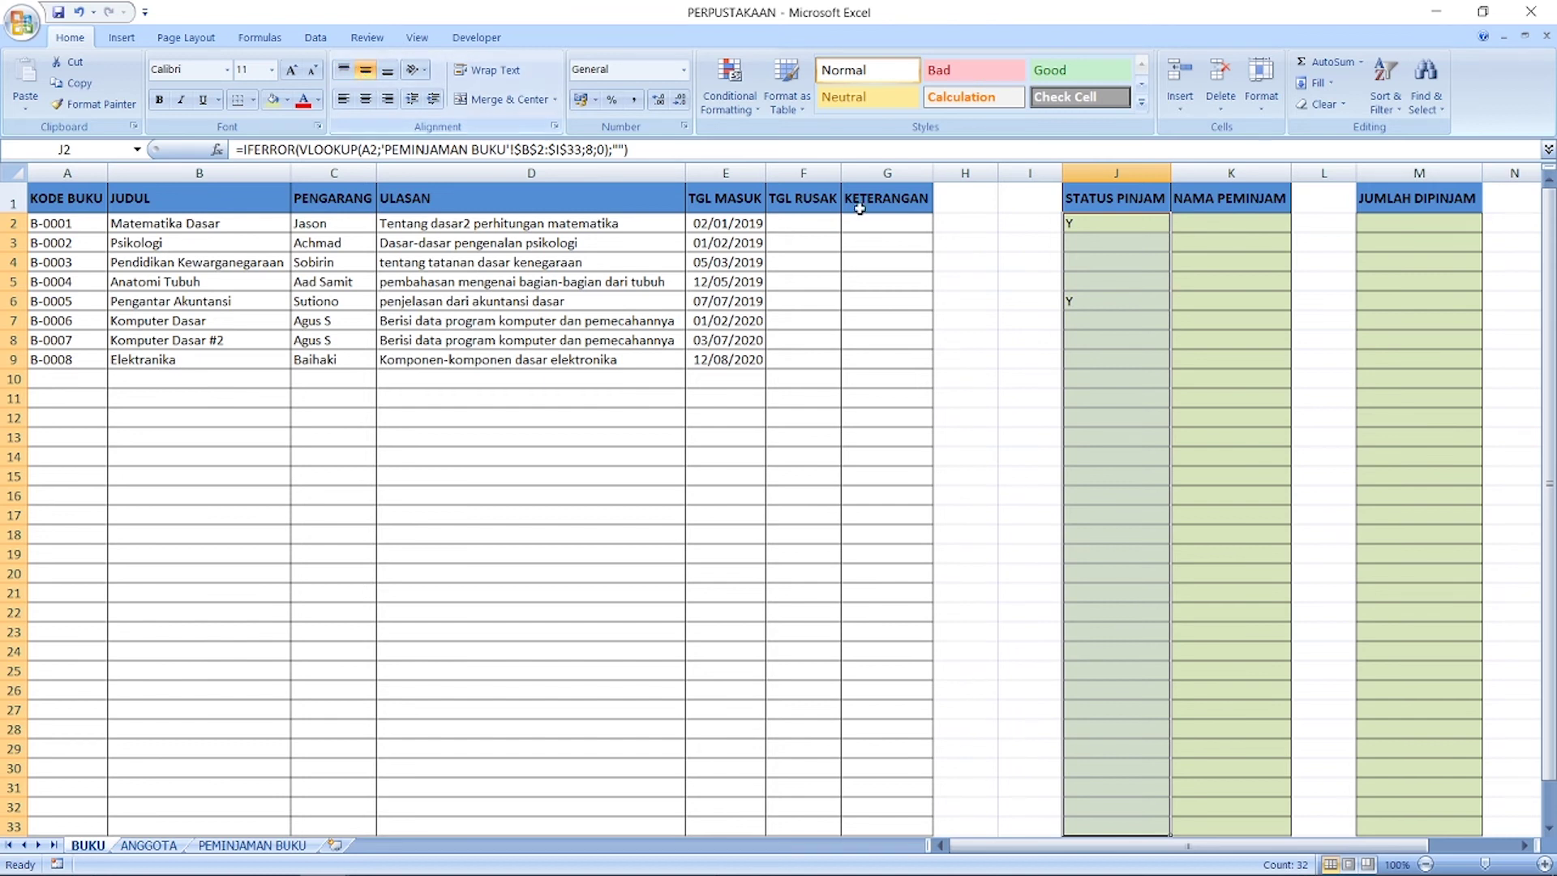
{"action": "left_click", "coordinate": [1024, 247]}
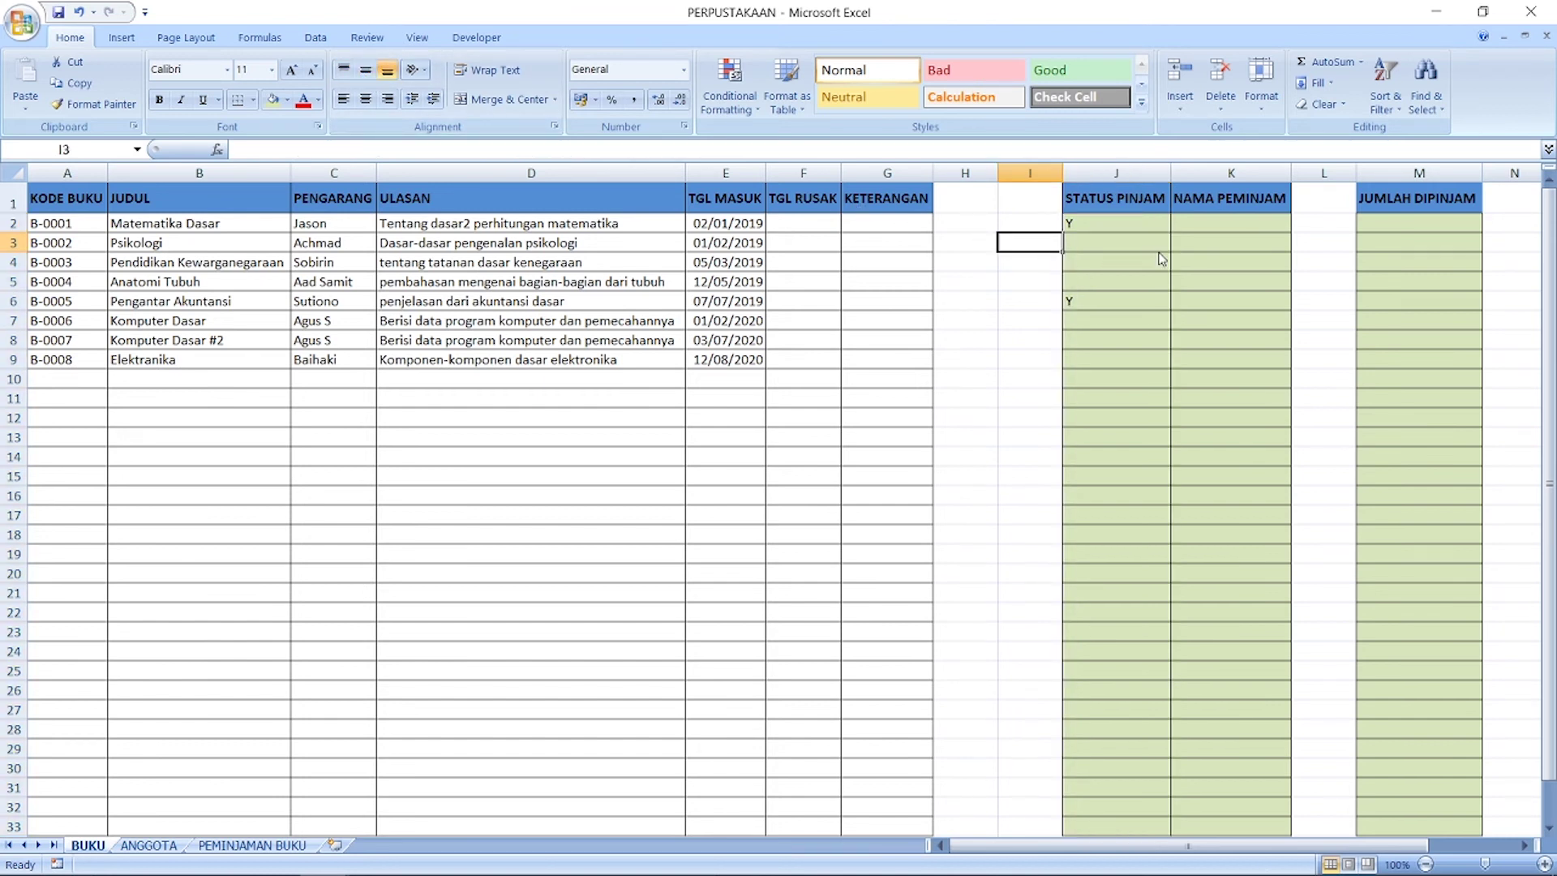
{"action": "left_click", "coordinate": [251, 845]}
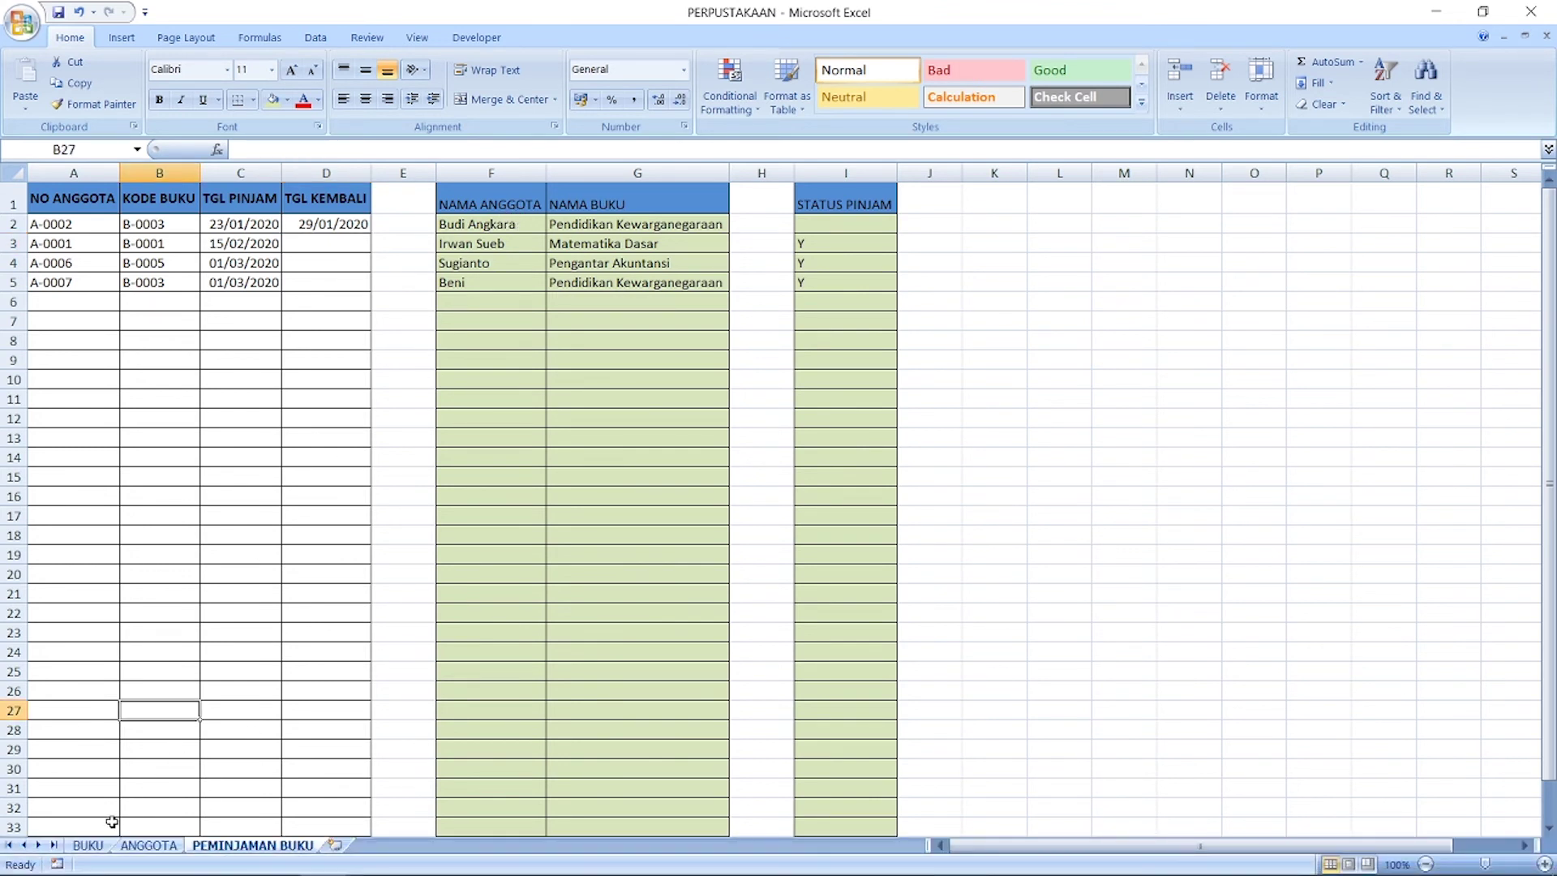
Step: In BUKU cell K2, start a VLOOKUP using book code A2 as the lookup value
{"action": "left_click", "coordinate": [87, 845]}
{"action": "left_click", "coordinate": [1191, 222]}
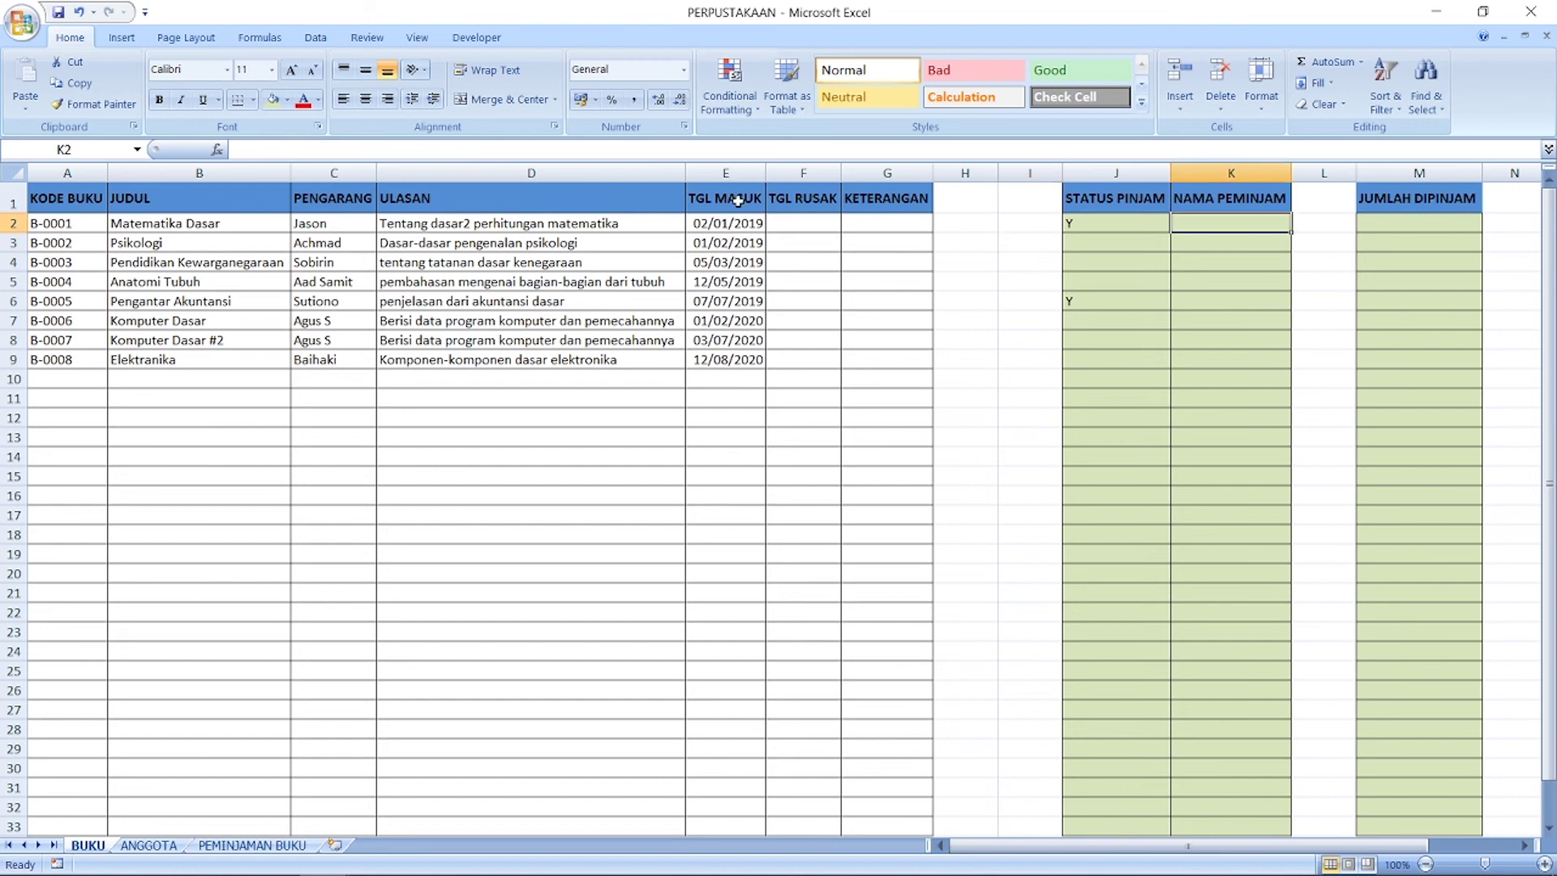
{"action": "left_click", "coordinate": [216, 149]}
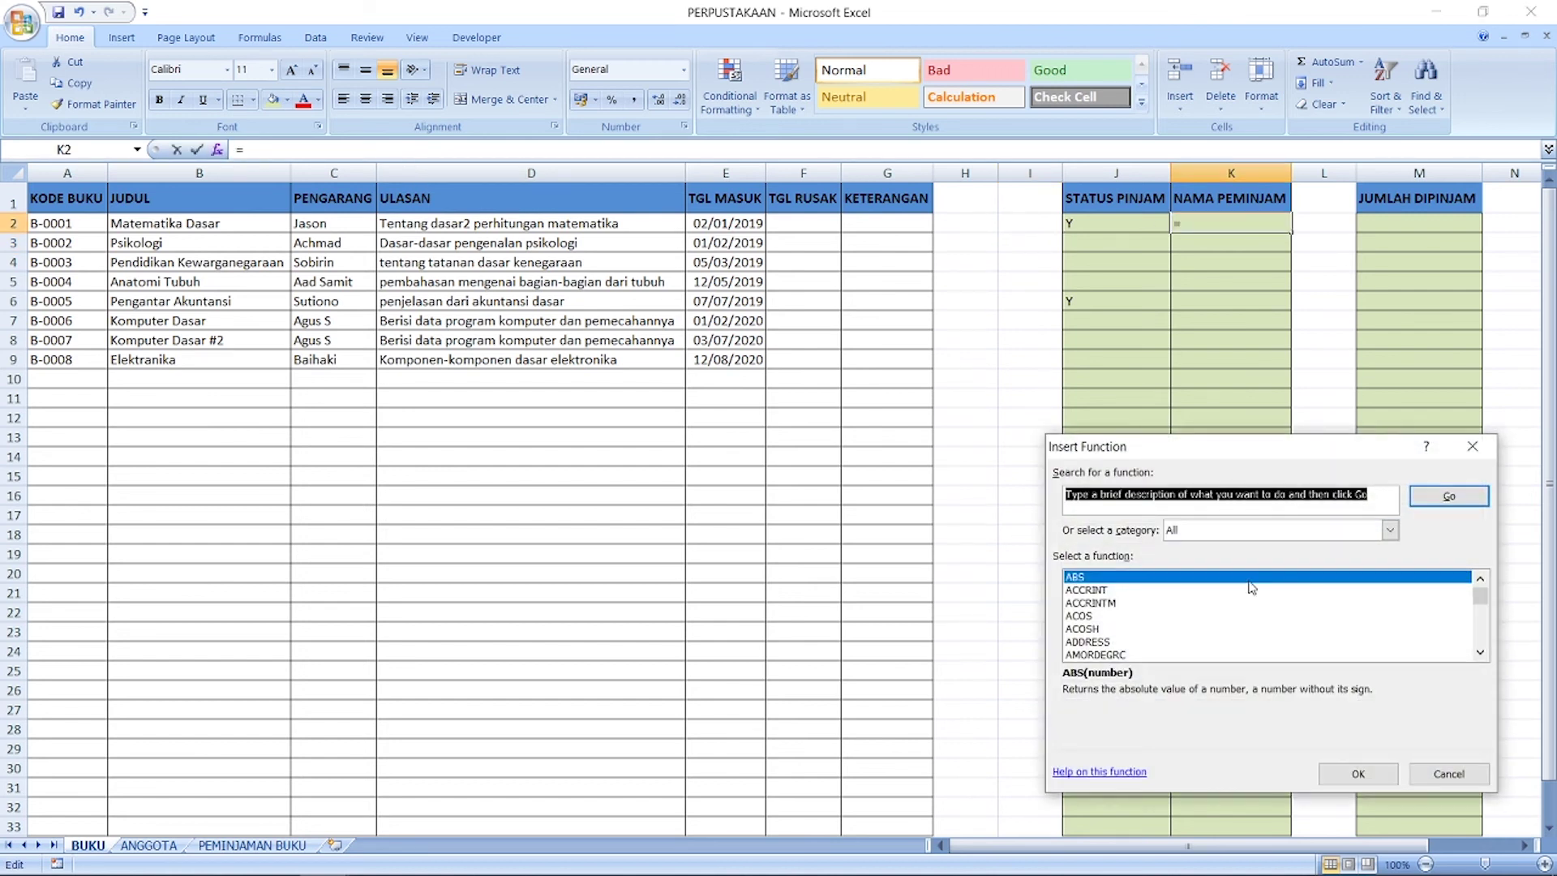
{"action": "left_click", "coordinate": [1113, 629]}
{"action": "type", "text": "vl"}
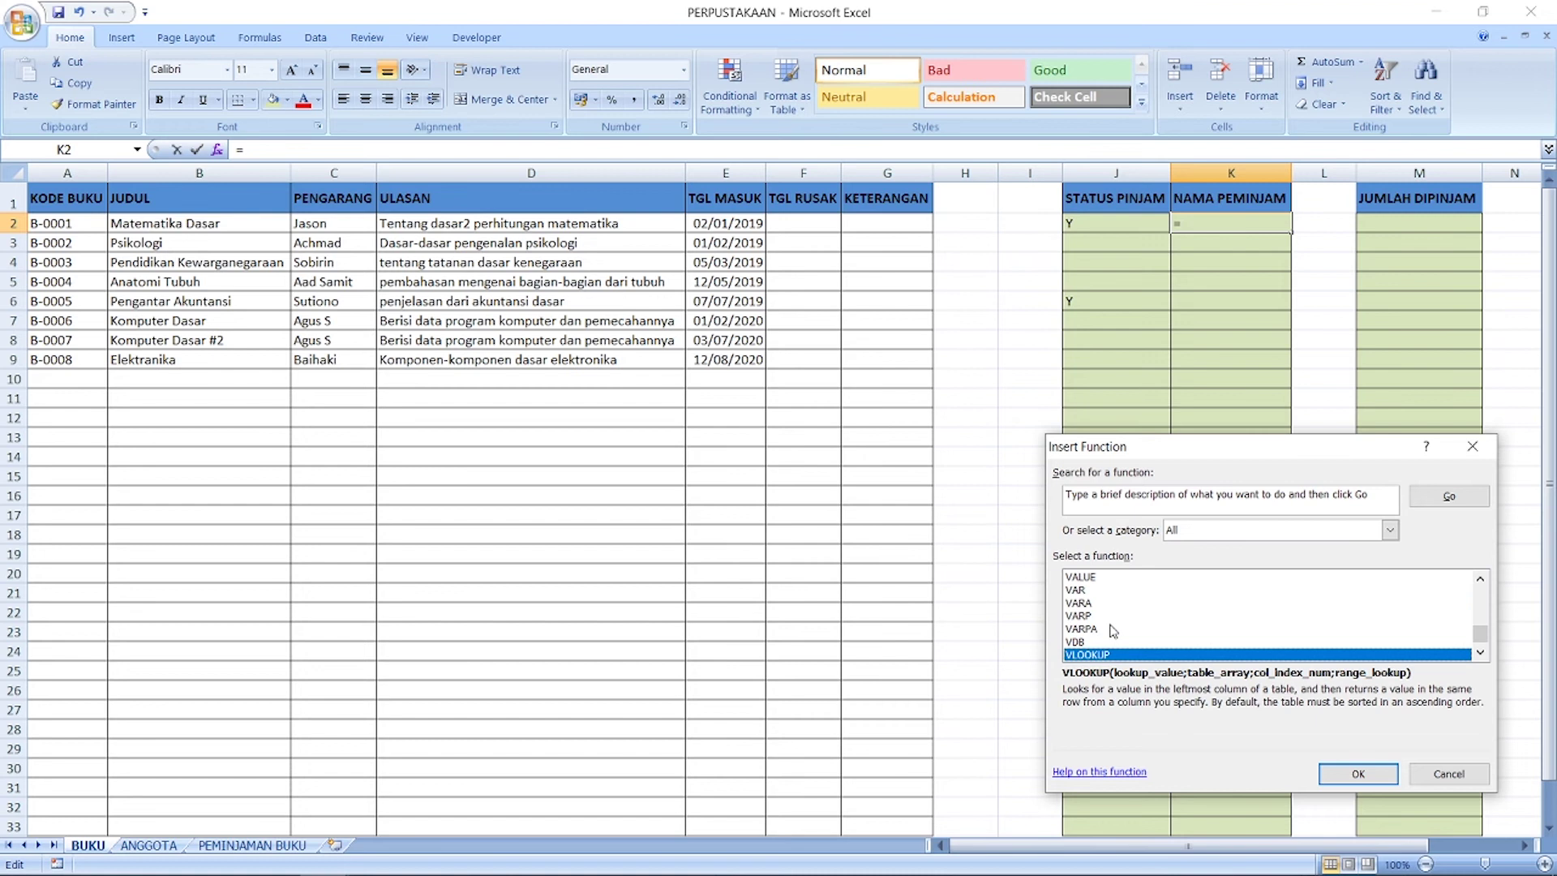
{"action": "left_click", "coordinate": [1354, 780]}
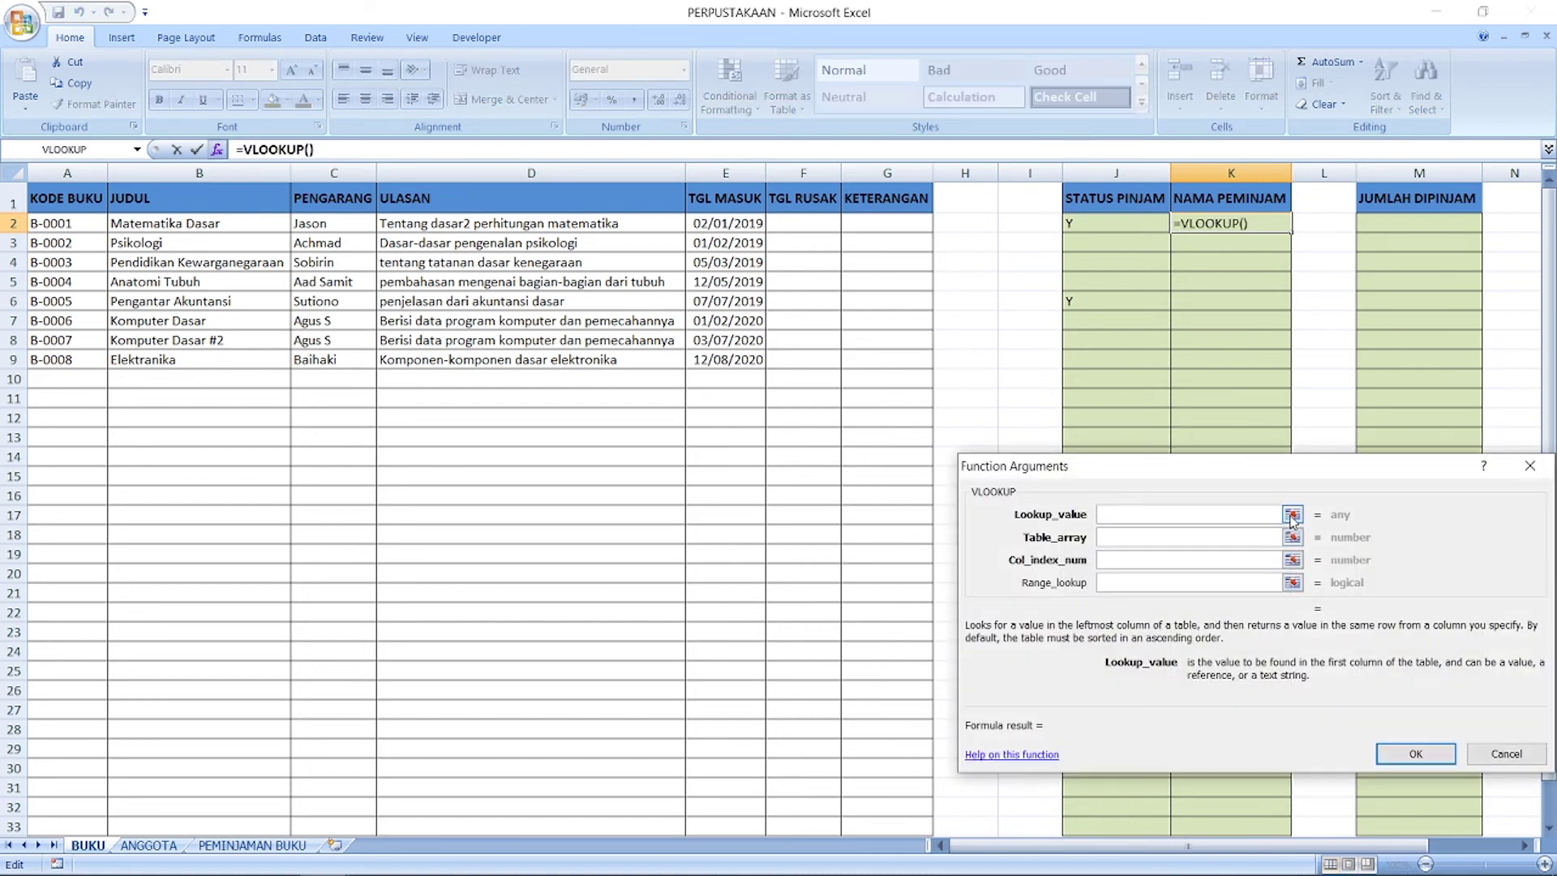
{"action": "left_click", "coordinate": [1293, 515]}
{"action": "left_click", "coordinate": [62, 227]}
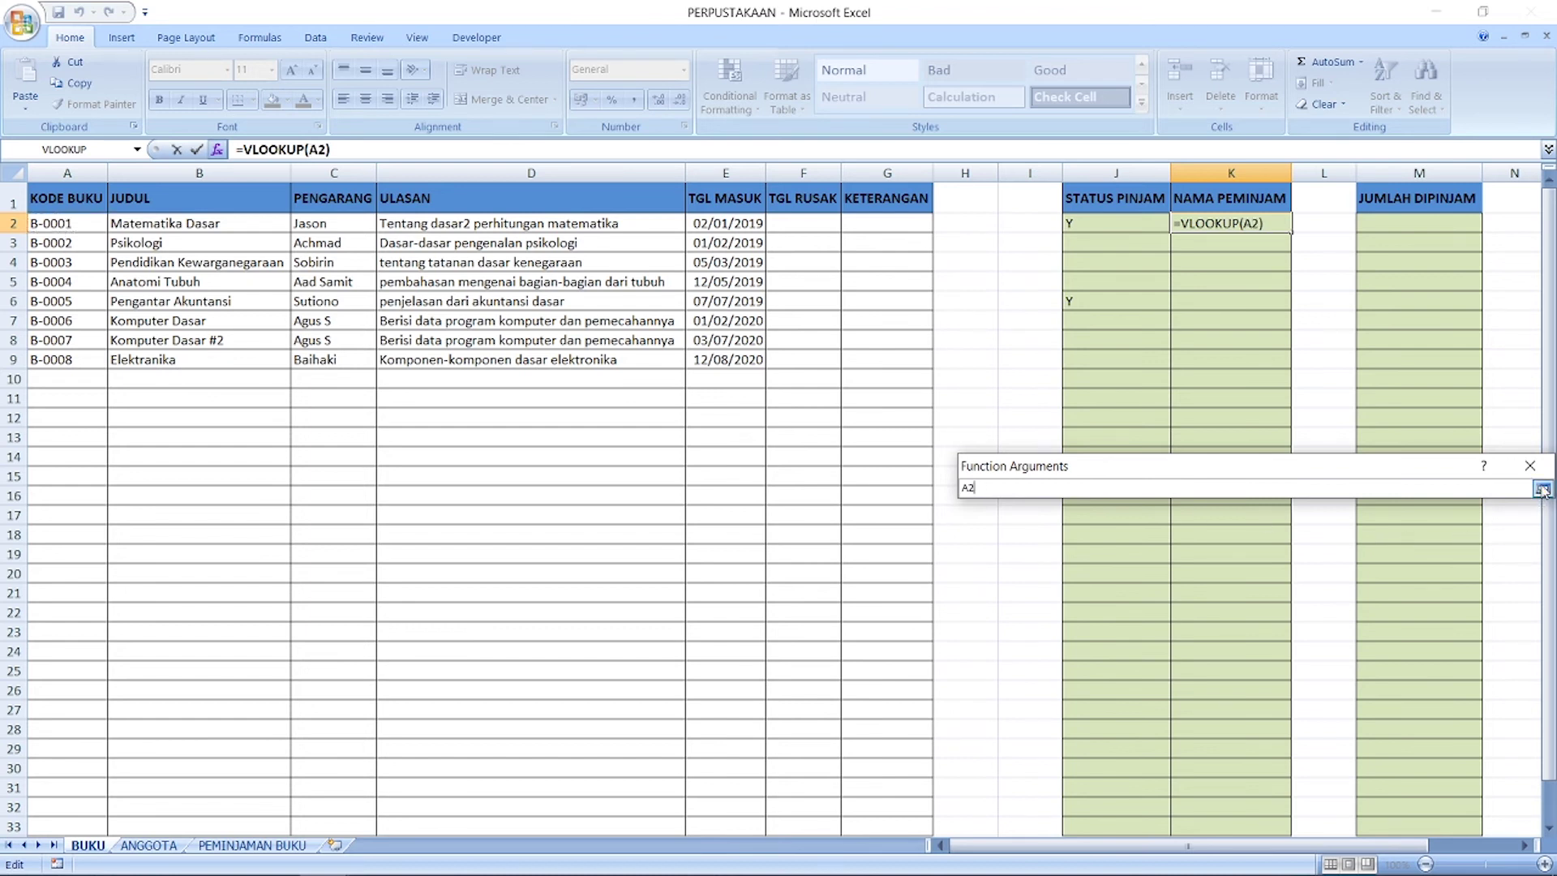
{"action": "left_click", "coordinate": [1544, 489]}
{"action": "left_click", "coordinate": [1126, 539]}
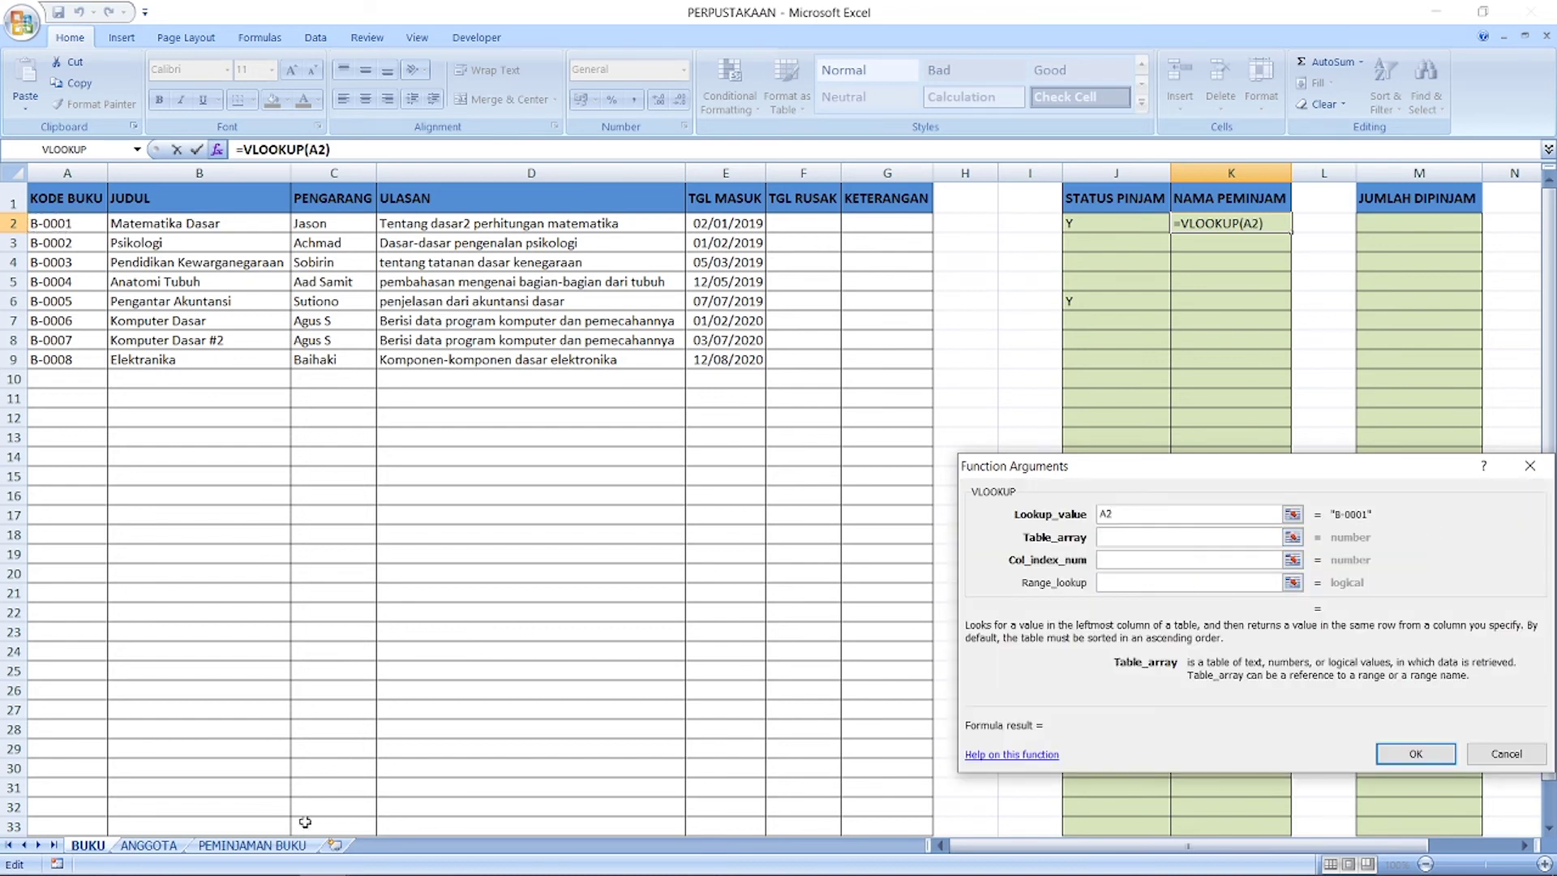
Step: Set the lookup table to 'PEMINJAMAN BUKU'!B2:G33 with column 5 and exact match 0
{"action": "left_click", "coordinate": [284, 846]}
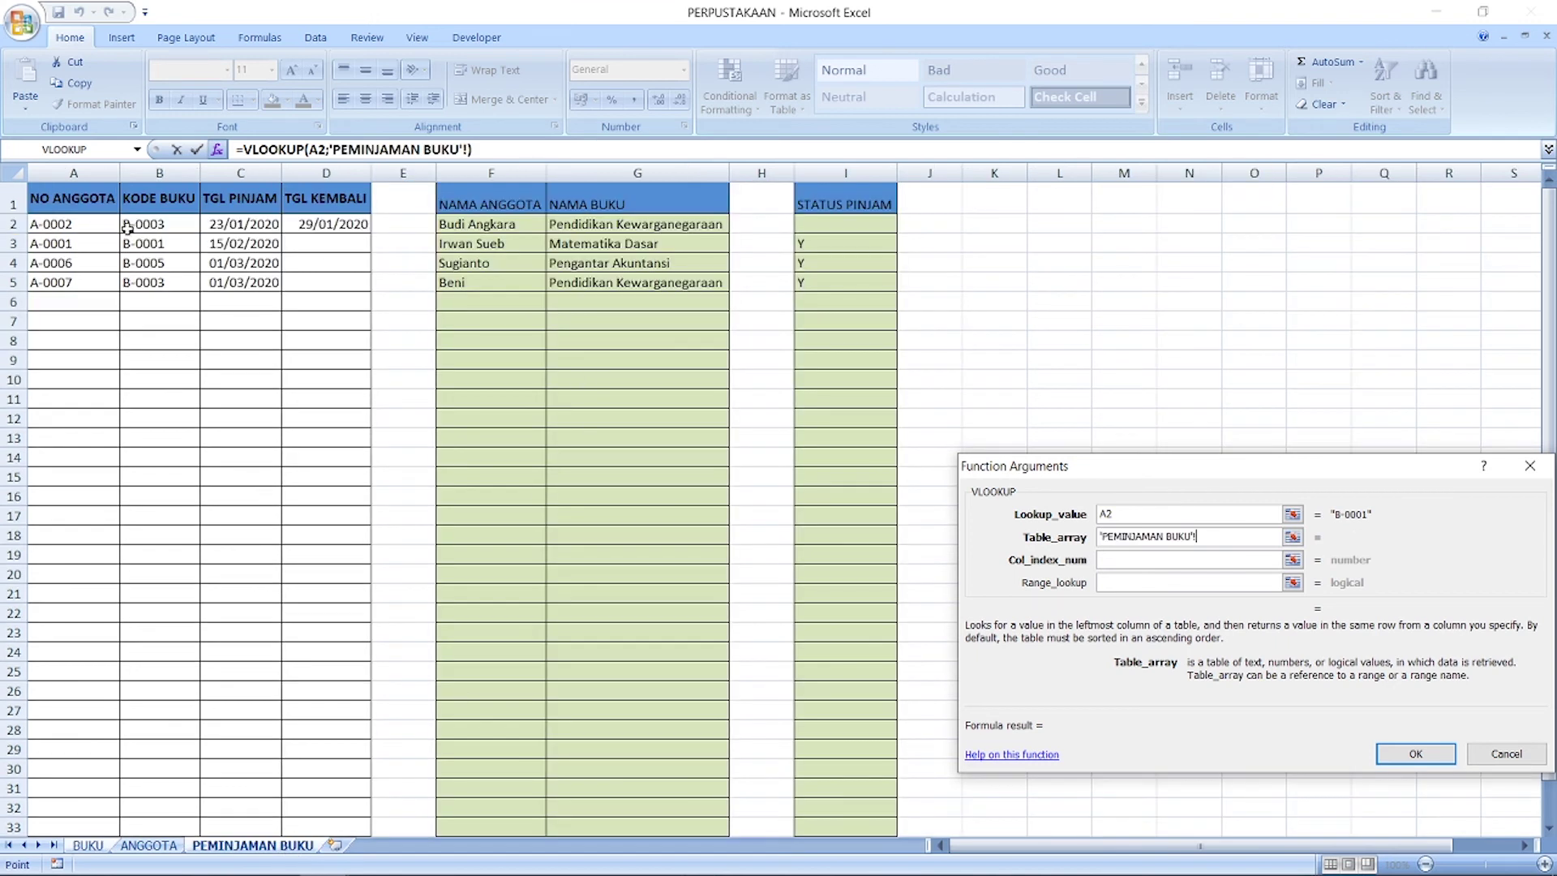
{"action": "left_click_drag", "start_coordinate": [128, 228], "coordinate": [830, 820]}
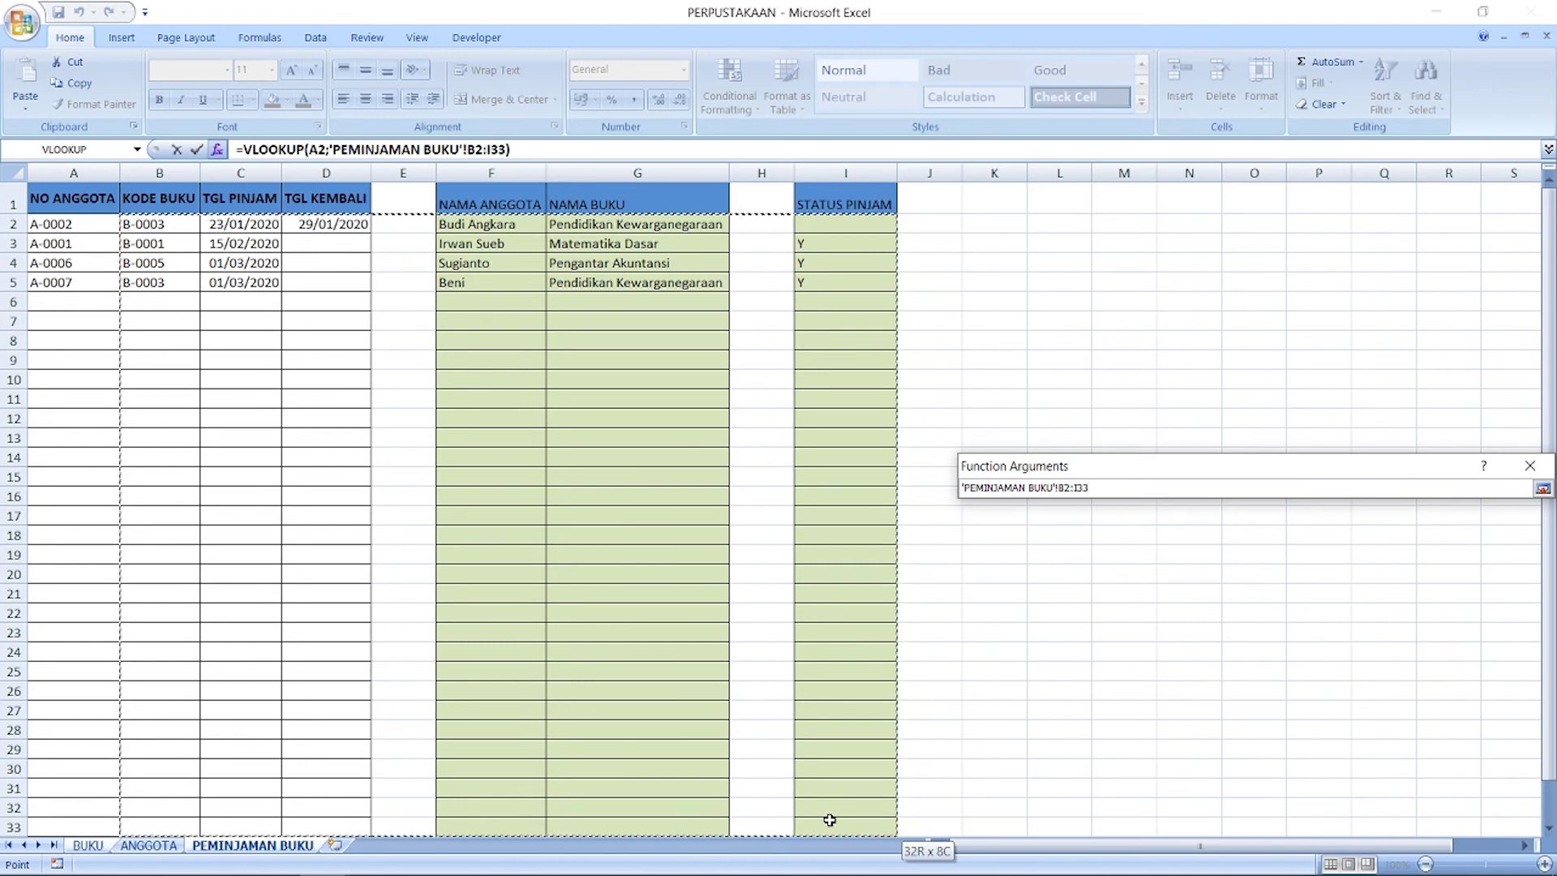
{"action": "left_click_drag", "start_coordinate": [592, 792], "coordinate": [532, 820]}
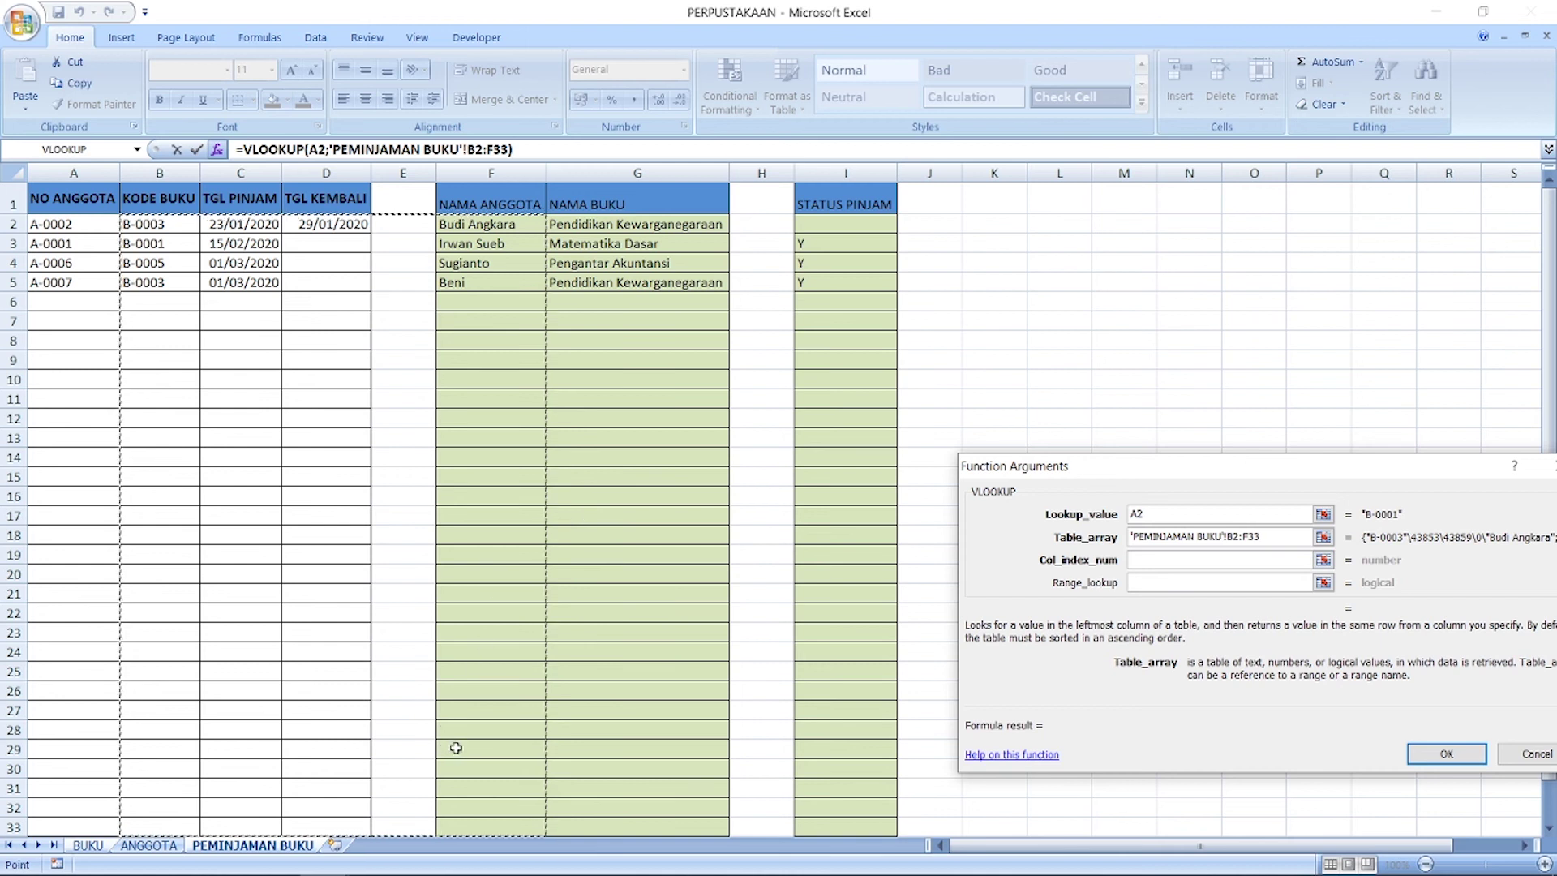
{"action": "left_click_drag", "start_coordinate": [150, 224], "coordinate": [678, 827]}
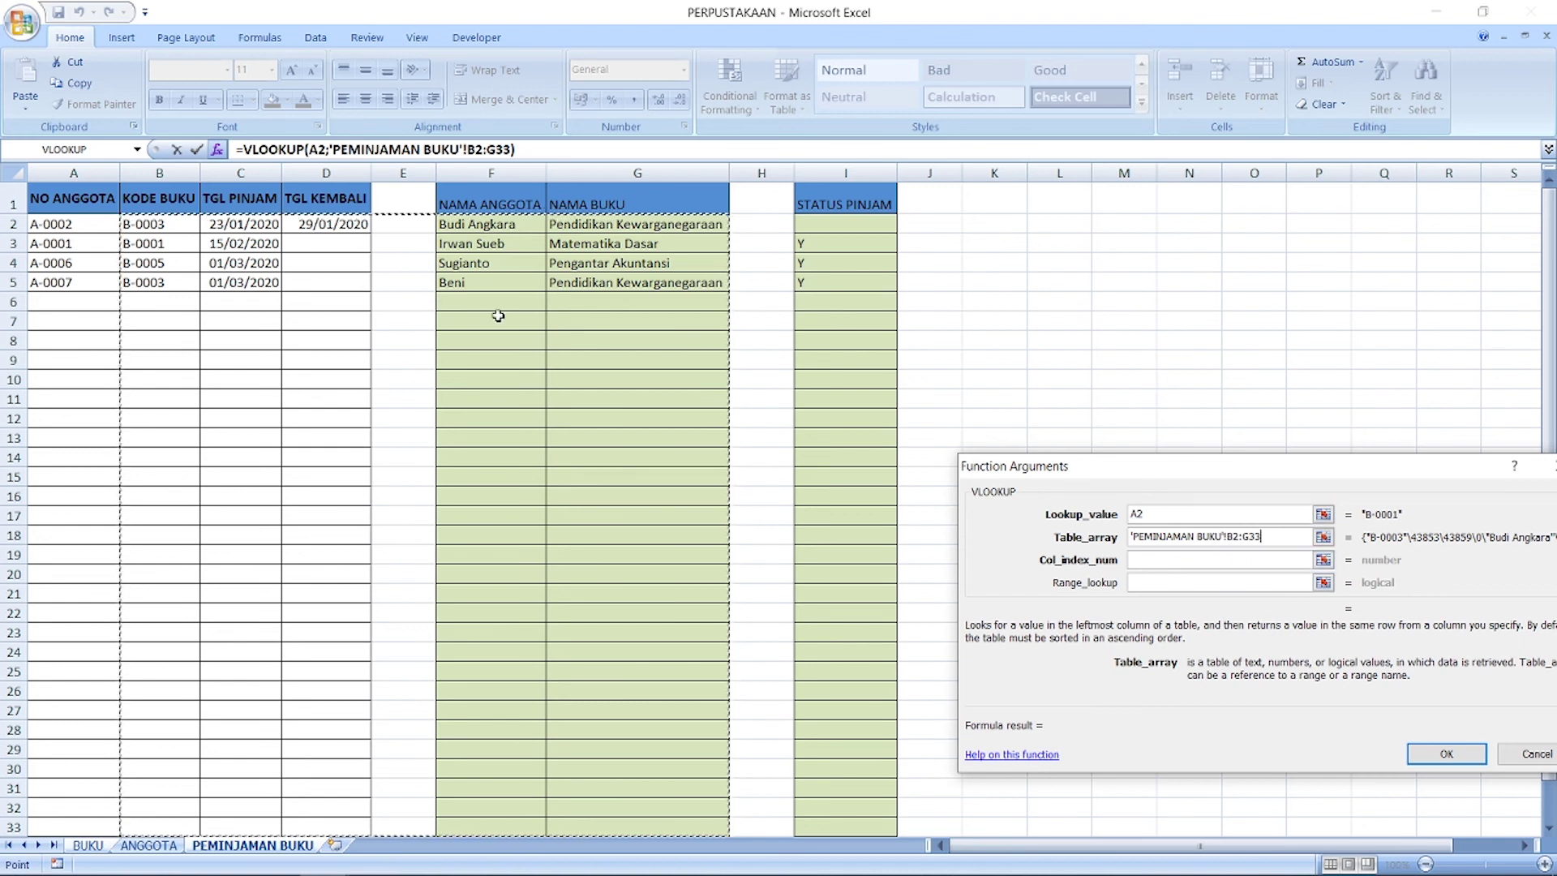
{"action": "left_click", "coordinate": [1214, 558]}
{"action": "type", "text": "5"}
{"action": "left_click", "coordinate": [1226, 581]}
{"action": "type", "text": "0"}
{"action": "left_click", "coordinate": [1460, 753]}
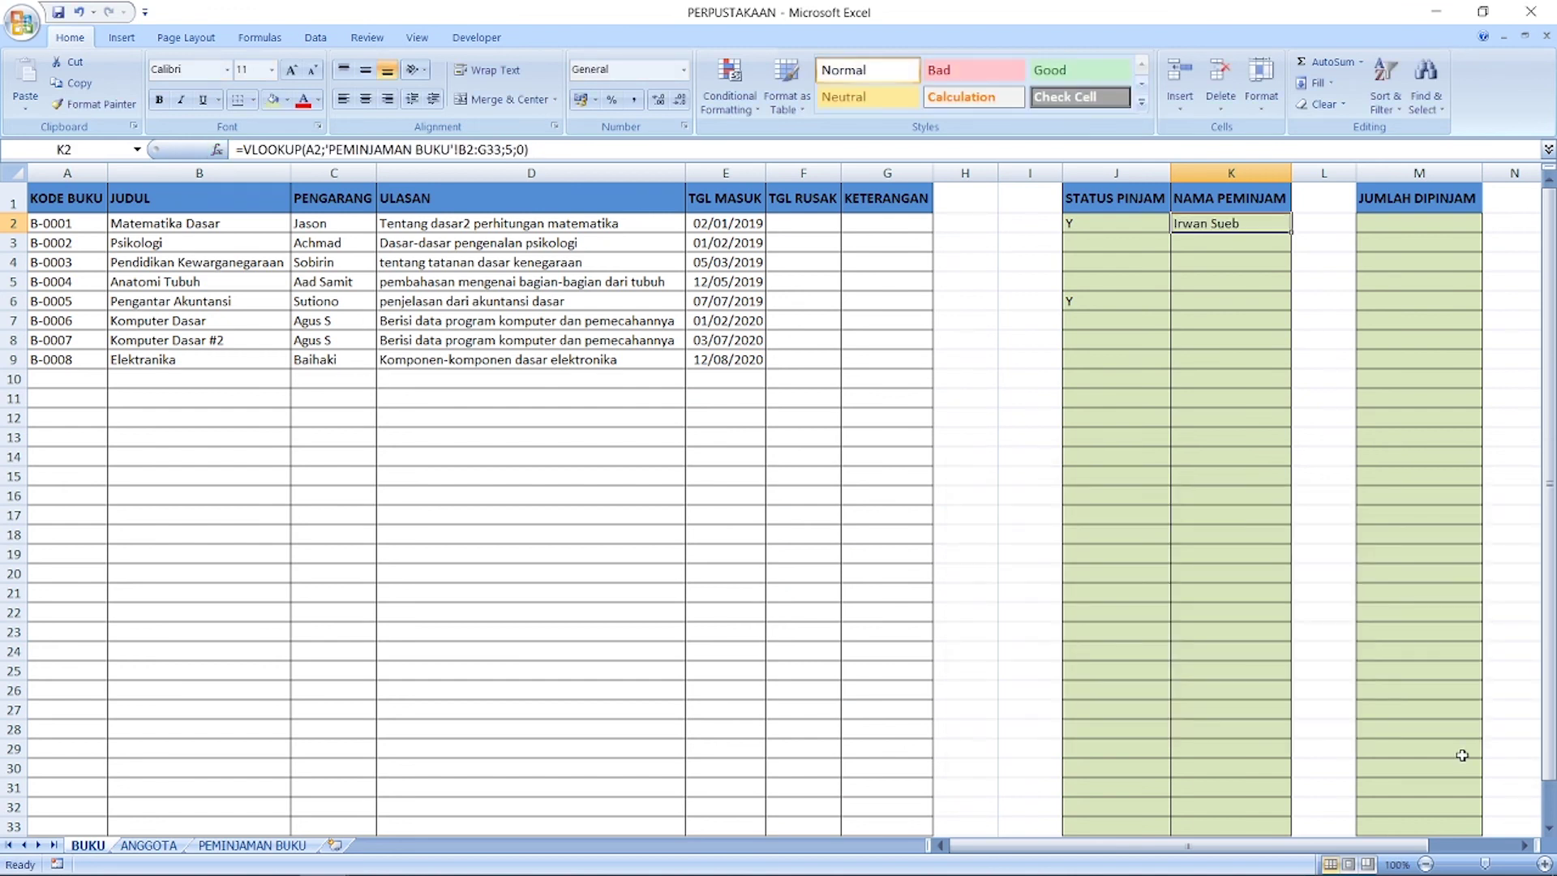
Step: Lock K2's lookup table range as absolute $B$2:$G$33
{"action": "left_click", "coordinate": [478, 149]}
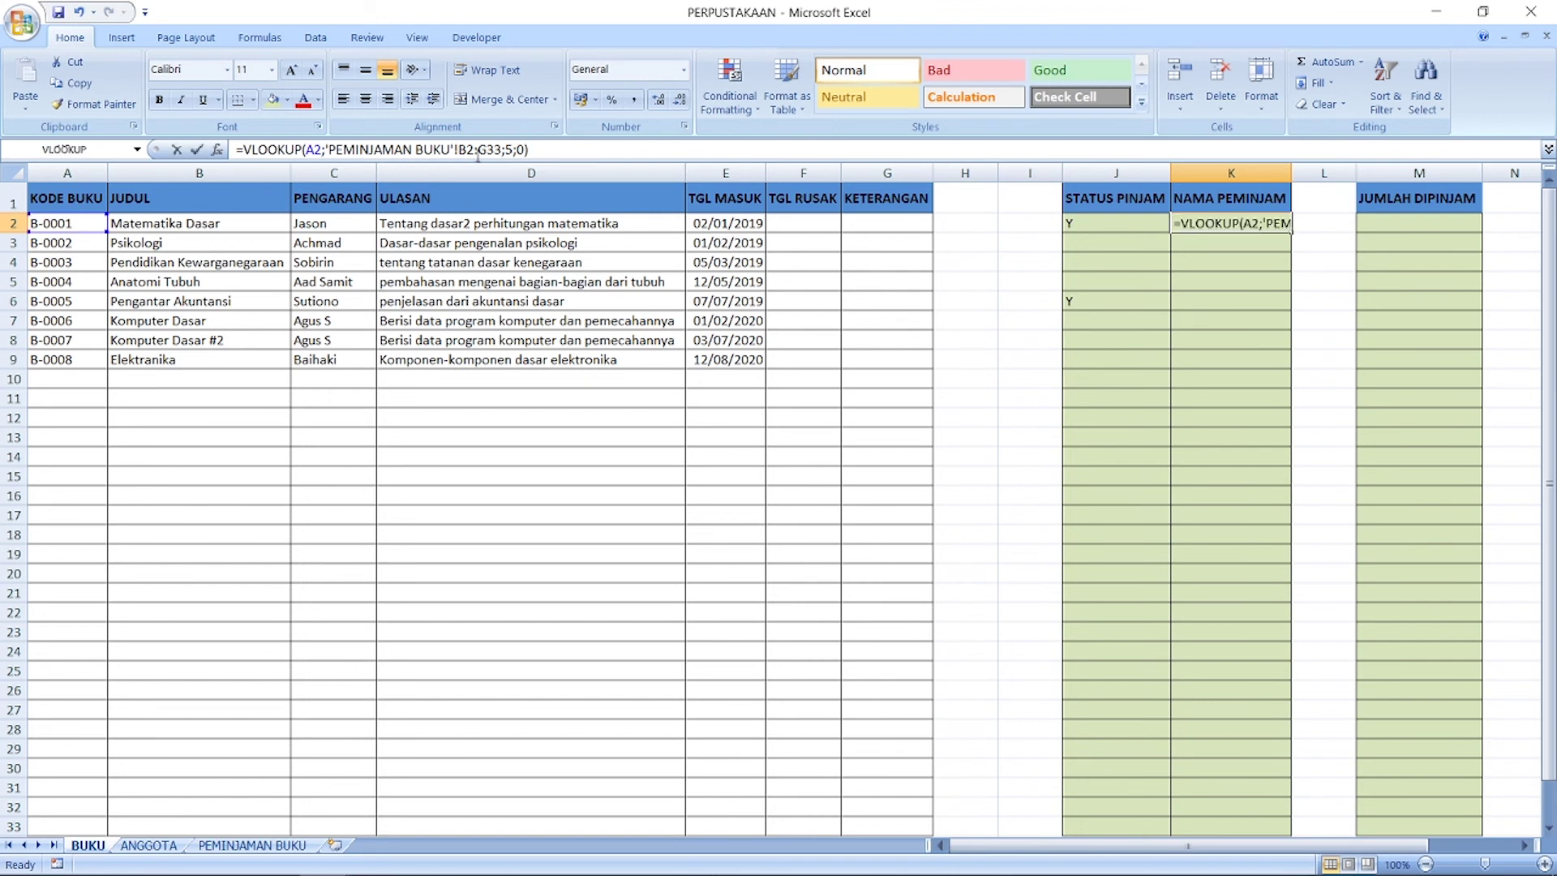
{"action": "key", "text": "Left"}
{"action": "key", "text": "Left"}
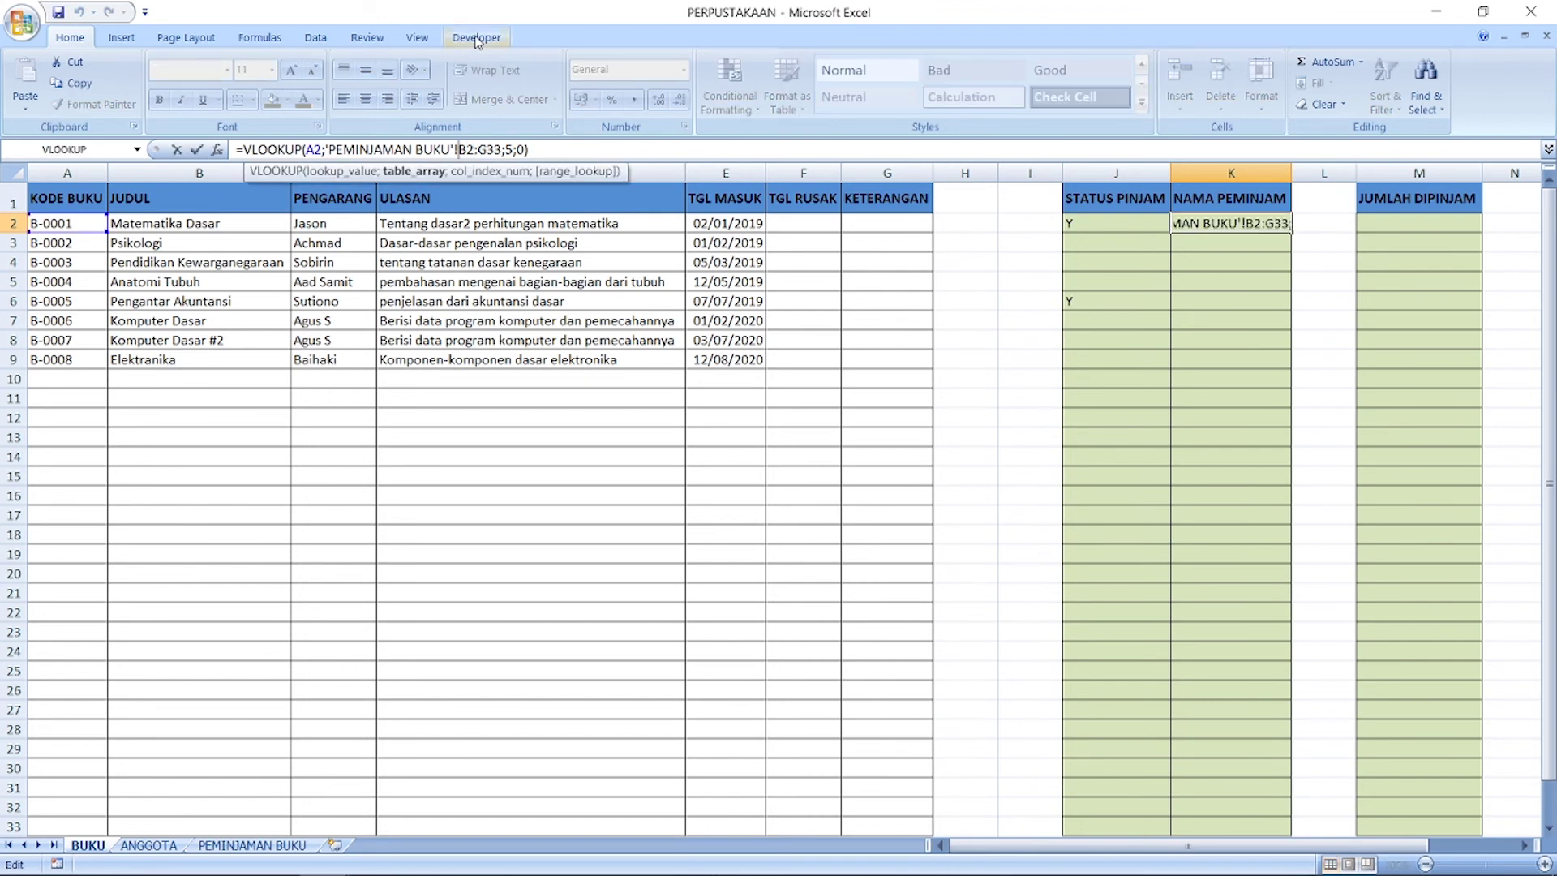
{"action": "type", "text": "$B$"}
{"action": "key", "text": "Right"}
{"action": "key", "text": "Right"}
{"action": "type", "text": "$"}
{"action": "key", "text": "Right"}
{"action": "type", "text": "$"}
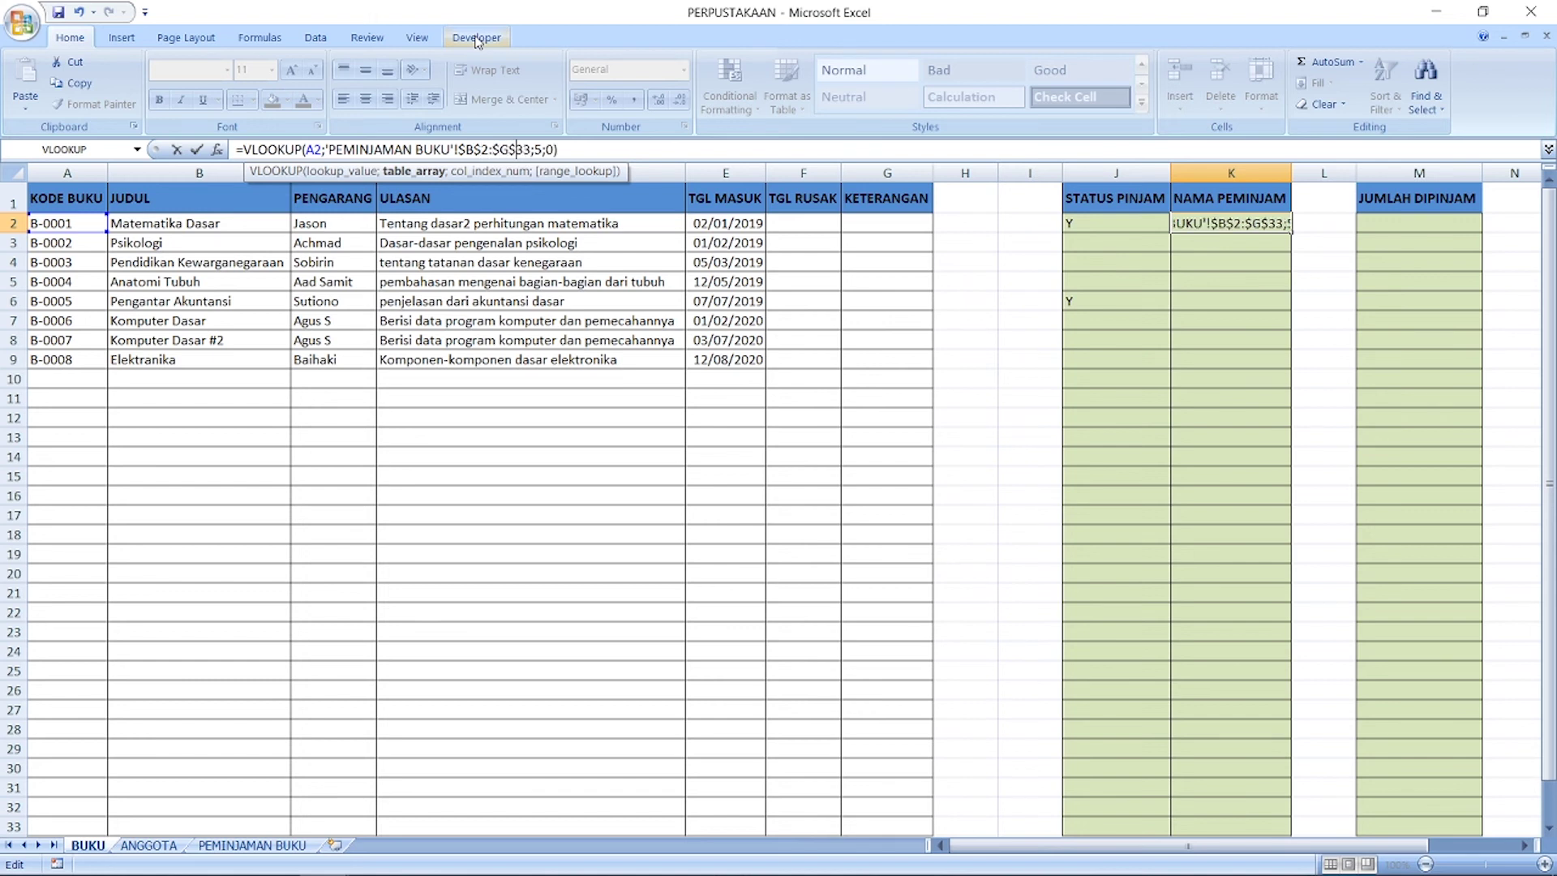
{"action": "key", "text": "ctrl+Return"}
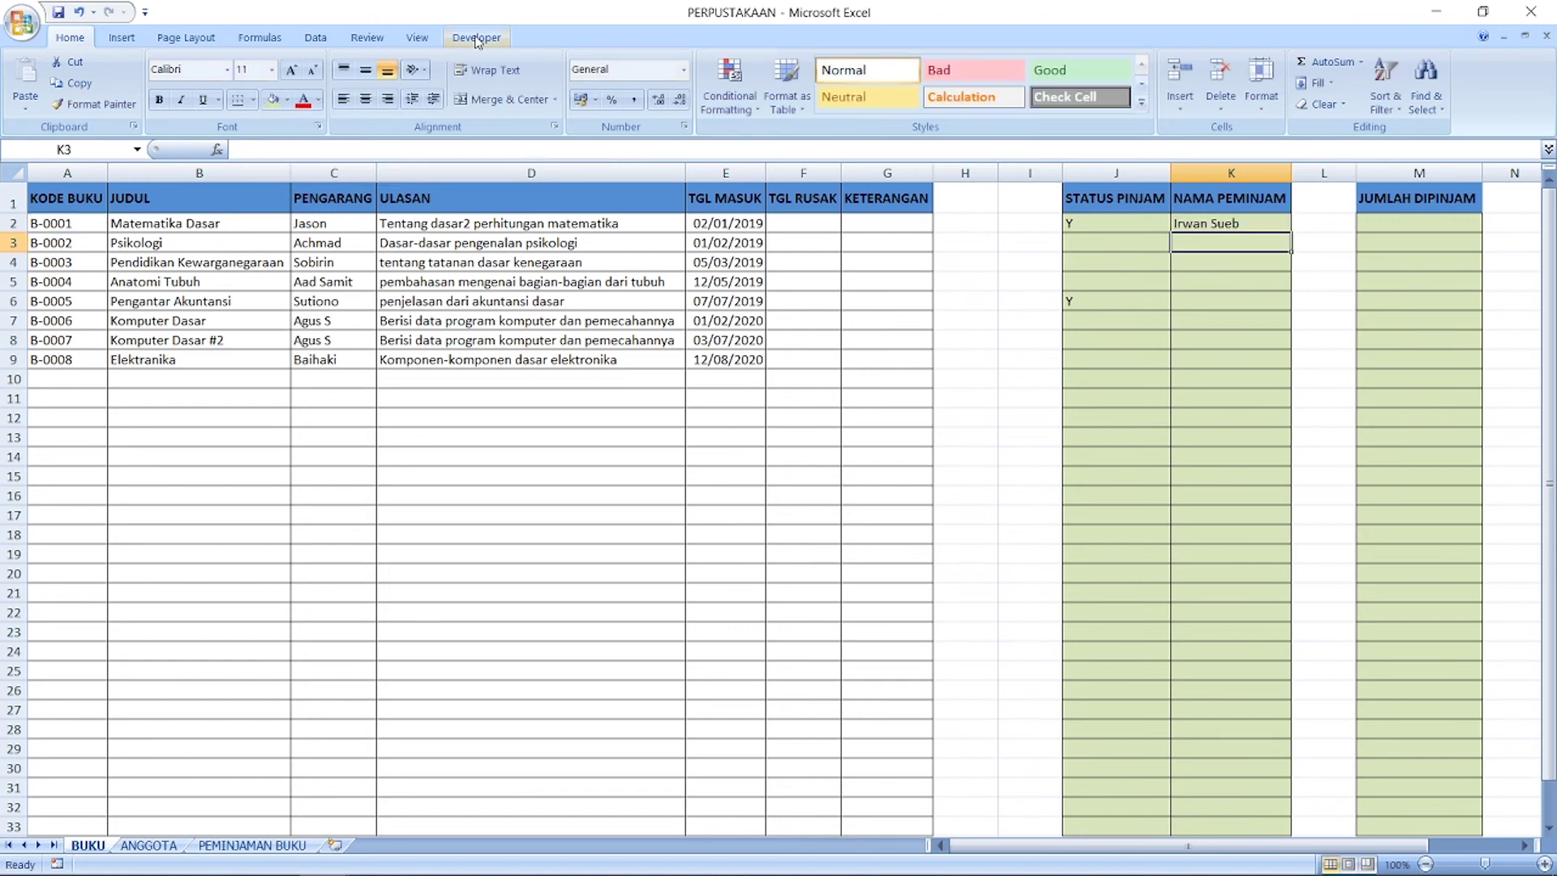
Step: Wrap K2's lookup in IFERROR so unmatched books show blank
{"action": "left_click", "coordinate": [245, 148]}
{"action": "type", "text": "IFERROR"}
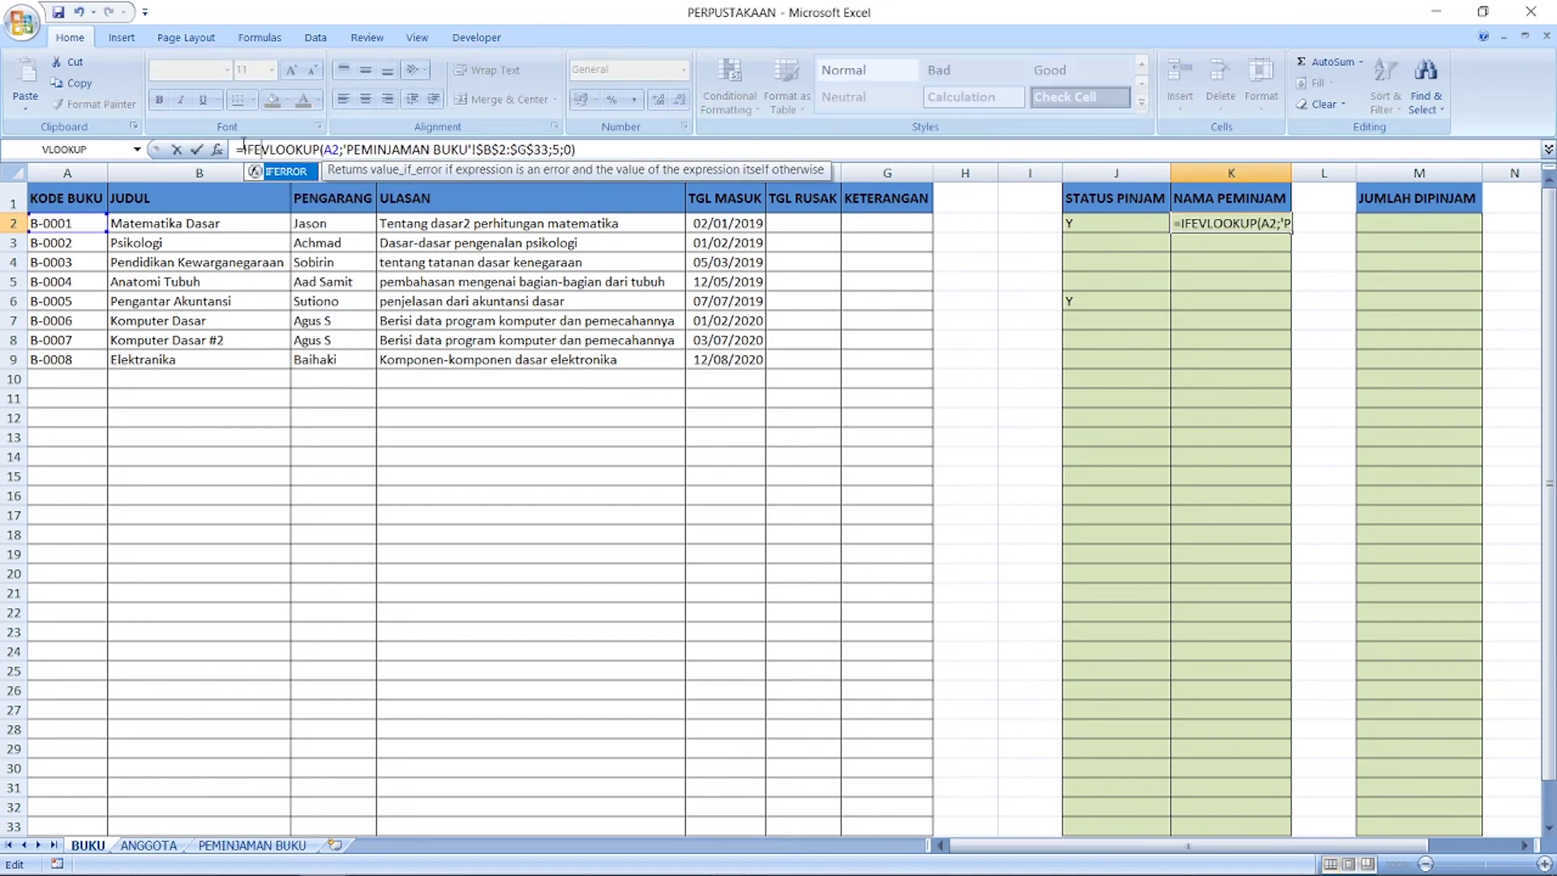
{"action": "type", "text": "("}
{"action": "key", "text": "ctrl+Right"}
{"action": "key", "text": "ctrl+Right"}
{"action": "key", "text": "ctrl+Right"}
{"action": "key", "text": "ctrl+Right"}
{"action": "key", "text": "ctrl+Right"}
{"action": "key", "text": "ctrl+Right"}
{"action": "key", "text": "ctrl+Right"}
{"action": "key", "text": "ctrl+Right"}
{"action": "key", "text": "ctrl+Right"}
{"action": "key", "text": "ctrl+Right"}
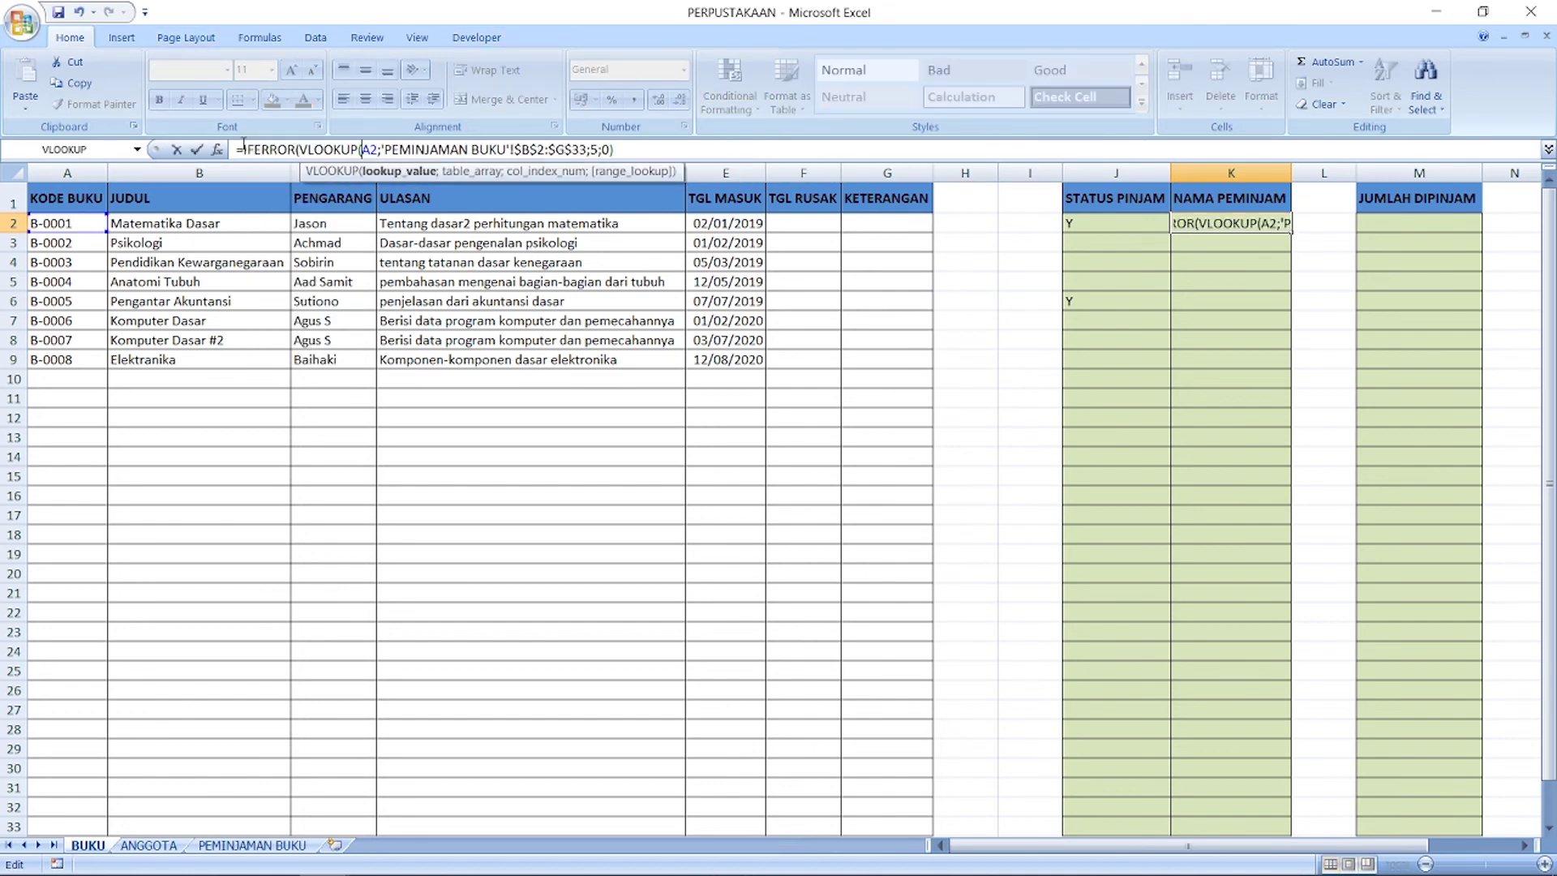
{"action": "type", "text": ";"}
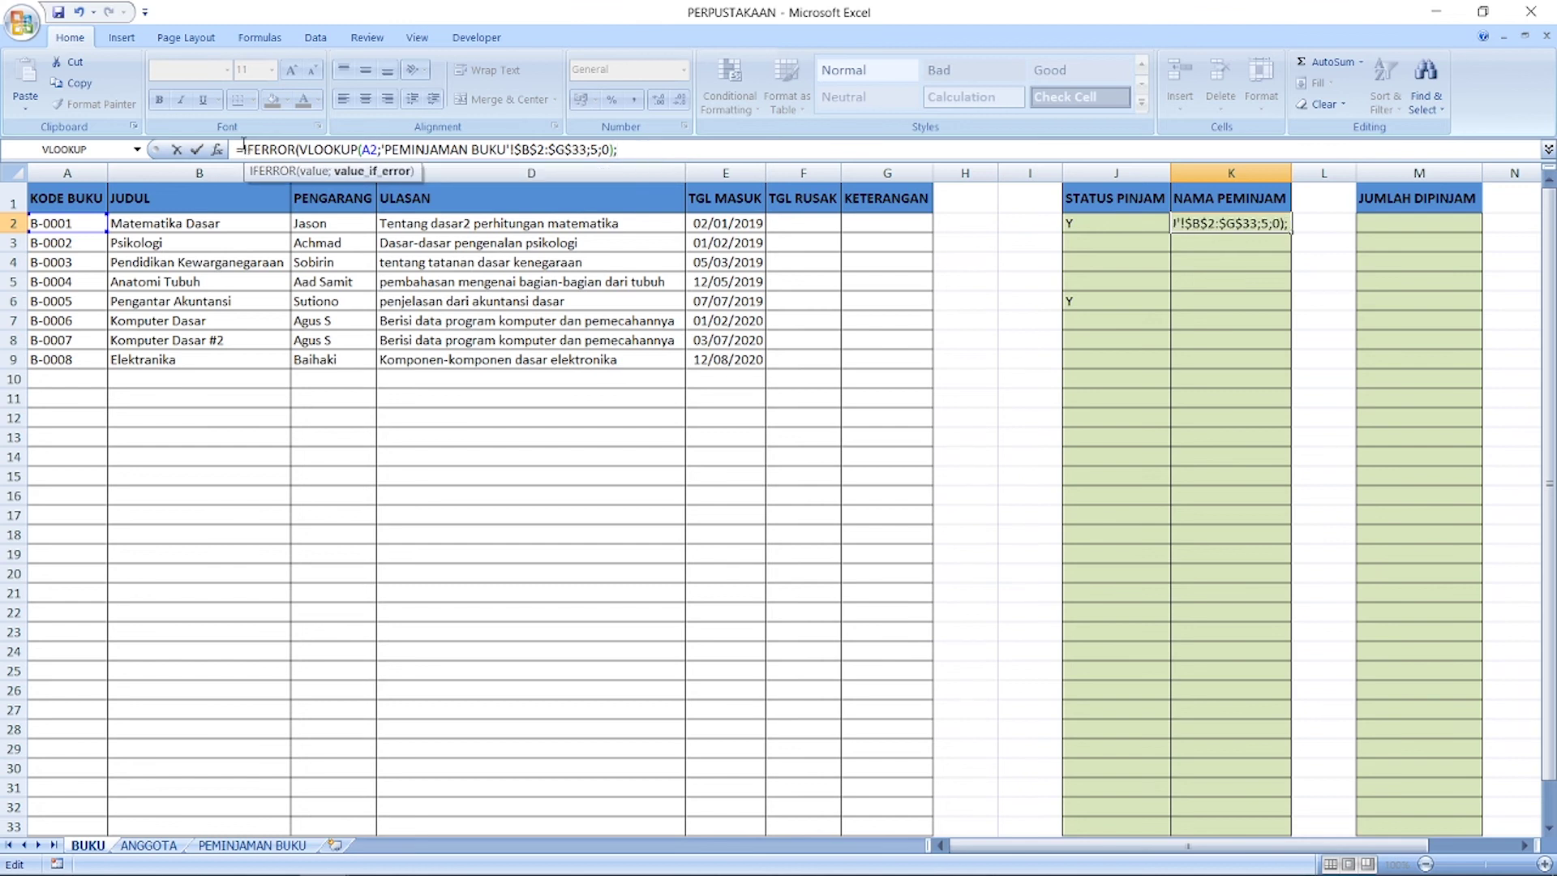
{"action": "type", "text": "\""}
{"action": "key", "text": "Return"}
Step: Copy the K2 borrower formula down through K2:K33
{"action": "key", "text": "Up"}
{"action": "key", "text": "ctrl+c"}
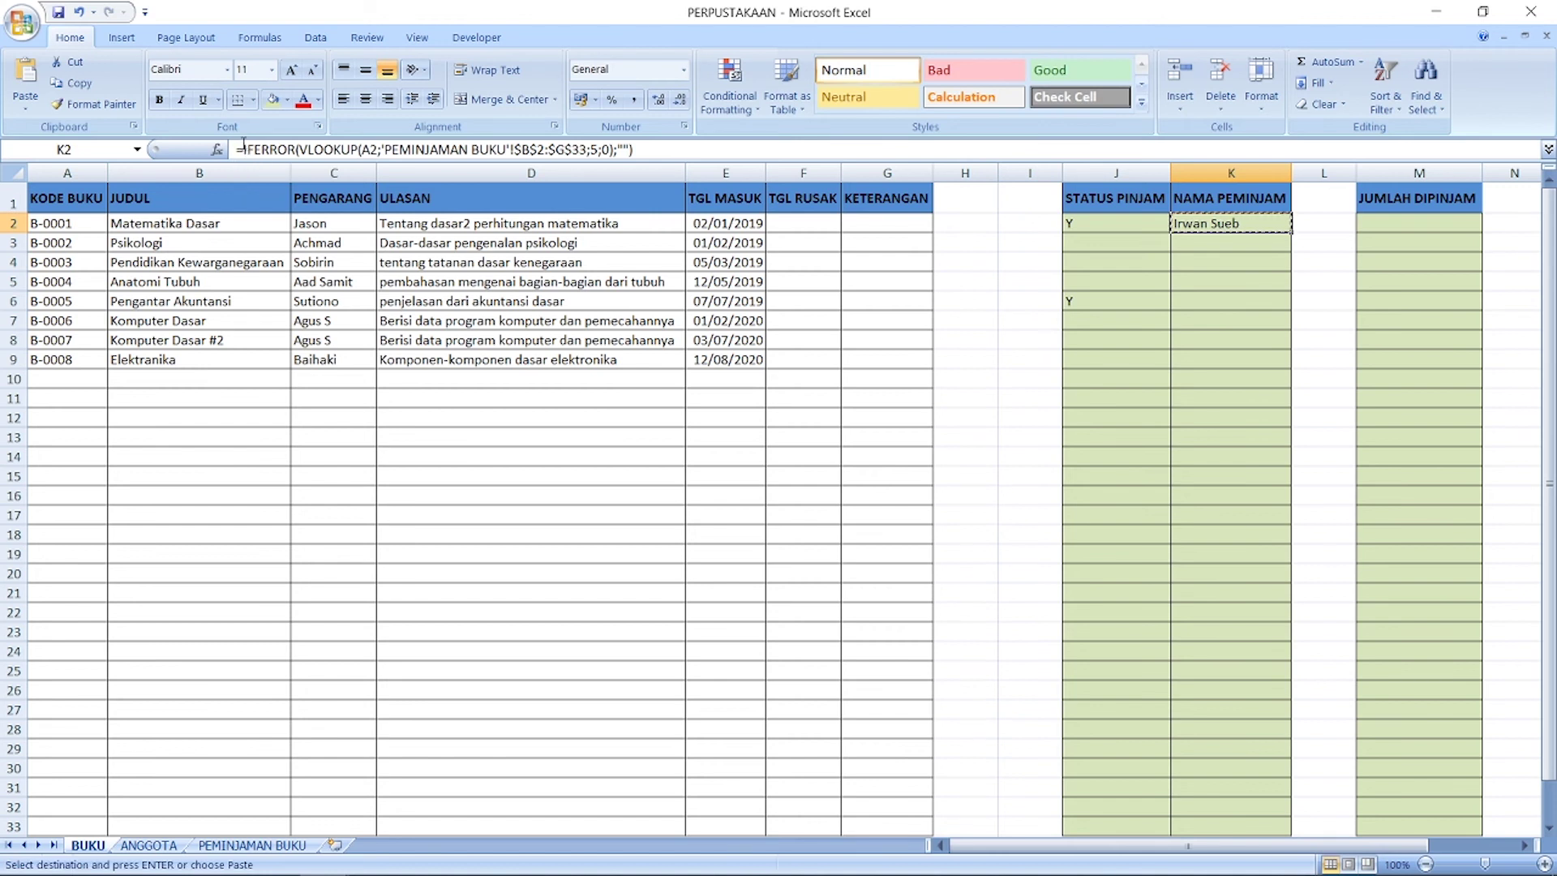
{"action": "left_click", "coordinate": [1213, 818]}
{"action": "left_click_drag", "start_coordinate": [1213, 818], "coordinate": [1245, 220]}
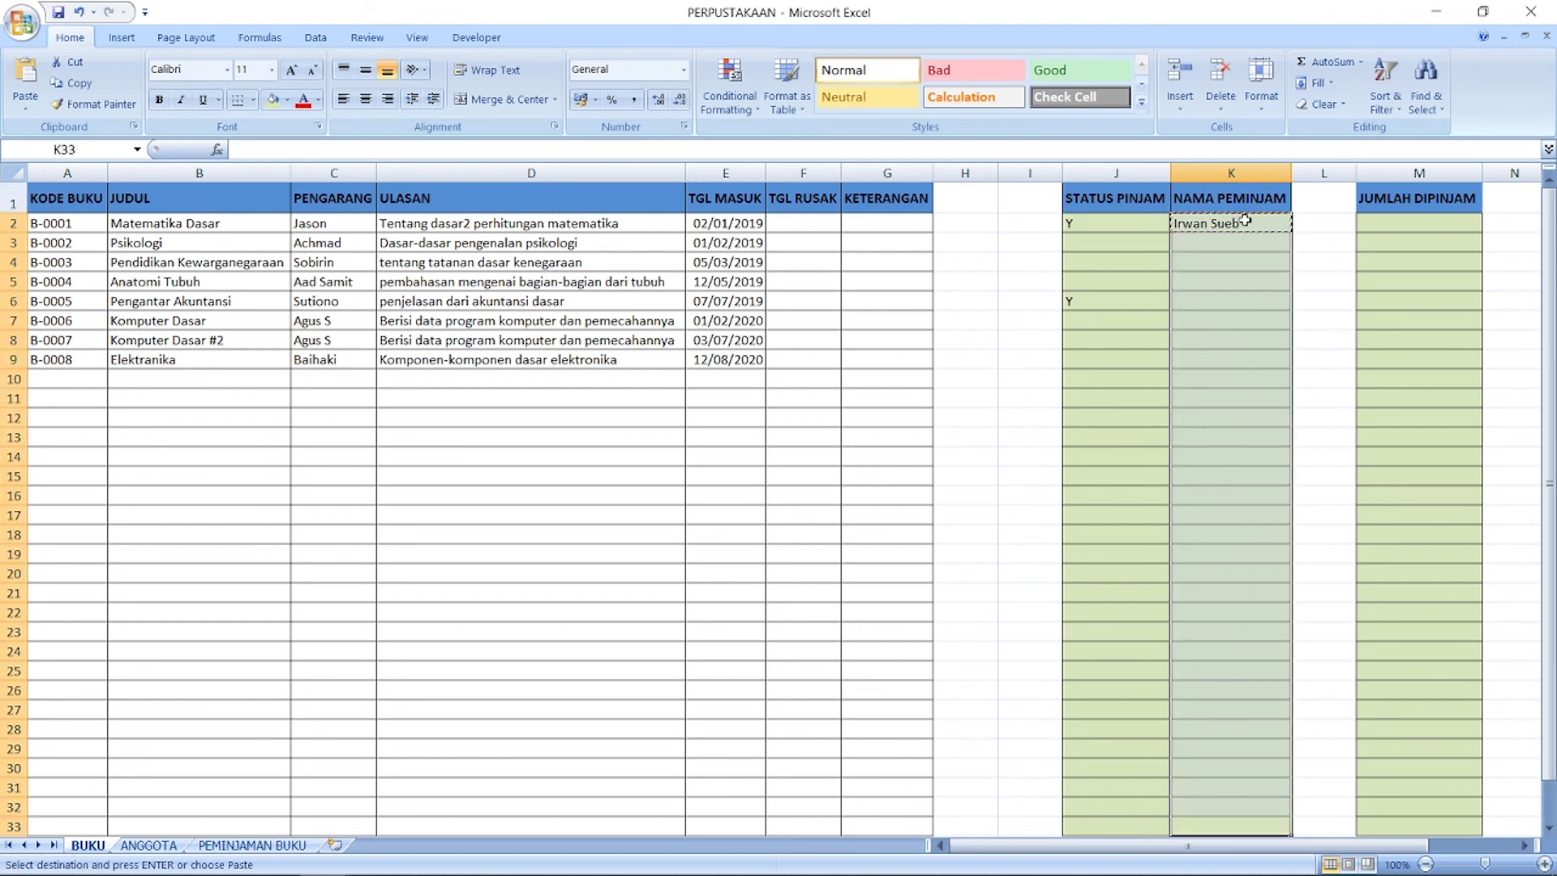
{"action": "key", "text": "ctrl+v"}
{"action": "left_click", "coordinate": [1132, 354]}
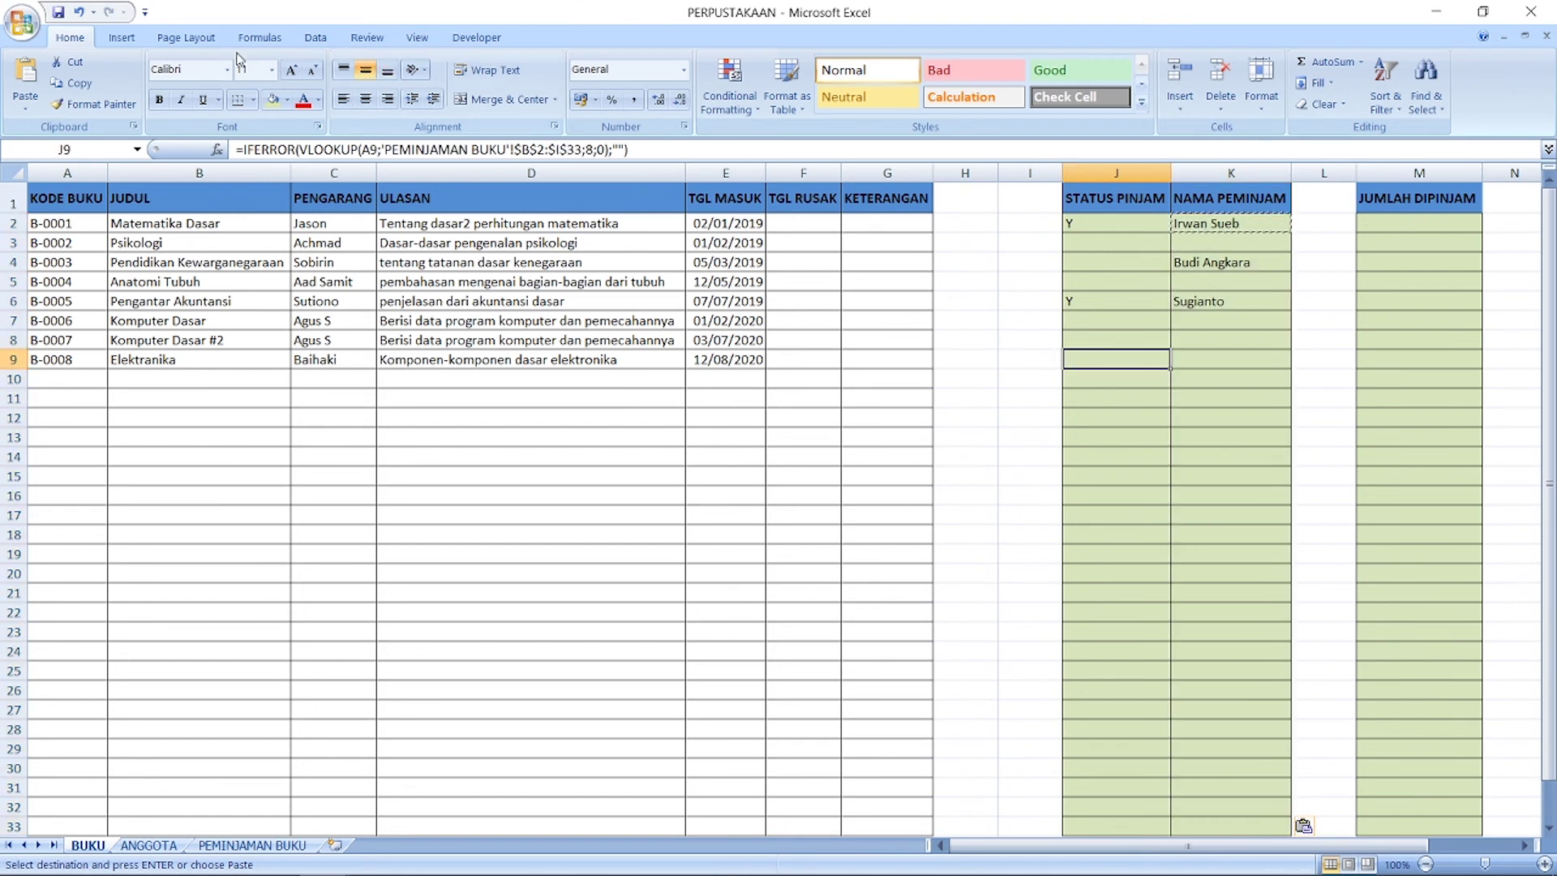
{"action": "left_click", "coordinate": [1418, 217]}
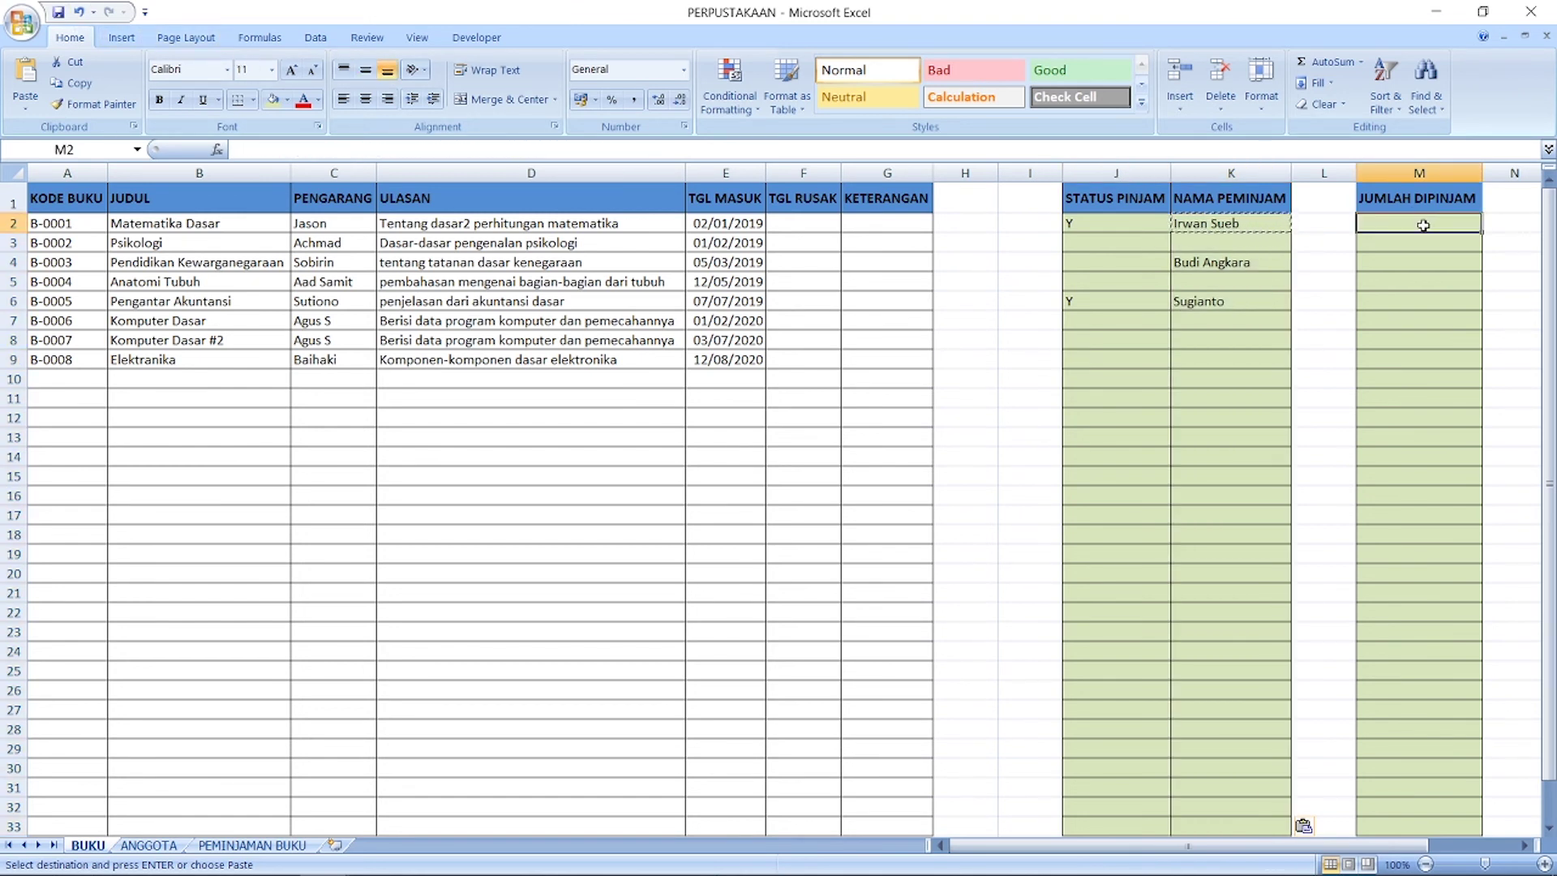
Step: Cancel the pending copy, save the workbook and return to cell M2
{"action": "key", "text": "Escape"}
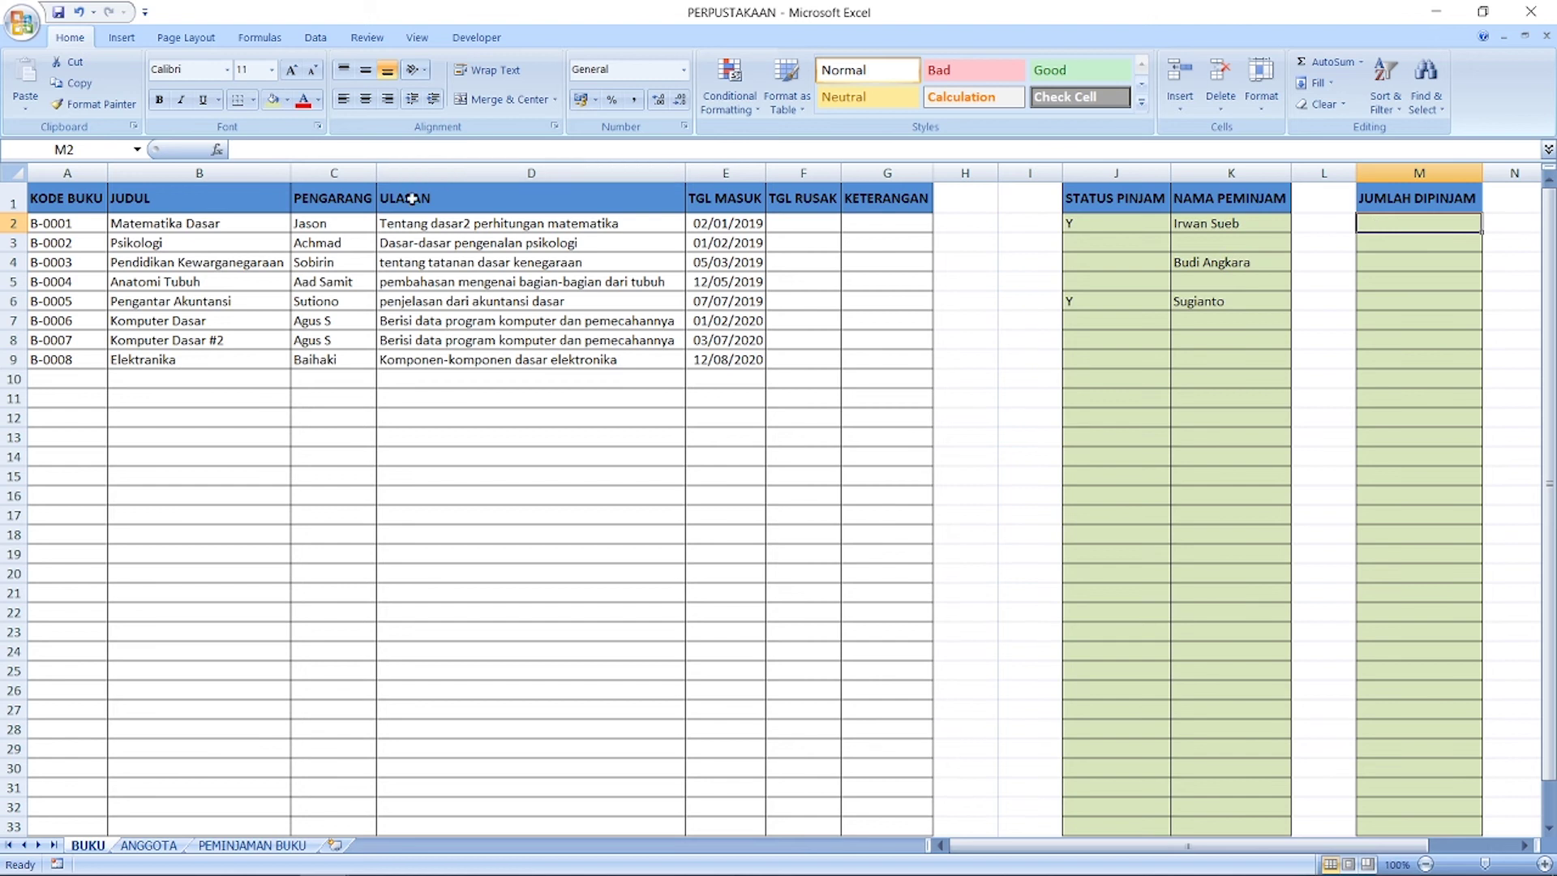
{"action": "left_click", "coordinate": [58, 13]}
{"action": "left_click", "coordinate": [1438, 254]}
{"action": "left_click", "coordinate": [1431, 228]}
Step: Insert the COUNTIF function into M2 from the function list
{"action": "left_click", "coordinate": [217, 149]}
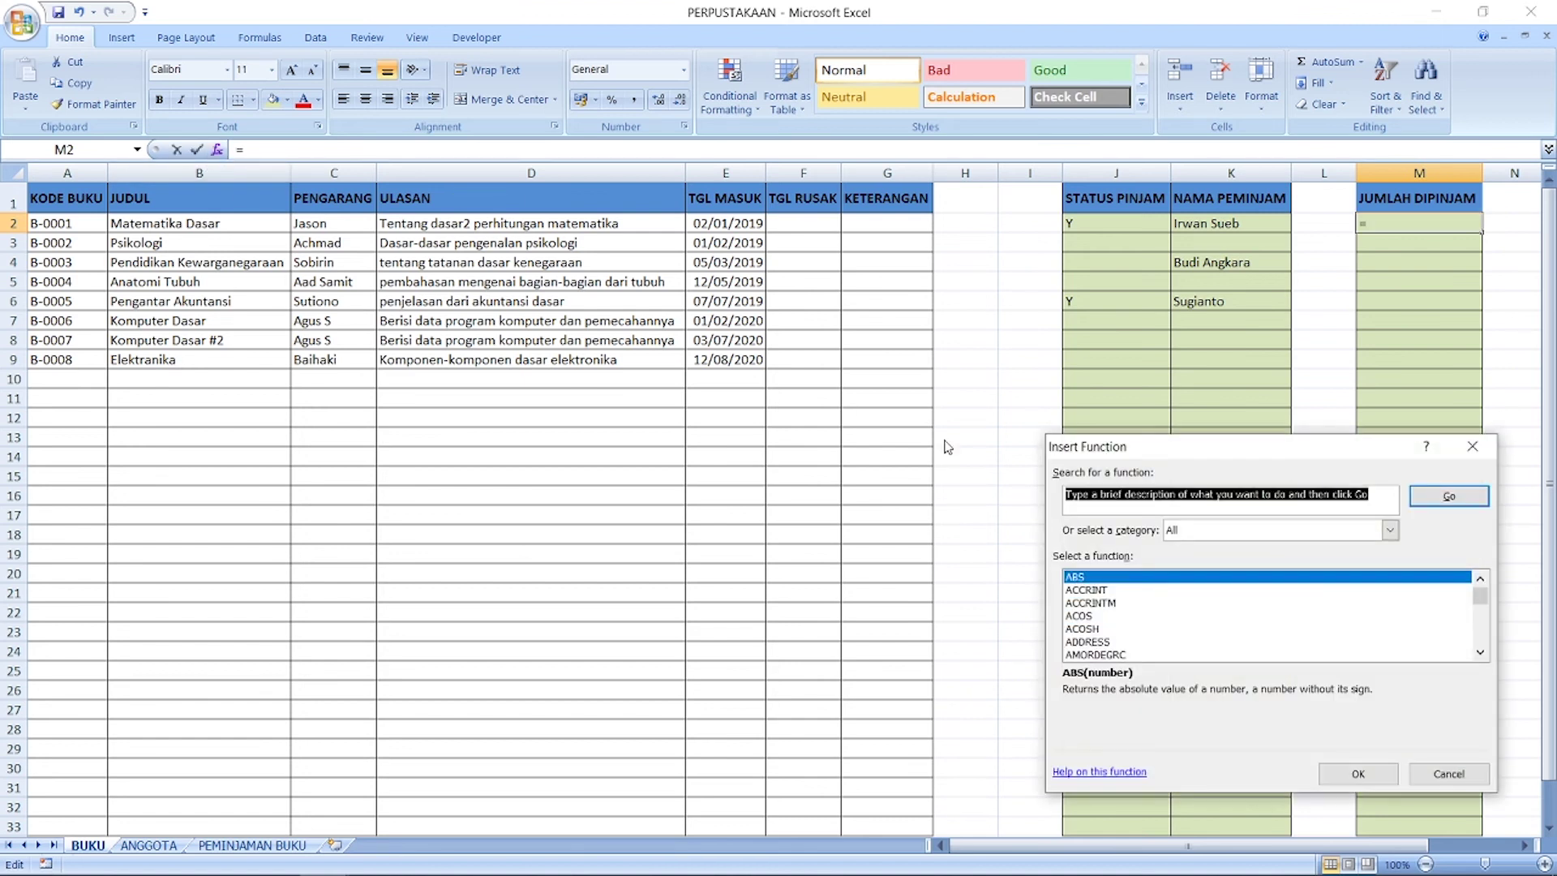
{"action": "left_click", "coordinate": [1170, 604]}
{"action": "type", "text": "cou"}
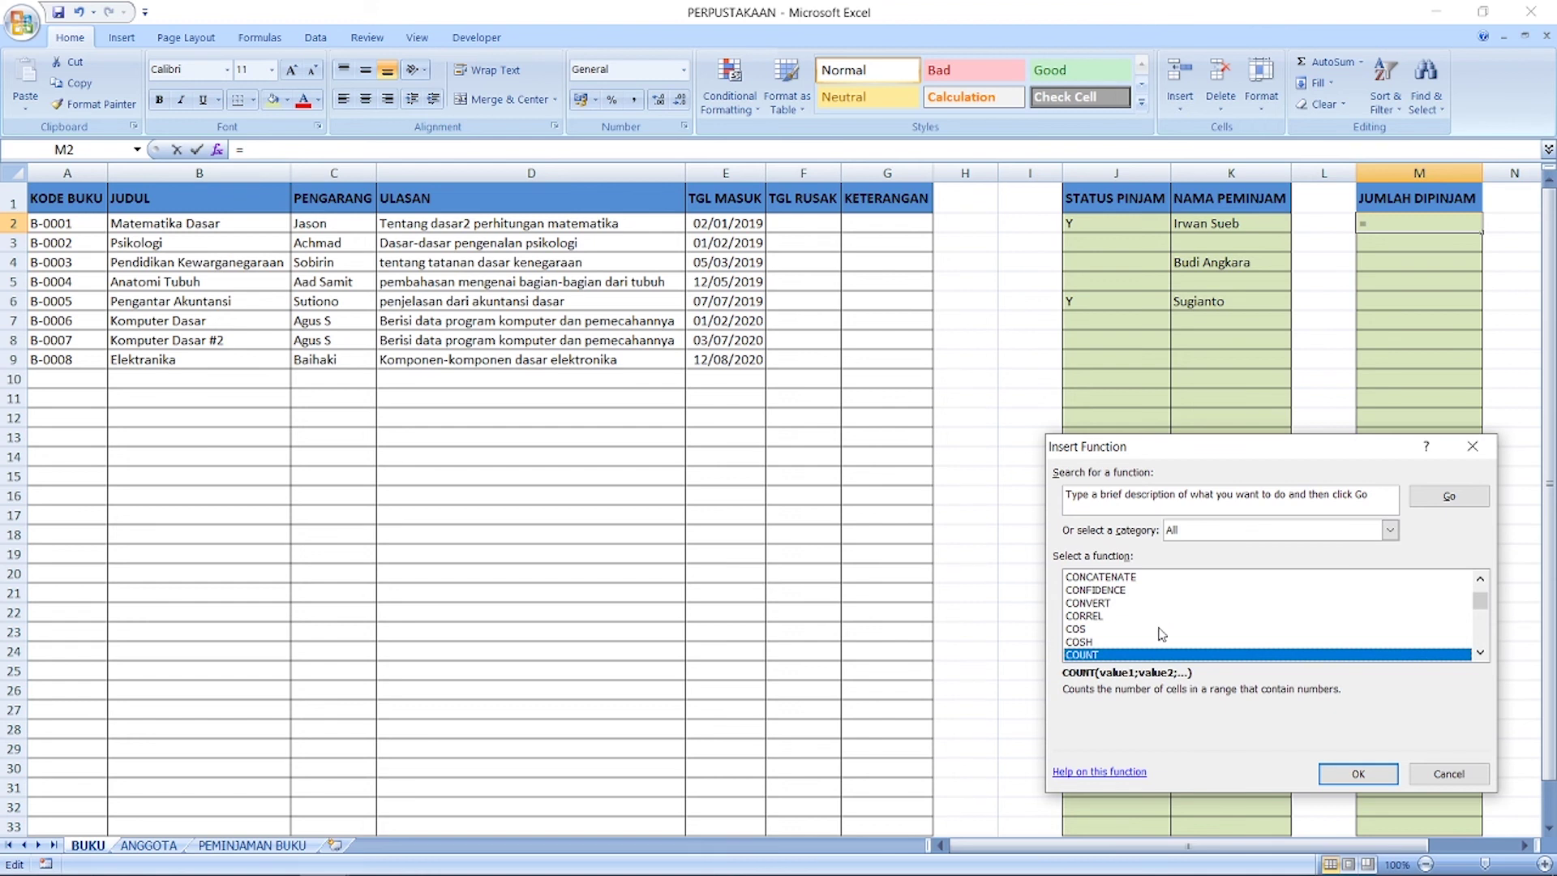
{"action": "scroll", "coordinate": [1161, 634], "scroll_direction": "down", "scroll_amount": 2}
{"action": "double_click", "coordinate": [1123, 605]}
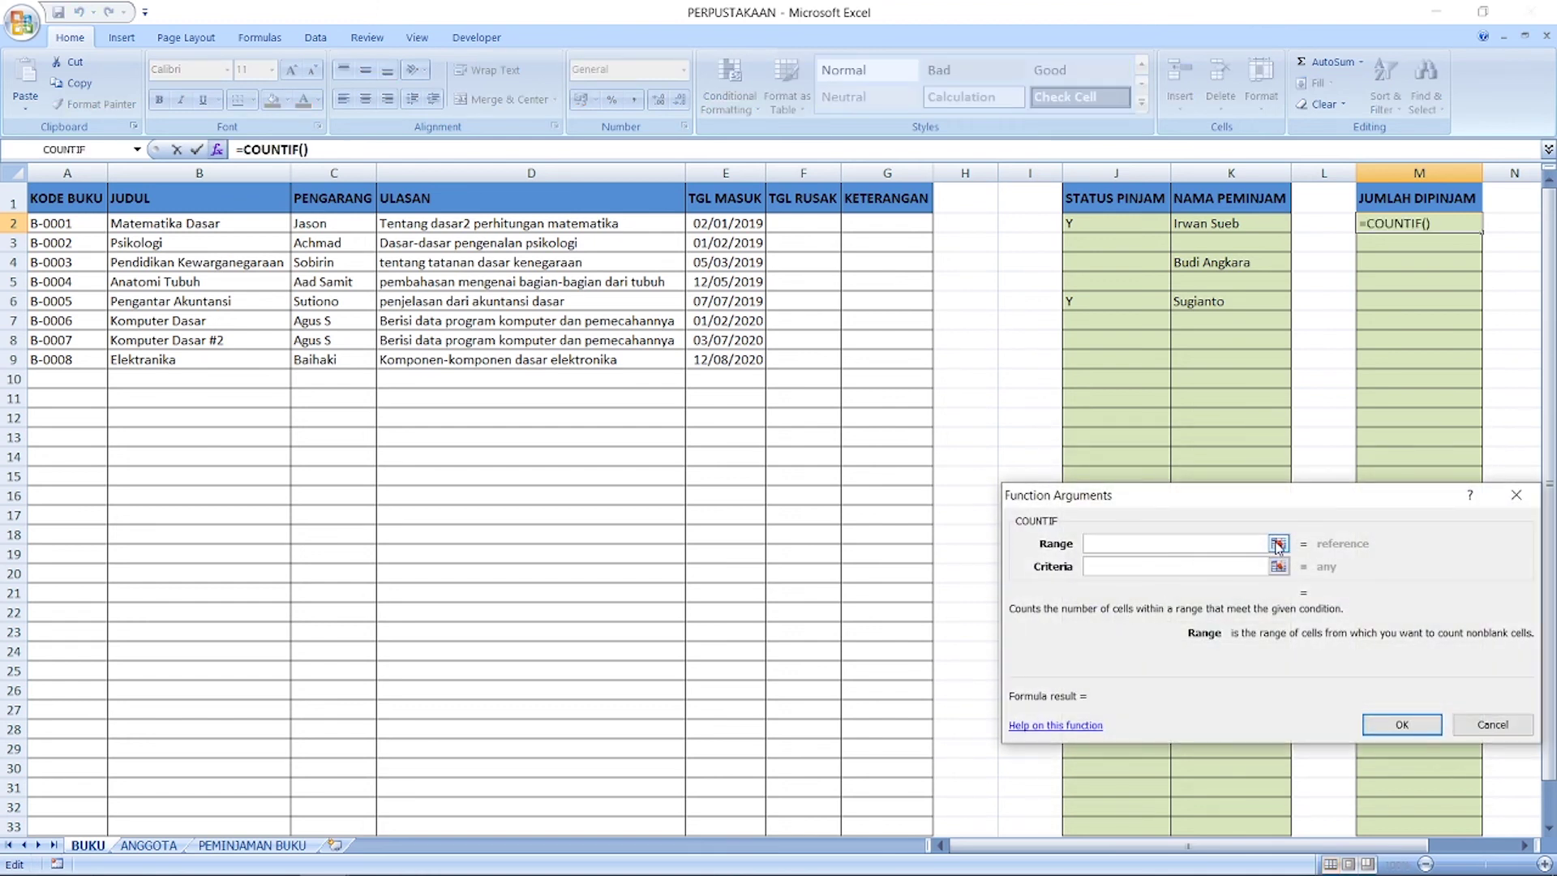
Step: Give COUNTIF the range 'PEMINJAMAN BUKU'!B2:B33 and criteria A2, and confirm it
{"action": "left_click", "coordinate": [1278, 543]}
{"action": "left_click", "coordinate": [288, 845]}
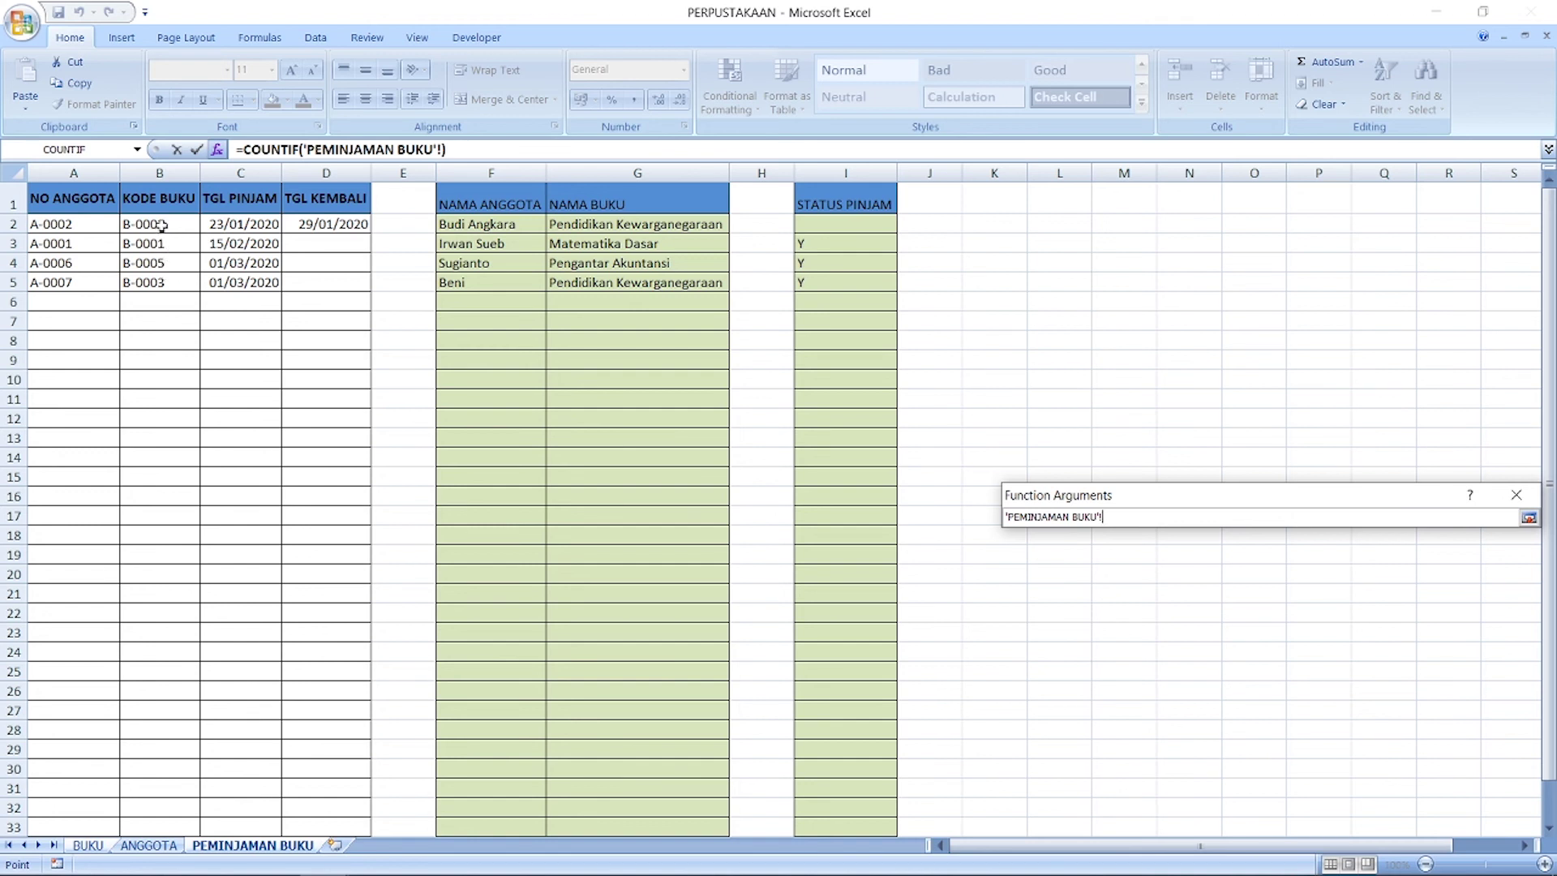
{"action": "left_click_drag", "start_coordinate": [162, 220], "coordinate": [177, 833]}
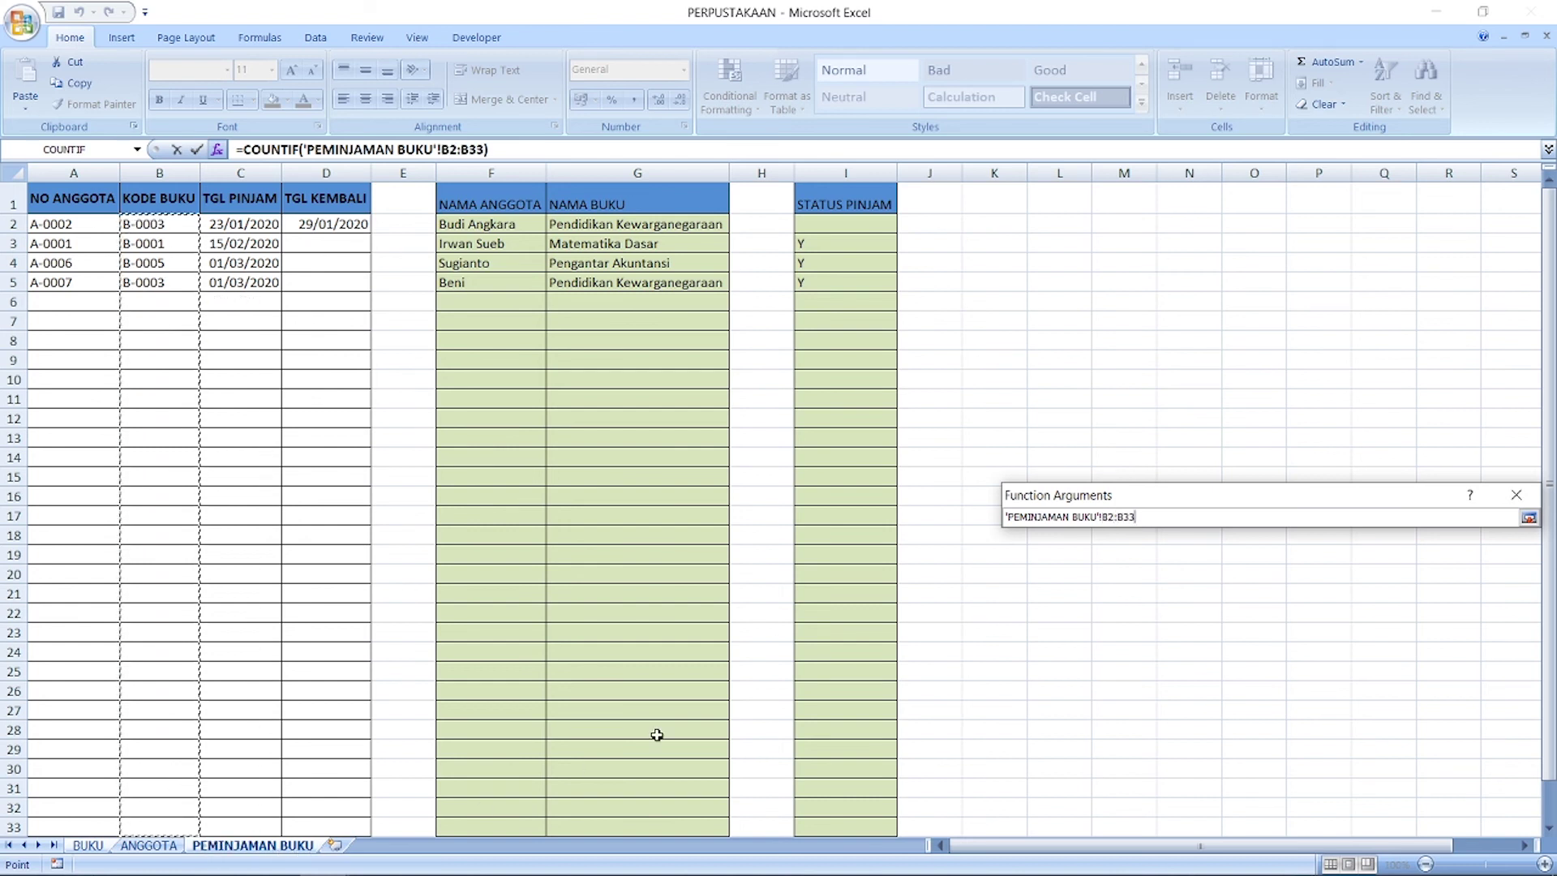
{"action": "left_click", "coordinate": [1528, 519]}
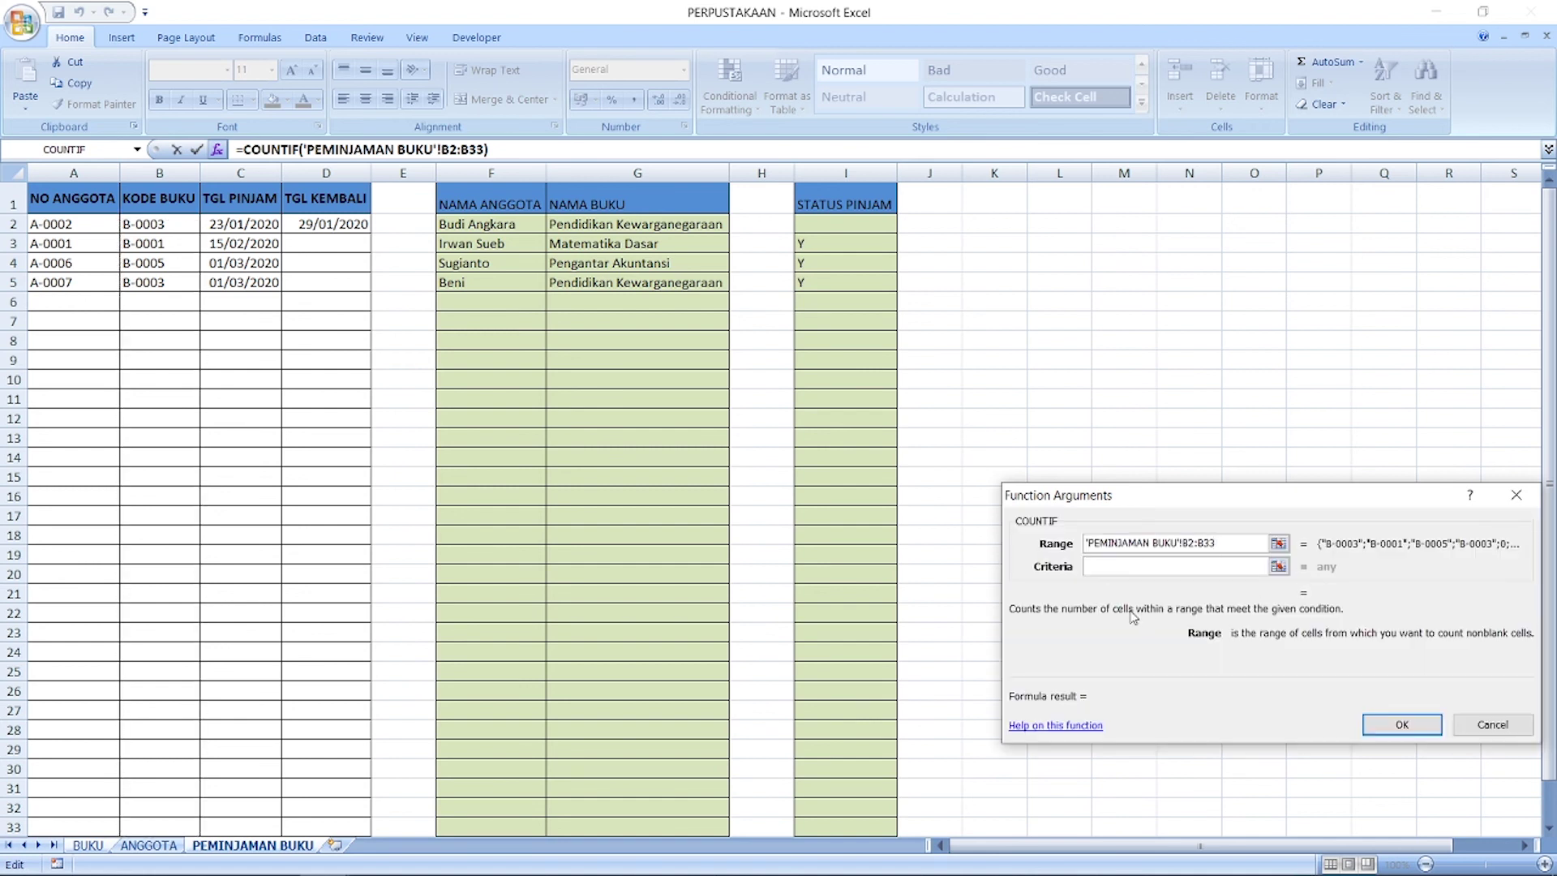
{"action": "left_click", "coordinate": [1279, 566]}
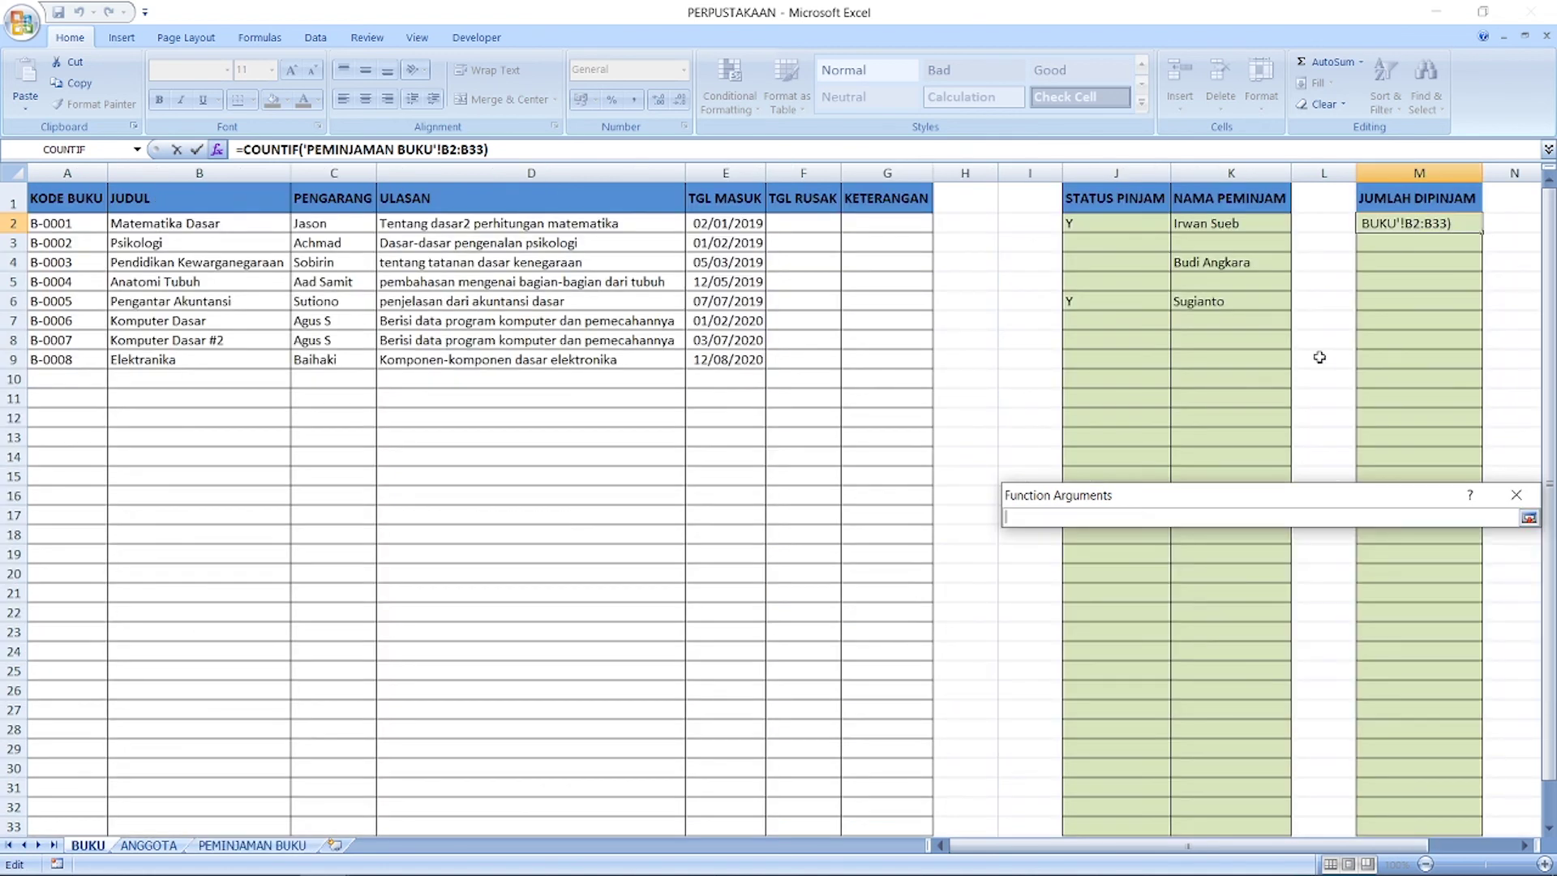
{"action": "left_click", "coordinate": [58, 228]}
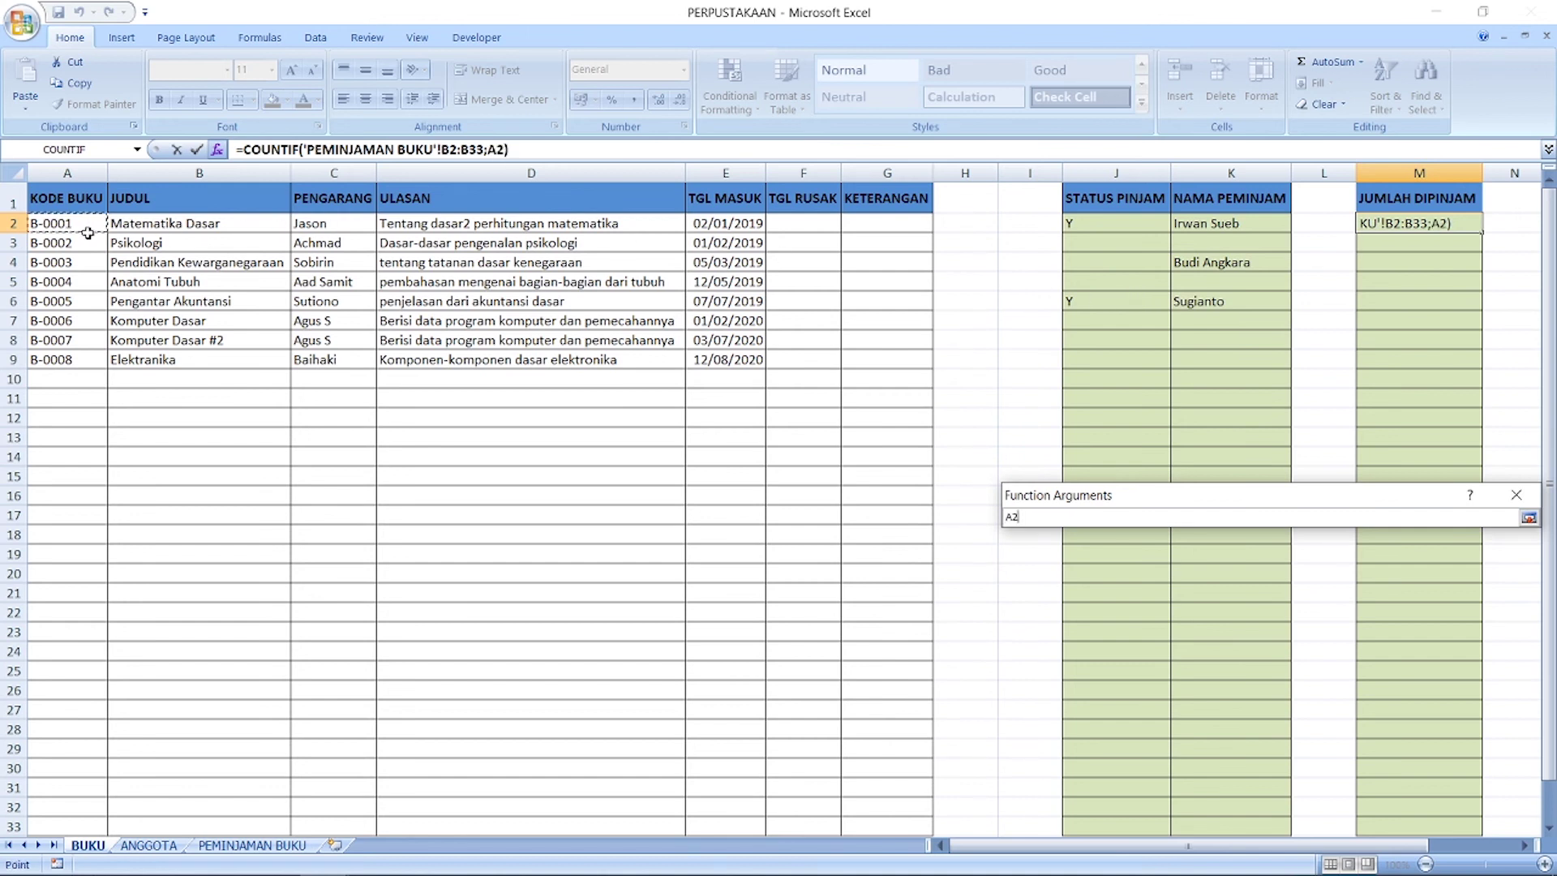
{"action": "left_click", "coordinate": [1529, 518]}
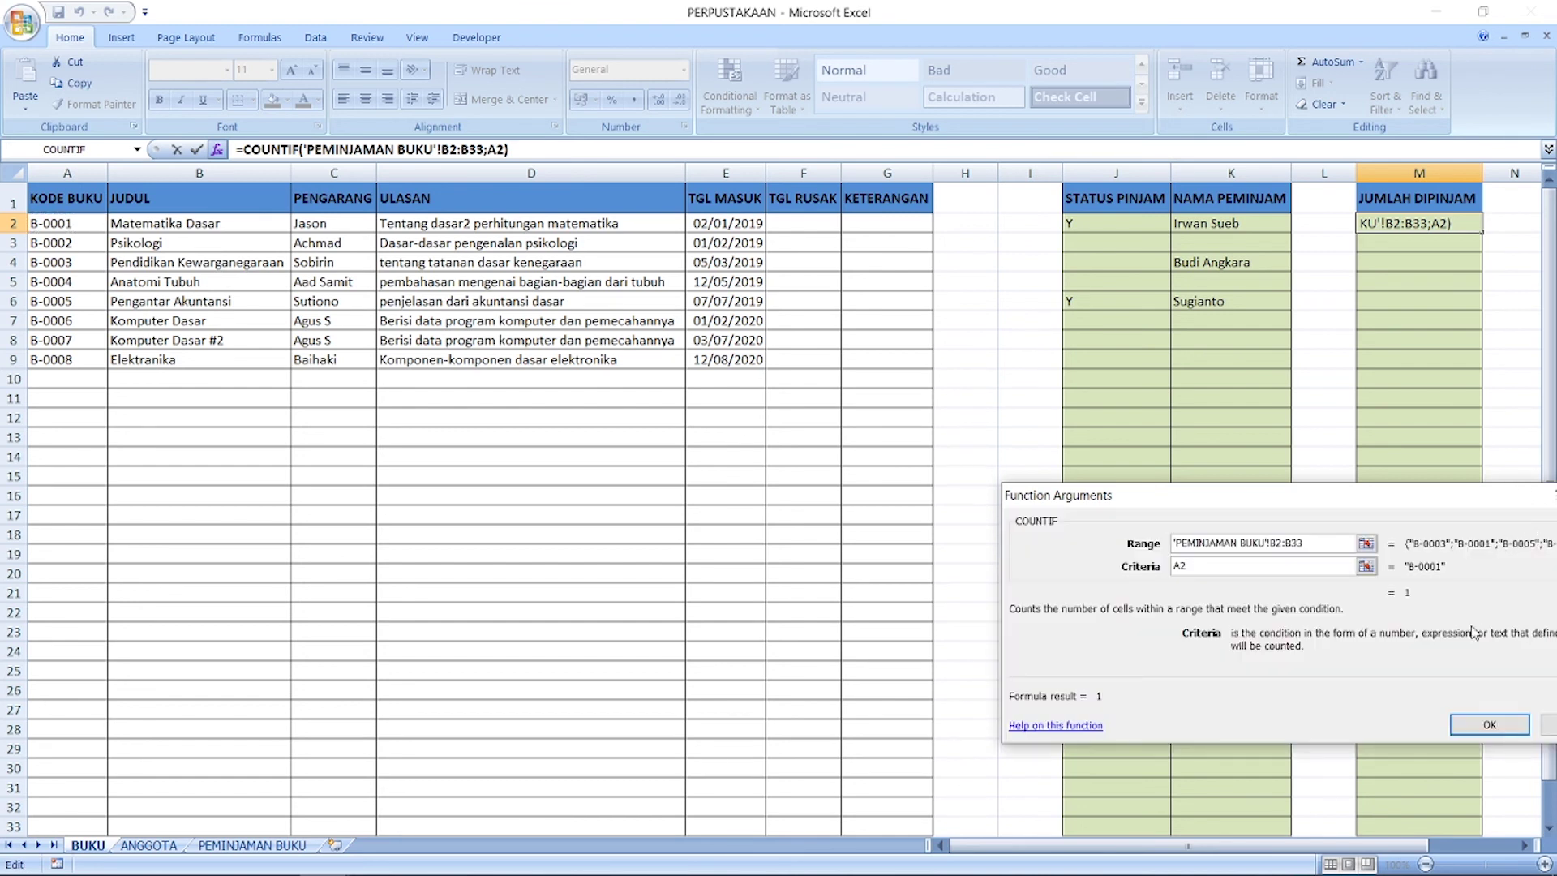
{"action": "left_click", "coordinate": [1491, 726]}
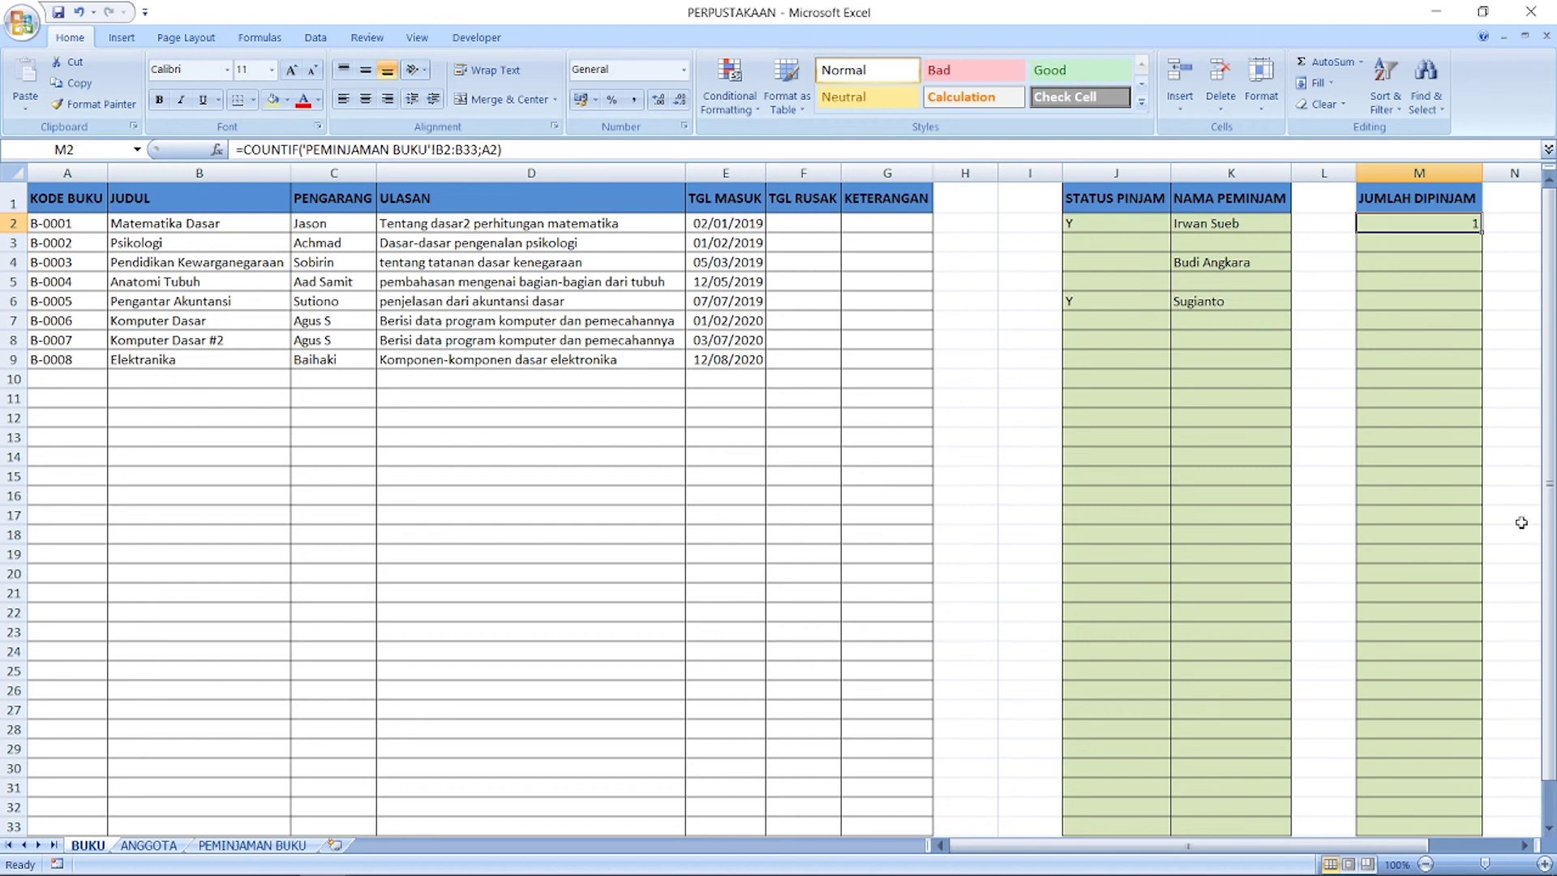
Step: Make the M2 COUNTIF range absolute as $B$2:$B$33
{"action": "left_click", "coordinate": [452, 149]}
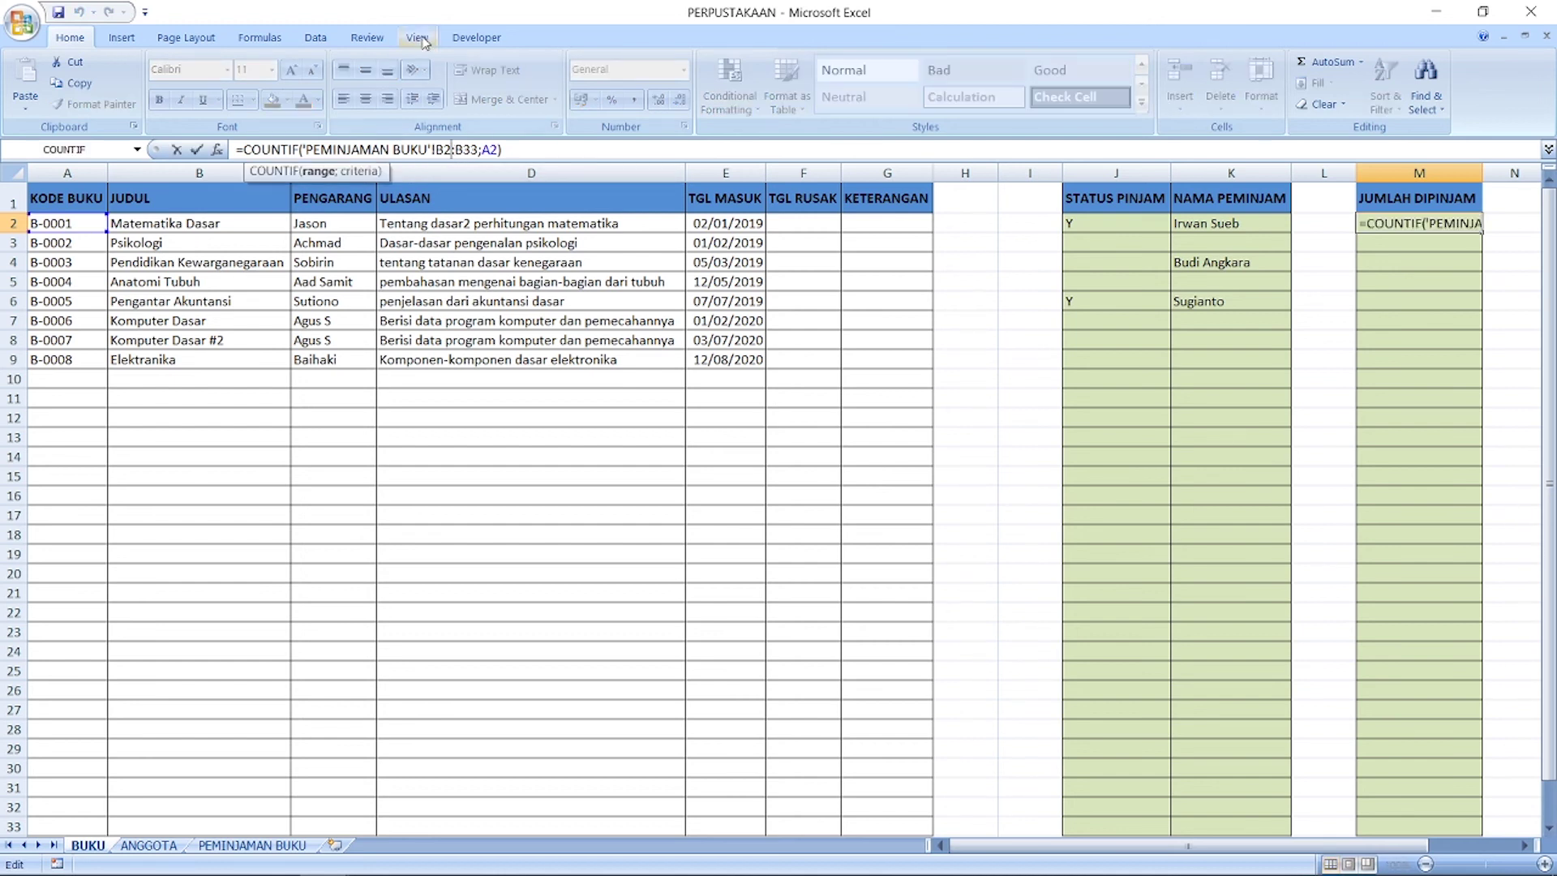
{"action": "key", "text": "Left"}
{"action": "type", "text": "$$$"}
{"action": "key", "text": "Right"}
{"action": "type", "text": "$"}
{"action": "key", "text": "Return"}
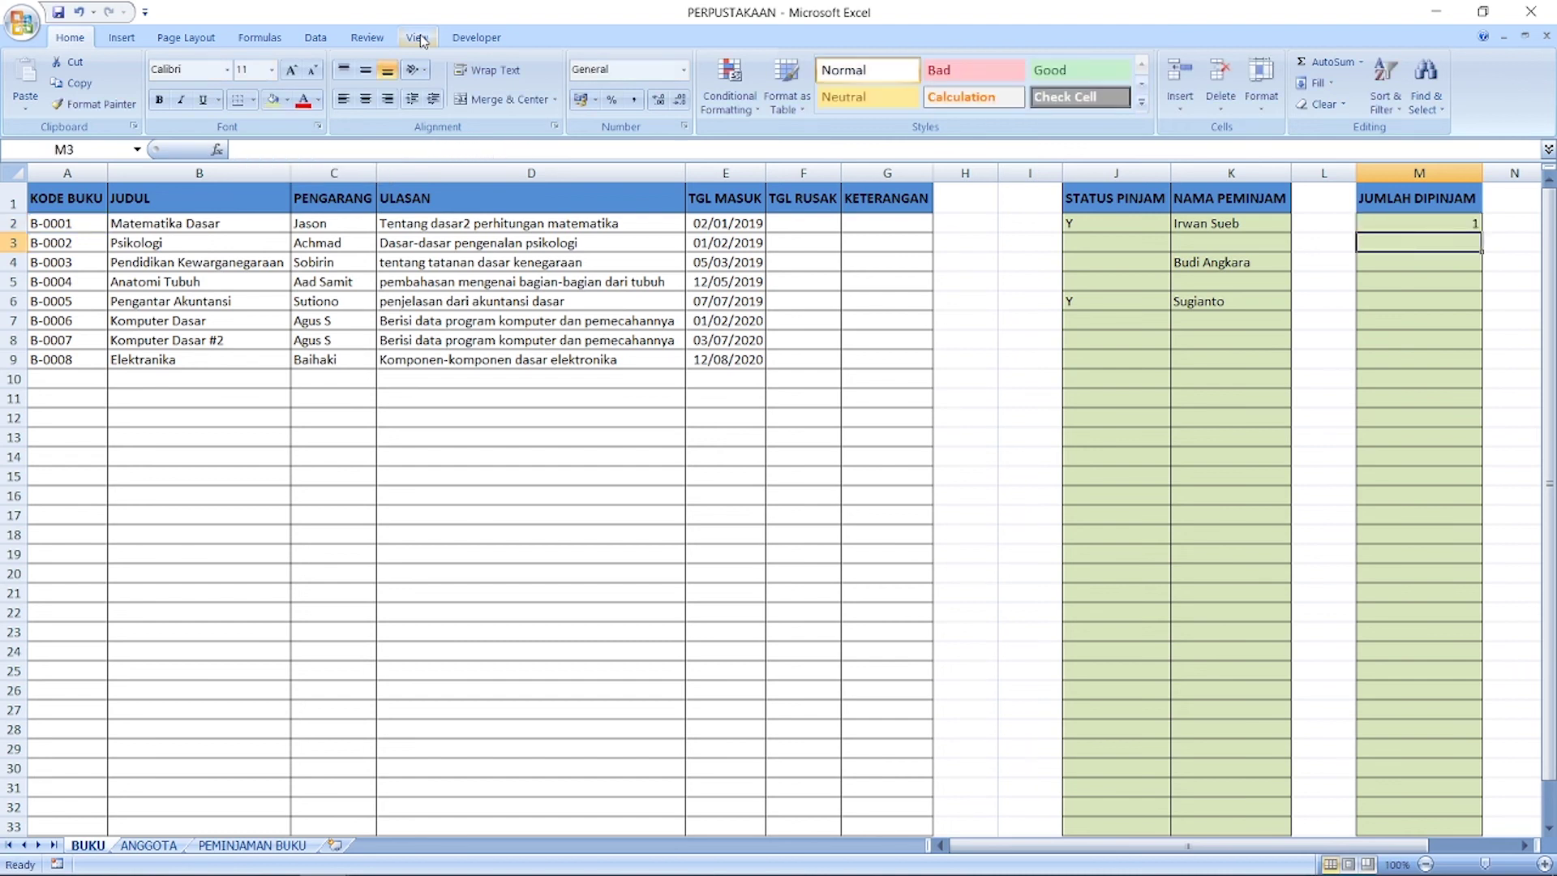
{"action": "key", "text": "Up"}
Step: Copy the M2 count formula down into M3:M34
{"action": "key", "text": "ctrl+c"}
{"action": "key", "text": "Down"}
{"action": "key", "text": "ctrl+shift+Down"}
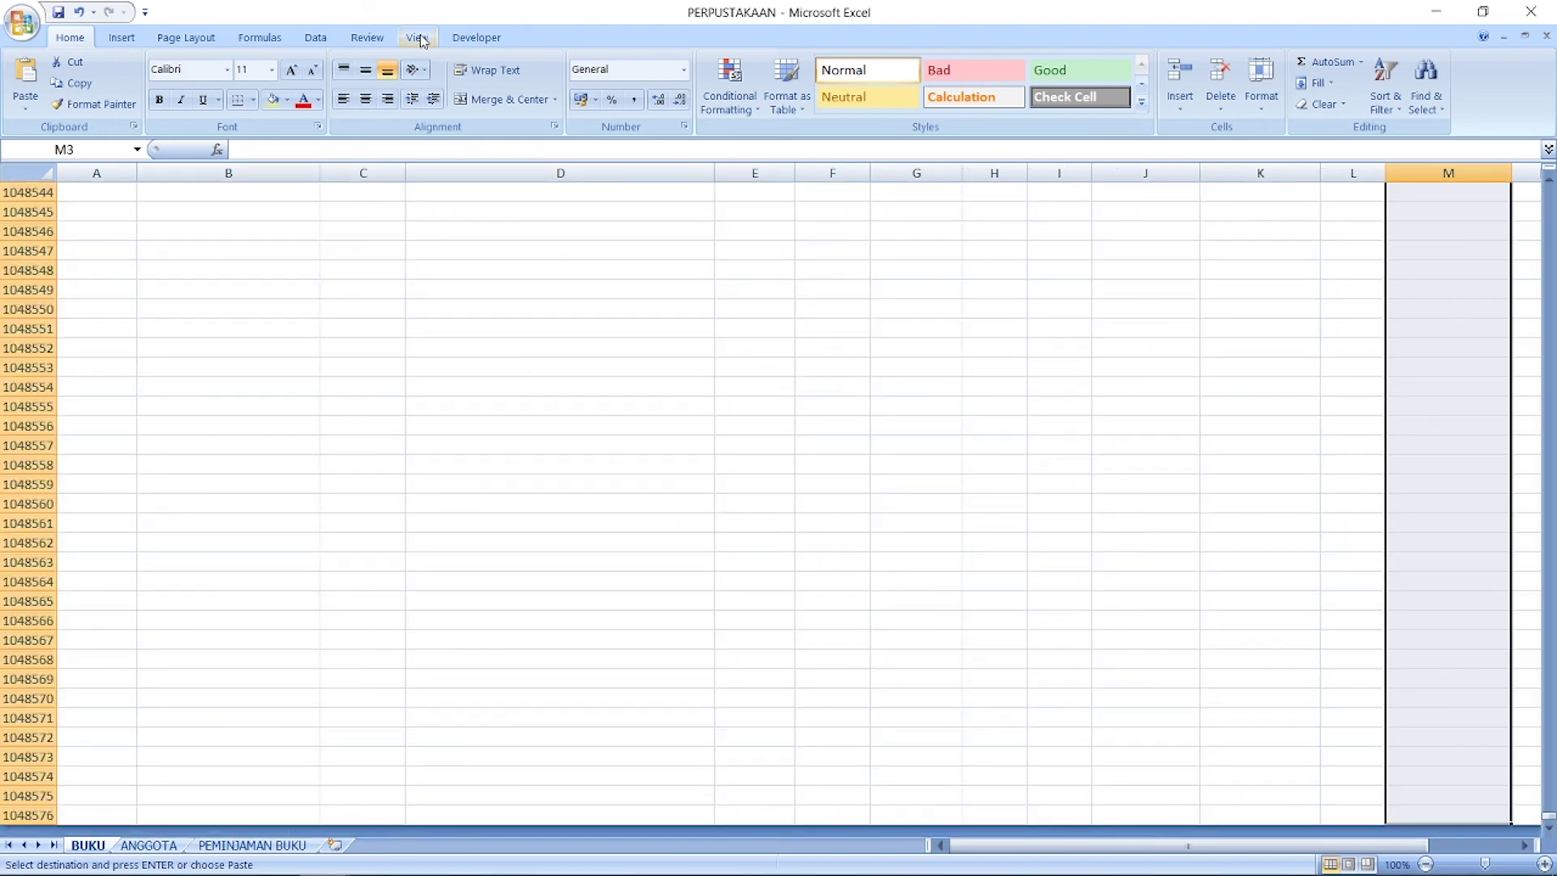
{"action": "key", "text": "ctrl+shift+Up"}
{"action": "key", "text": "ctrl+shift+Down"}
{"action": "key", "text": "ctrl+shift+Up"}
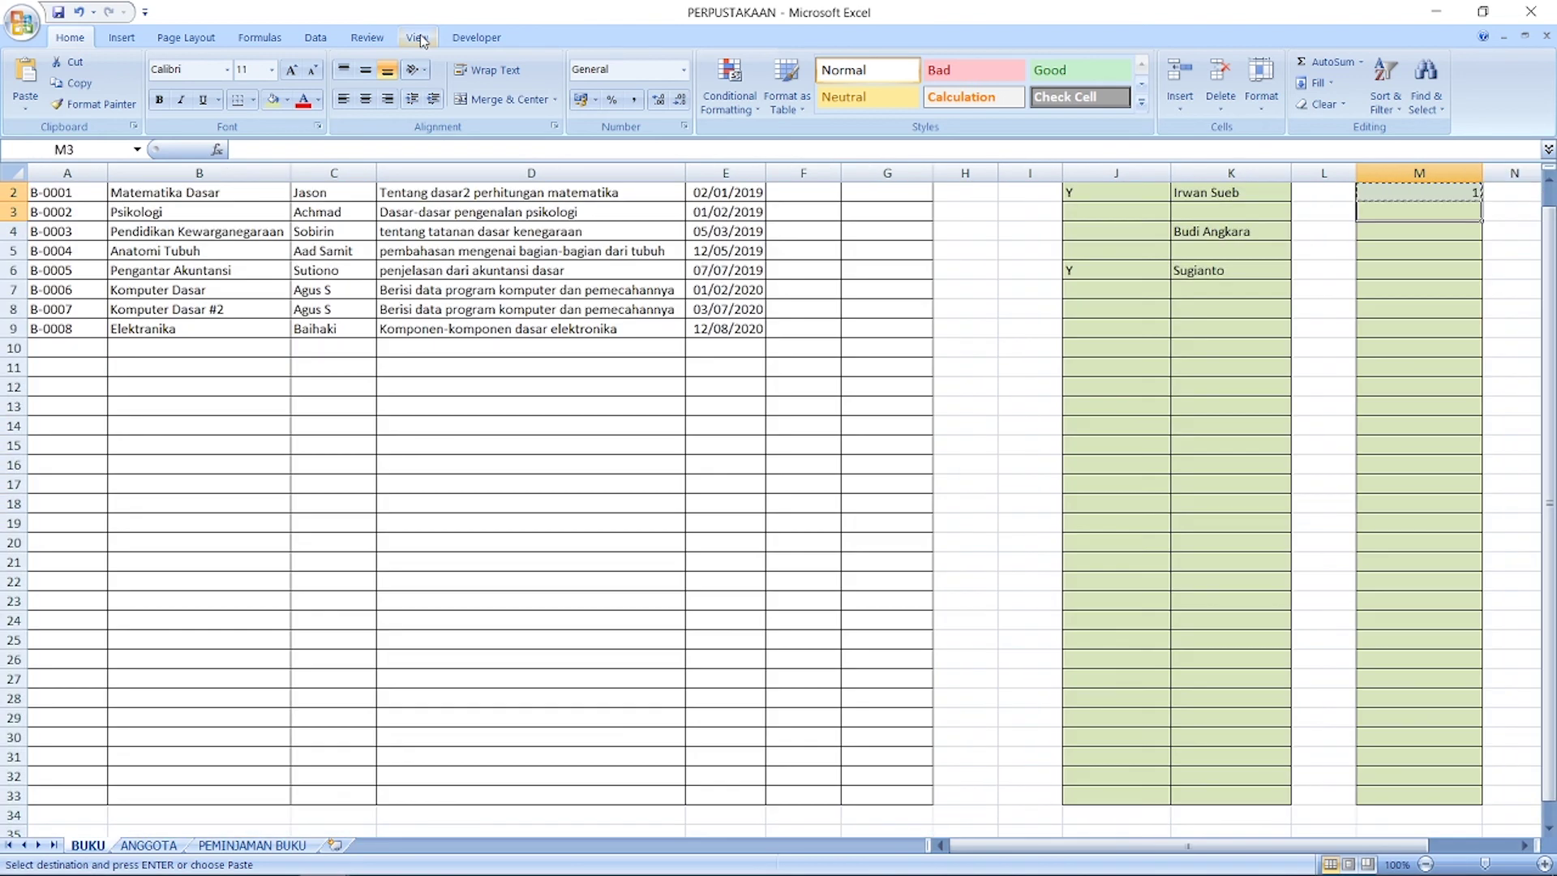
{"action": "left_click", "coordinate": [1416, 806], "text": "shift"}
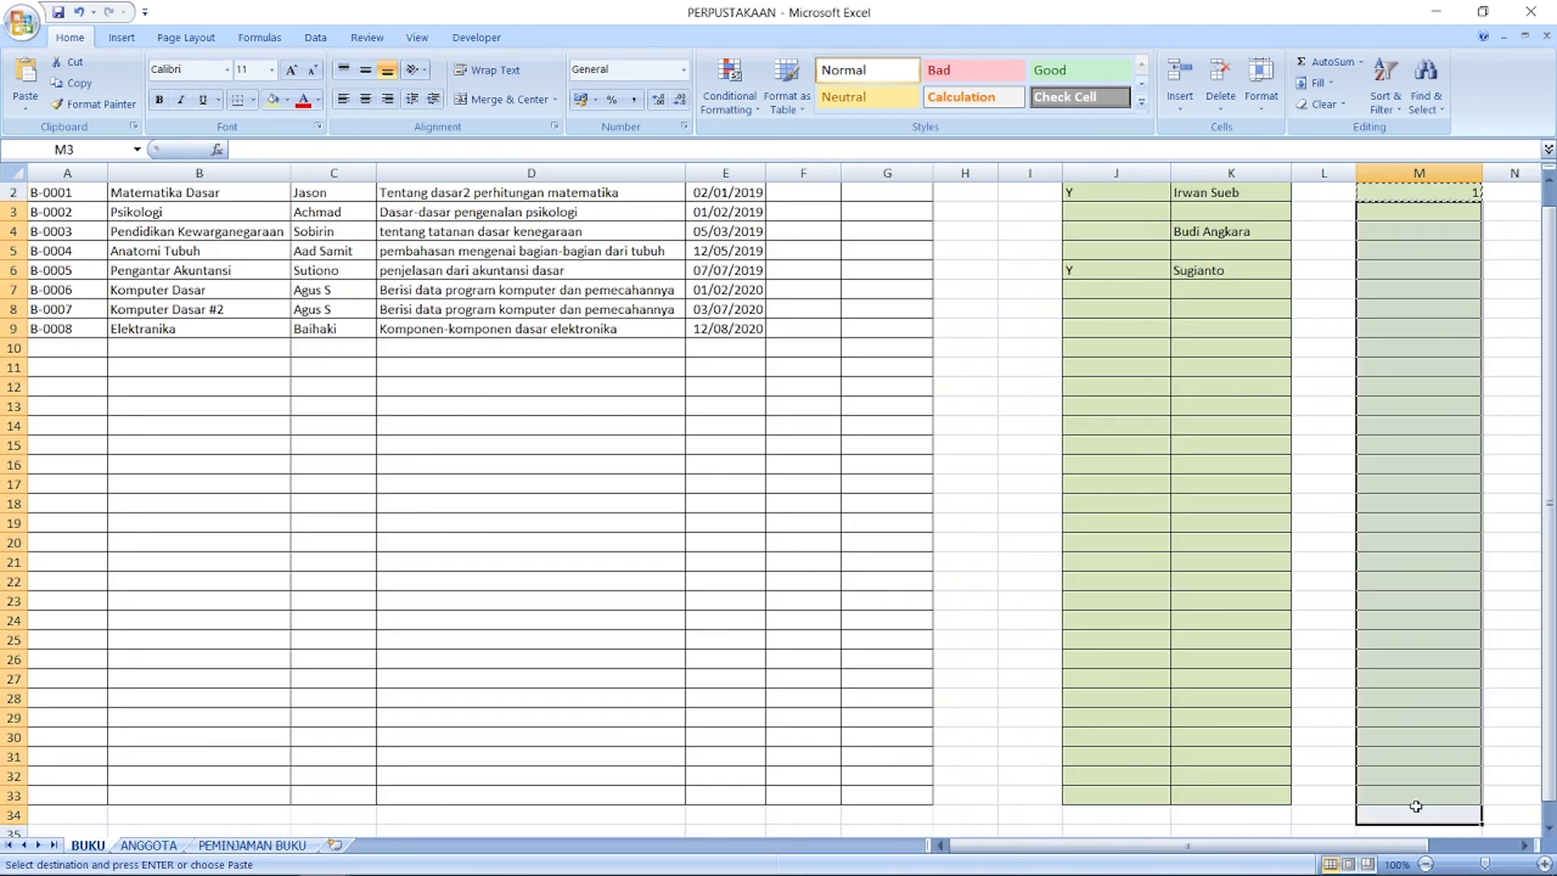
{"action": "key", "text": "ctrl+v"}
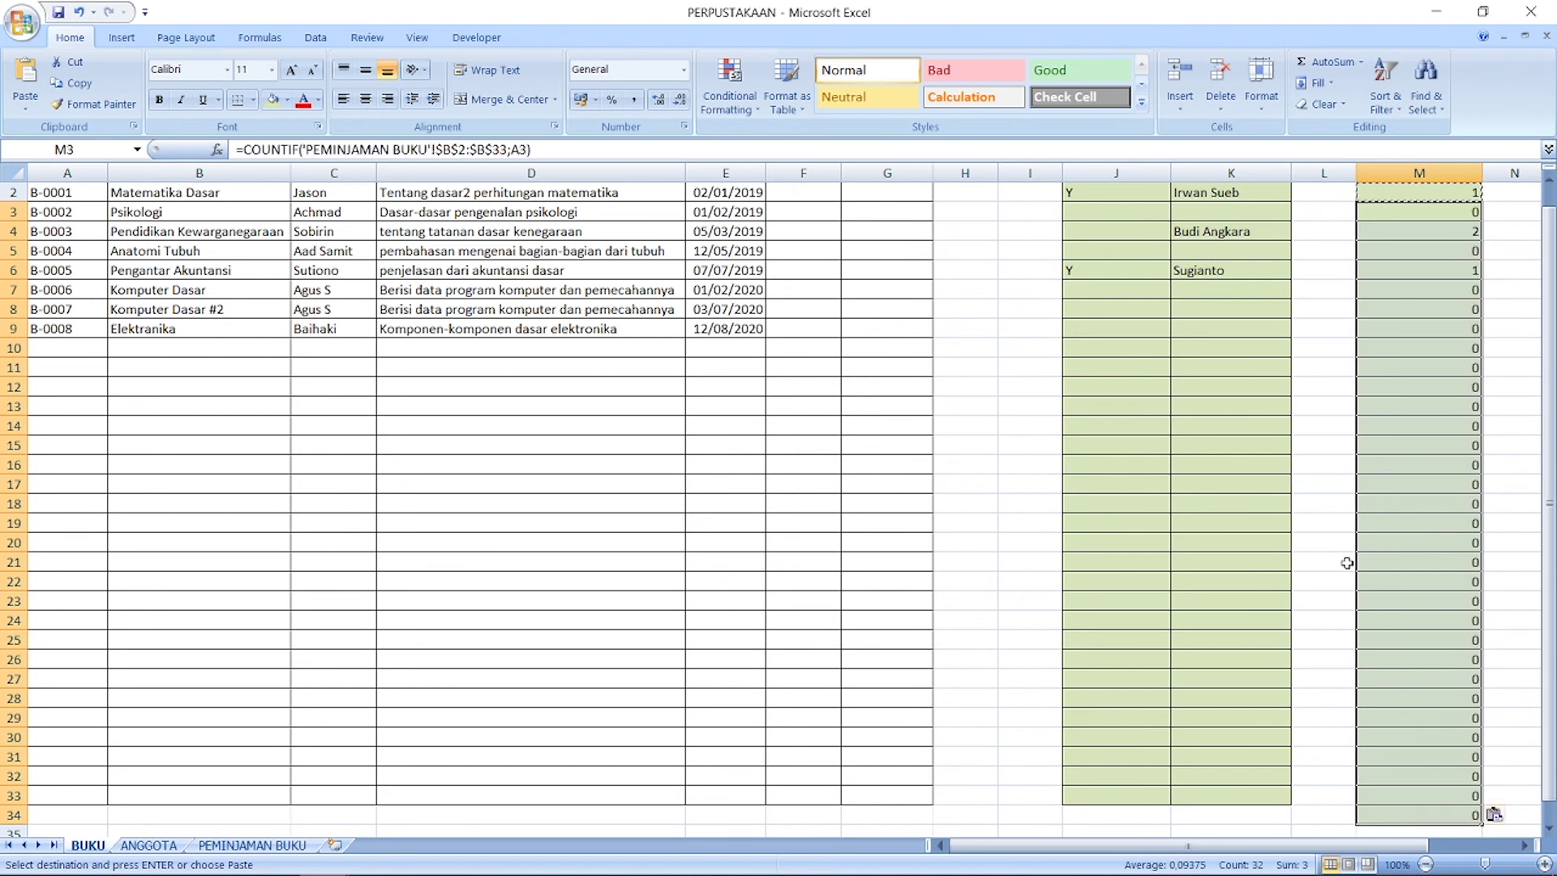
Step: Check the count in M7 and the title in B4, then show the PEMINJAMAN BUKU sheet
{"action": "scroll", "coordinate": [1341, 557], "scroll_direction": "up", "scroll_amount": 1}
{"action": "left_click", "coordinate": [1342, 454]}
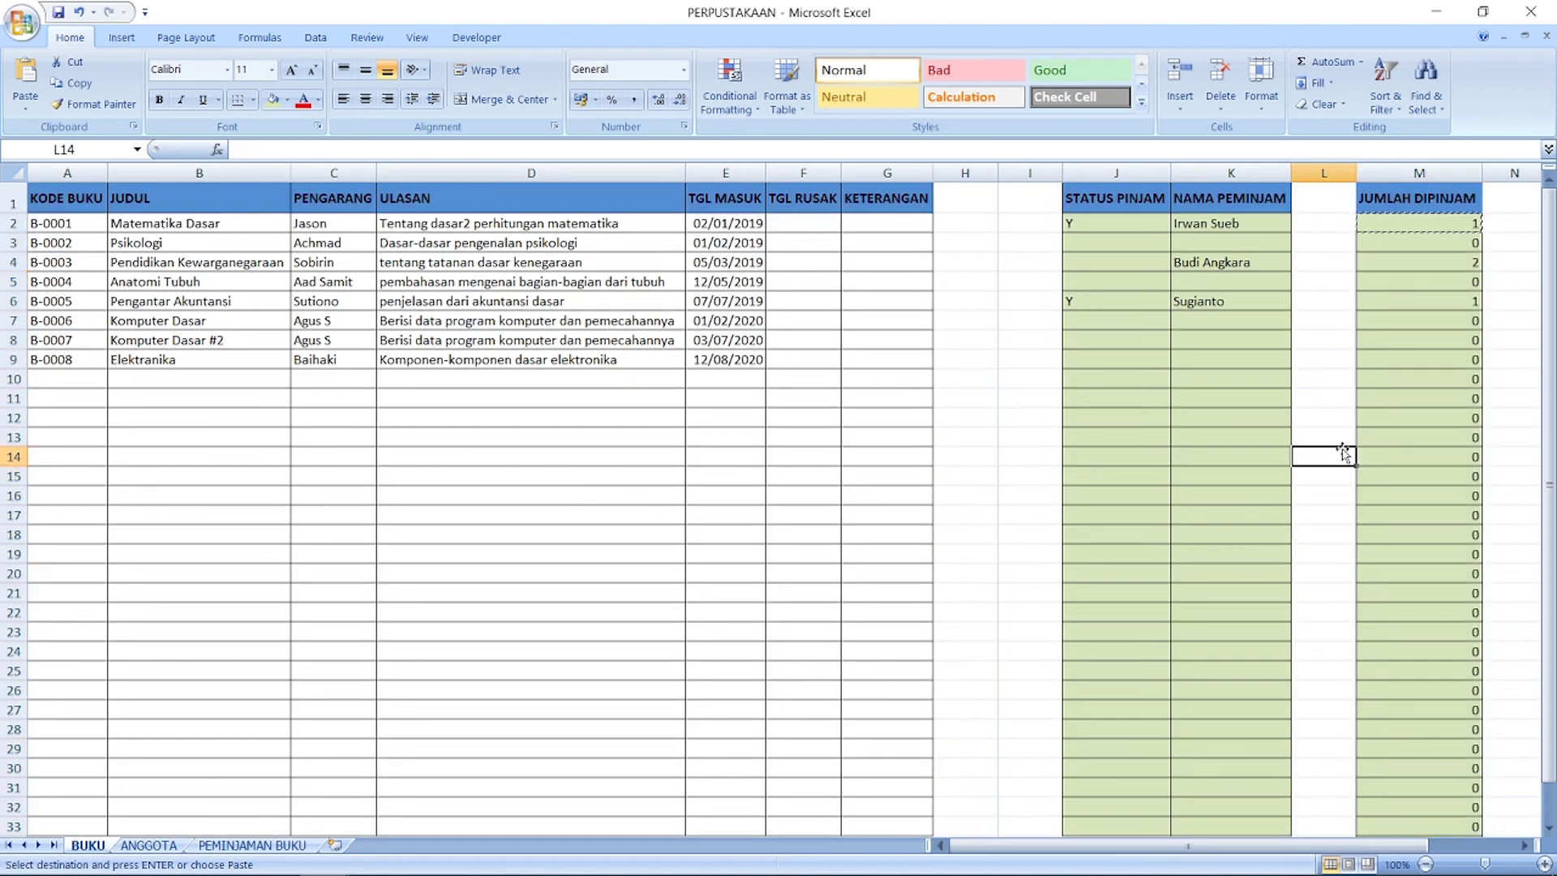
{"action": "left_click", "coordinate": [1426, 316]}
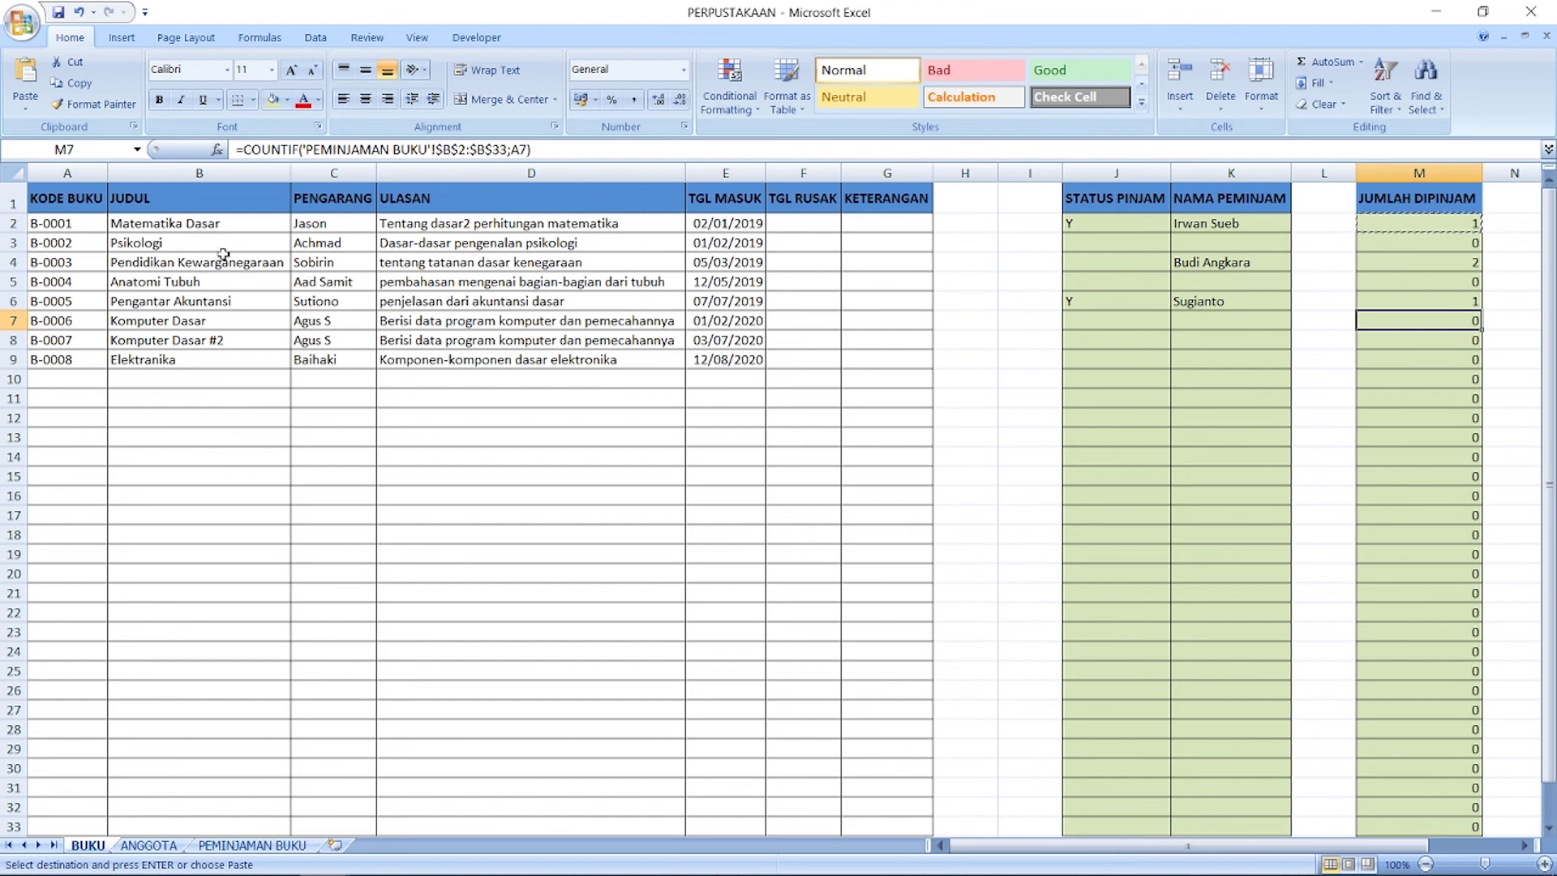
{"action": "left_click", "coordinate": [189, 263]}
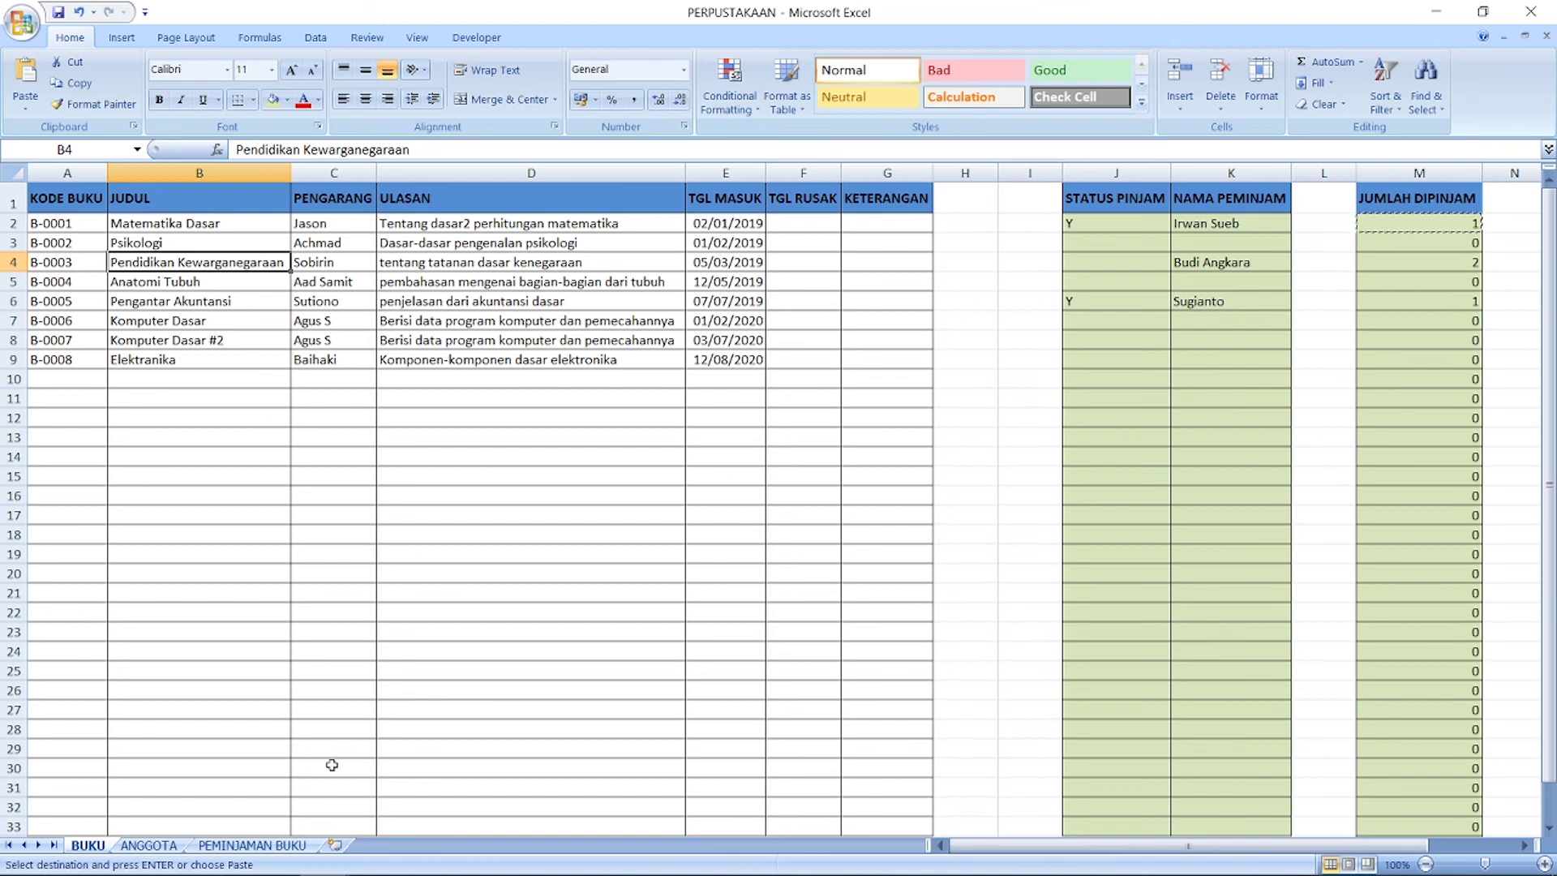
{"action": "left_click", "coordinate": [270, 847]}
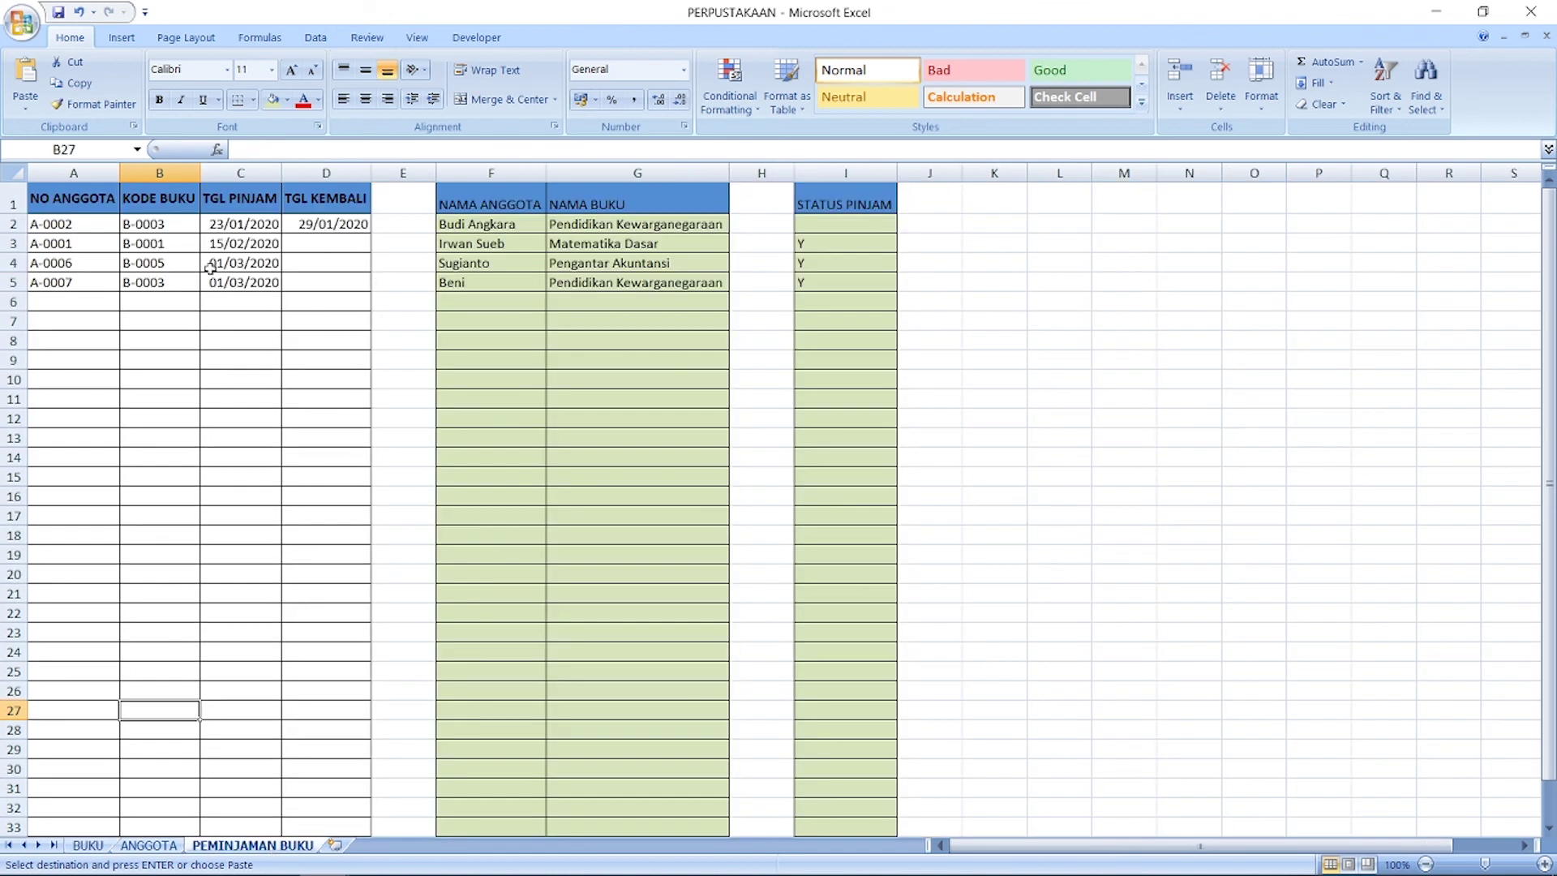
Step: Review book codes in B2 and B5, member A3 and title formulas G3:G4, then return to BUKU
{"action": "left_click", "coordinate": [157, 226]}
{"action": "left_click", "coordinate": [168, 284]}
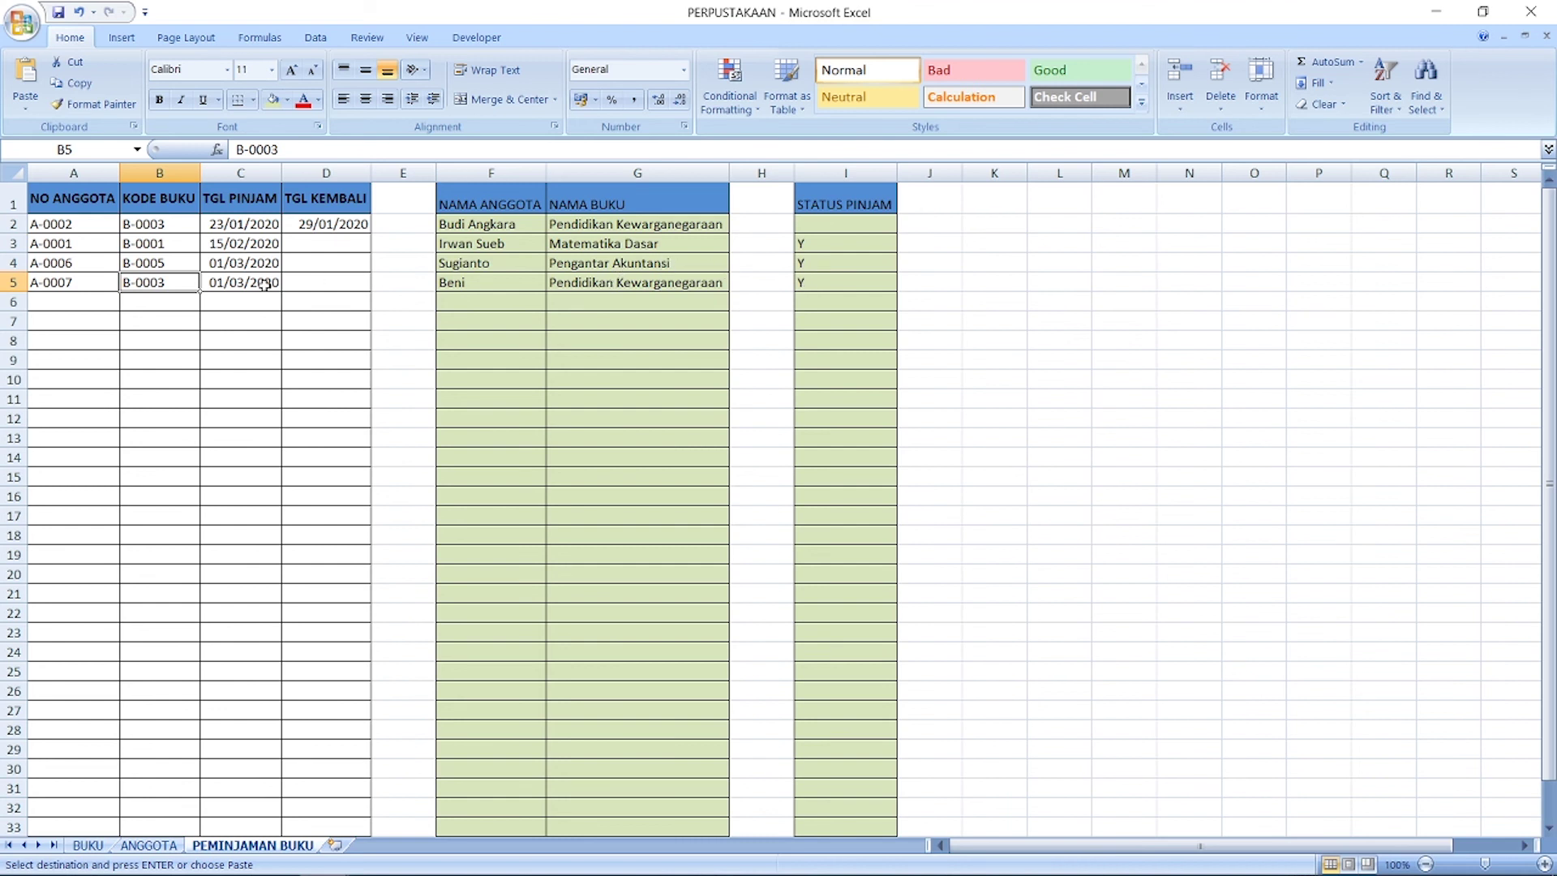
{"action": "left_click", "coordinate": [182, 224]}
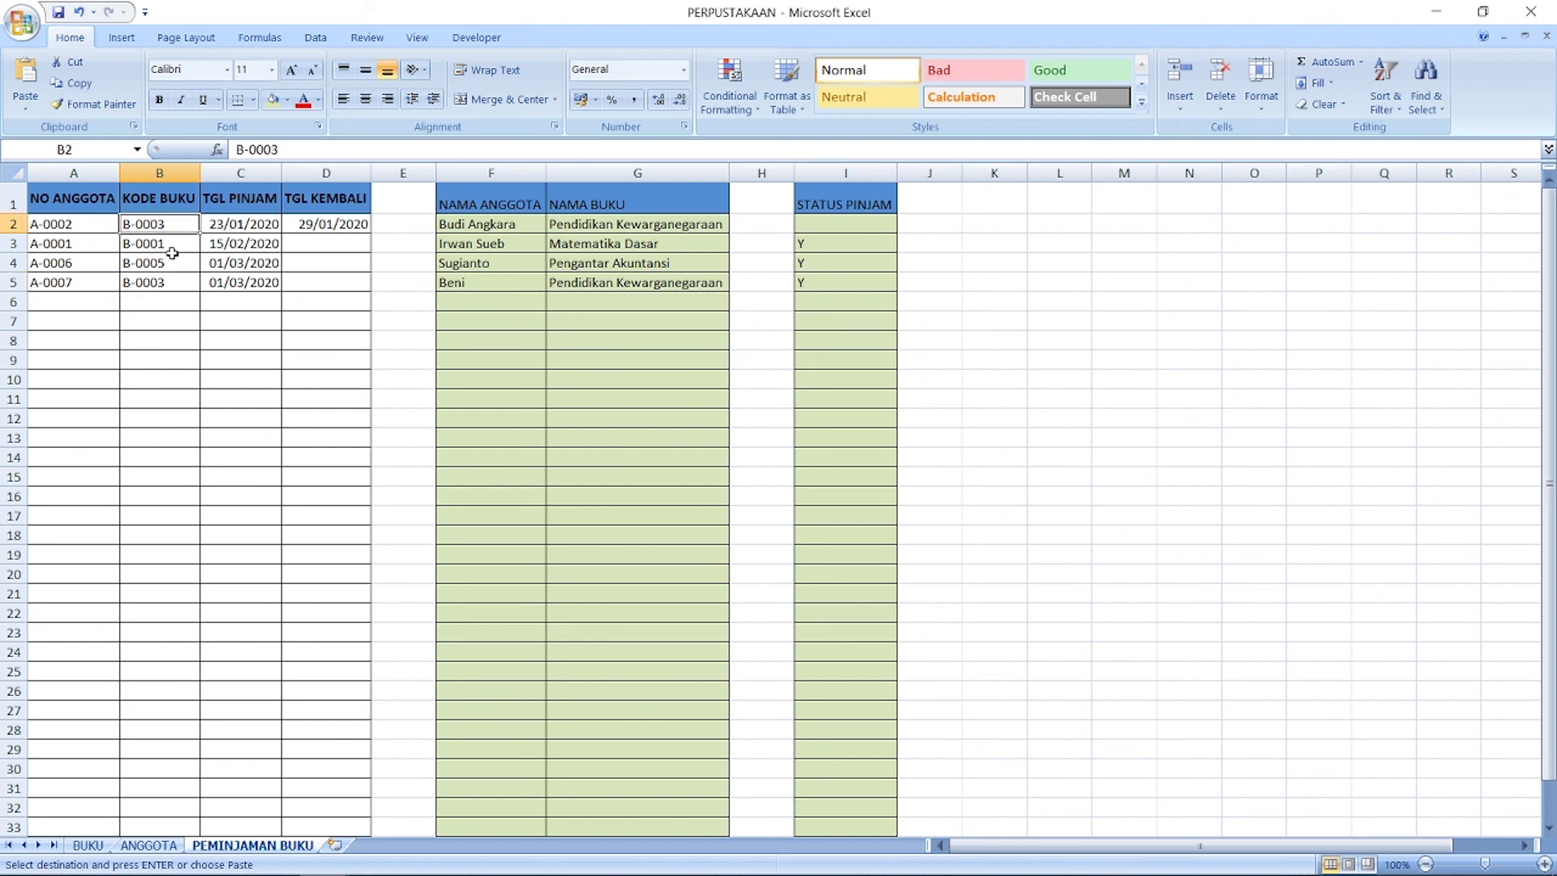
{"action": "left_click", "coordinate": [50, 243]}
{"action": "left_click", "coordinate": [589, 247]}
{"action": "left_click", "coordinate": [590, 267]}
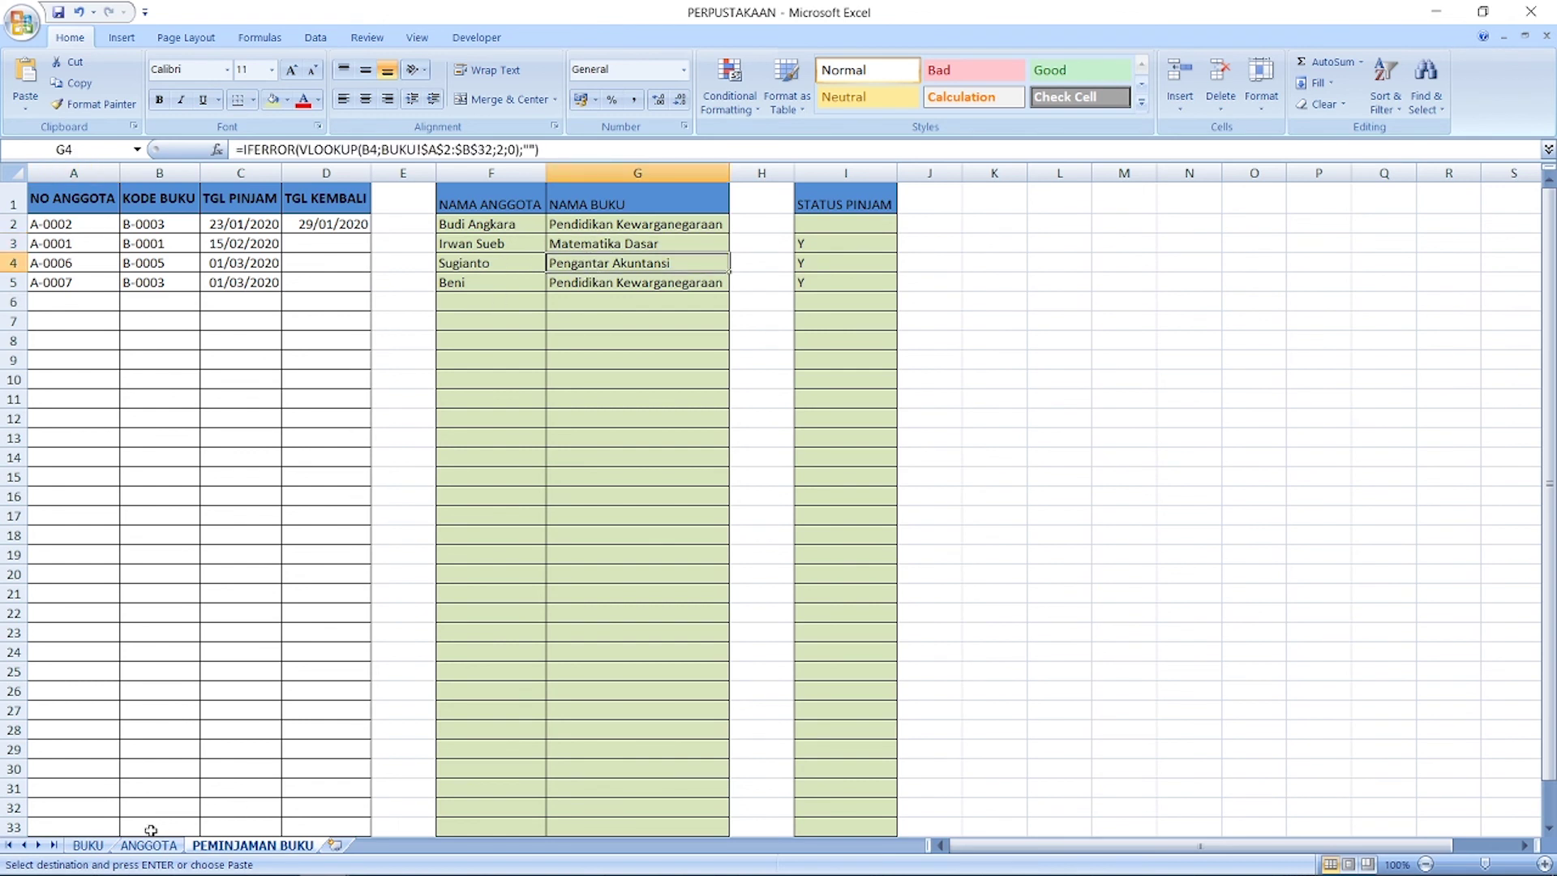
{"action": "left_click", "coordinate": [88, 846]}
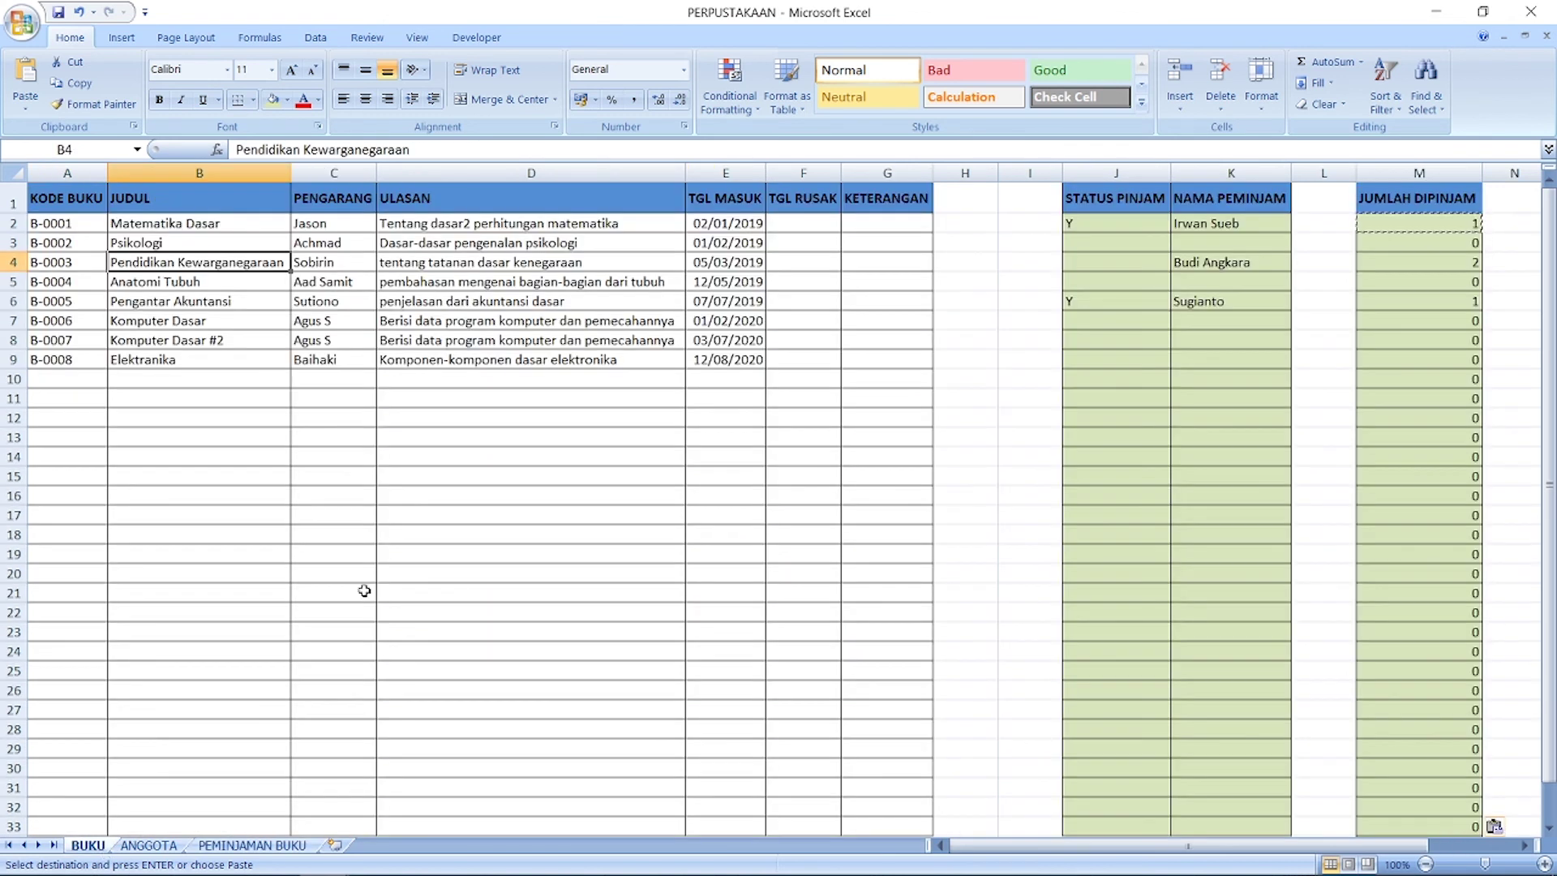
Step: Check the titles in B2, B5 and B6 and the M6 count, and cancel the pending copy
{"action": "left_click", "coordinate": [205, 226]}
{"action": "left_click", "coordinate": [1411, 302]}
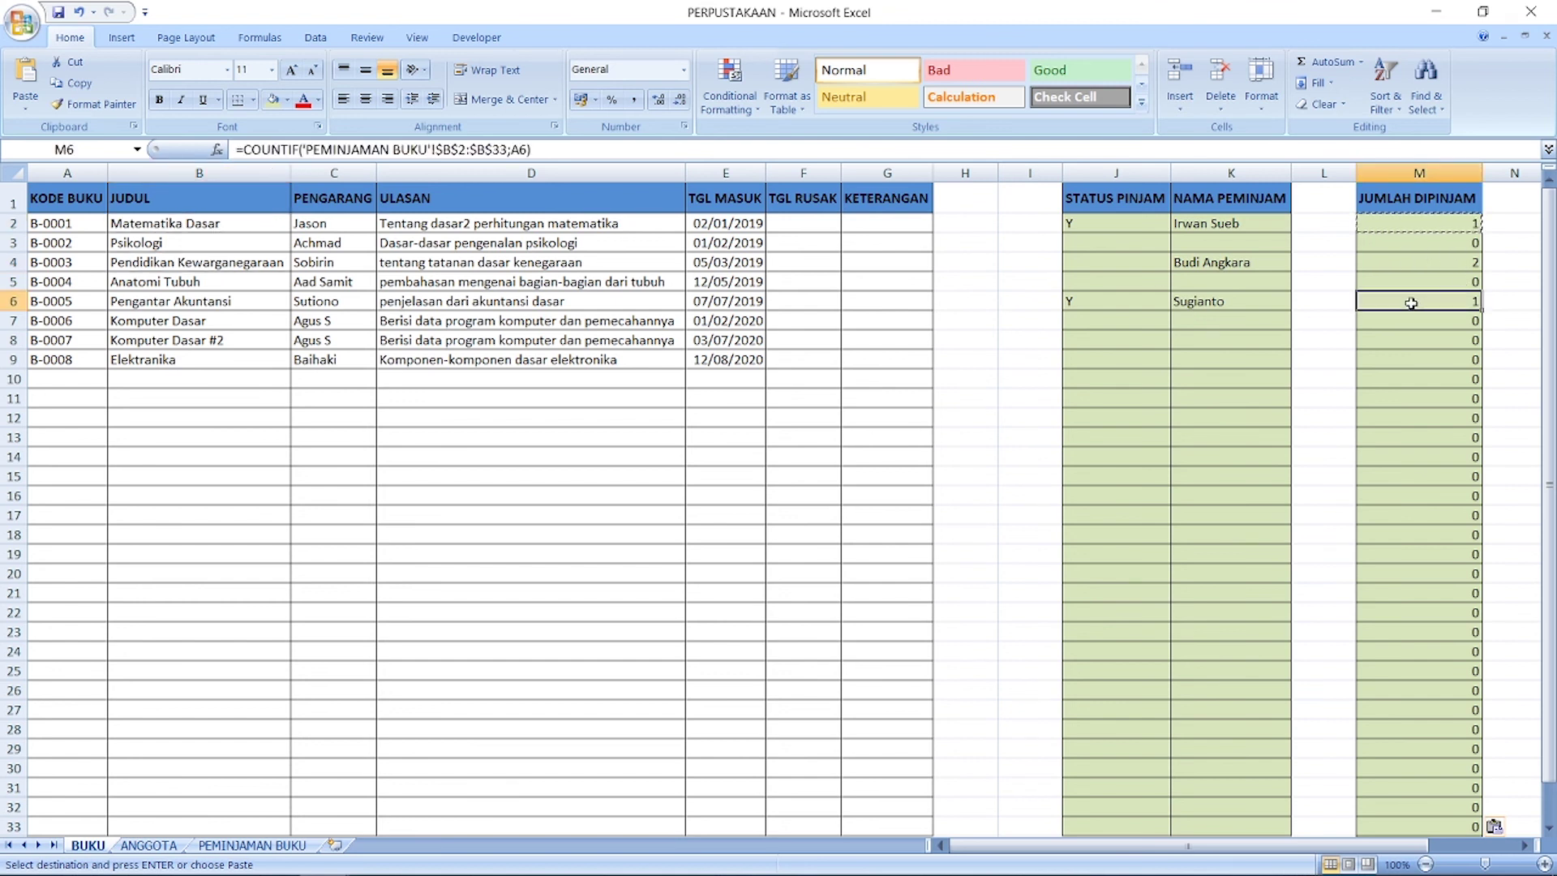
{"action": "left_click", "coordinate": [150, 305]}
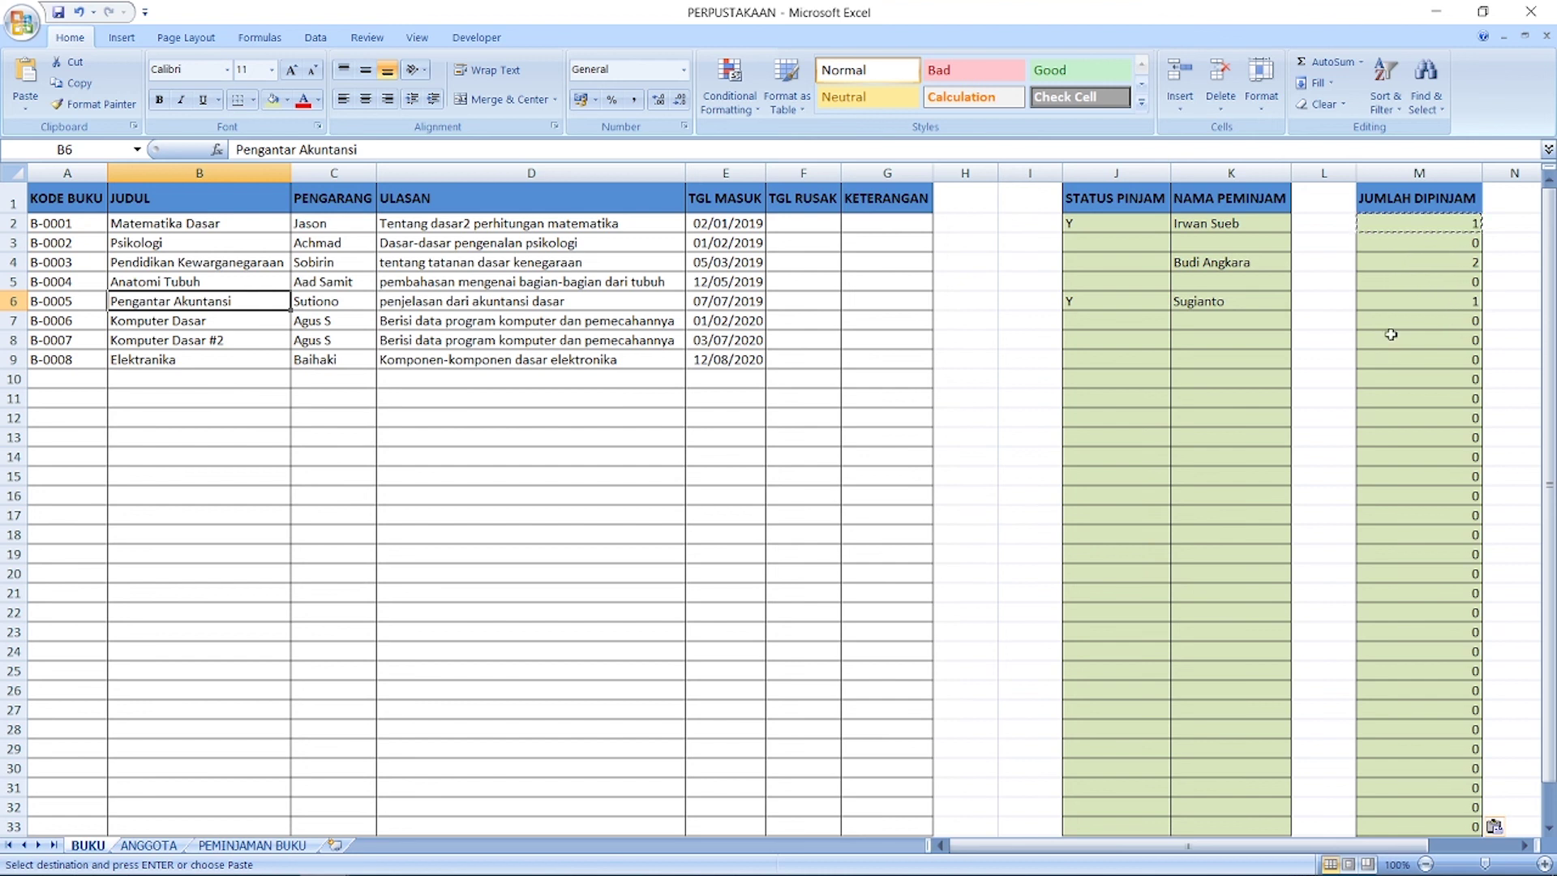
{"action": "left_click", "coordinate": [1322, 376]}
{"action": "key", "text": "Escape"}
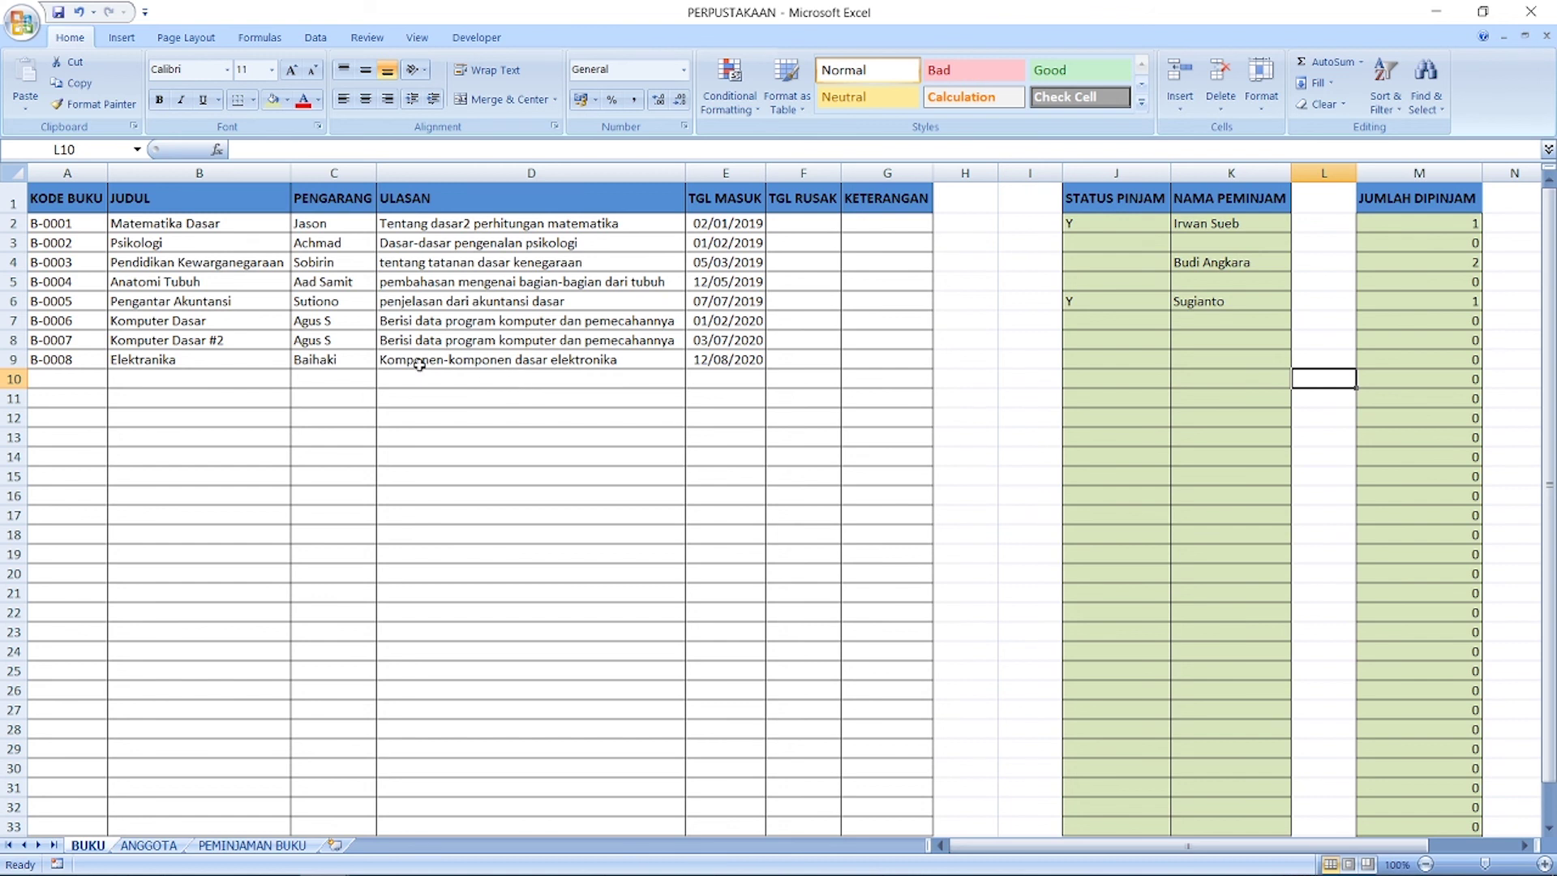
{"action": "left_click", "coordinate": [195, 301]}
{"action": "left_click", "coordinate": [212, 284]}
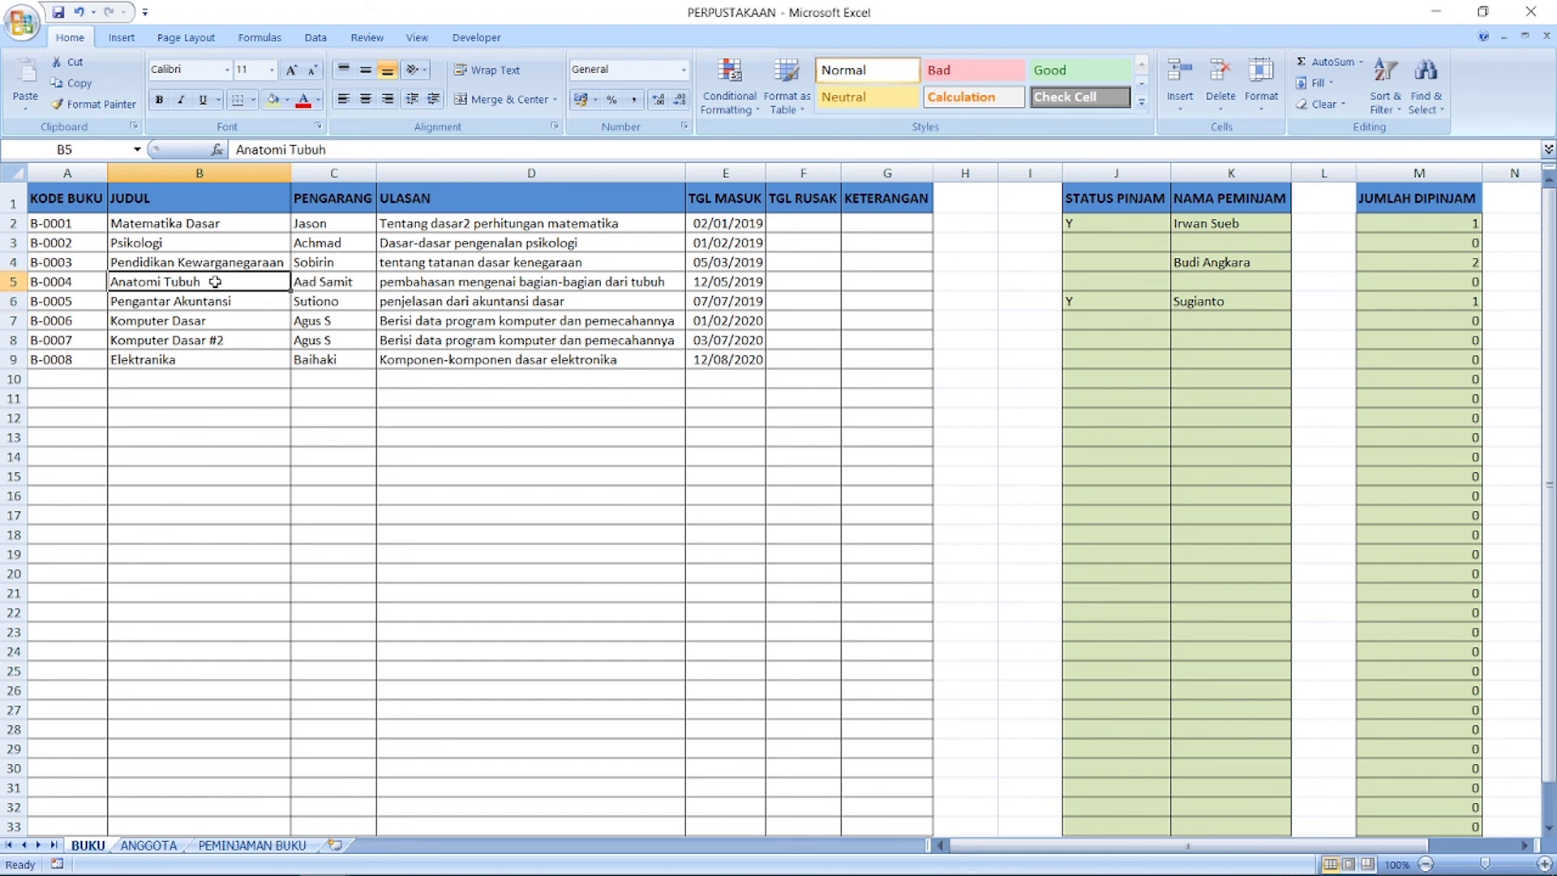
Step: Inspect the J5, J6, K6 and M4 formulas, then select the header row A1:G1
{"action": "left_click", "coordinate": [1089, 283]}
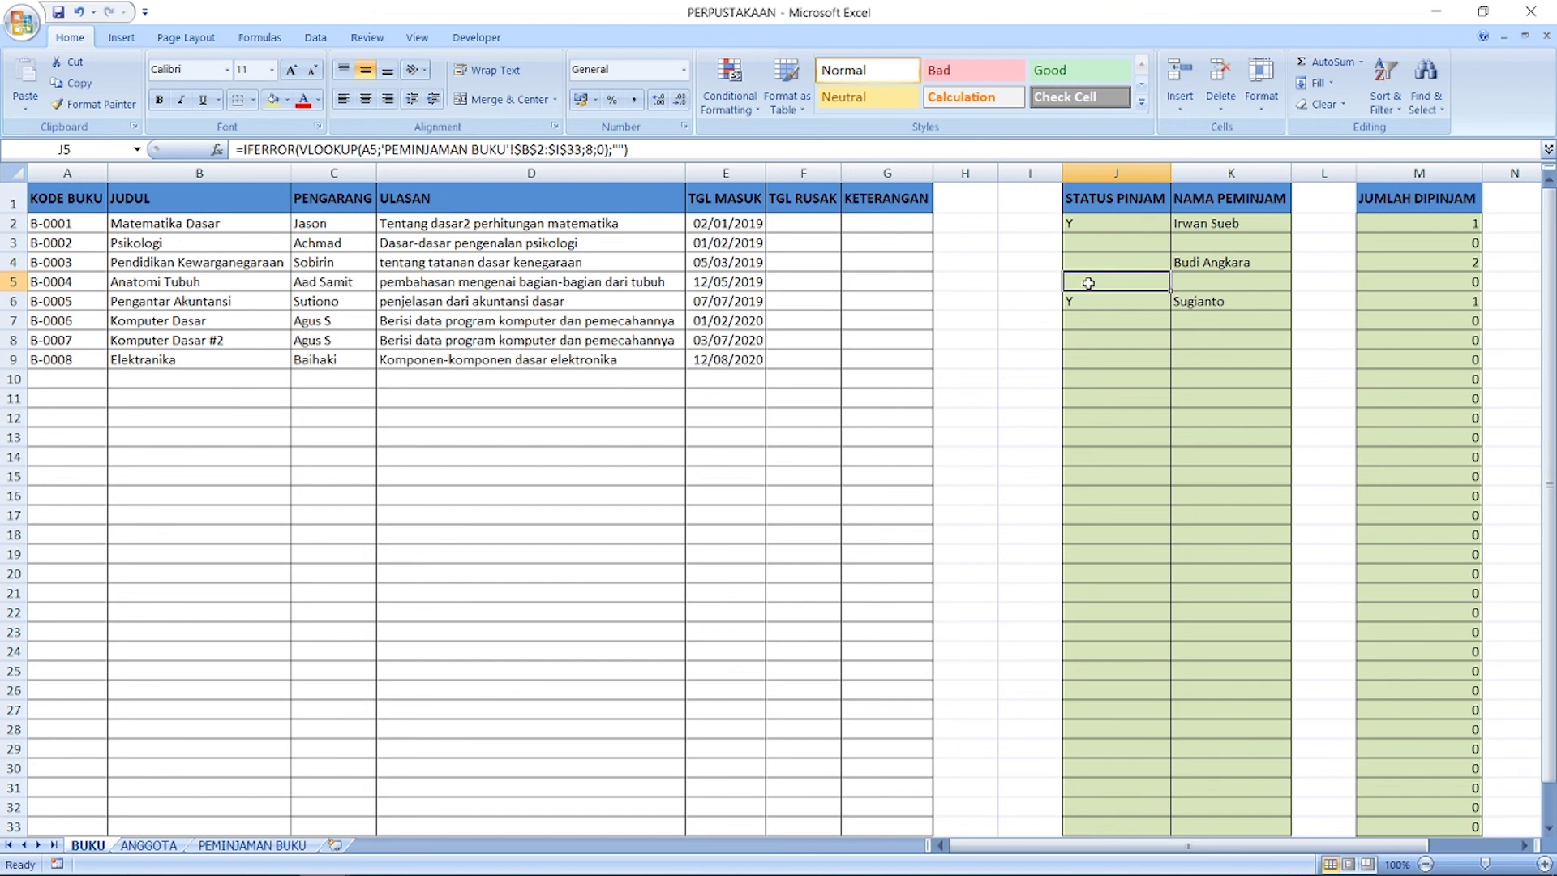
{"action": "left_click", "coordinate": [204, 308]}
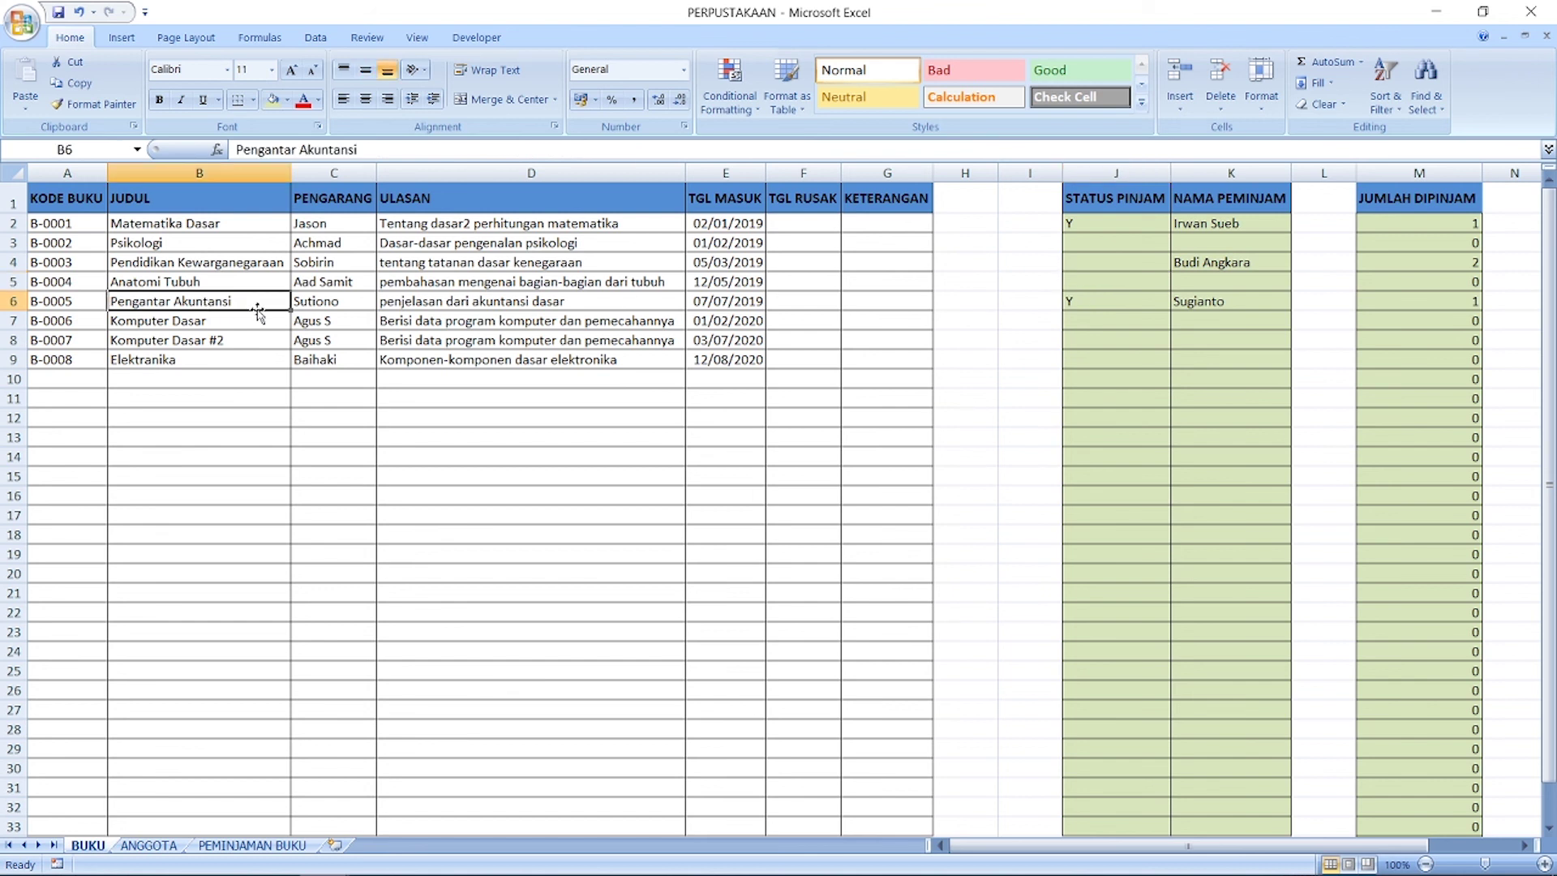
{"action": "left_click", "coordinate": [1083, 306]}
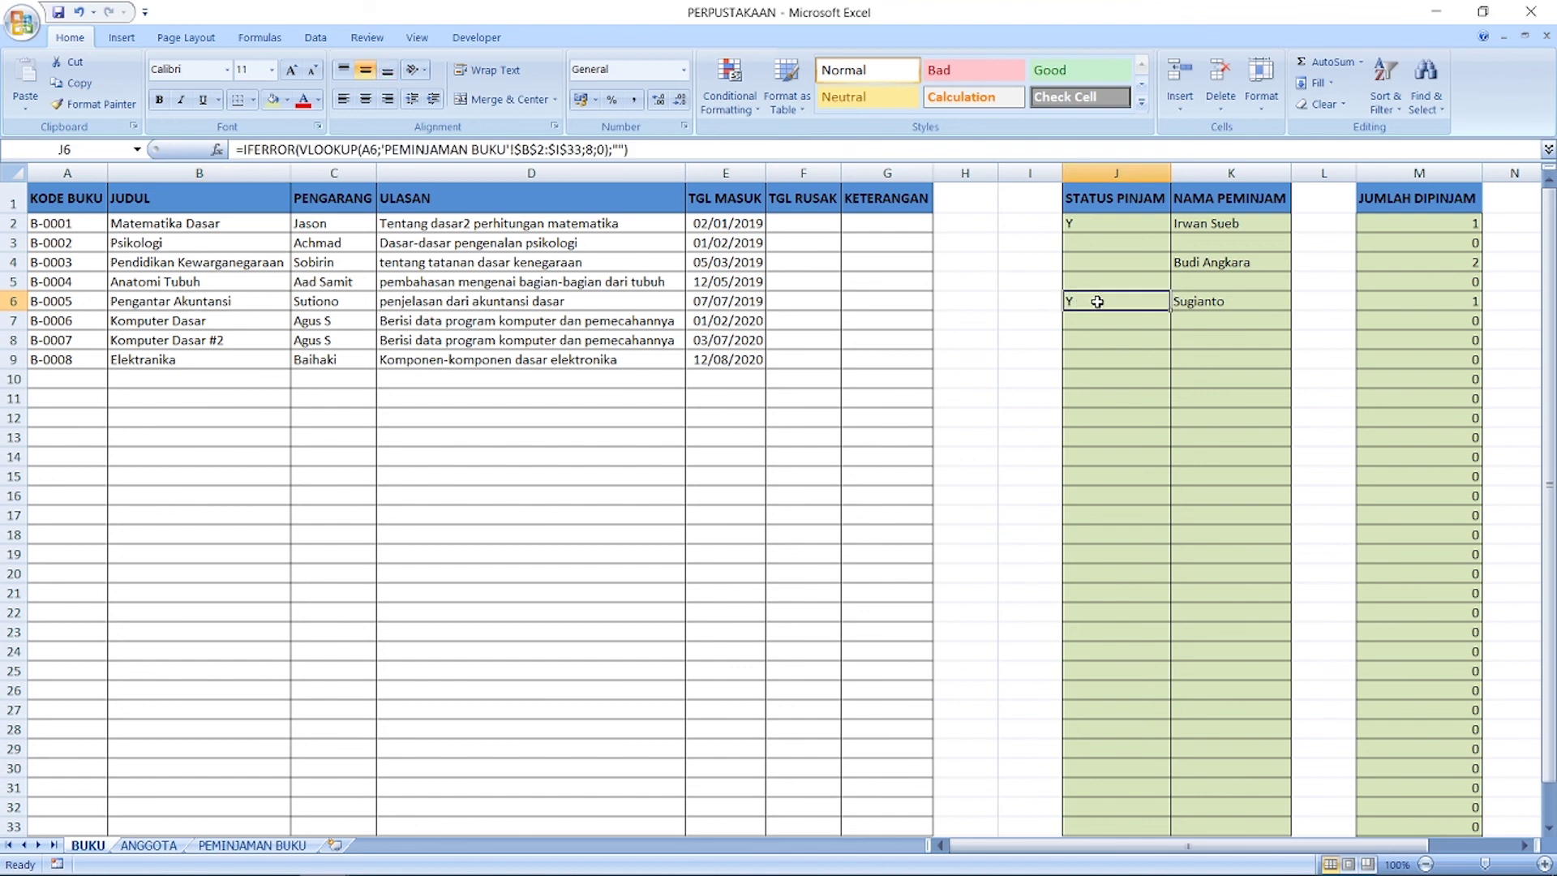
{"action": "left_click", "coordinate": [1205, 308]}
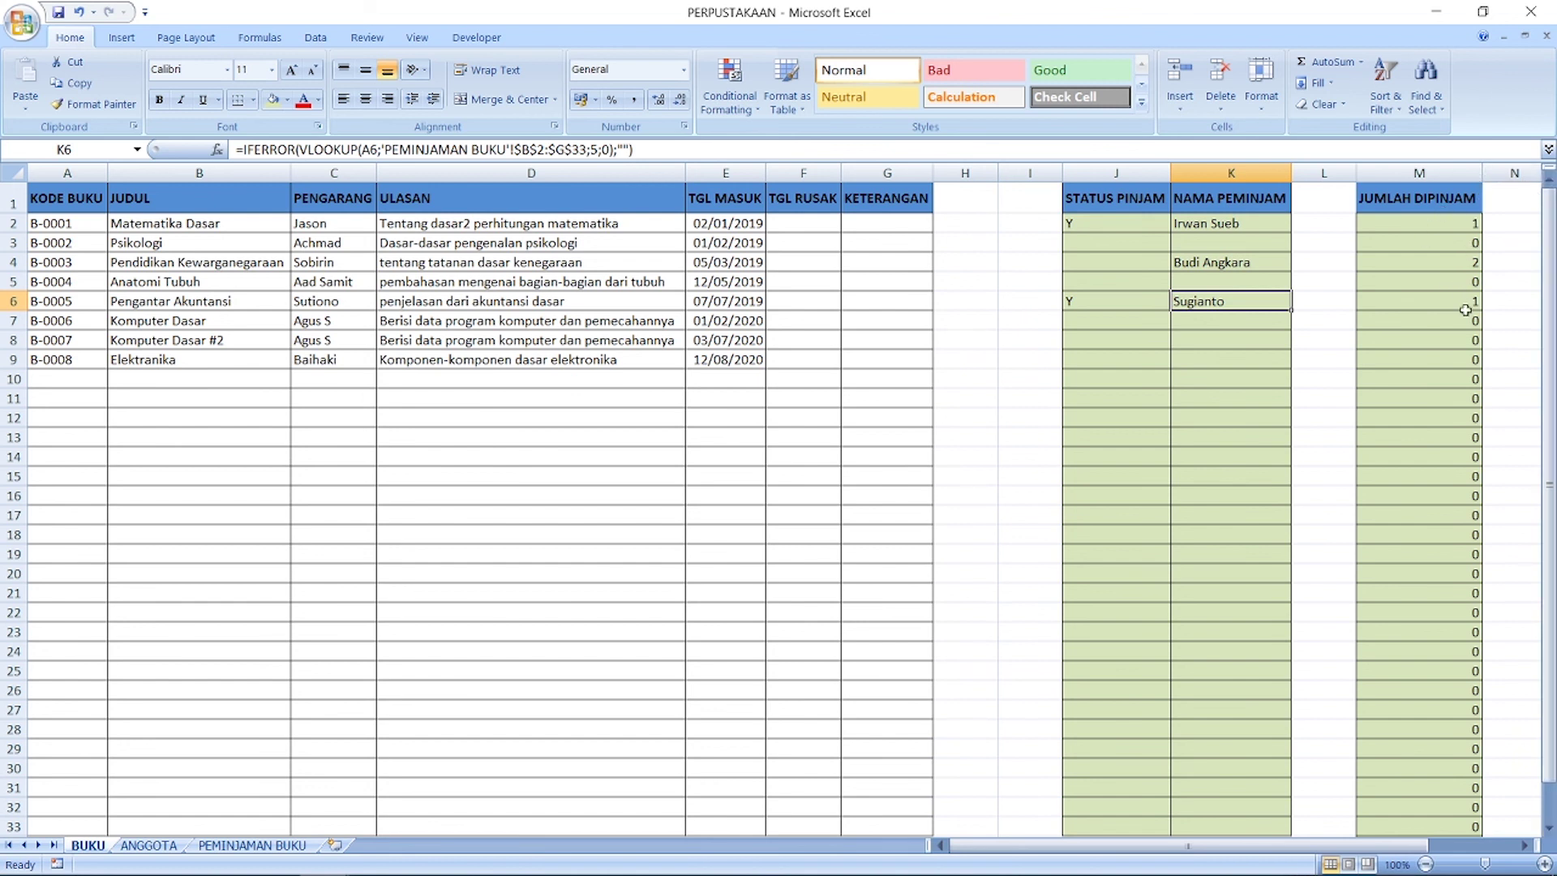
{"action": "left_click", "coordinate": [1442, 266]}
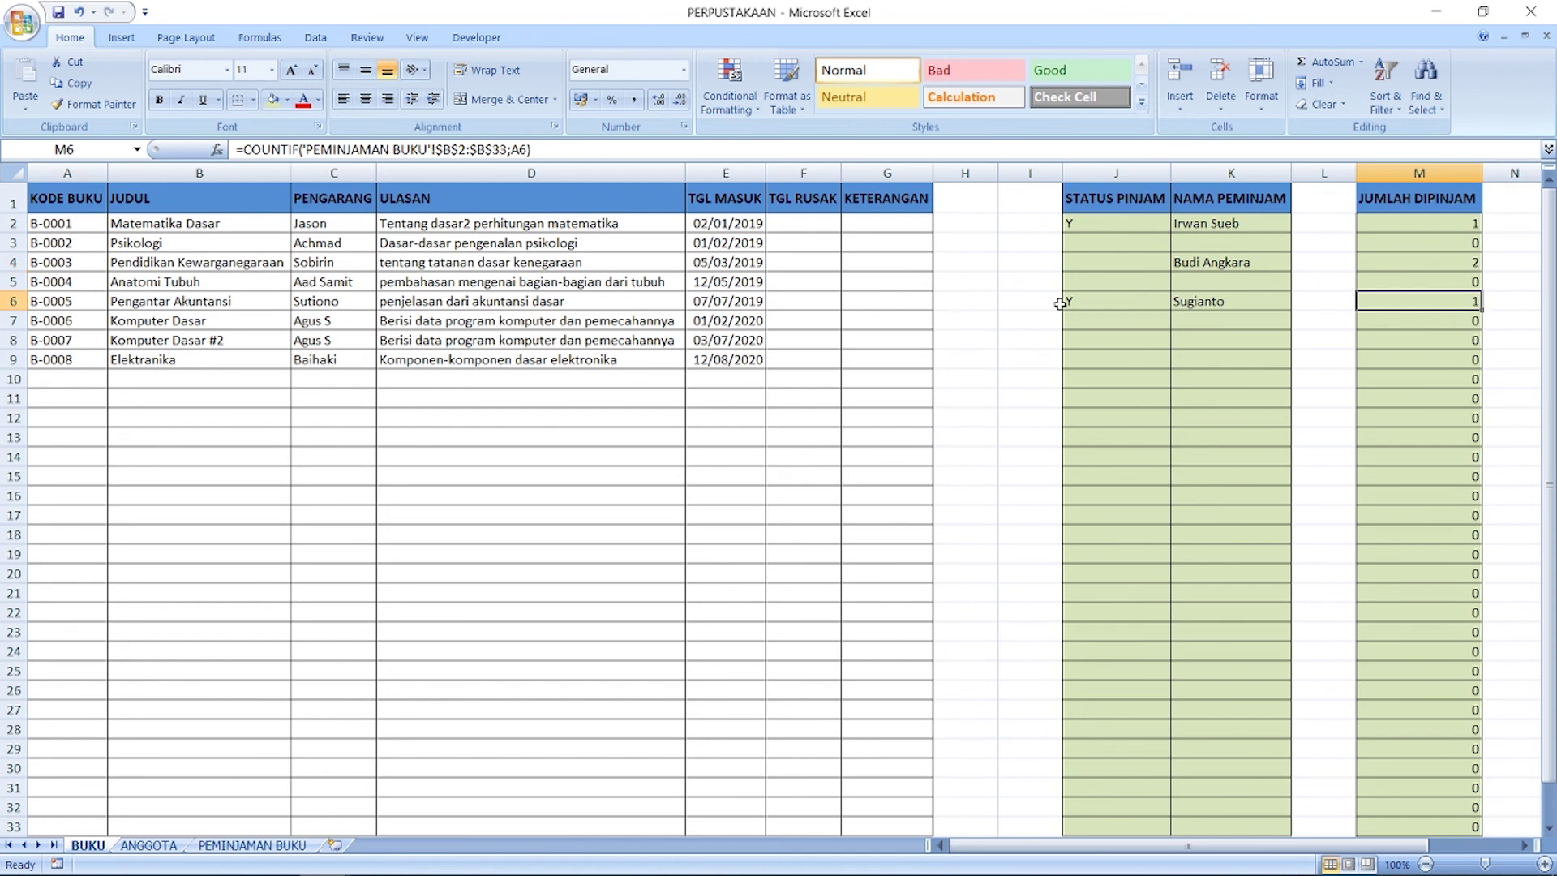
{"action": "left_click", "coordinate": [347, 379]}
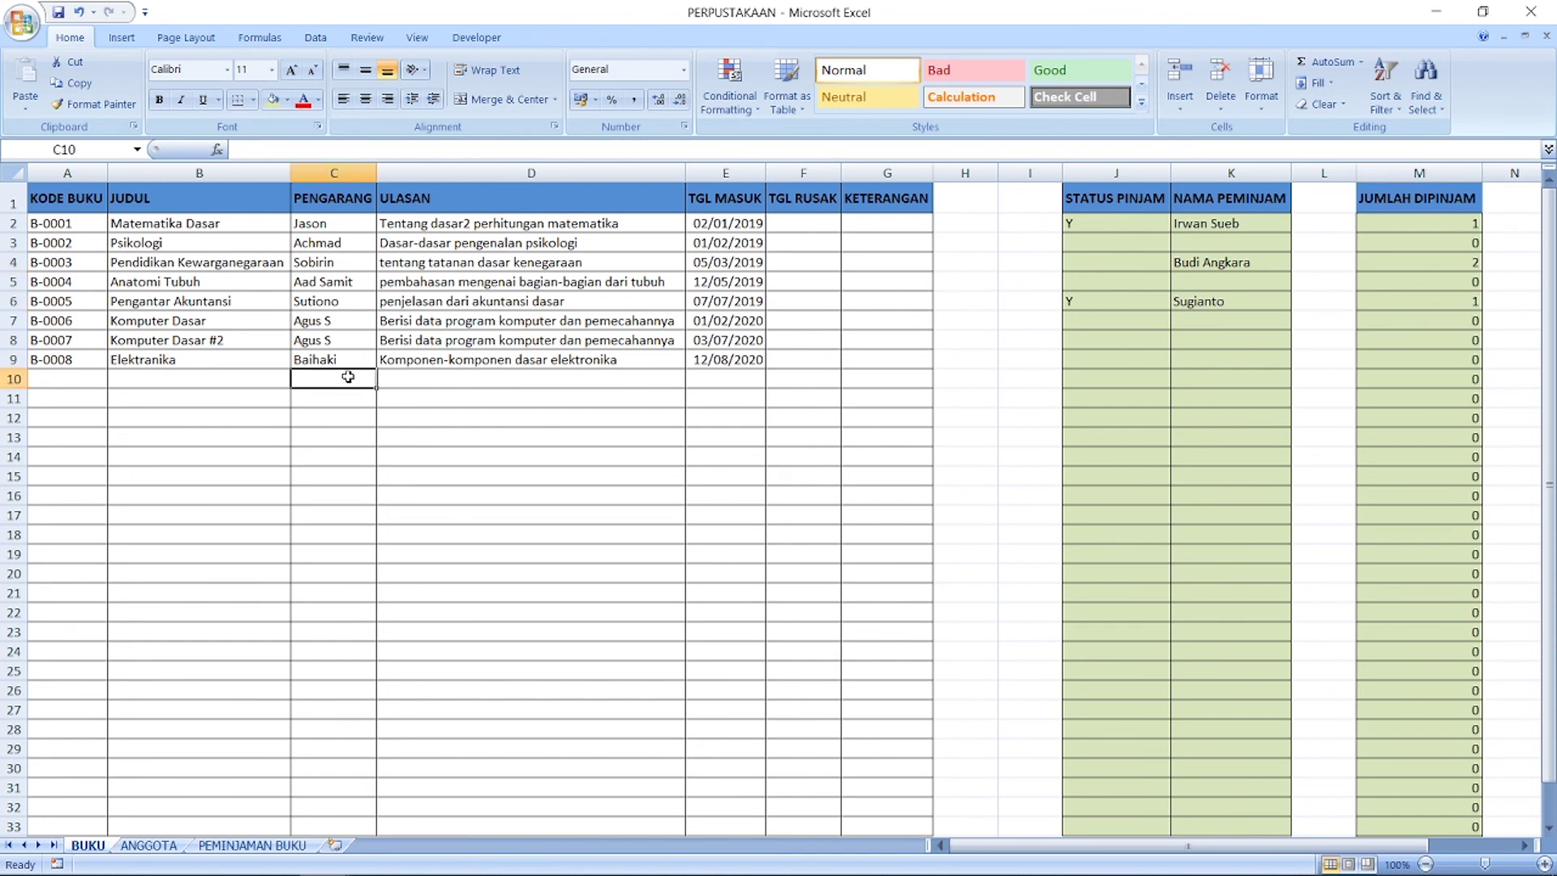
{"action": "left_click", "coordinate": [79, 203]}
{"action": "left_click_drag", "start_coordinate": [79, 203], "coordinate": [888, 204]}
Step: Turn on AutoFilter for the BUKU header row from the Data tab
{"action": "left_click", "coordinate": [327, 40]}
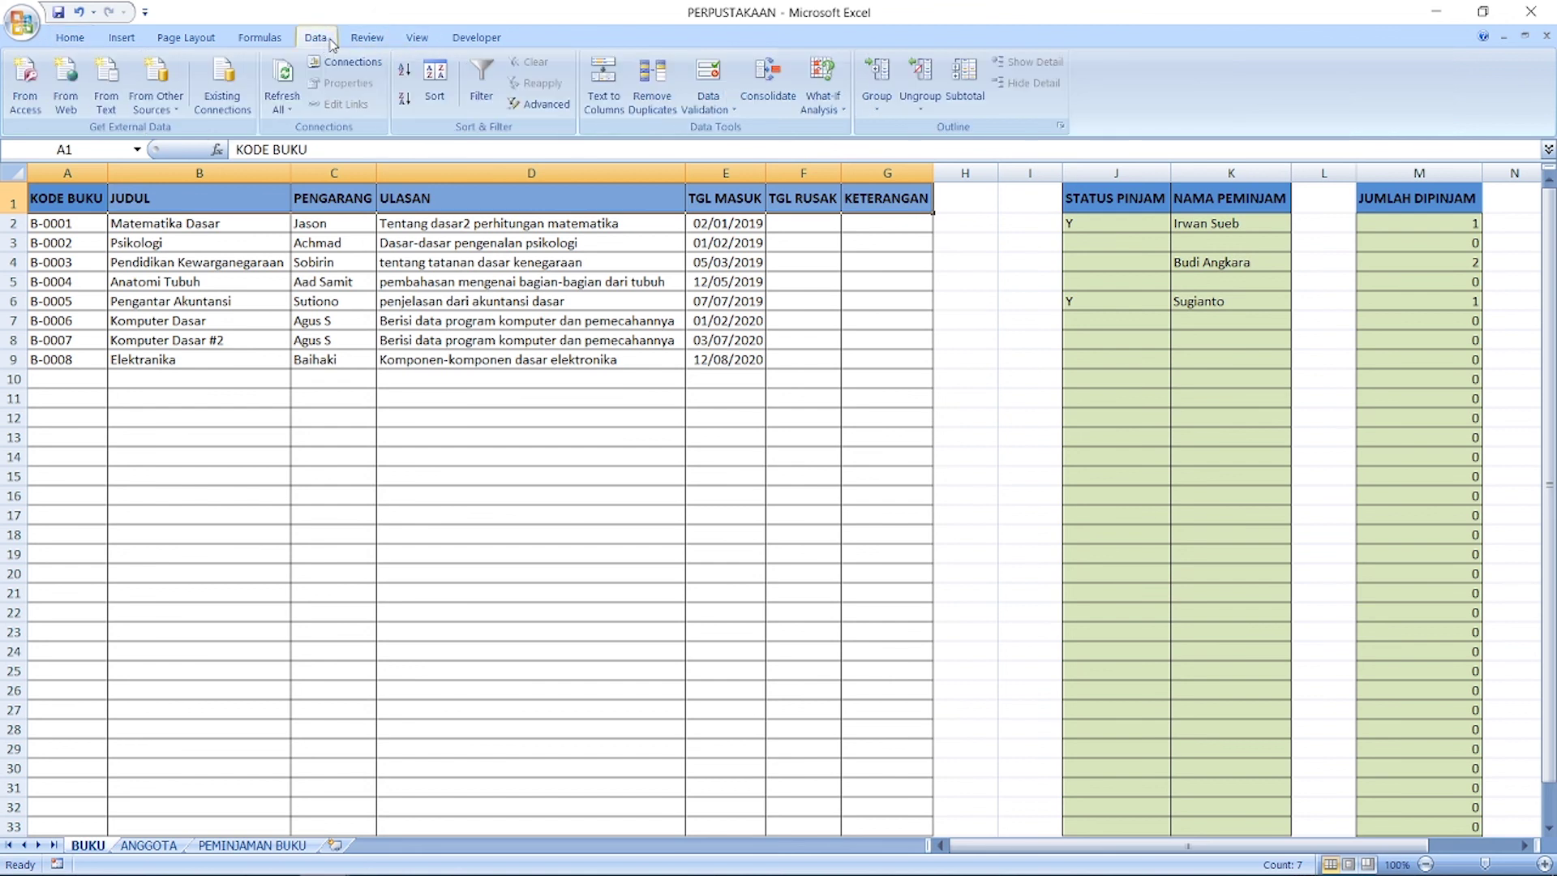
{"action": "left_click", "coordinate": [481, 81]}
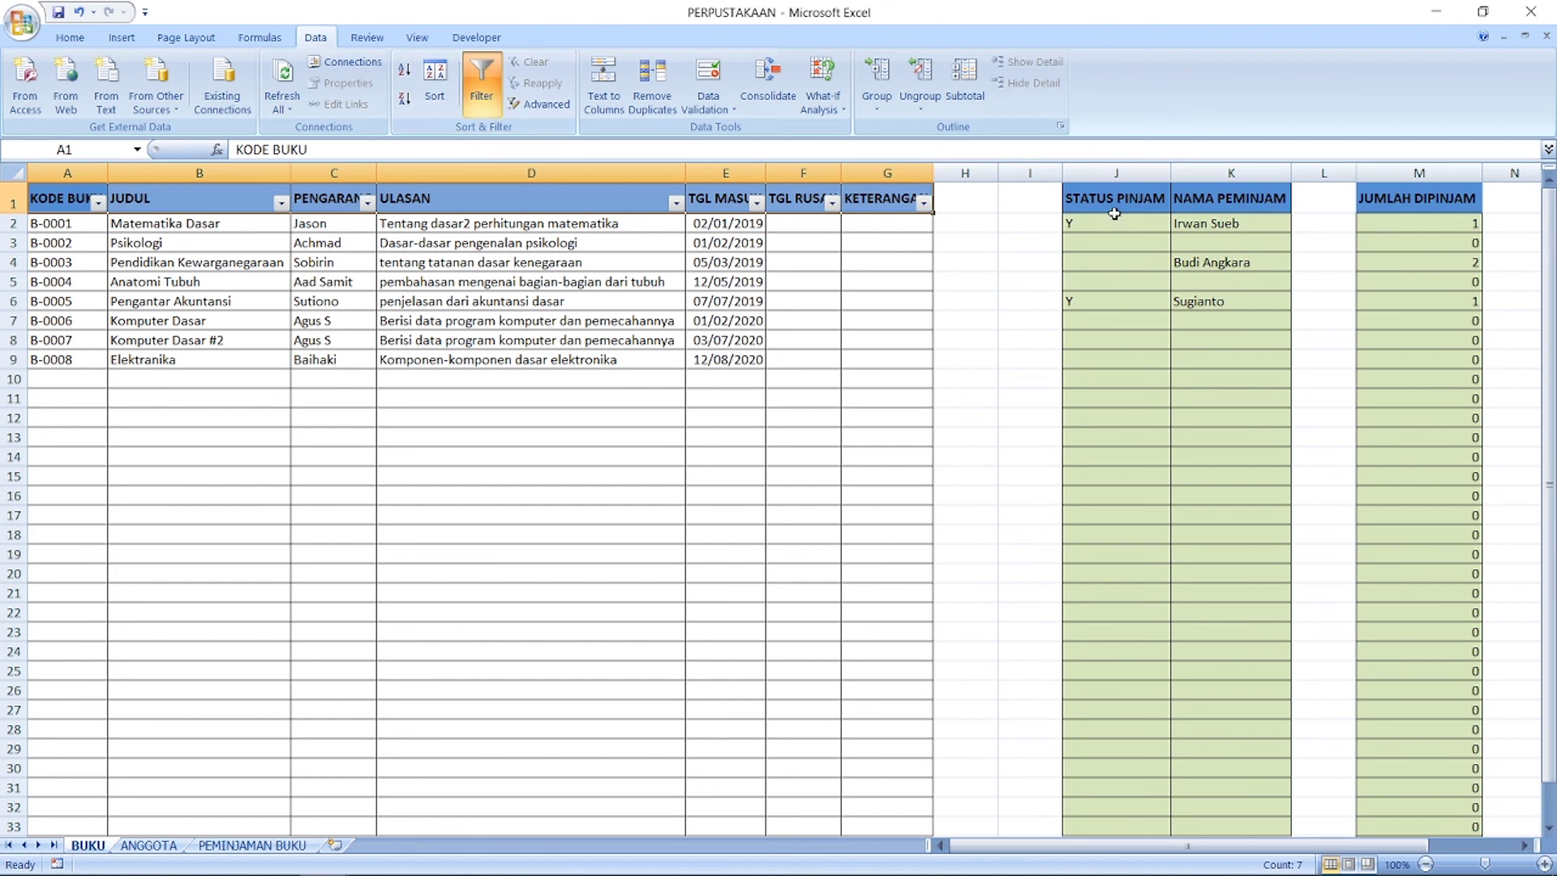
{"action": "left_click", "coordinate": [235, 264]}
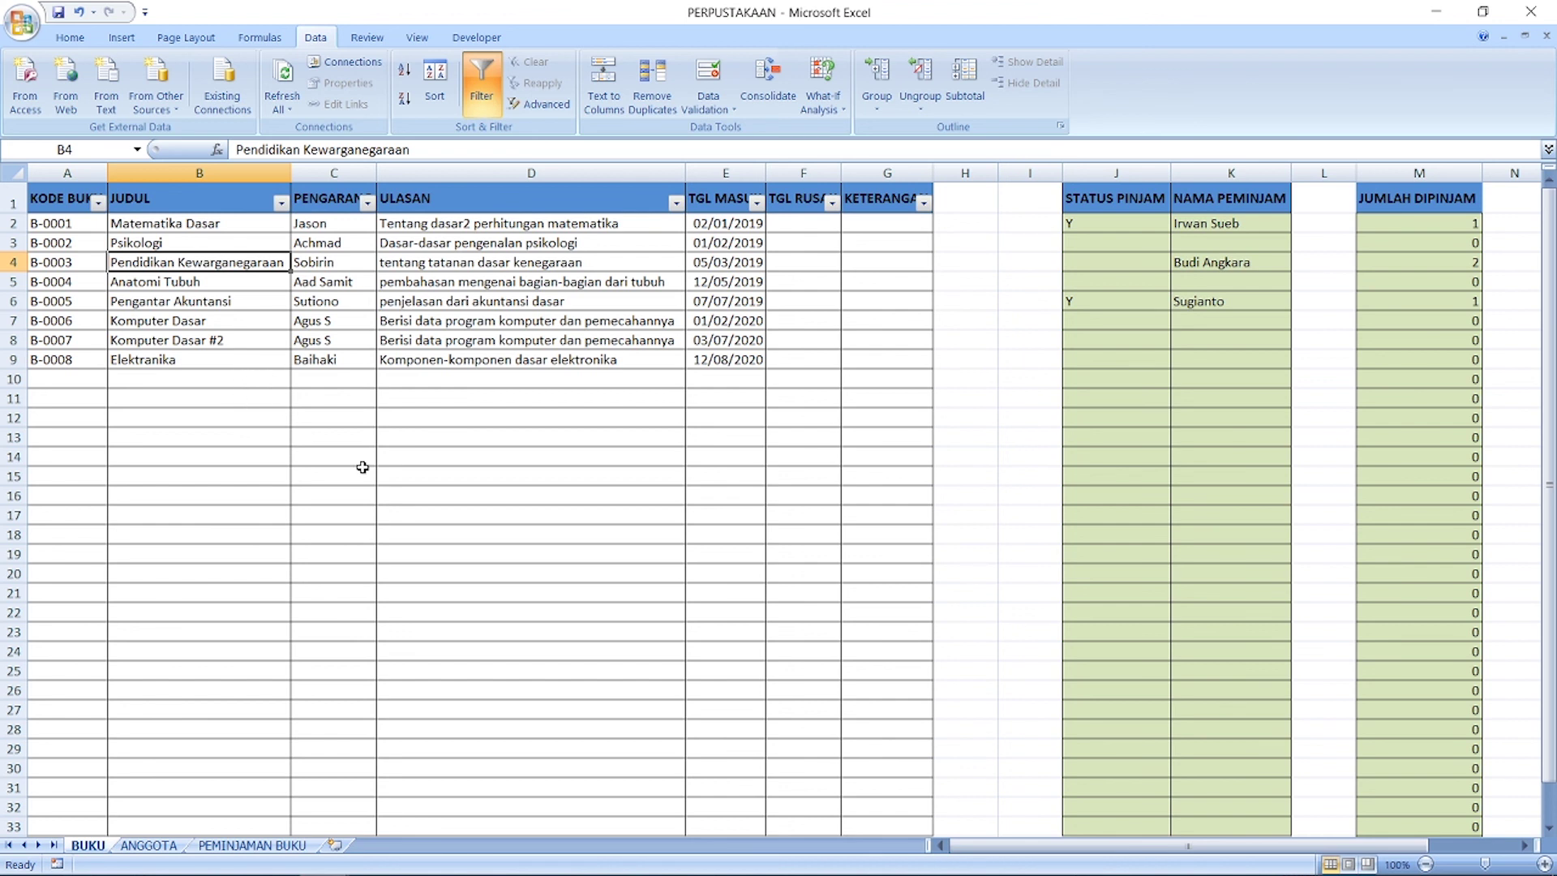
{"action": "left_click", "coordinate": [408, 486]}
{"action": "scroll", "coordinate": [412, 487], "scroll_direction": "down", "scroll_amount": 6}
{"action": "scroll", "coordinate": [412, 487], "scroll_direction": "up", "scroll_amount": 6}
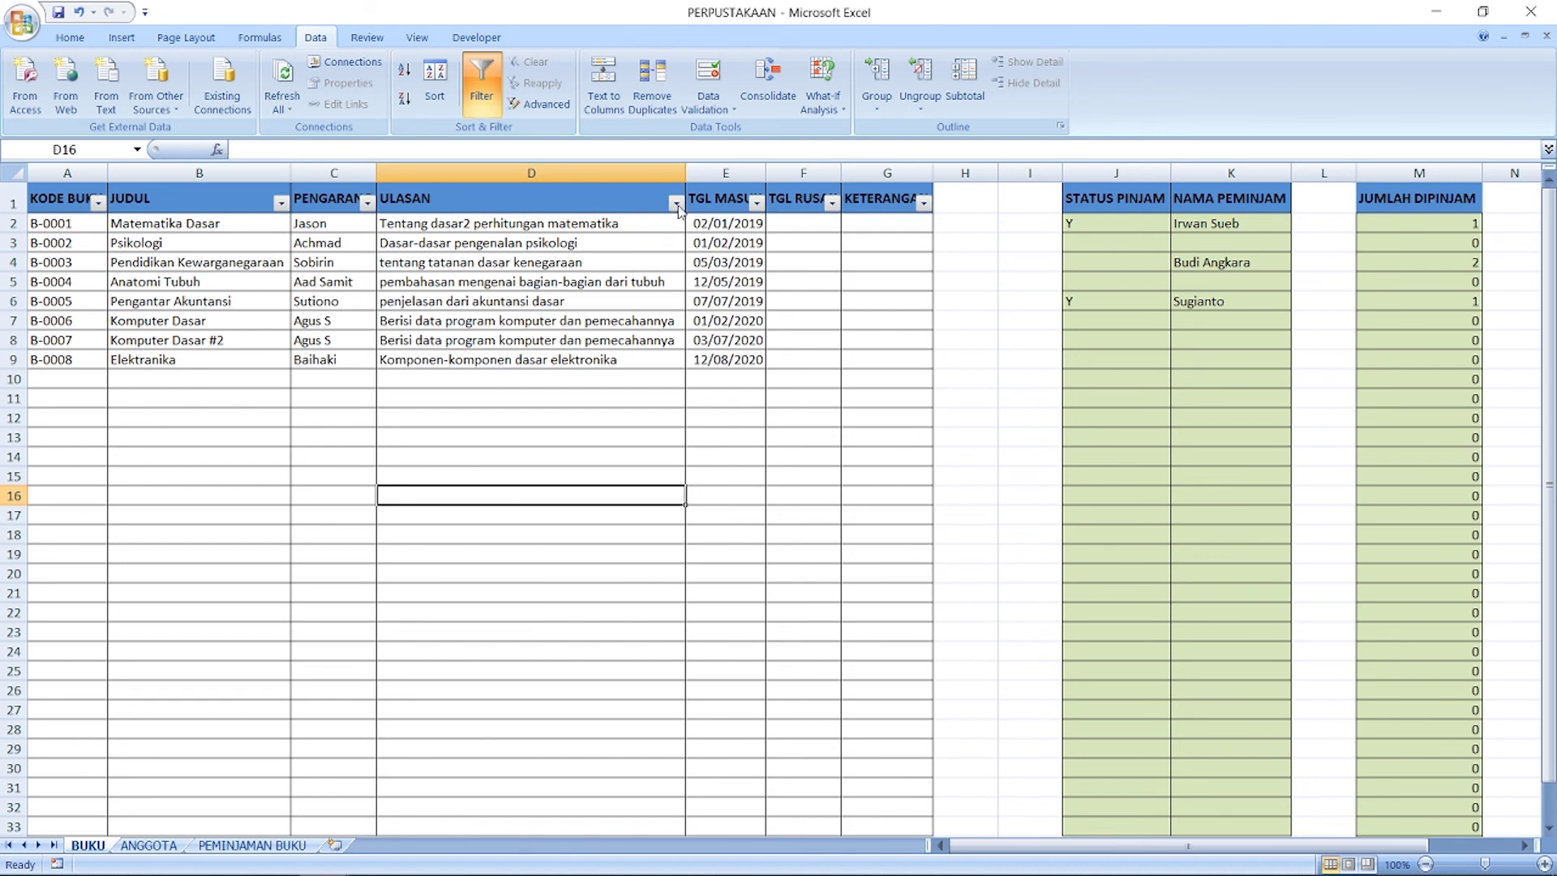
Step: Filter the ULASAN column to reviews containing 'komputer'
{"action": "left_click", "coordinate": [675, 204]}
{"action": "mouse_move", "coordinate": [634, 349]}
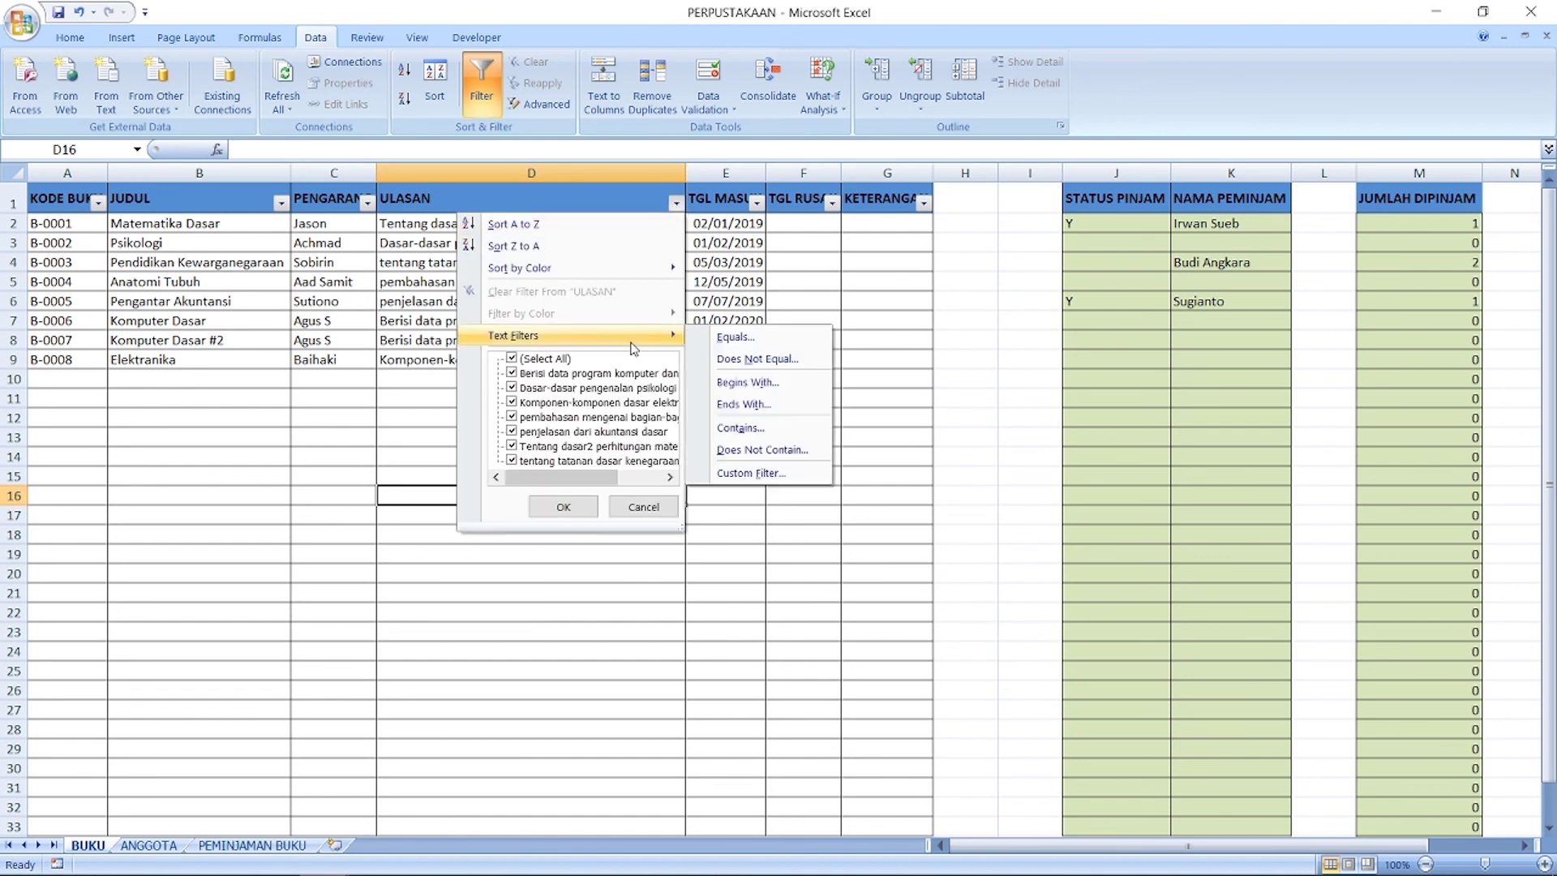
{"action": "left_click", "coordinate": [750, 432]}
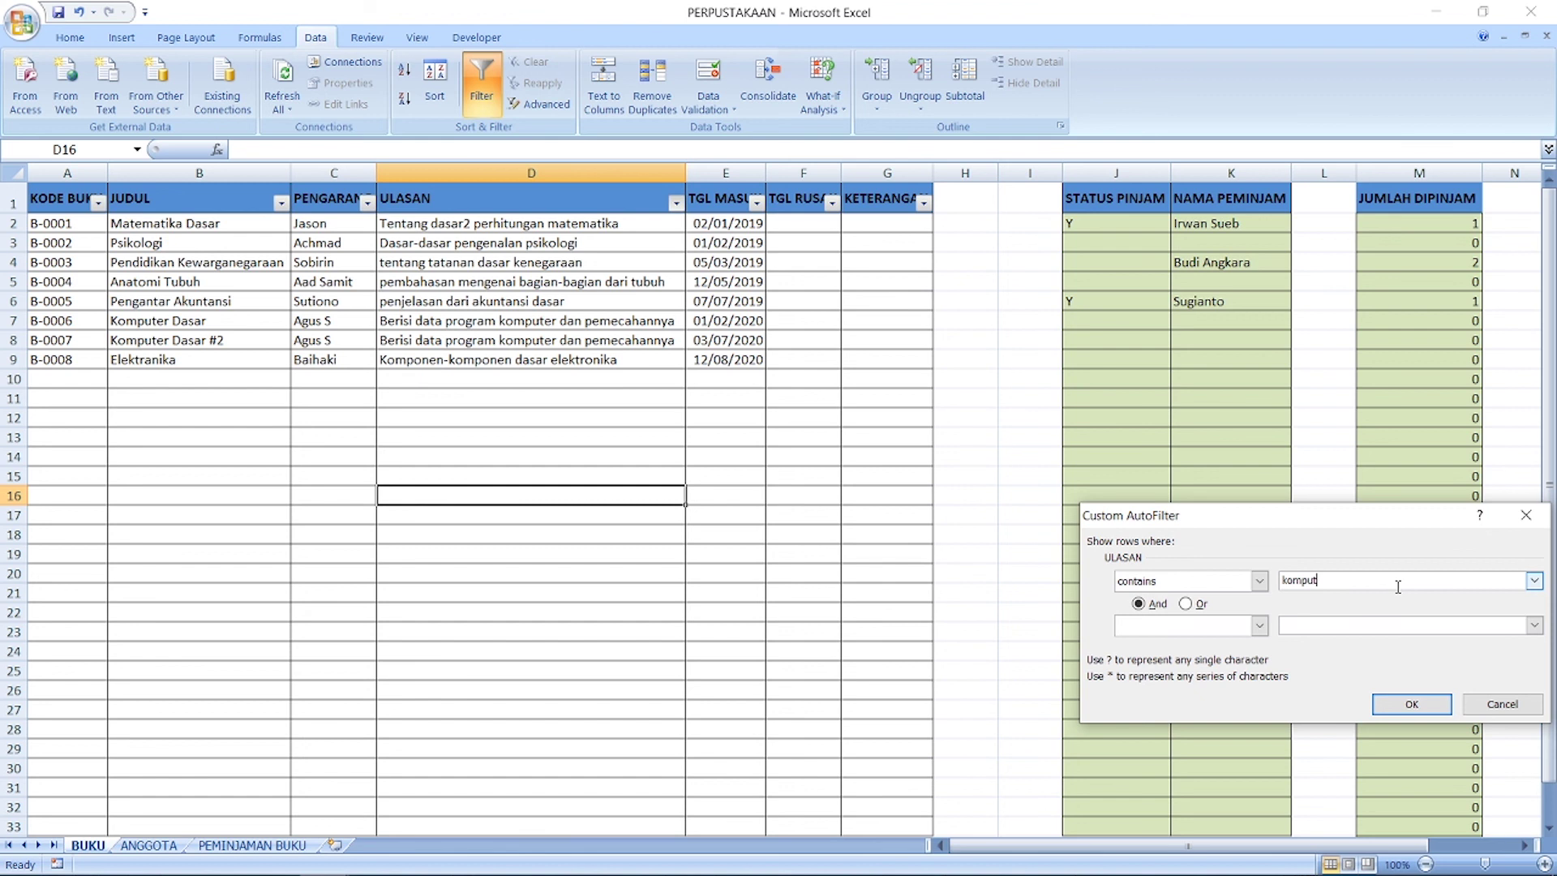
{"action": "type", "text": "komputer"}
{"action": "left_click", "coordinate": [1393, 704]}
Step: Clear the ULASAN filter so all eight books show again
{"action": "left_click", "coordinate": [571, 264]}
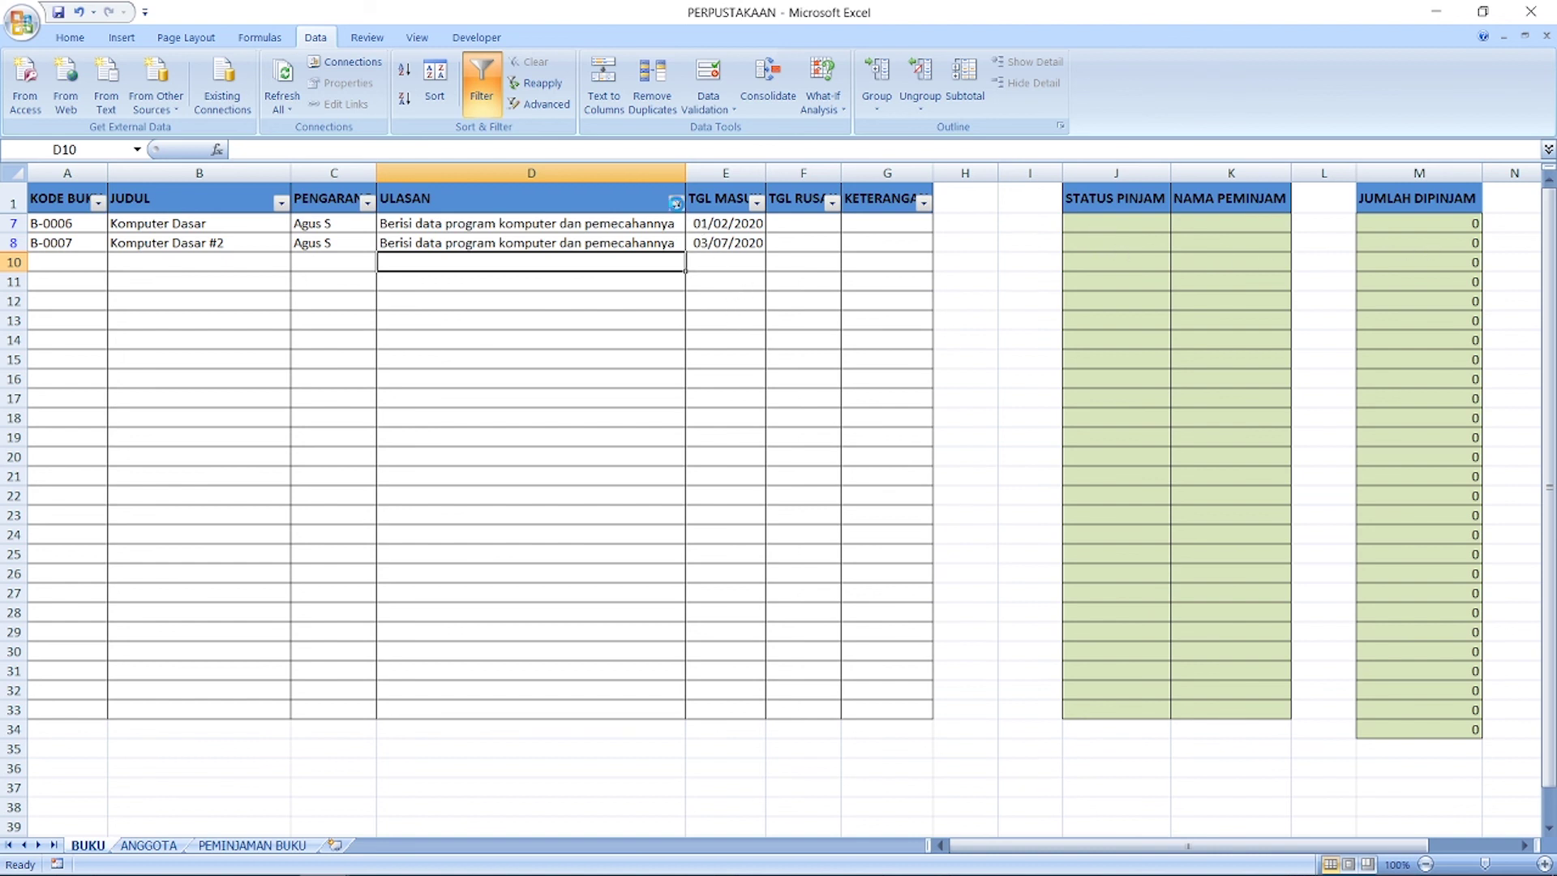
{"action": "left_click", "coordinate": [675, 202]}
{"action": "left_click", "coordinate": [535, 292]}
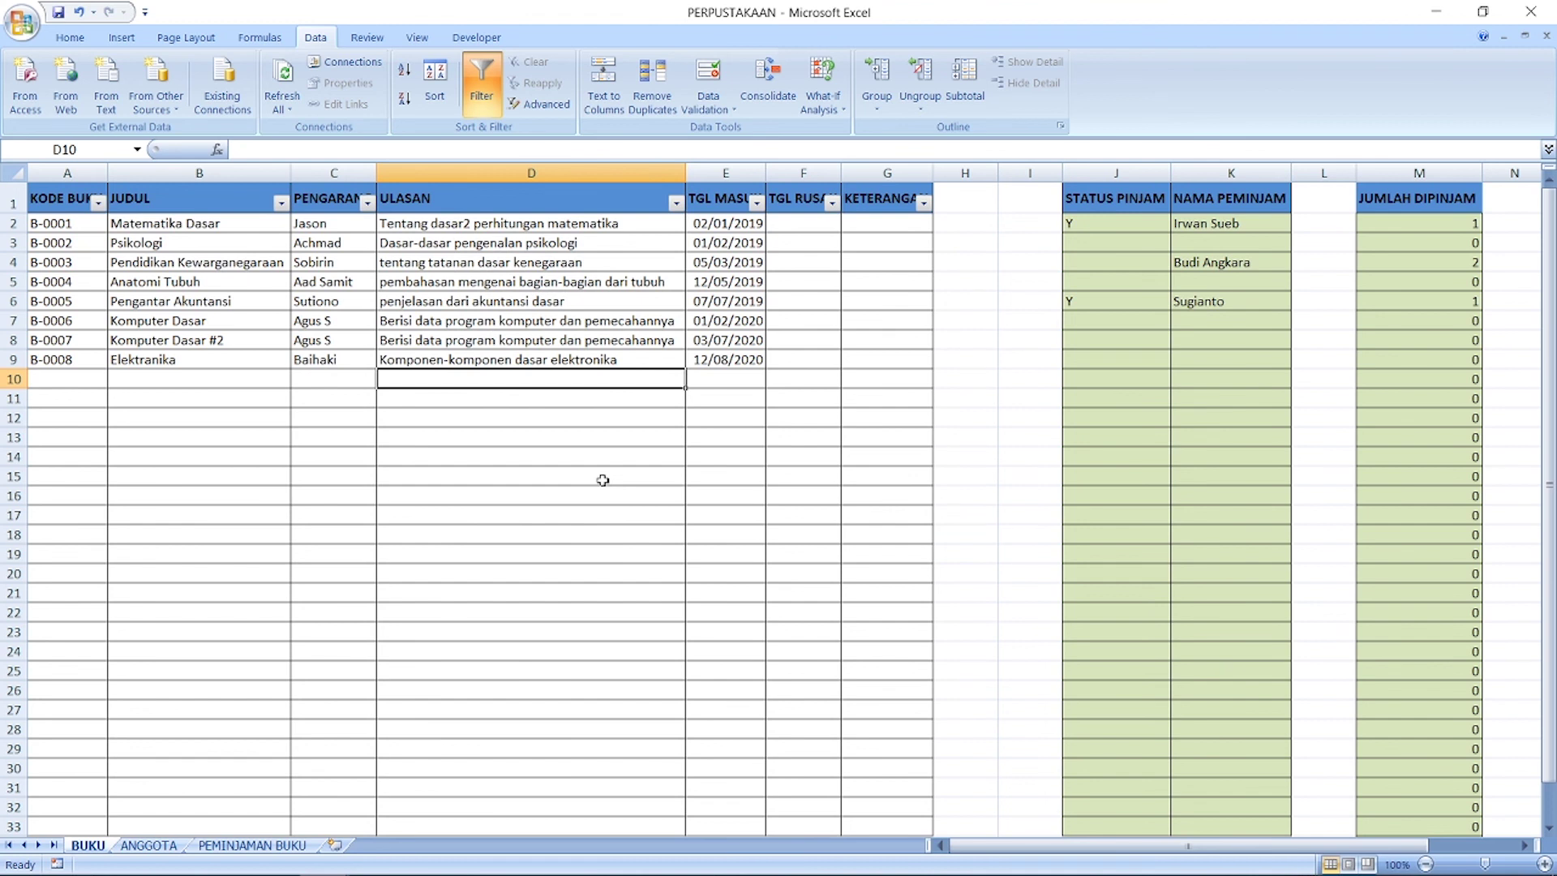
{"action": "left_click", "coordinate": [676, 203]}
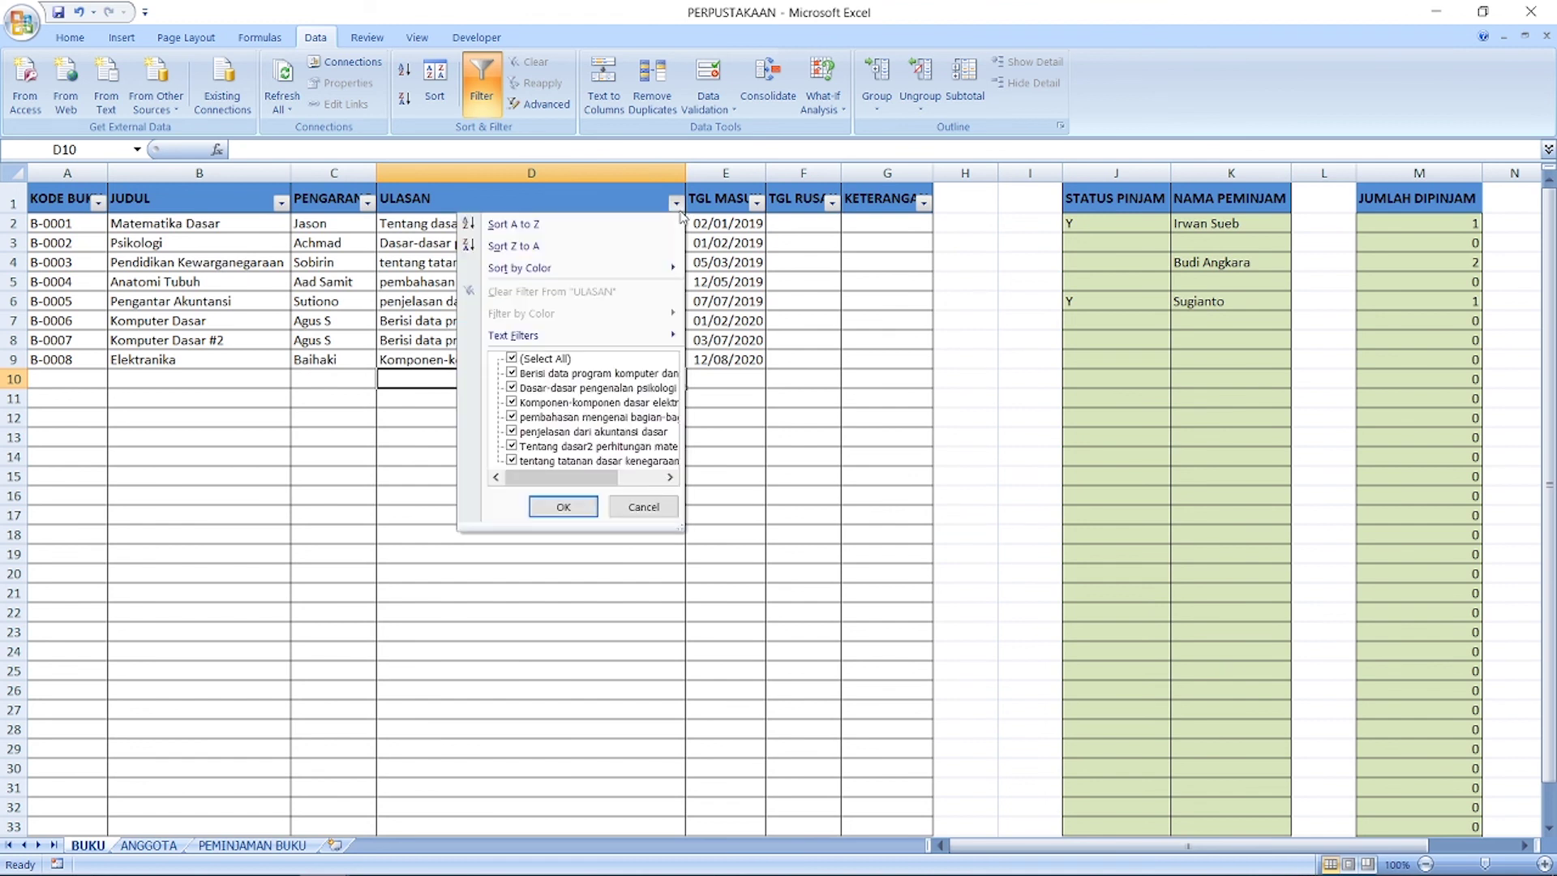
{"action": "mouse_move", "coordinate": [637, 336]}
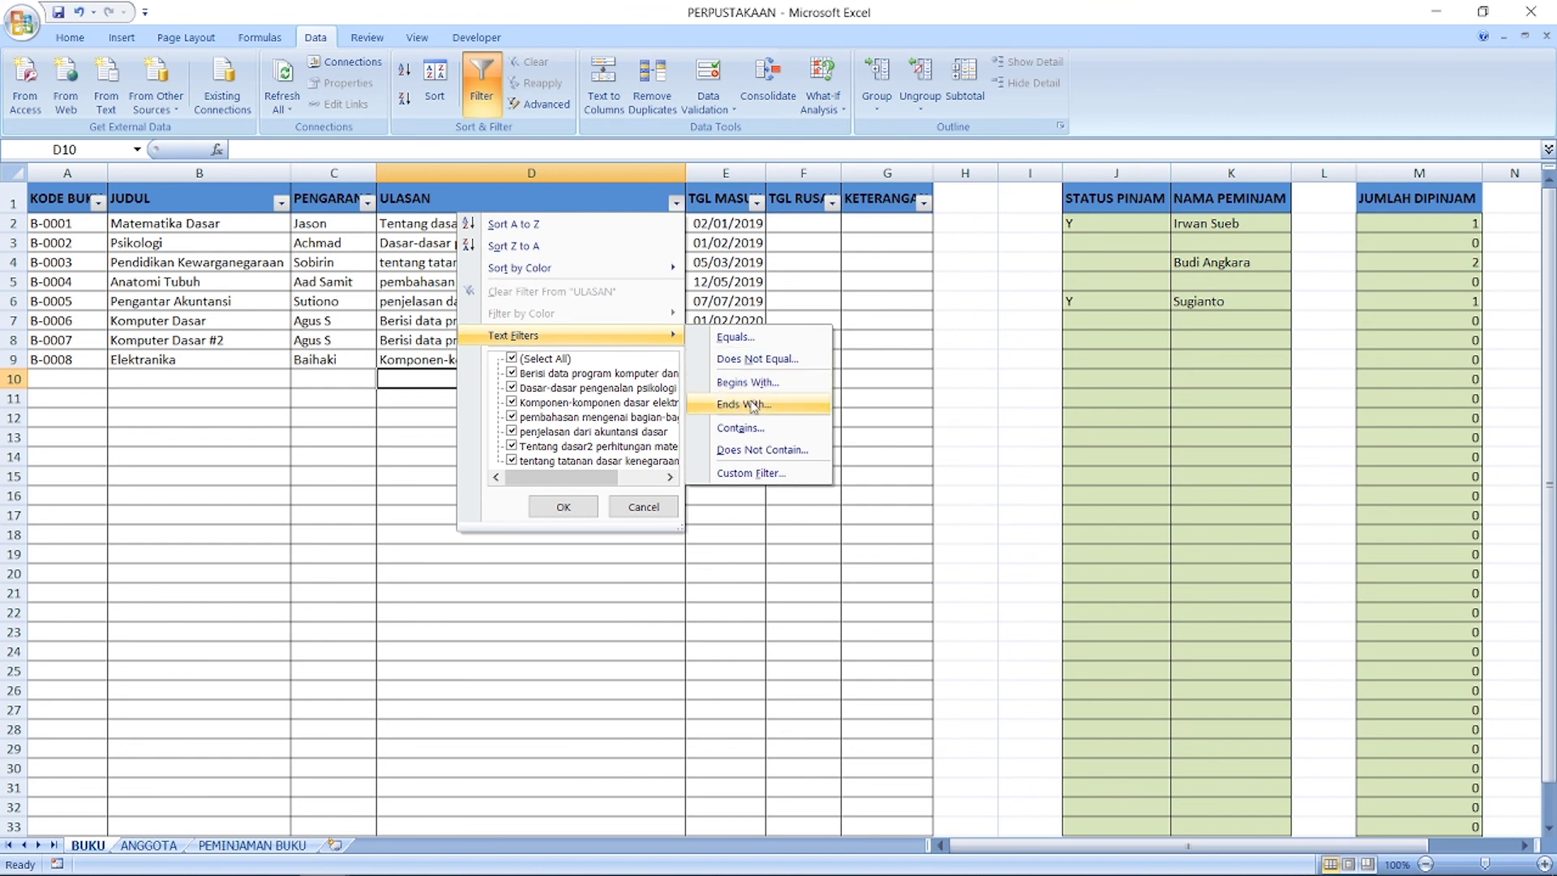
{"action": "left_click", "coordinate": [740, 427]}
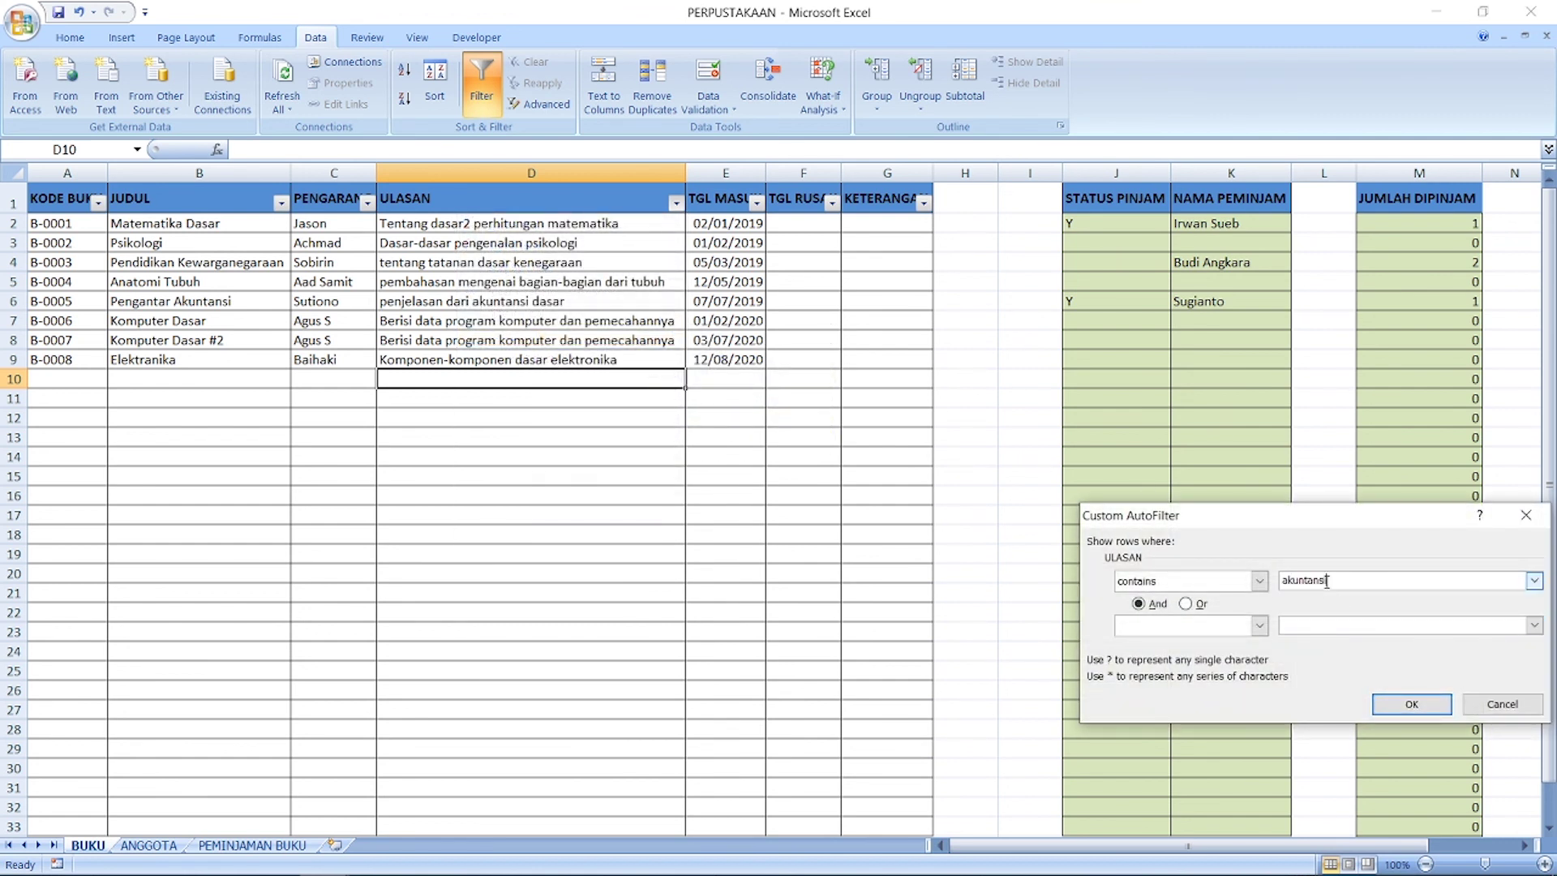
{"action": "left_click", "coordinate": [1403, 702]}
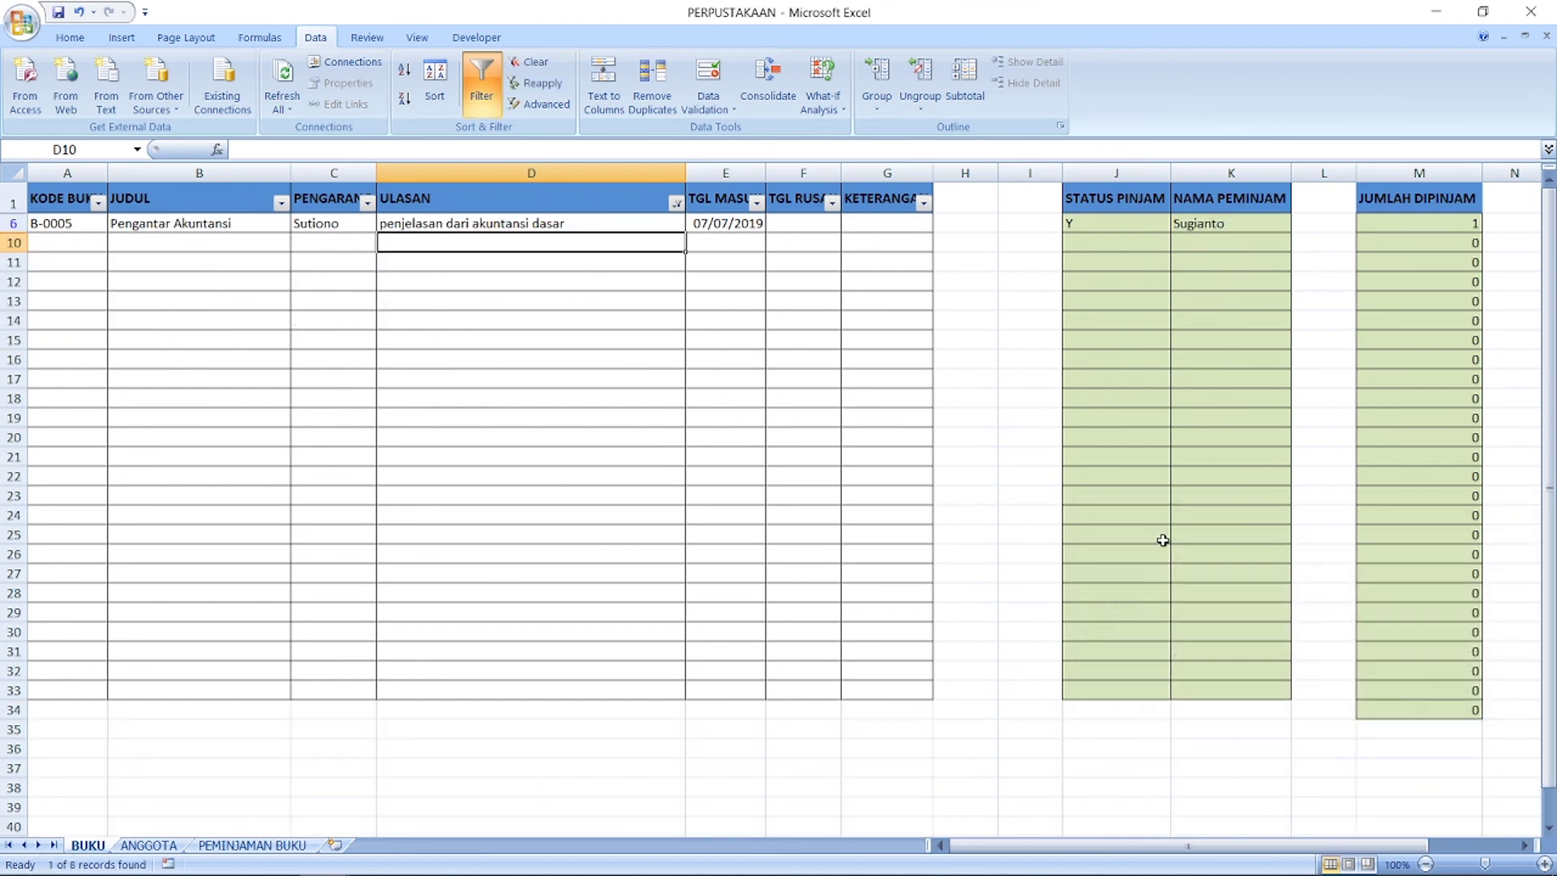
{"action": "left_click", "coordinate": [557, 227]}
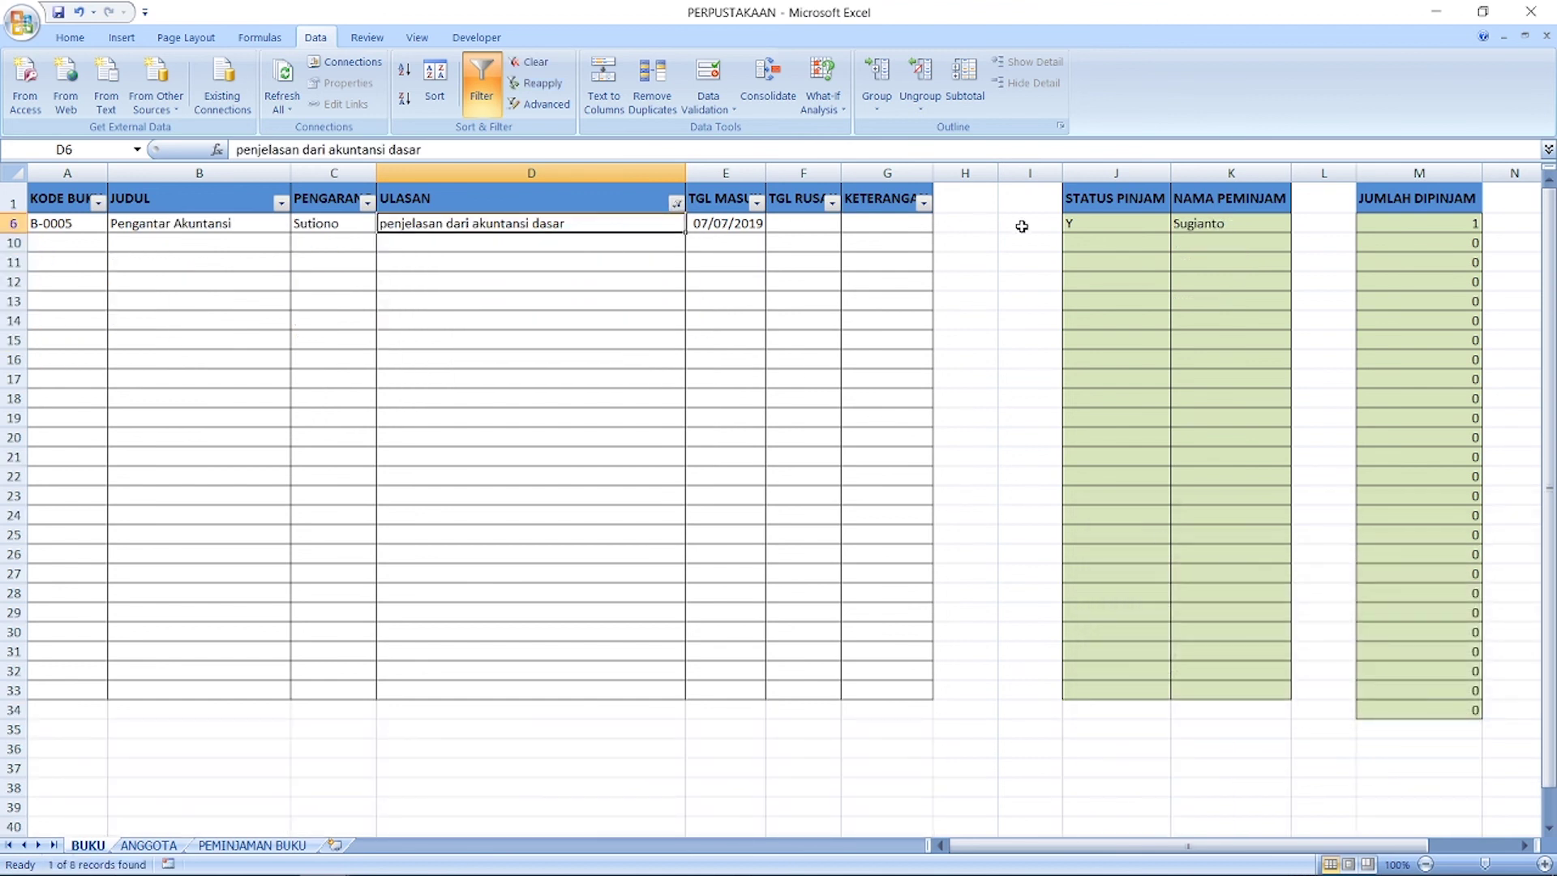
{"action": "left_click", "coordinate": [1105, 231]}
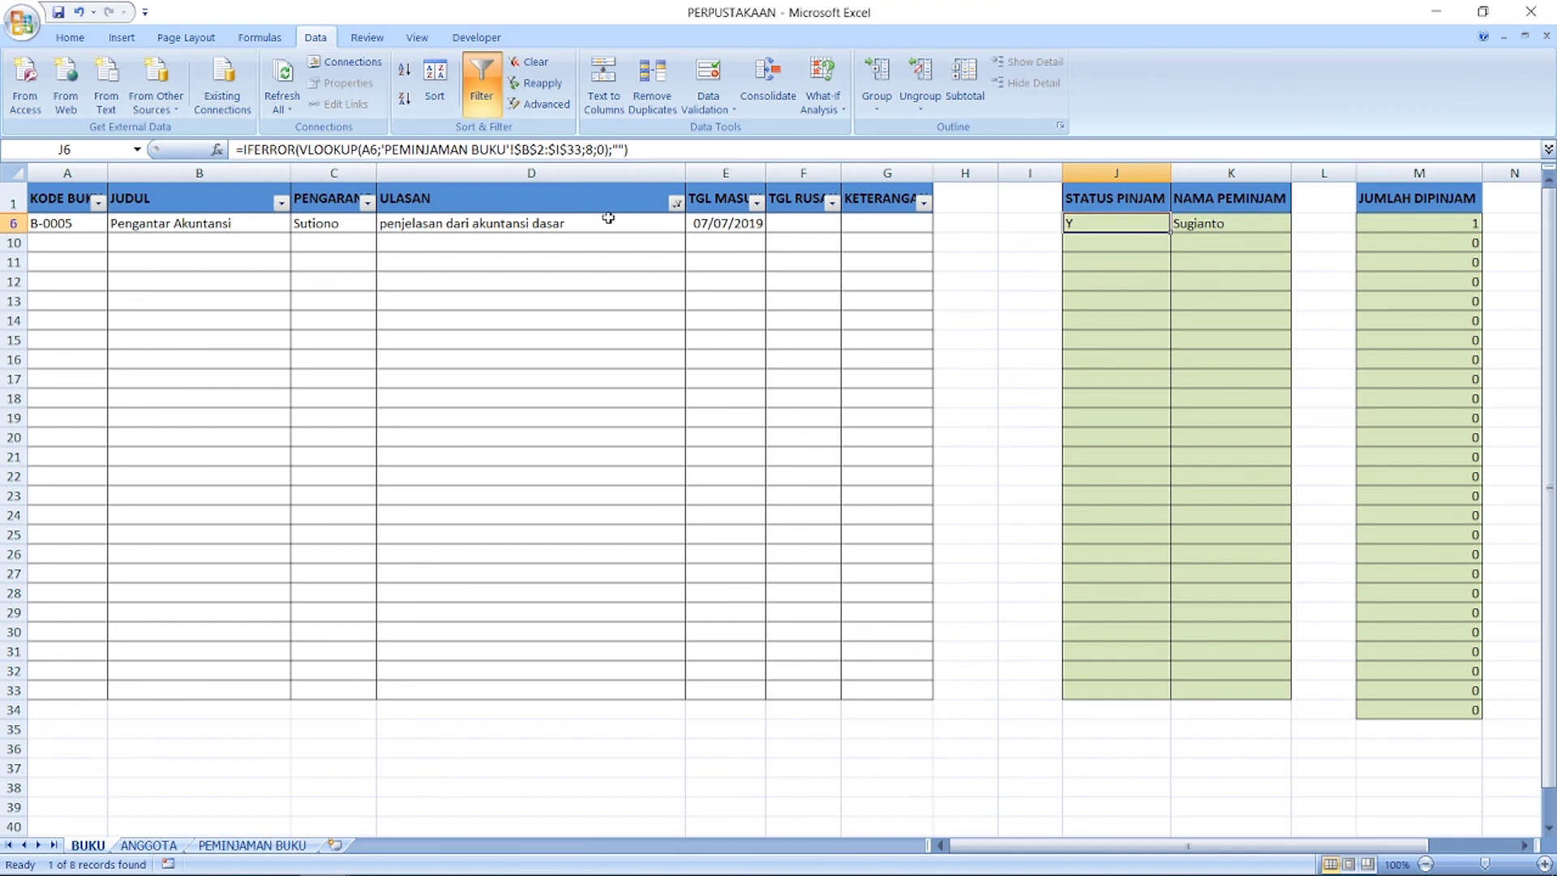
{"action": "left_click", "coordinate": [678, 204]}
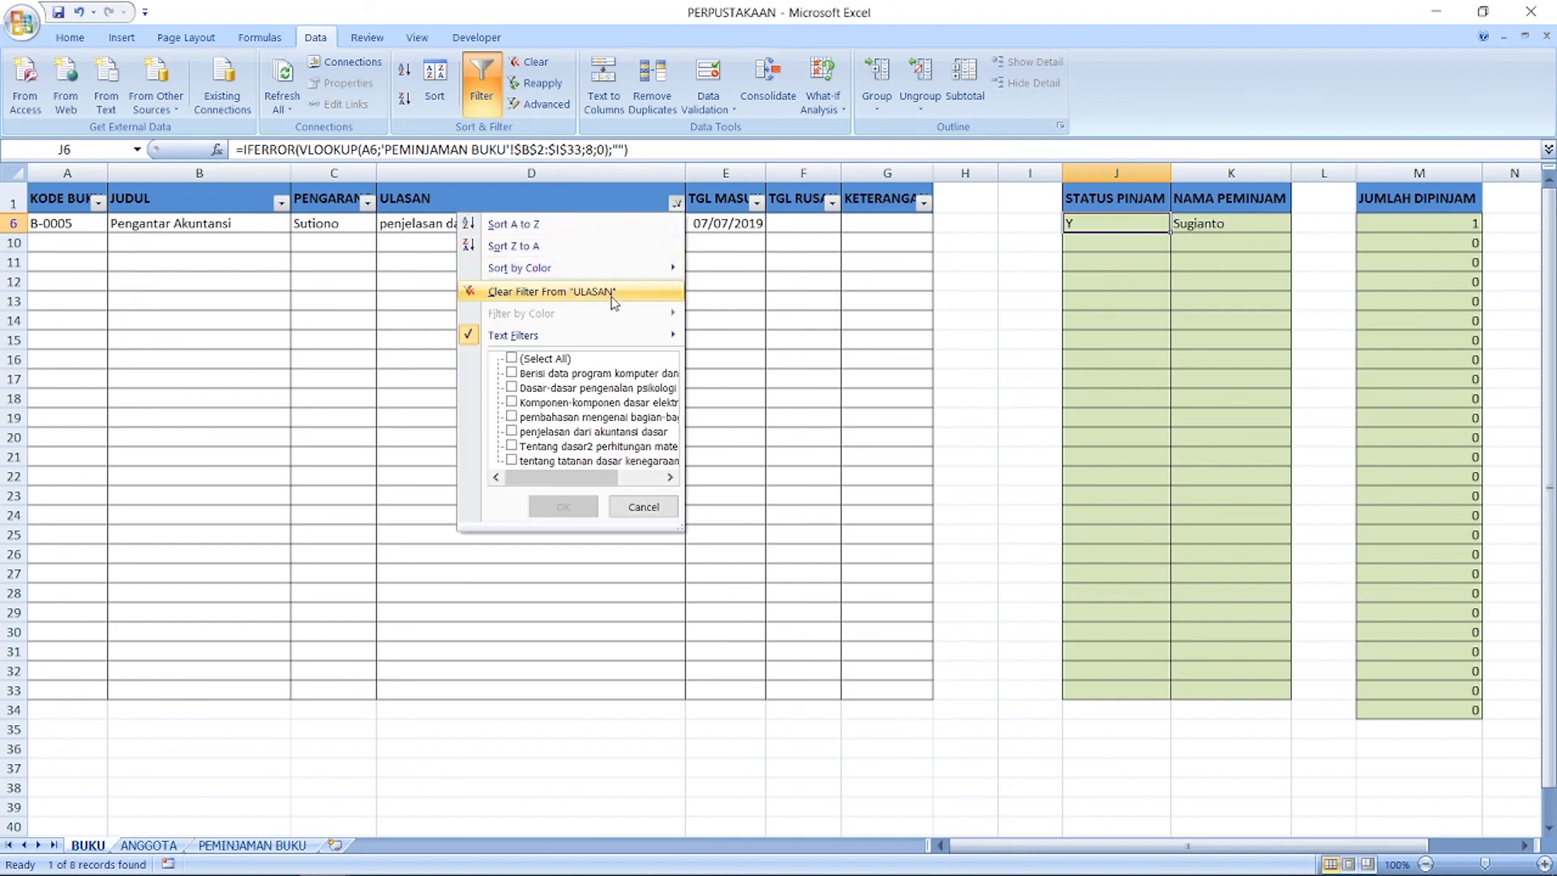
{"action": "left_click", "coordinate": [623, 300]}
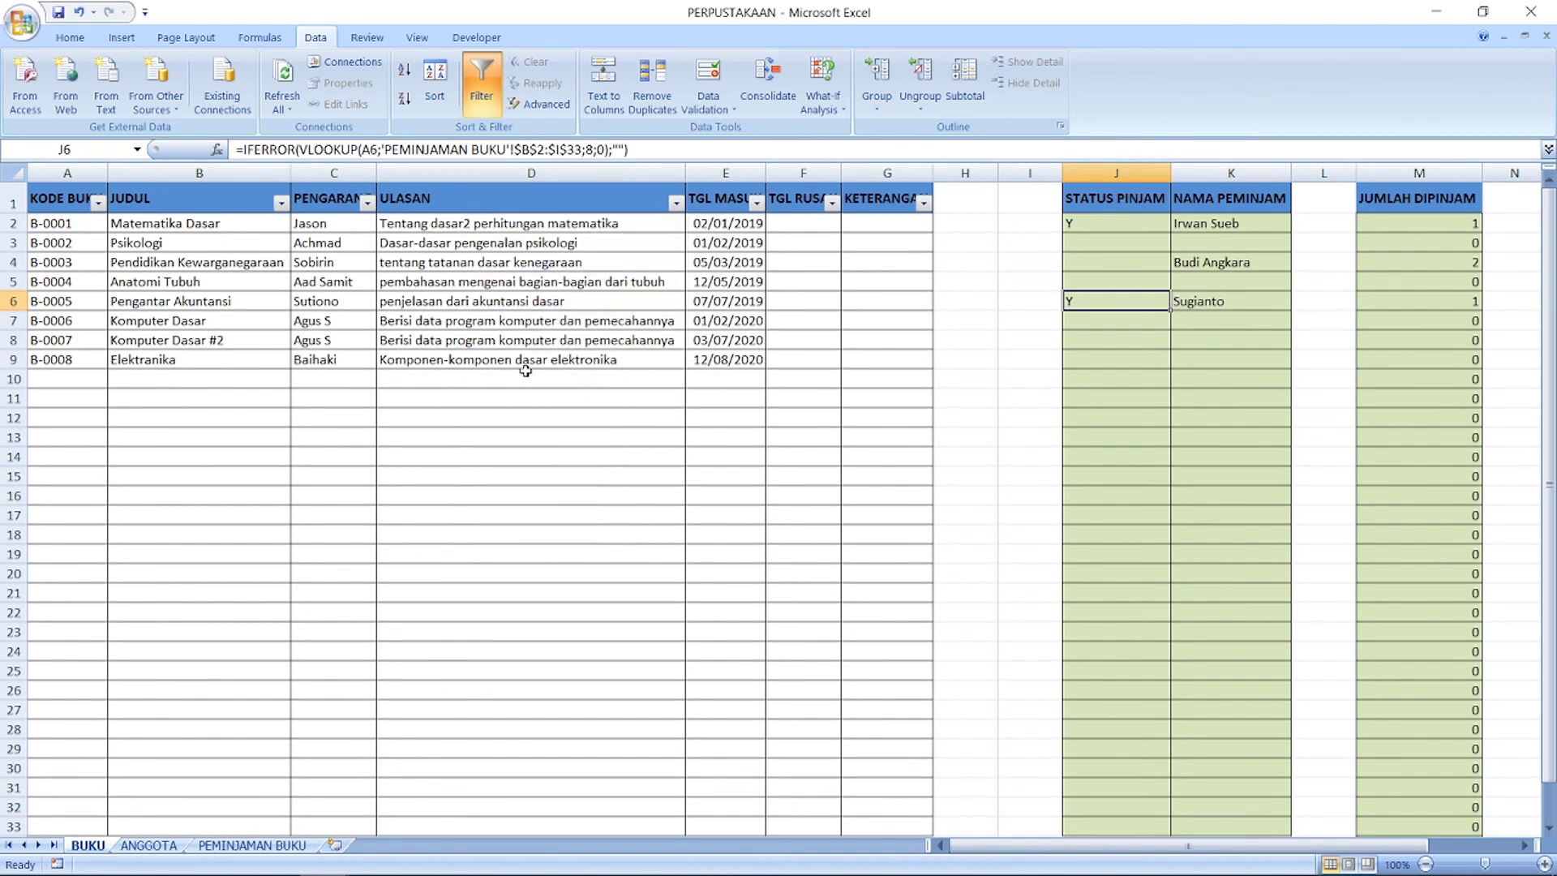
{"action": "left_click", "coordinate": [516, 472]}
{"action": "scroll", "coordinate": [519, 479], "scroll_direction": "down", "scroll_amount": 20}
{"action": "scroll", "coordinate": [534, 485], "scroll_direction": "up", "scroll_amount": 19}
{"action": "scroll", "coordinate": [533, 485], "scroll_direction": "up", "scroll_amount": 6}
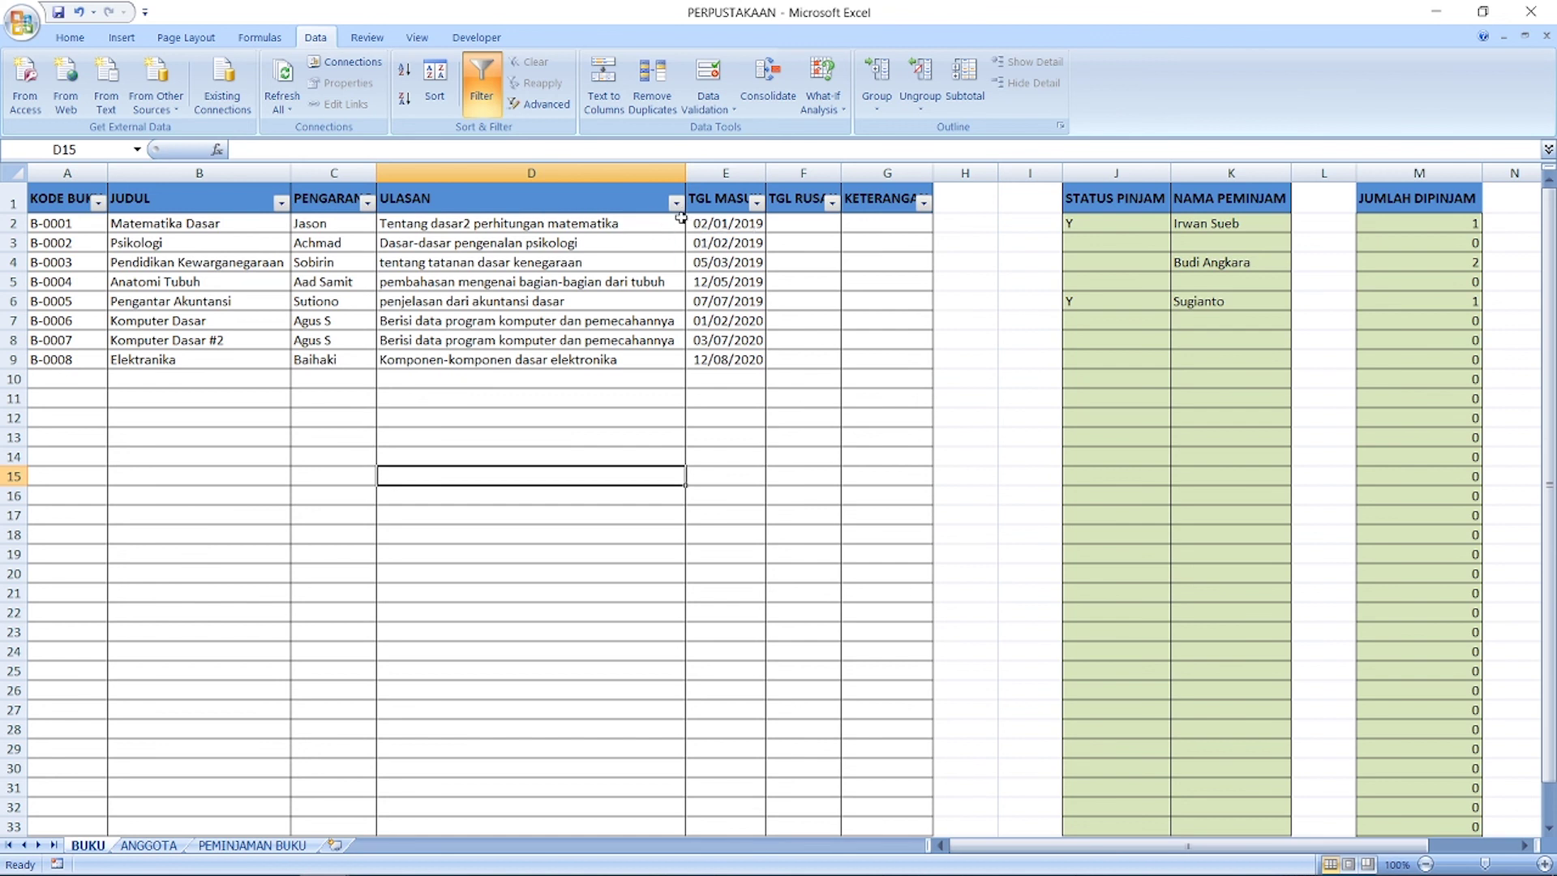
{"action": "left_click", "coordinate": [203, 262]}
{"action": "left_click", "coordinate": [306, 246]}
{"action": "left_click", "coordinate": [476, 263]}
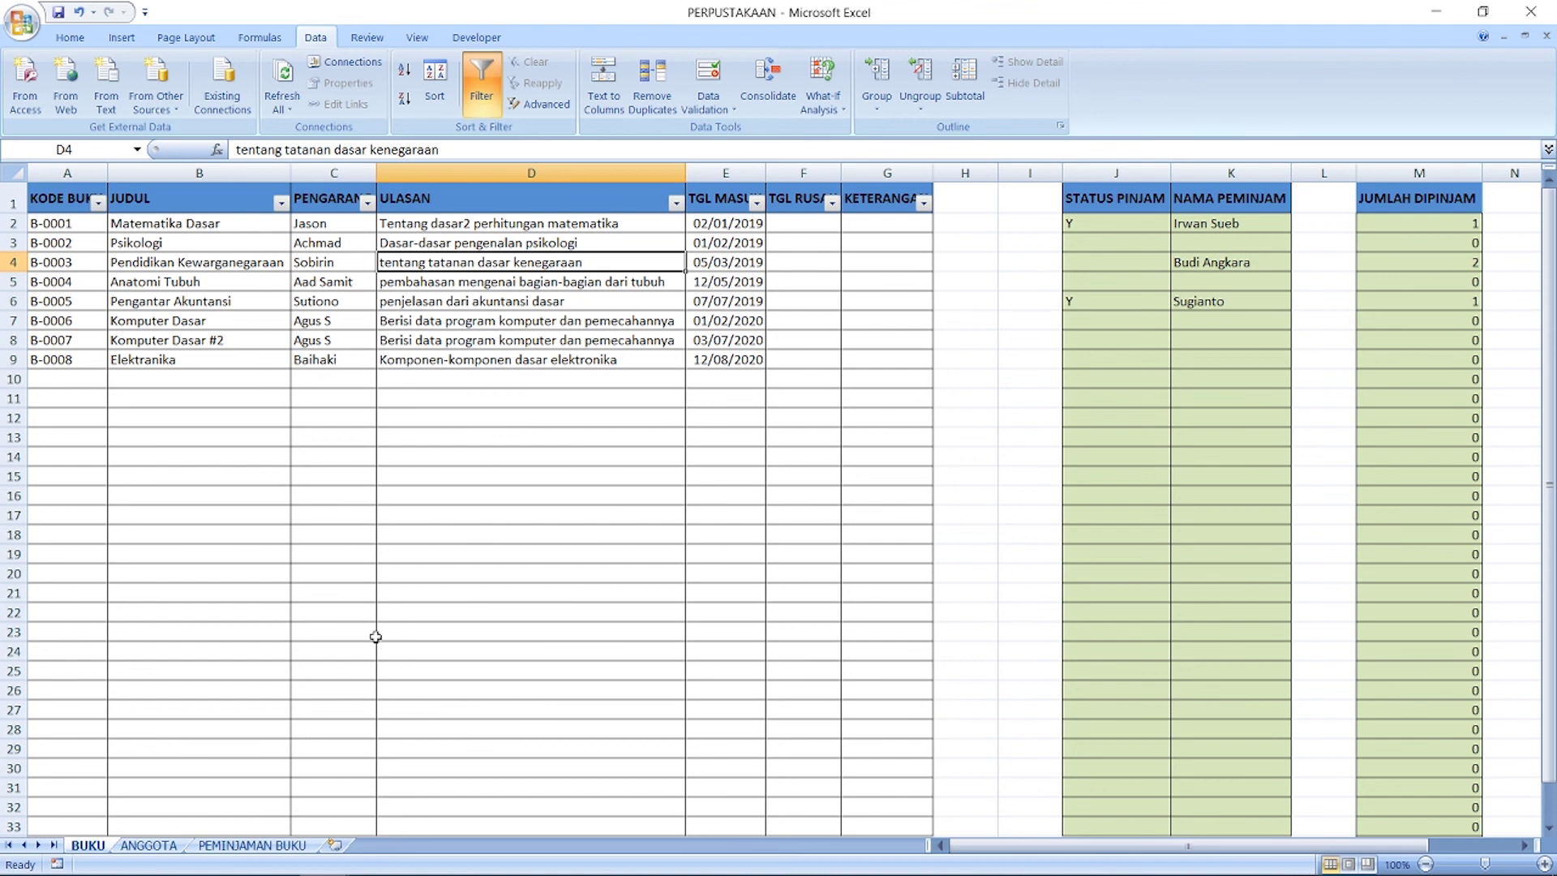
{"action": "left_click", "coordinate": [154, 849]}
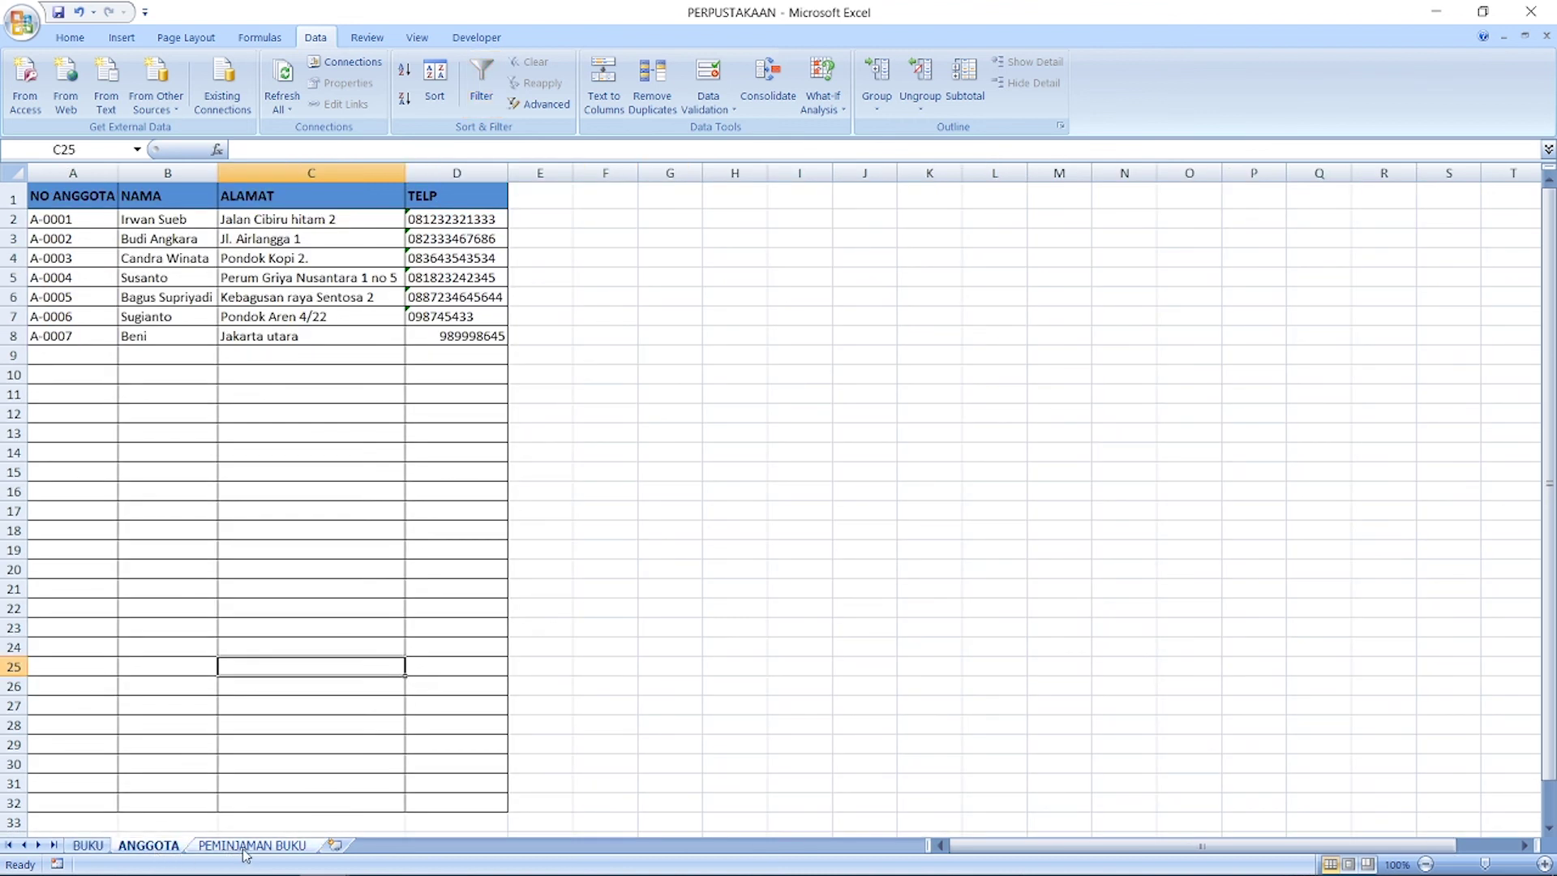
{"action": "left_click", "coordinate": [243, 849]}
{"action": "left_click", "coordinate": [164, 849]}
{"action": "left_click", "coordinate": [89, 846]}
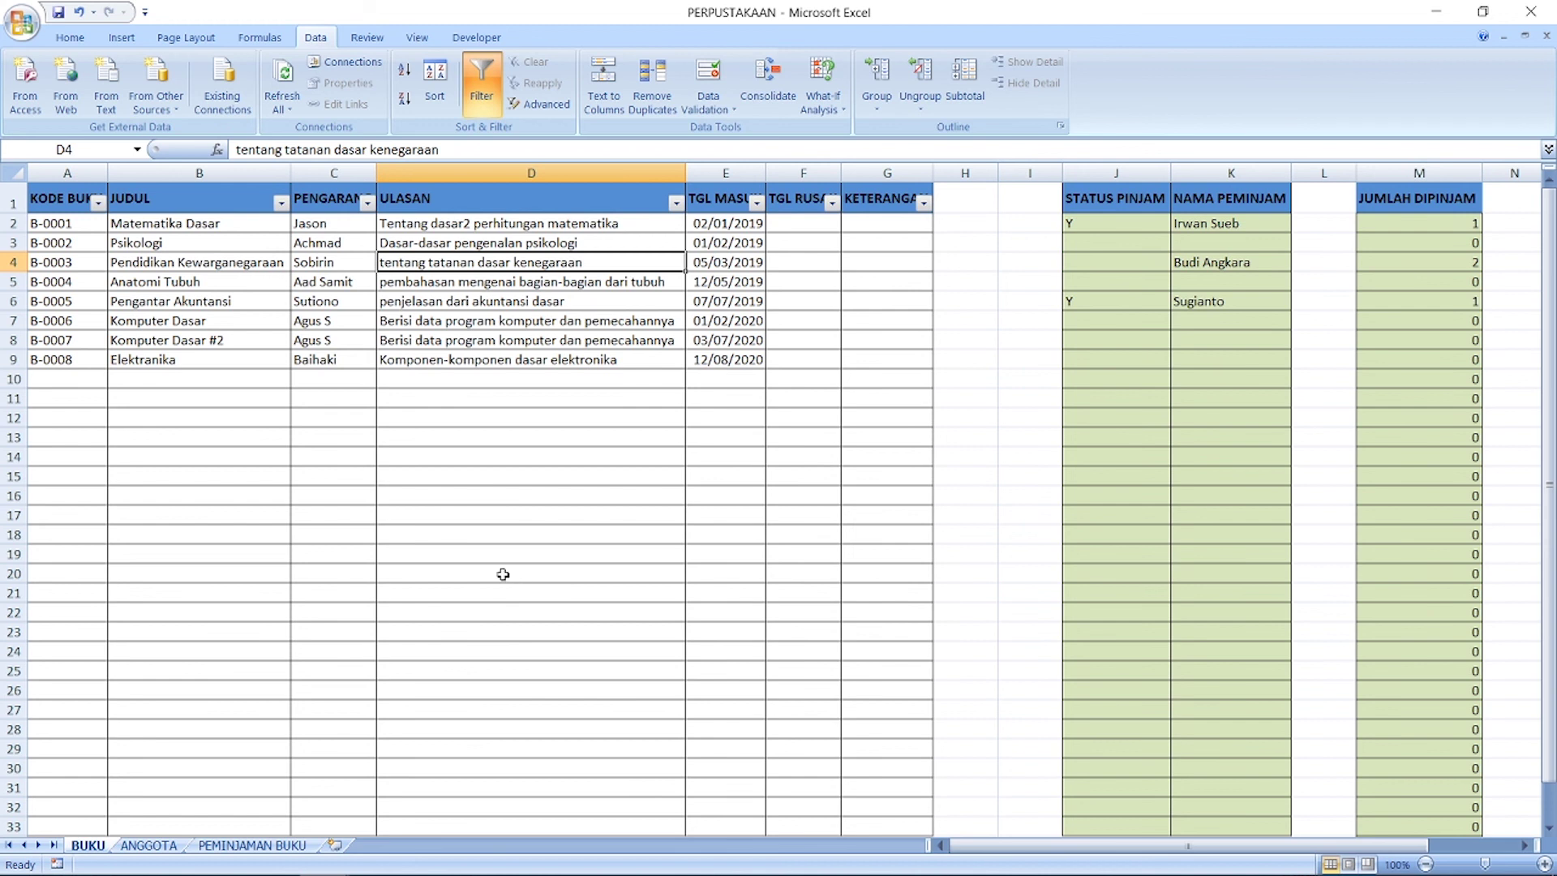
{"action": "left_click", "coordinate": [513, 491]}
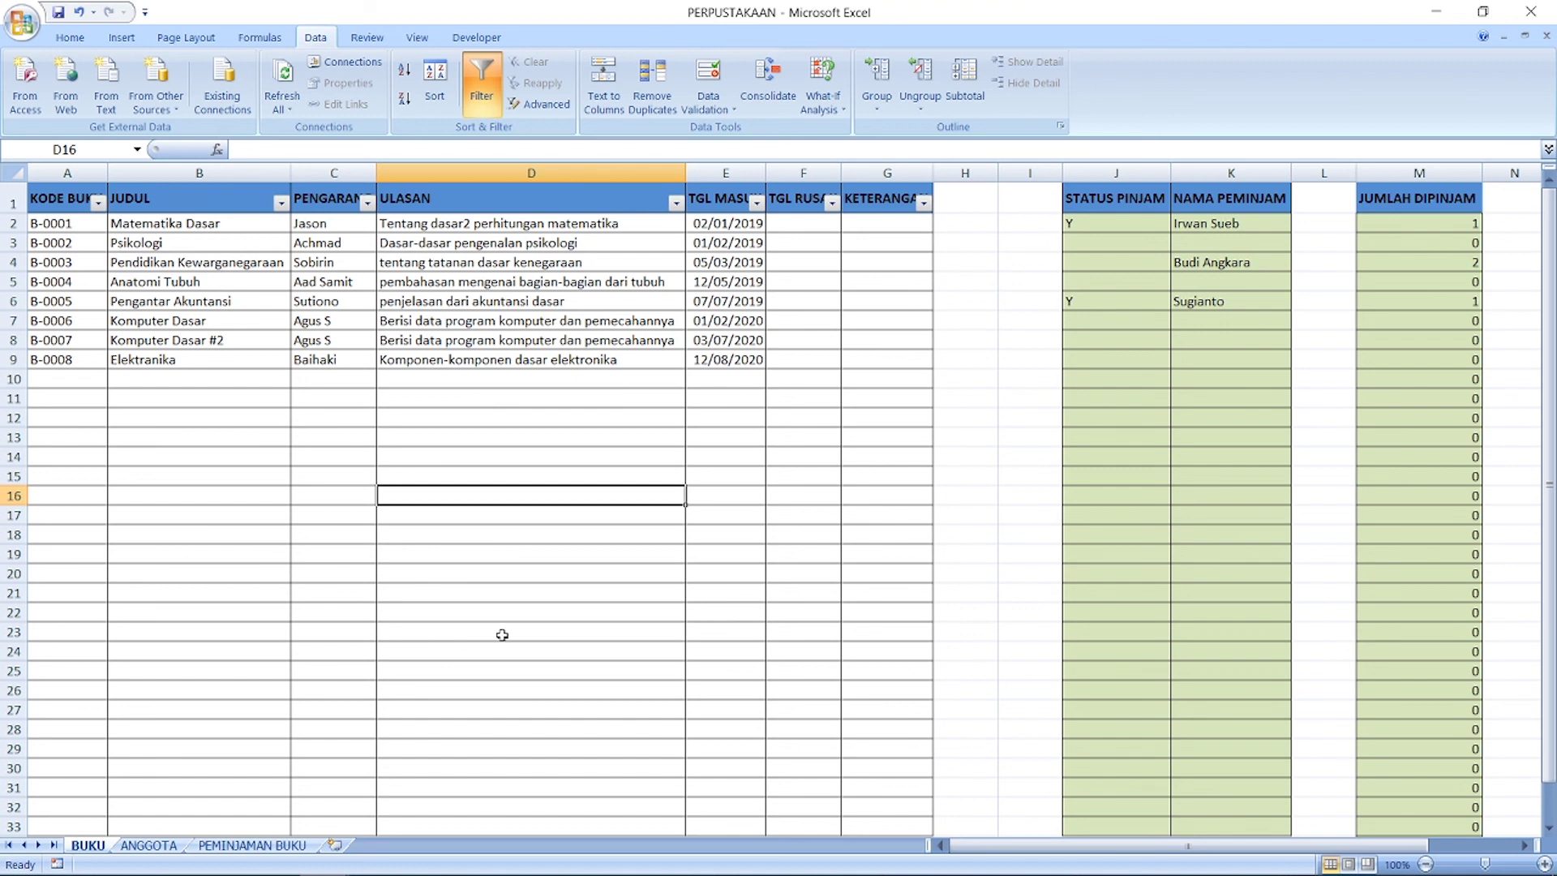
{"action": "left_click", "coordinate": [615, 613]}
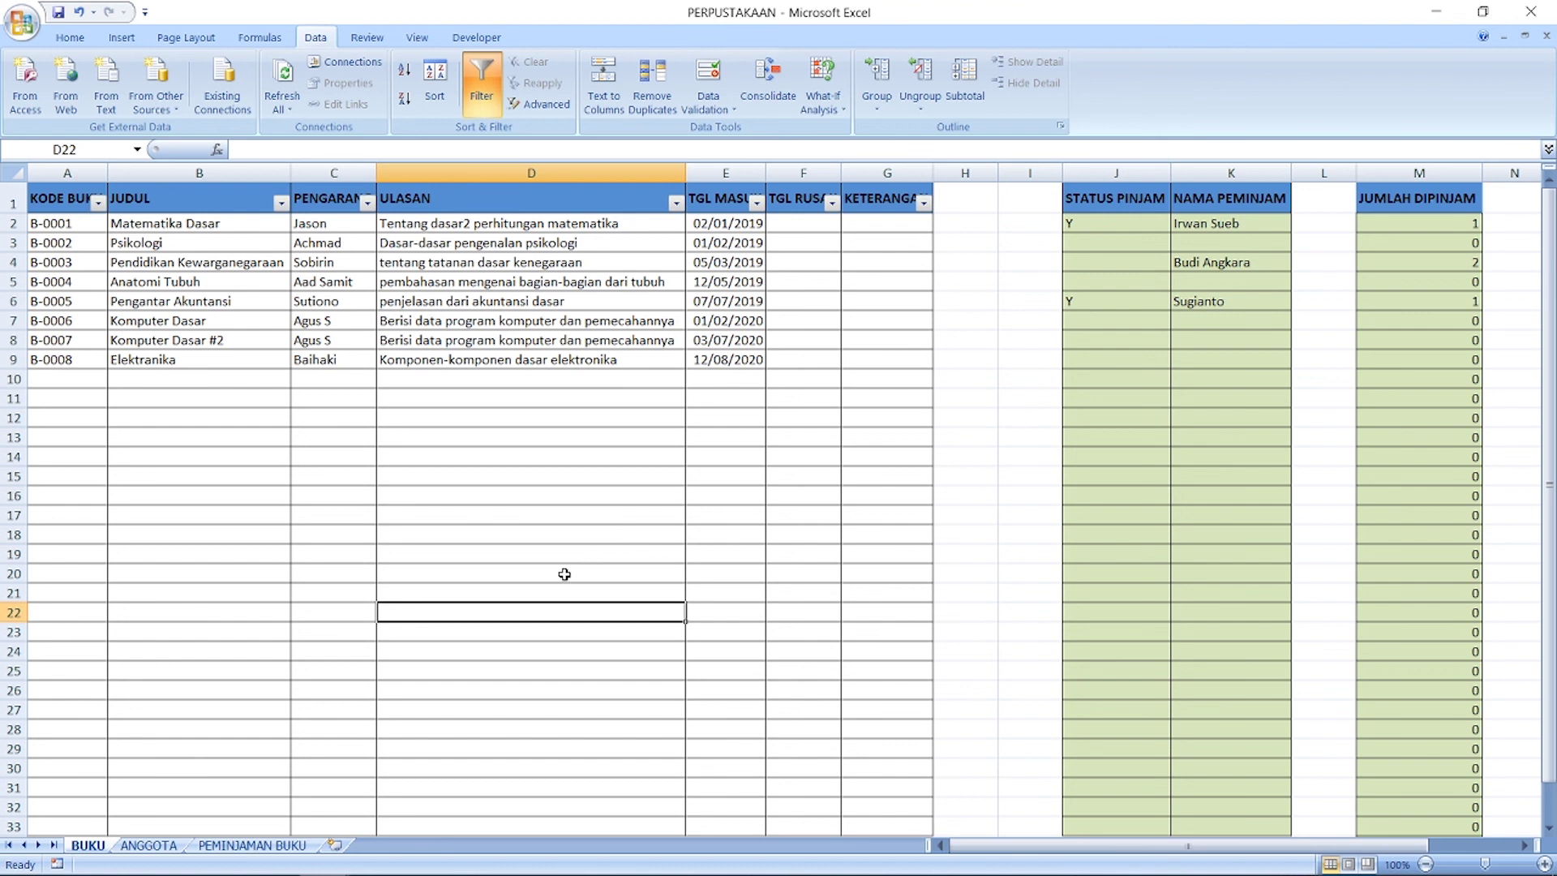
{"action": "left_click", "coordinate": [521, 578]}
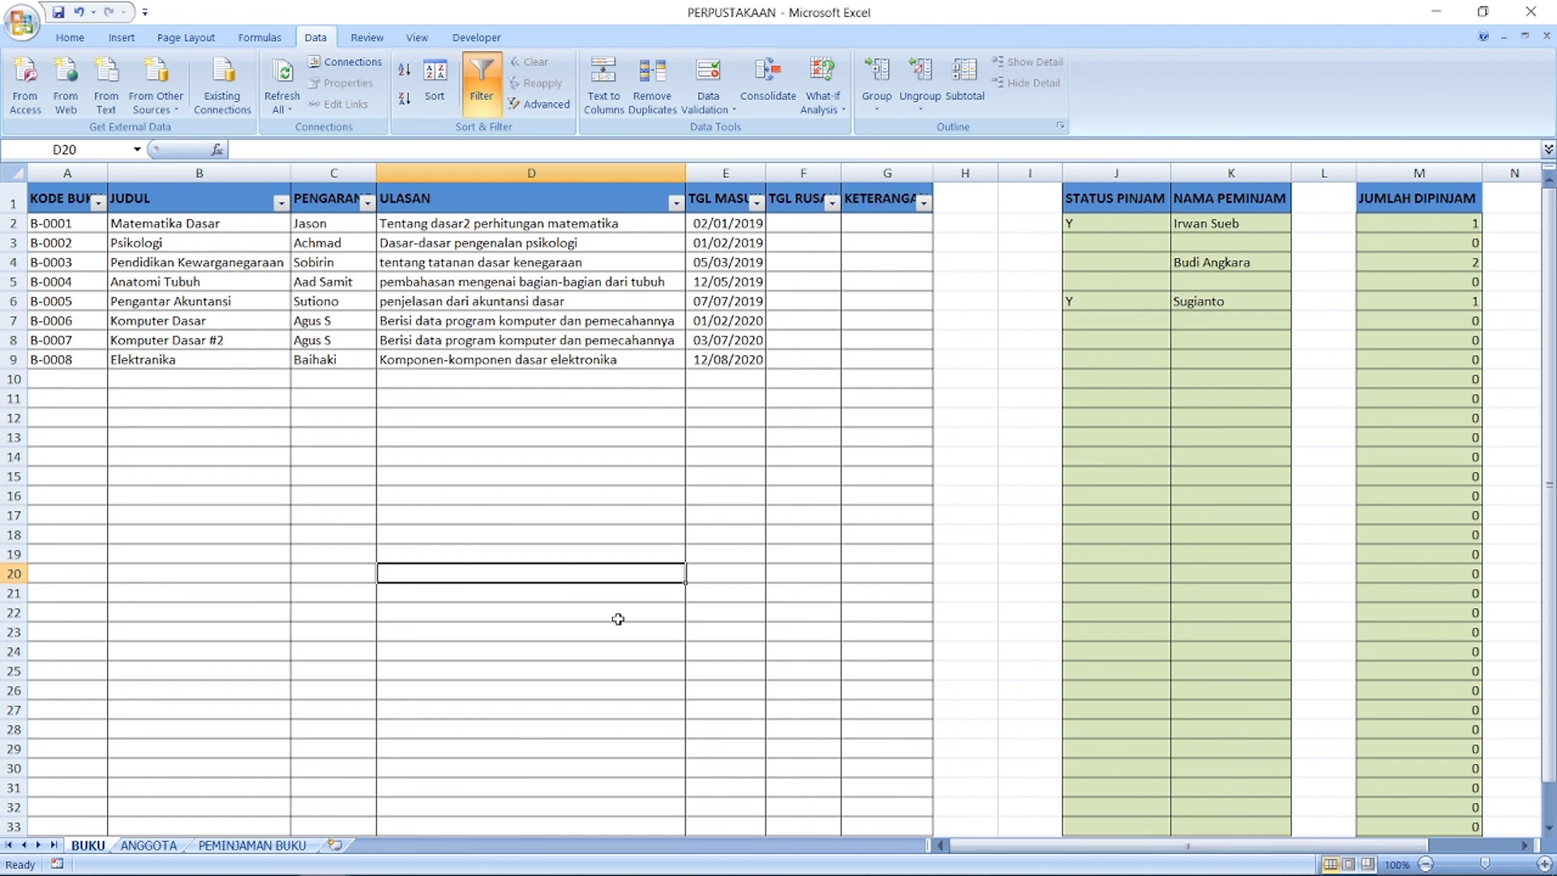
{"action": "mouse_move", "coordinate": [284, 859]}
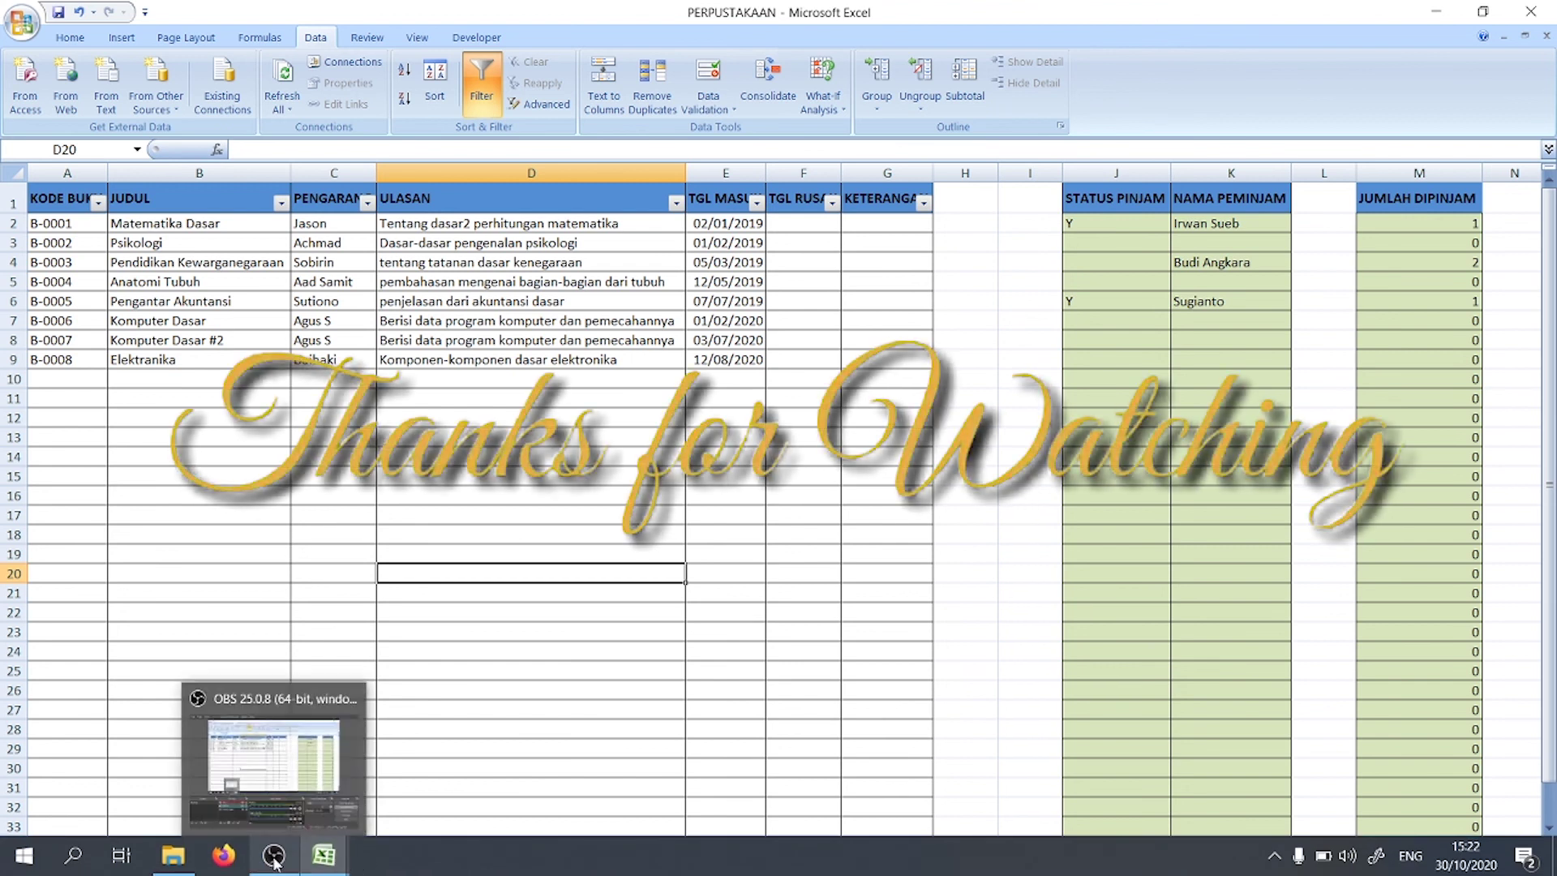